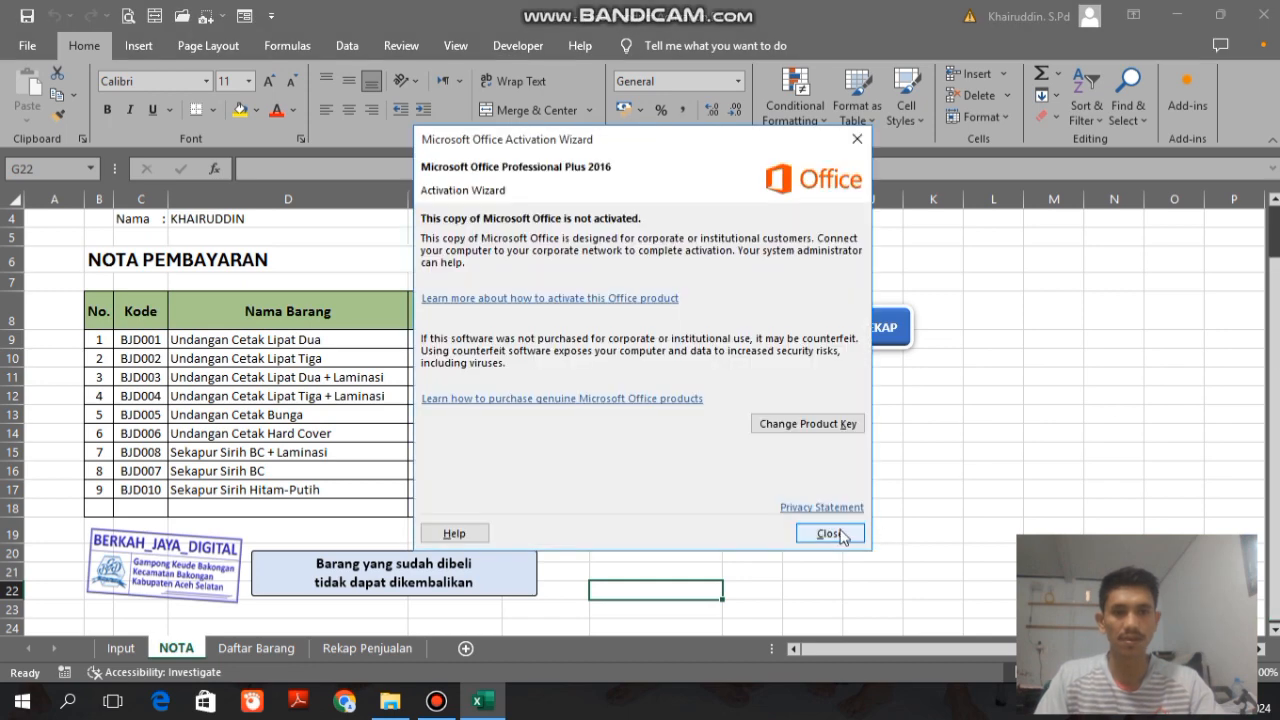
Step: Dismiss the Office activation notice and open the Rekap Penjualan sheet
click(829, 533)
scroll(1240, 418, up, 1)
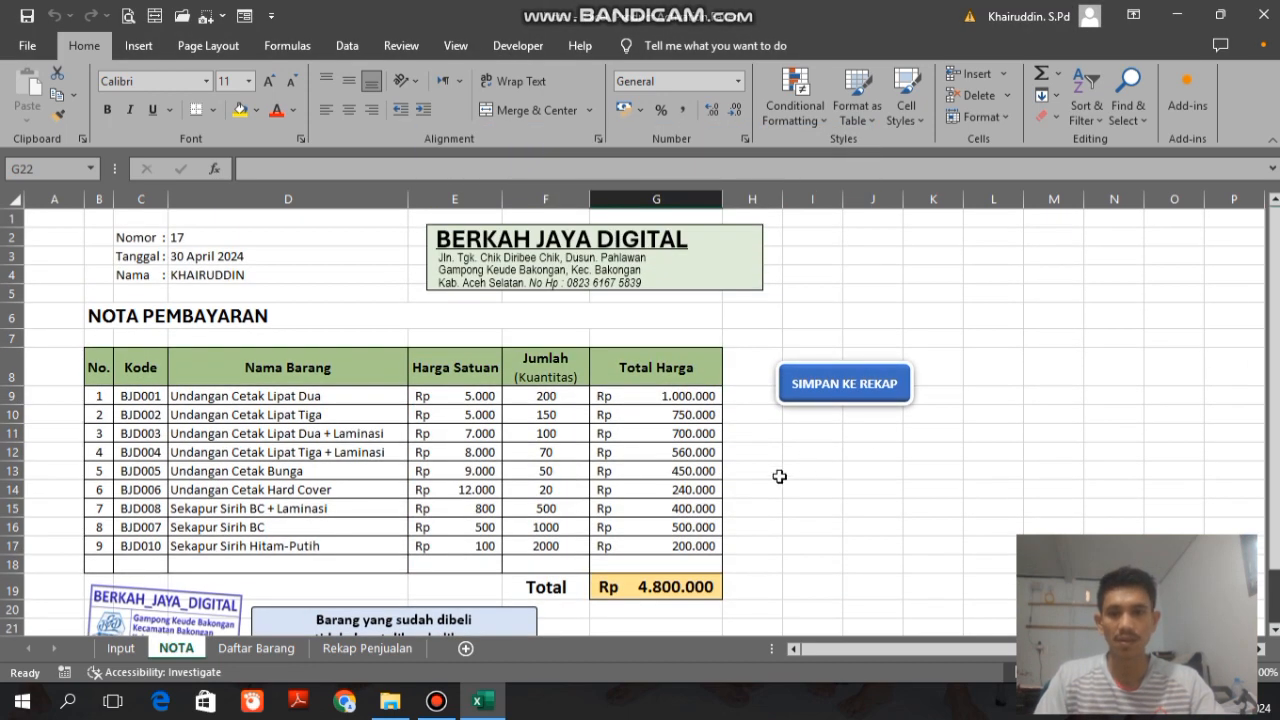
click(256, 648)
click(349, 648)
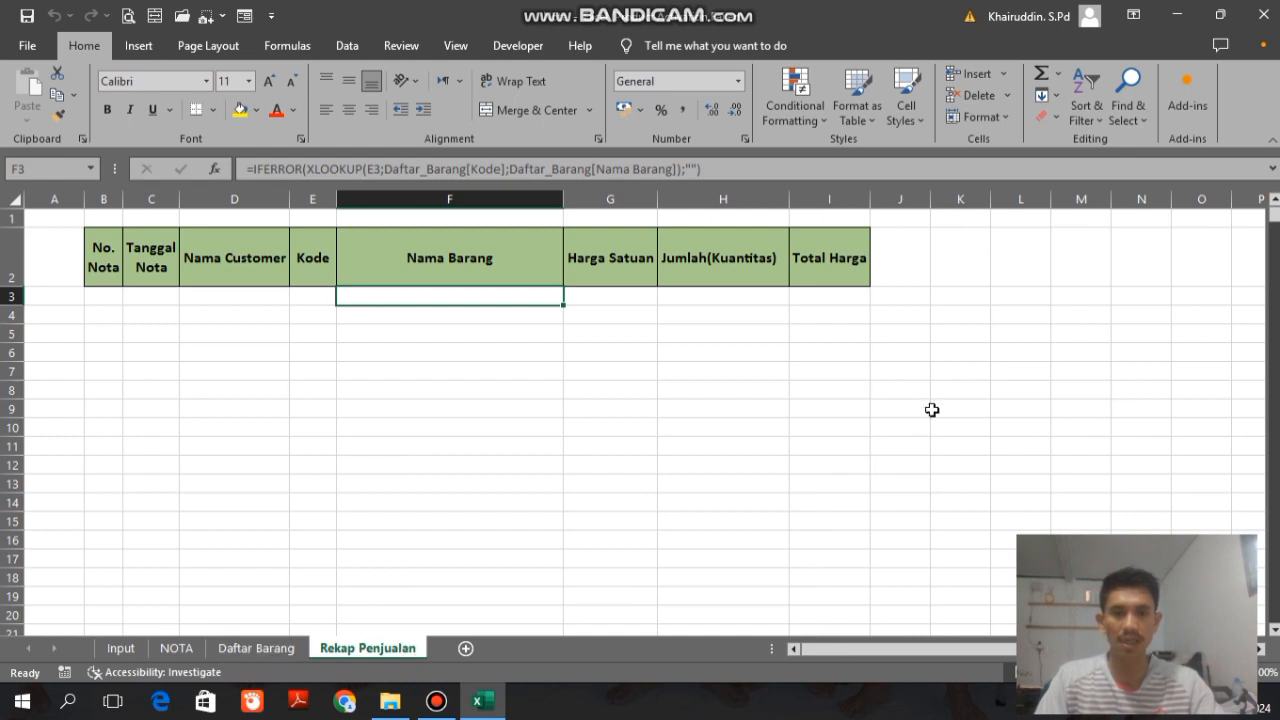
Step: Enter the headings Total Pendapatan in cell K2 and Grand Total Modal in L2 of the Rekap Penjualan sheet
click(935, 232)
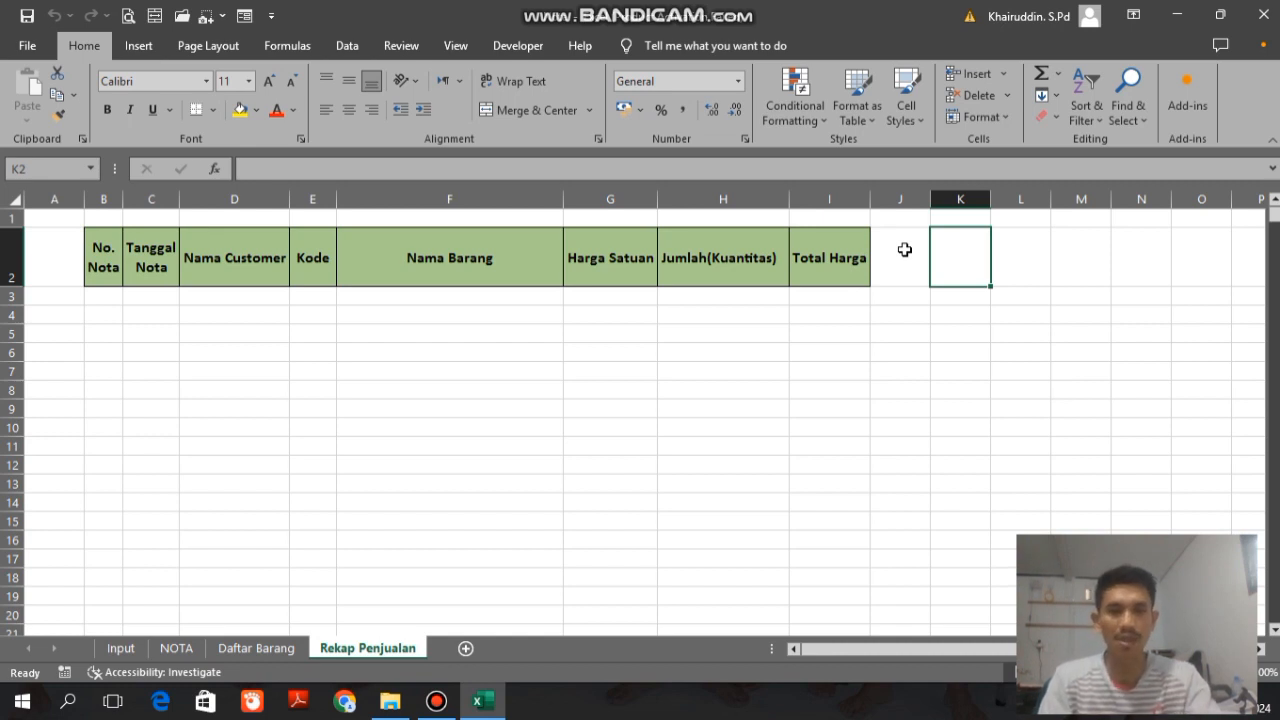
text(Total)
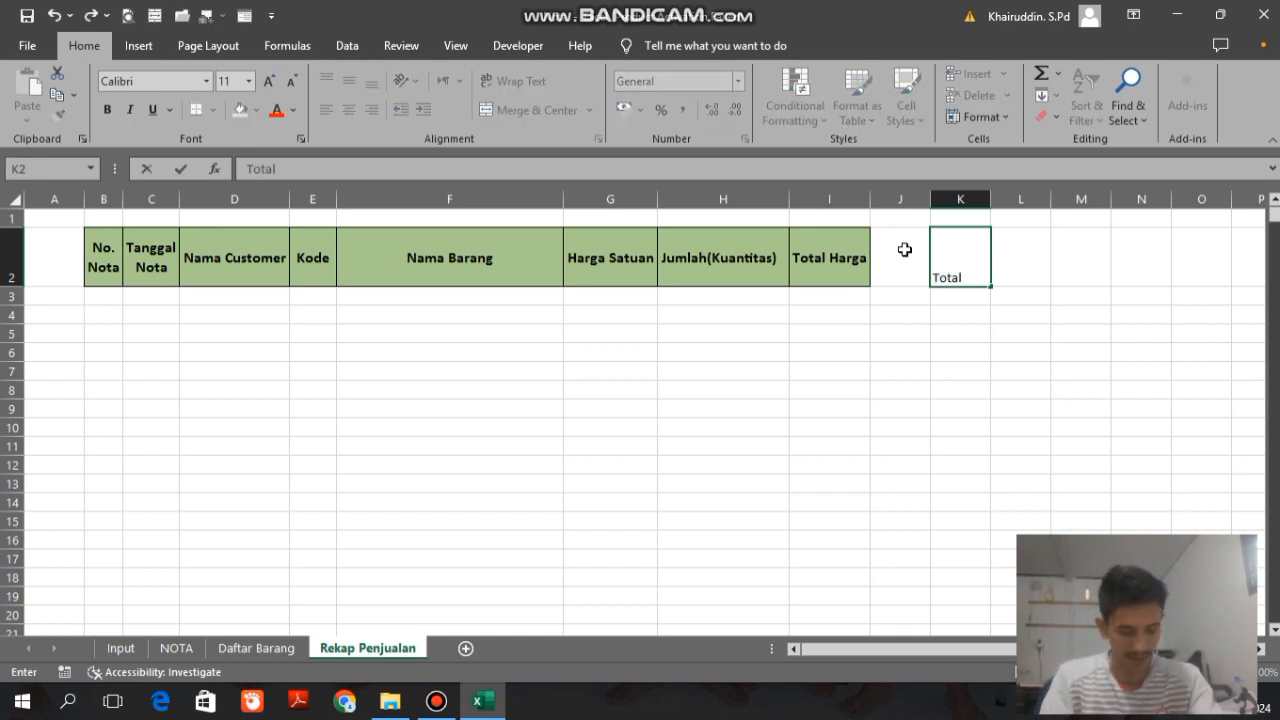
text( Pendapatan)
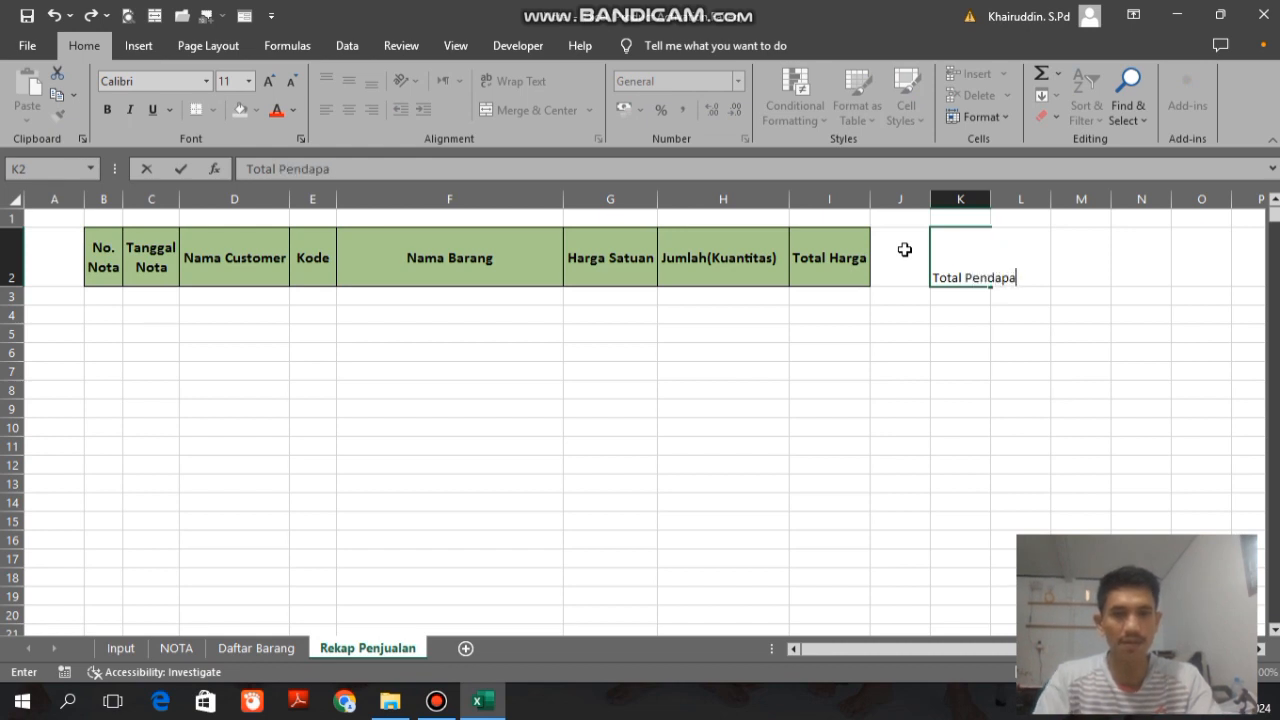
key(Tab)
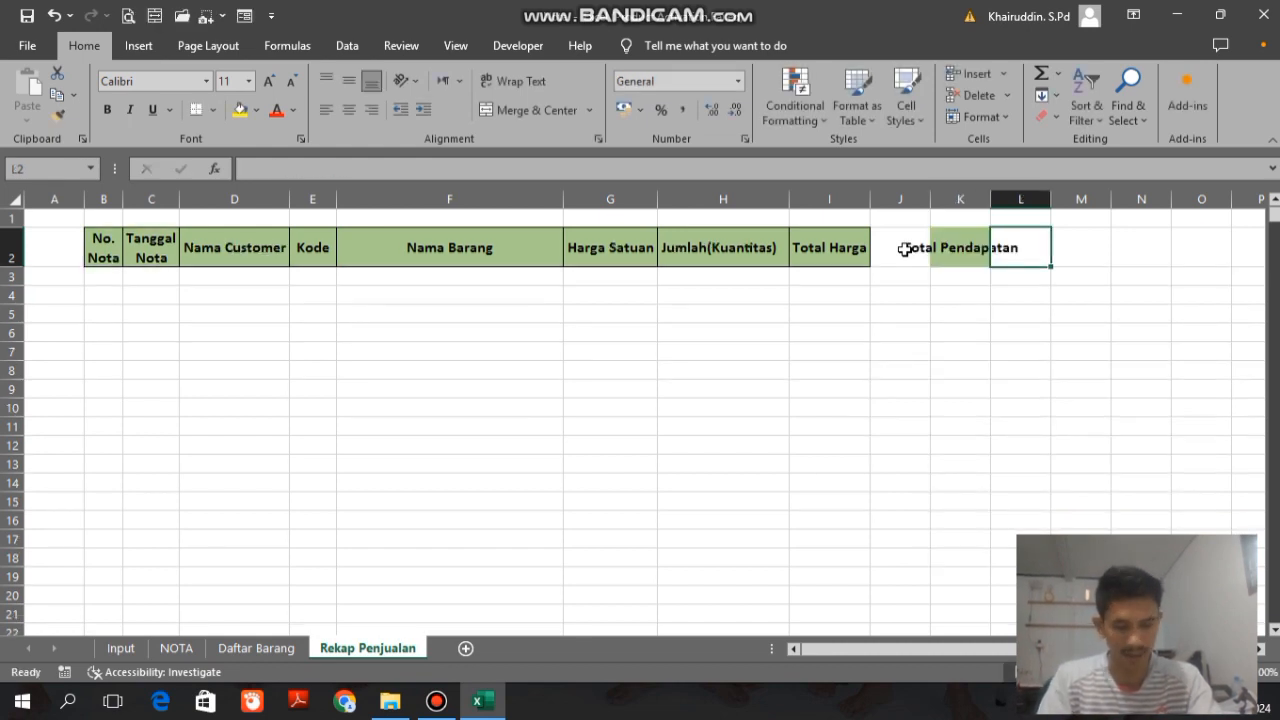
text(Grand )
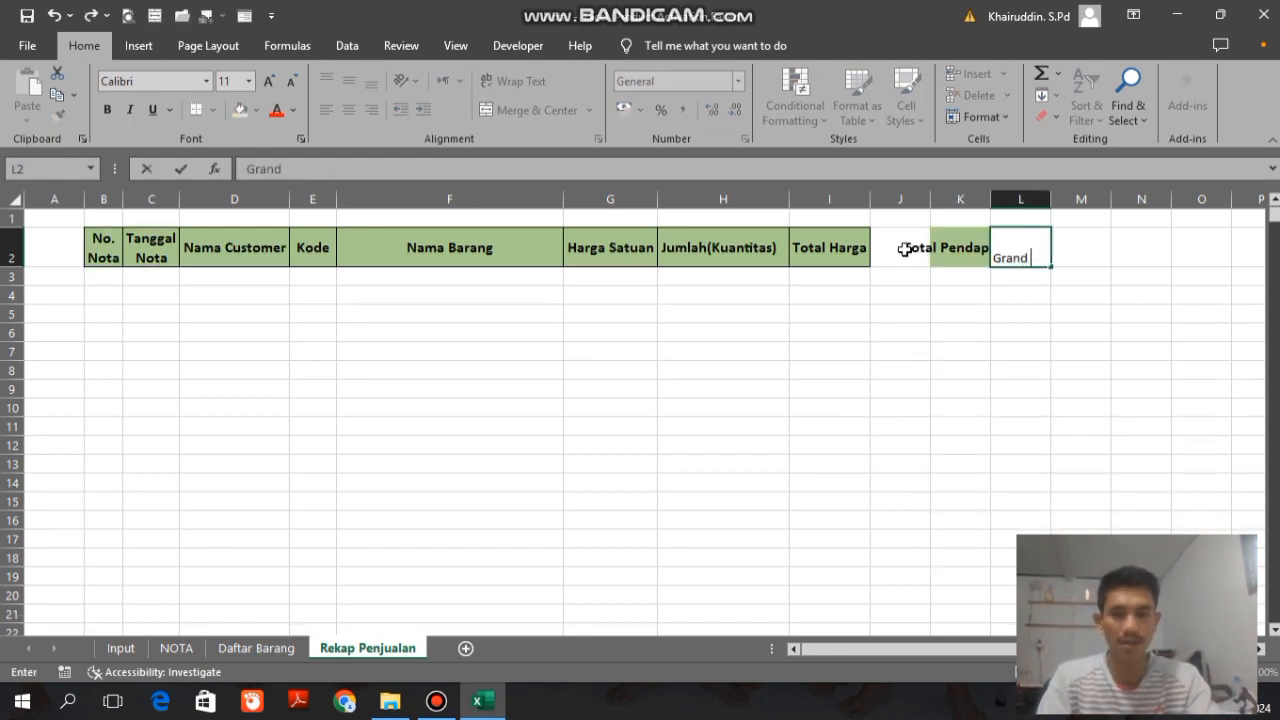
text(Total)
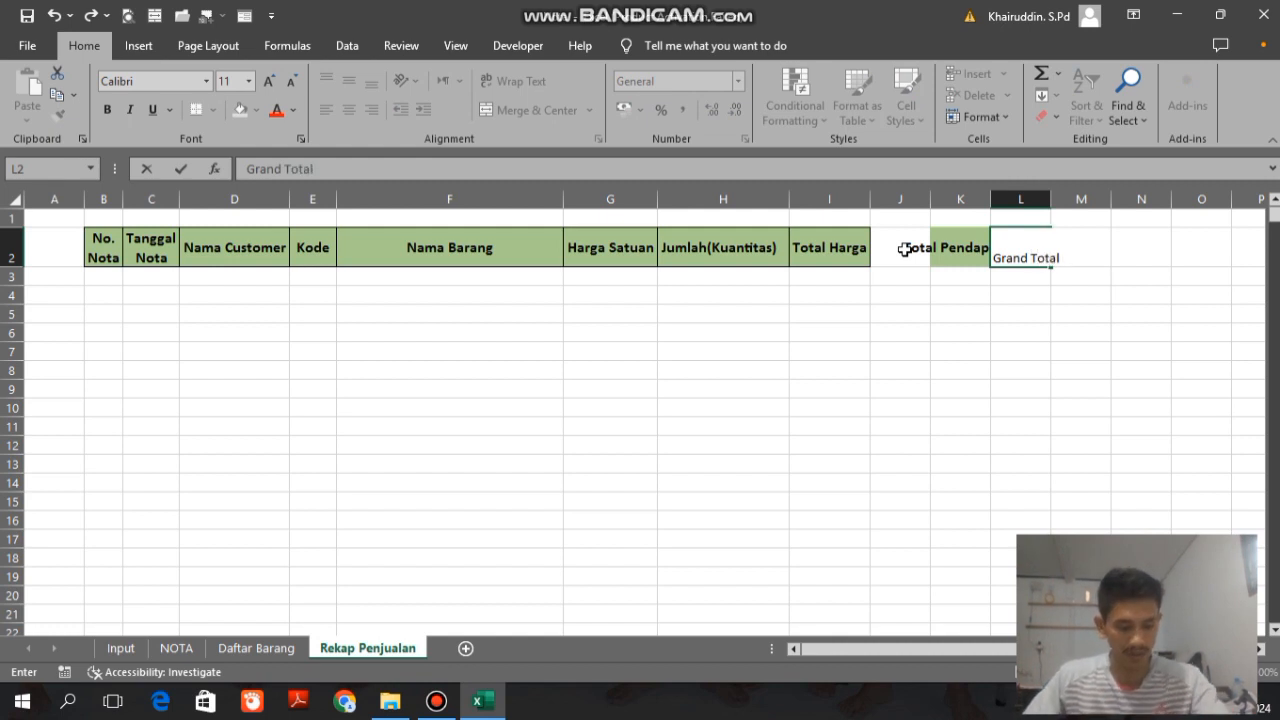
text( Modal)
key(Tab)
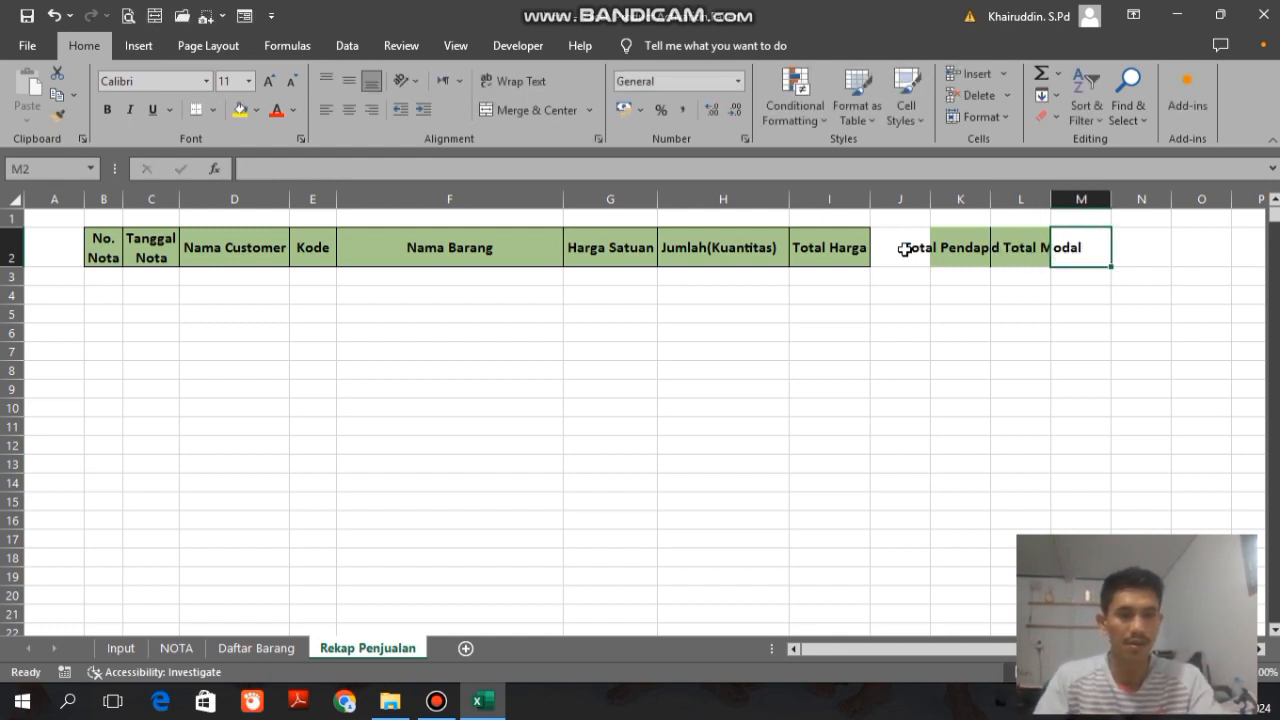
Step: Enter the heading Grand Total Laba in cell M2 and left-align the three headings in K2:M2
text(Grand Total )
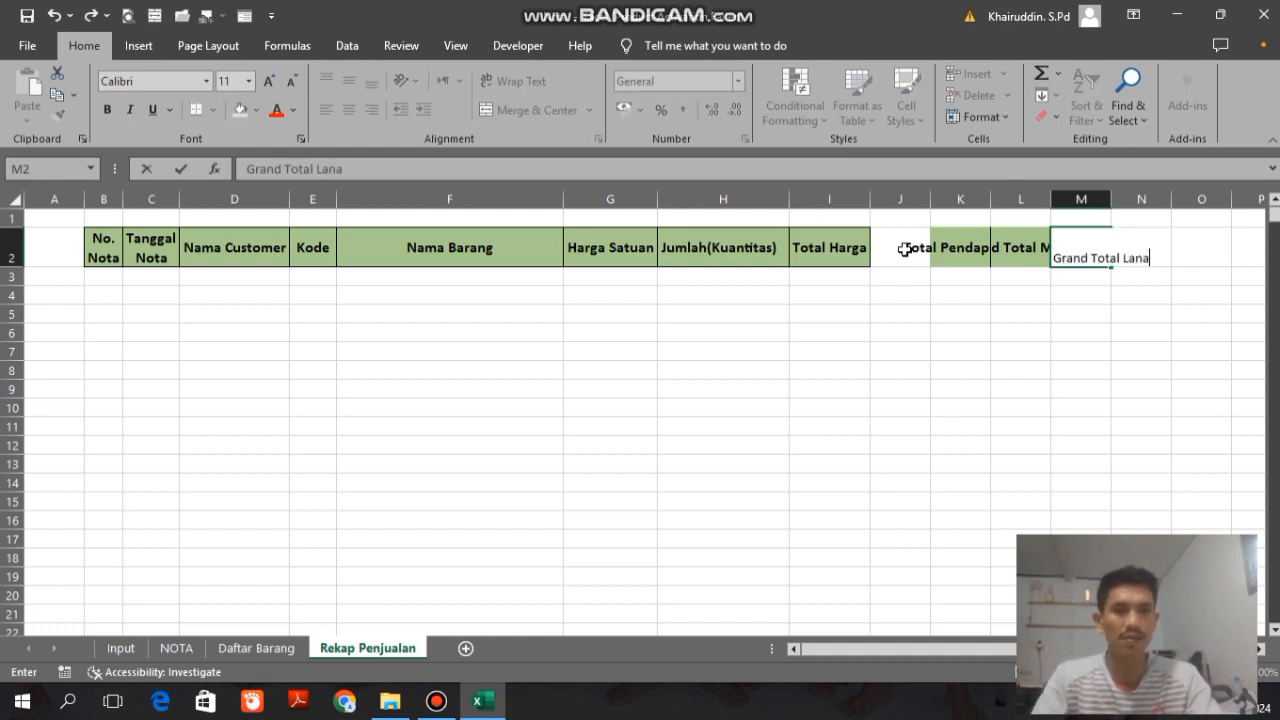
text(Lan)
key(BackSpace)
text(ba)
key(Return)
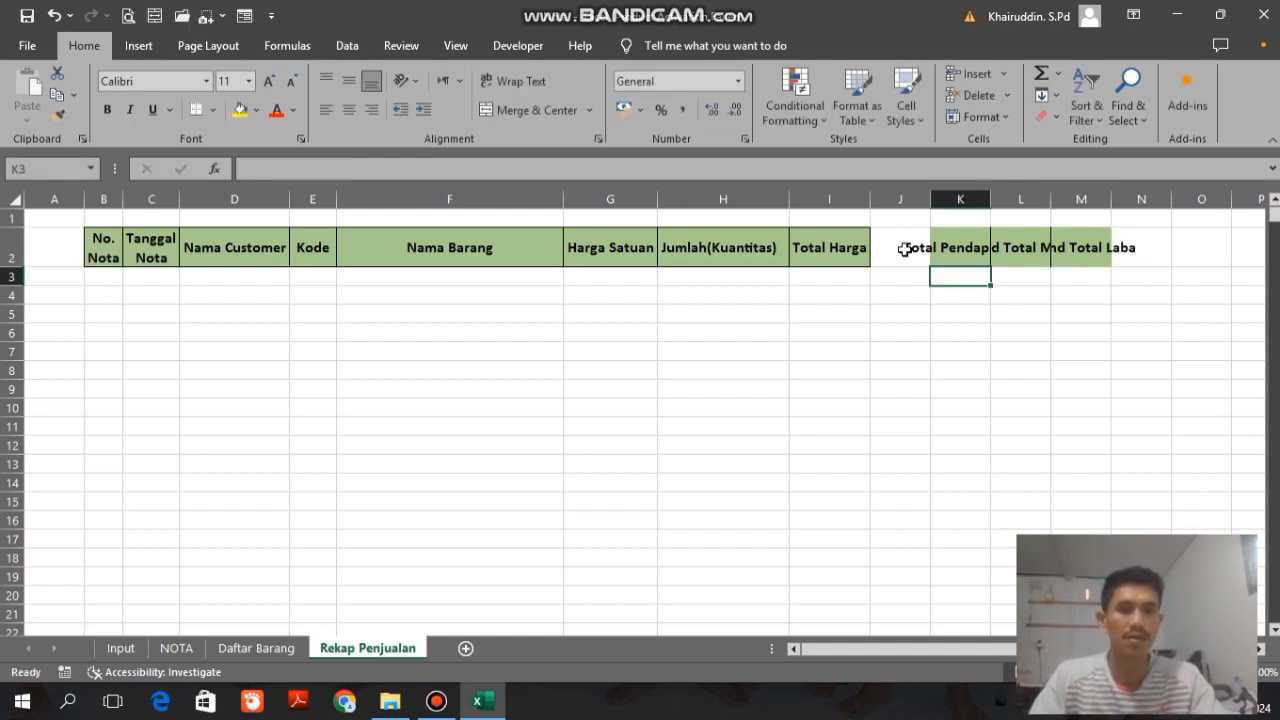
drag(943, 247, 1086, 246)
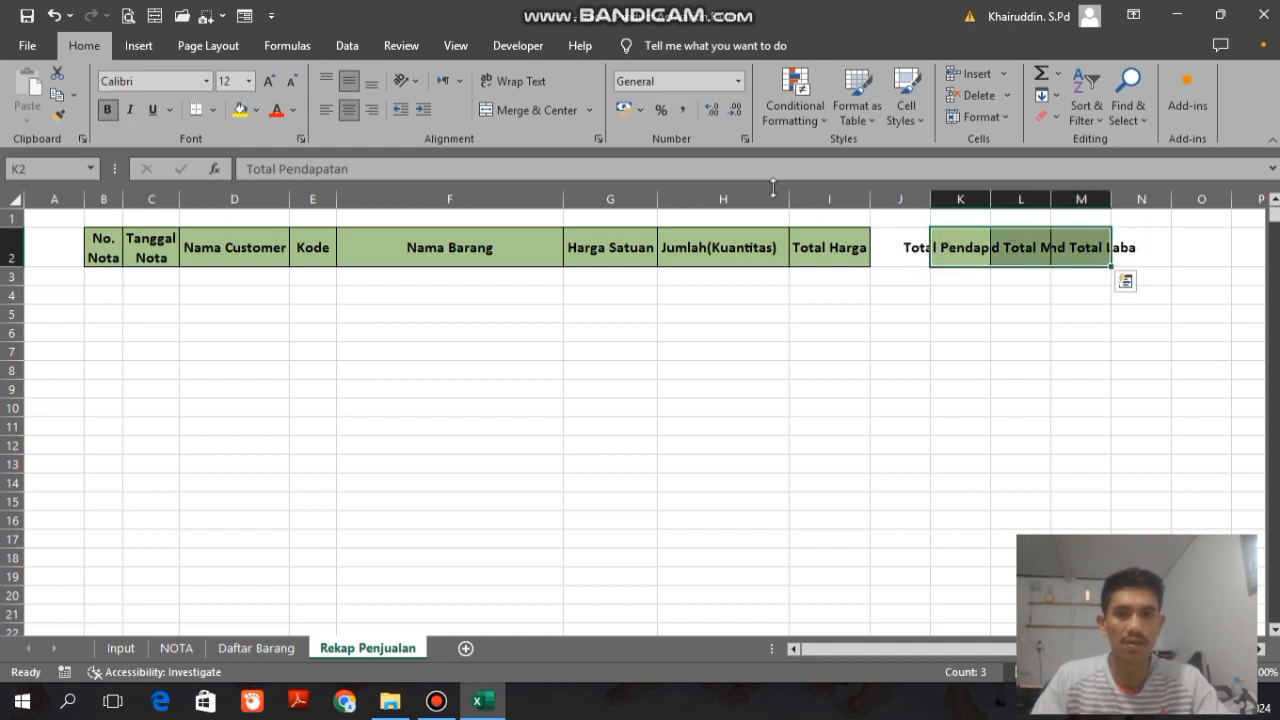
click(324, 110)
Step: Enter the labels Total Modal in cell K5 and Total Keuntungan in L5
key(Down)
key(Down)
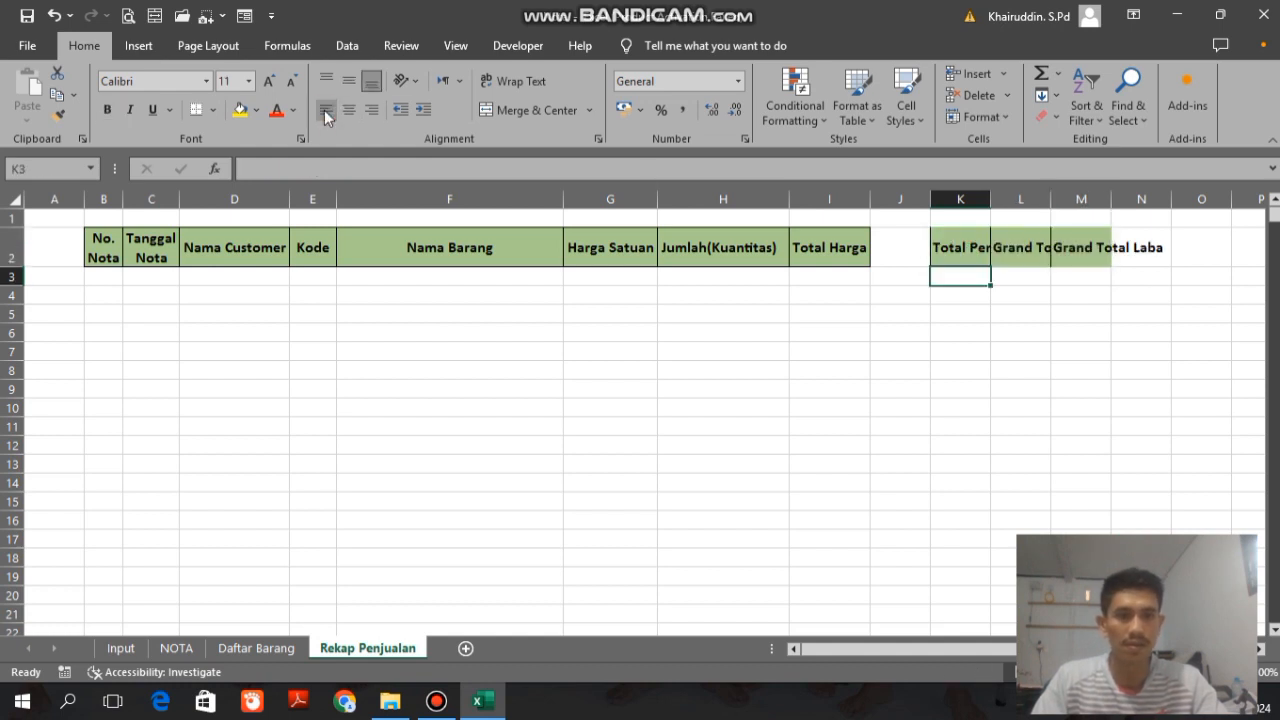
key(Down)
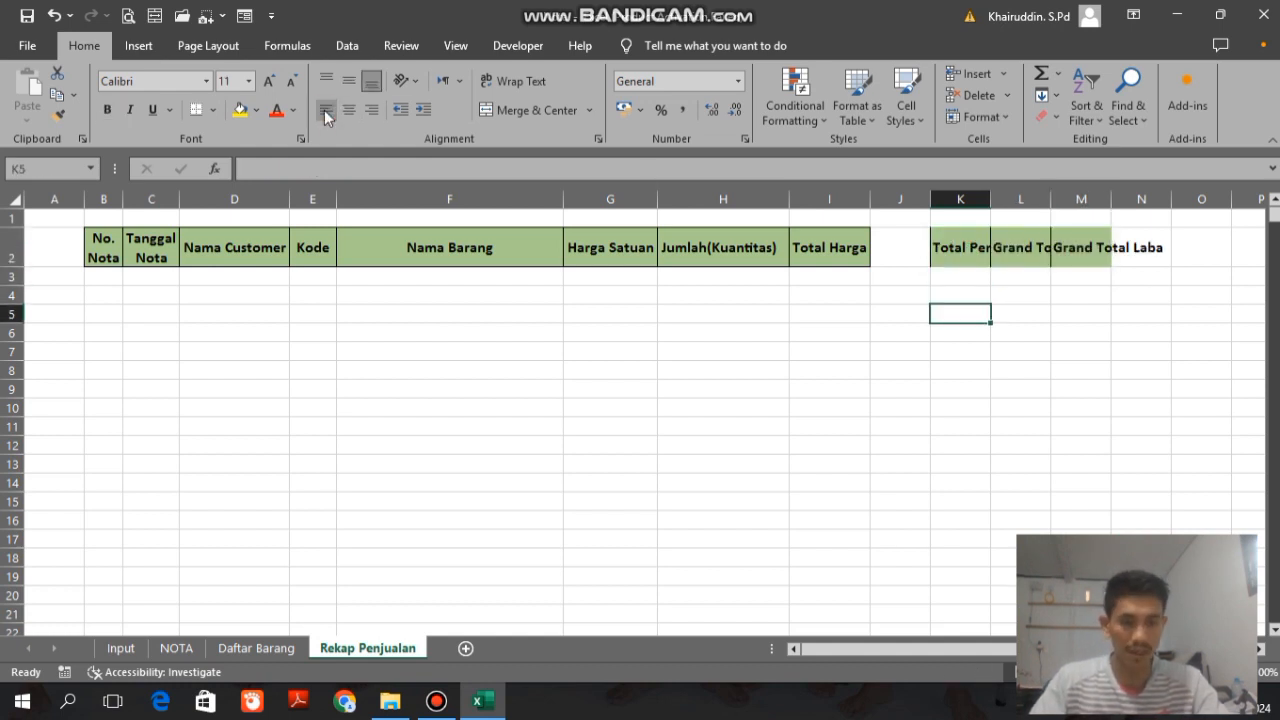
text(Tota)
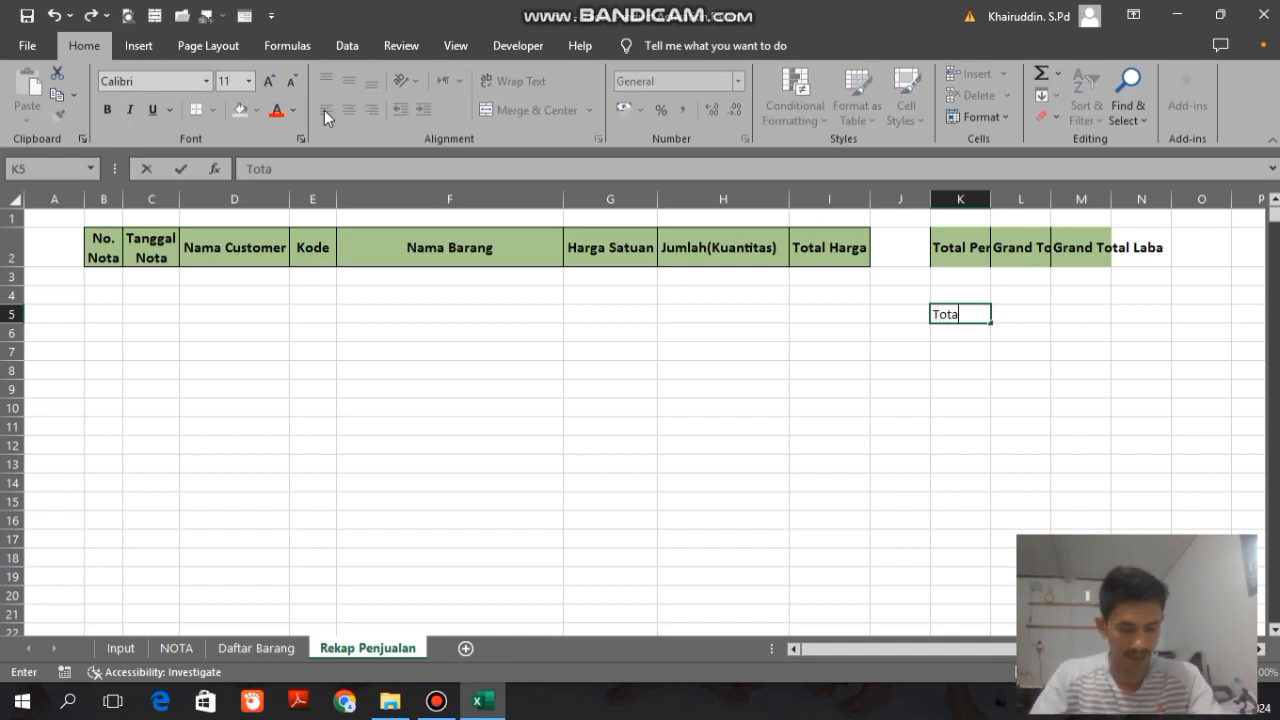
text(l Modal)
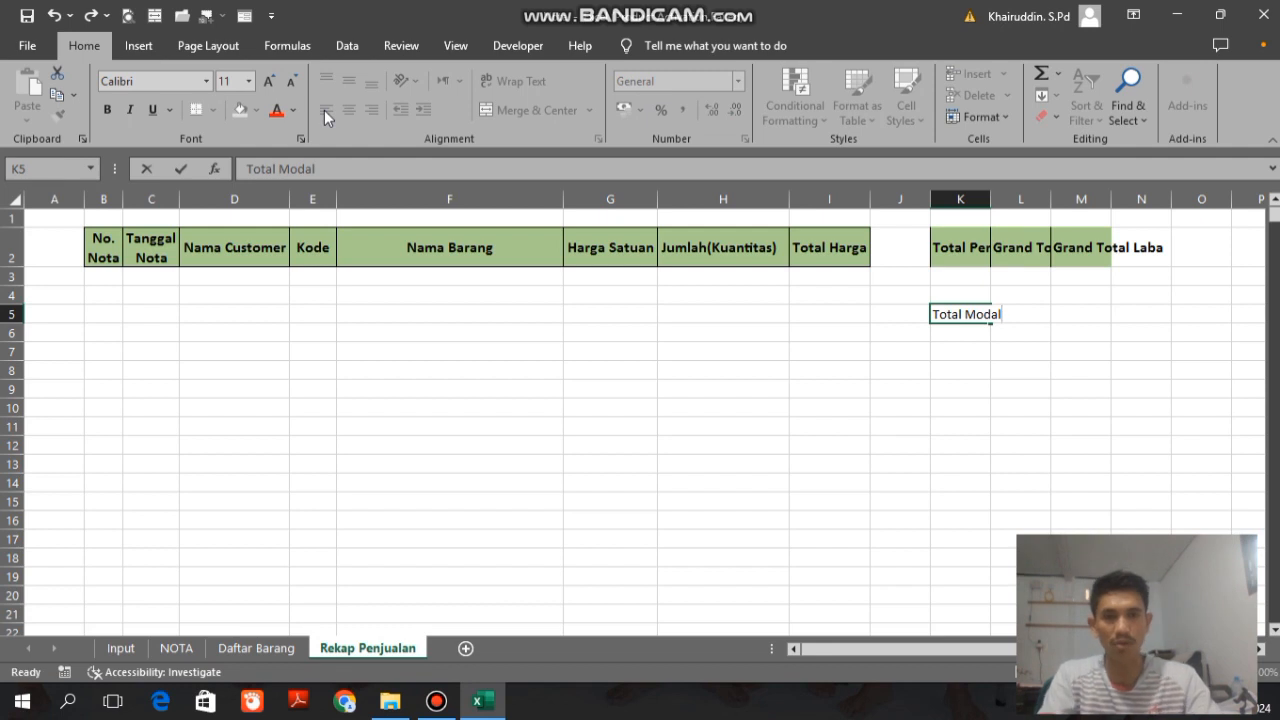
key(Tab)
text(To)
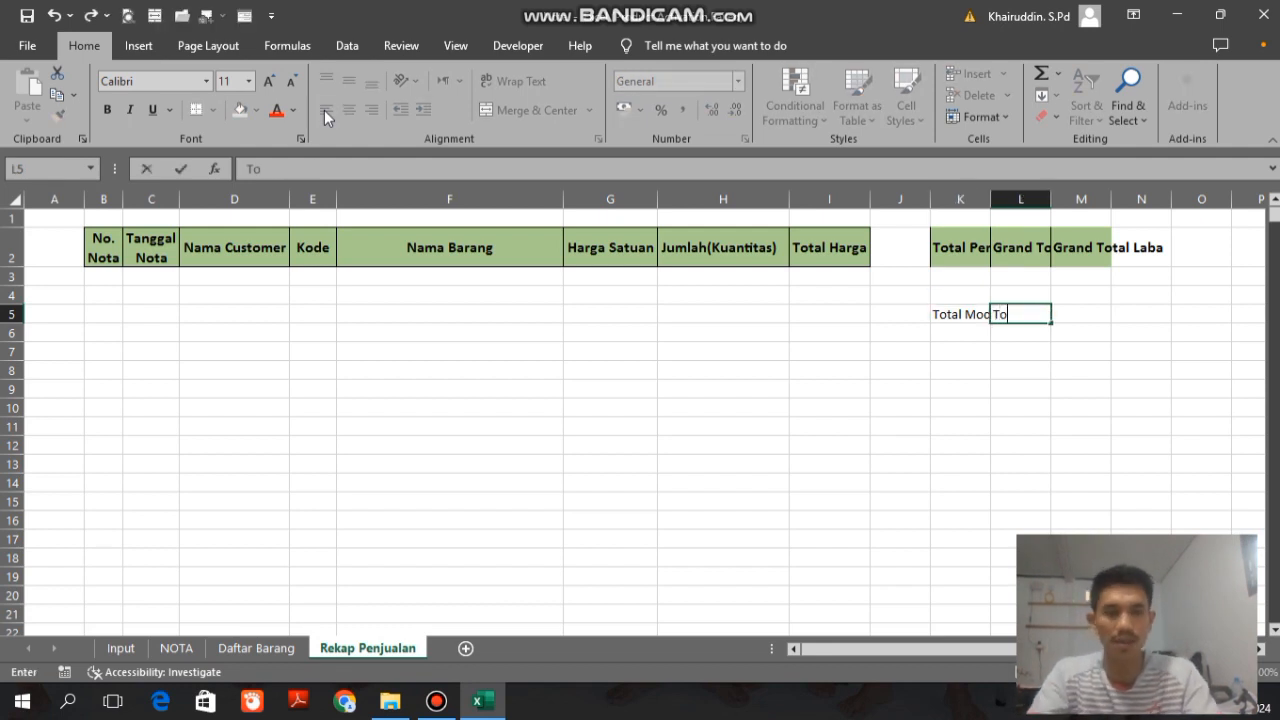
text(tal Keuntungan)
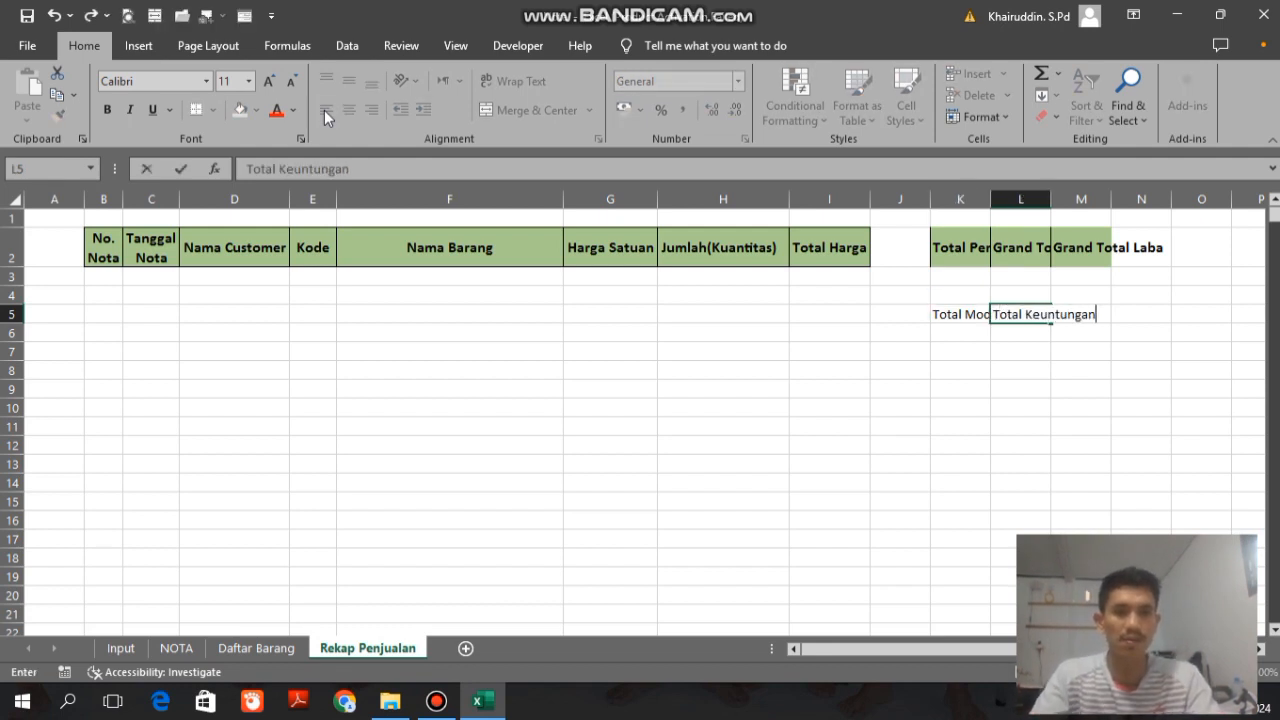
key(Return)
Step: Widen columns K to M equally, reduce the K2:M2 headings to font size 10 and remove their bold formatting
click(962, 200)
drag(962, 200, 1032, 199)
click(1160, 290)
drag(968, 240, 1160, 247)
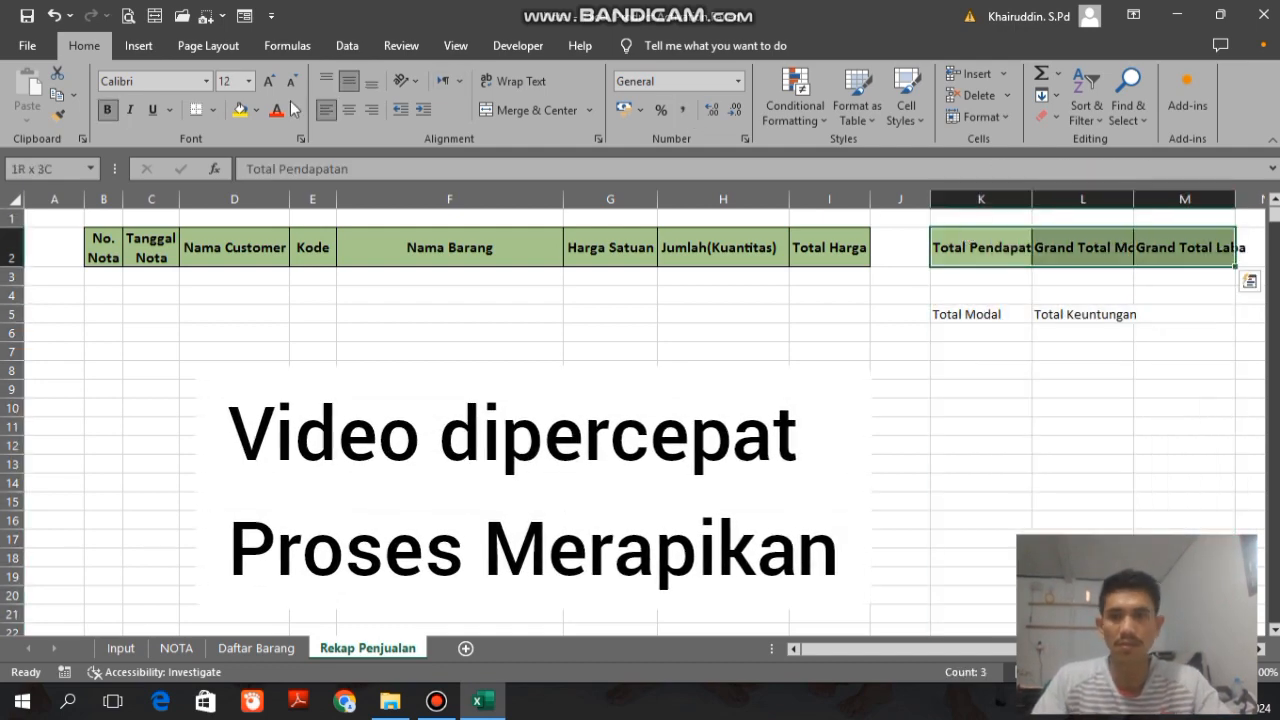
click(291, 82)
click(291, 82)
click(108, 110)
Step: Narrow empty column A and apply all borders to the headings in K2:M2
drag(80, 190, 40, 193)
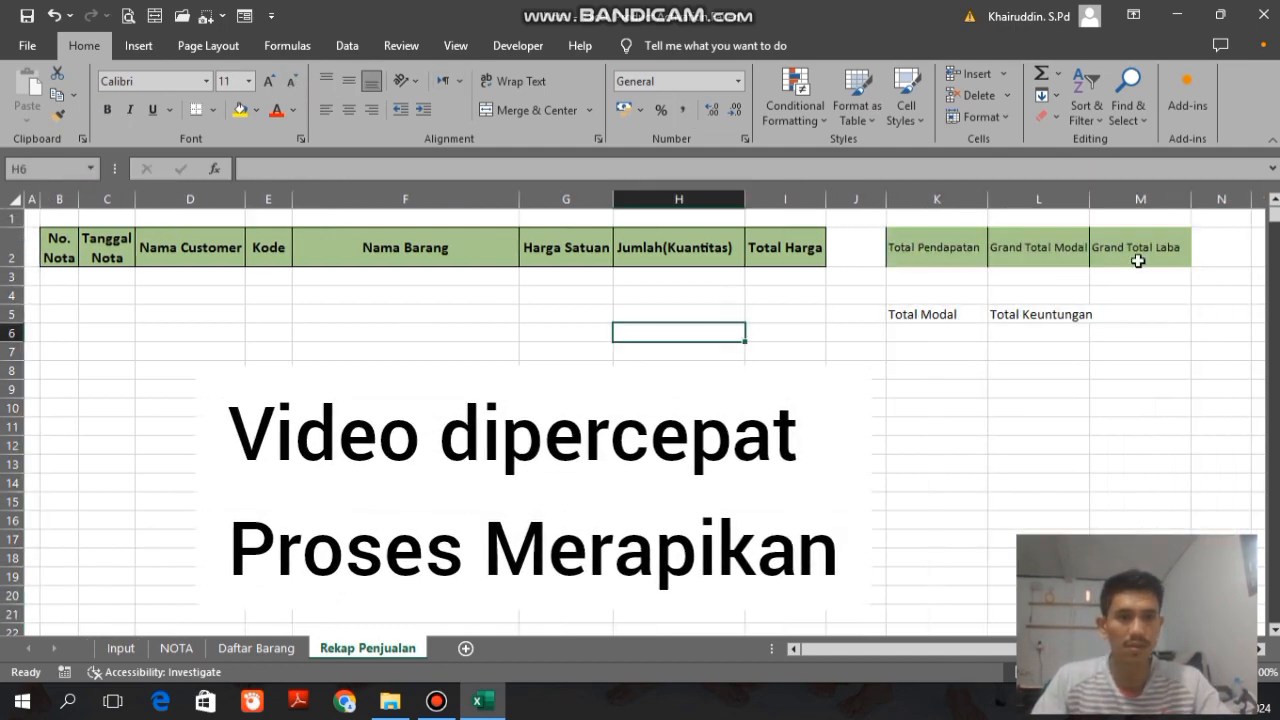
click(212, 110)
click(236, 273)
scroll(1098, 404, right, 1)
click(1071, 446)
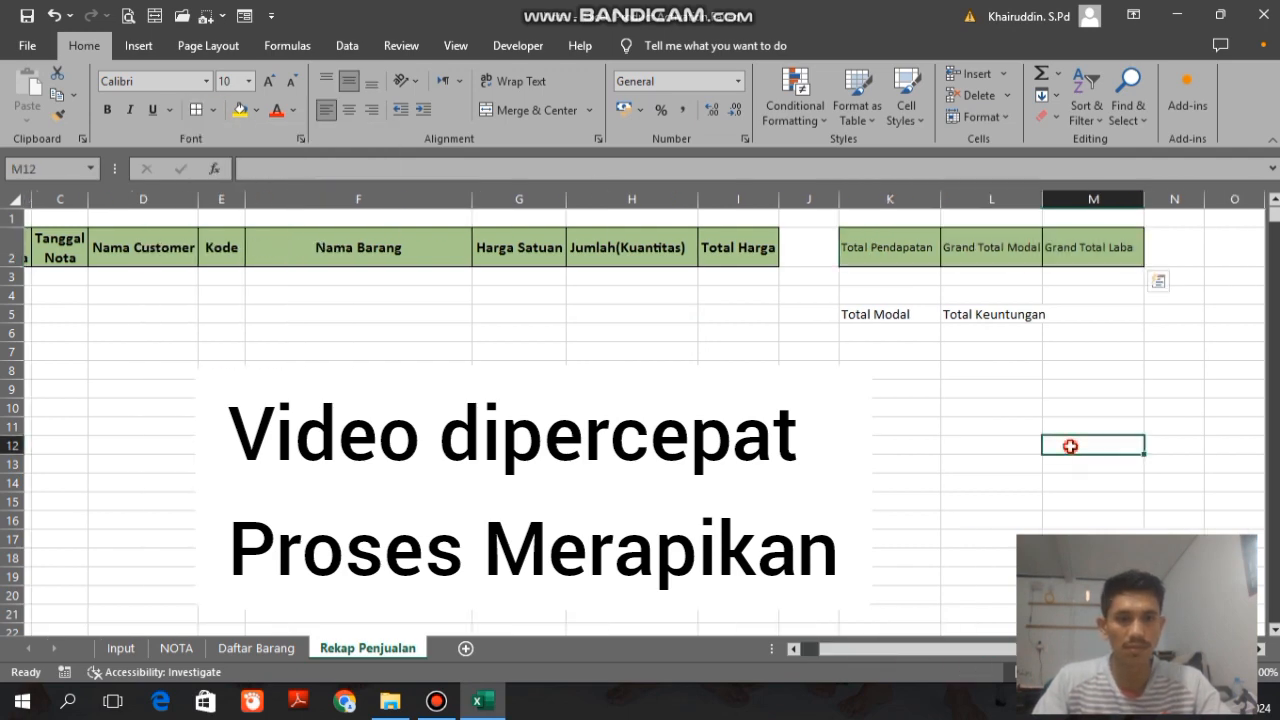
Step: Center and bold the headings in K2:M2 and widen columns K to M to fit them
drag(895, 248, 1092, 248)
click(349, 110)
click(108, 110)
drag(915, 199, 954, 199)
Step: Give cells K3:M3 below the headings a light blue fill and borders
drag(920, 277, 1124, 277)
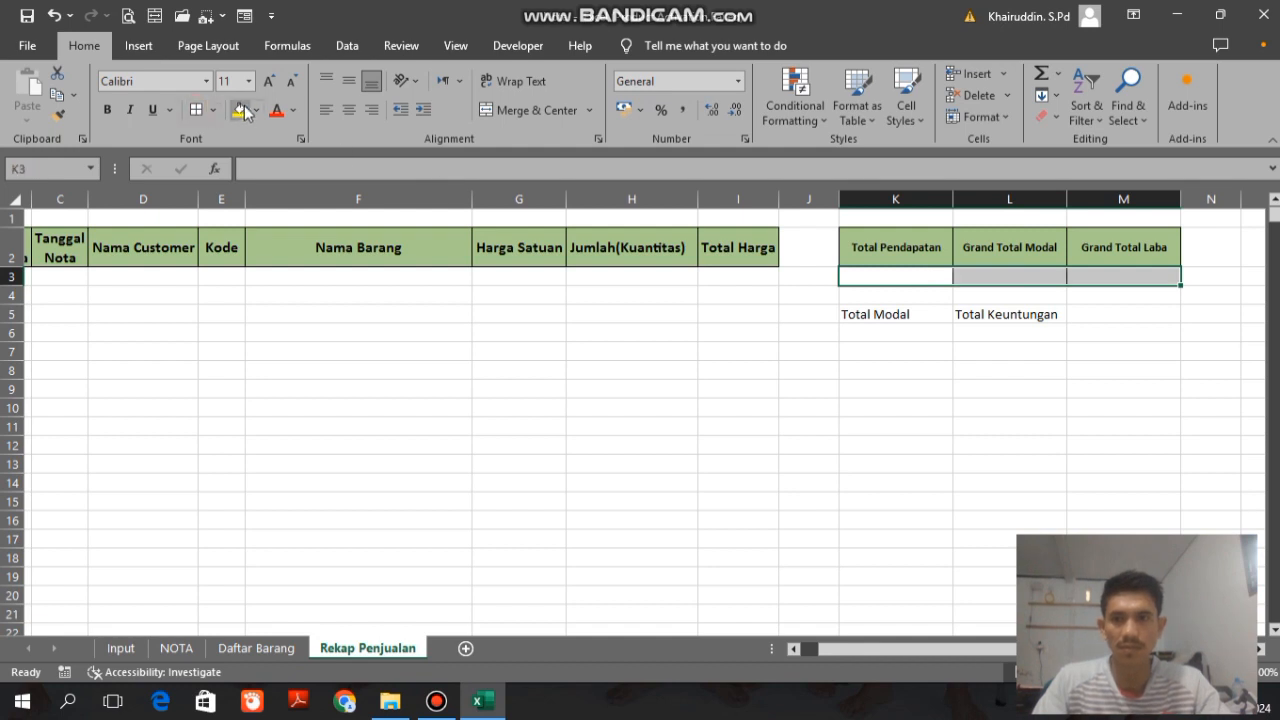
click(256, 110)
click(308, 190)
click(870, 277)
Step: Enlarge the font of the K2:M2 headings by two sizes and widen columns K to M further
click(874, 250)
ctrl+click(1008, 247)
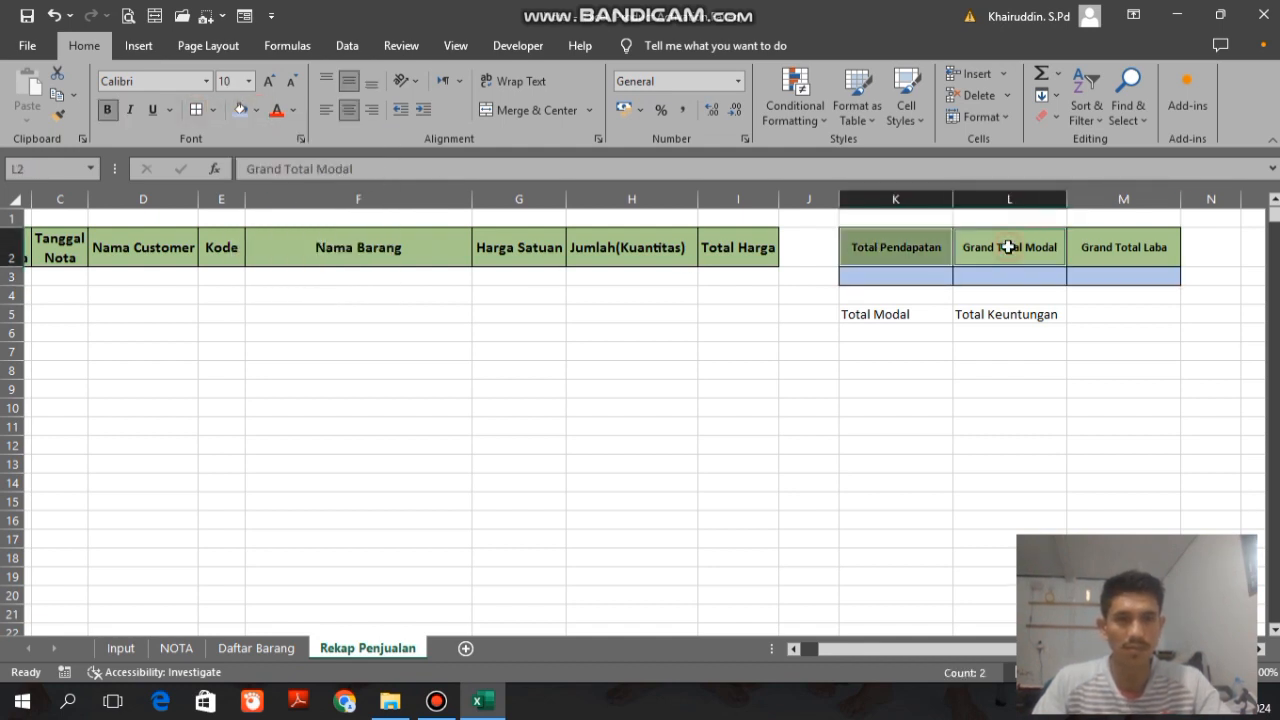
ctrl+click(1106, 248)
double_click(270, 82)
drag(925, 199, 985, 203)
Step: Center the labels in K5:L5 and give them the same green fill as the headings, with borders
drag(905, 314, 1050, 314)
click(348, 82)
click(256, 110)
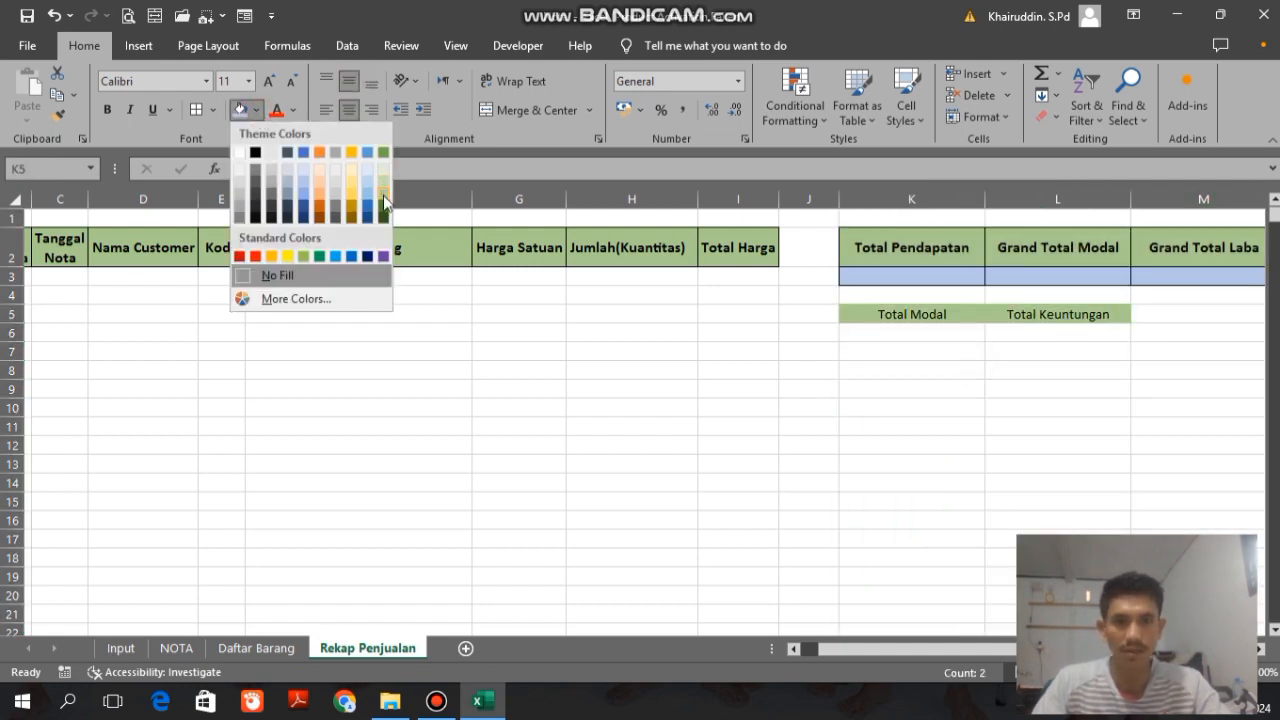
click(384, 198)
click(445, 386)
key(ctrl+Up)
scroll(445, 386, left, 2)
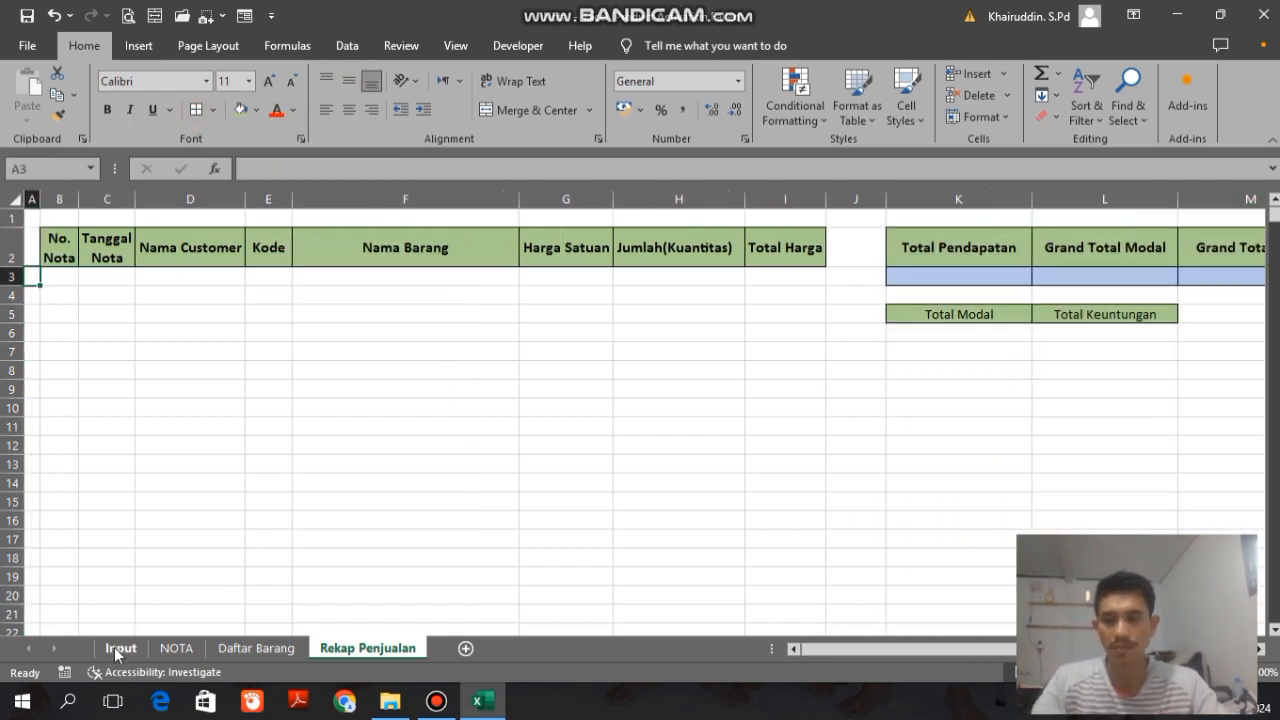
Step: Delete the SIMPAN KE REKAP button from the NOTA sheet
click(120, 648)
click(62, 326)
click(176, 648)
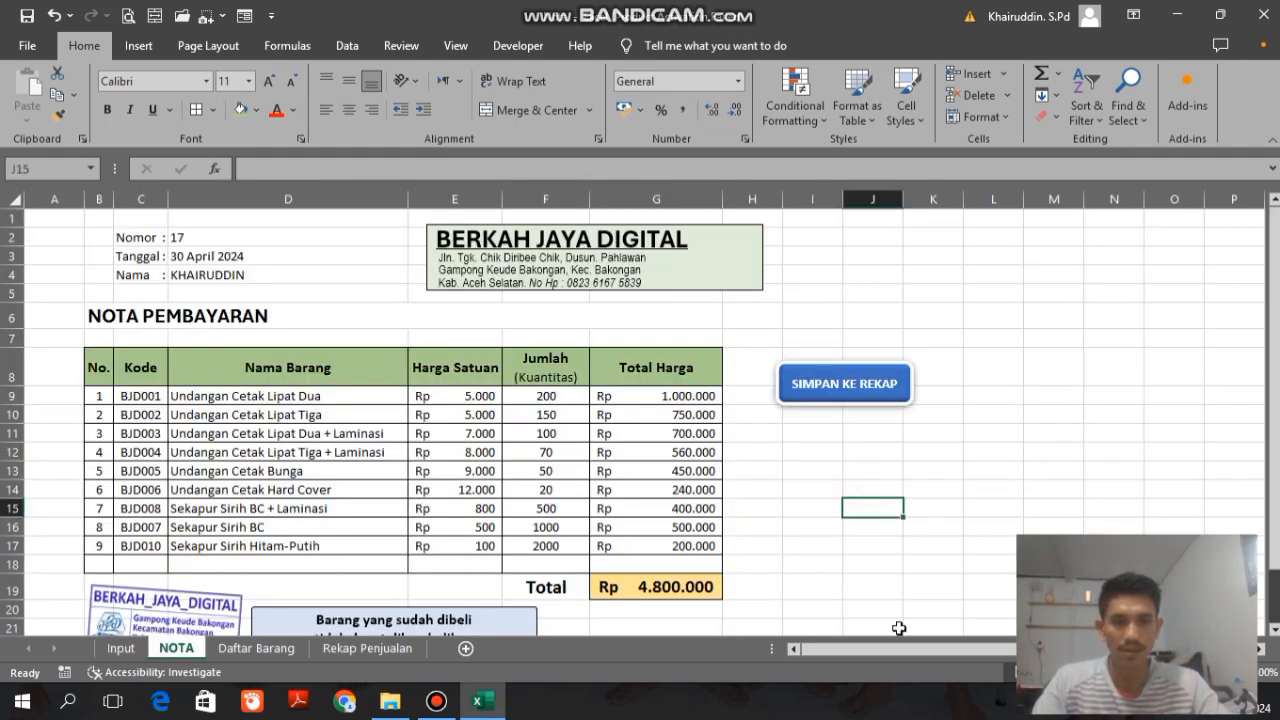
click(819, 393)
click(985, 327)
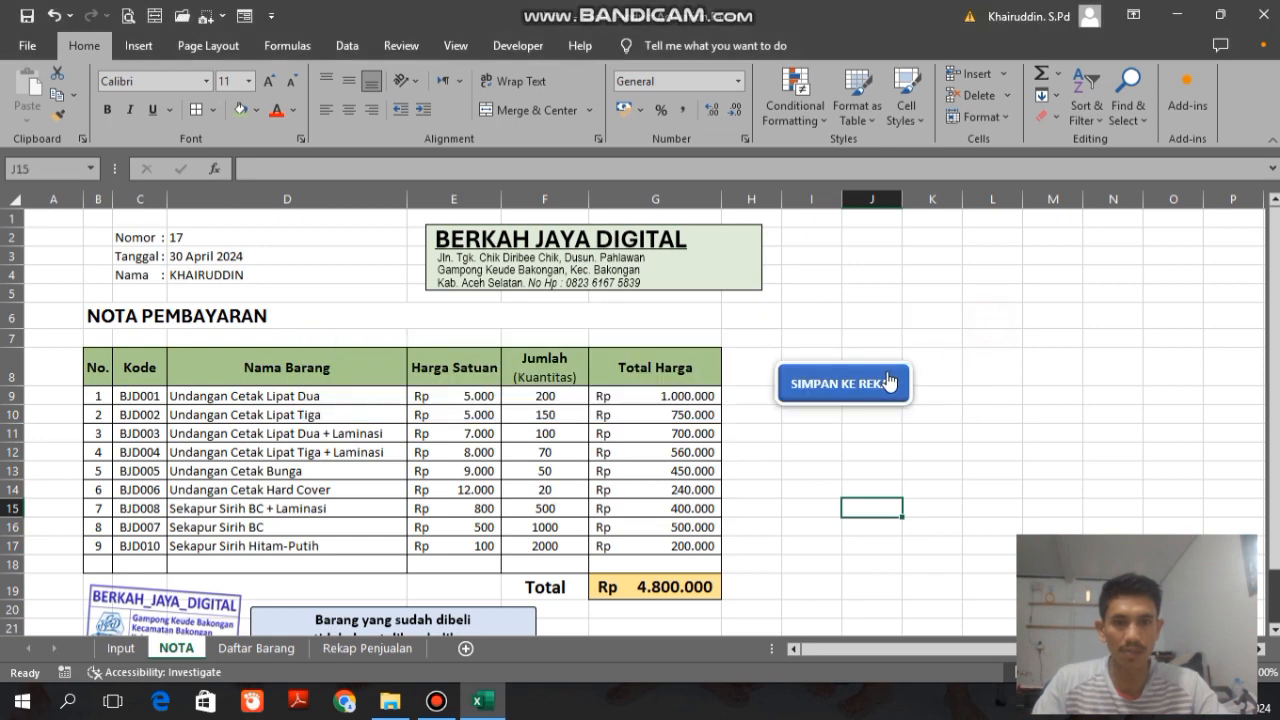
right_click(886, 382)
click(845, 361)
key(Delete)
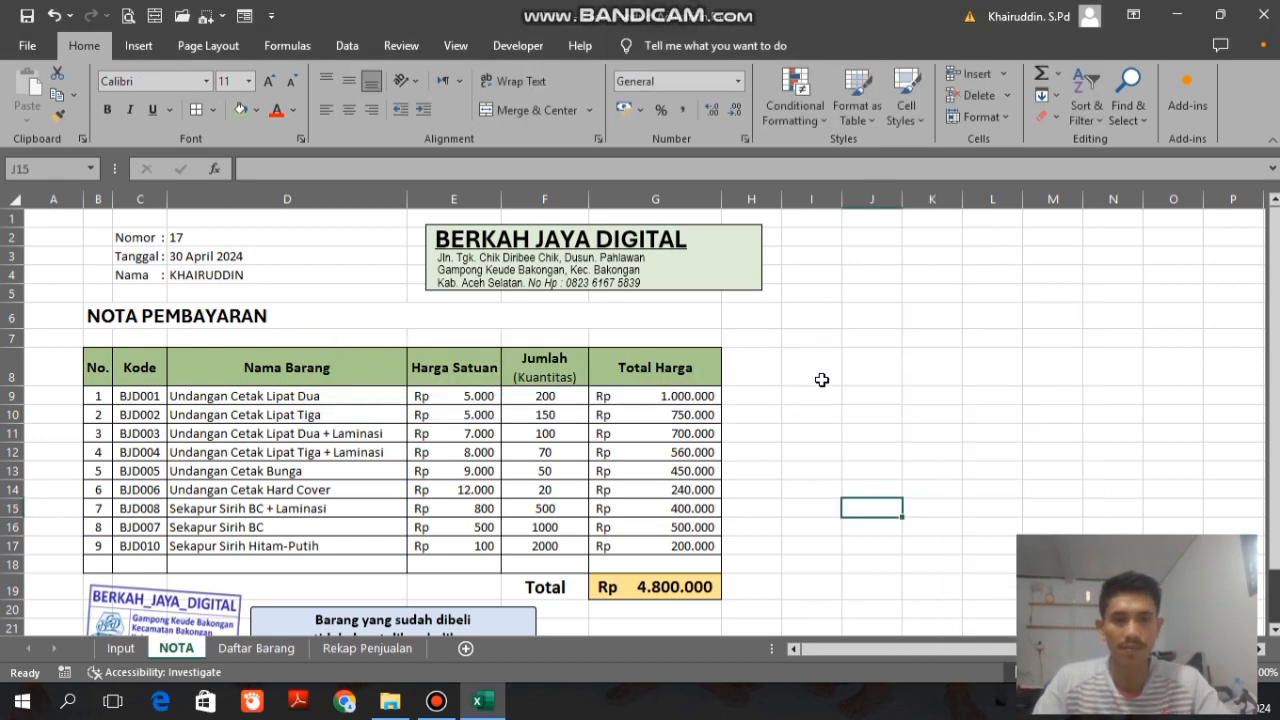
Step: Enter the headings Modal in cell J8 and Total Modal in K8 of the NOTA sheet
click(819, 383)
key(Right)
key(Right)
key(Right)
key(Left)
key(Left)
key(Left)
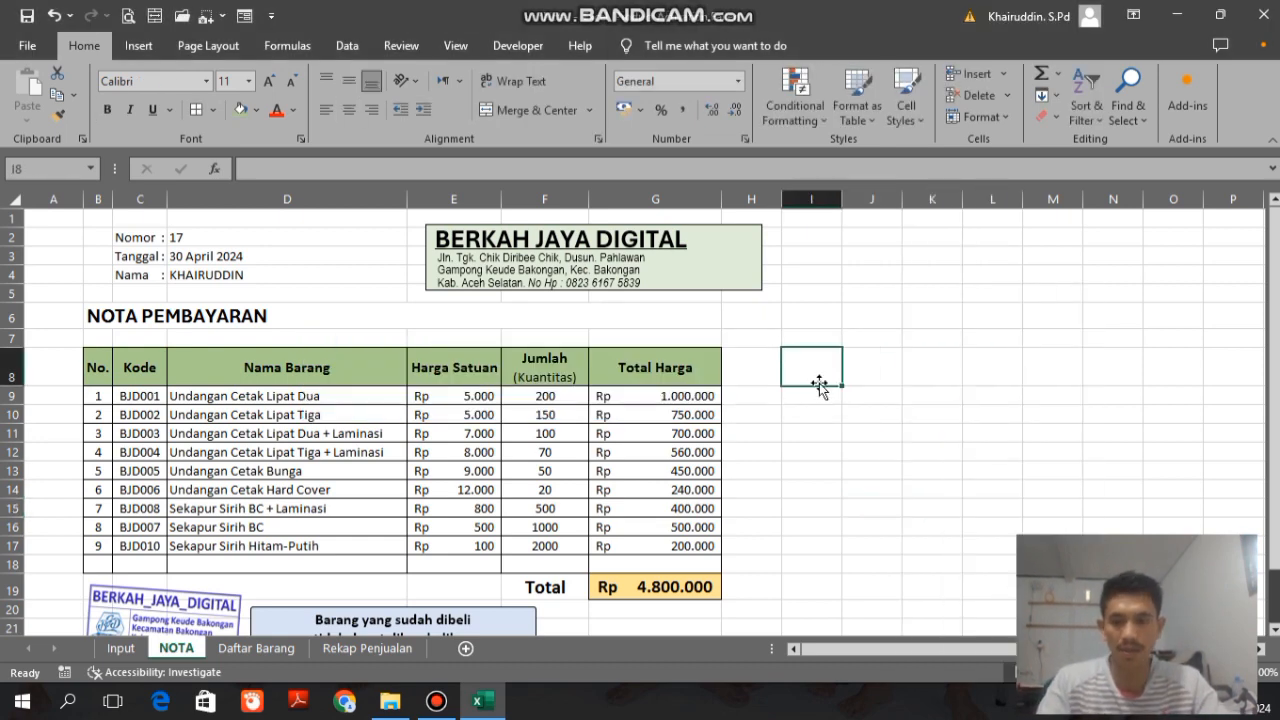
key(Right)
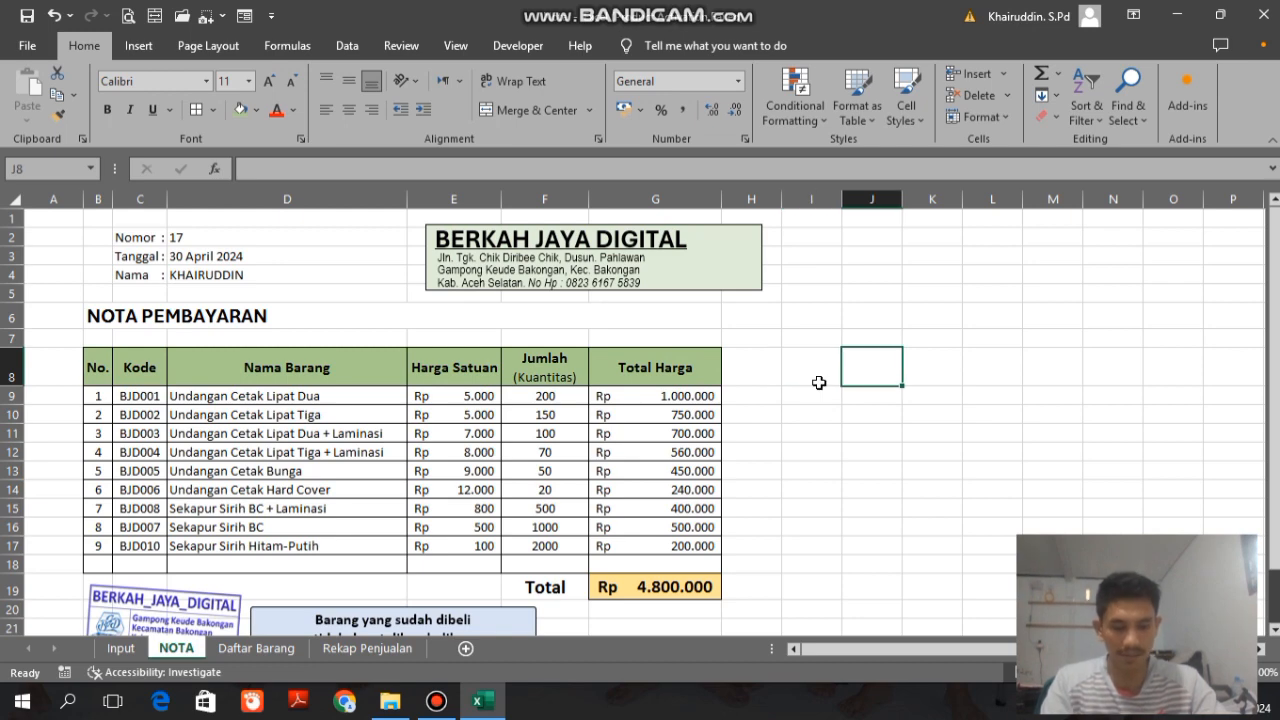
text(Modal)
key(Right)
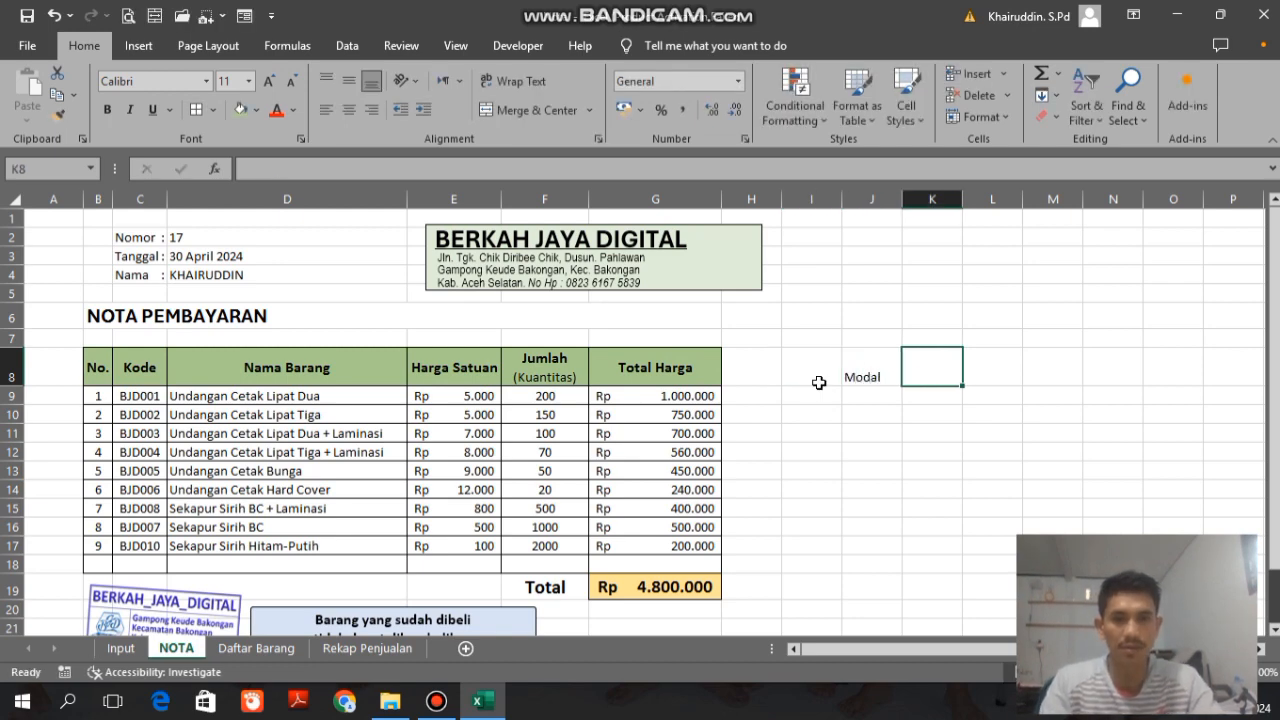
text(Total)
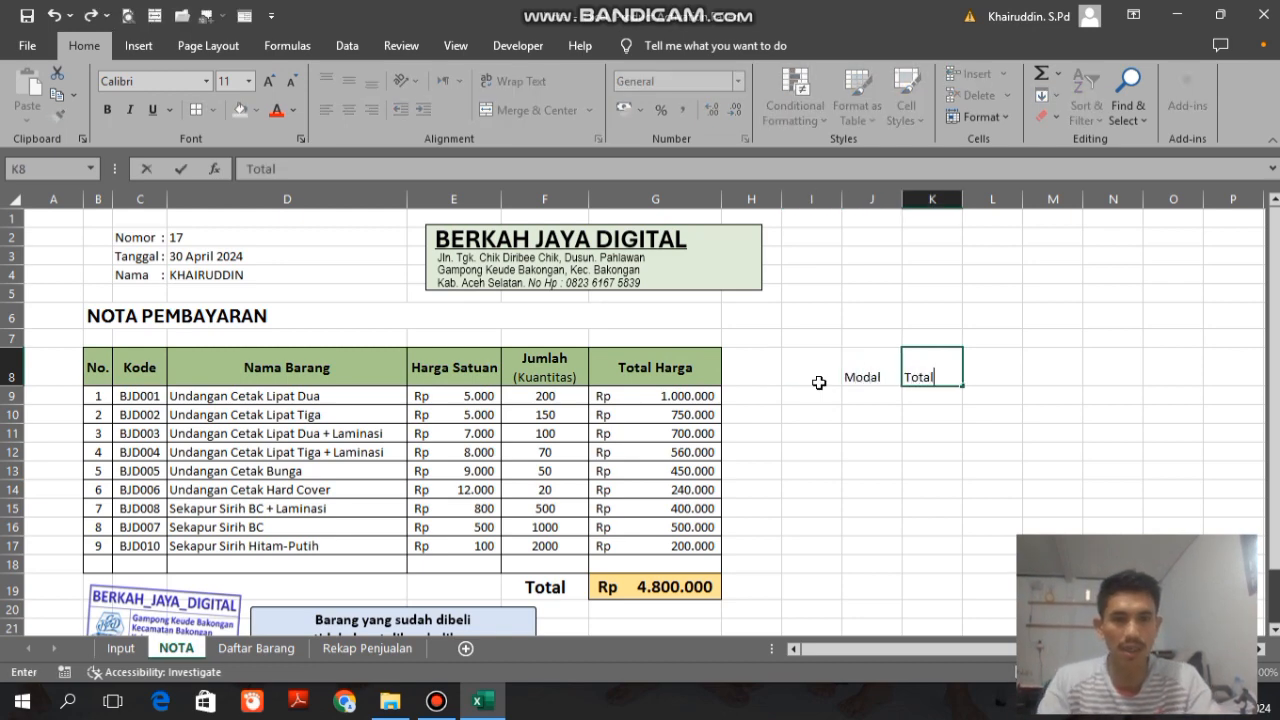
text( Modal)
key(Right)
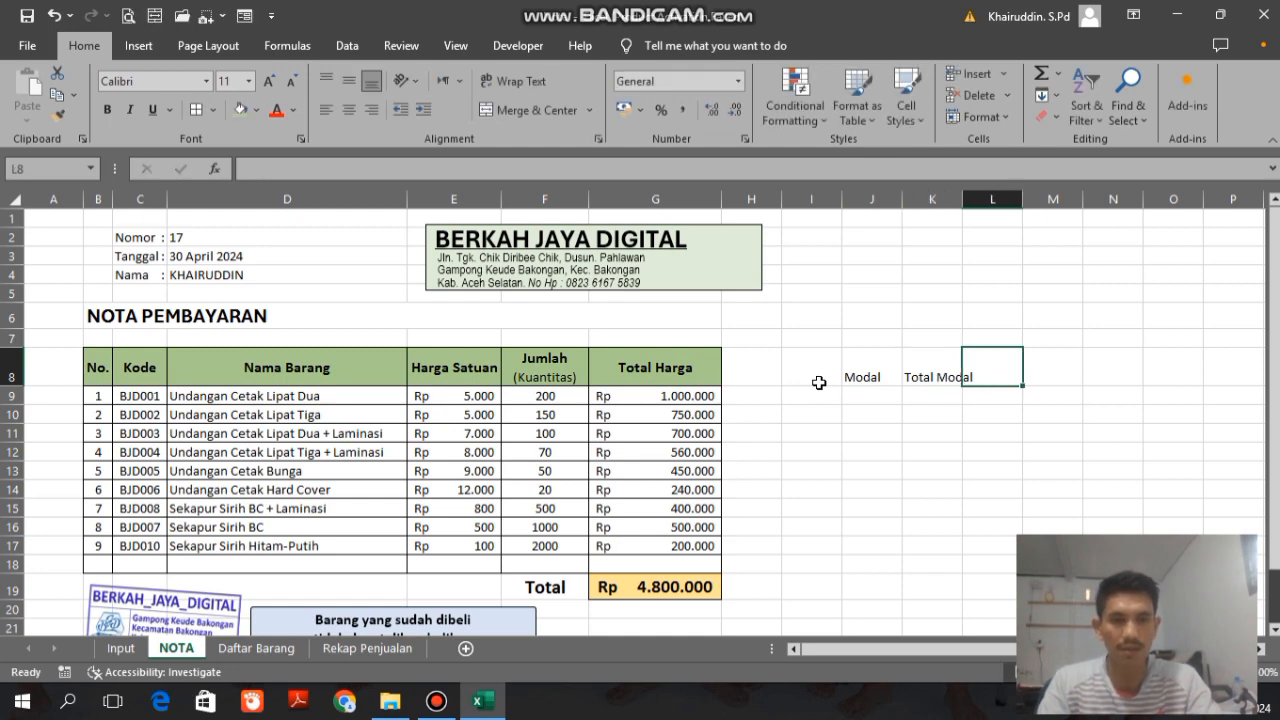
Step: Enter the headings Laba in cell L8 and Total Laba in M8
text(Laba)
key(Right)
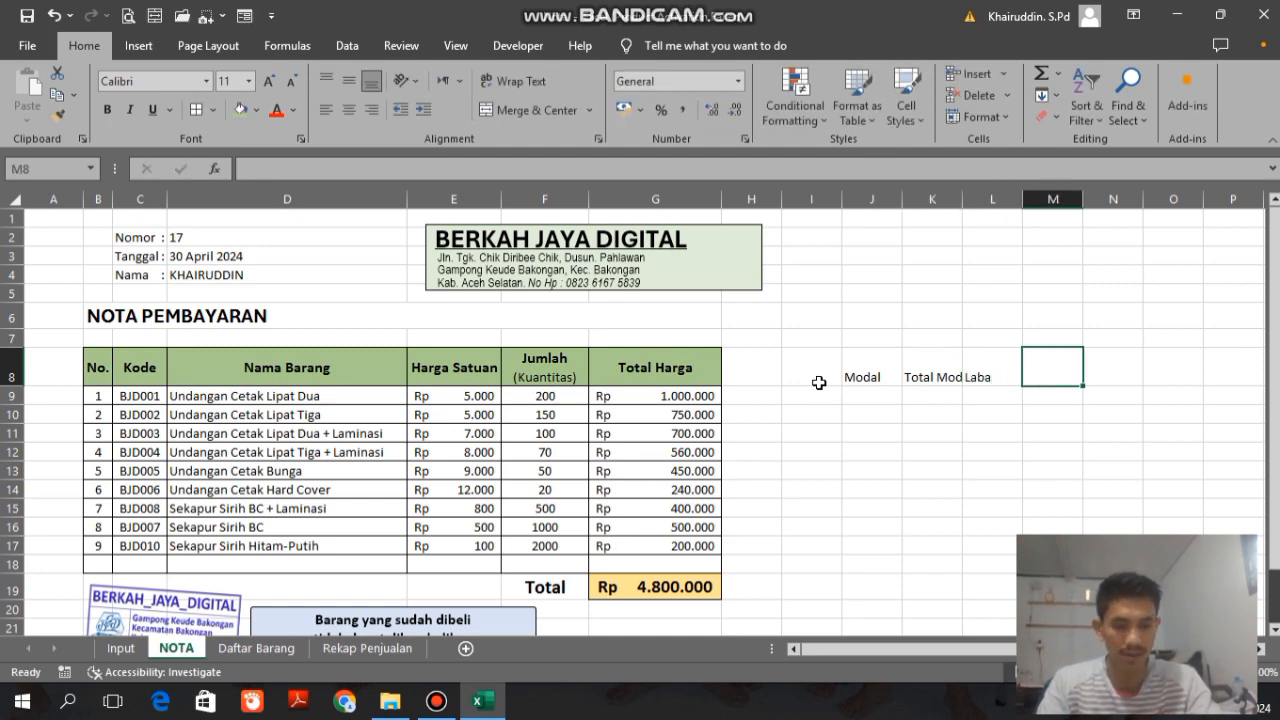
text(Total Lab)
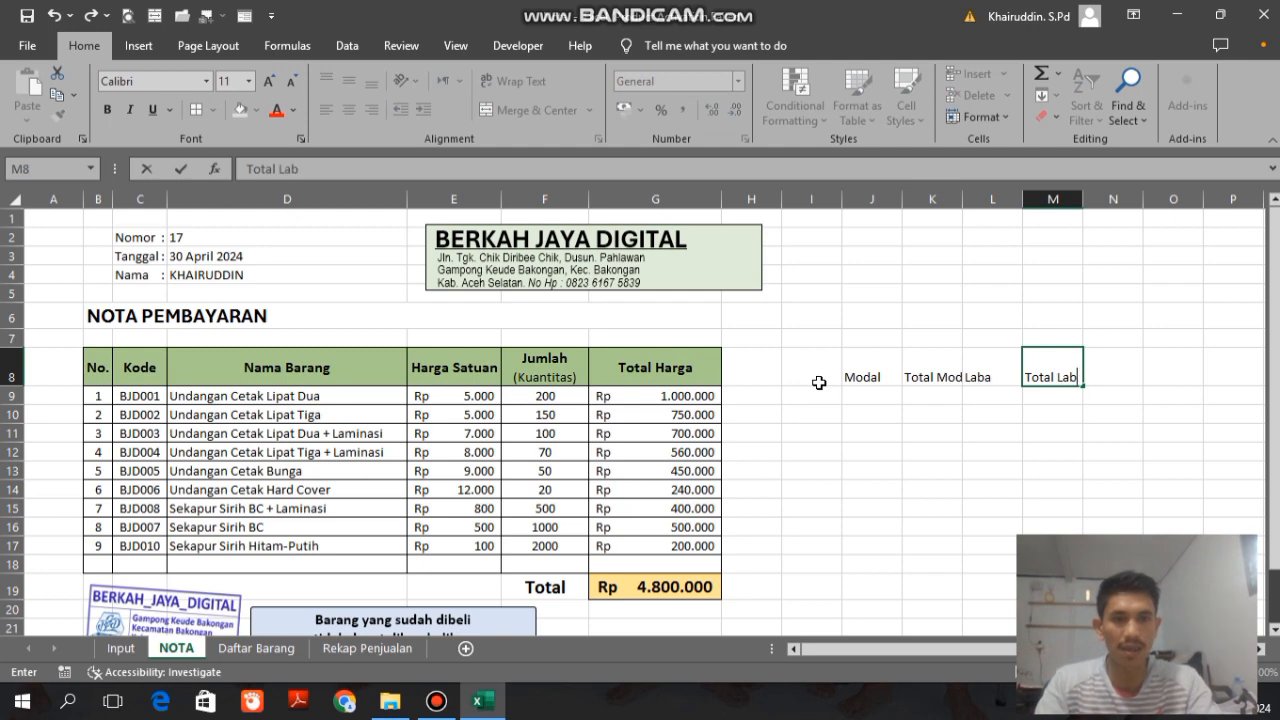
text(a)
Step: Widen columns J to M, making K and M wider than J and L
key(Left)
key(Left)
key(Left)
key(Down)
key(Up)
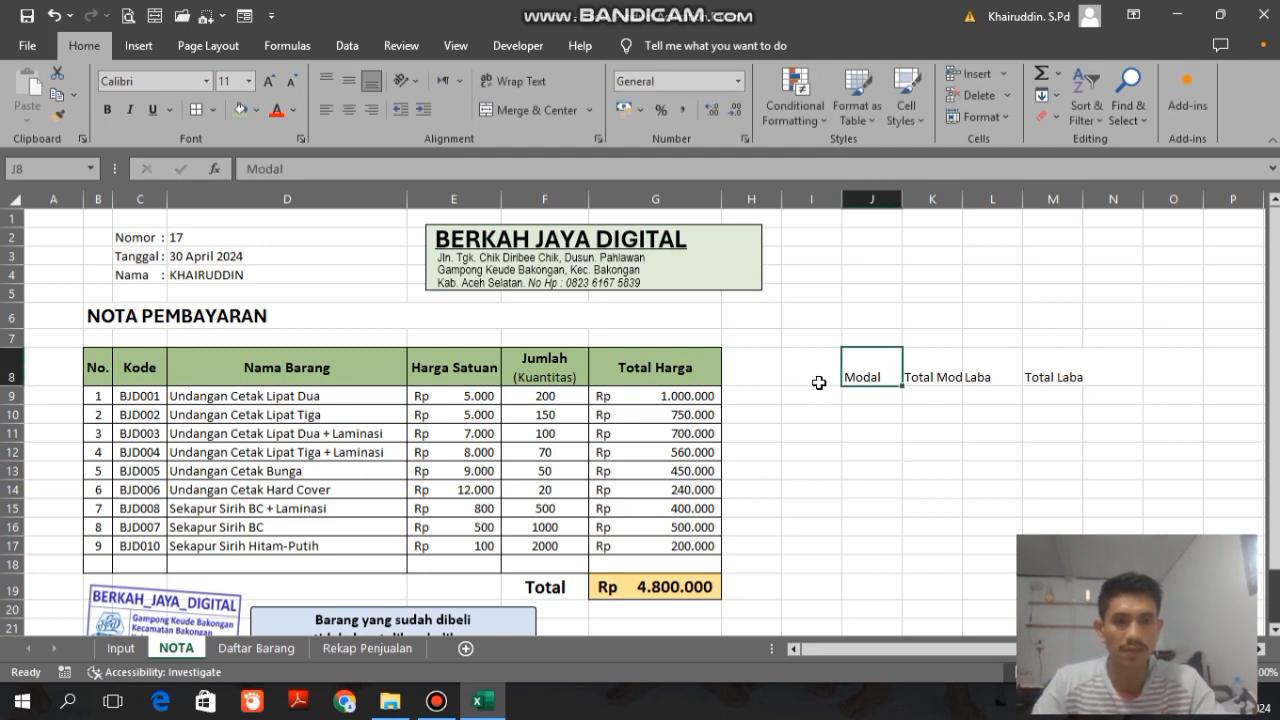
key(shift+Right)
key(shift+Left)
click(881, 194)
key(shift+Right)
key(shift+Right)
key(shift+Right)
mouse_move(902, 197)
mouse_down()
mouse_move(948, 197)
mouse_move(909, 199)
mouse_up()
click(1106, 199)
ctrl+click(896, 199)
Step: Center the headings in J8:M8 horizontally and vertically and add borders to them
drag(880, 363, 1104, 360)
click(349, 110)
click(349, 82)
click(195, 112)
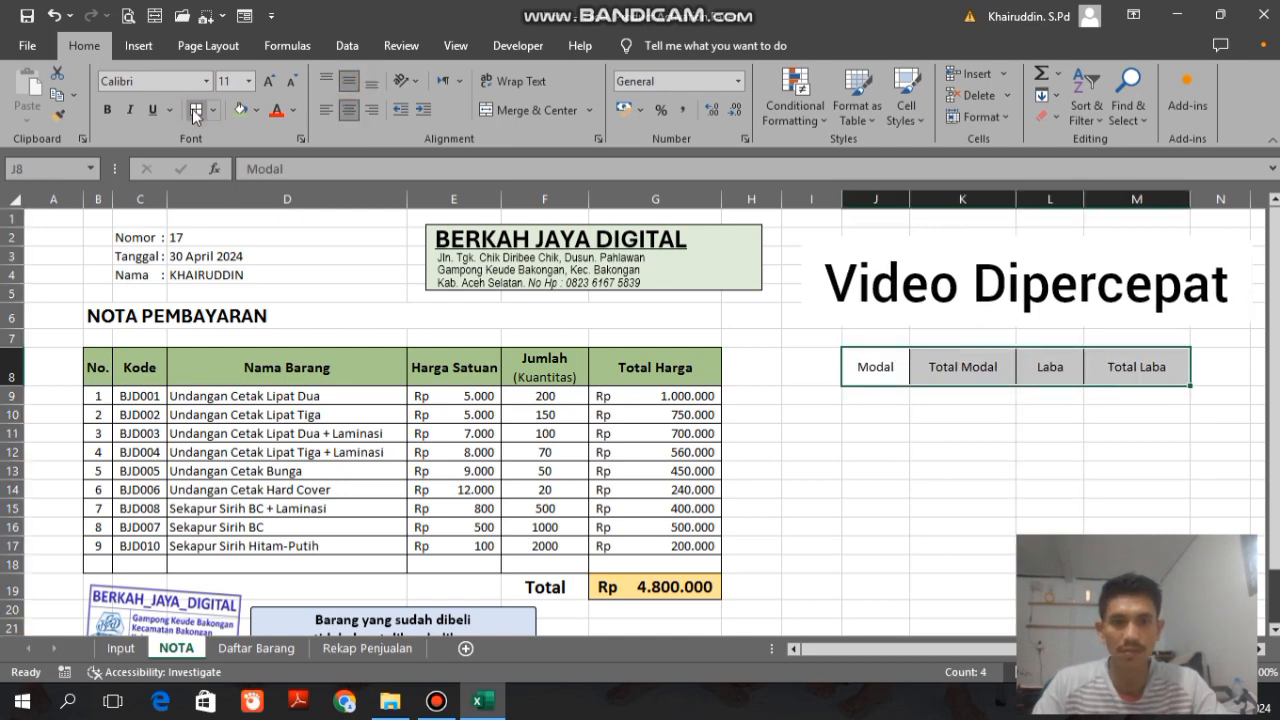
Step: Extend the borders over the whole range J8:M19, down to the invoice's total row
key(shift+Down)
key(shift+Down)
key(shift+Down)
key(shift+Down)
key(shift+Down)
key(shift+Down)
key(shift+Down)
key(shift+Down)
key(shift+Down)
key(shift+Down)
key(shift+Down)
key(shift+Up)
key(shift+Down)
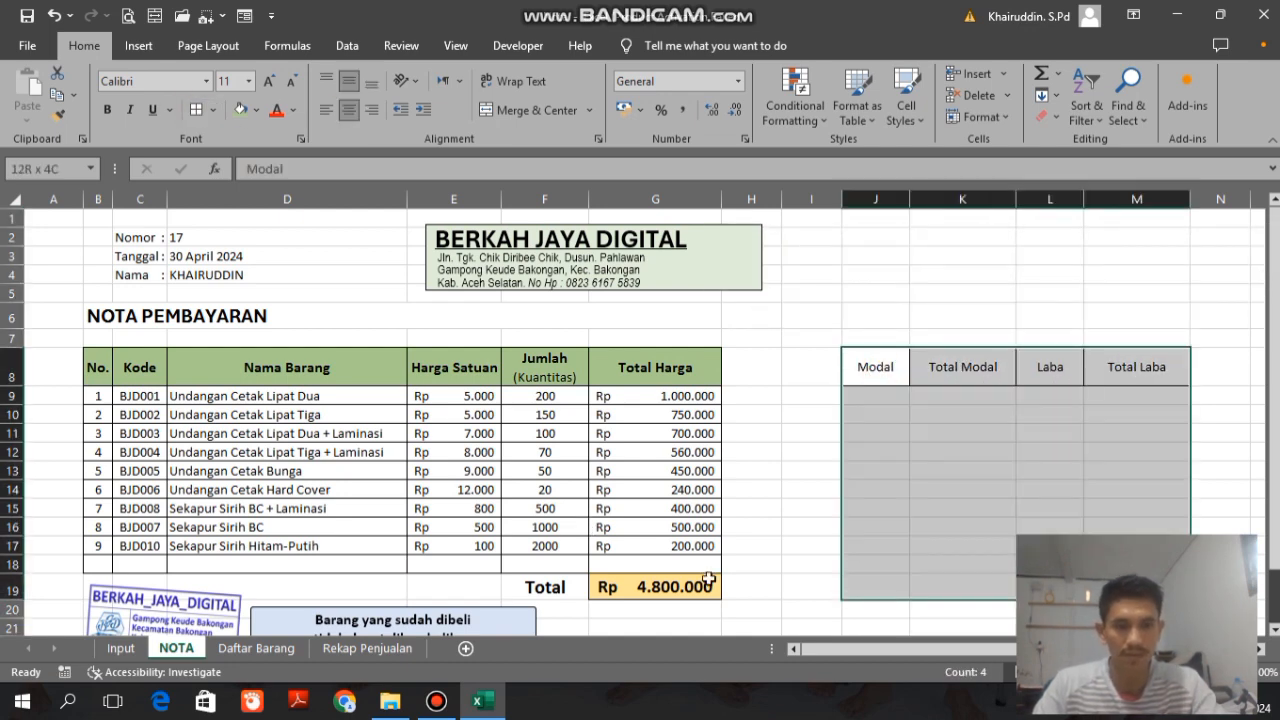
click(195, 110)
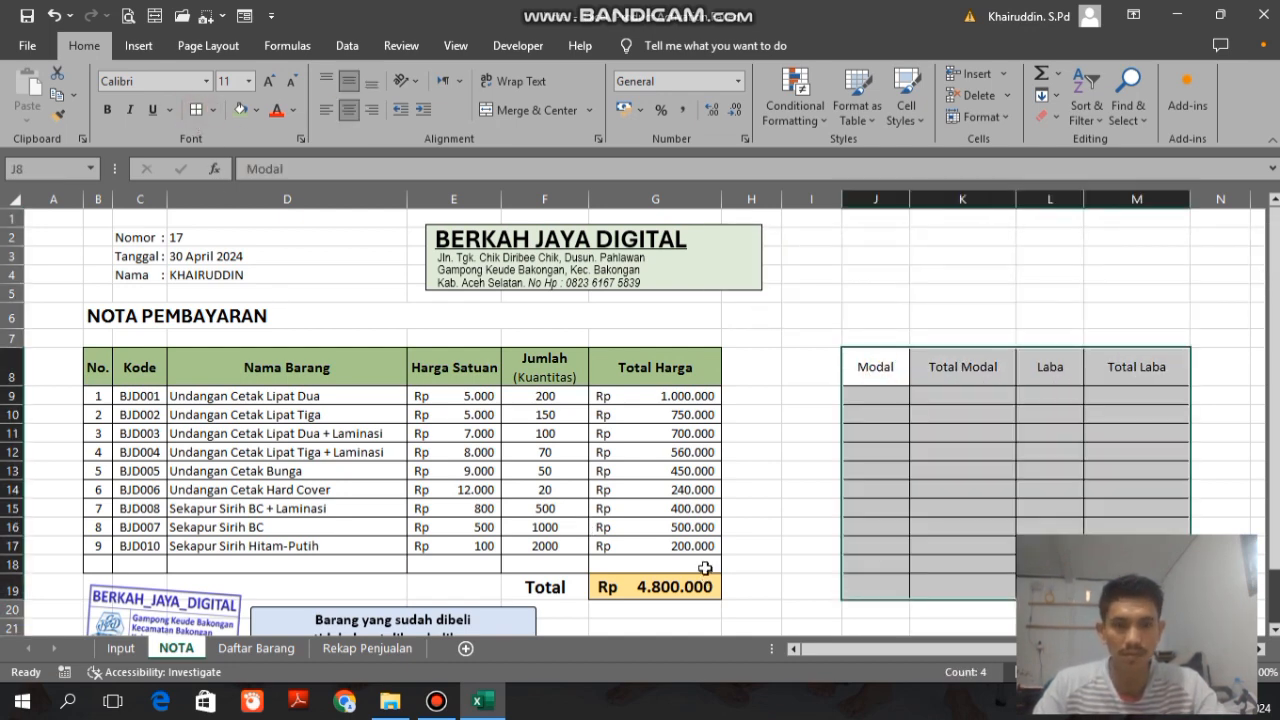
Step: Enter the label Grand Total in J19 and copy it to L19
click(869, 591)
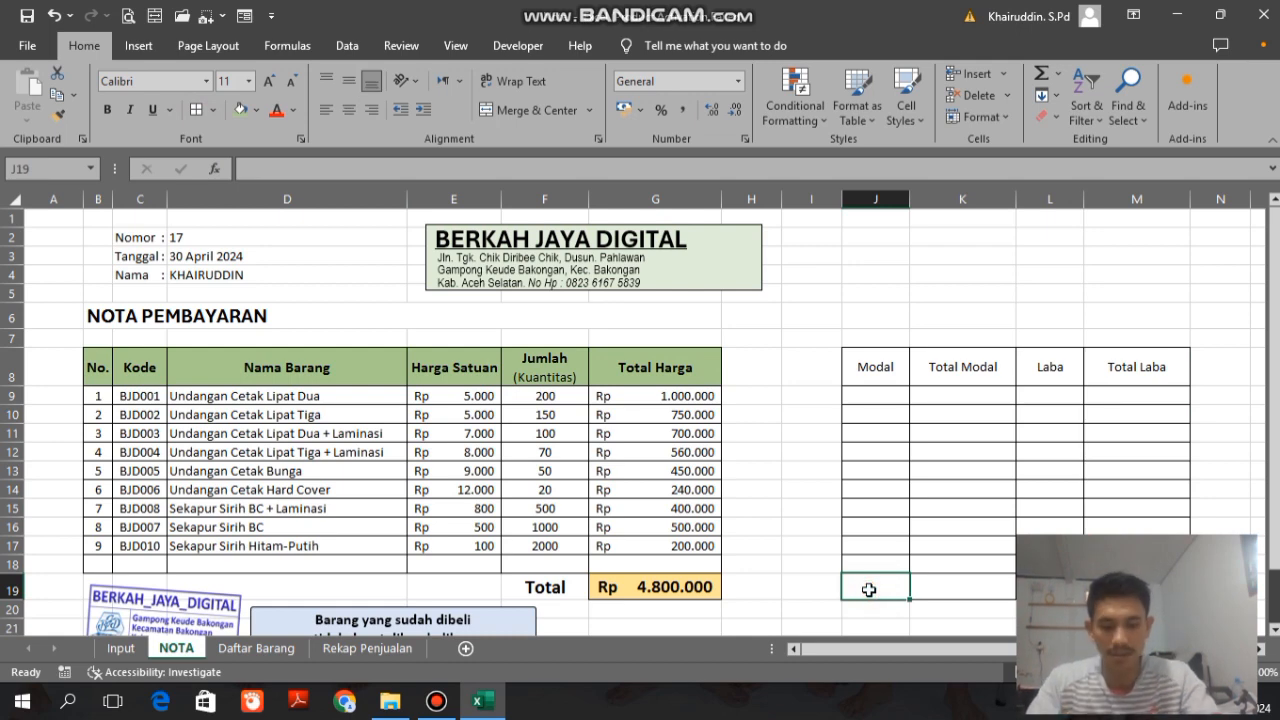
text(Grand To)
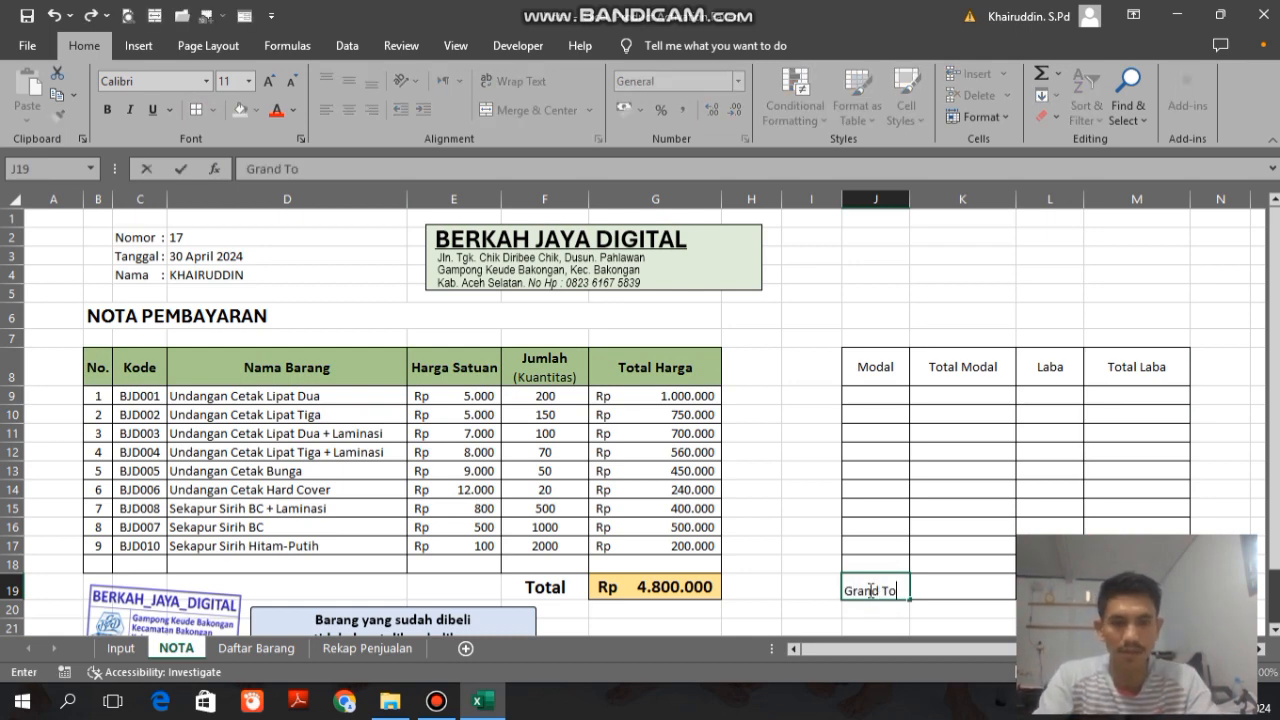
key(Return)
key(Up)
key(ctrl+c)
key(Right)
key(Right)
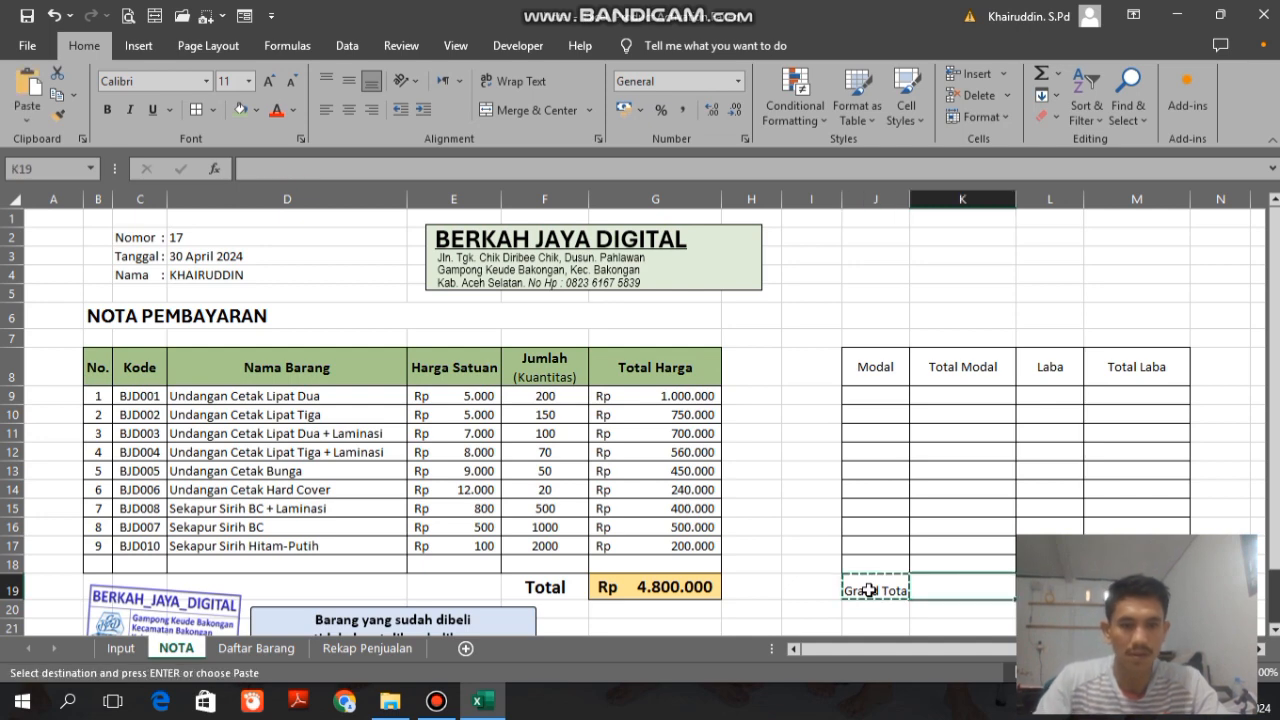
key(Return)
Step: Widen columns J and L together so the Grand Total labels fit
click(874, 197)
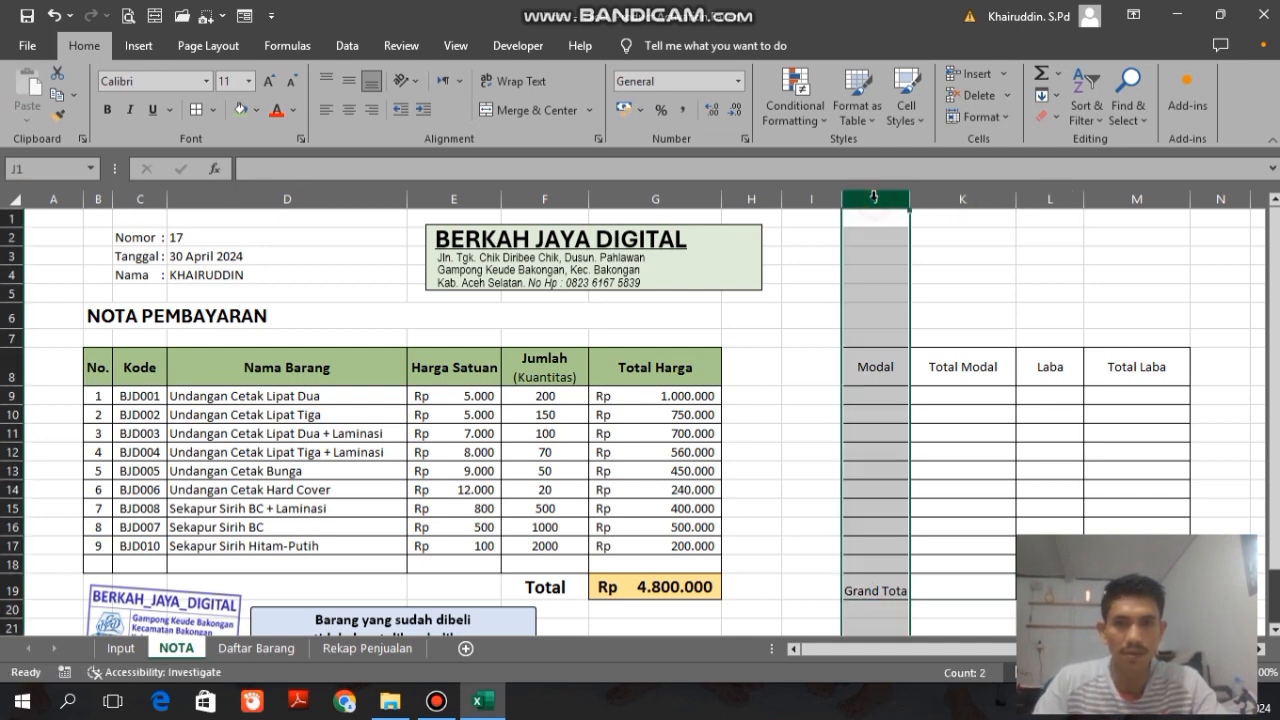
ctrl+click(1057, 199)
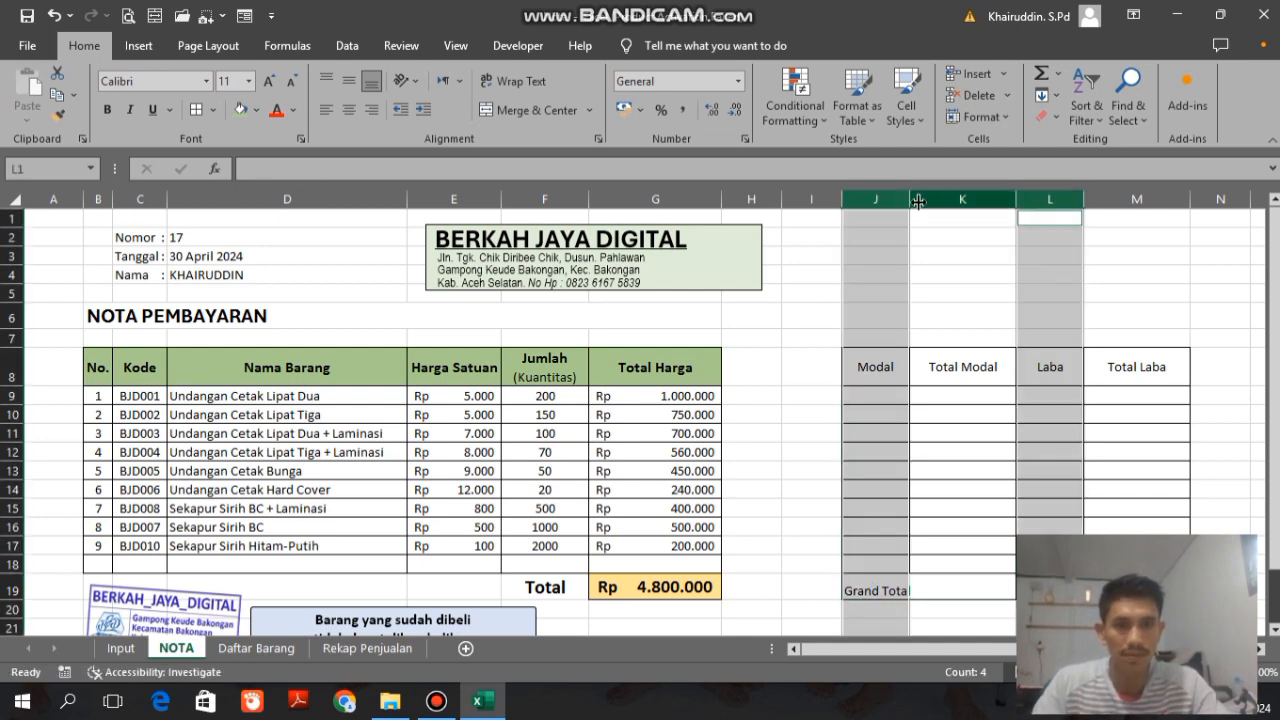
drag(908, 200, 919, 198)
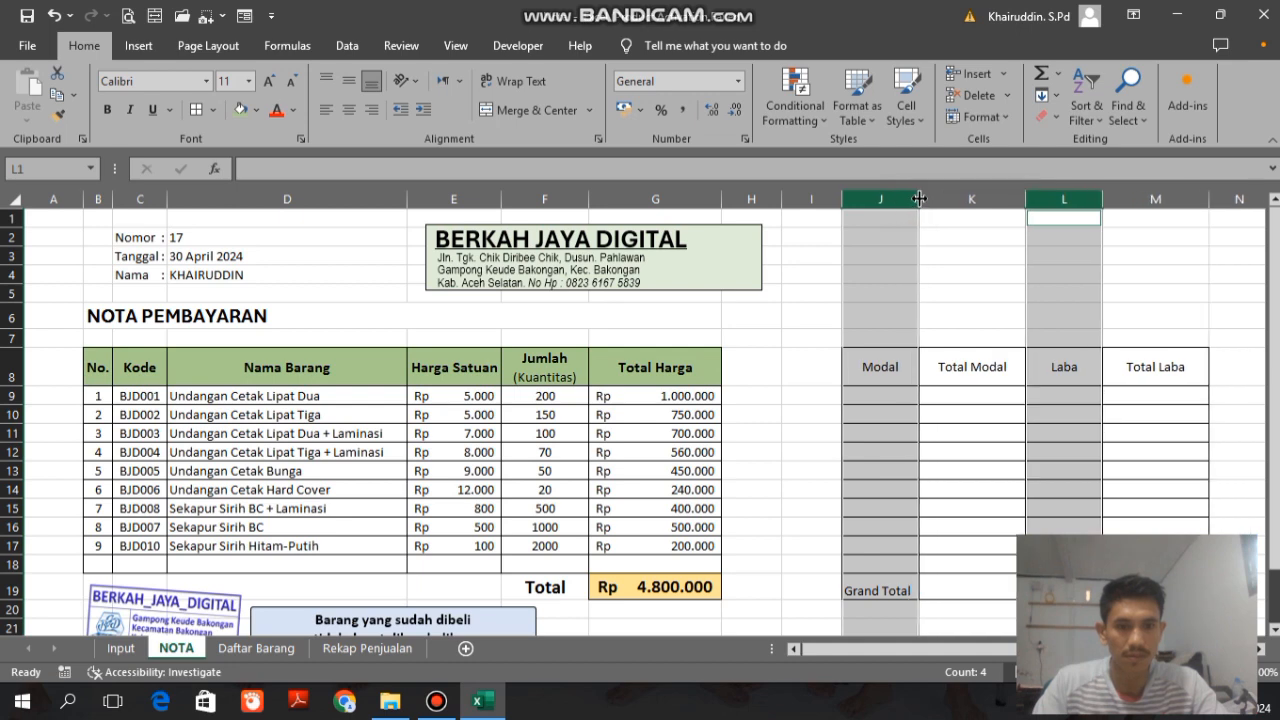
click(973, 399)
key(Down)
key(Down)
key(Down)
key(Down)
key(Down)
key(Down)
key(Down)
key(Down)
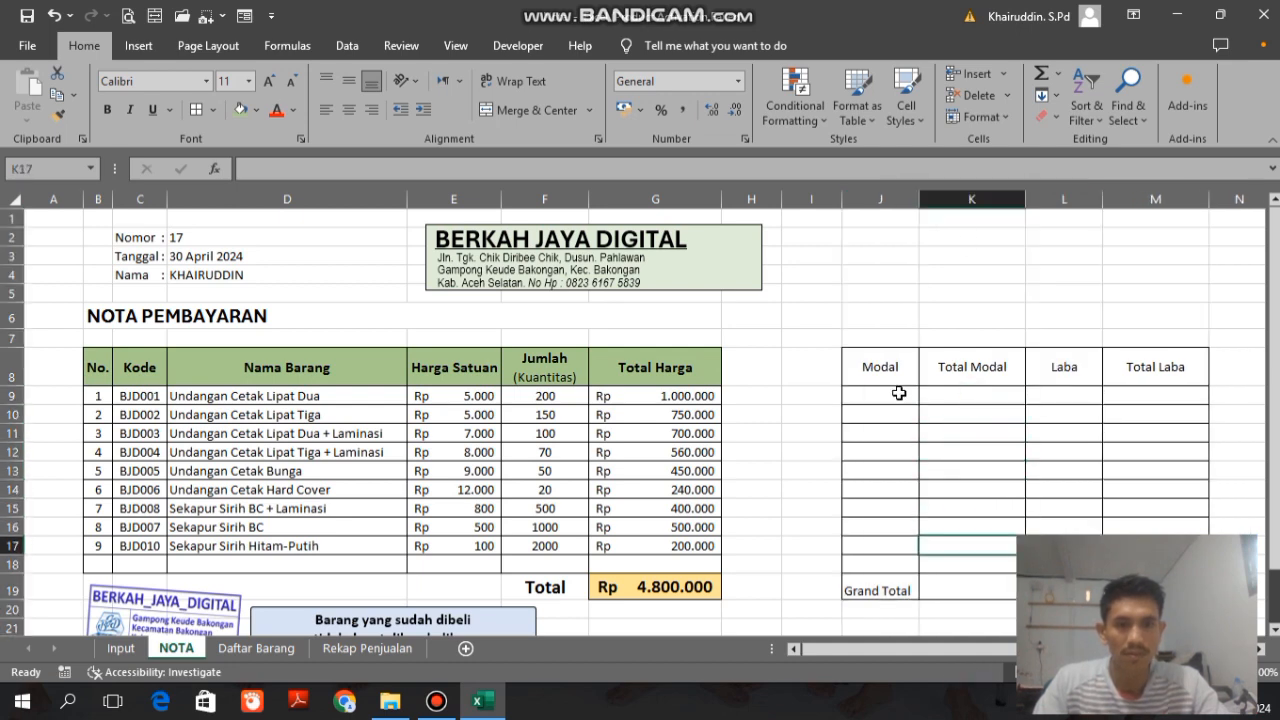
Step: Enter =XLOOKUP(C9;Daftar_Barang[Kode];Daftar_Barang[Modal]) in cell J9 to look up the item's capital from the Daftar Barang sheet
click(899, 394)
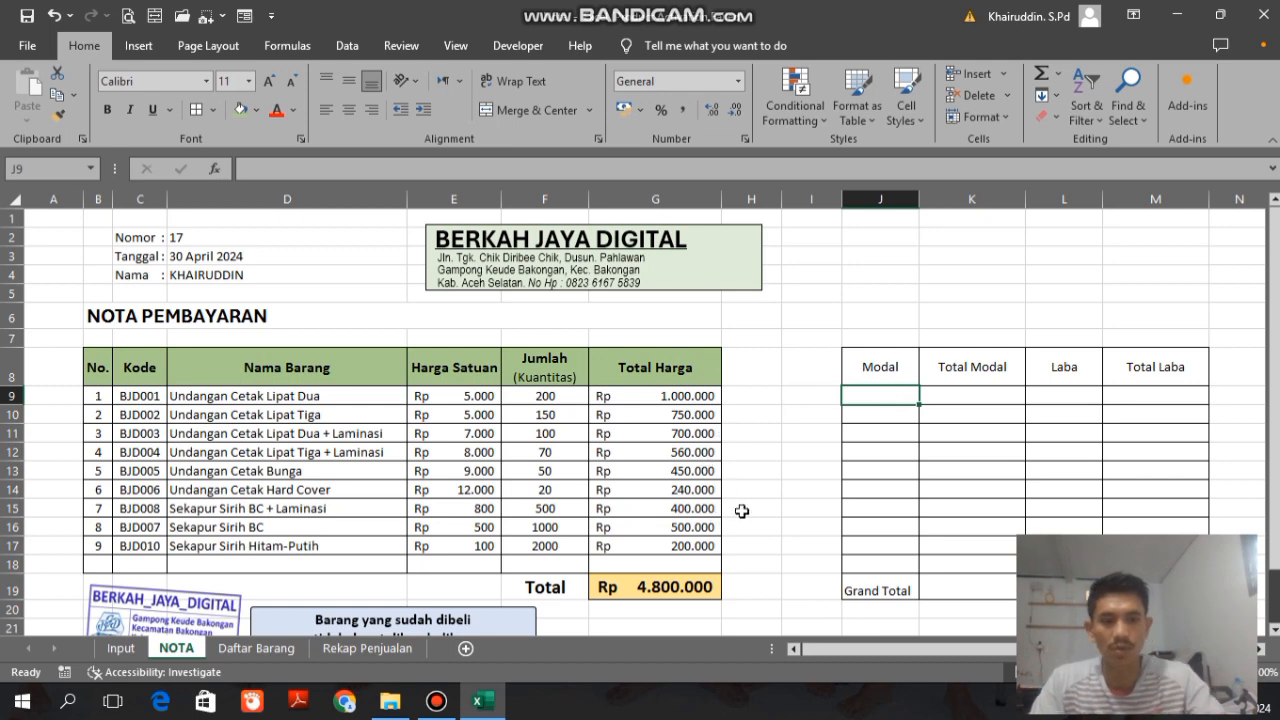
text(=xlo)
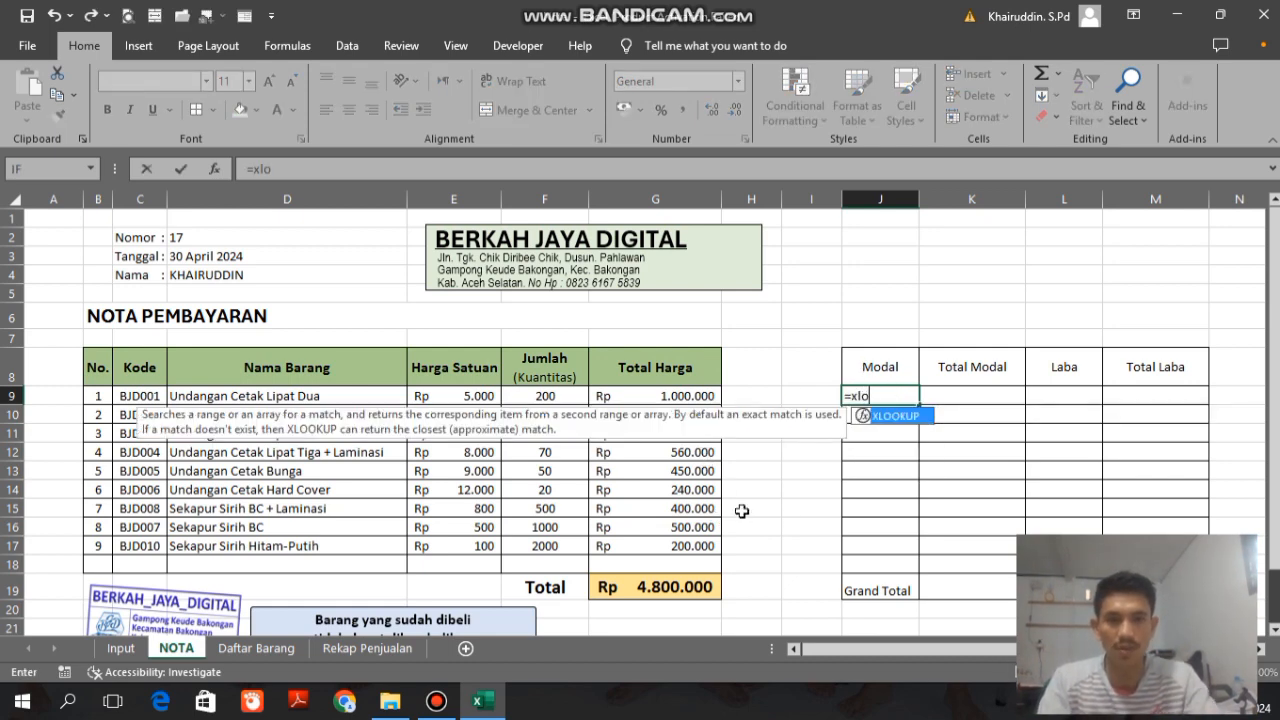
key(Tab)
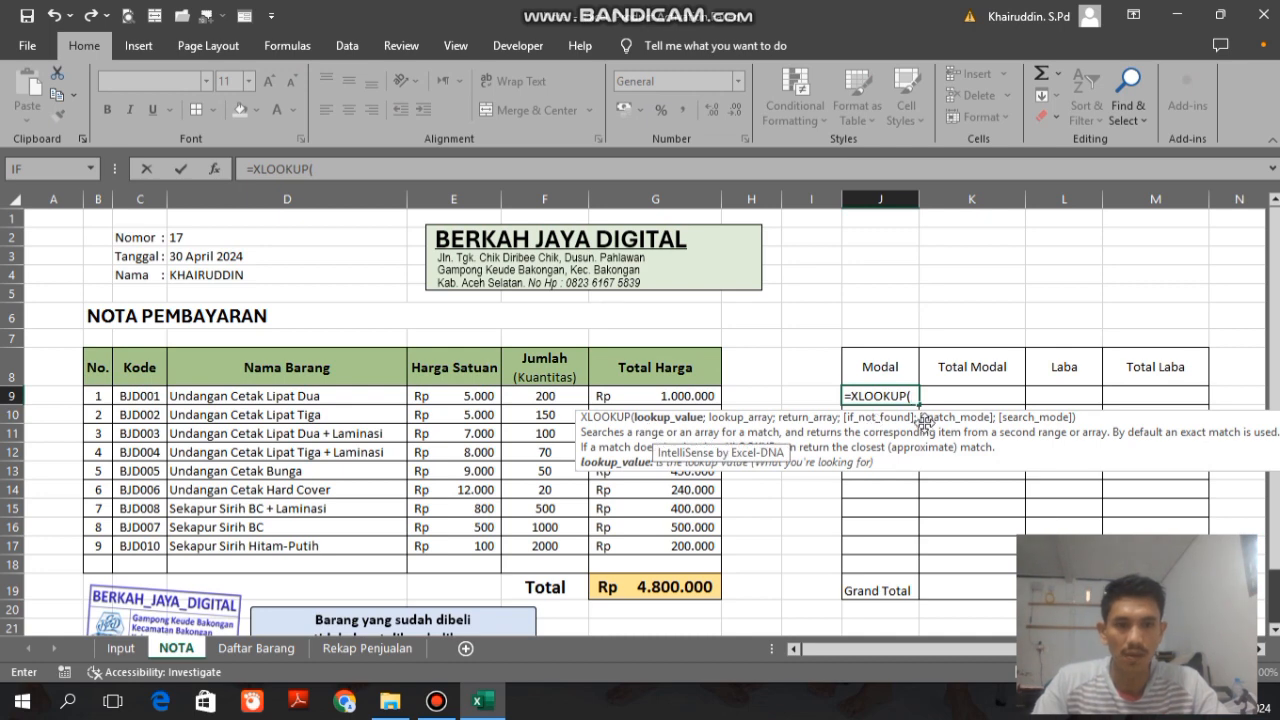
click(146, 390)
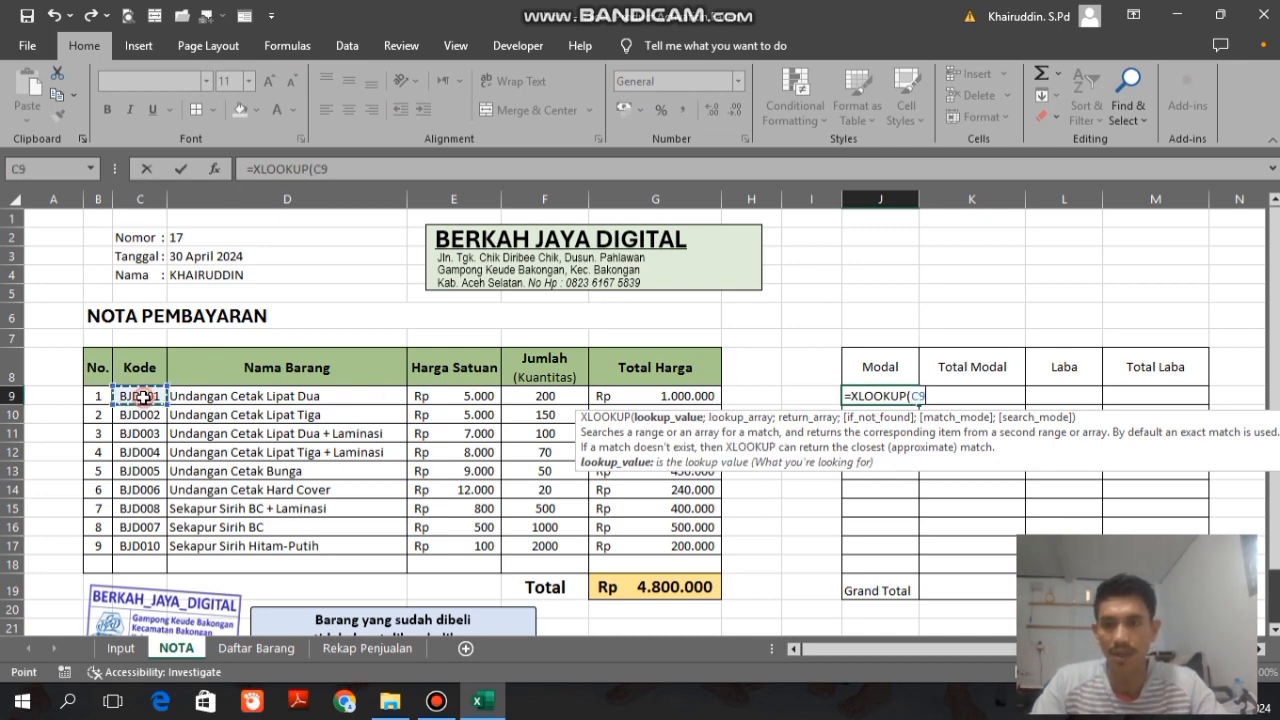
text(;)
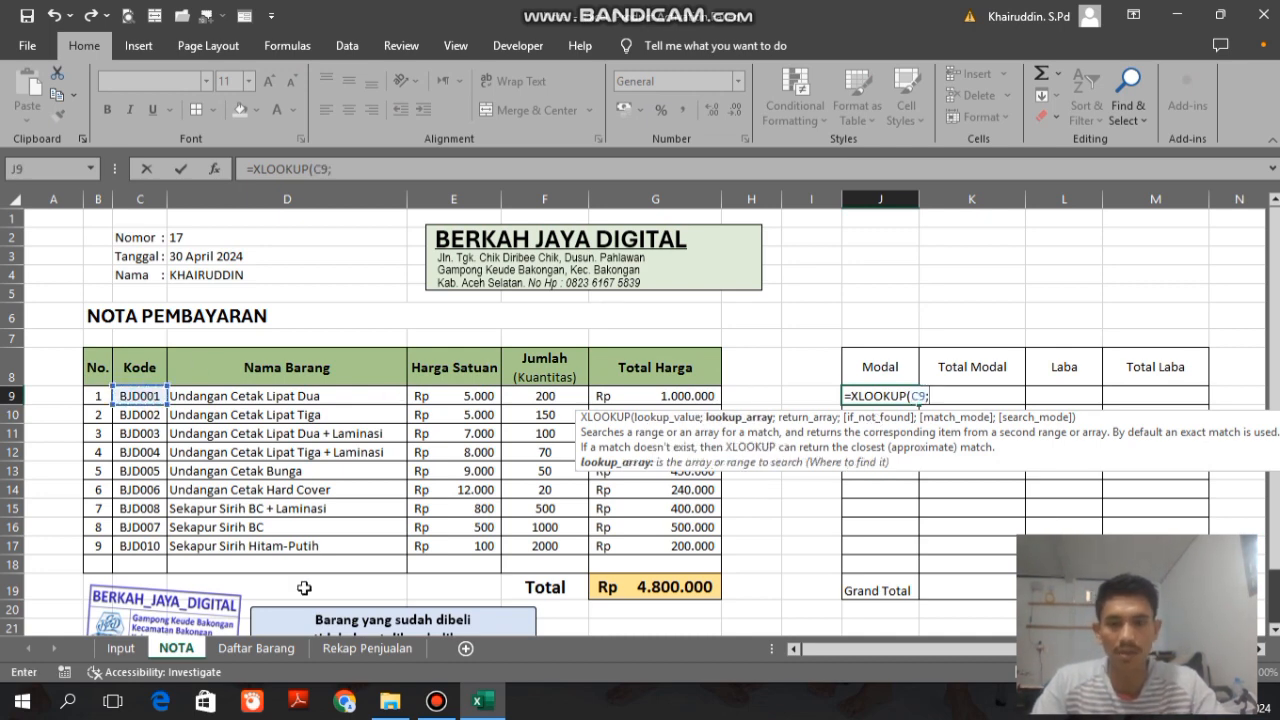
click(253, 647)
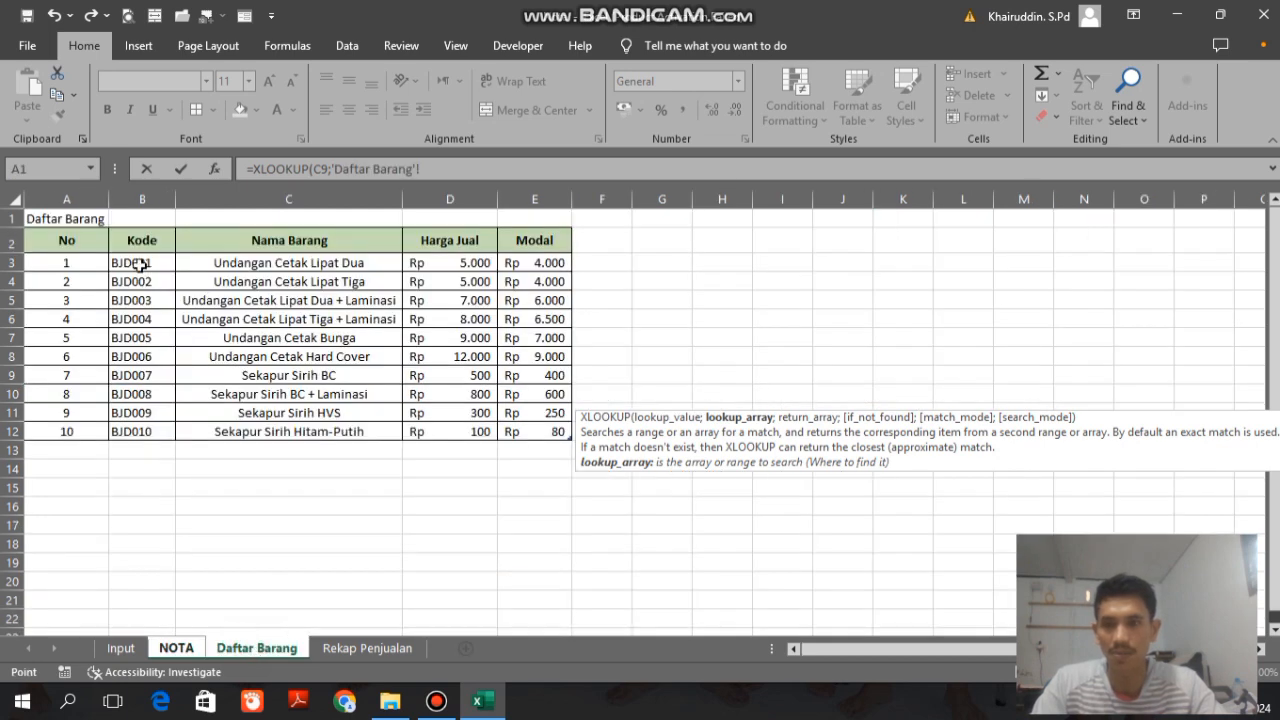
drag(140, 264, 143, 428)
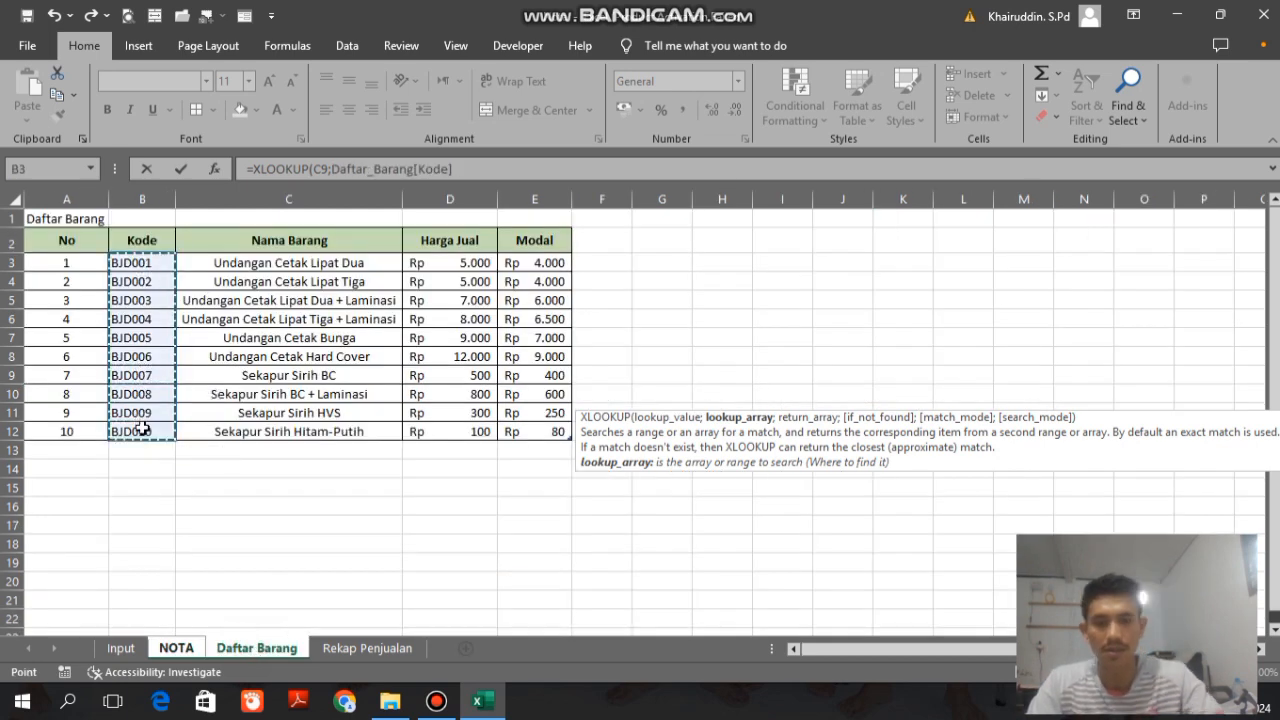
text(;)
drag(530, 262, 531, 425)
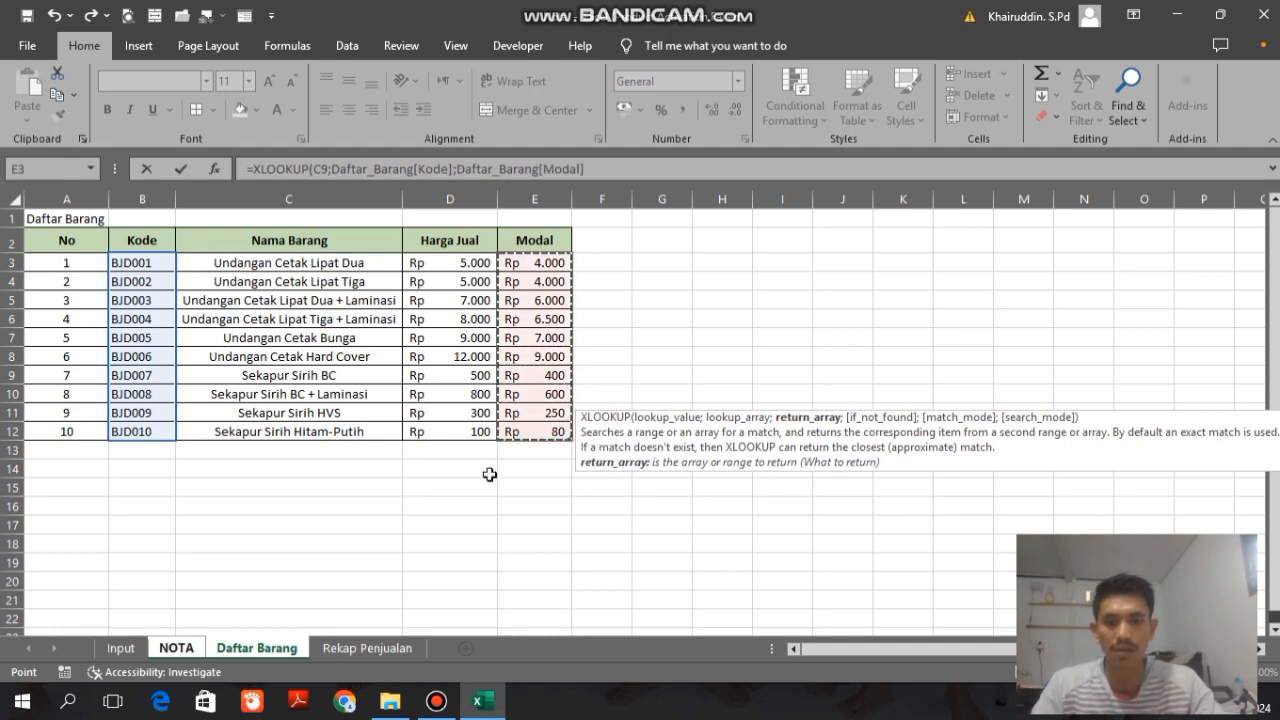
click(606, 170)
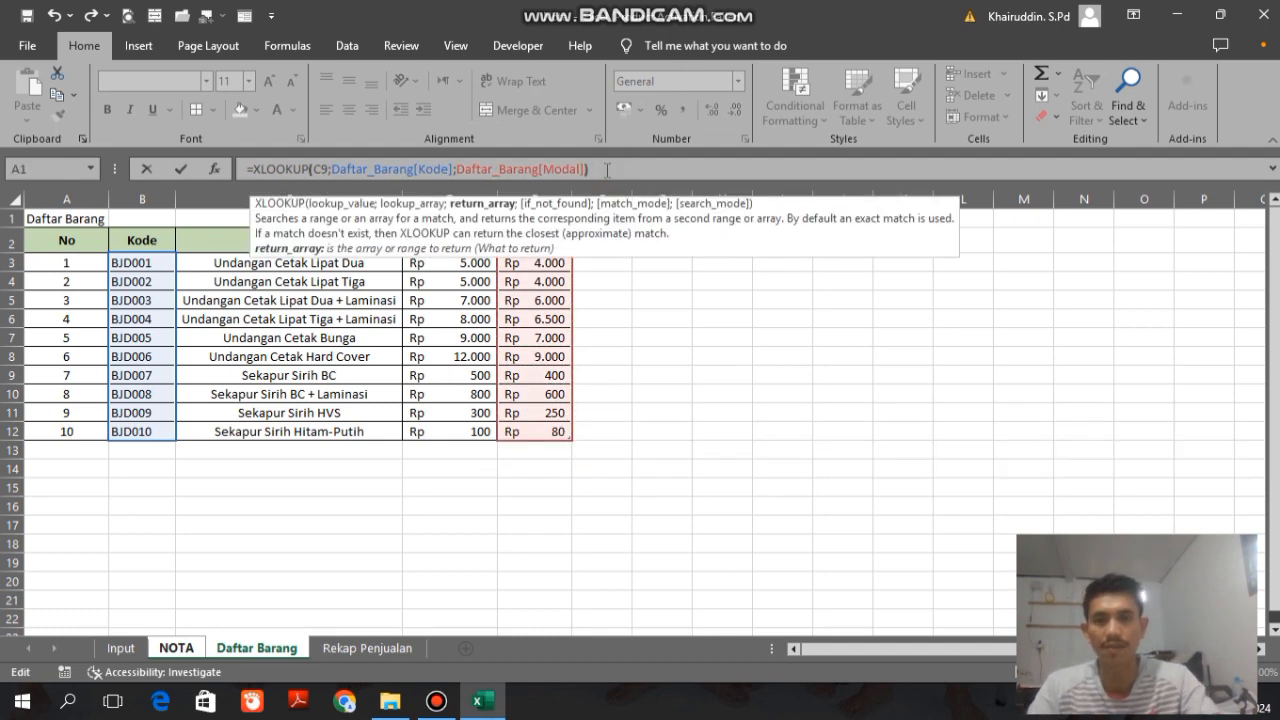
key(Return)
Step: Wrap the XLOOKUP formula in J9 in IFERROR with "" as the value if error
click(862, 395)
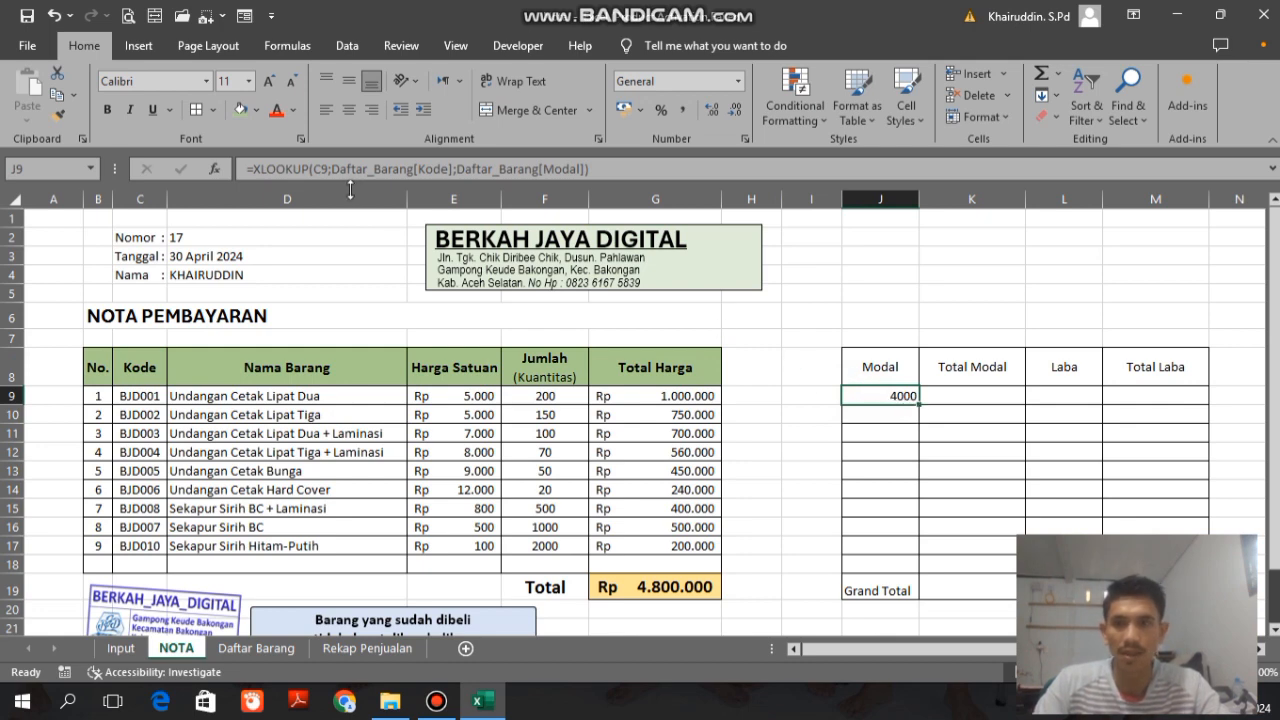
click(253, 169)
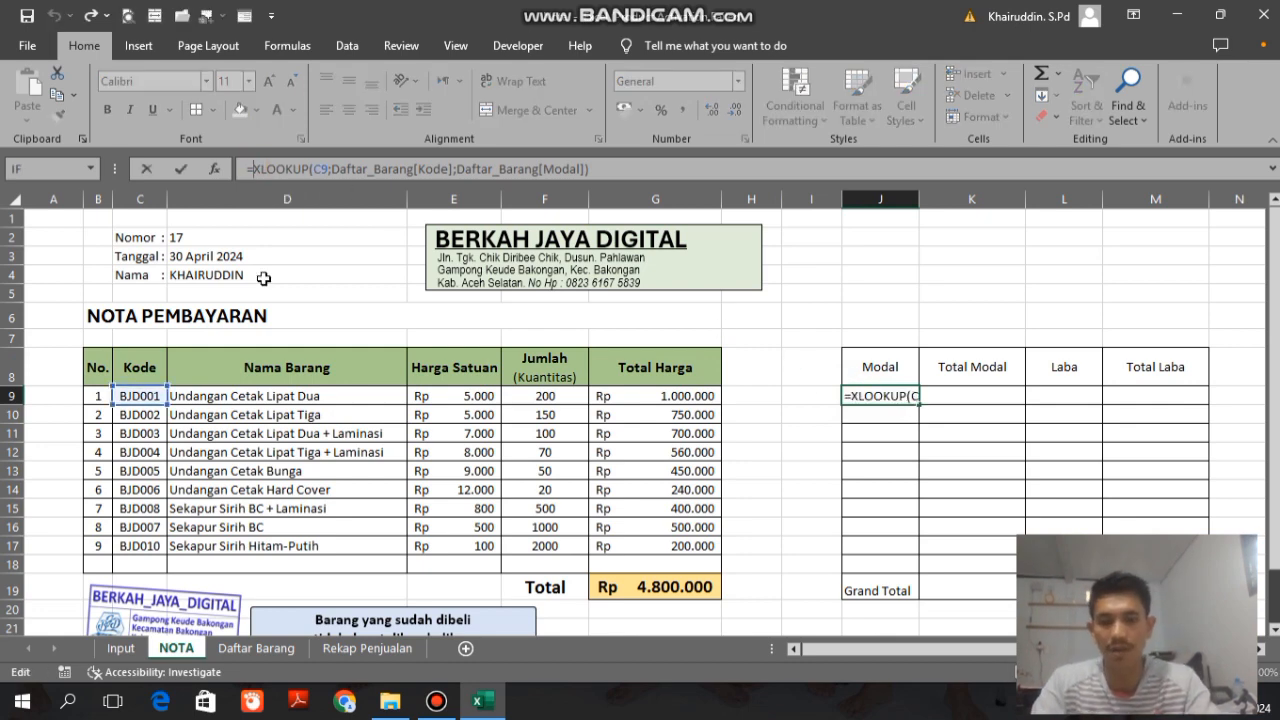
text(IF)
key(Down)
key(Tab)
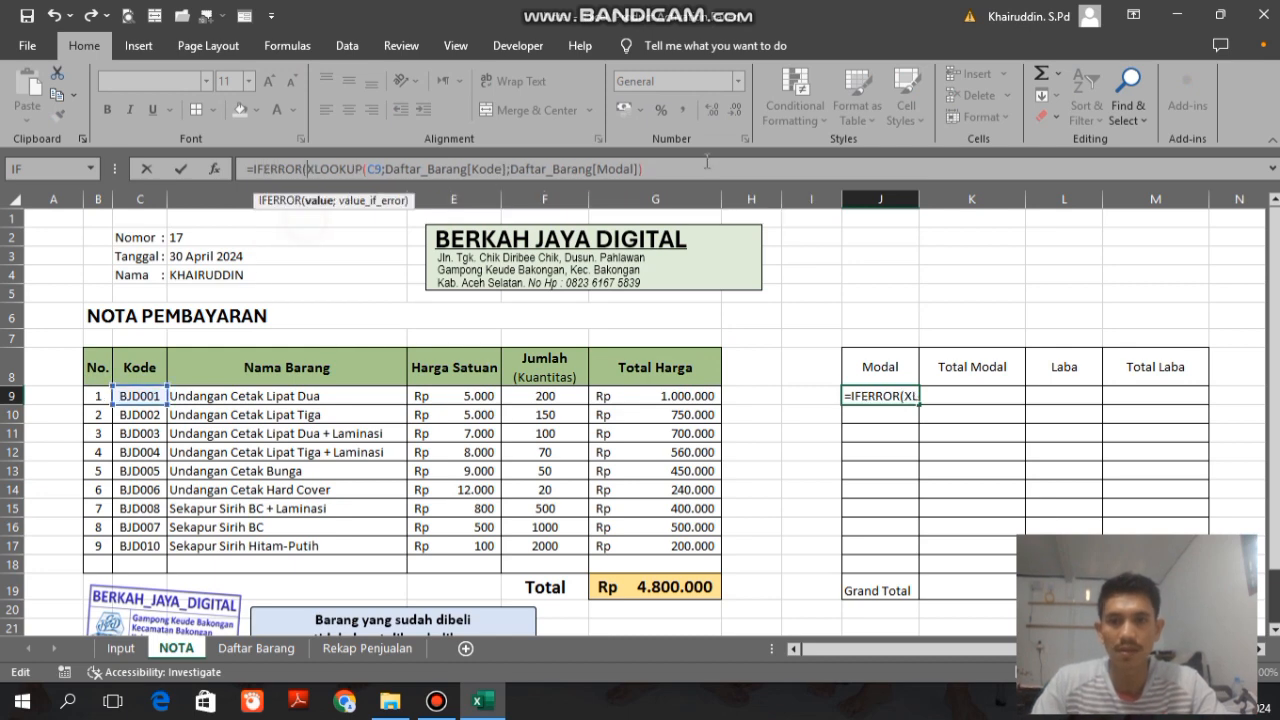
click(707, 165)
text(;"")
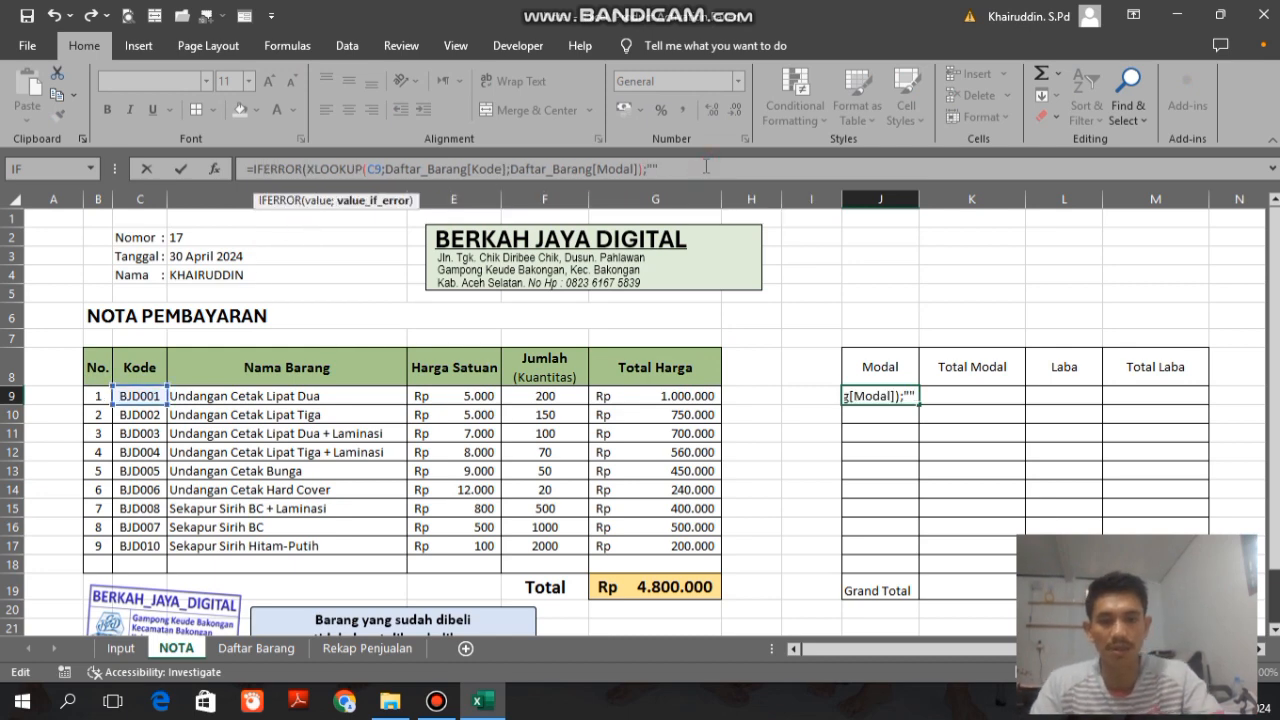
text())
key(Return)
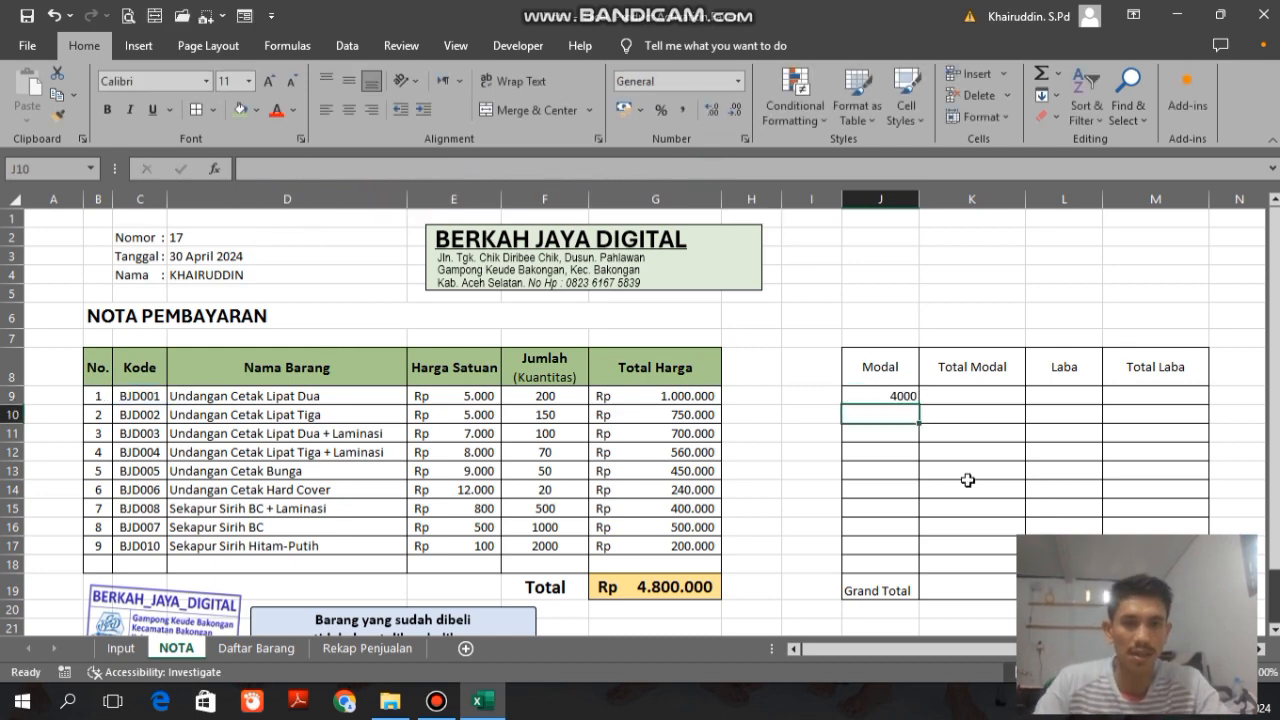
Step: Fill the Modal formula from J9 down to J18
click(900, 399)
click(918, 412)
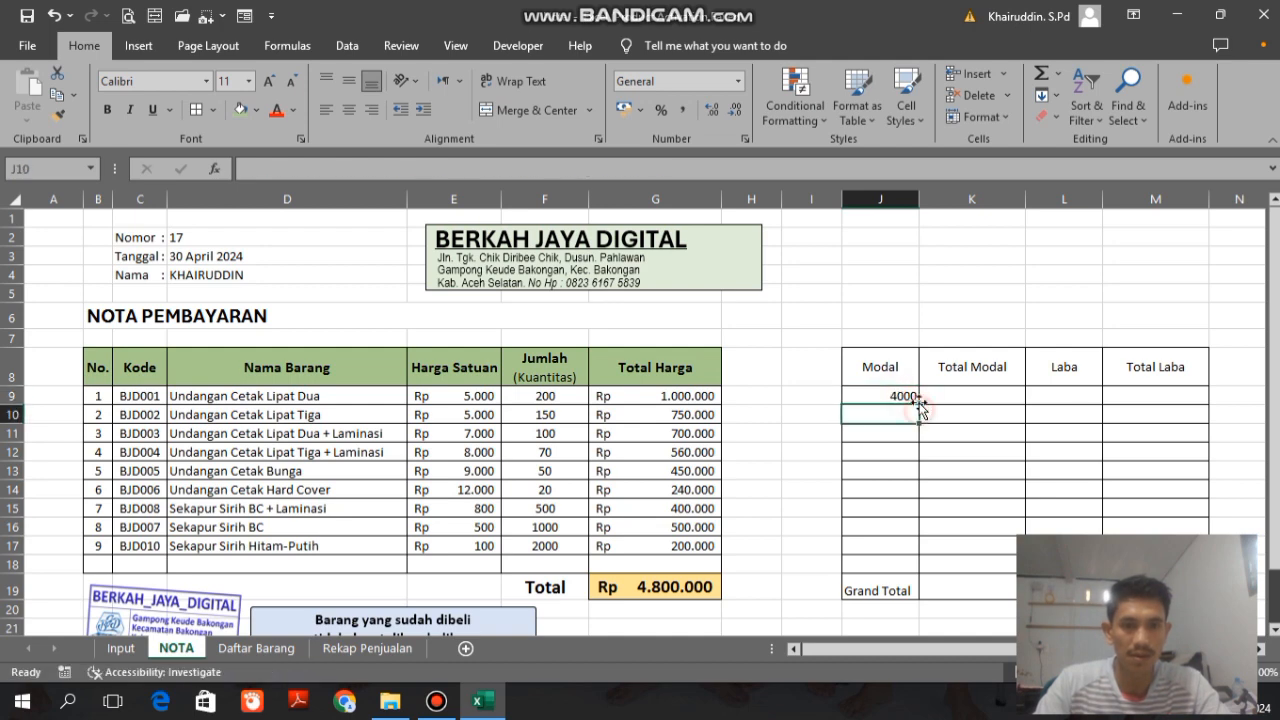
click(911, 400)
click(922, 409)
drag(922, 409, 924, 571)
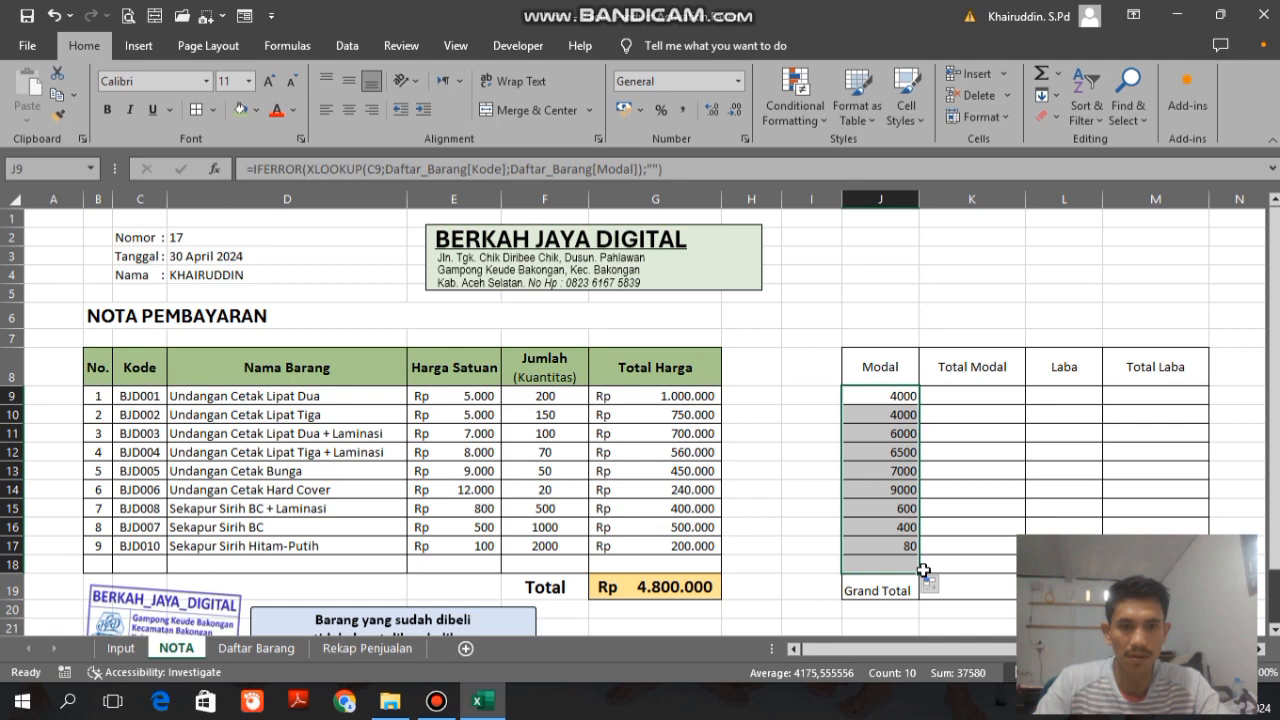
click(891, 476)
Step: Build the formula =J9*F9 in the Total Modal cell K9 to multiply the item's capital by its quantity
click(988, 395)
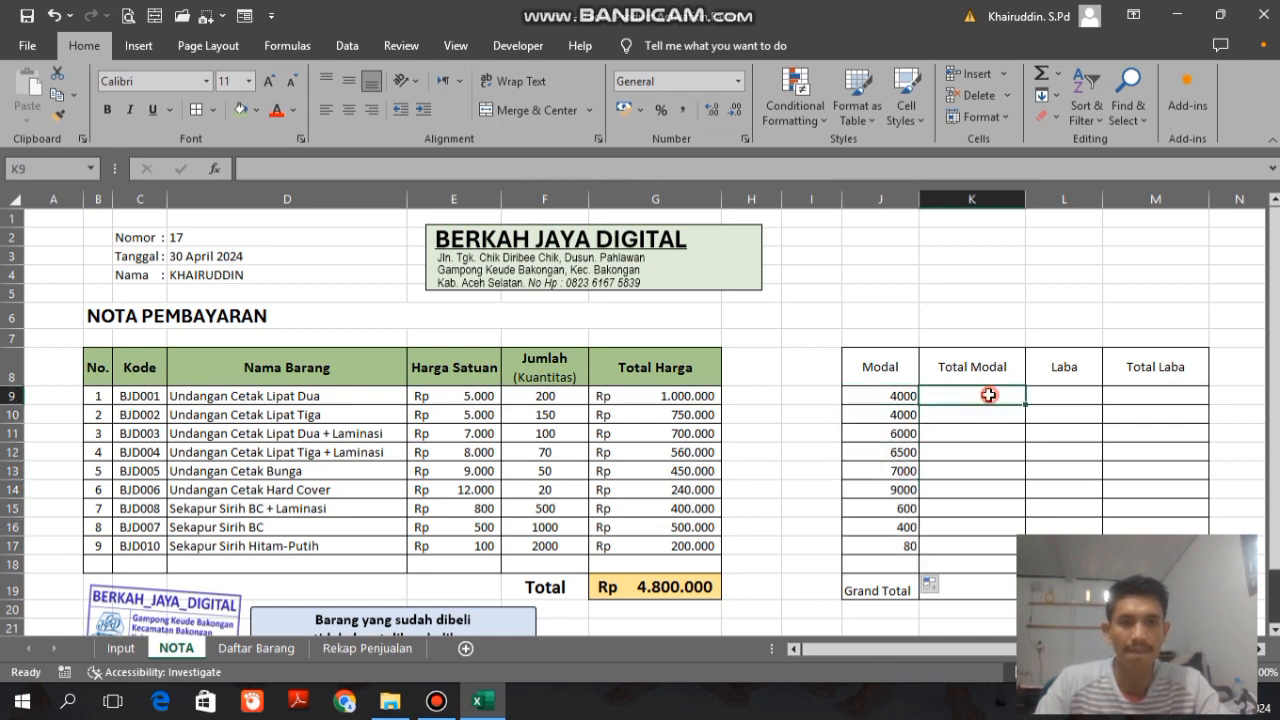
text(=)
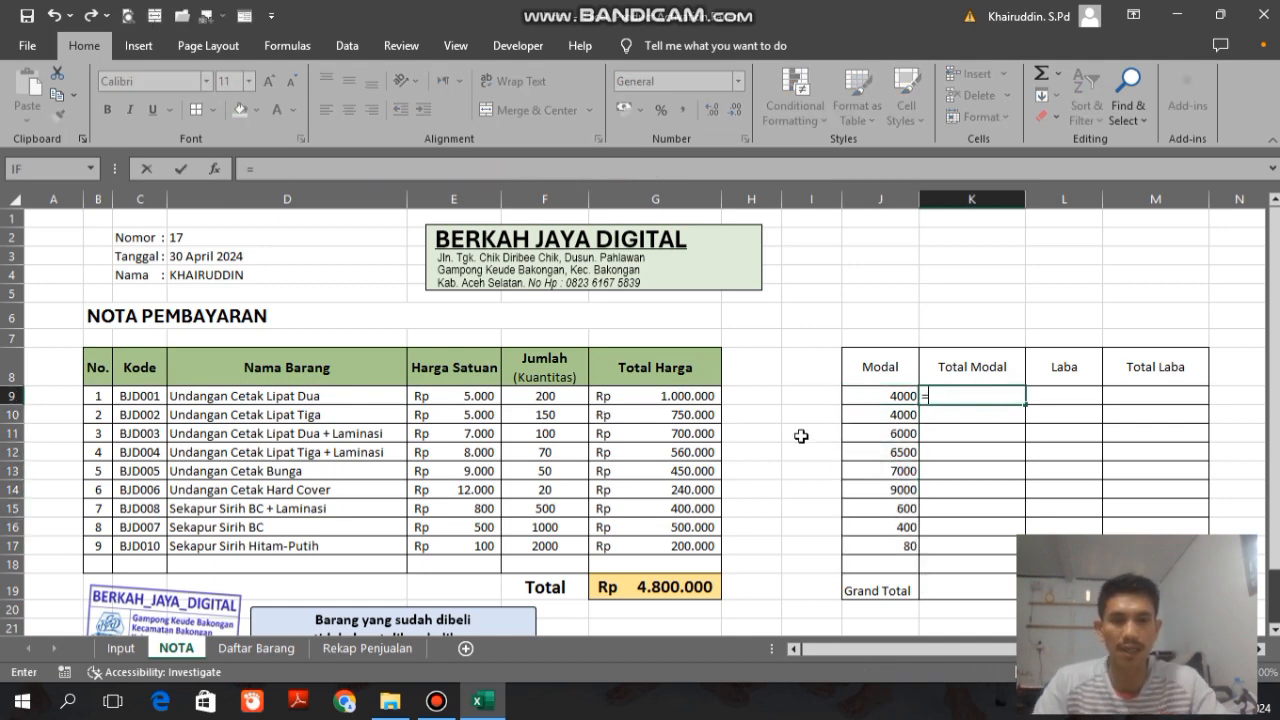
click(888, 396)
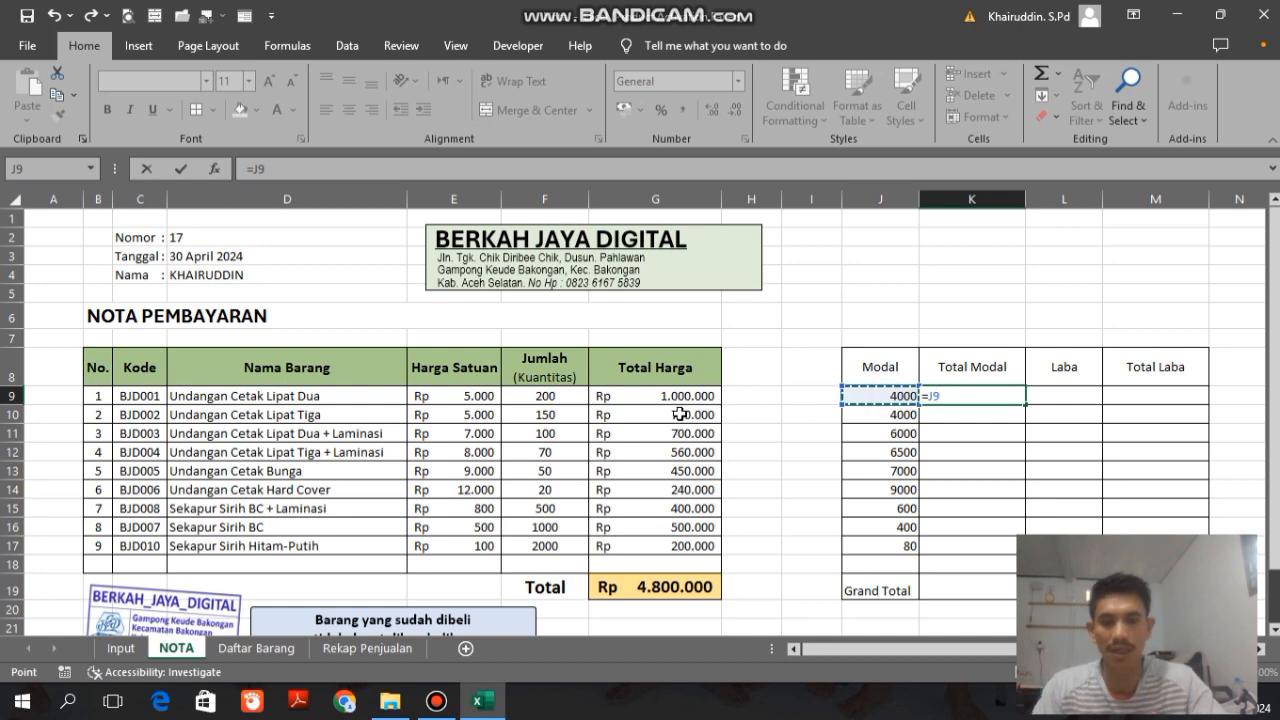
text(*)
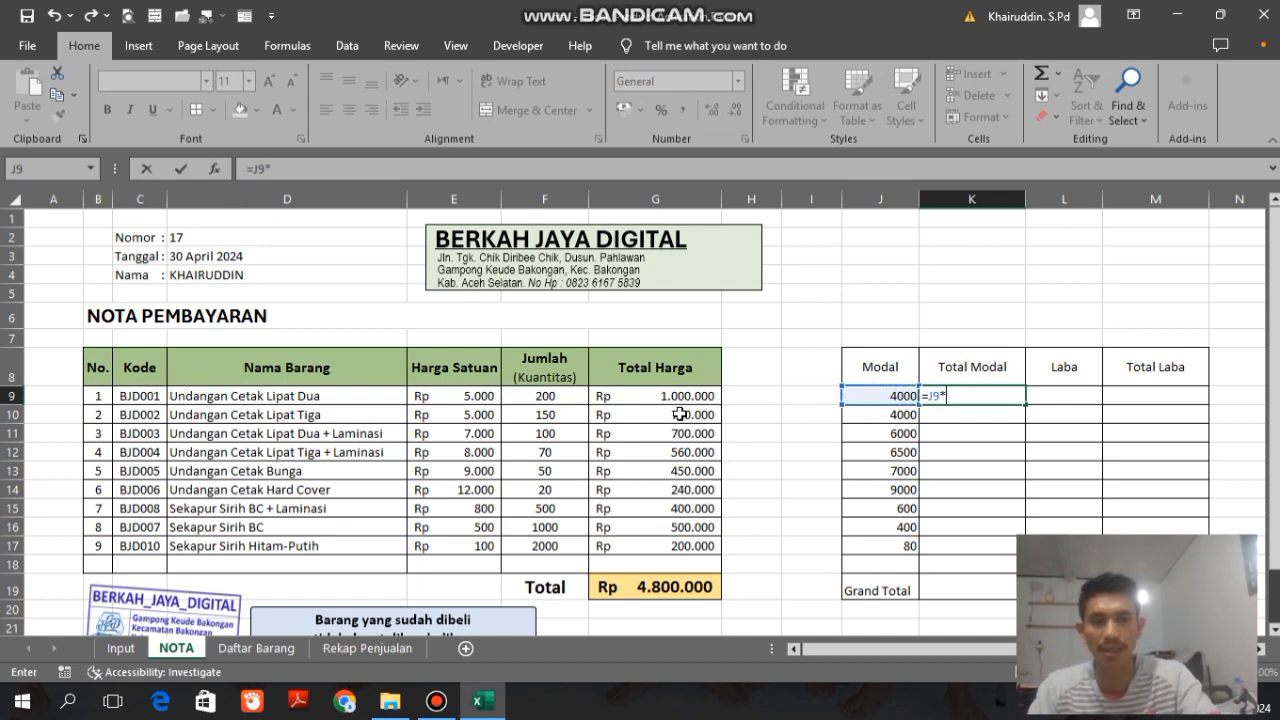
click(540, 397)
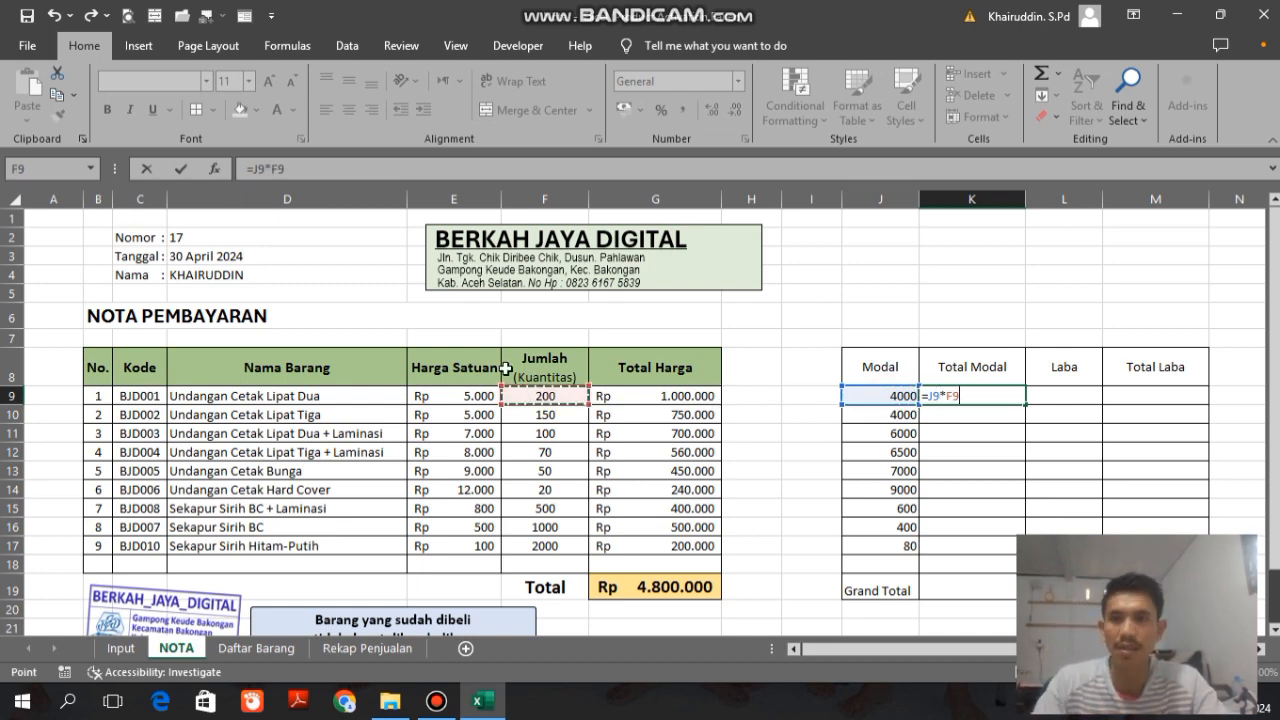
Step: Wrap the K9 formula in IFERROR with "" as the value if error, and fill it down to K18
click(321, 168)
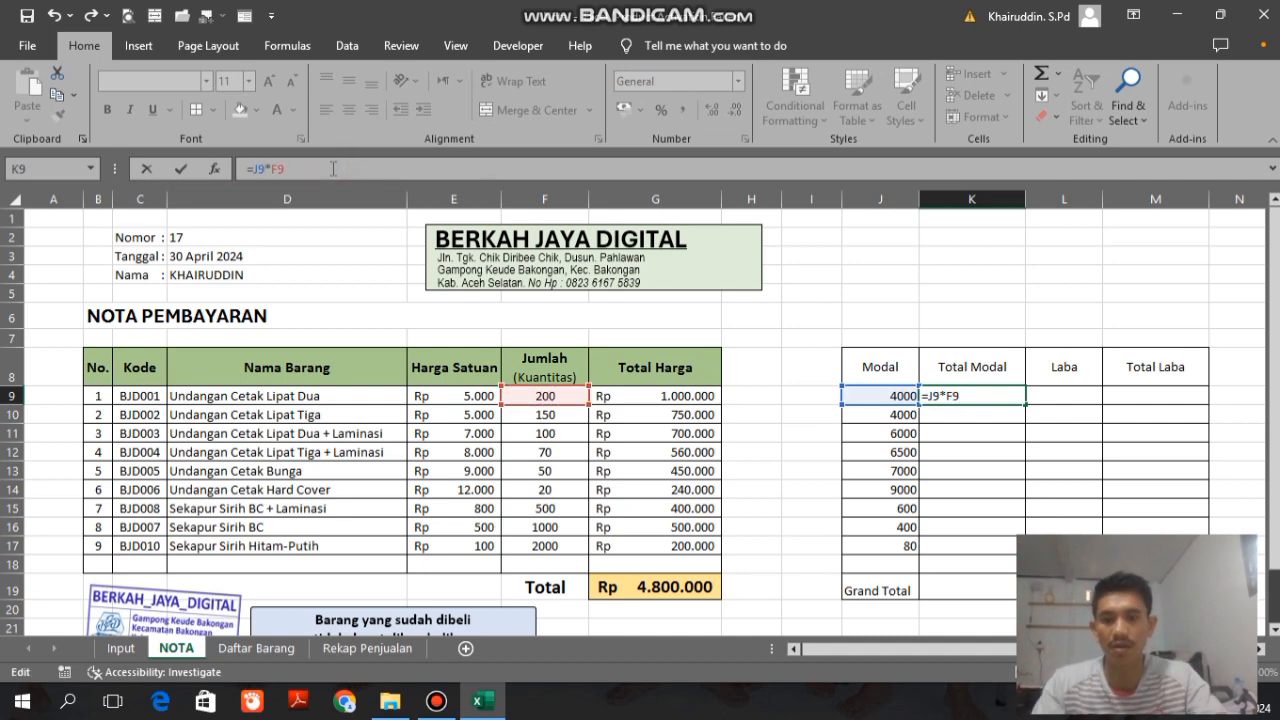
text(IF)
key(Right)
key(Right)
key(Right)
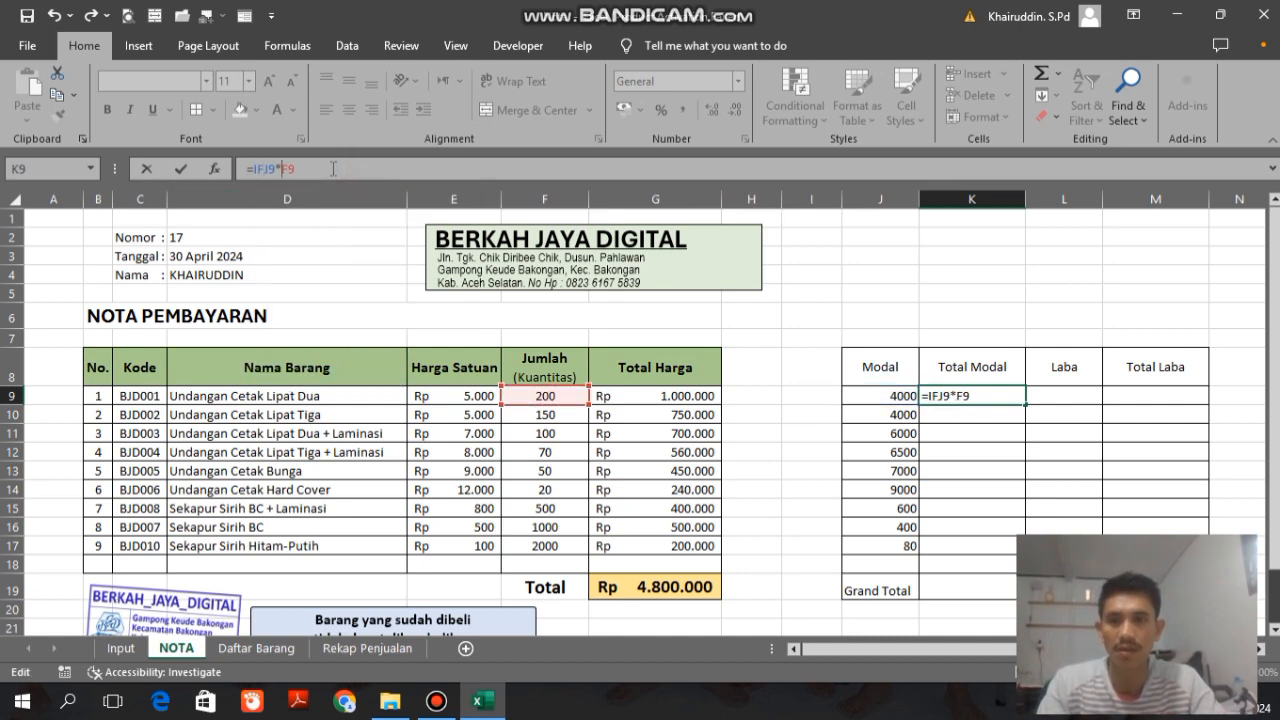
text(ERROR(J9*F9)
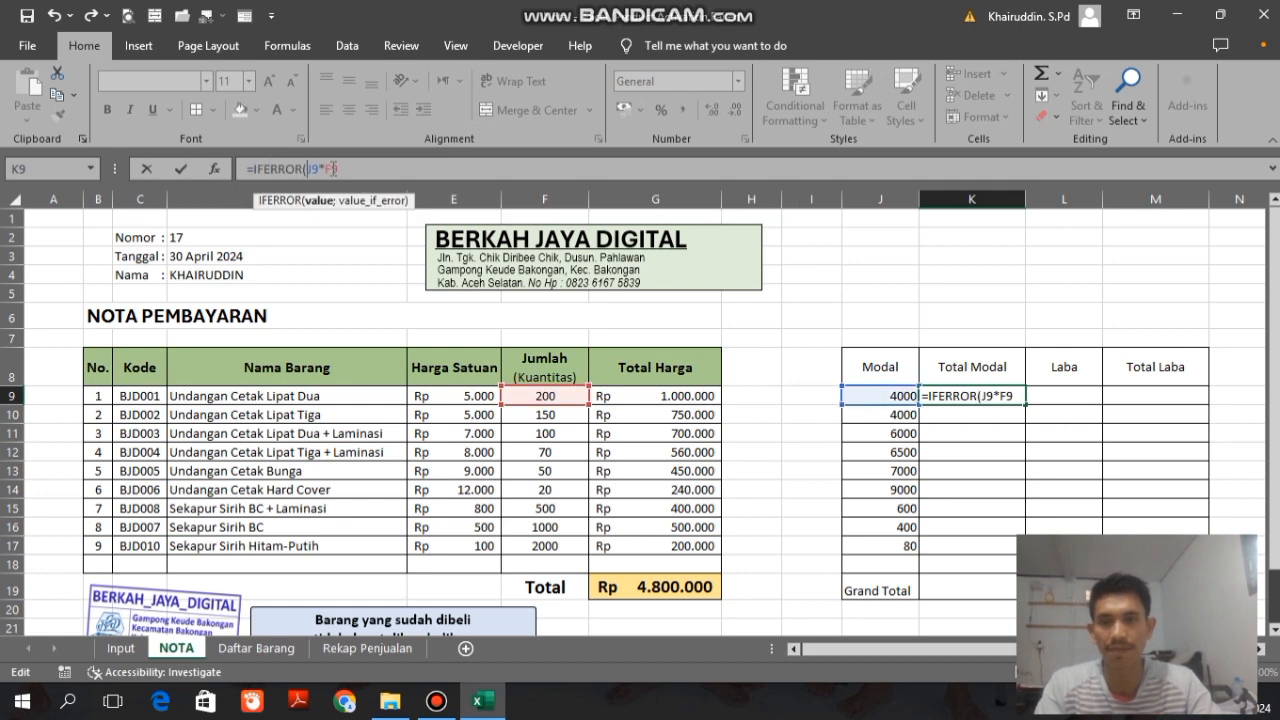
text(;)
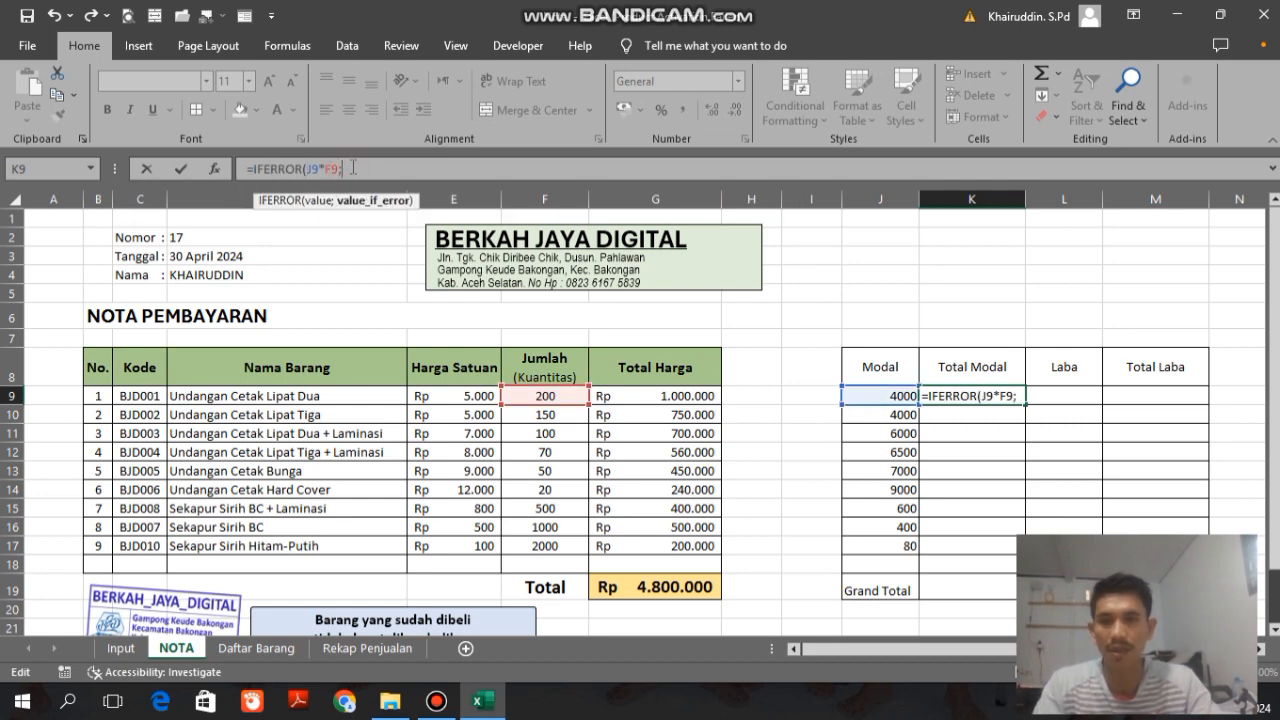
text(""))
key(Return)
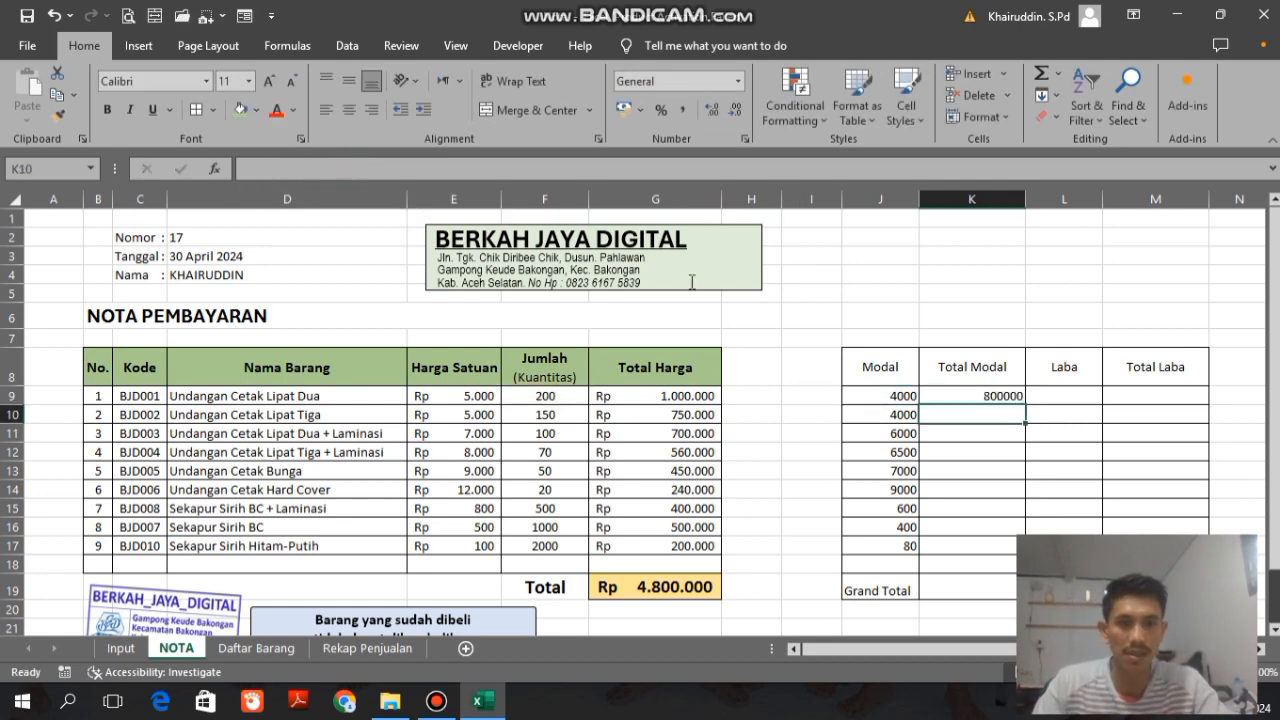
click(972, 396)
drag(1025, 404, 1020, 570)
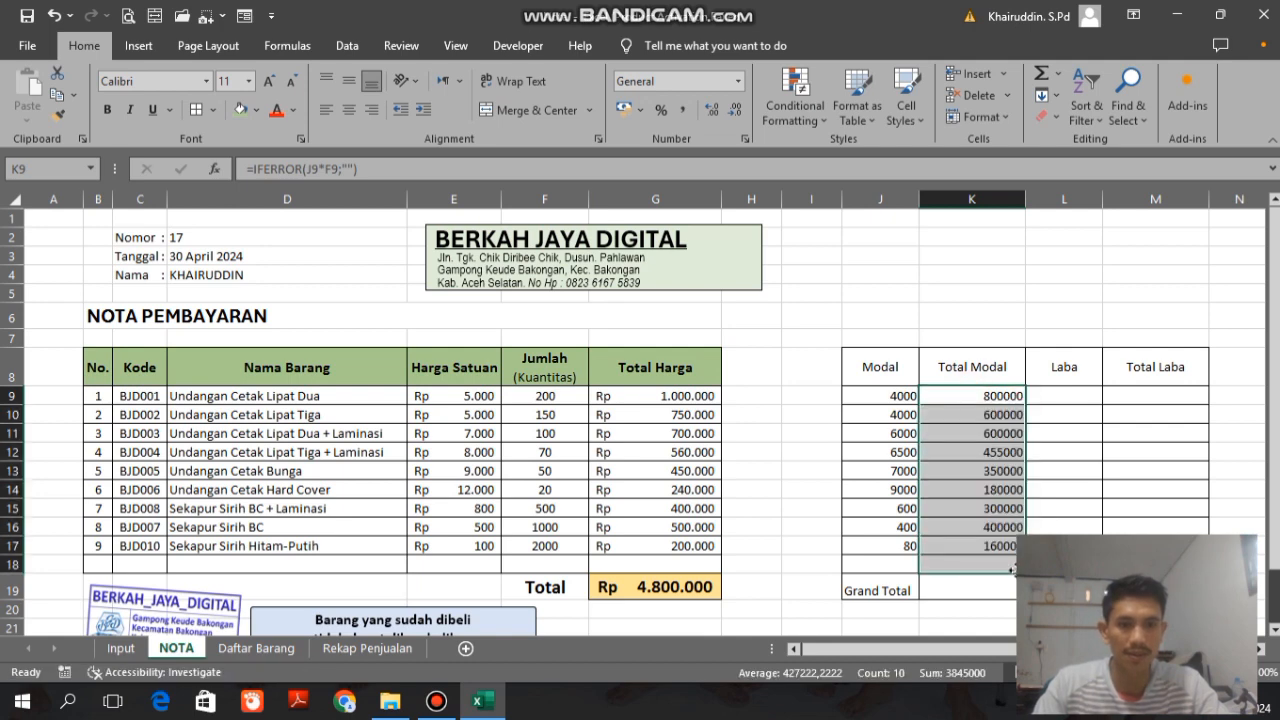
Step: Build the formula =E9-J9 in the Laba cell L9 to subtract the capital from the unit price
click(1060, 394)
text(=)
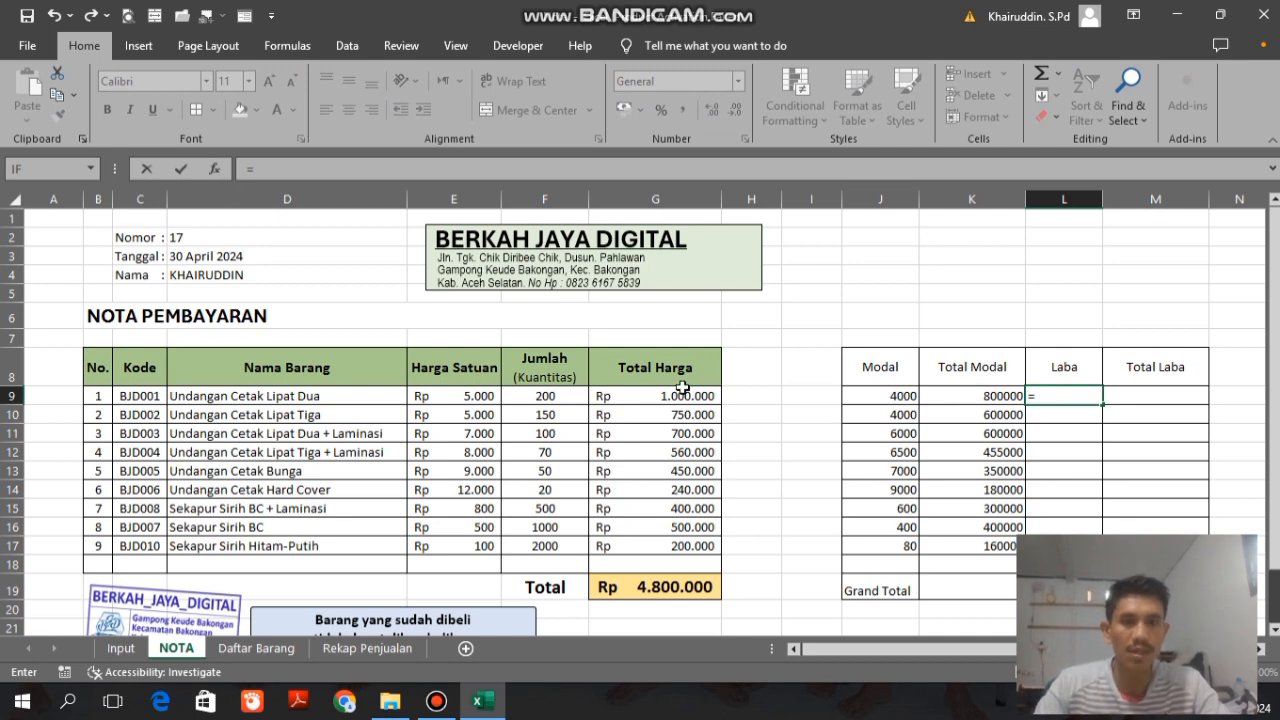
click(464, 397)
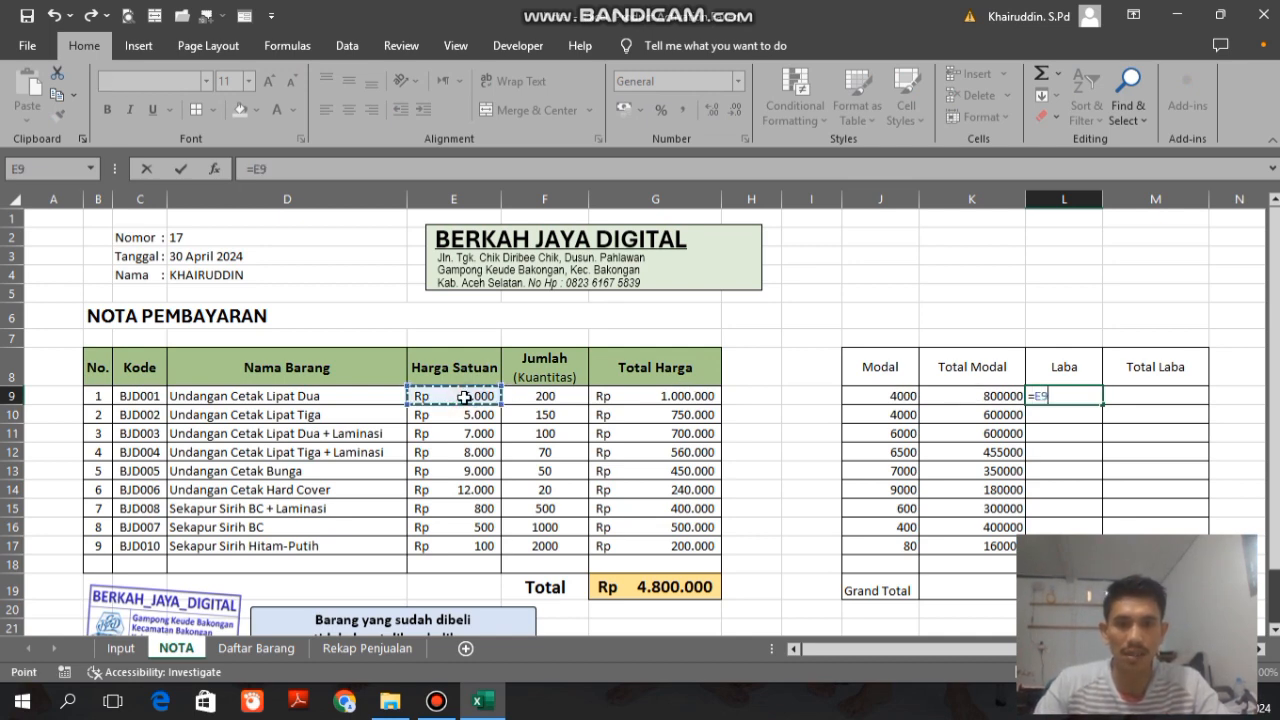
click(366, 171)
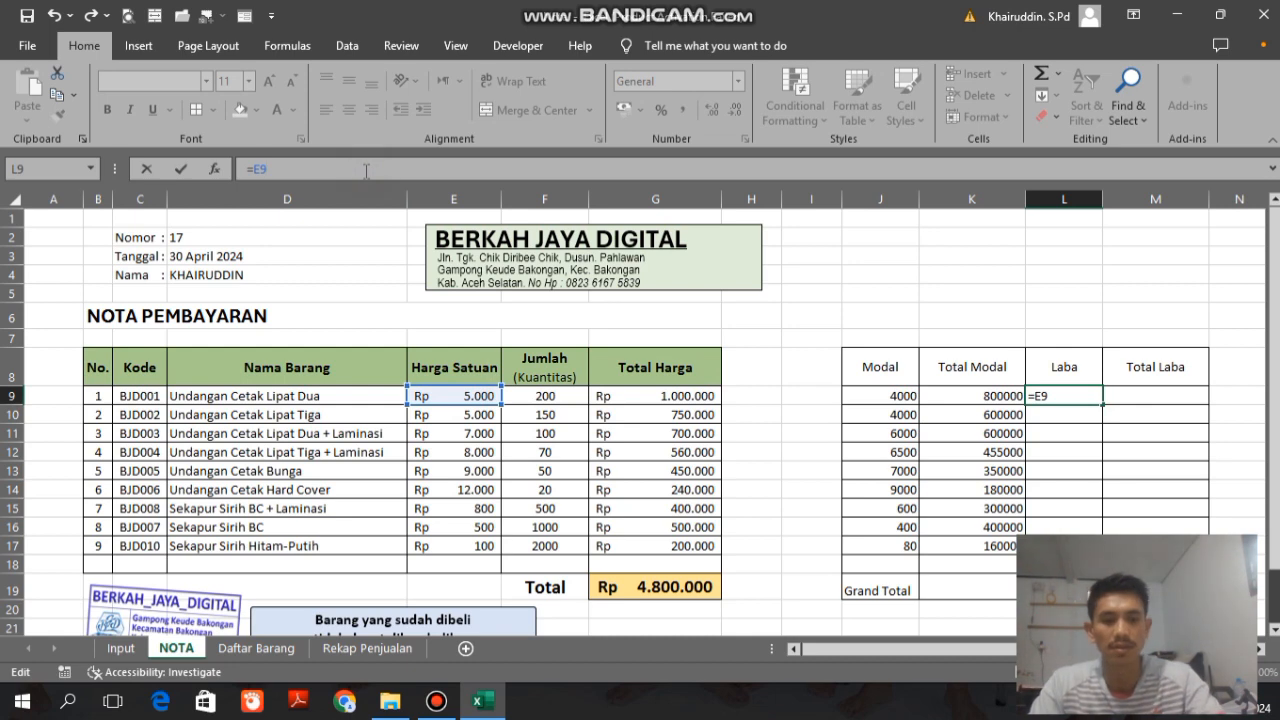
click(891, 396)
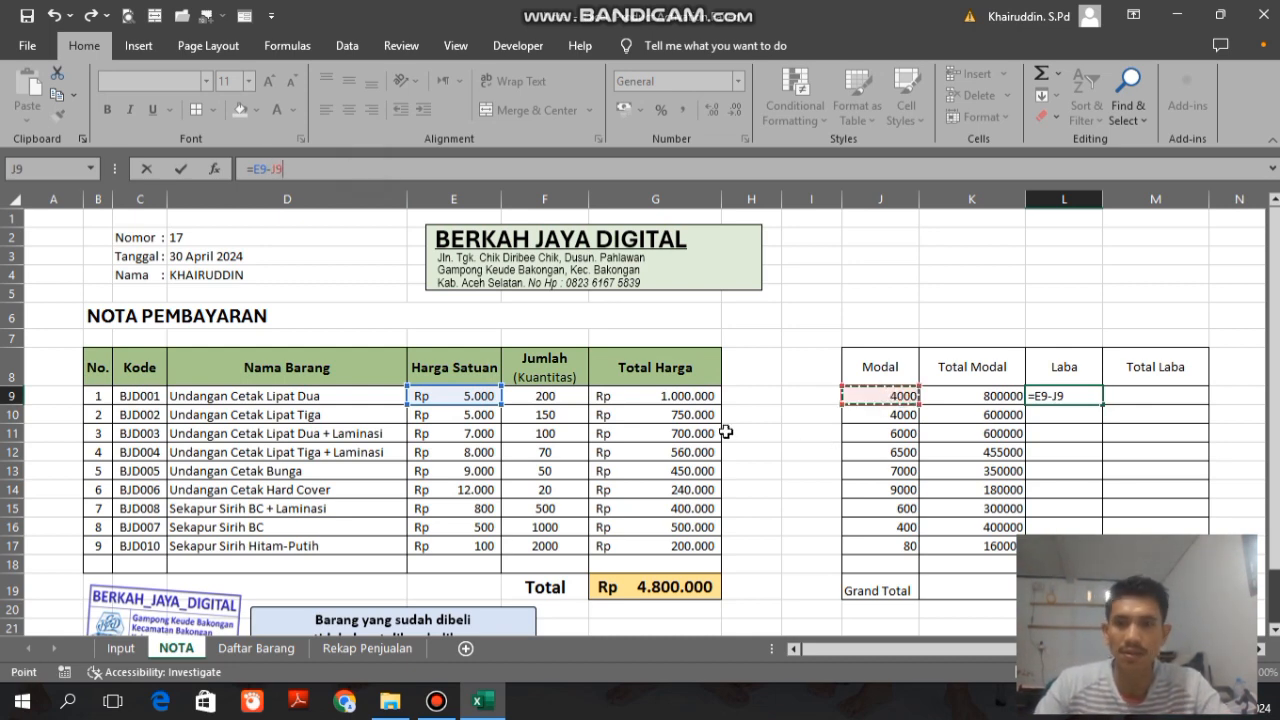
Step: Wrap the L9 formula in IFERROR with "" as the value if error, and fill it down to L18
click(254, 171)
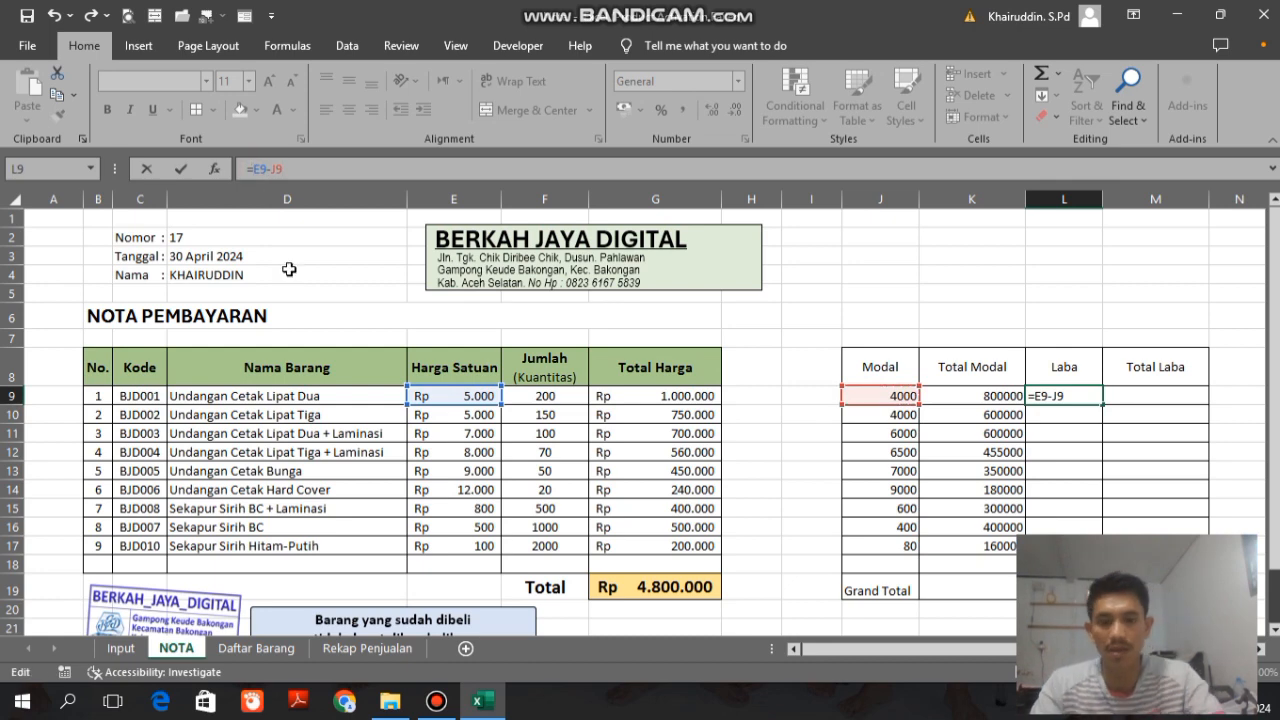
text(IFERROR()
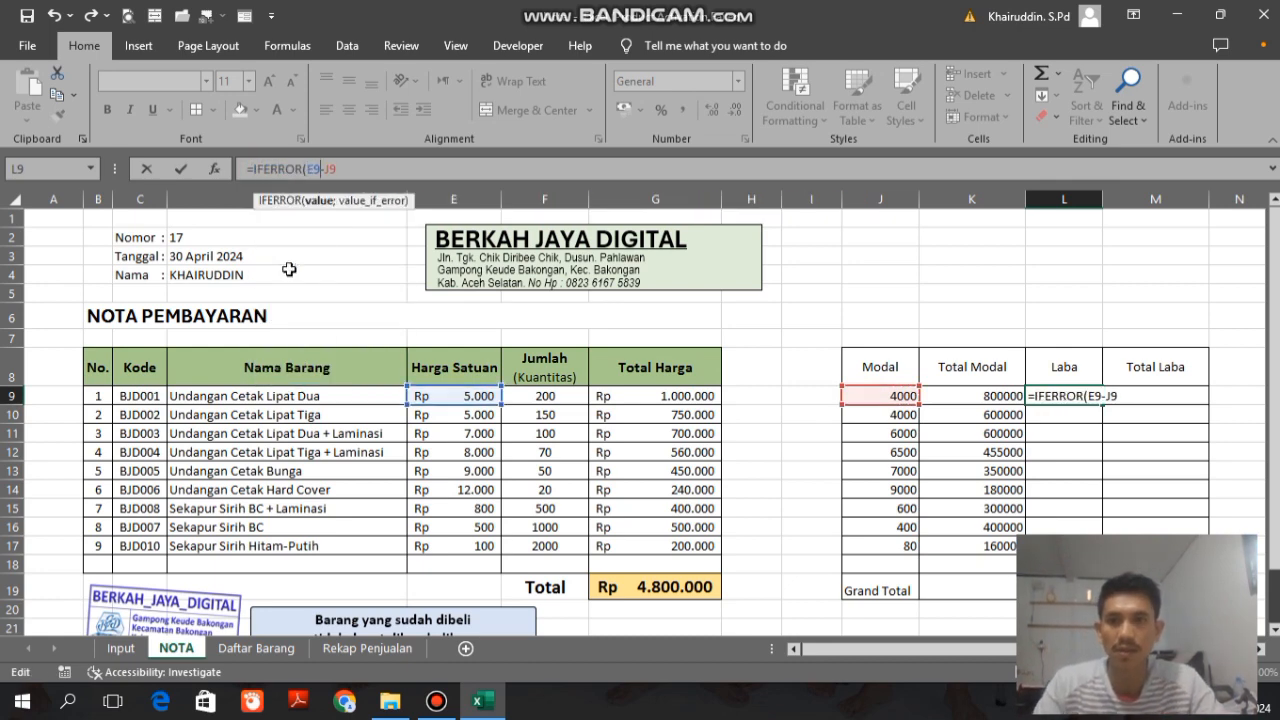
text(;)
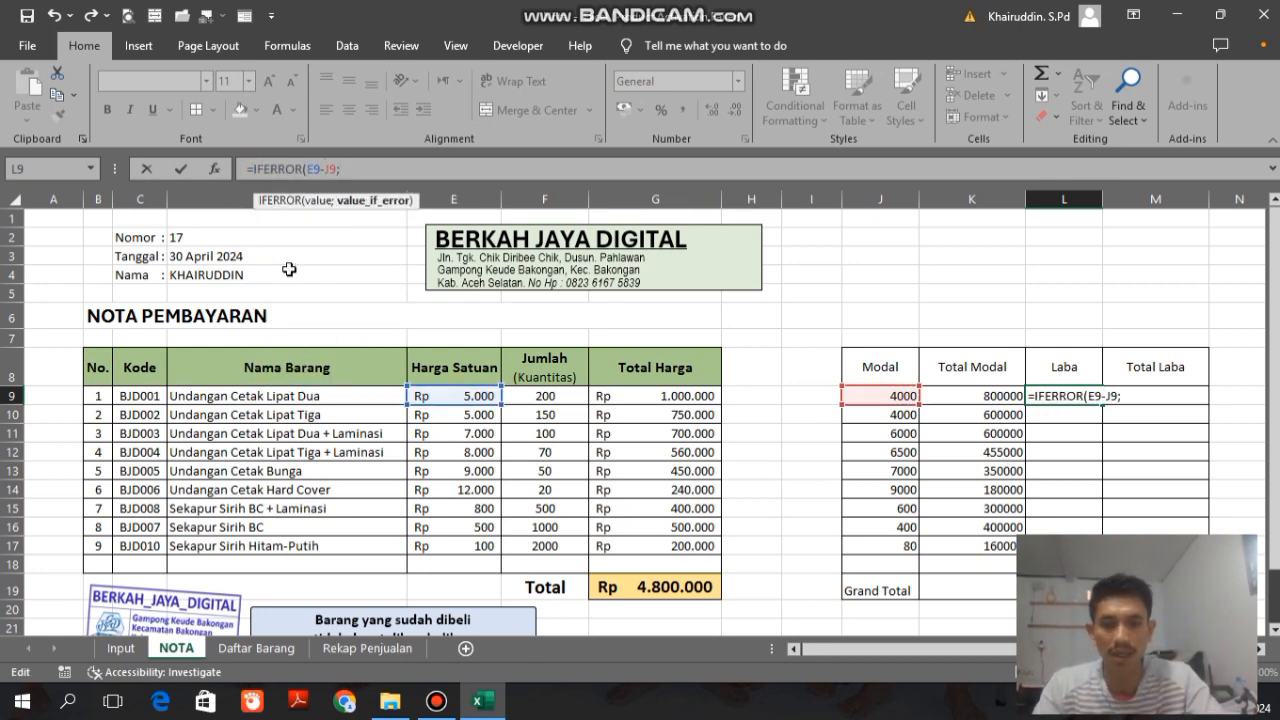
text(""))
key(Return)
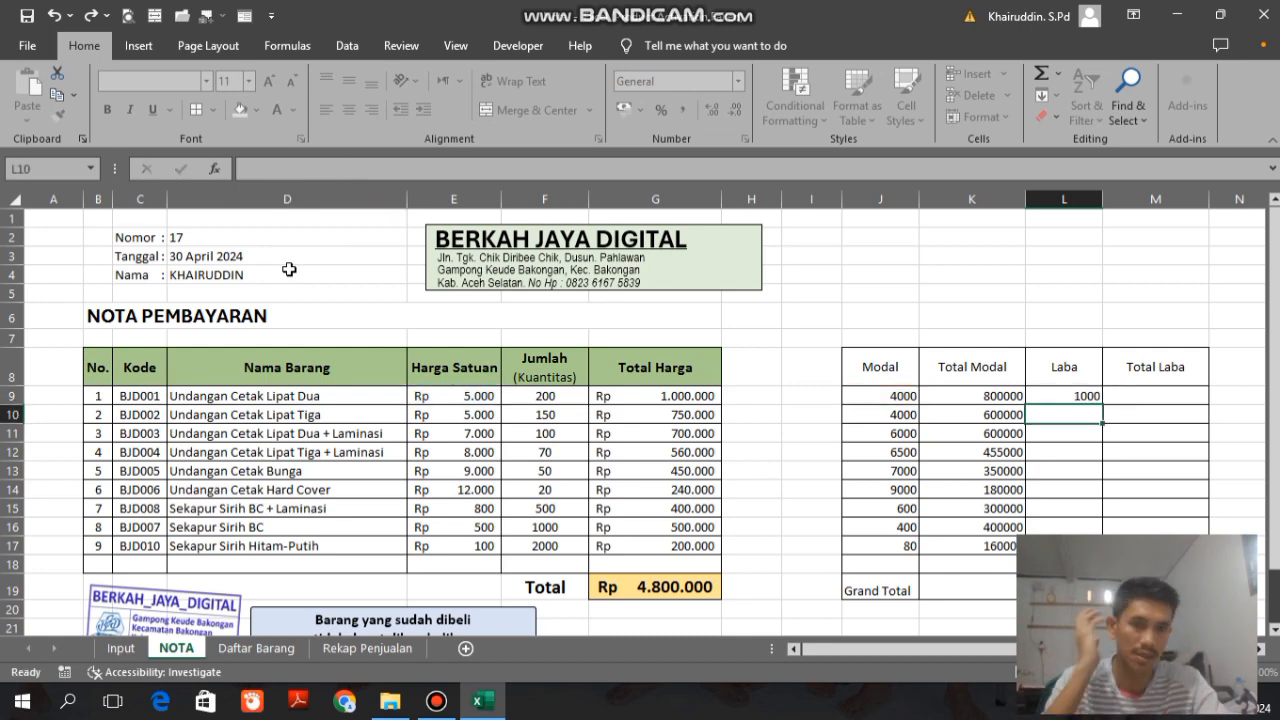
click(1084, 394)
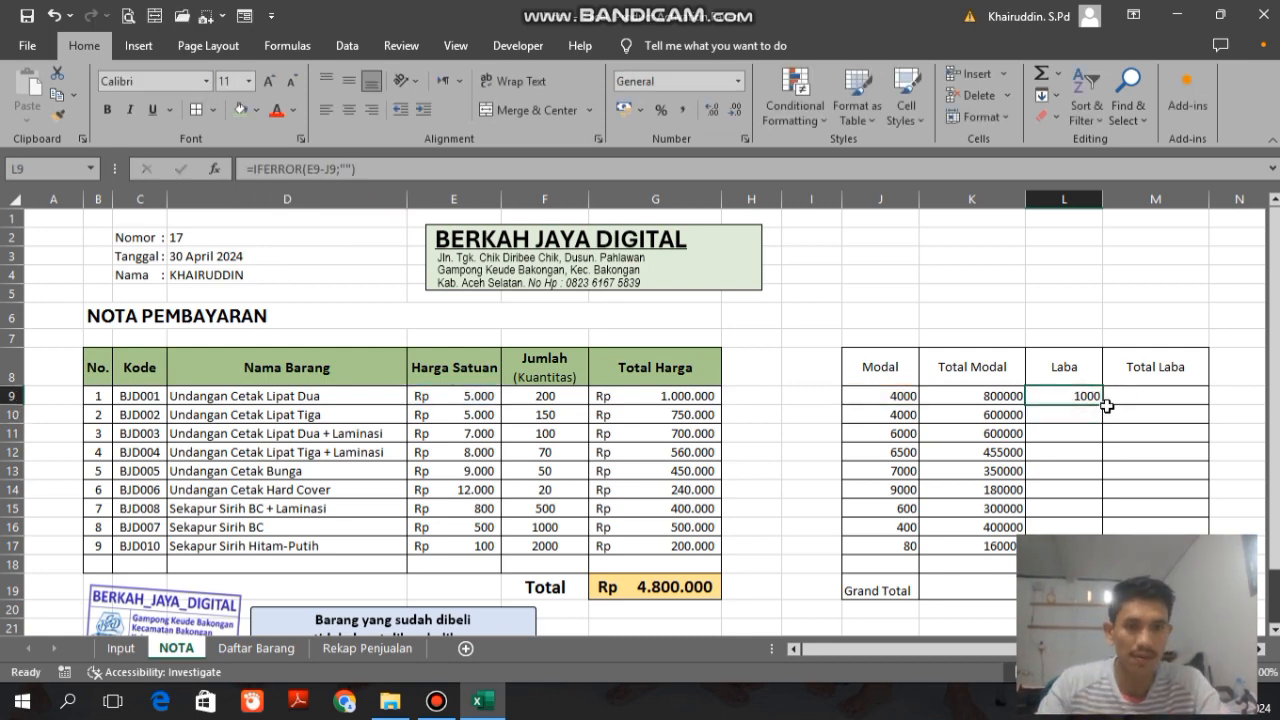
drag(1100, 400, 1080, 546)
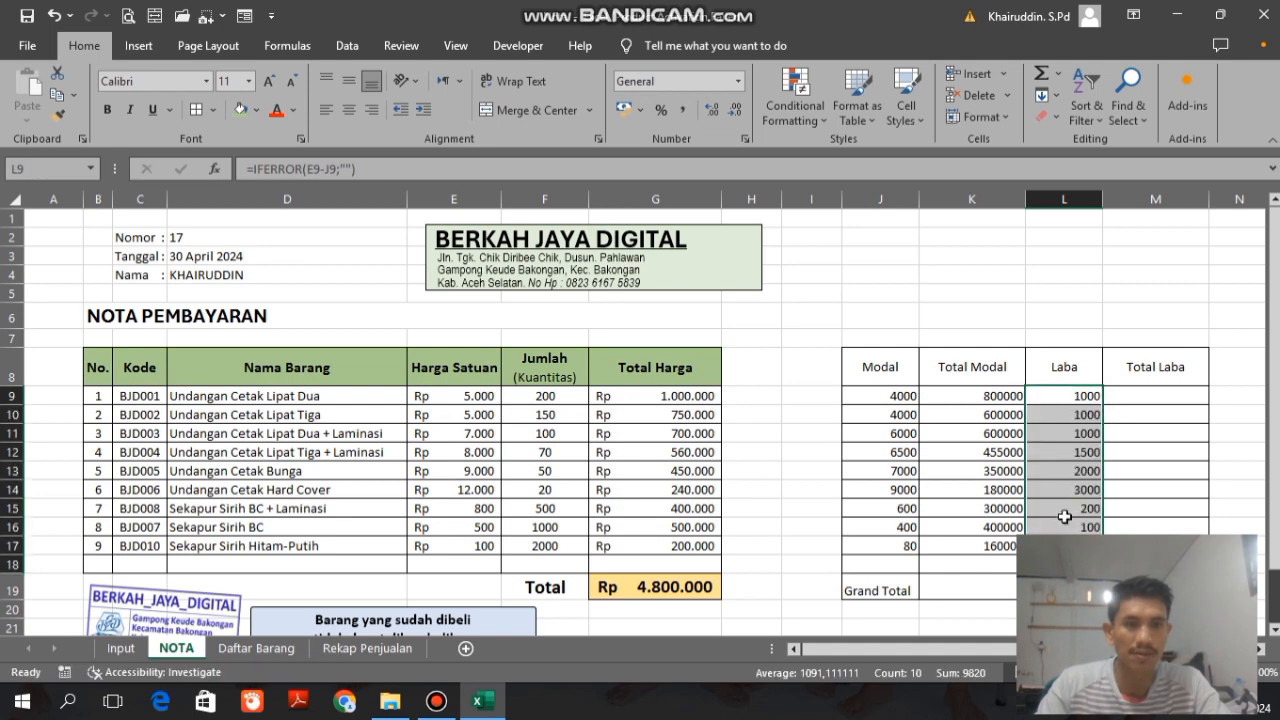
Step: Review the row 9 cells from Kode through Laba, checking the formulas for item name, unit price, capital and total capital
click(885, 396)
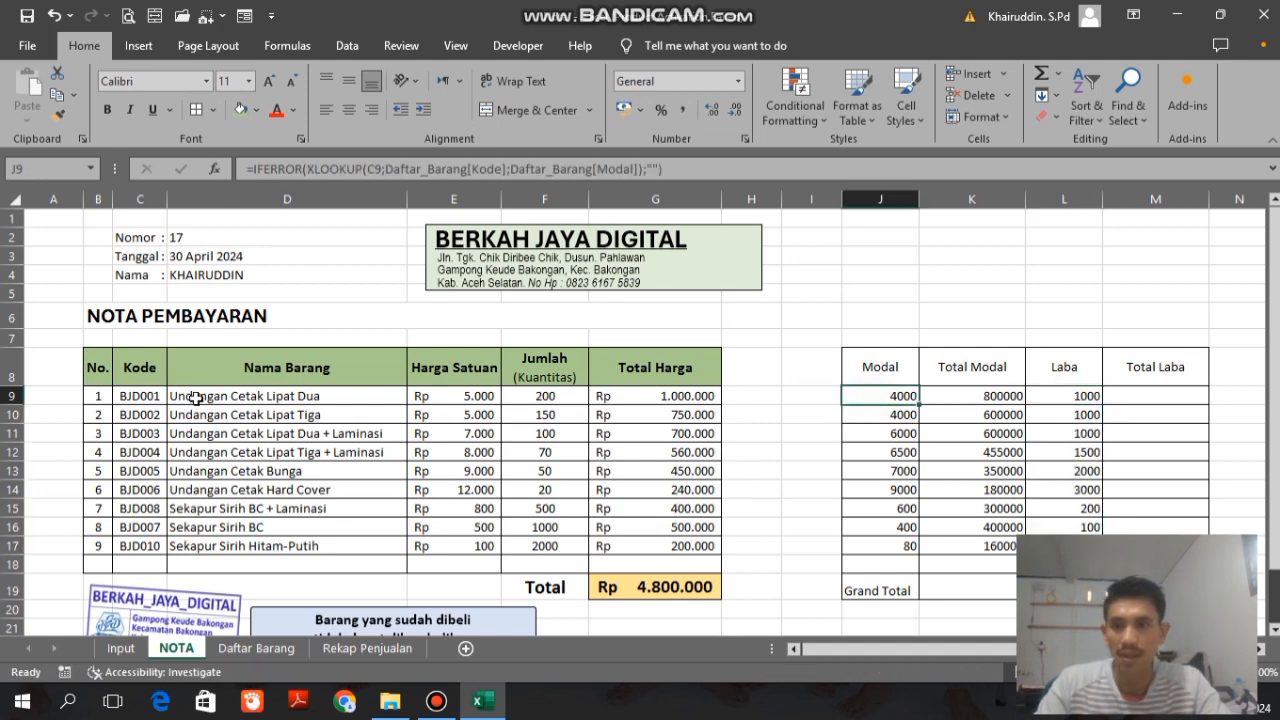
click(313, 397)
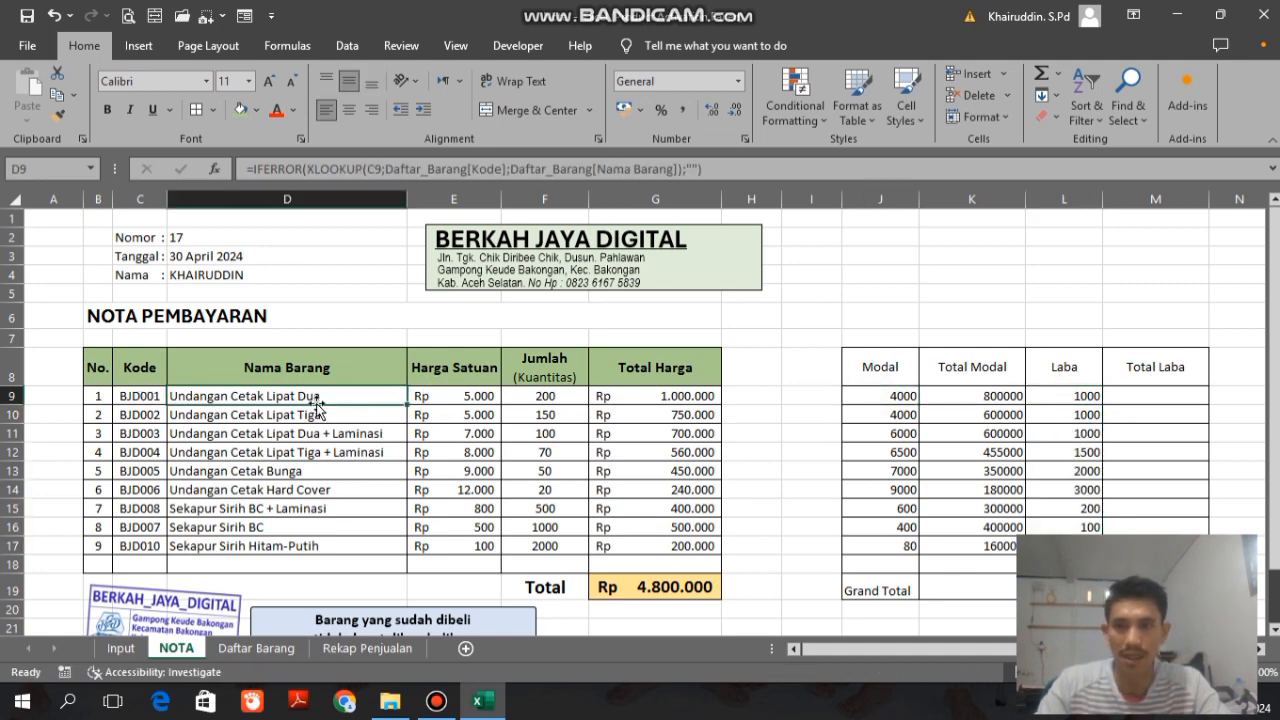
click(449, 394)
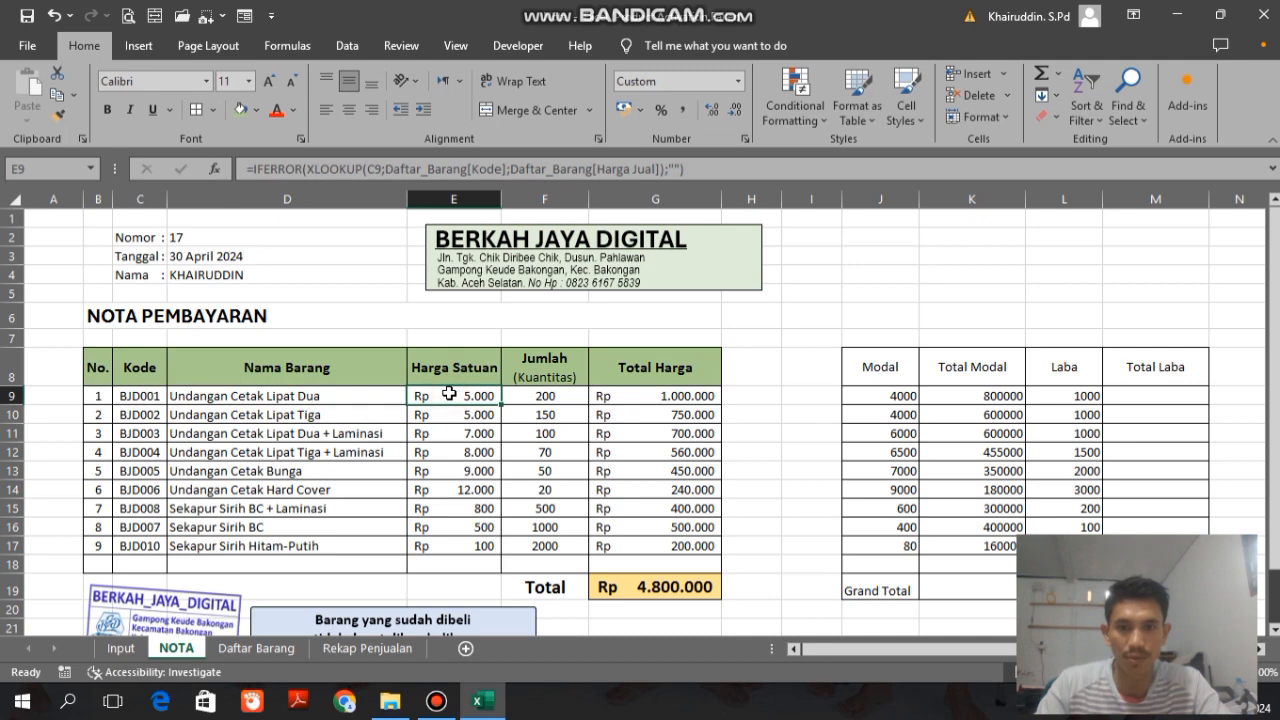
click(864, 397)
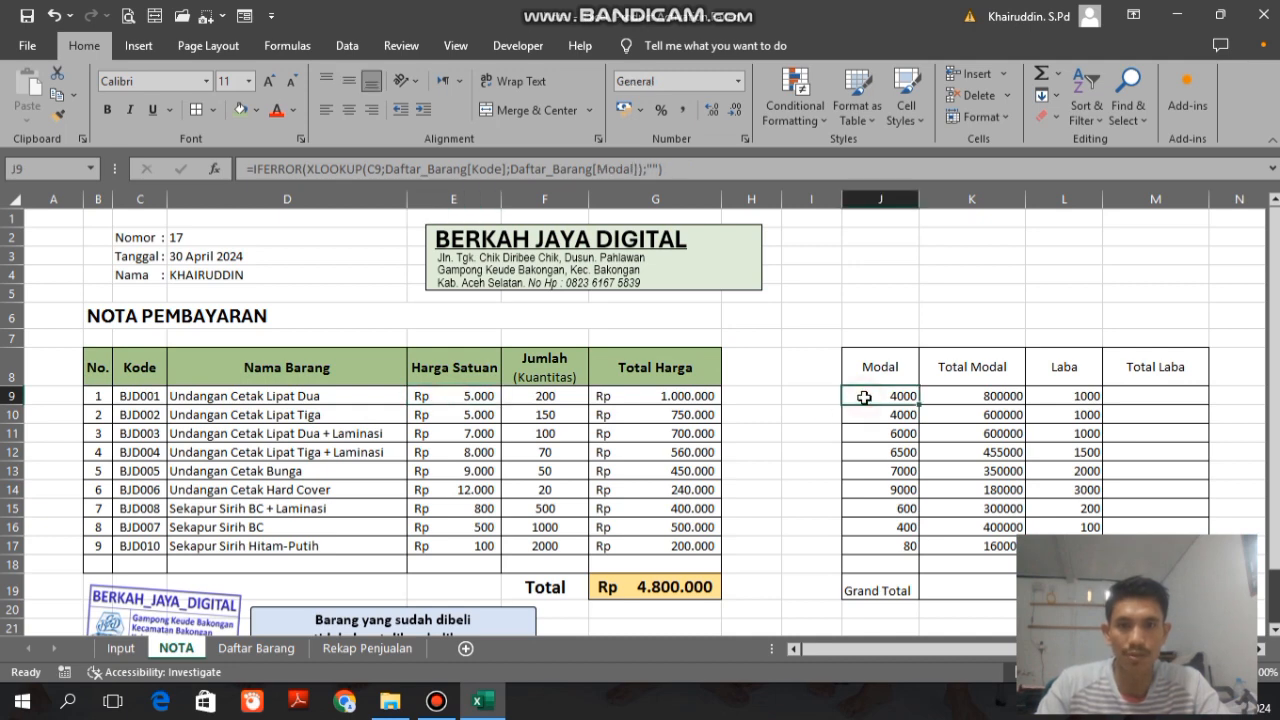
click(1048, 395)
key(Left)
key(Left)
key(Left)
key(Left)
key(Left)
key(Right)
key(Right)
key(Right)
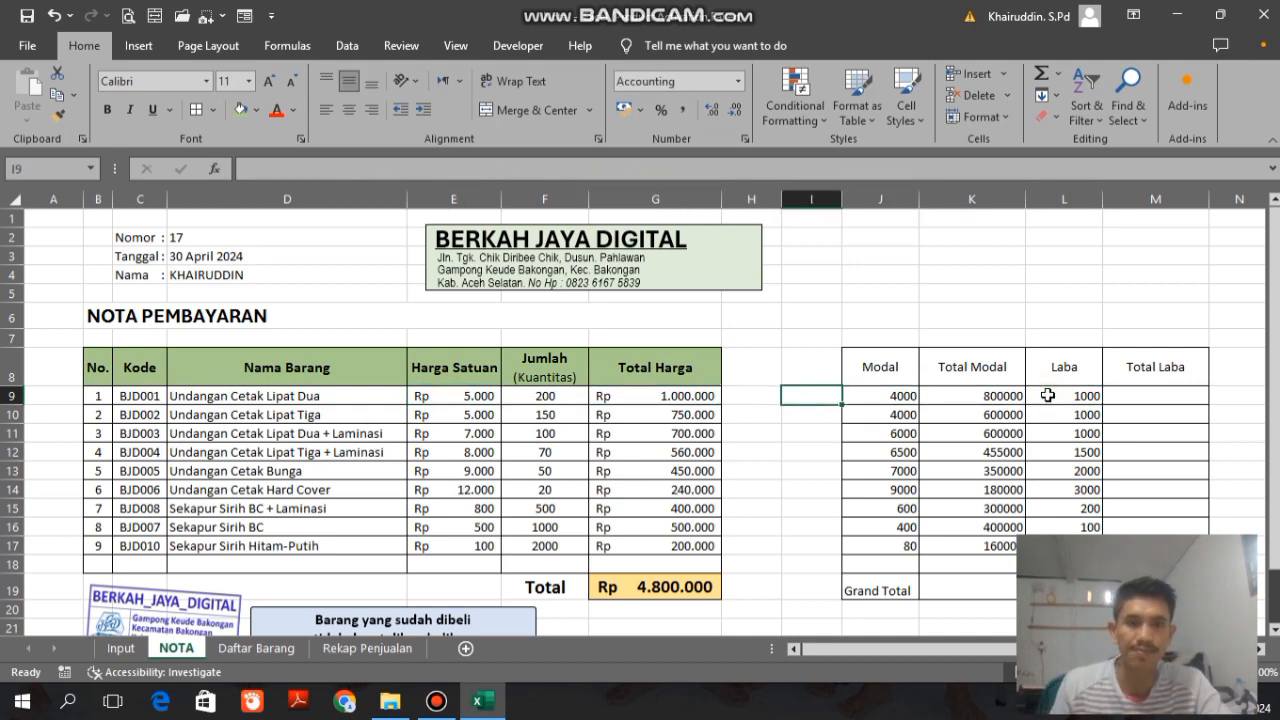
key(Left)
key(Left)
key(Left)
key(Left)
key(Left)
key(Left)
key(Left)
key(Left)
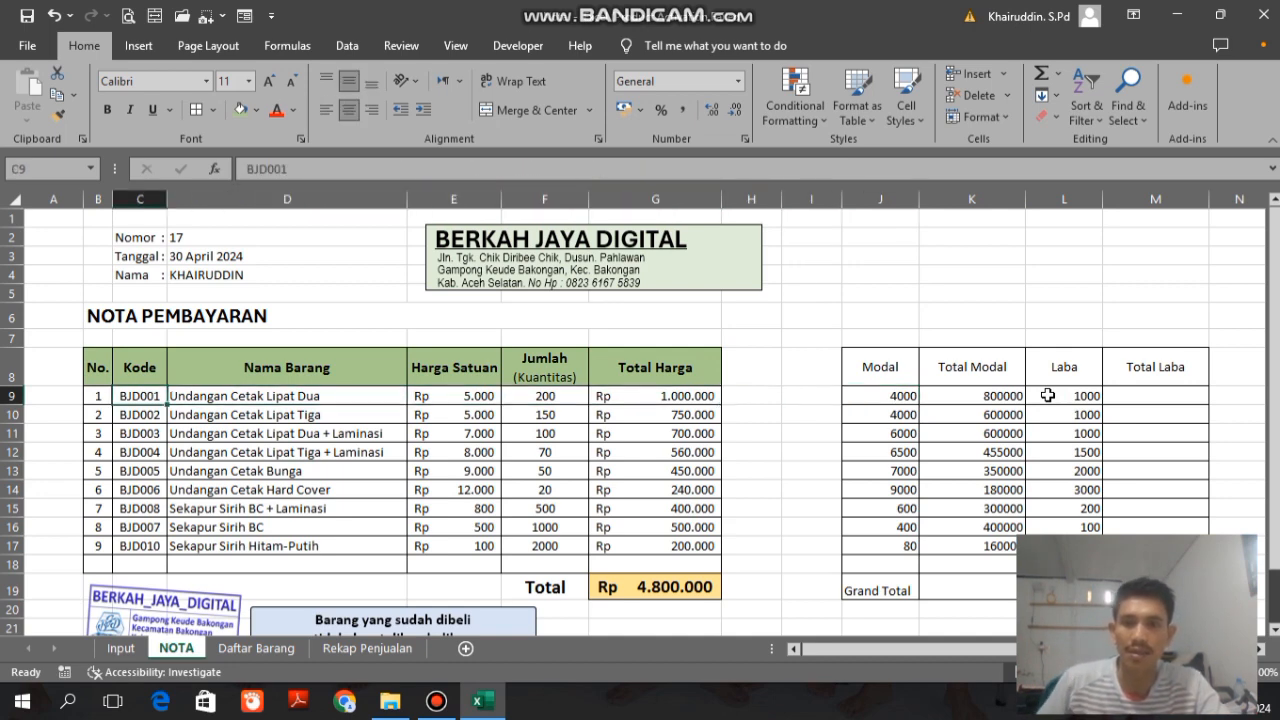
key(Right)
key(Right)
key(Right)
key(Right)
key(Right)
key(Right)
key(Right)
key(Right)
key(Right)
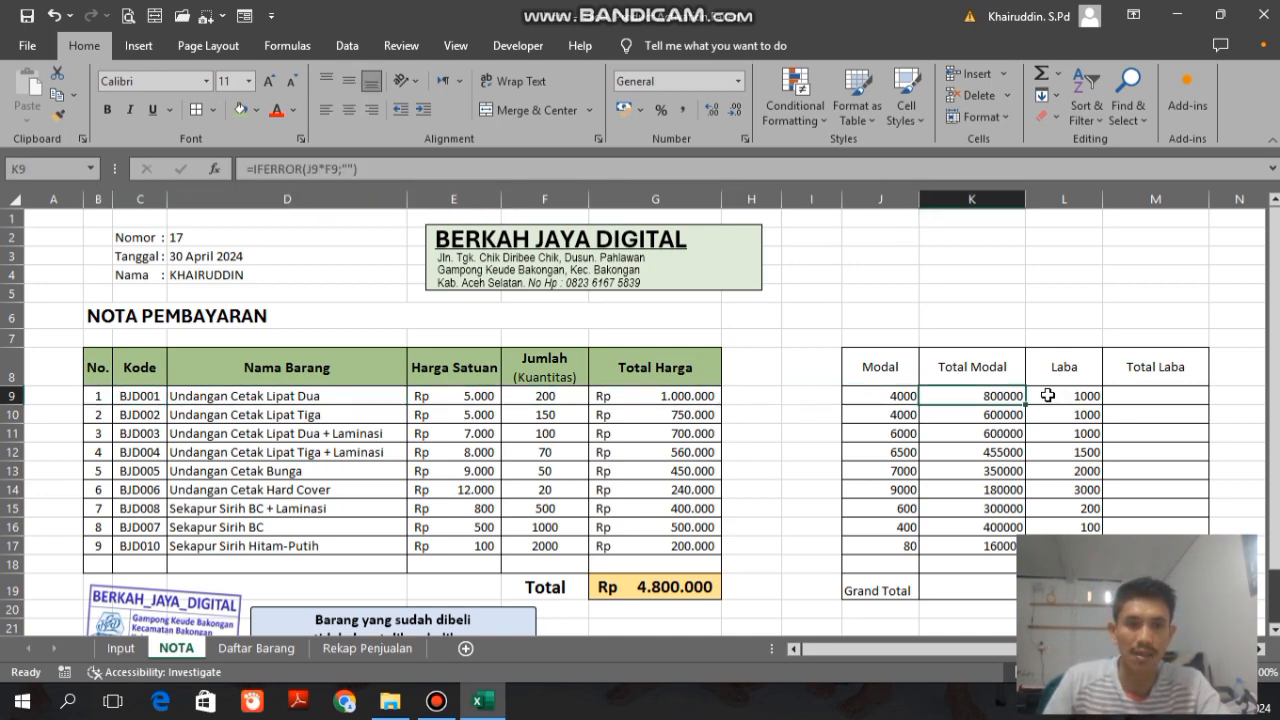
key(Left)
key(Left)
key(Left)
key(Left)
key(Left)
key(Left)
key(Left)
key(Left)
key(Right)
key(Right)
key(Right)
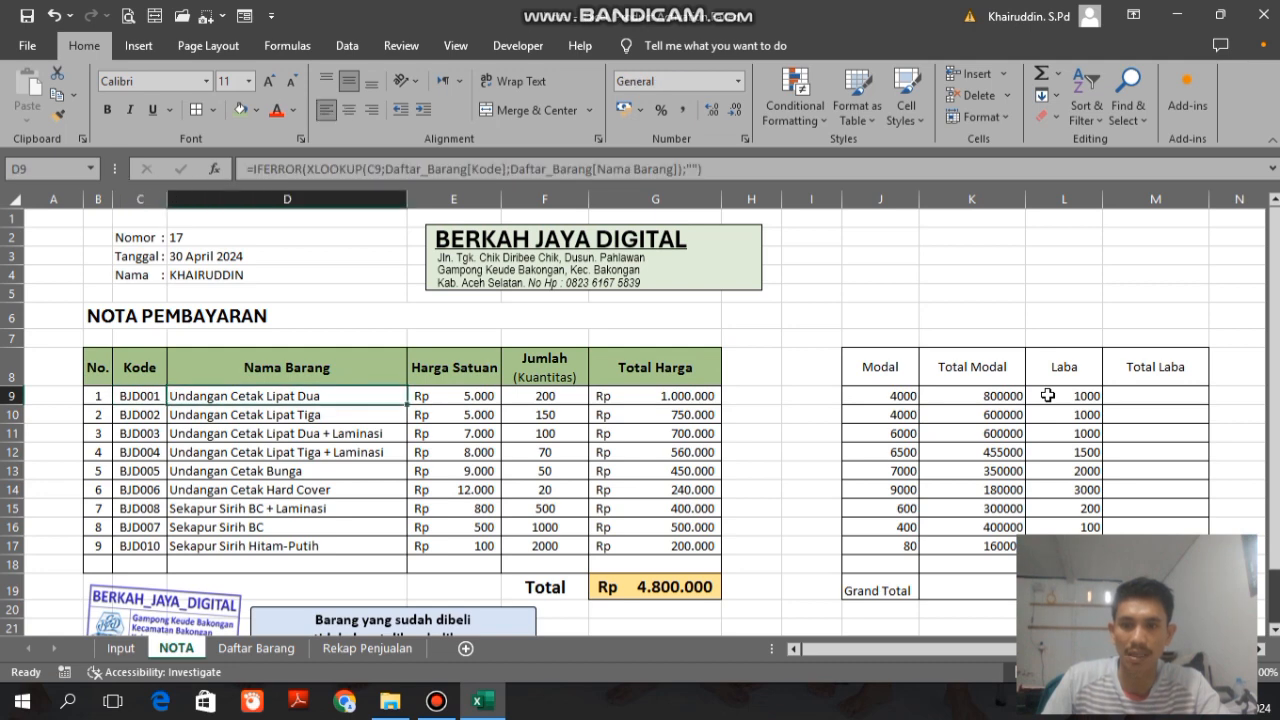
key(Right)
key(Right)
key(Right)
key(Right)
key(Right)
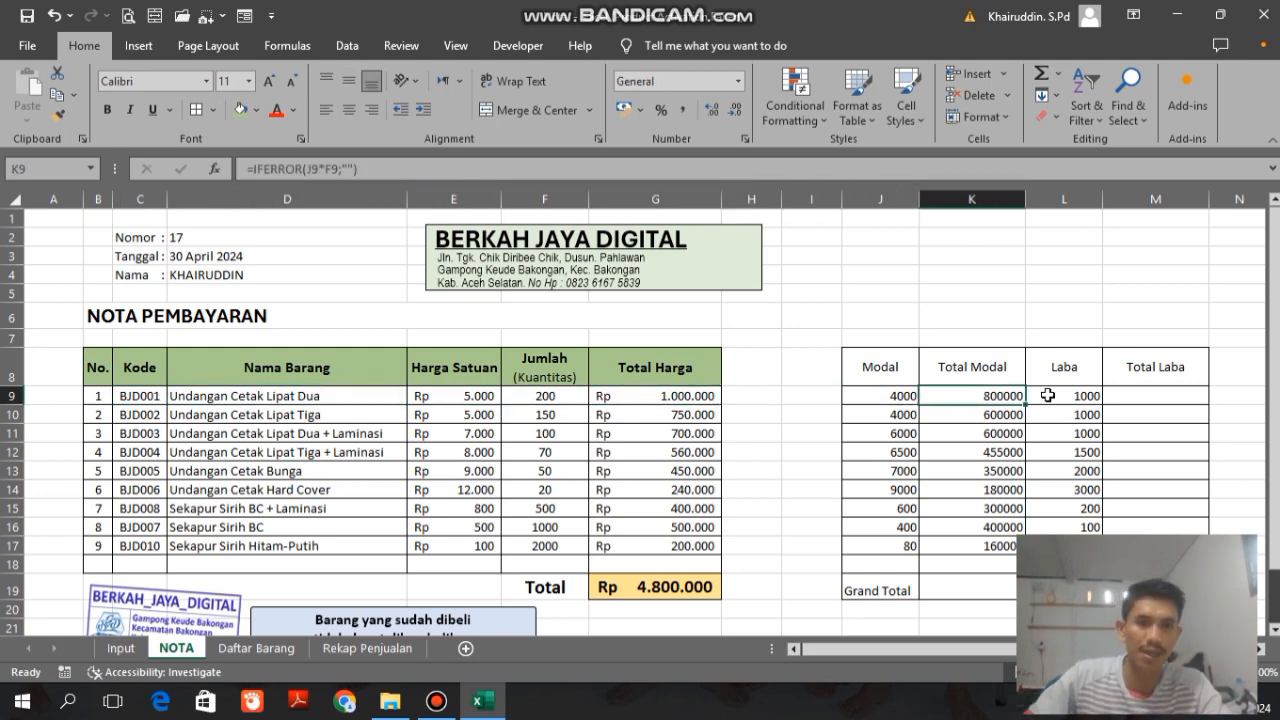
key(Right)
key(Left)
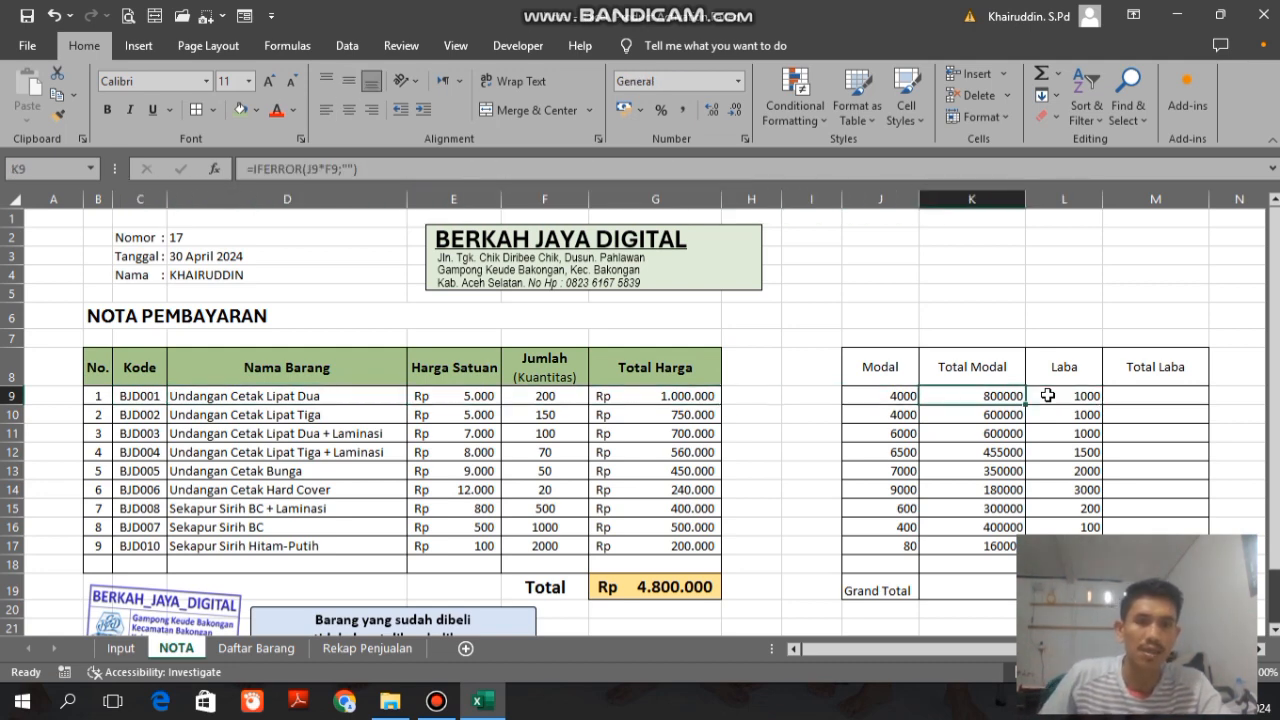
Step: Build the formula =L9*F9 in the Total Laba cell M9 to multiply the unit profit by the quantity
key(Right)
key(Right)
text(=)
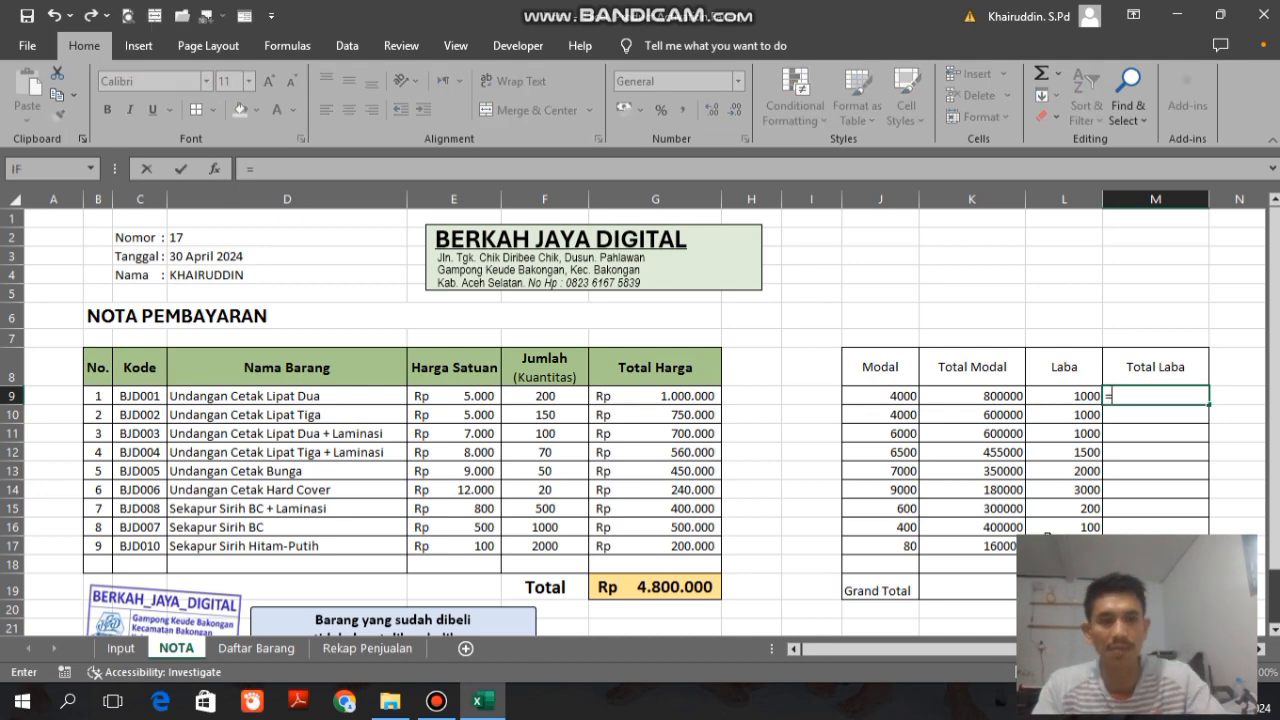
click(1064, 396)
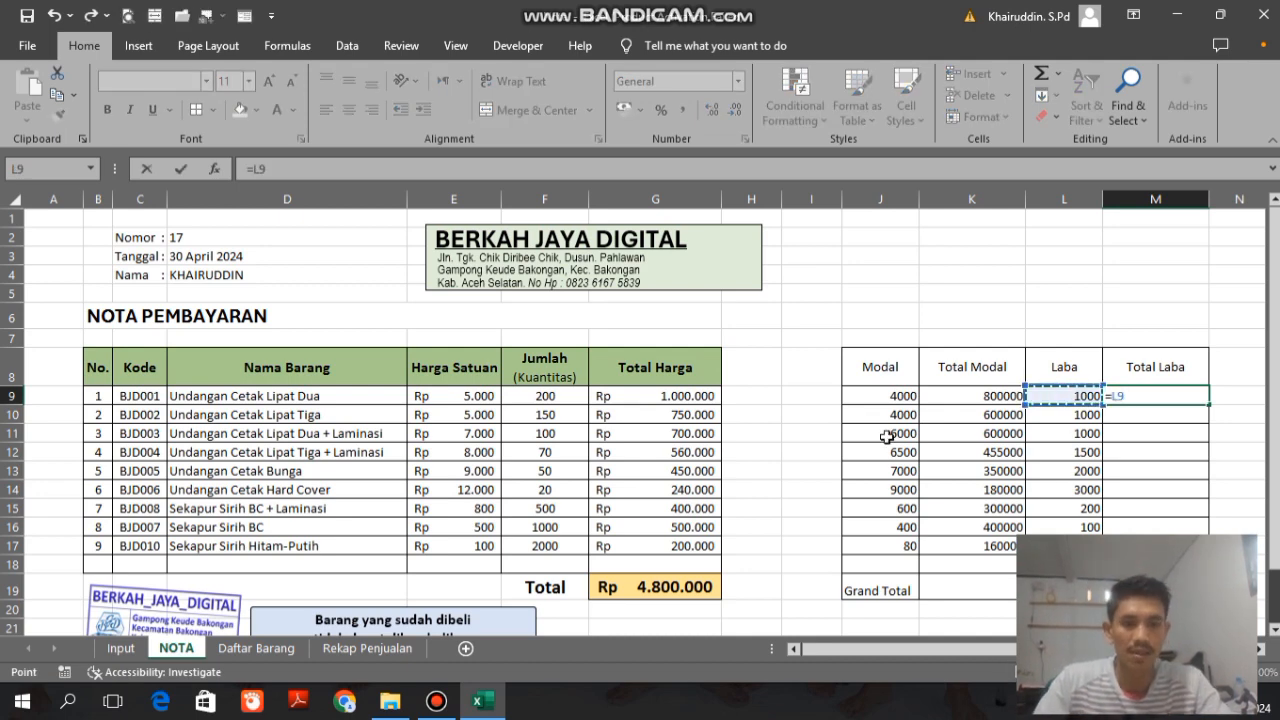
text(*)
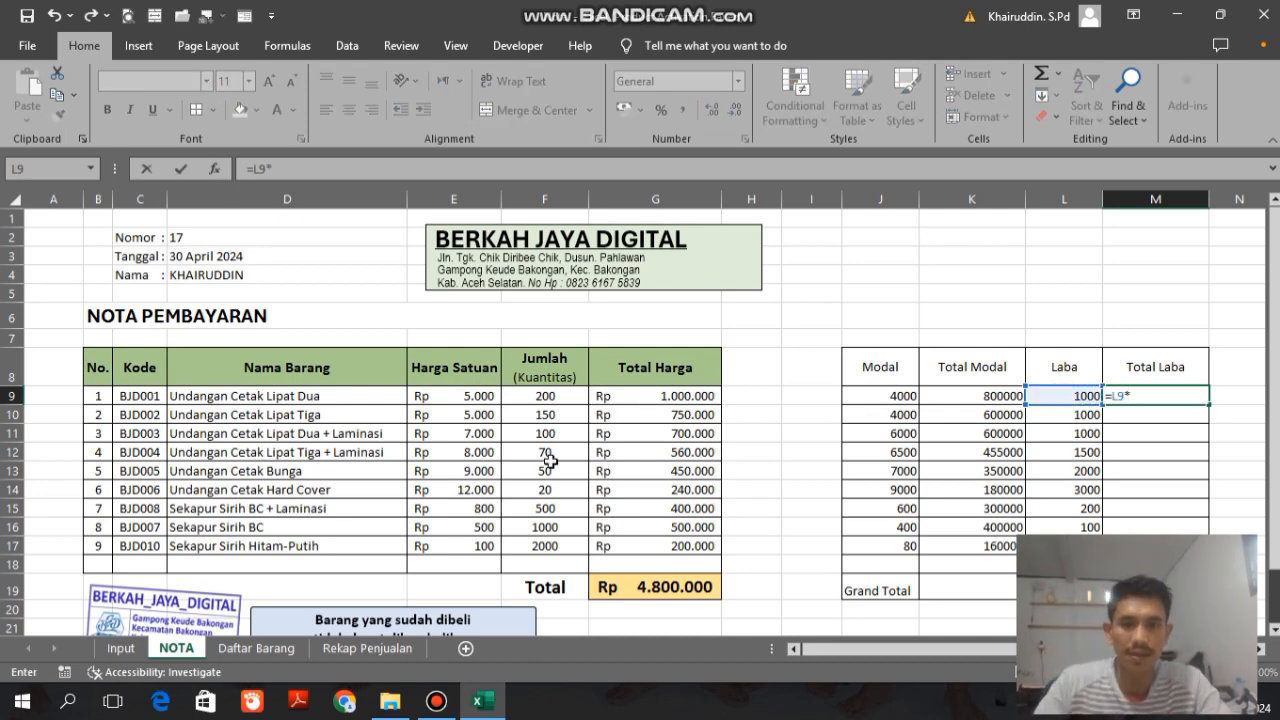
click(541, 398)
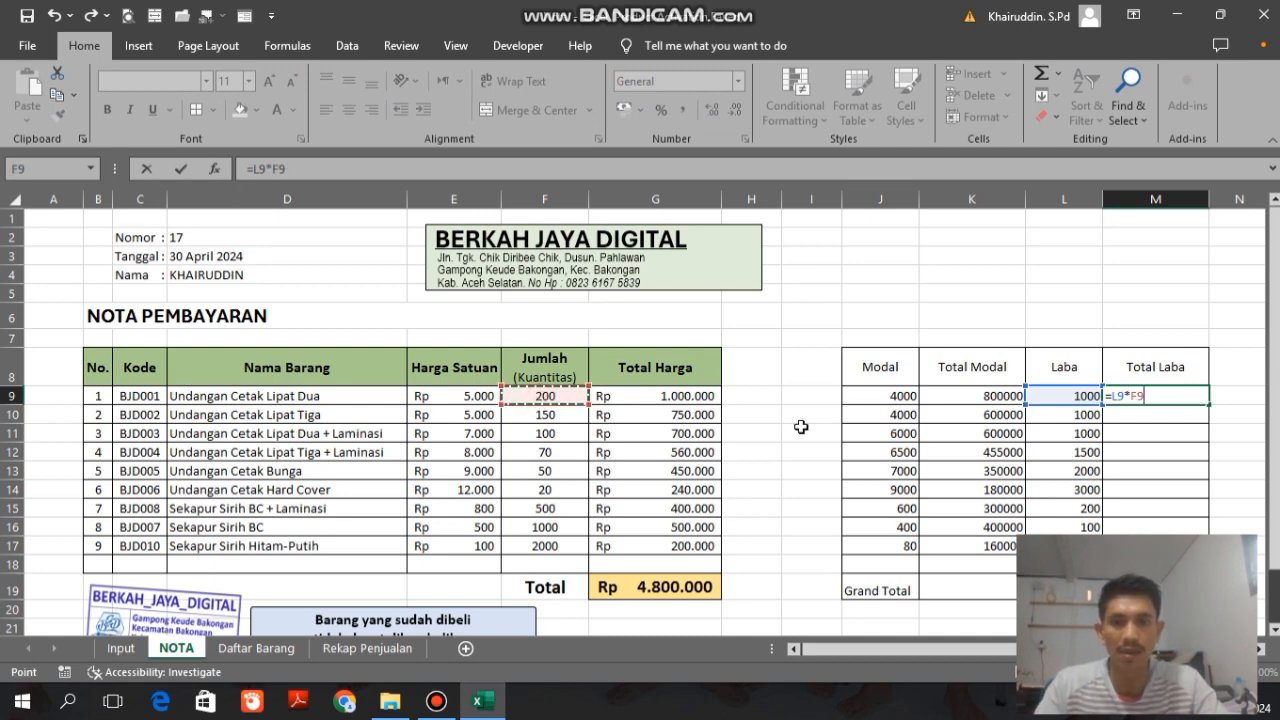
Step: Wrap the M9 formula in IFERROR with "" as the value if error, and fill it down to M18
click(251, 168)
text(IFERROR()
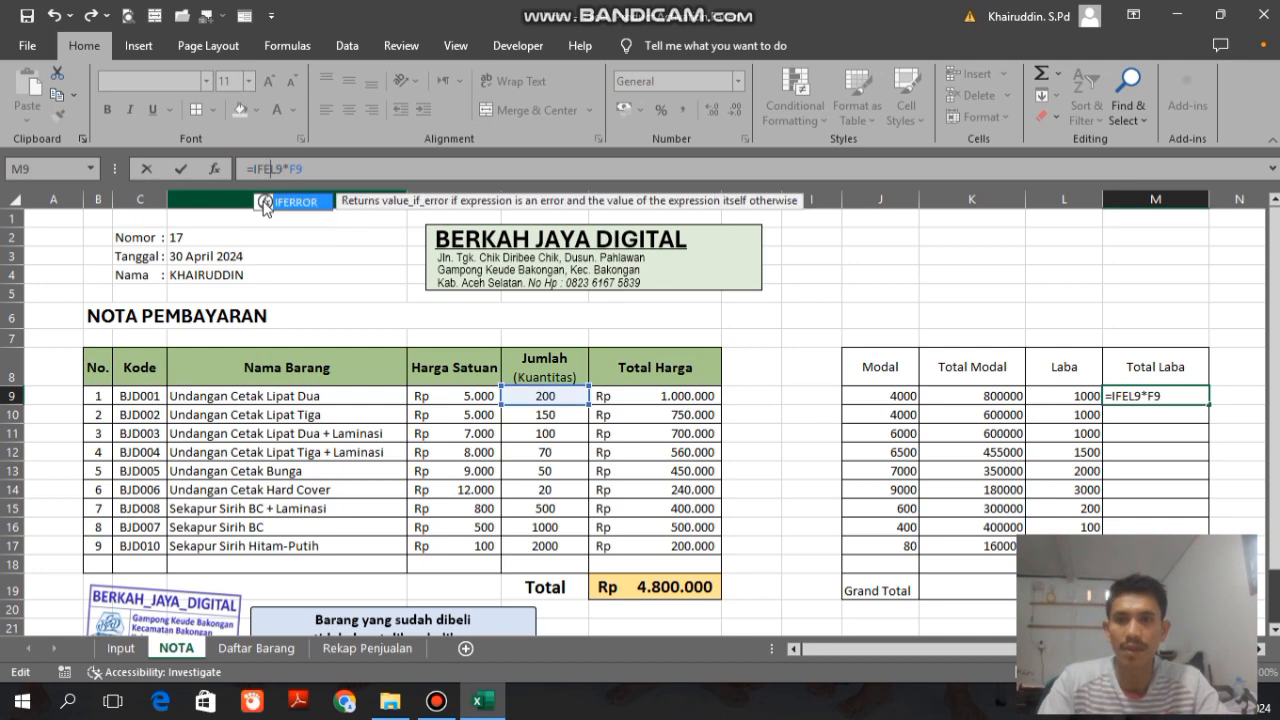
text(;)
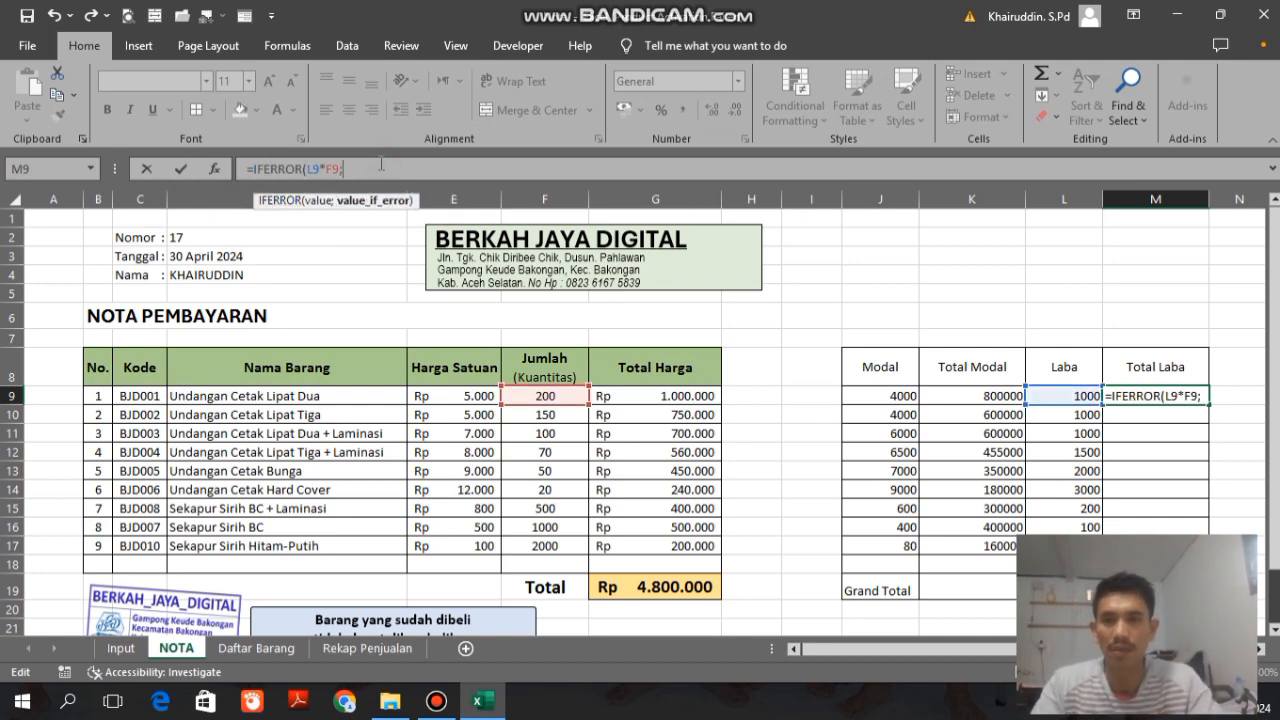
text(""))
key(Return)
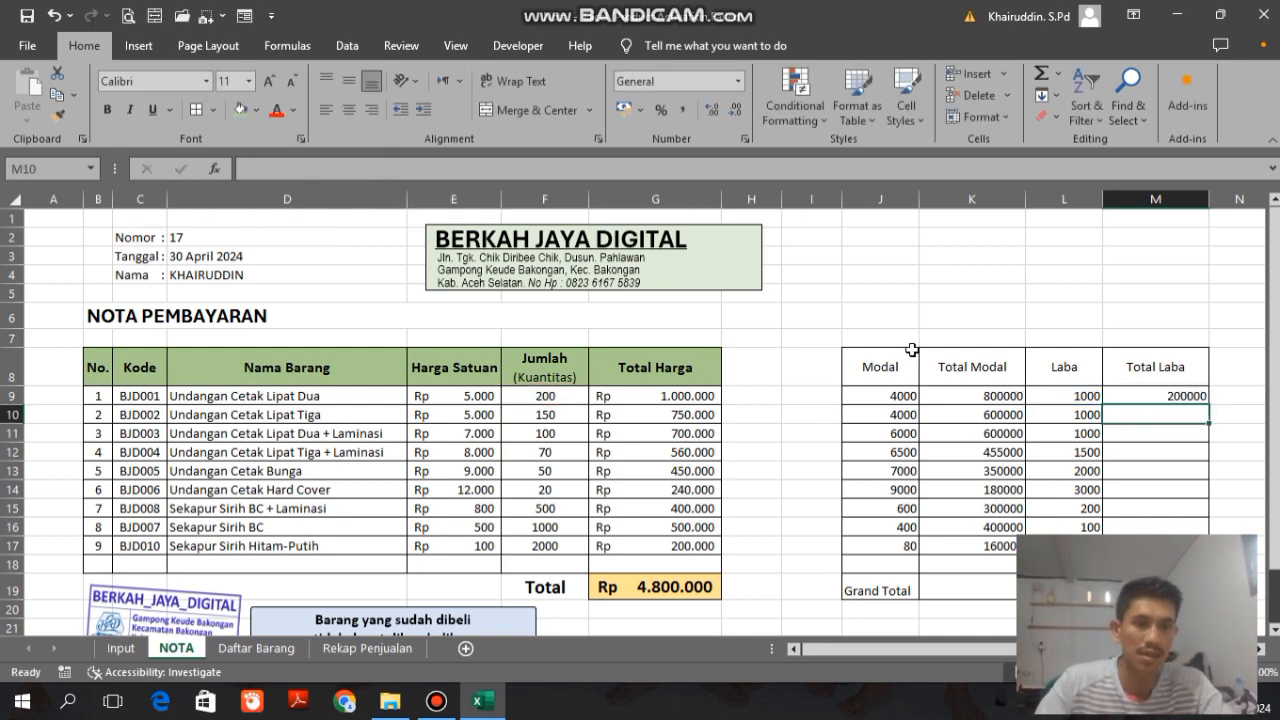
click(1138, 397)
drag(1208, 404, 1208, 546)
Step: Add the Total Modal grand total in K19 with the formula =SUM(K9:K18)
click(972, 591)
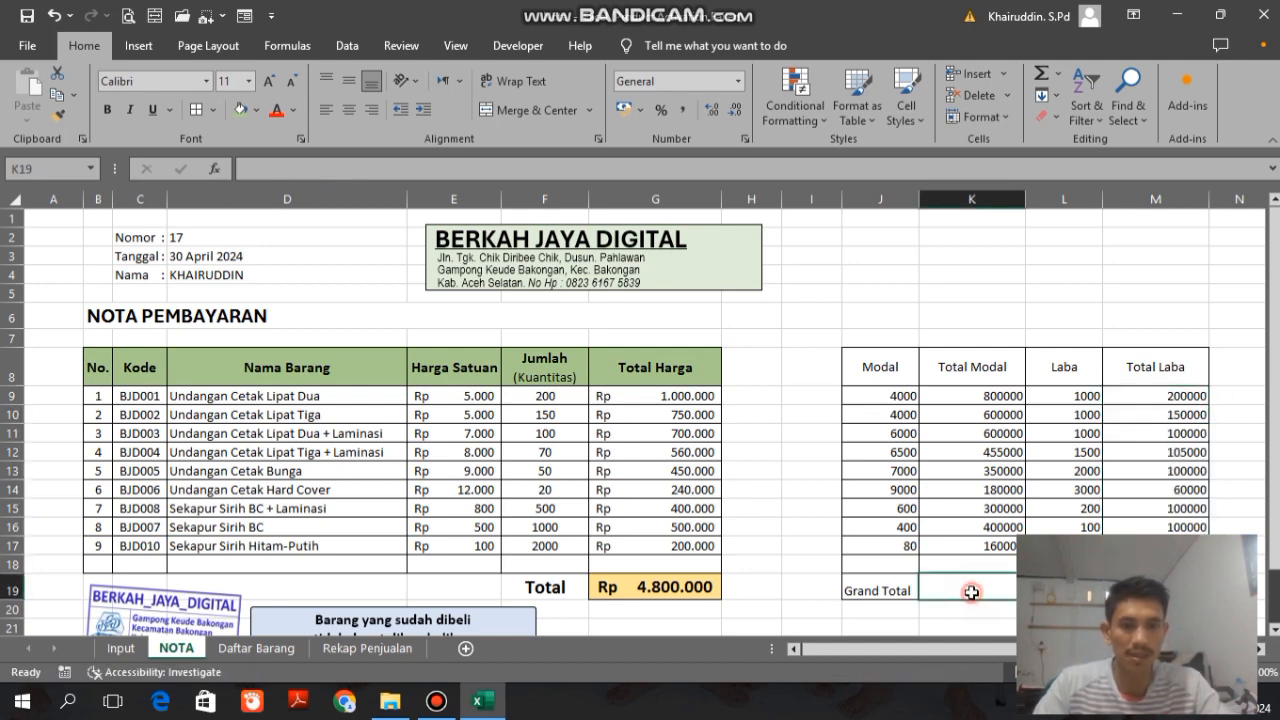
text(=SUM()
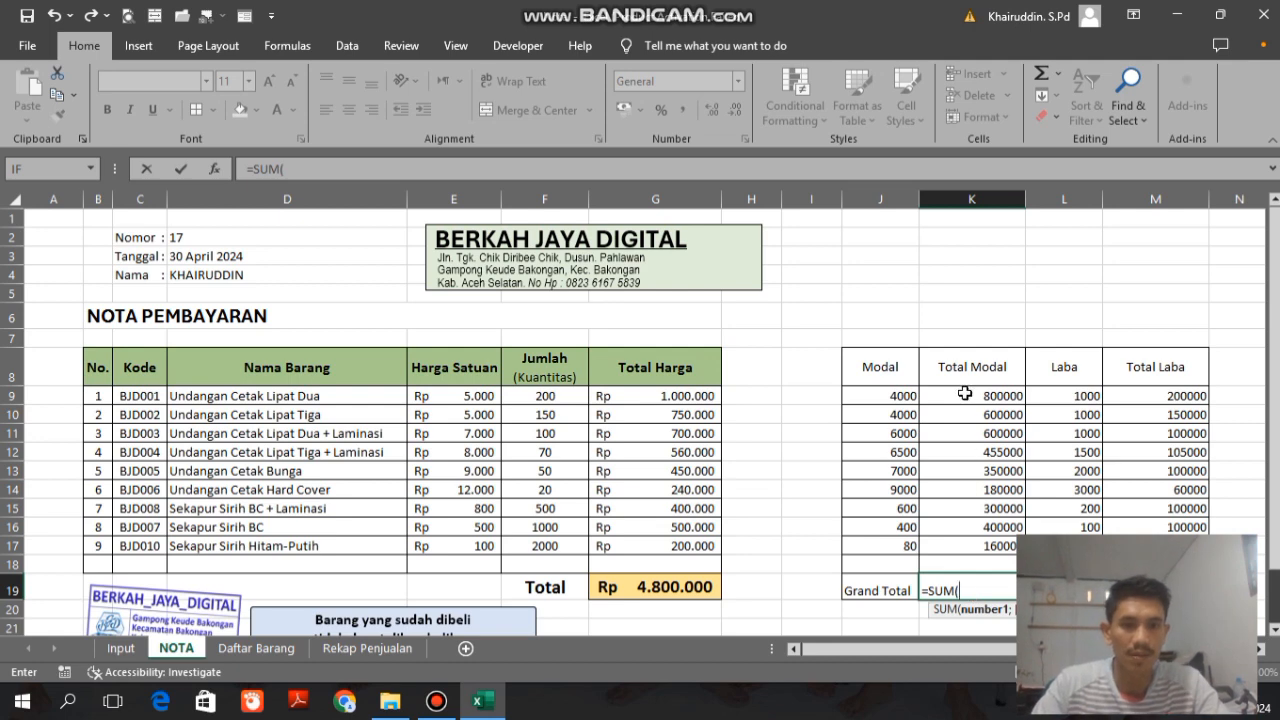
drag(965, 394, 973, 568)
text())
key(Return)
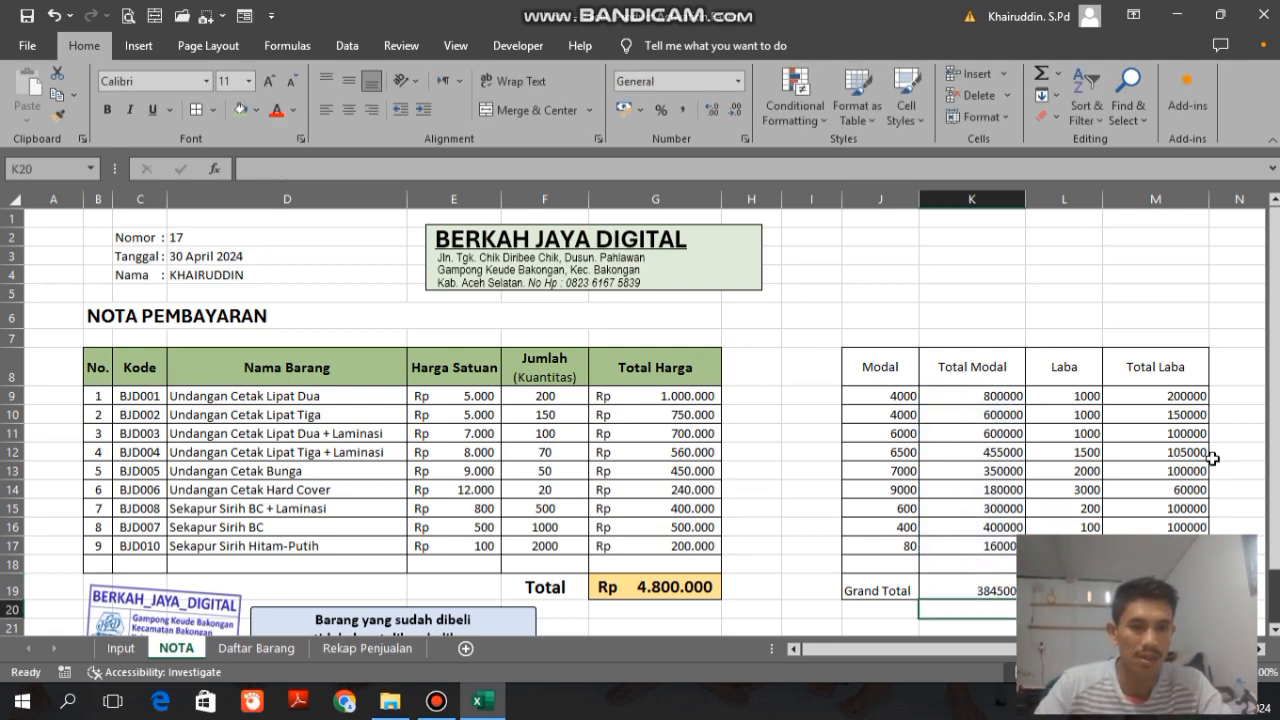
Step: Add the Total Laba grand total in M19 by summing M9:M18
click(1155, 589)
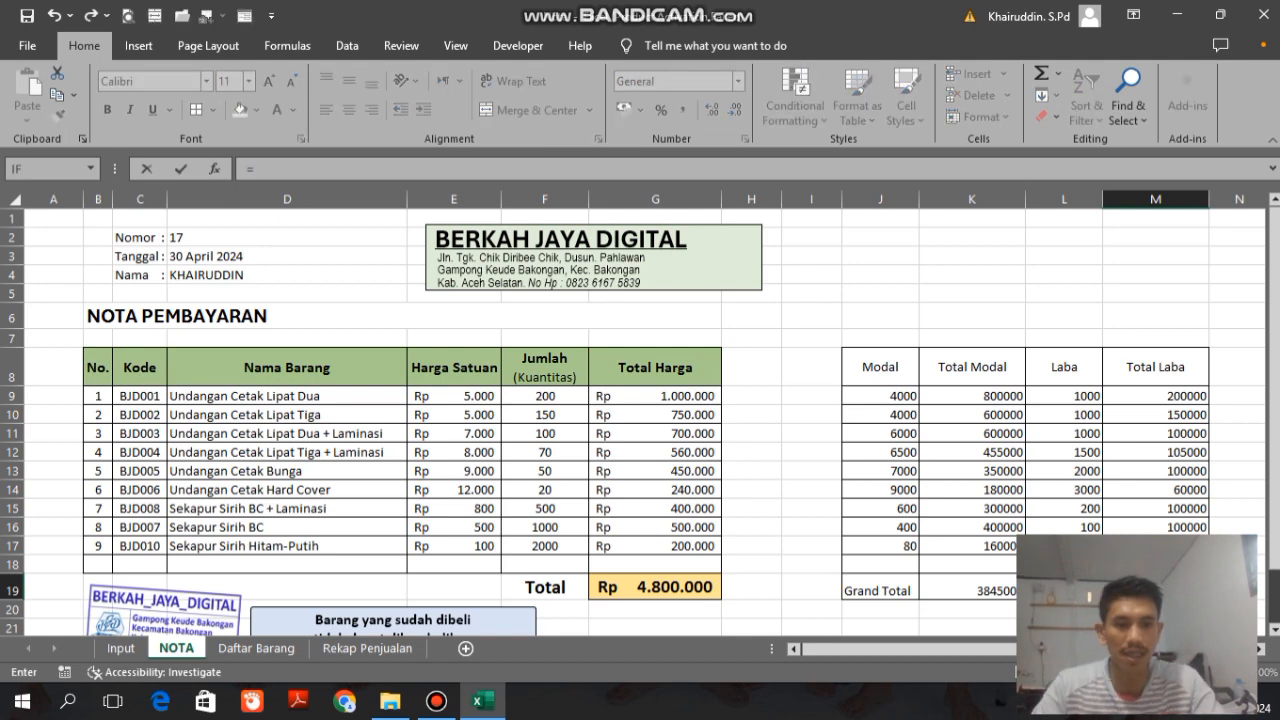
text(=SUM()
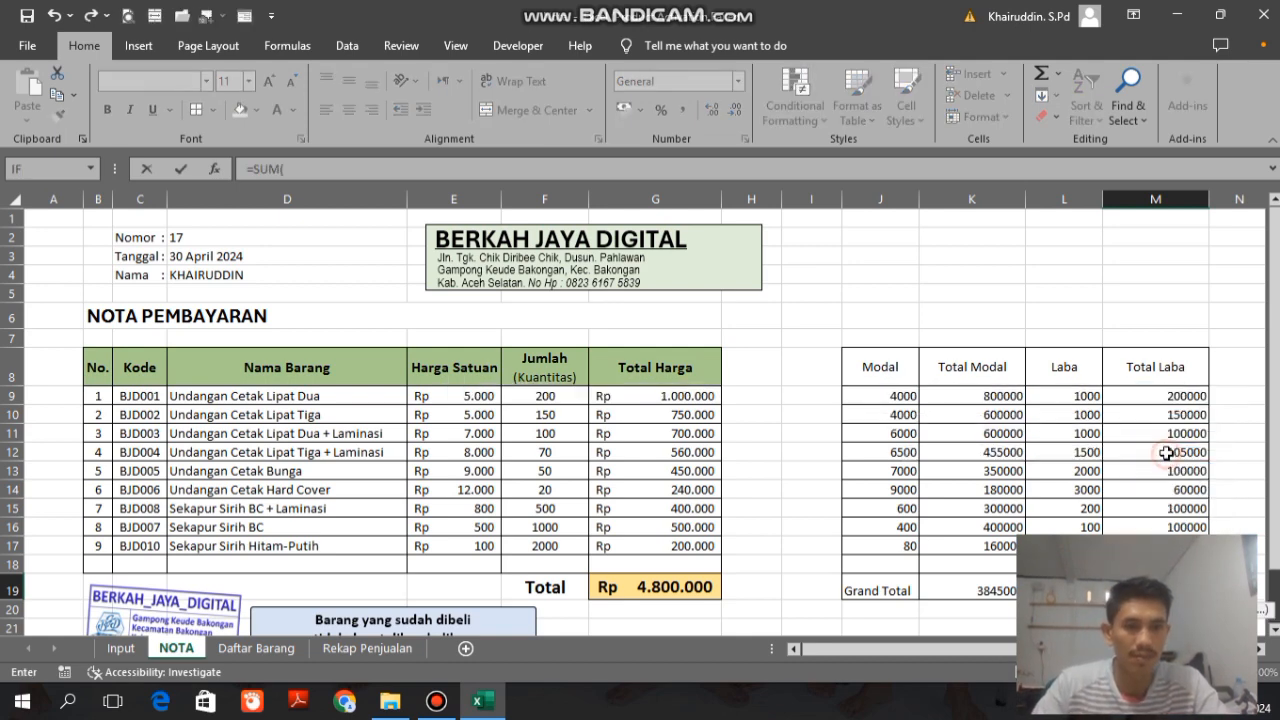
drag(1157, 397, 1155, 564)
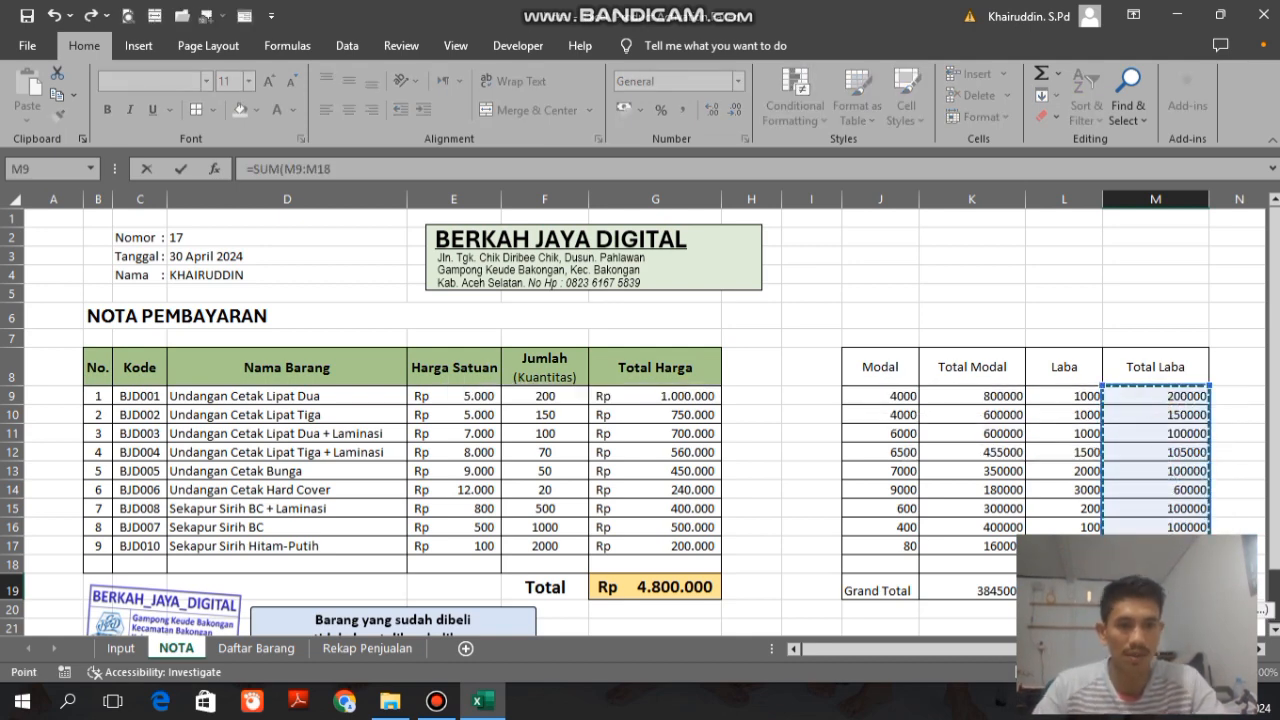
key(Return)
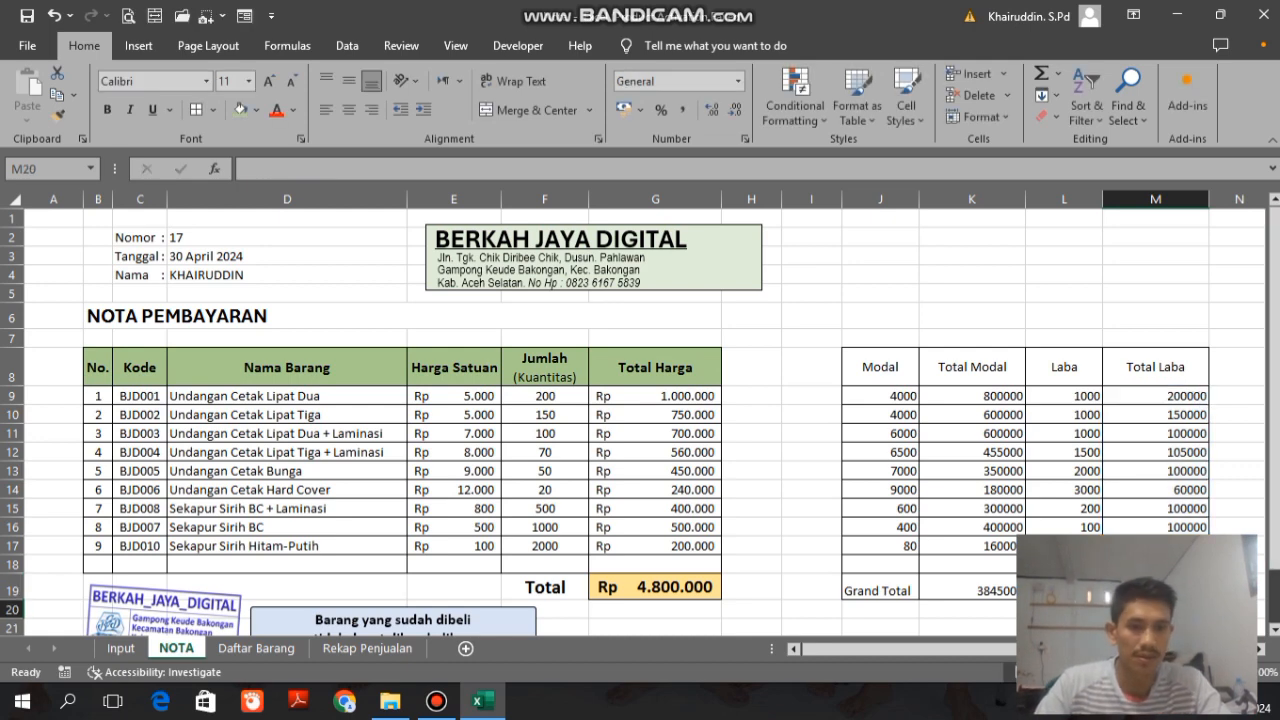
Step: Apply the comma number style to J9:M18 and the Accounting format to the grand totals in K19 and M19
drag(897, 399, 1150, 563)
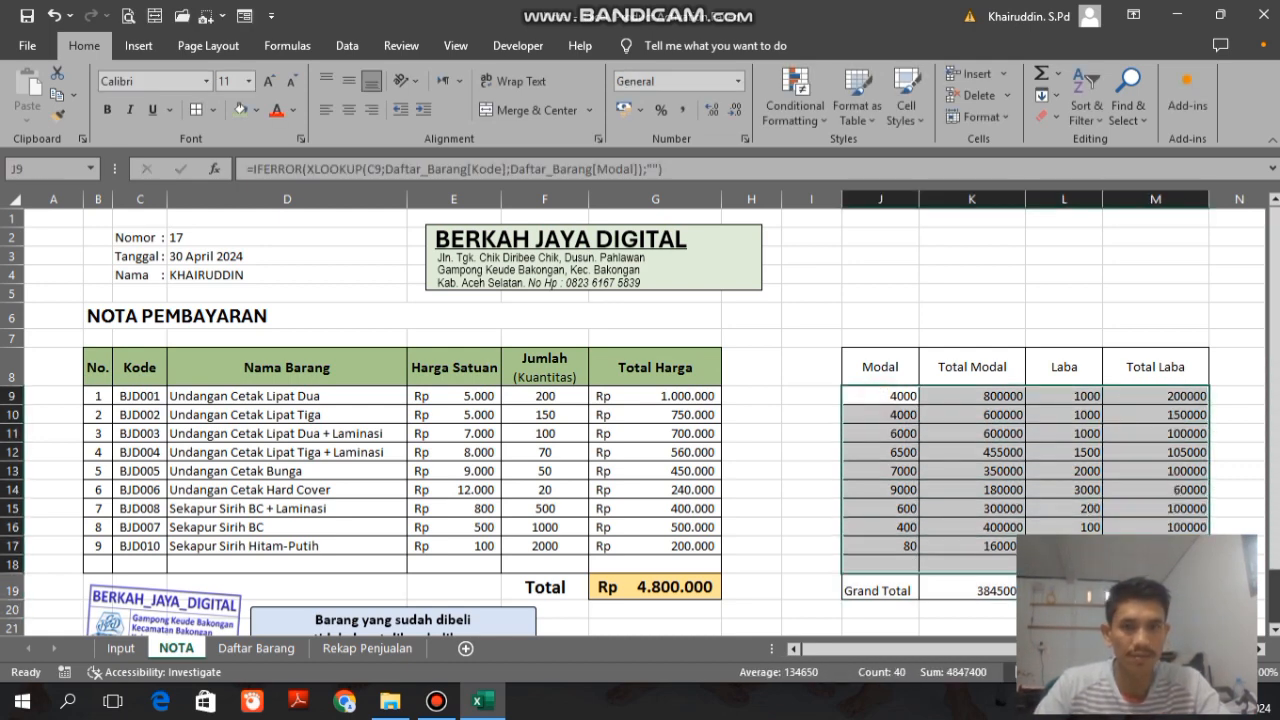
click(685, 112)
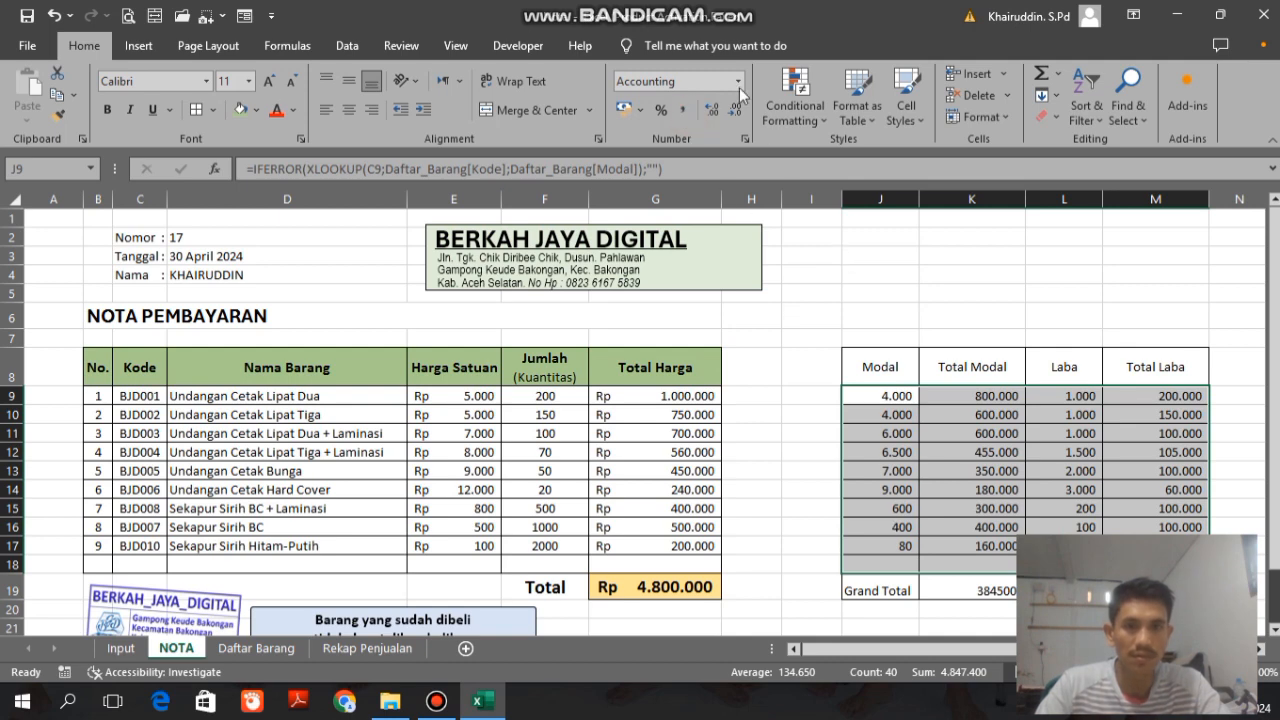
click(955, 587)
ctrl+click(1155, 590)
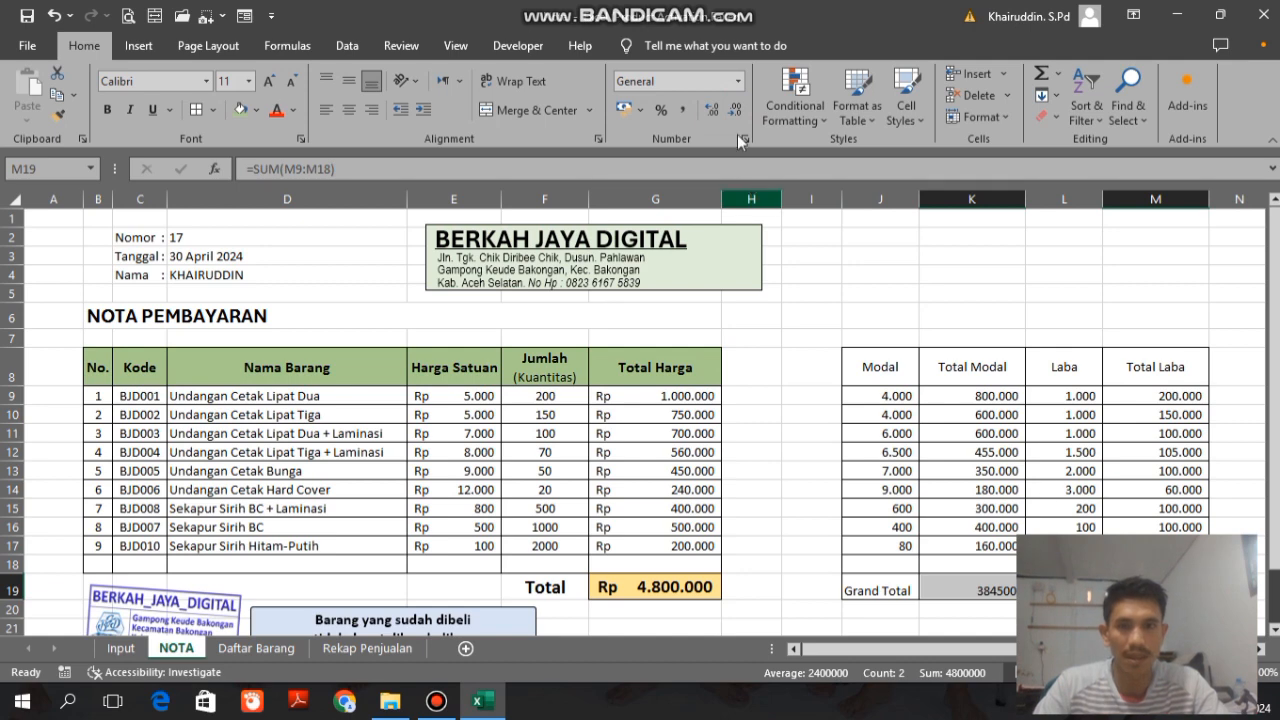
click(738, 81)
click(672, 240)
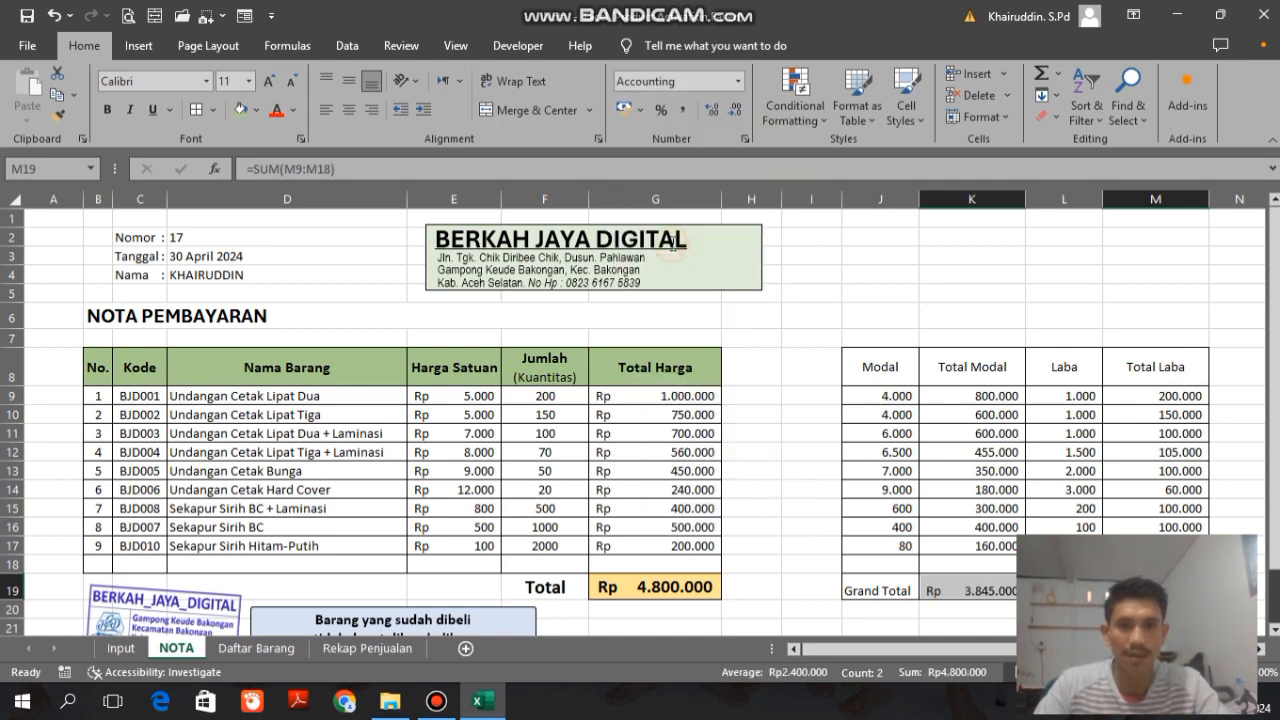
Step: Make the grand totals in K19 and M19 bold with font size 12
scroll(896, 481, down, 1)
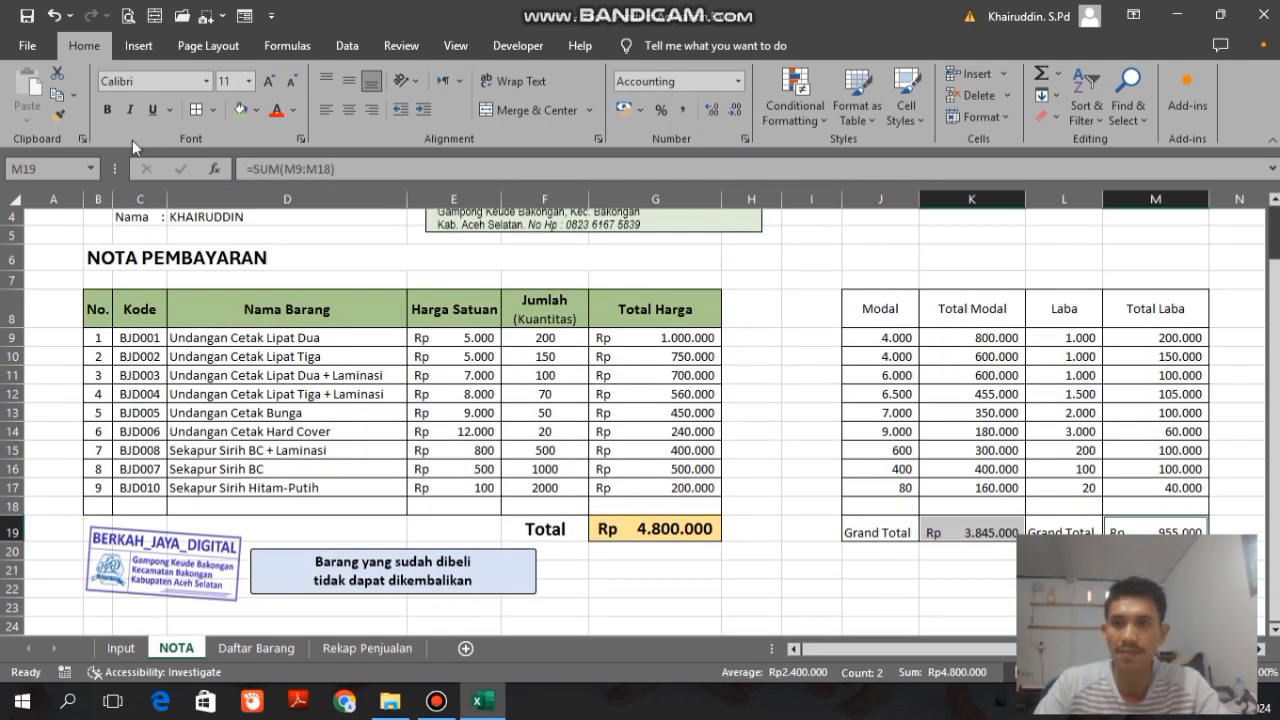
click(108, 110)
click(269, 80)
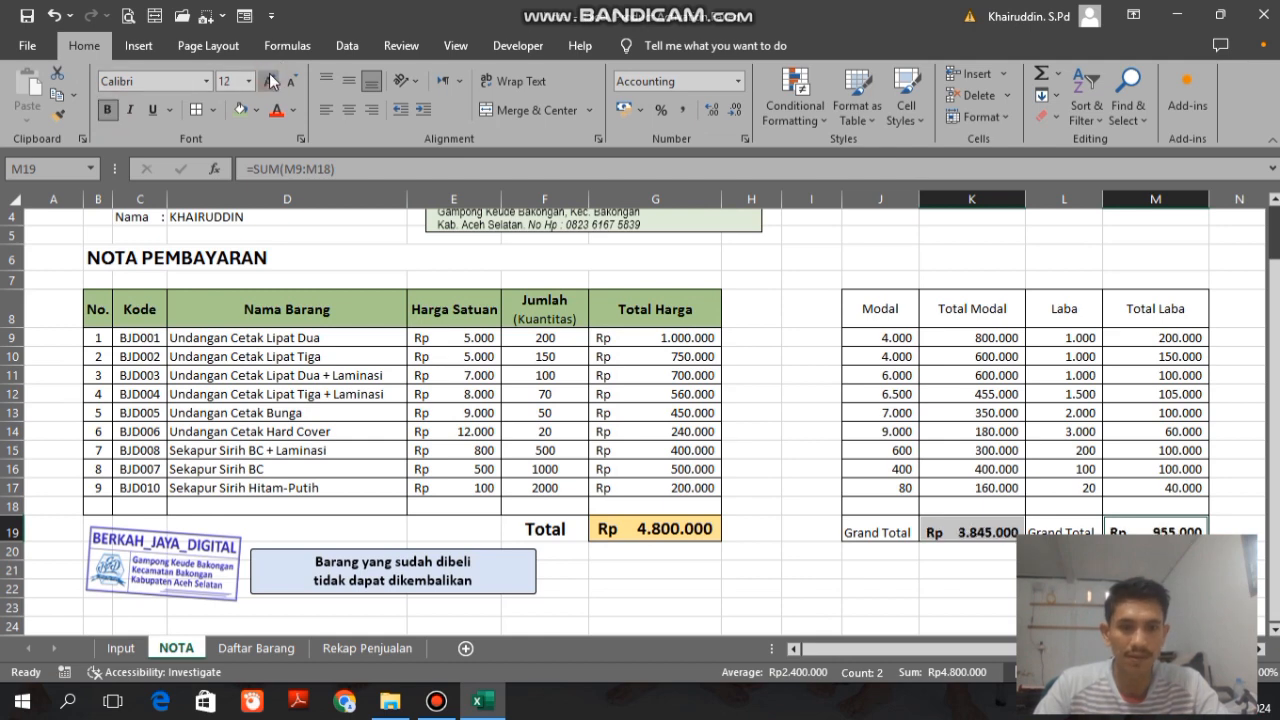
click(745, 376)
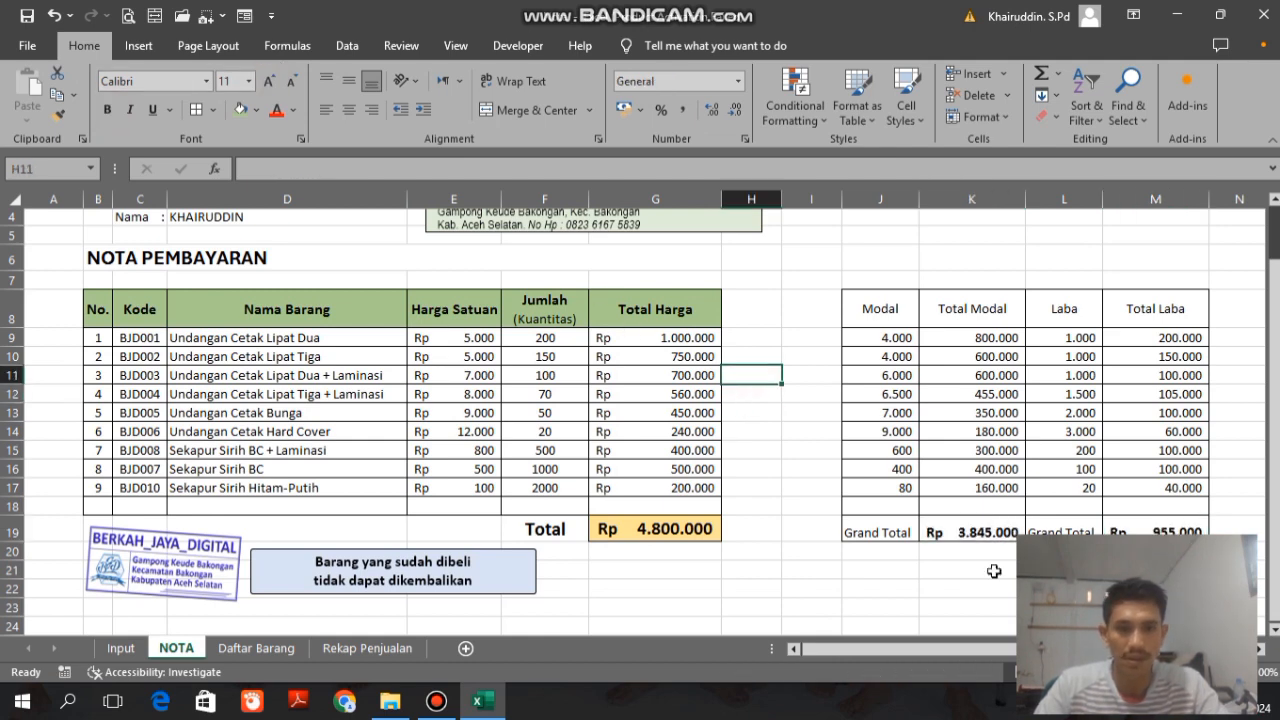
click(978, 530)
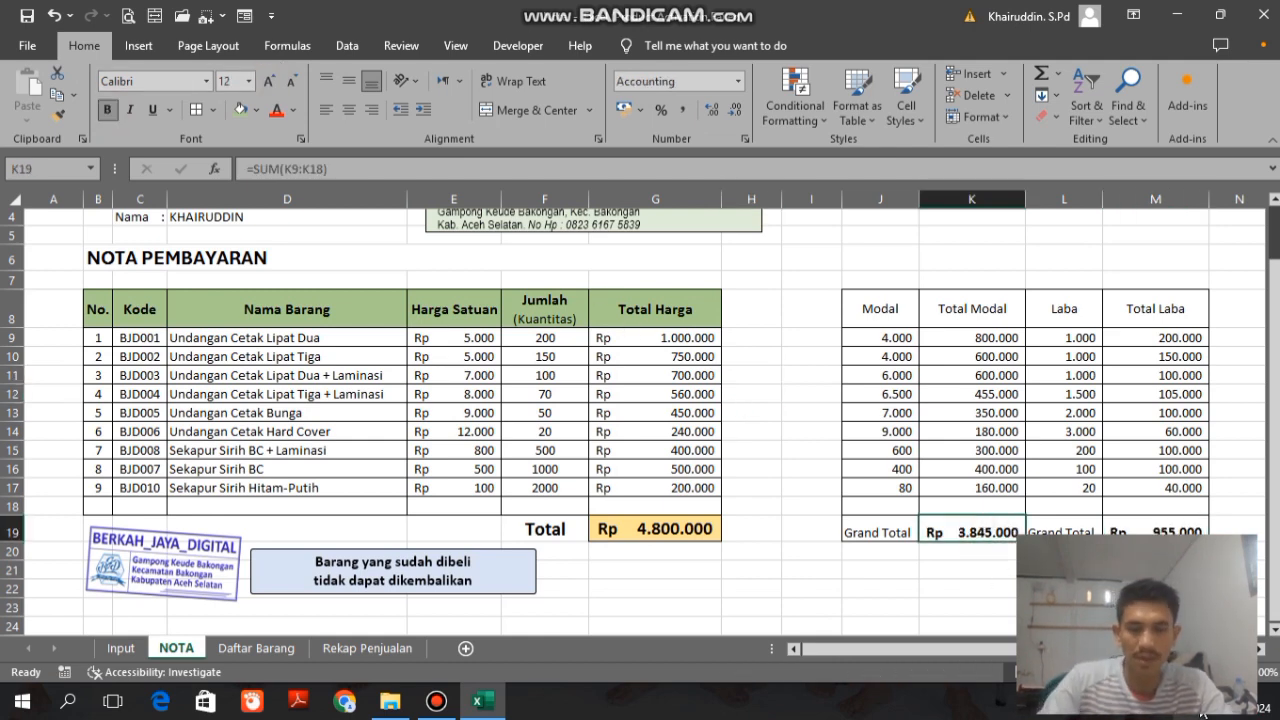
key(ctrl+c)
key(Down)
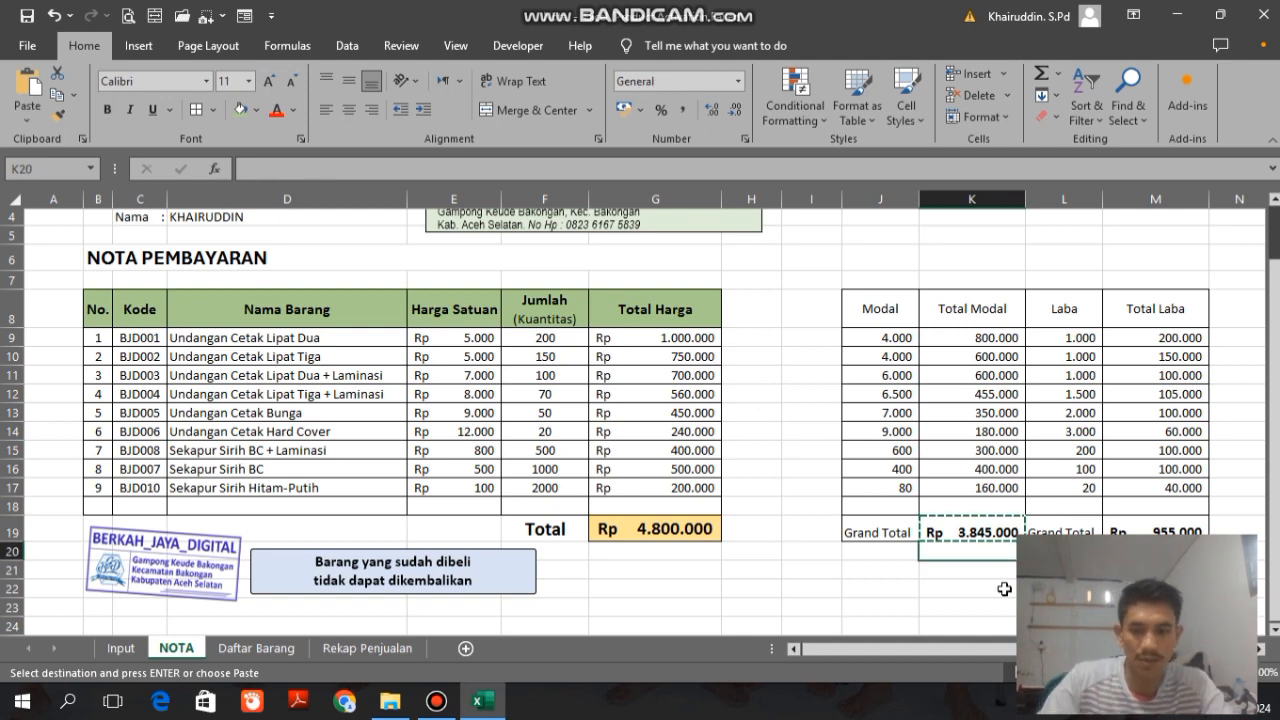
double_click(974, 530)
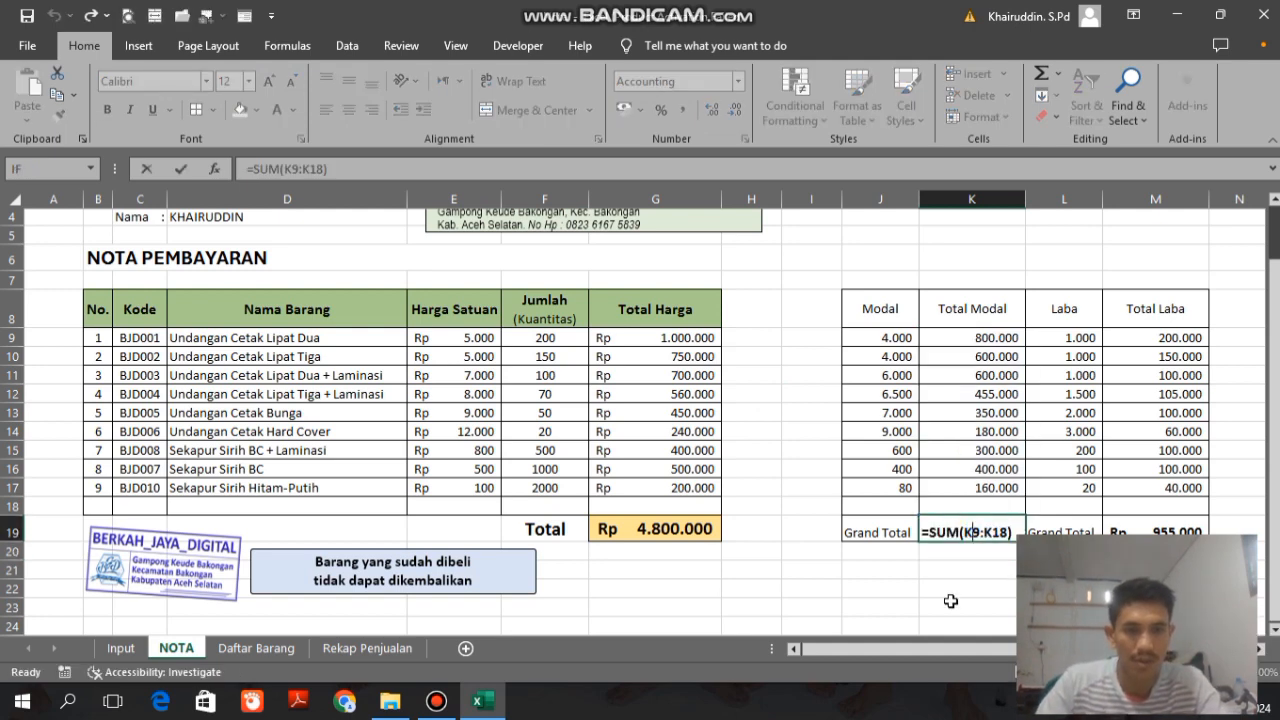
key(Return)
click(970, 533)
key(Down)
key(Down)
key(Down)
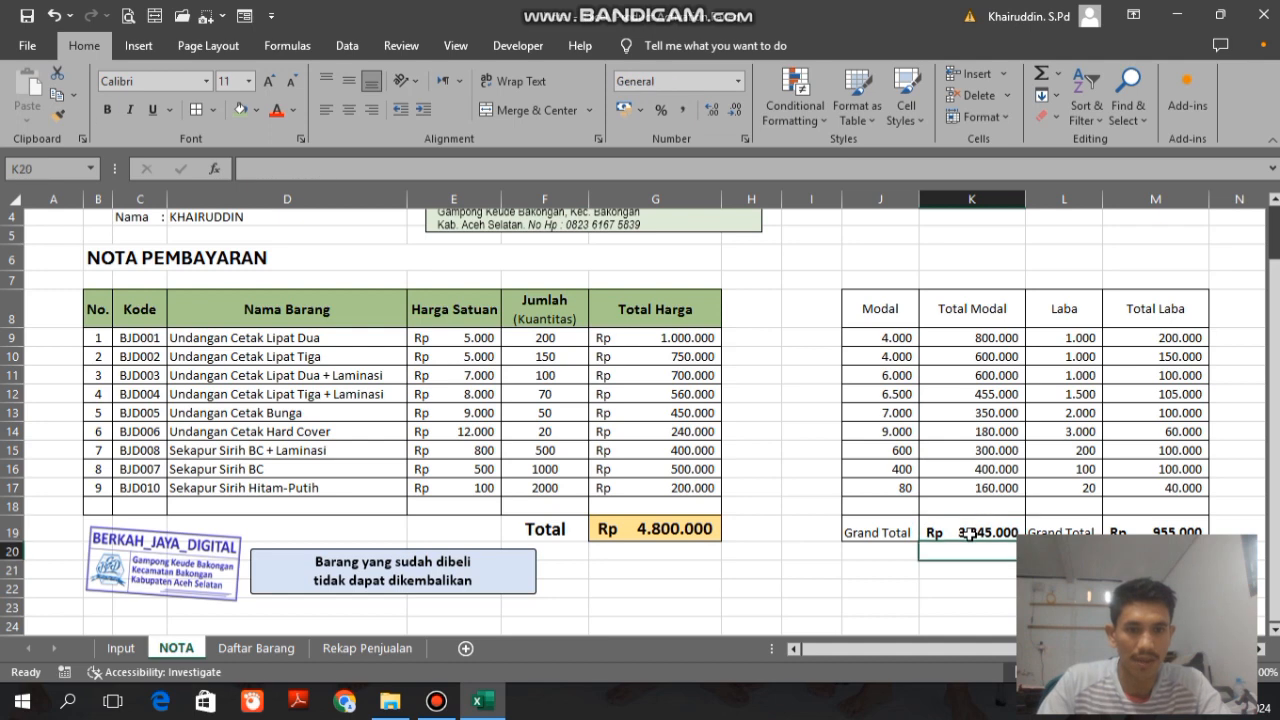
key(Up)
key(Up)
key(Down)
key(Up)
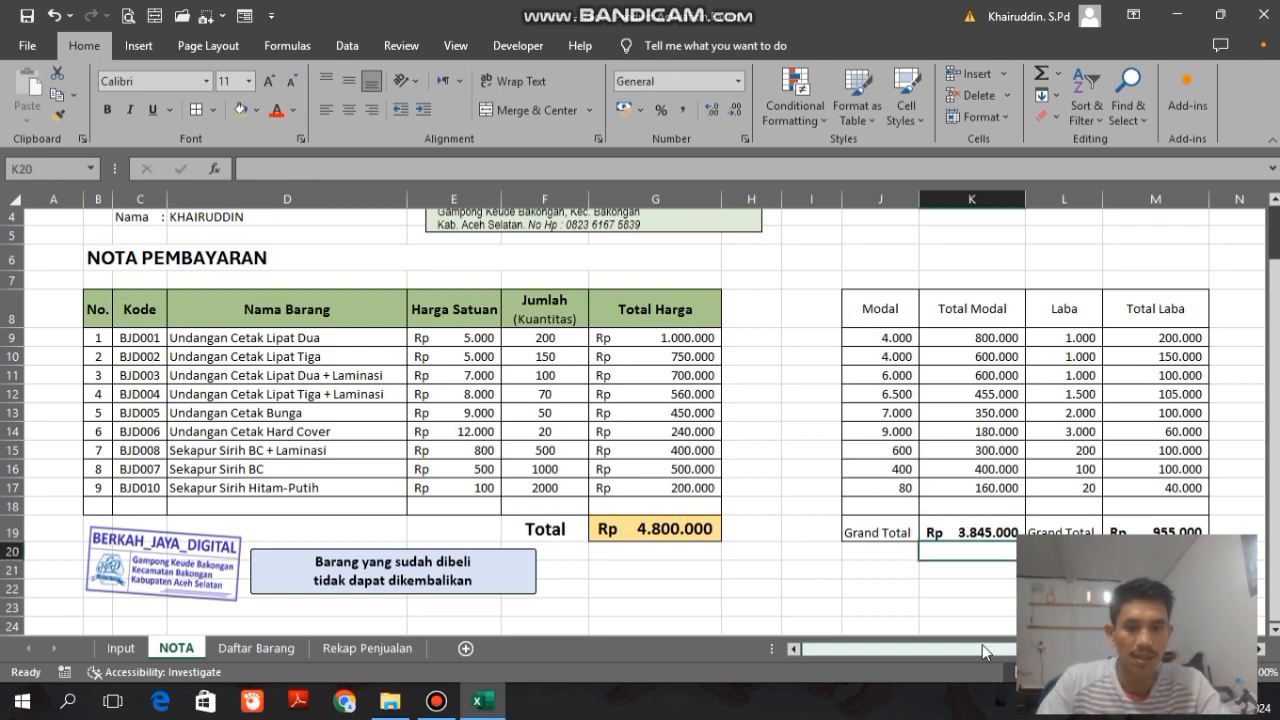
Step: Link the cells below the grand totals to them, with =K19 in K20 and =M19 in M20
text(=)
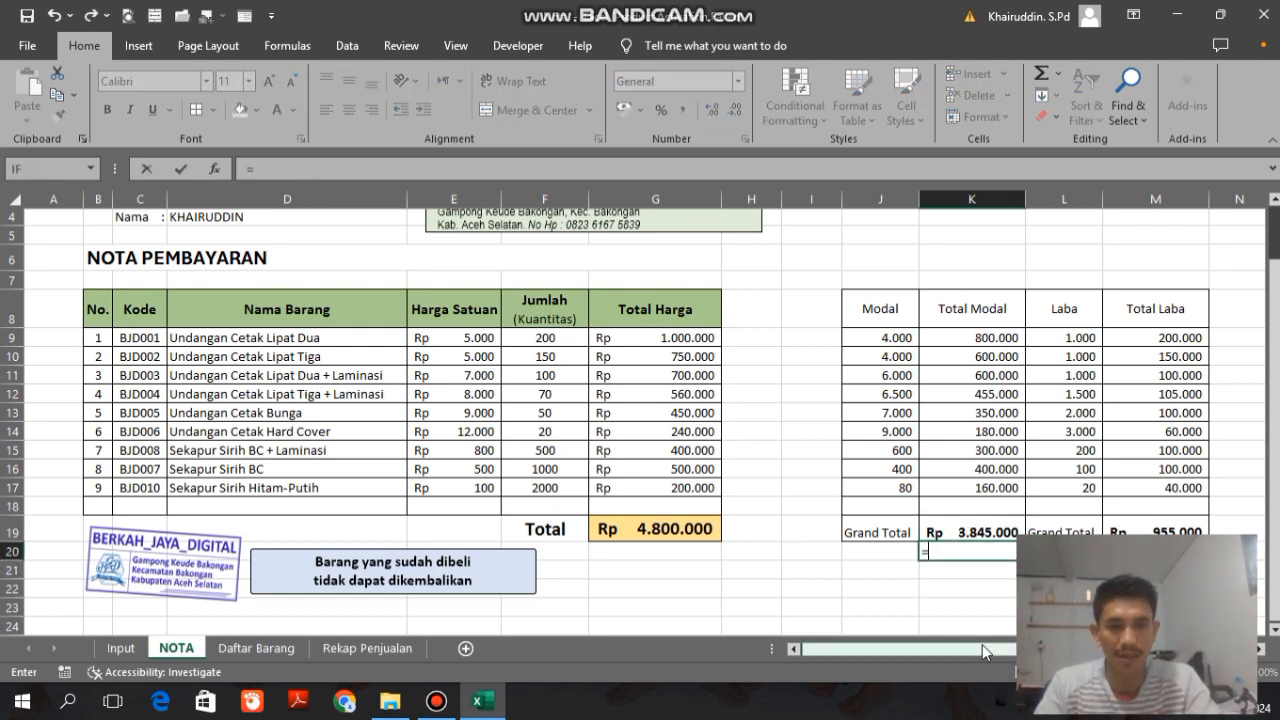
click(964, 533)
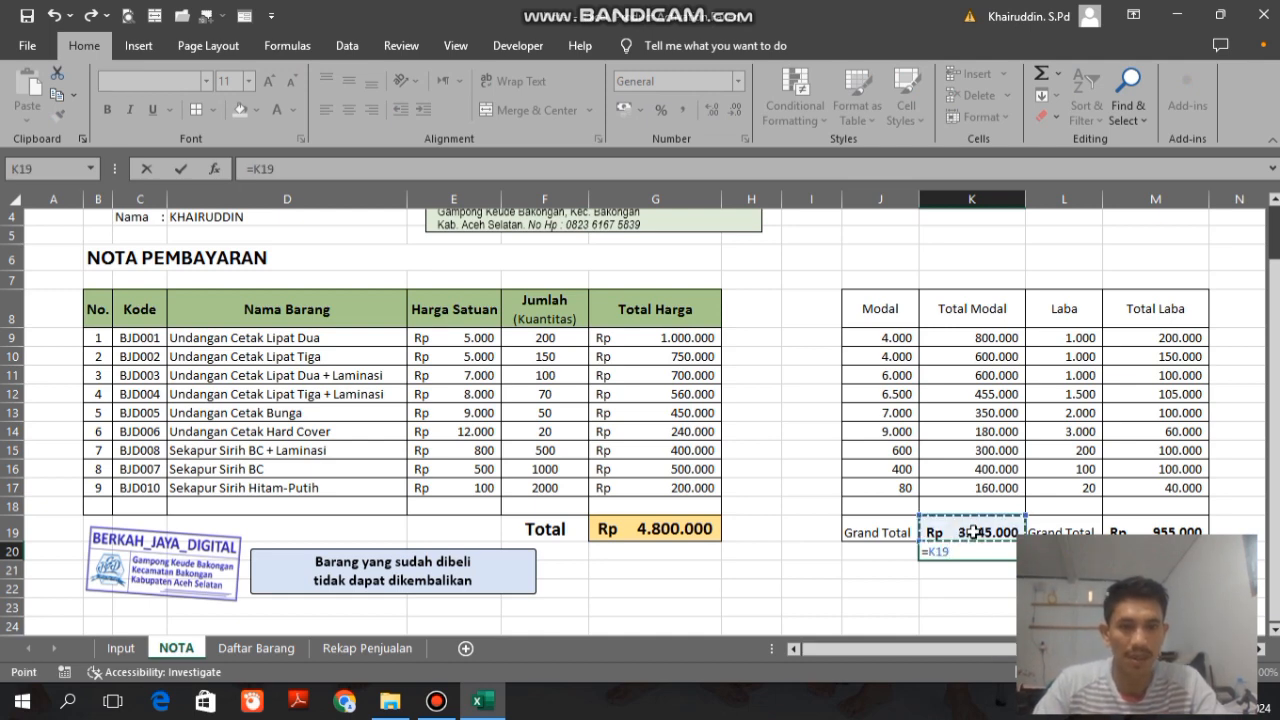
key(Return)
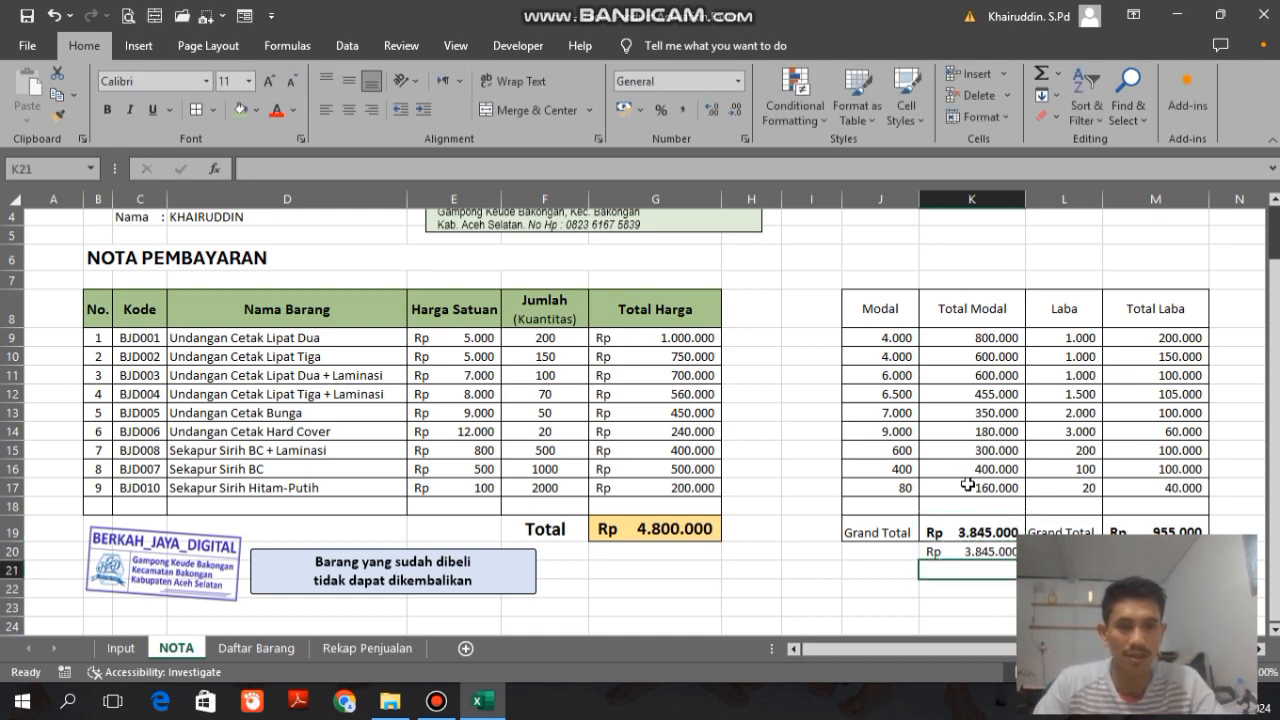
click(1155, 552)
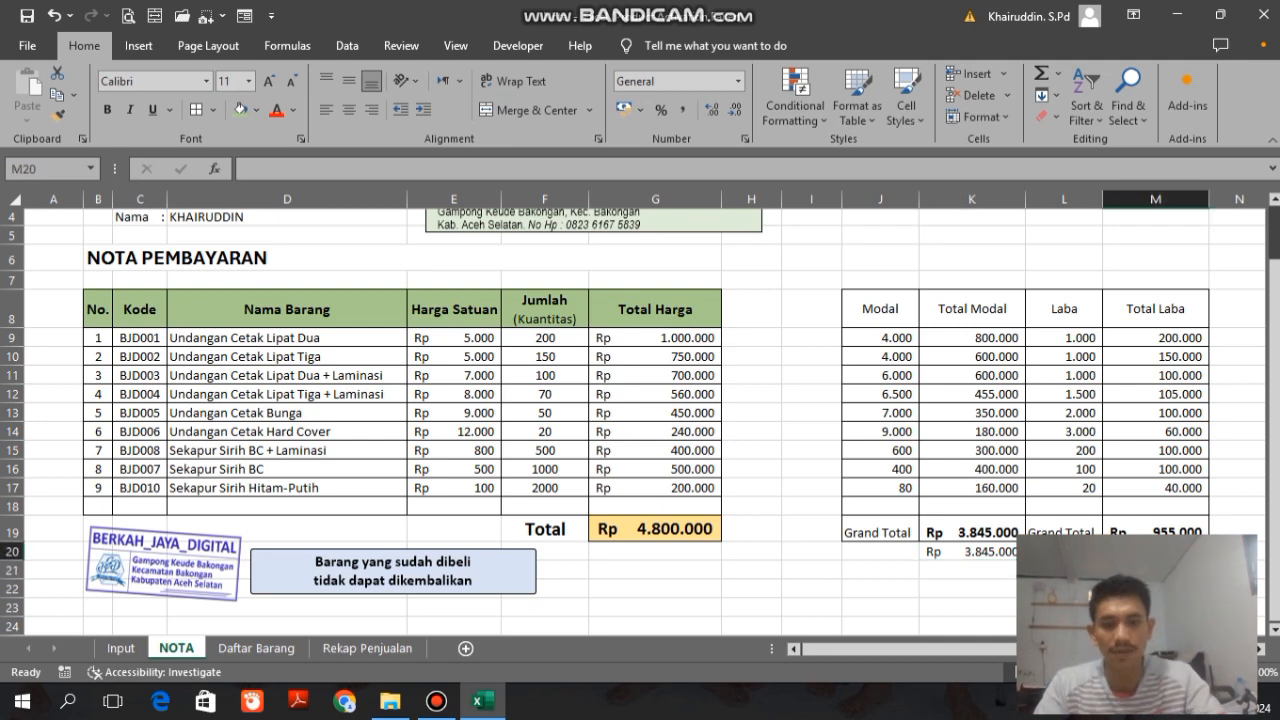
text(=)
click(1123, 531)
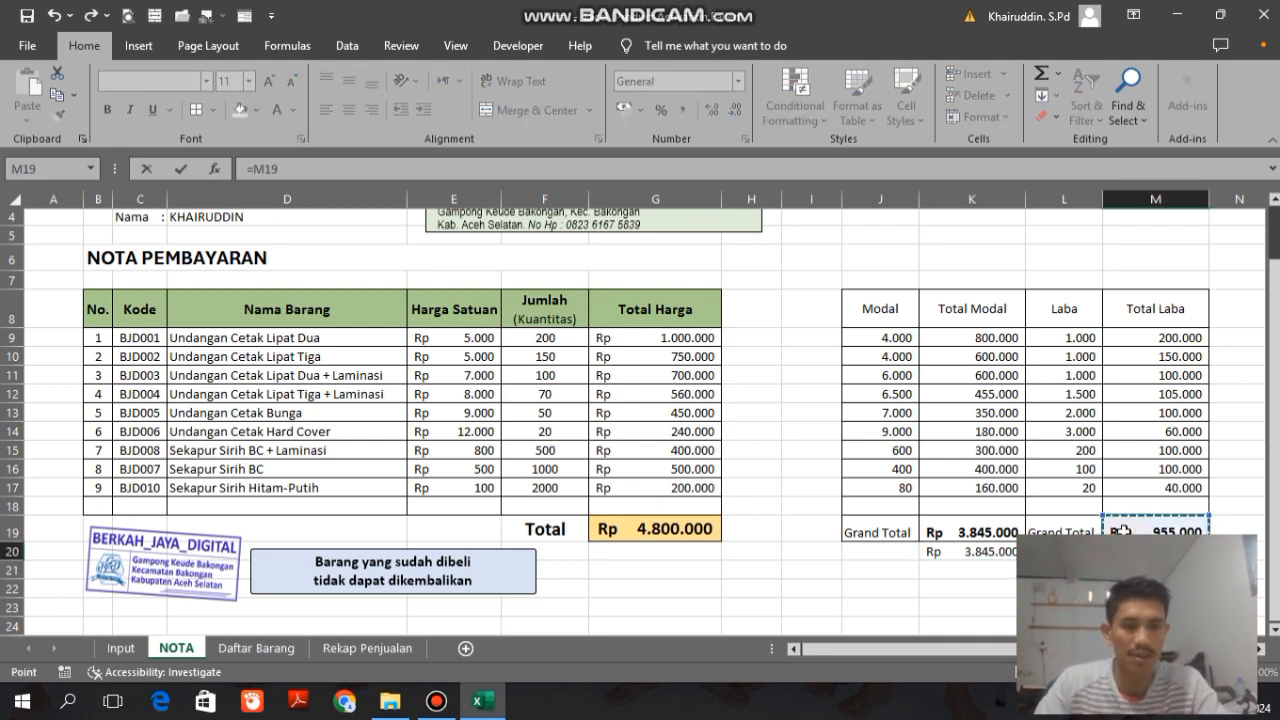
key(Return)
Step: Reduce the font size of the linked totals in K20:M20 to 8
drag(970, 551, 1155, 551)
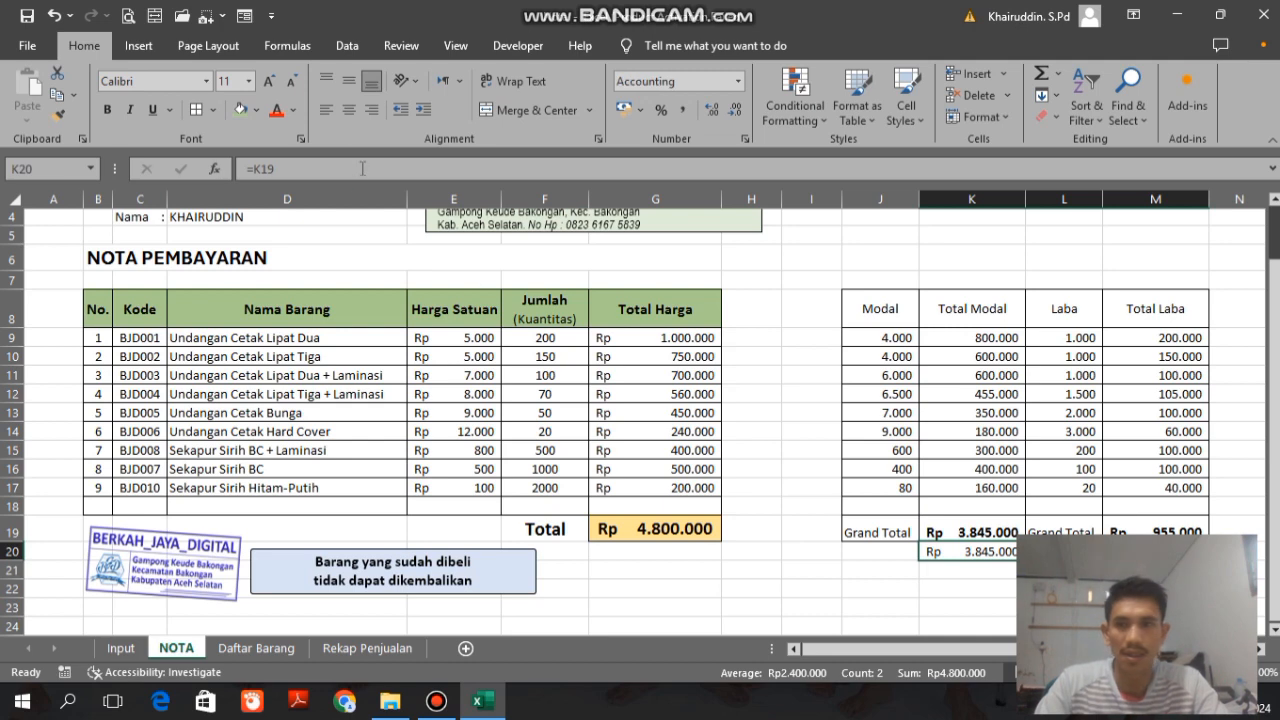
click(300, 86)
click(300, 86)
click(300, 86)
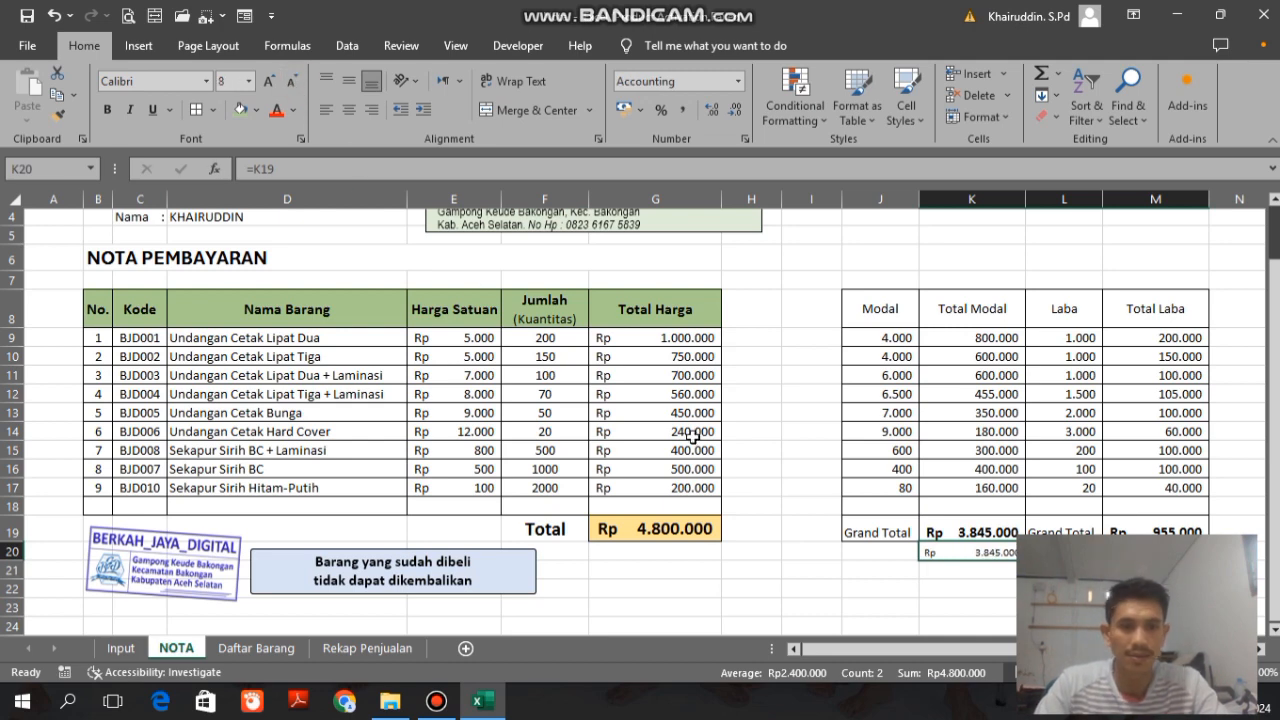
key(Down)
key(Down)
key(Down)
key(Down)
key(Down)
key(Up)
key(Up)
key(Up)
key(Up)
key(Up)
key(Up)
key(Up)
key(Up)
key(Up)
key(Up)
key(Up)
key(Up)
key(Up)
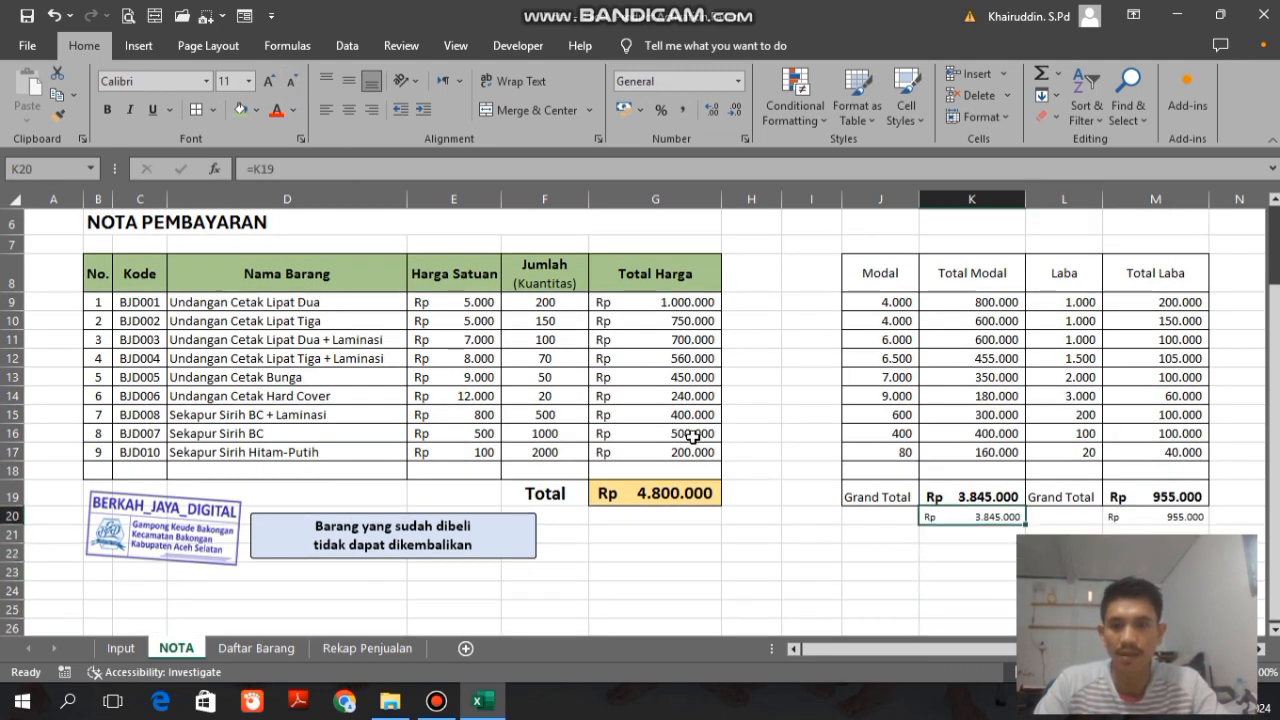
key(Up)
key(Up)
key(Up)
key(Up)
key(Up)
key(Up)
key(Up)
key(Up)
key(Up)
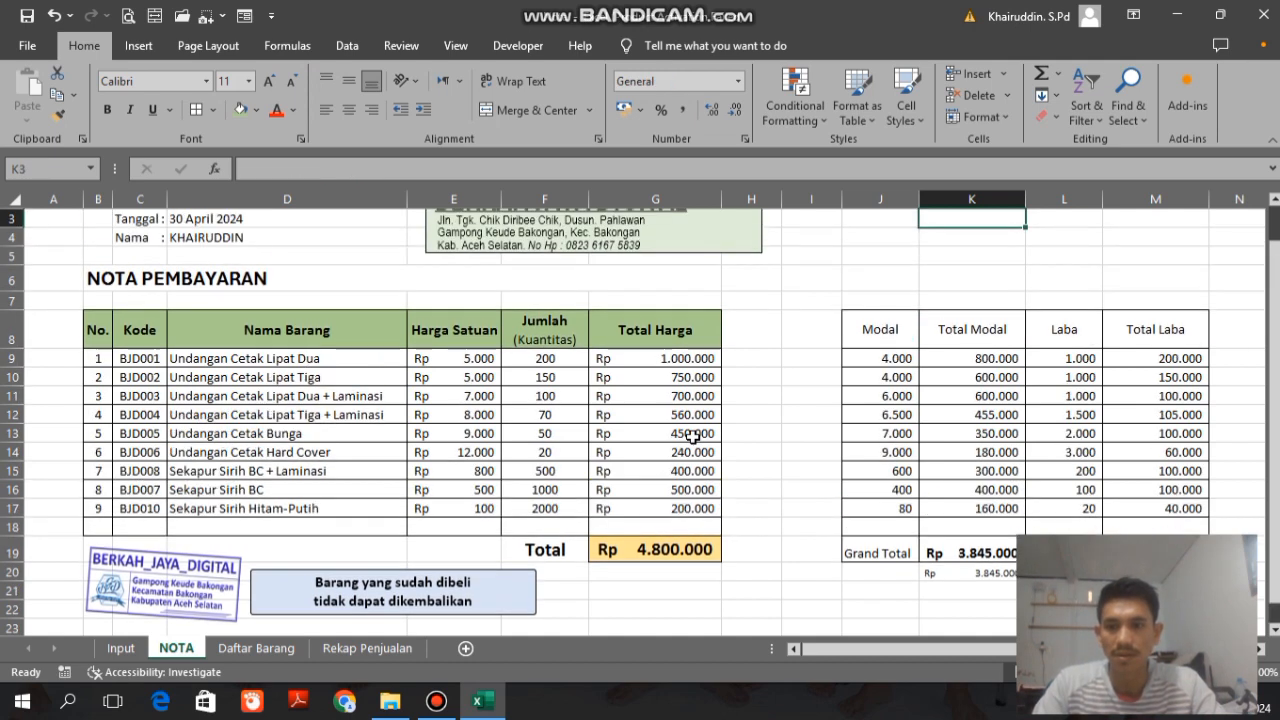
Step: Slightly reduce the height of the stamp picture below the NOTA table
click(192, 576)
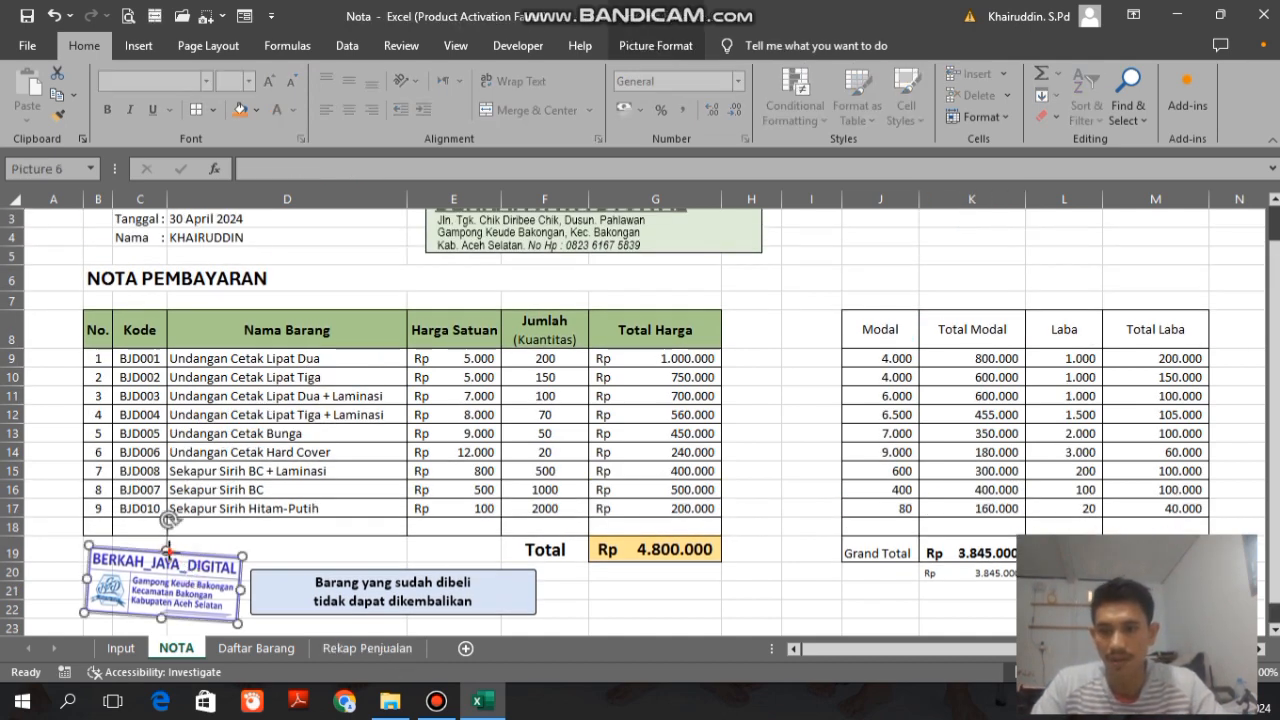
drag(168, 550, 168, 555)
click(300, 582)
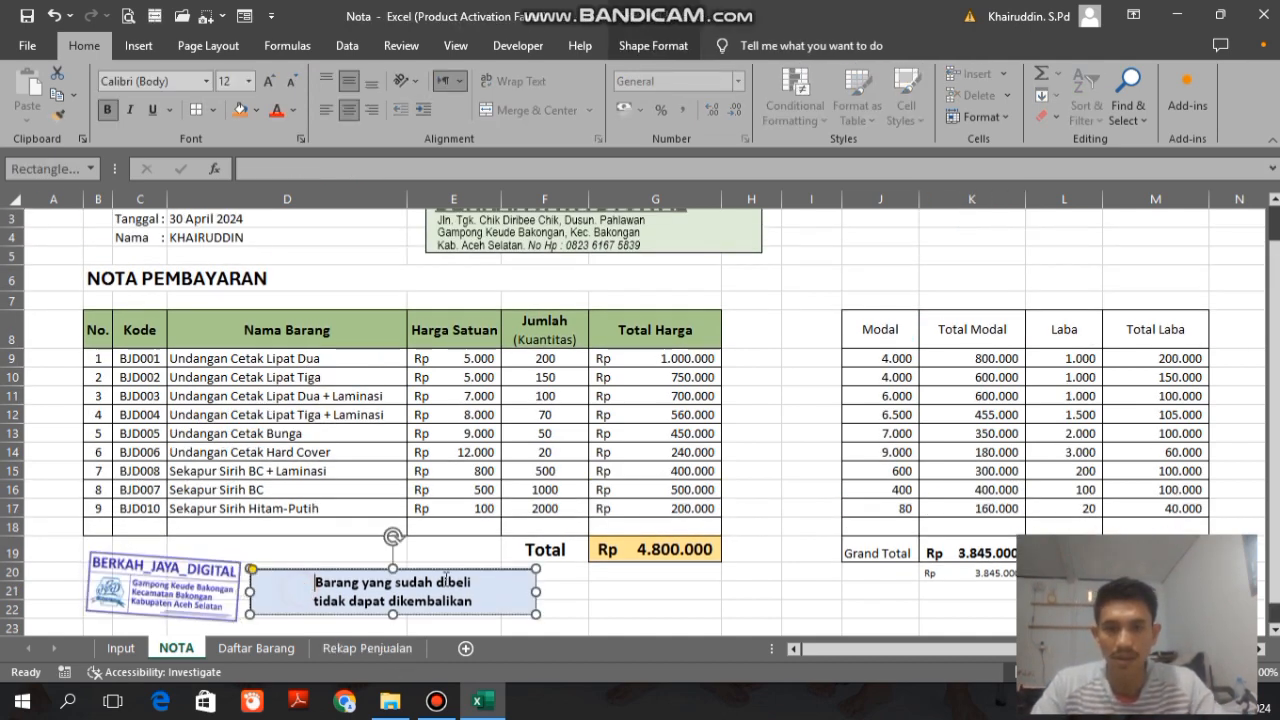
click(618, 600)
Step: Show the NOTA sheet in Page Break Preview and pull the print boundaries in to the edge of column G
ctrl+scroll(618, 600, down, 2)
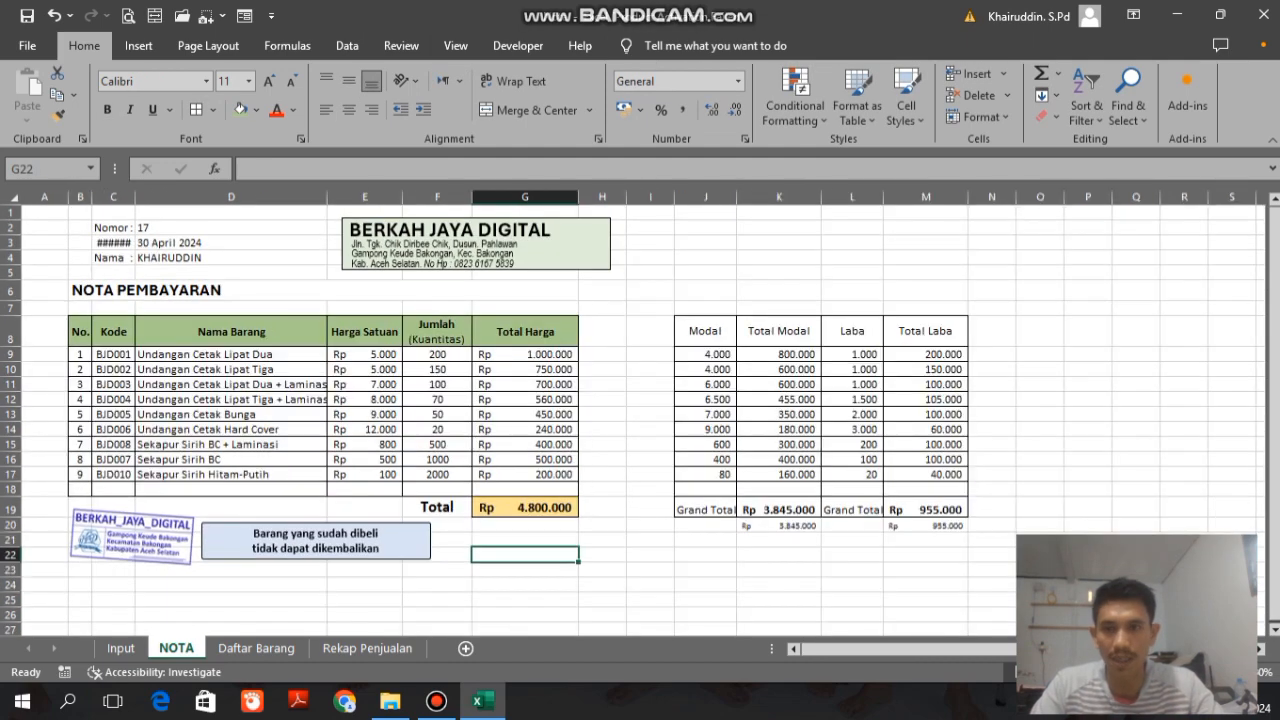
click(459, 47)
click(81, 88)
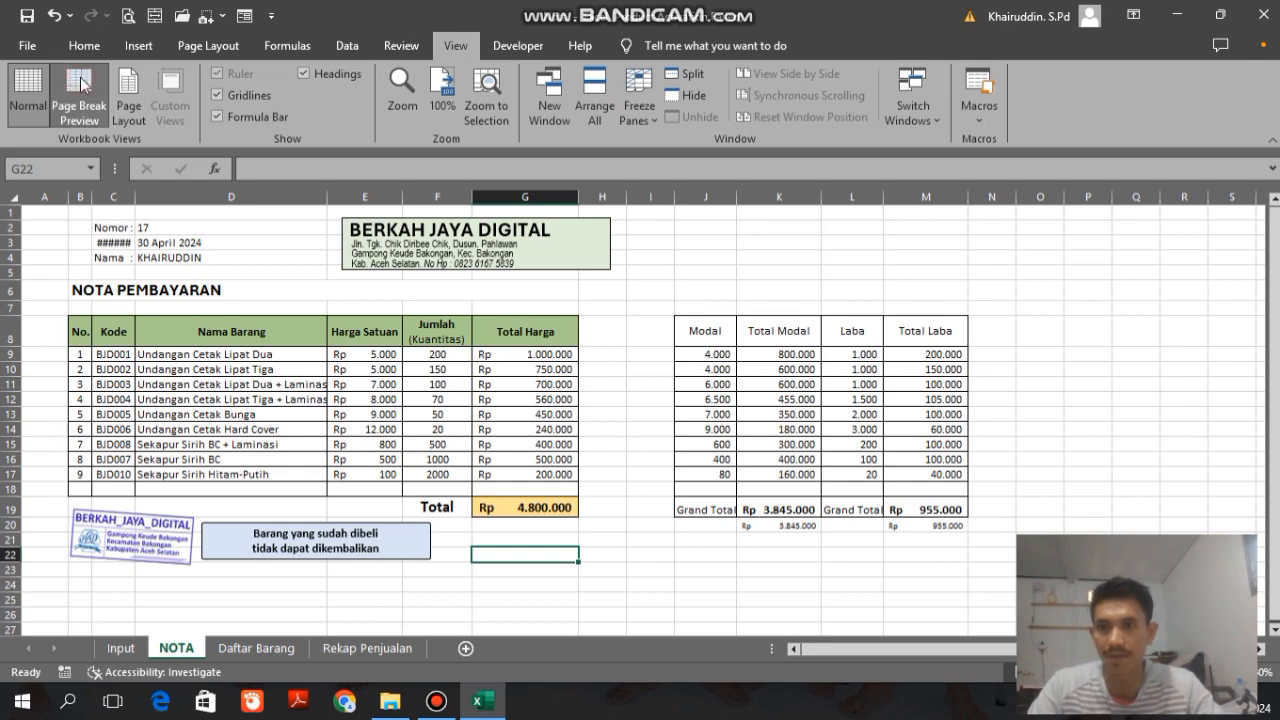
ctrl+scroll(620, 360, up, 2)
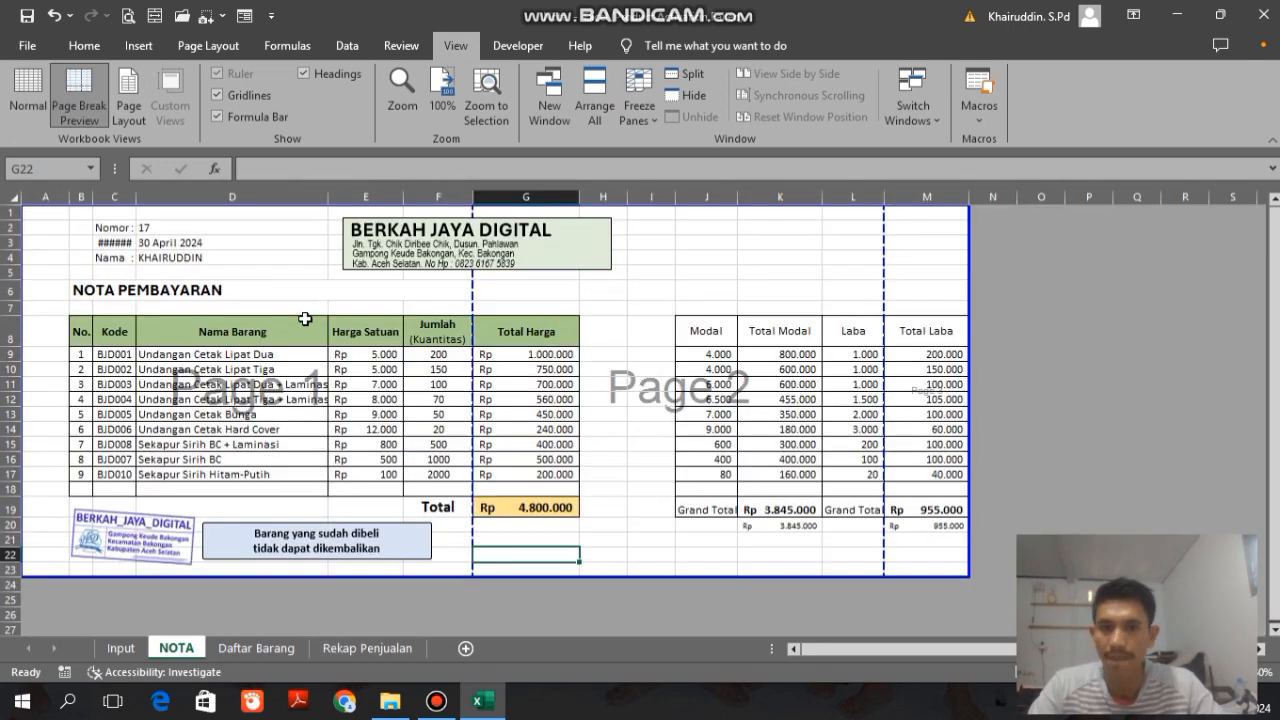
drag(821, 358, 581, 358)
drag(968, 314, 580, 312)
drag(472, 311, 579, 311)
Step: Set B1:G23 as the print area and extend its lower boundary through row 26
click(209, 46)
drag(77, 211, 526, 576)
click(302, 105)
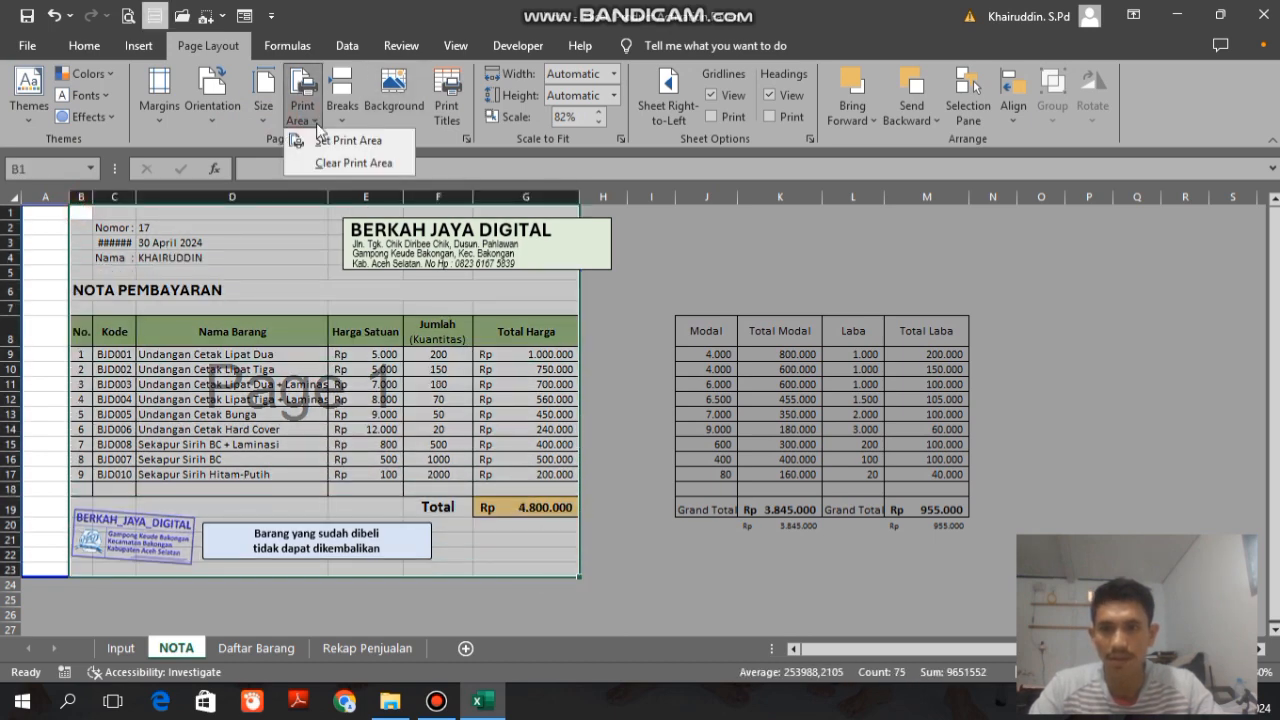
click(337, 136)
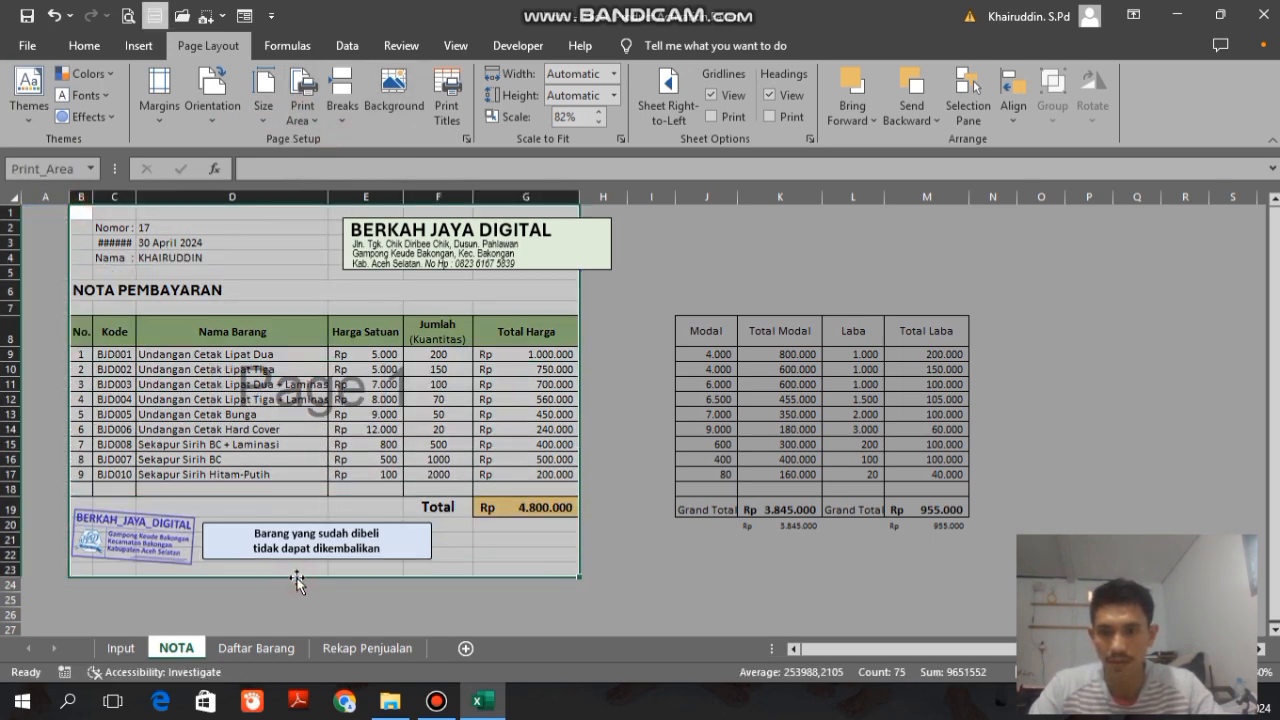
drag(297, 580, 462, 621)
click(791, 599)
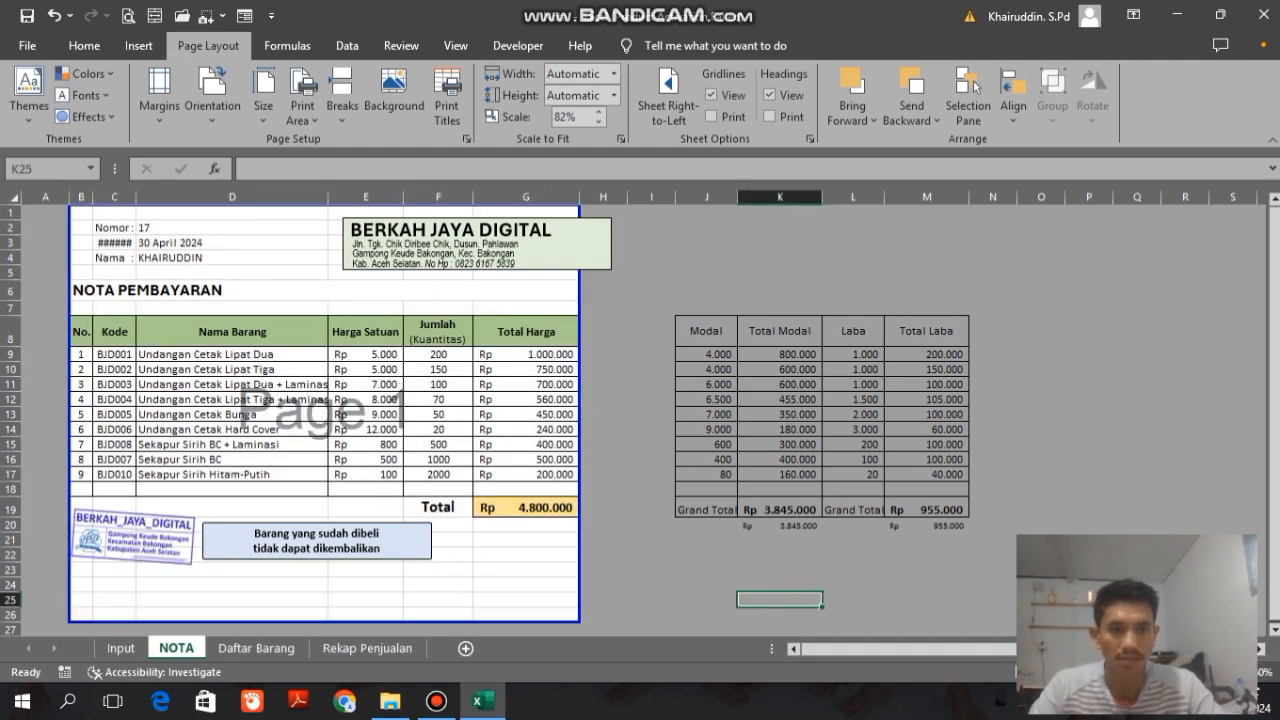
Step: Narrow the company name and address text boxes of the letterhead so they end inside column G
scroll(791, 599, up, 2)
drag(1273, 535, 1273, 450)
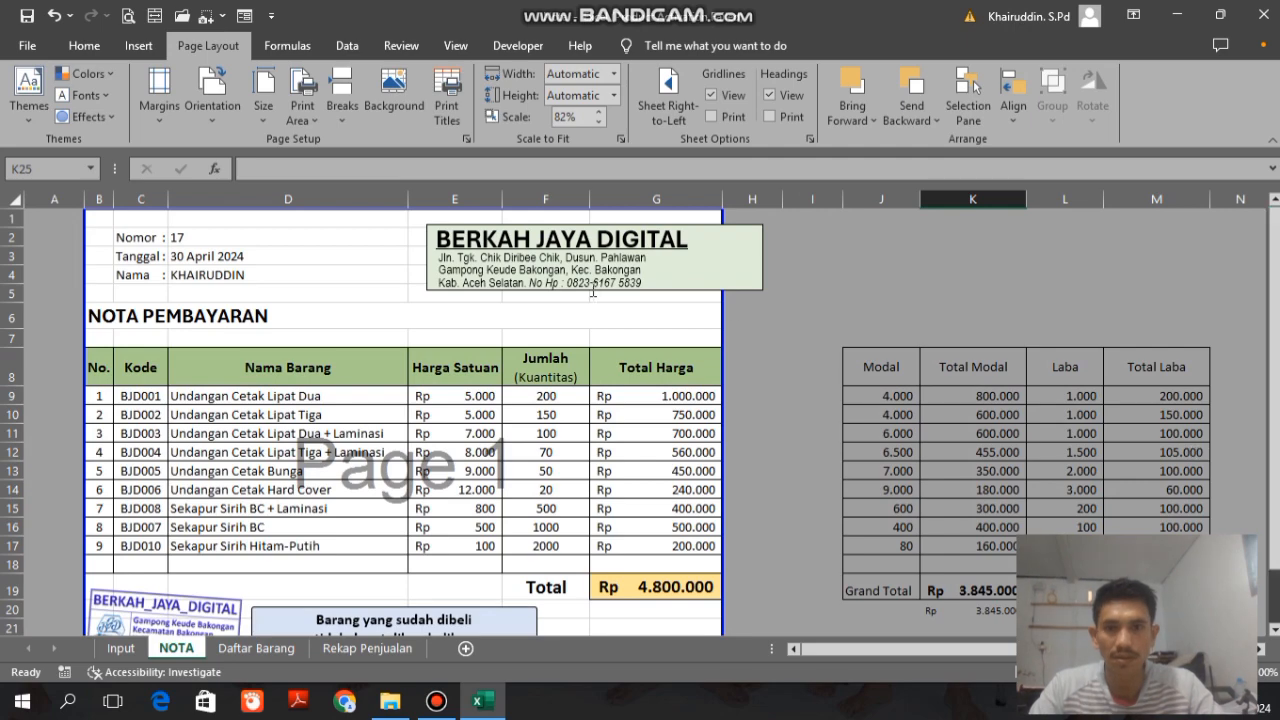
click(588, 286)
shift+click(571, 260)
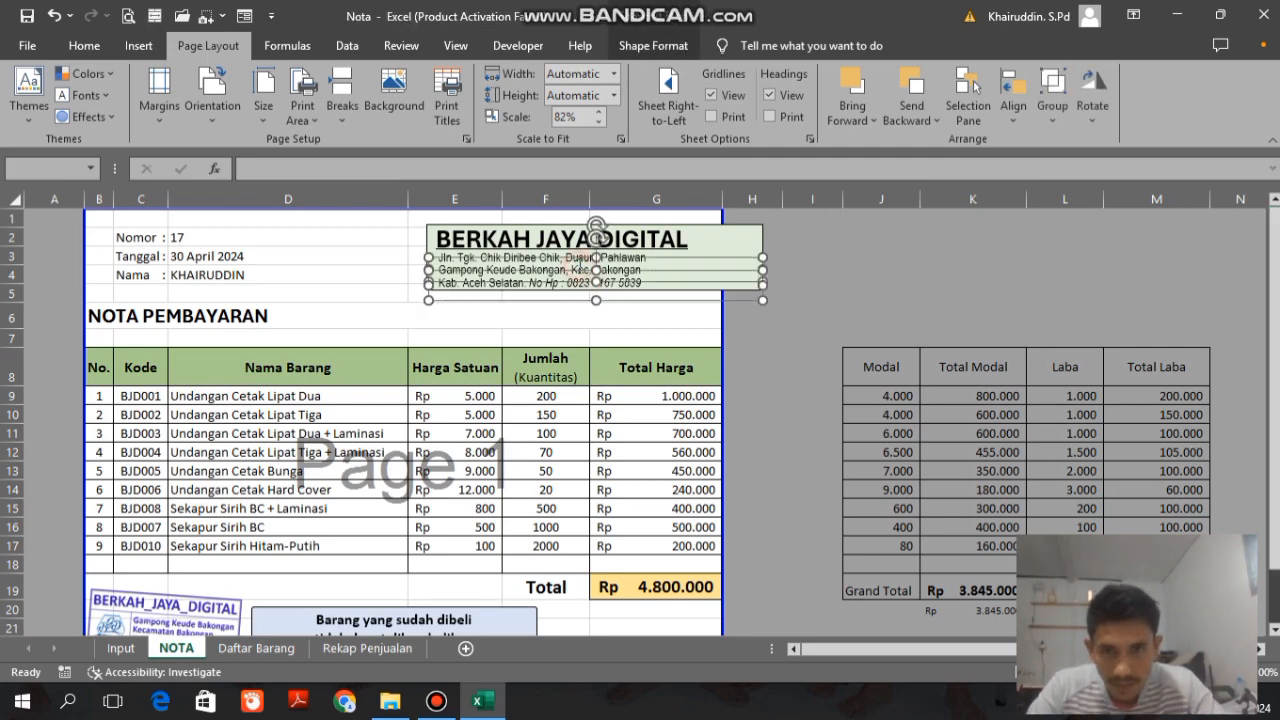
shift+click(573, 260)
scroll(573, 260, up, 3)
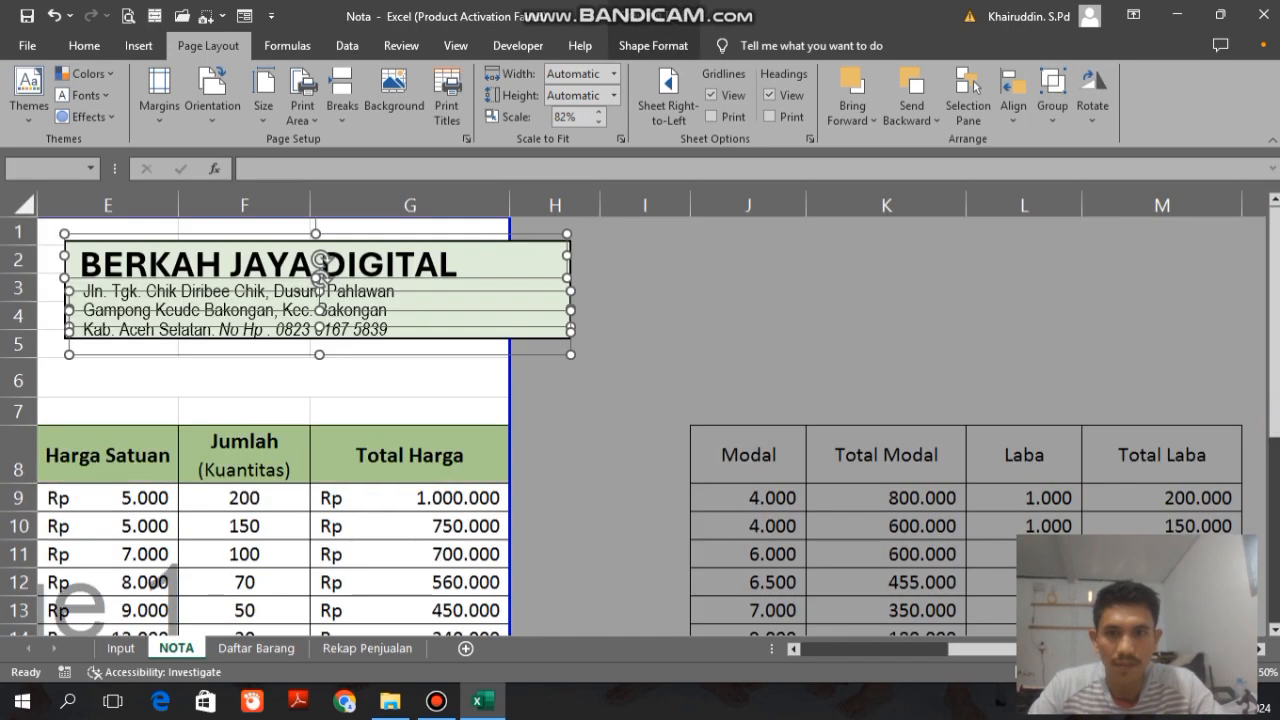
drag(567, 257, 497, 257)
key(ctrl+x)
click(363, 277)
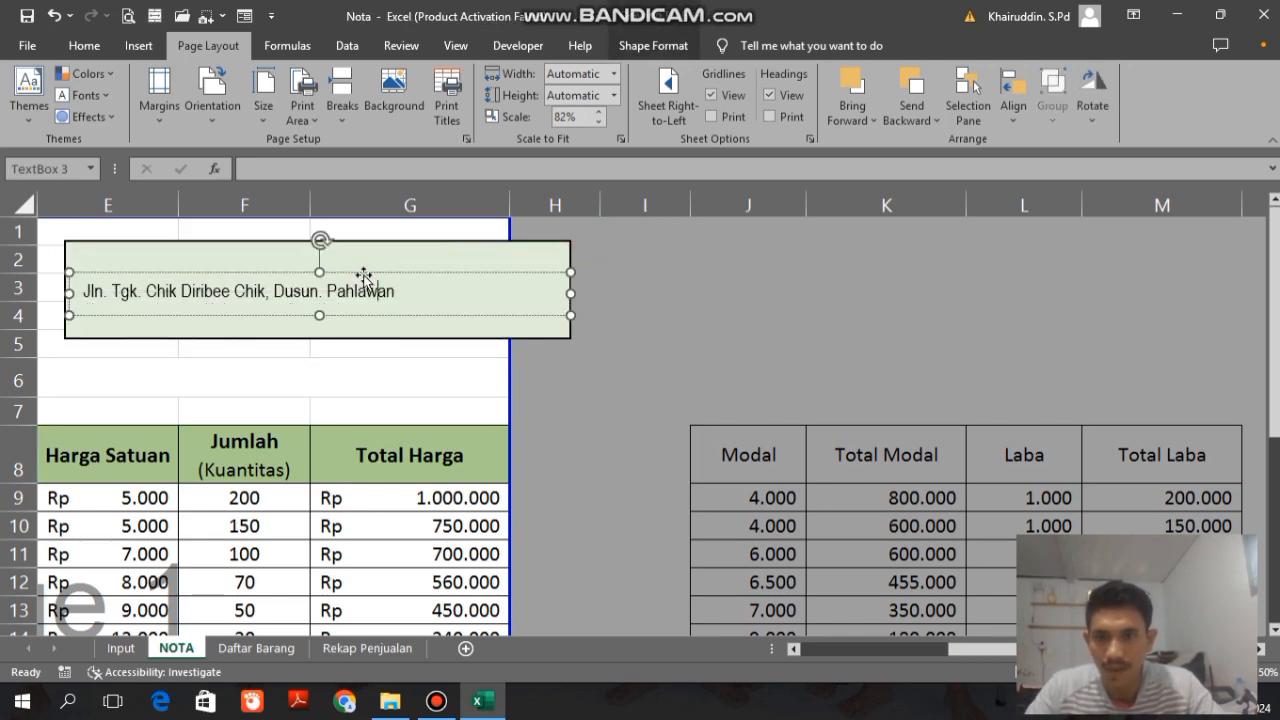
click(782, 316)
key(ctrl+v)
key(ctrl+z)
key(ctrl+z)
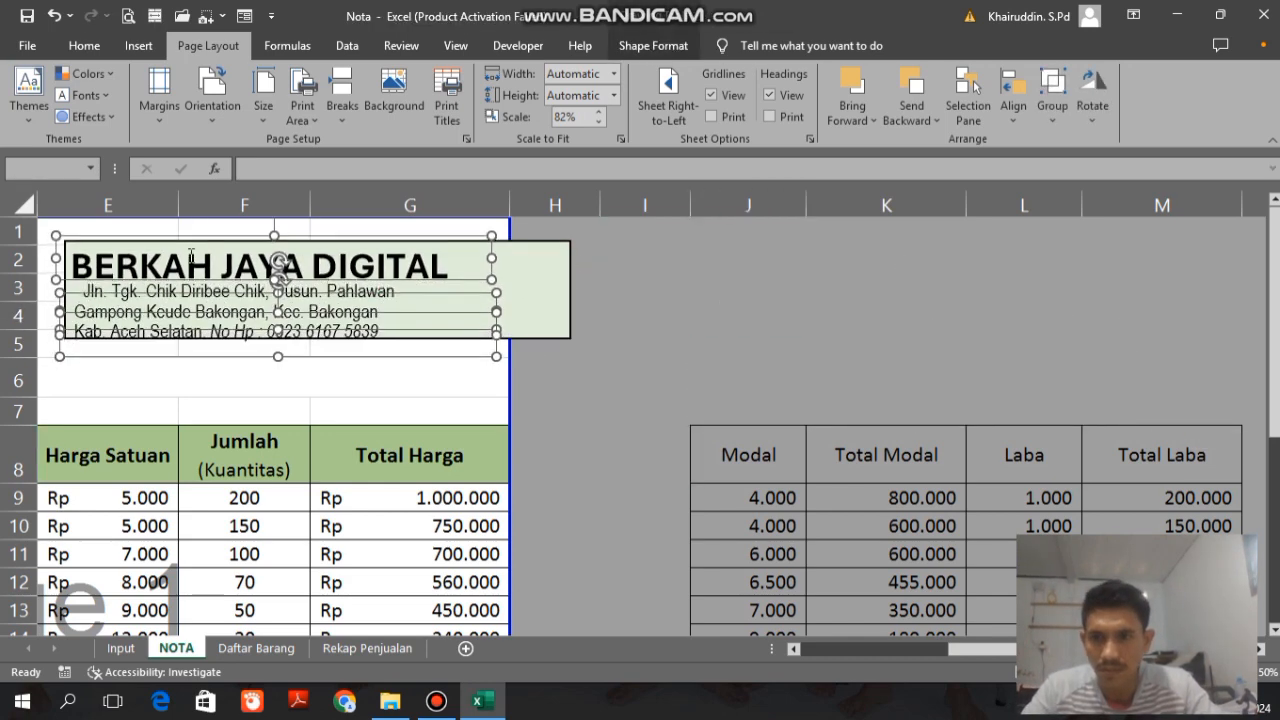
click(557, 413)
Step: Nudge the letterhead's lower address lines downwards to widen the spacing between the lines
click(357, 268)
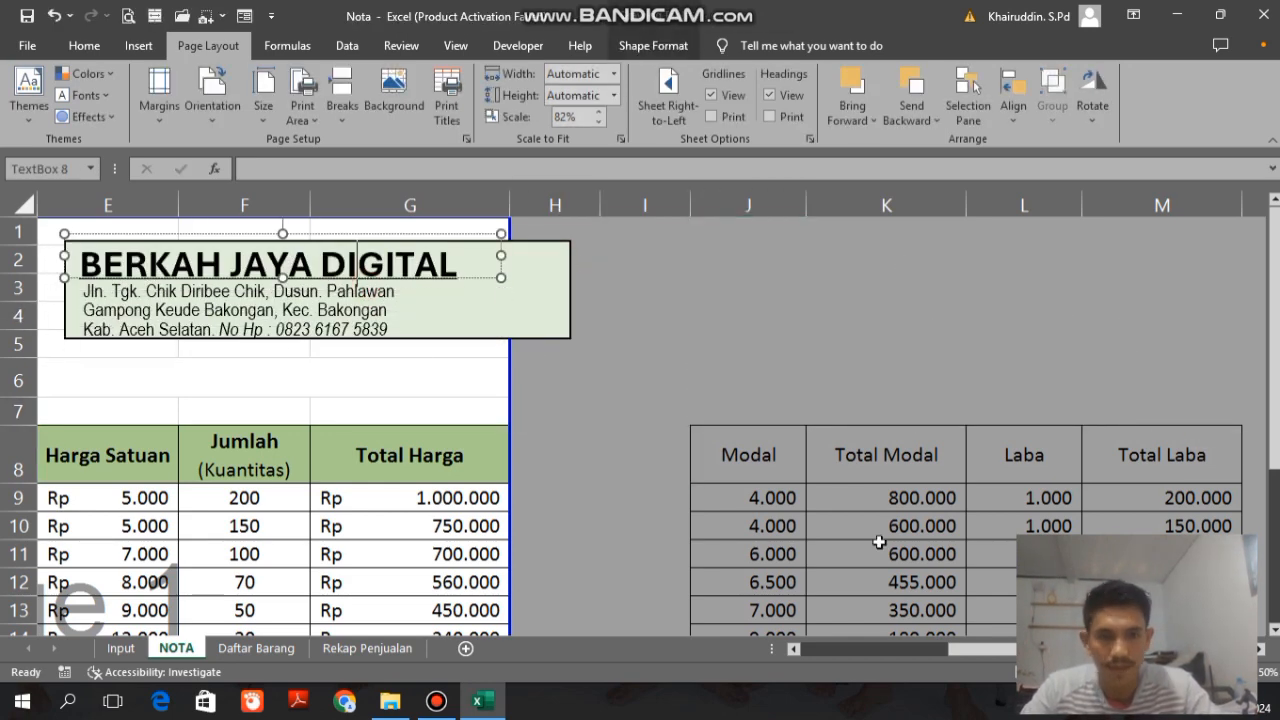
click(1214, 672)
click(694, 467)
ctrl+click(689, 431)
ctrl+click(684, 388)
key(Down)
key(Down)
ctrl+click(654, 370)
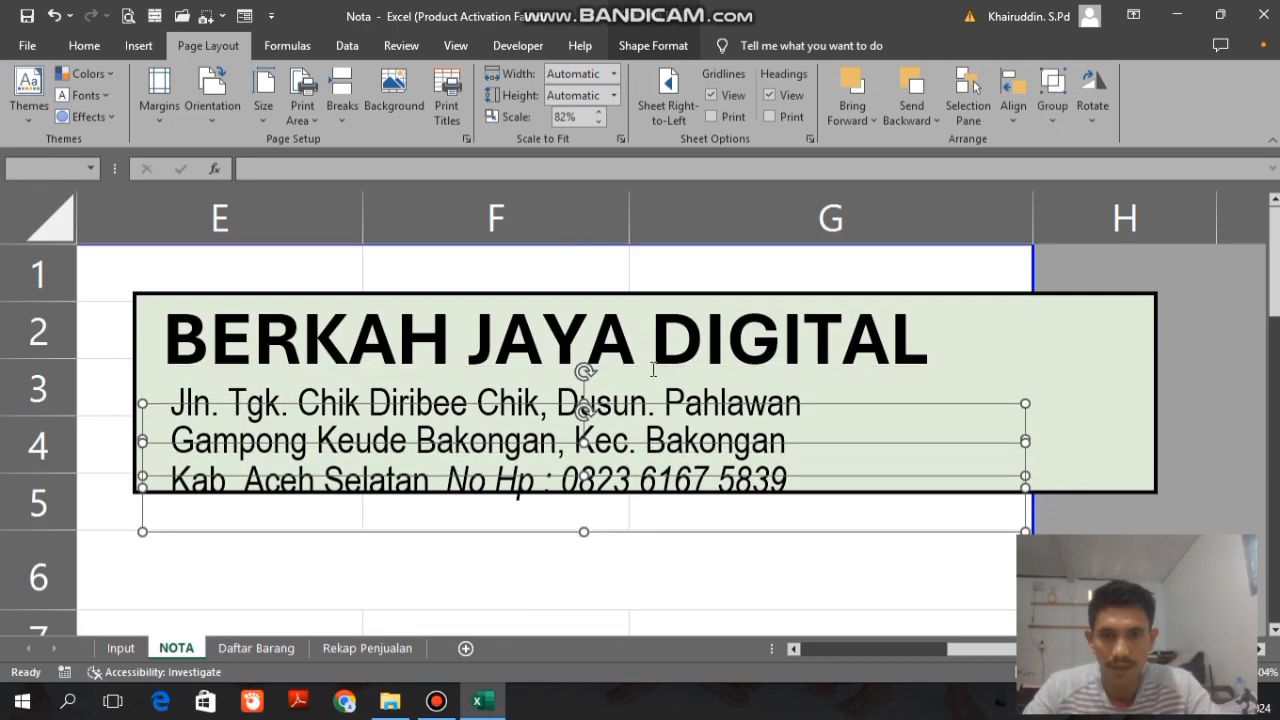
key(Down)
key(Down)
key(Down)
ctrl+click(1023, 413)
key(Down)
key(Down)
ctrl+click(1137, 394)
key(Down)
key(Down)
ctrl+click(1137, 394)
key(Down)
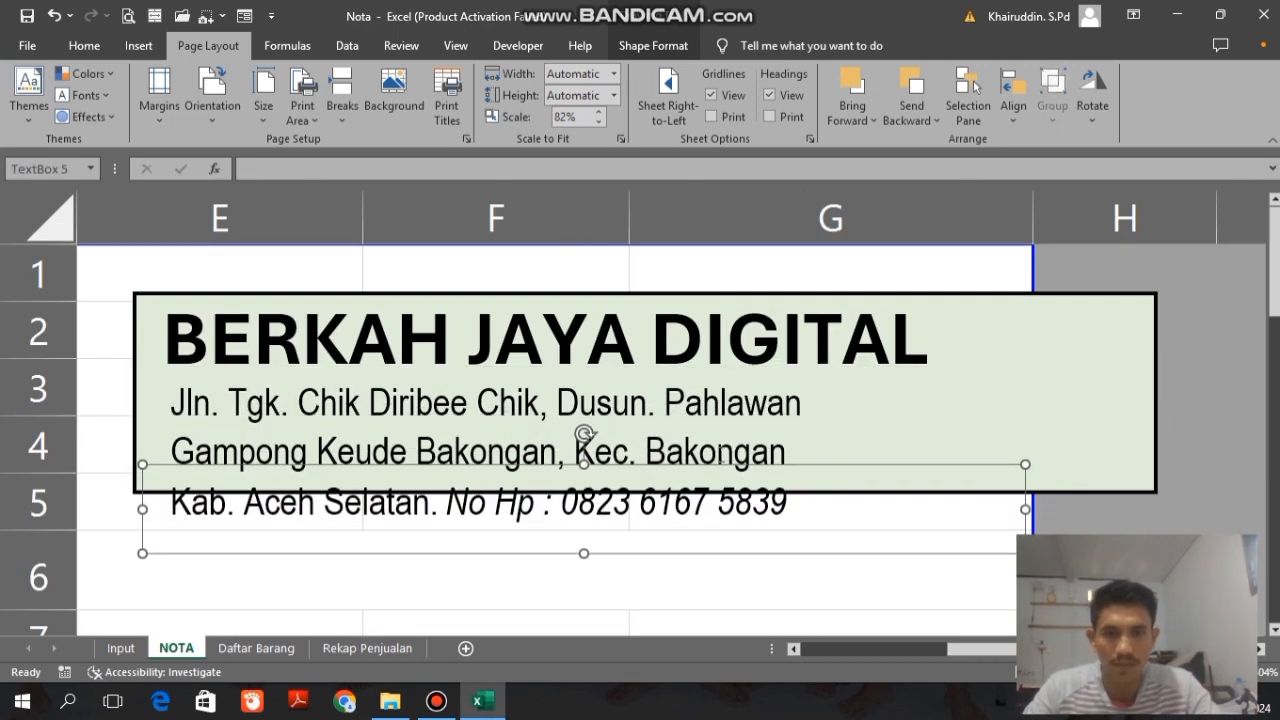
Step: Narrow the text boxes of the letterhead's two lower address lines closer to their text
ctrl+click(716, 446)
ctrl+click(716, 393)
drag(1027, 458, 886, 452)
click(797, 376)
click(788, 345)
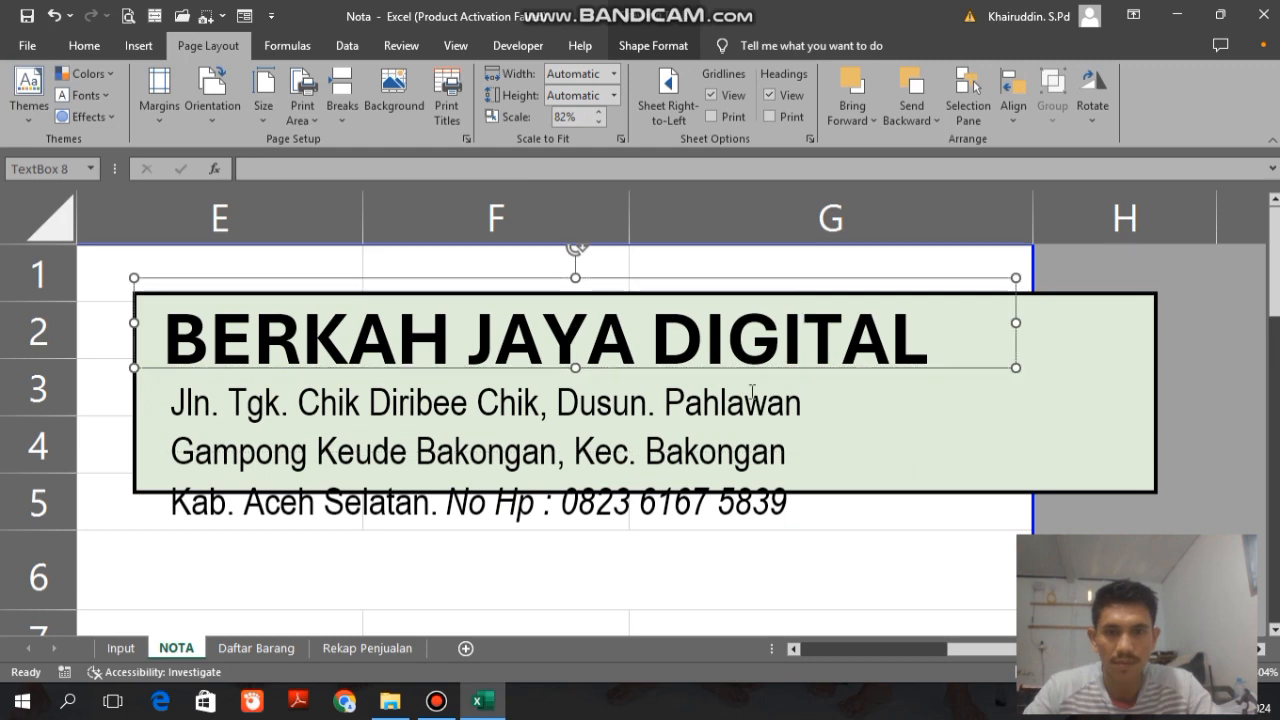
ctrl+click(754, 391)
key(ctrl+x)
click(671, 506)
click(760, 450)
Step: Resize the green letterhead rectangle to about 7.48 cm wide and 2.64 cm high, fitting it around the text
drag(1156, 393, 922, 399)
drag(528, 492, 523, 578)
key(ctrl+v)
key(ctrl+x)
click(525, 520)
drag(922, 435, 945, 437)
Step: Nudge the letterhead text boxes together slightly down and to the left within the green rectangle
key(ctrl+v)
key(Down)
key(Left)
key(Left)
scroll(944, 436, down, 14)
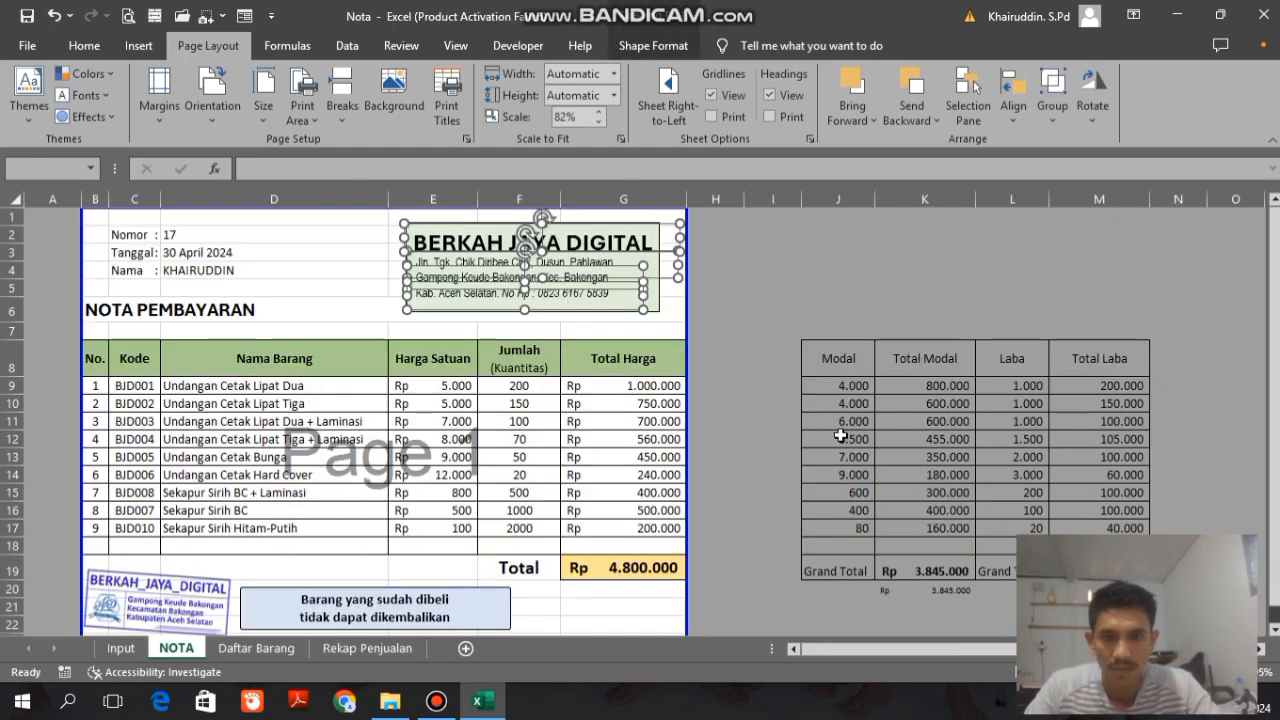
Step: Set the outline weight of the green letterhead rectangle to ¾ pt
click(717, 336)
click(656, 306)
click(1234, 672)
click(653, 46)
click(484, 95)
mouse_move(477, 328)
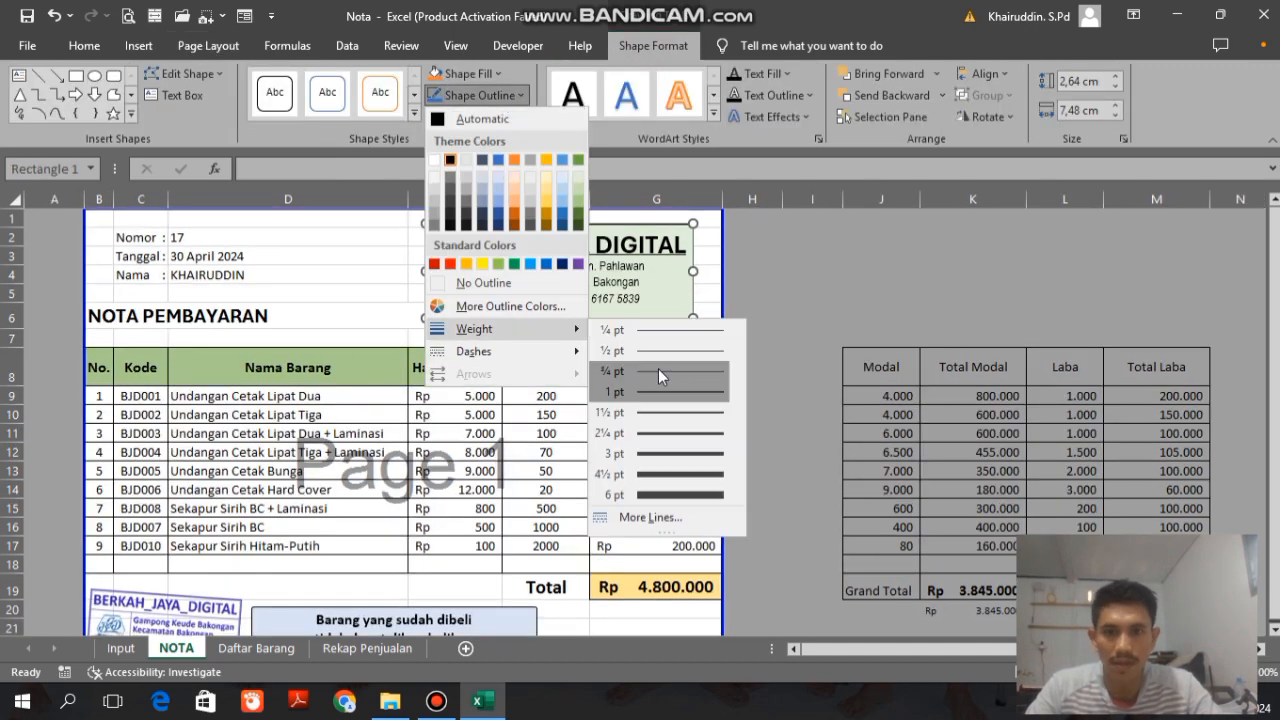
click(659, 370)
Step: Move the address lines and the company name slightly lower inside the green rectangle
click(618, 298)
ctrl+click(611, 279)
key(Down)
ctrl+click(615, 265)
key(Down)
key(Down)
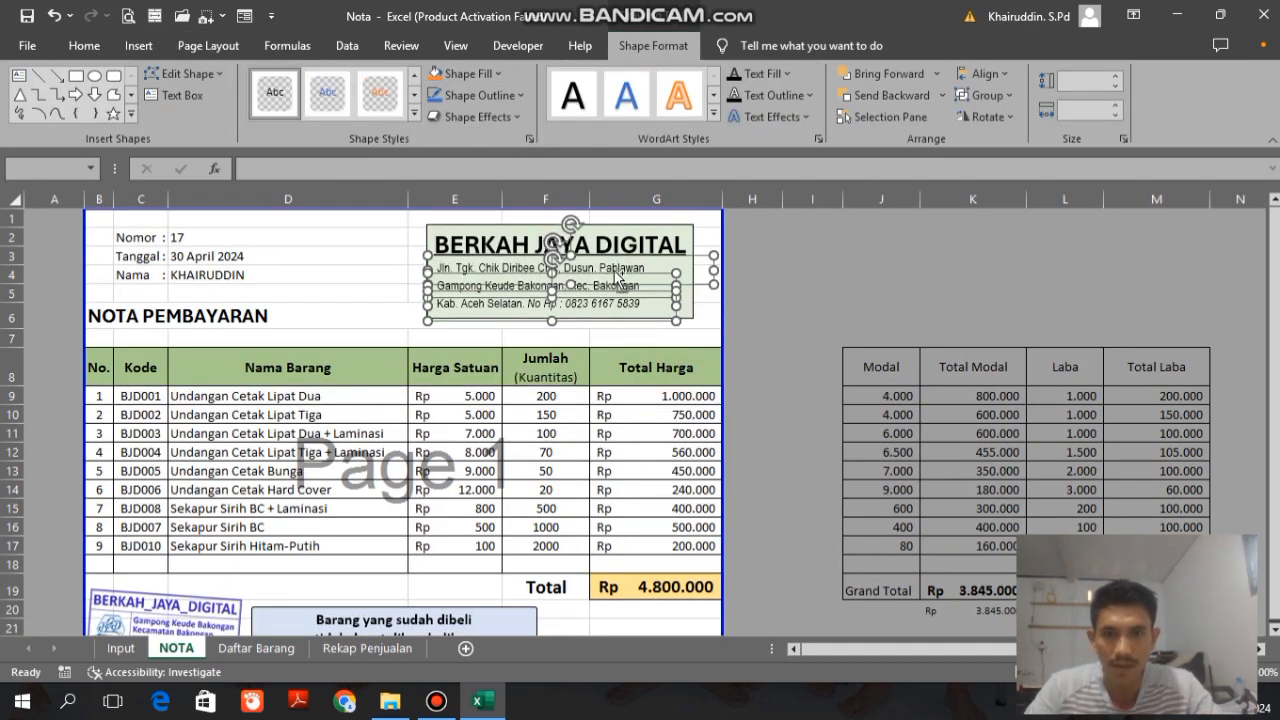
ctrl+click(614, 246)
key(Down)
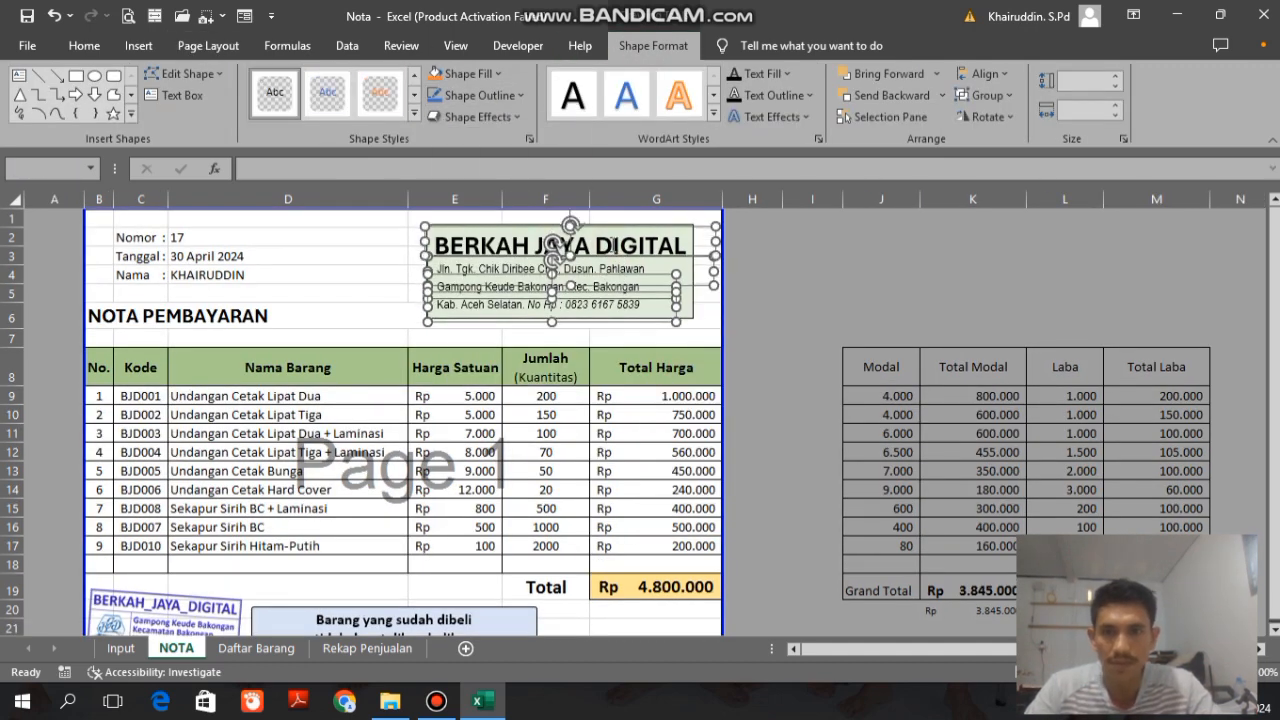
Step: Group the letterhead rectangle with its text boxes and nudge the group slightly left and down
ctrl+click(690, 314)
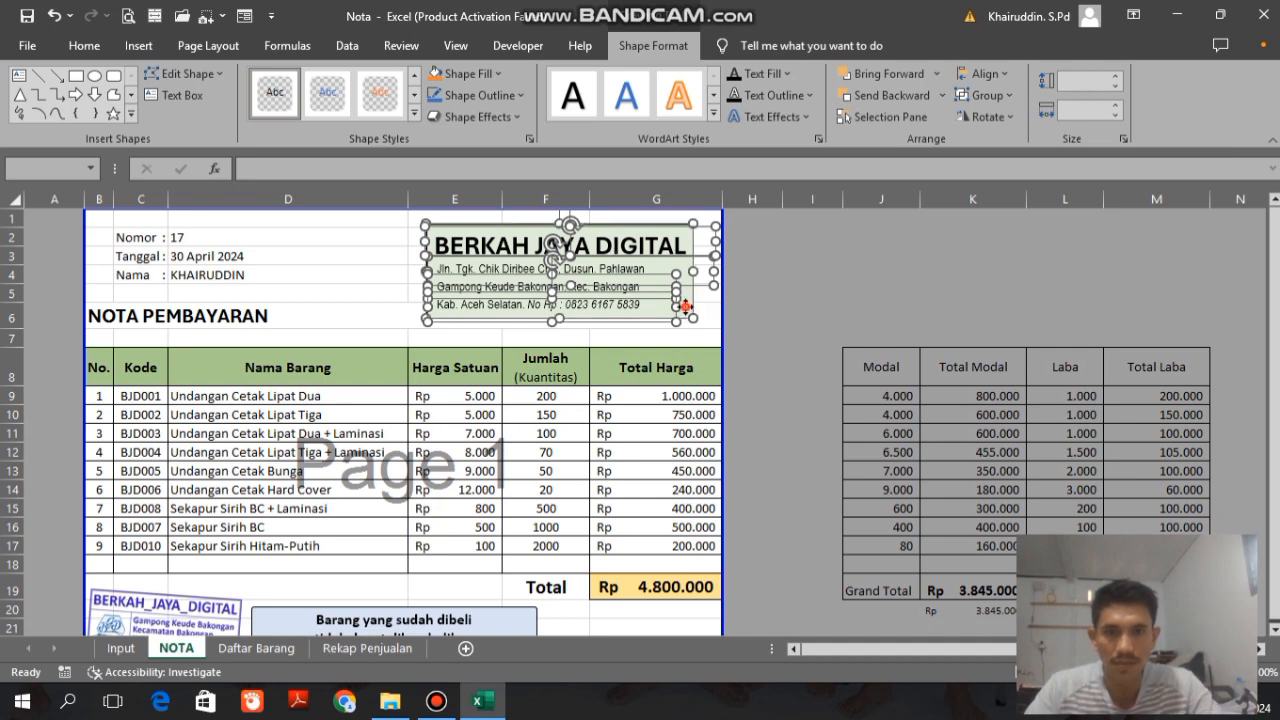
click(981, 95)
click(997, 119)
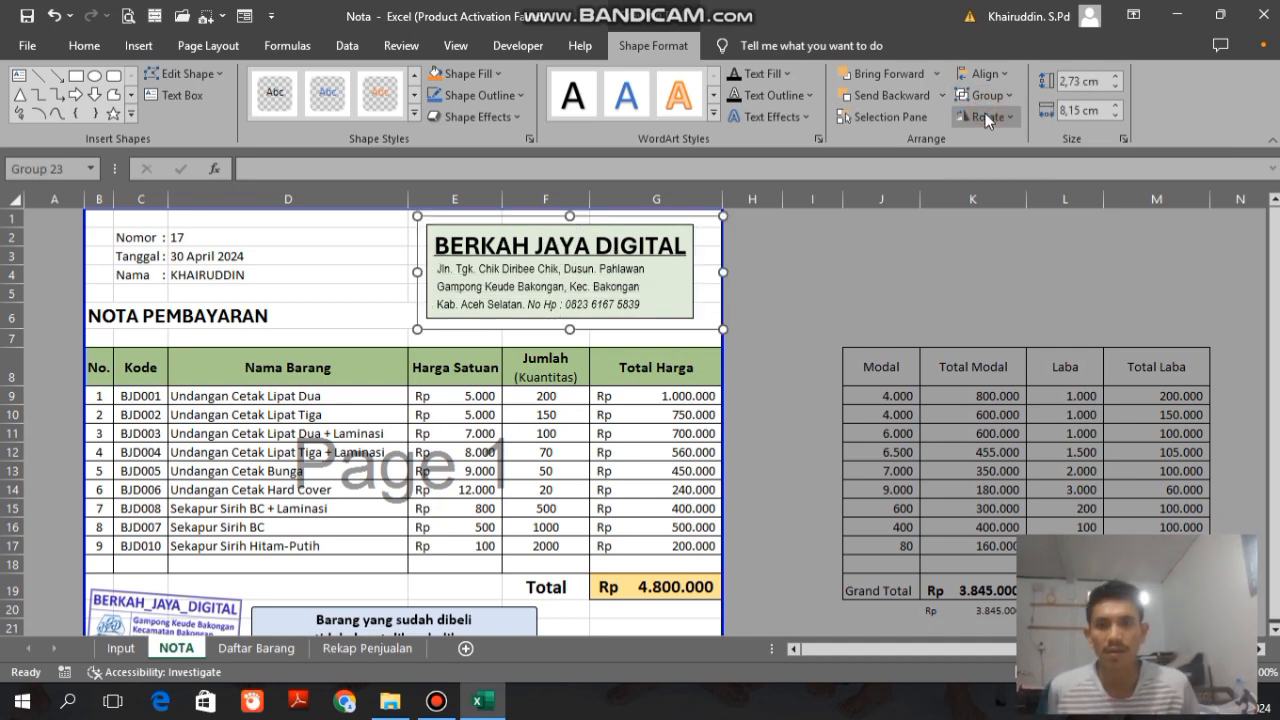
key(Left)
key(Left)
key(Down)
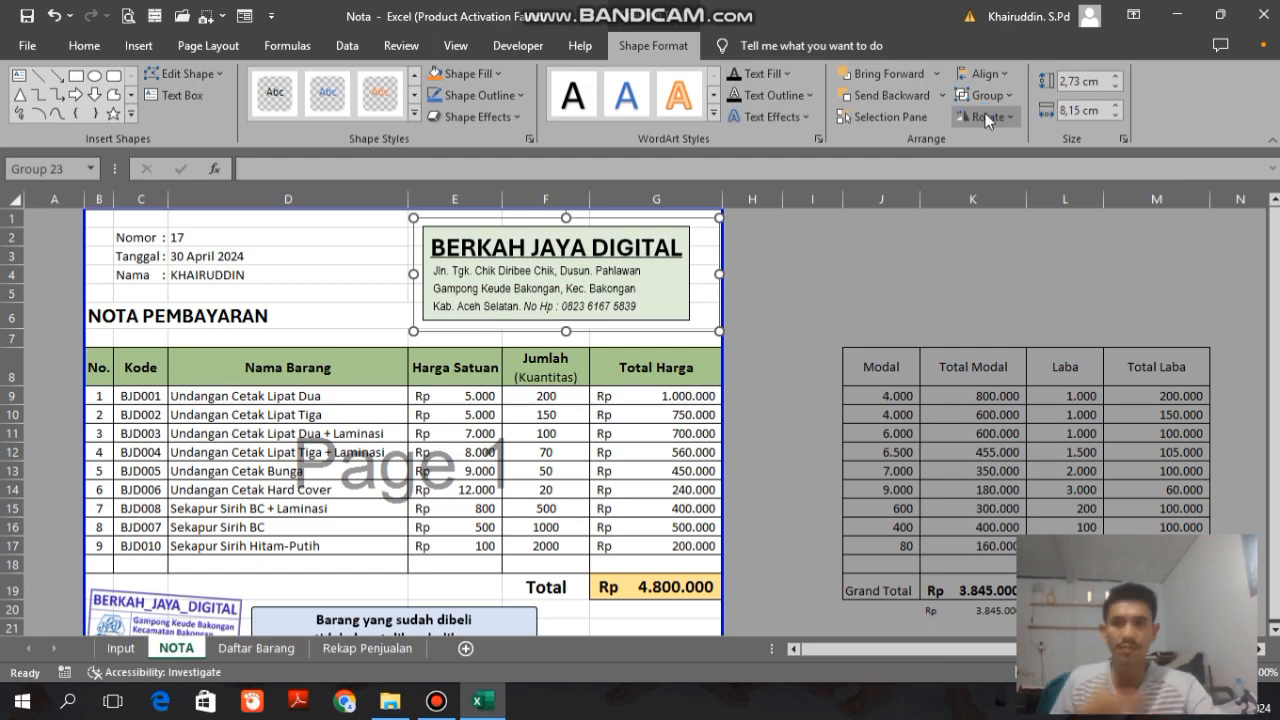
Step: Narrow column A and widen column I on the NOTA sheet
drag(86, 199, 47, 199)
click(787, 350)
scroll(871, 330, down, 1)
drag(804, 200, 892, 201)
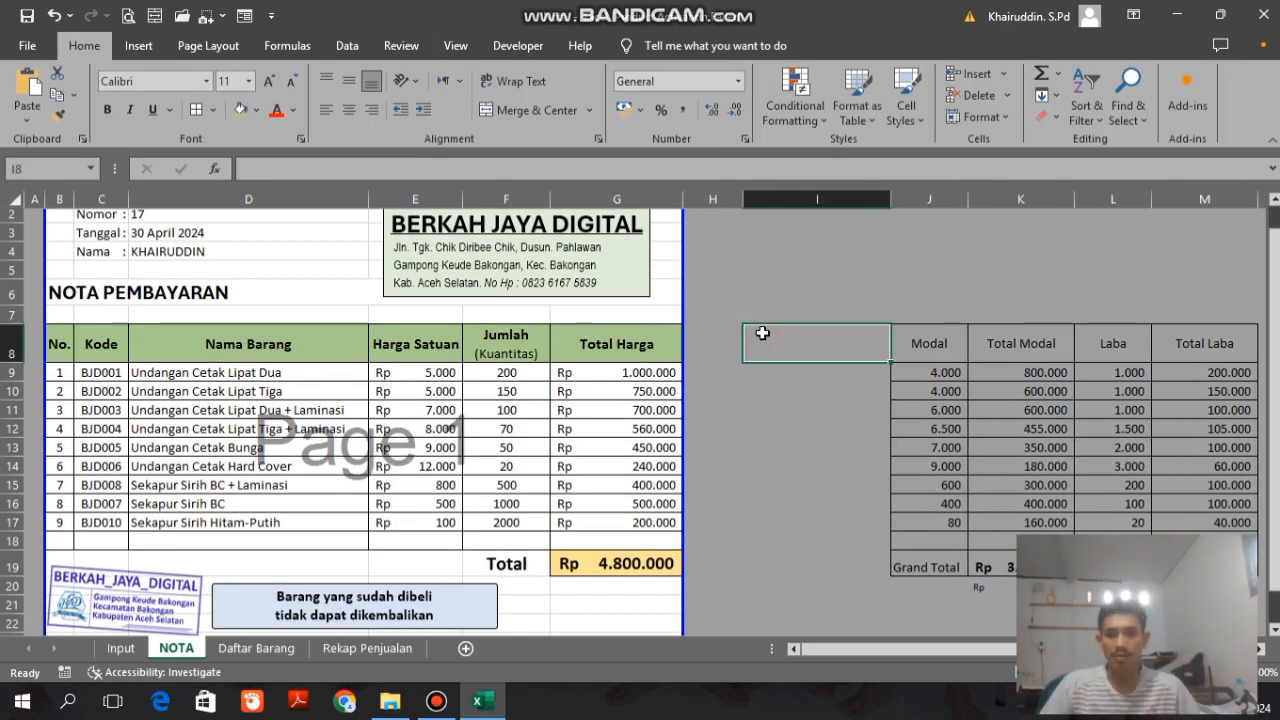
Step: Draw a rounded rectangle over columns H and I in row 8, between the two tables
click(695, 346)
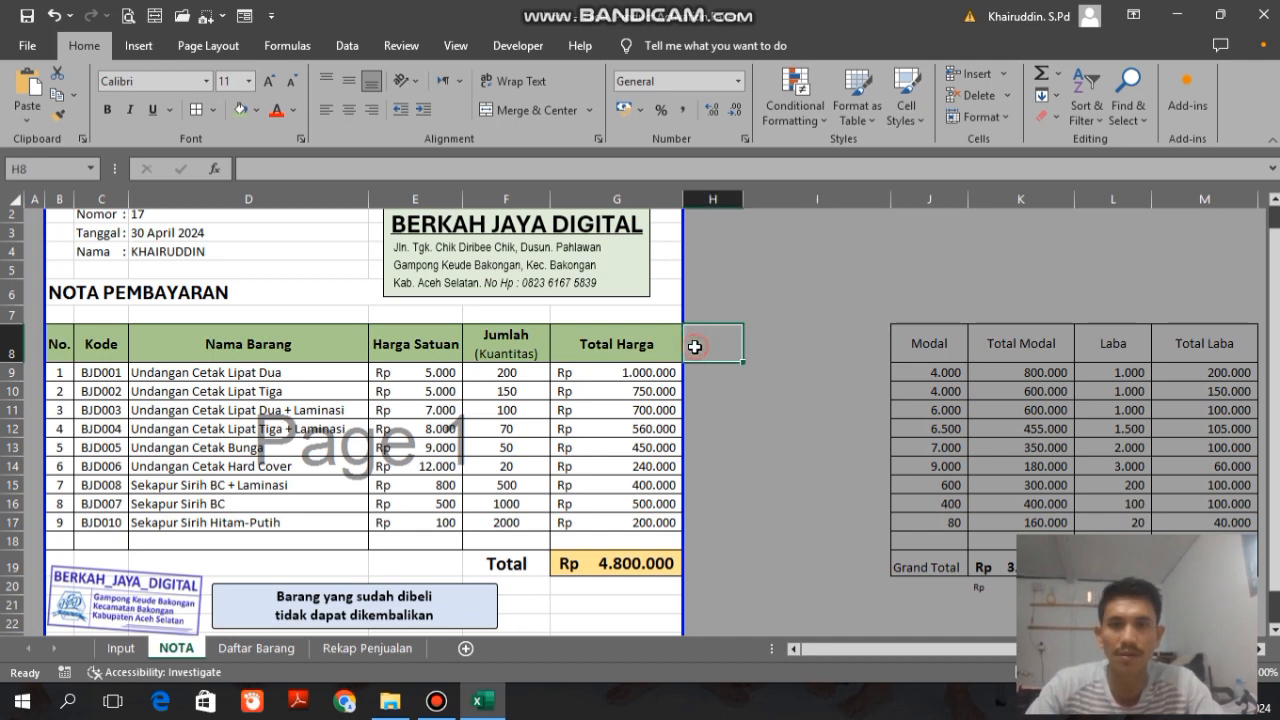
click(140, 46)
click(288, 74)
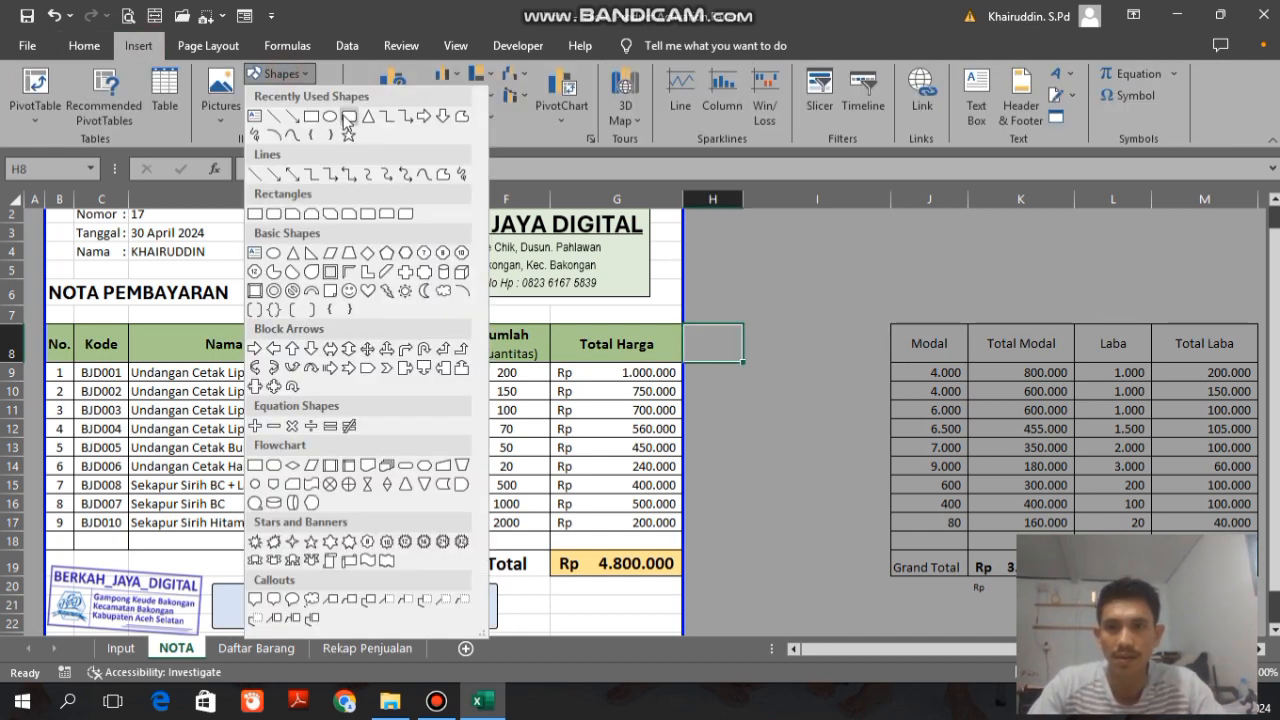
click(350, 120)
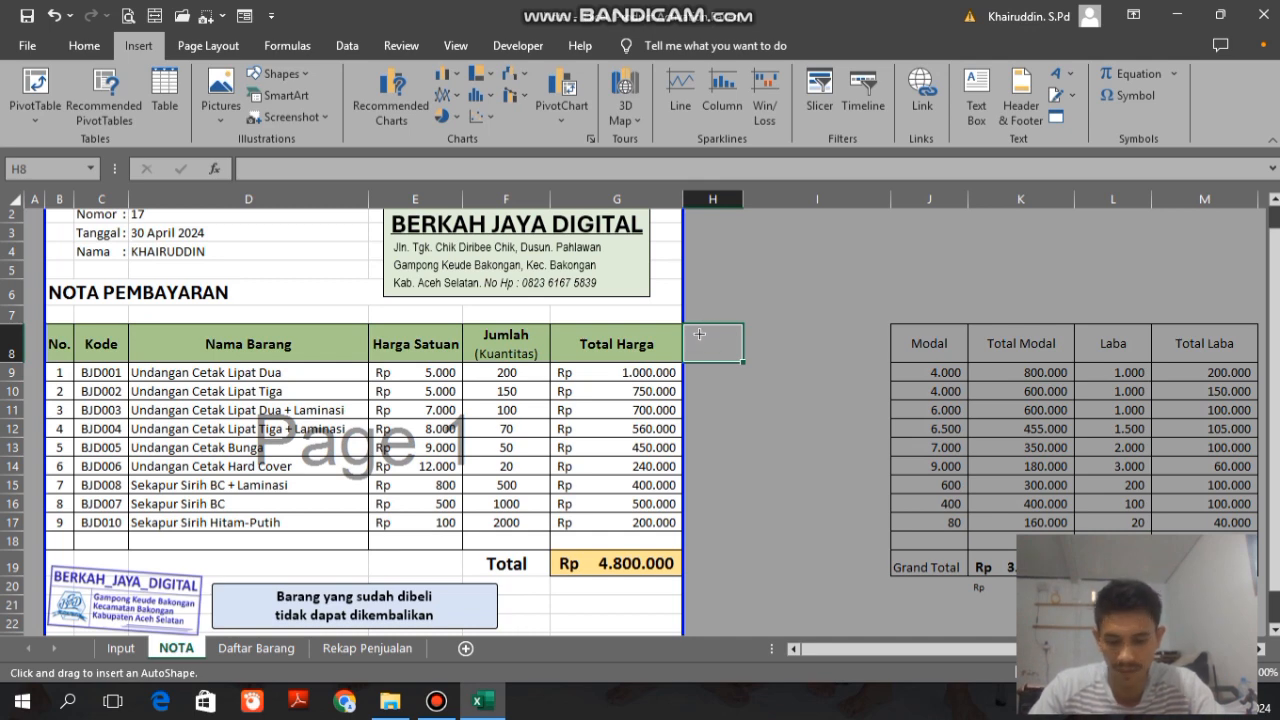
mouse_move(700, 323)
mouse_down()
mouse_move(812, 346)
mouse_move(804, 357)
mouse_up()
Step: Label the rounded rectangle PREVIEW, centred horizontally and vertically, in bold with font size 12
click(79, 46)
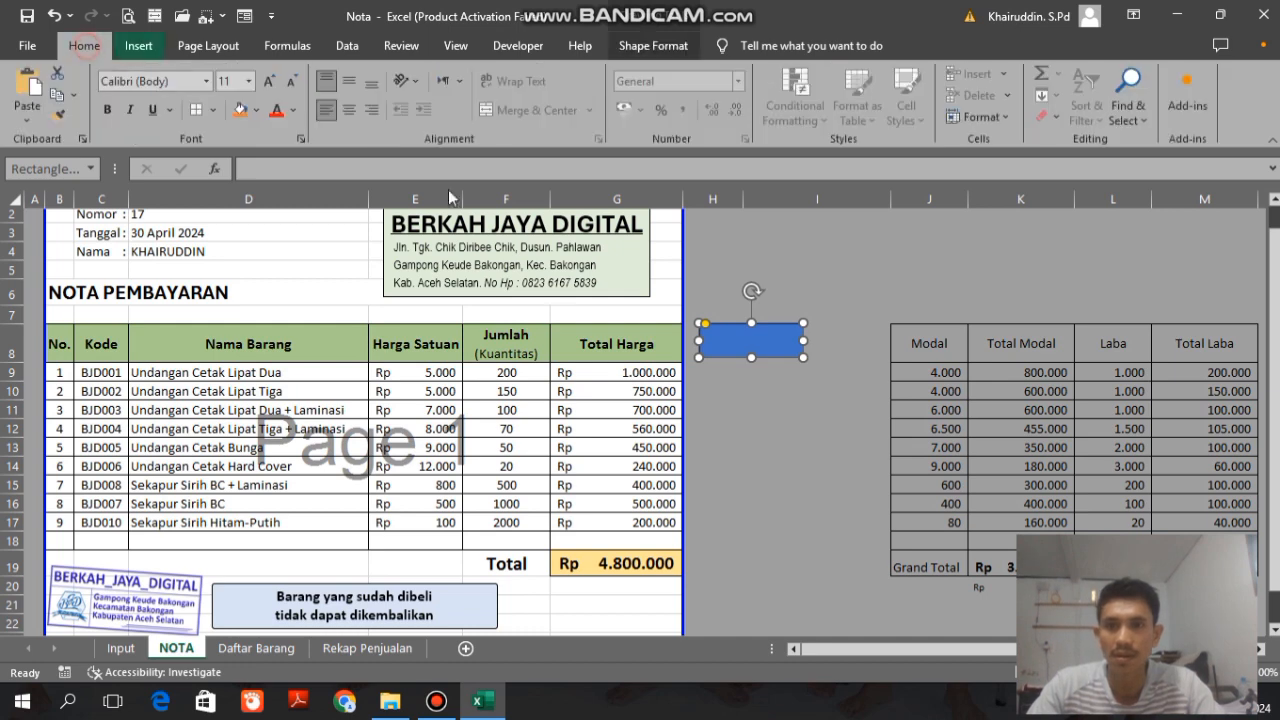
text(PREVIEW)
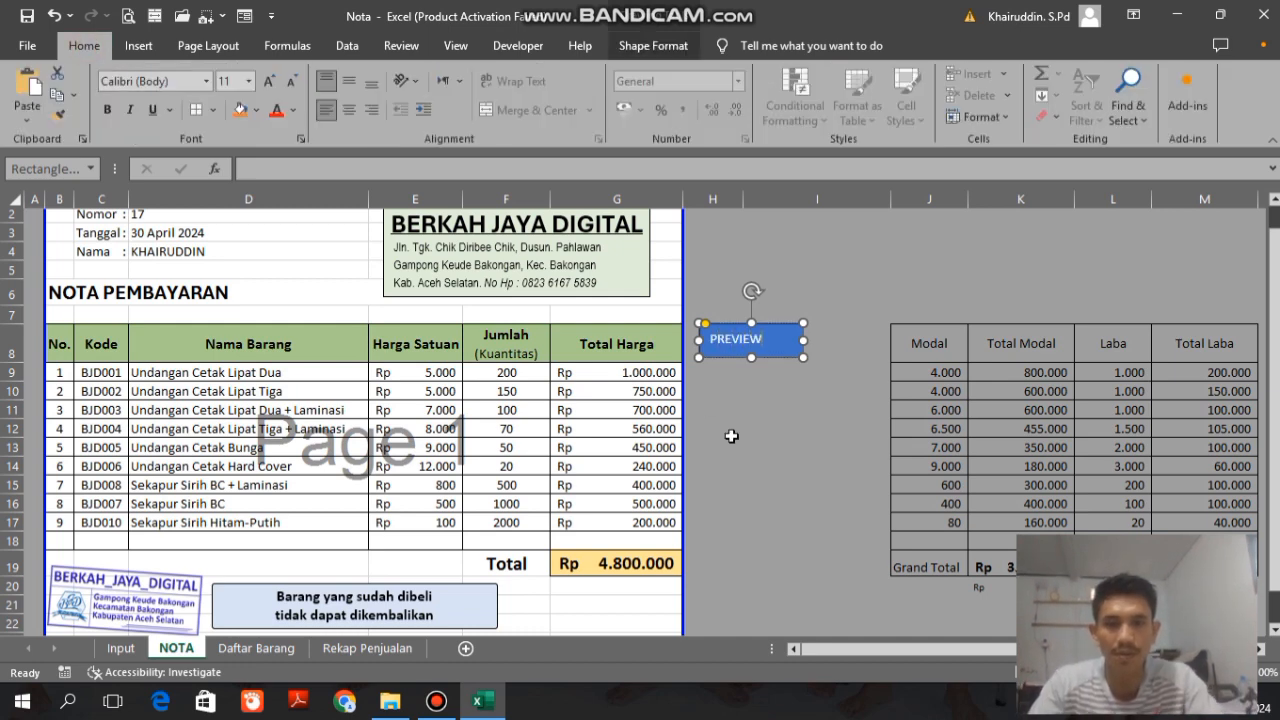
key(ctrl+a)
key(ctrl+e)
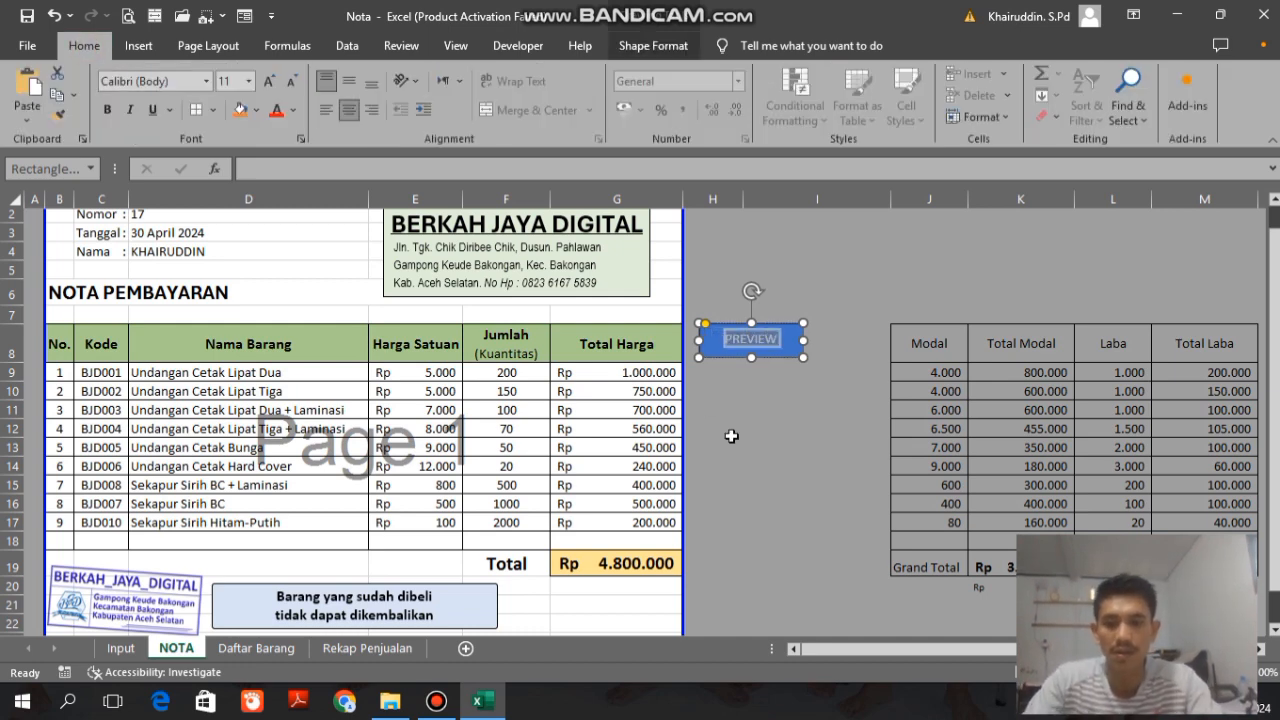
key(ctrl+b)
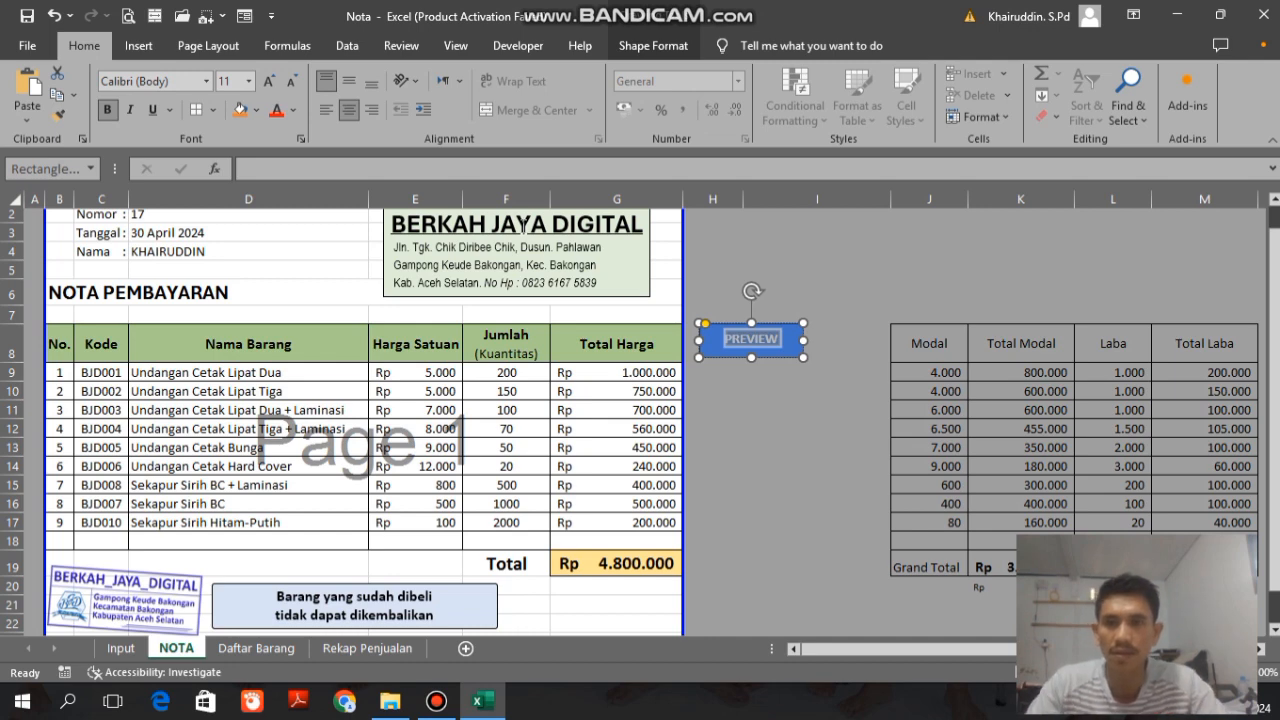
click(349, 82)
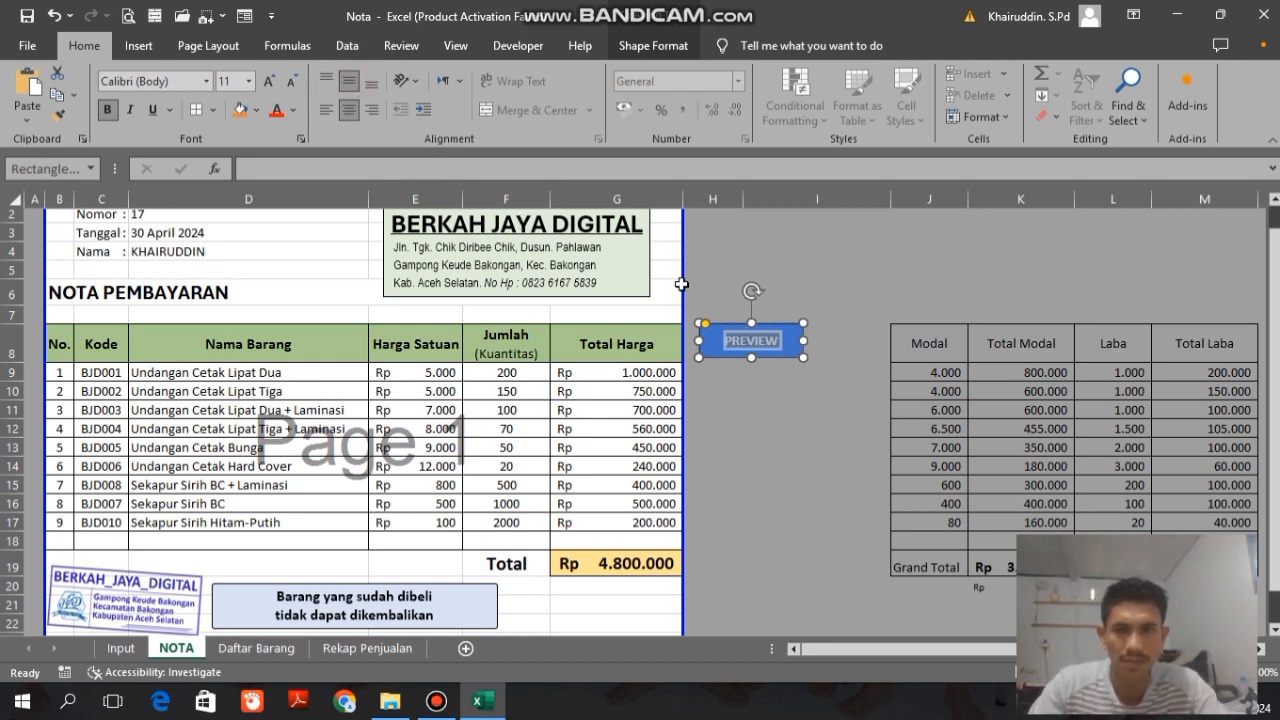
key(ctrl+shift+period)
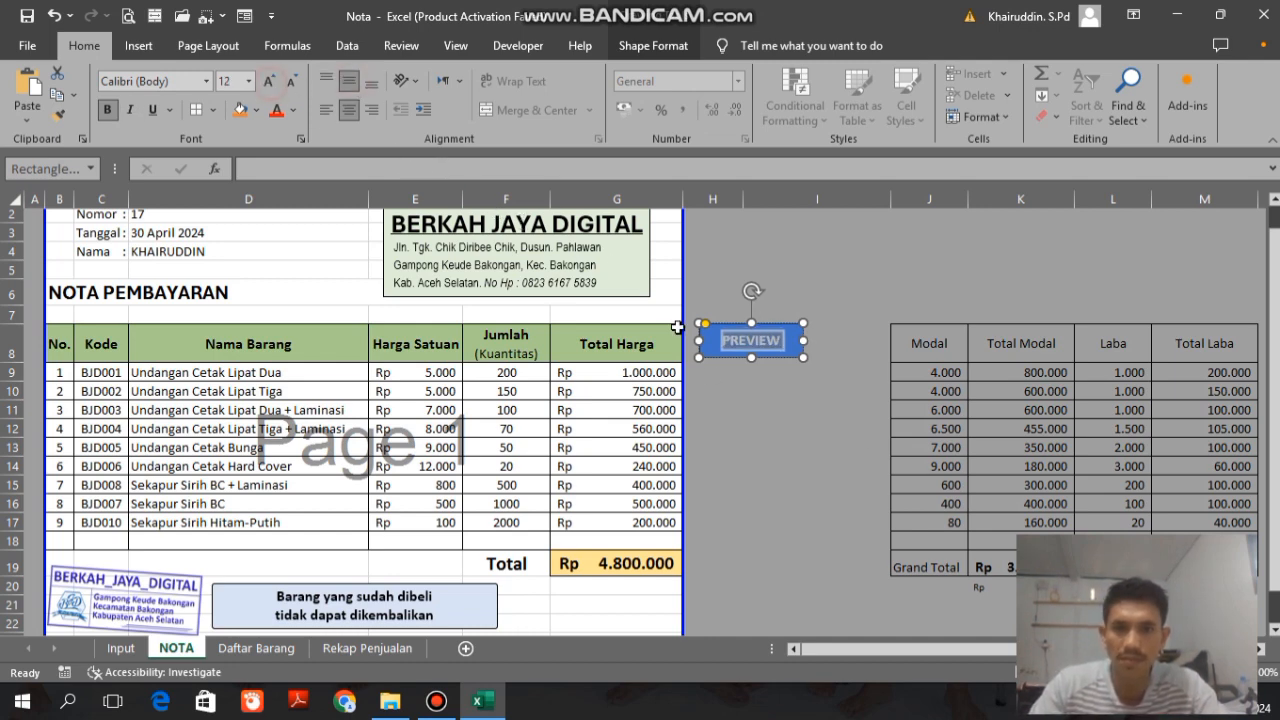
click(766, 326)
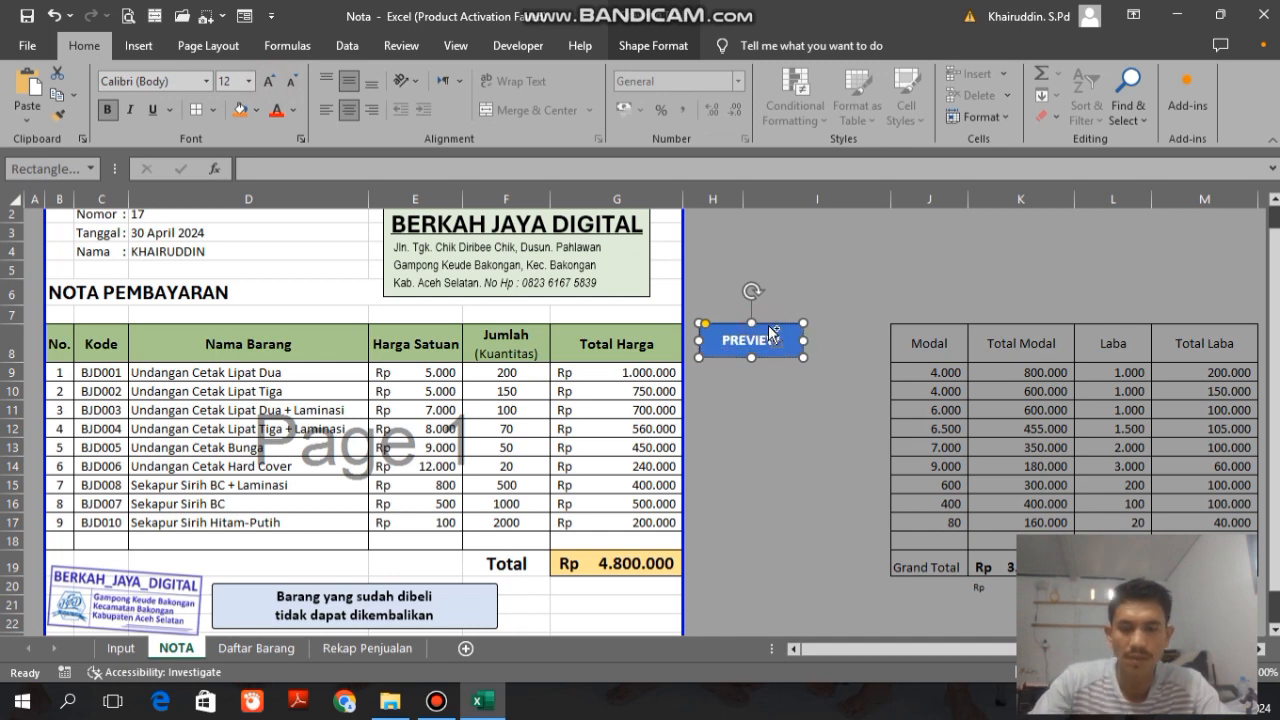
Step: Place a taller, blank copy of the PREVIEW button directly beneath the original
key(ctrl+d)
mouse_move(780, 343)
mouse_down()
mouse_move(763, 377)
mouse_move(765, 362)
mouse_up()
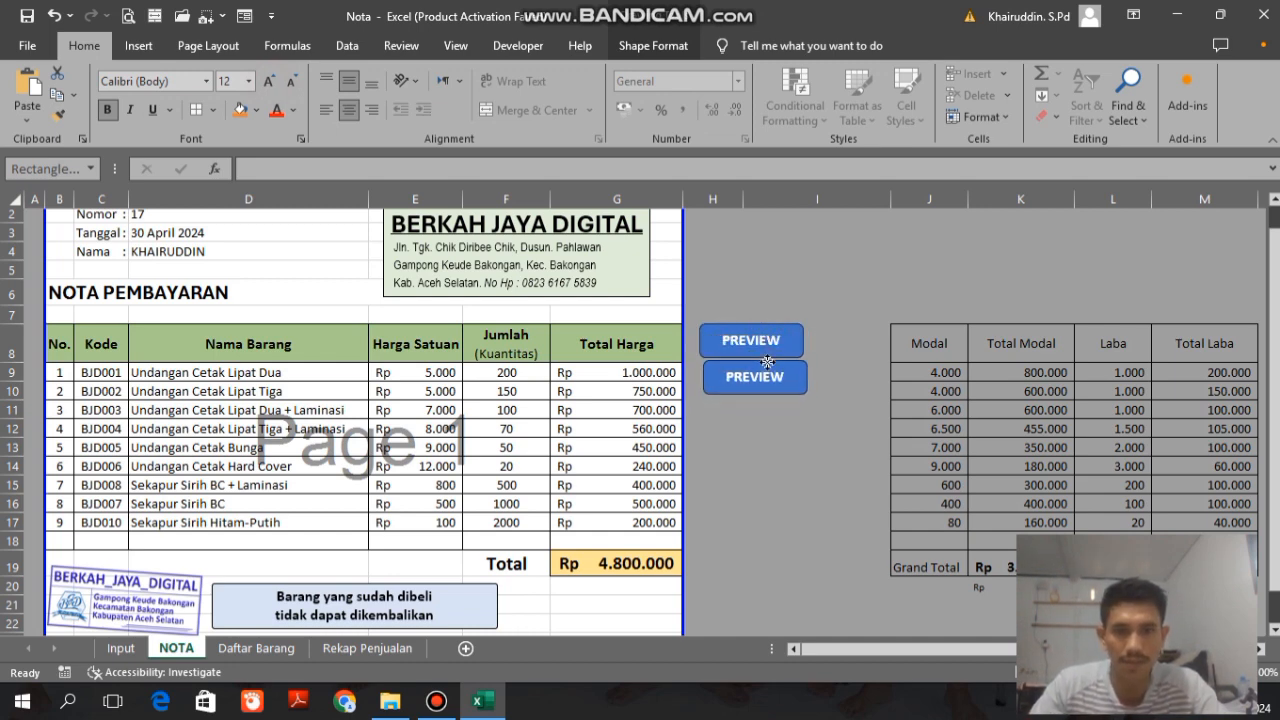
key(Escape)
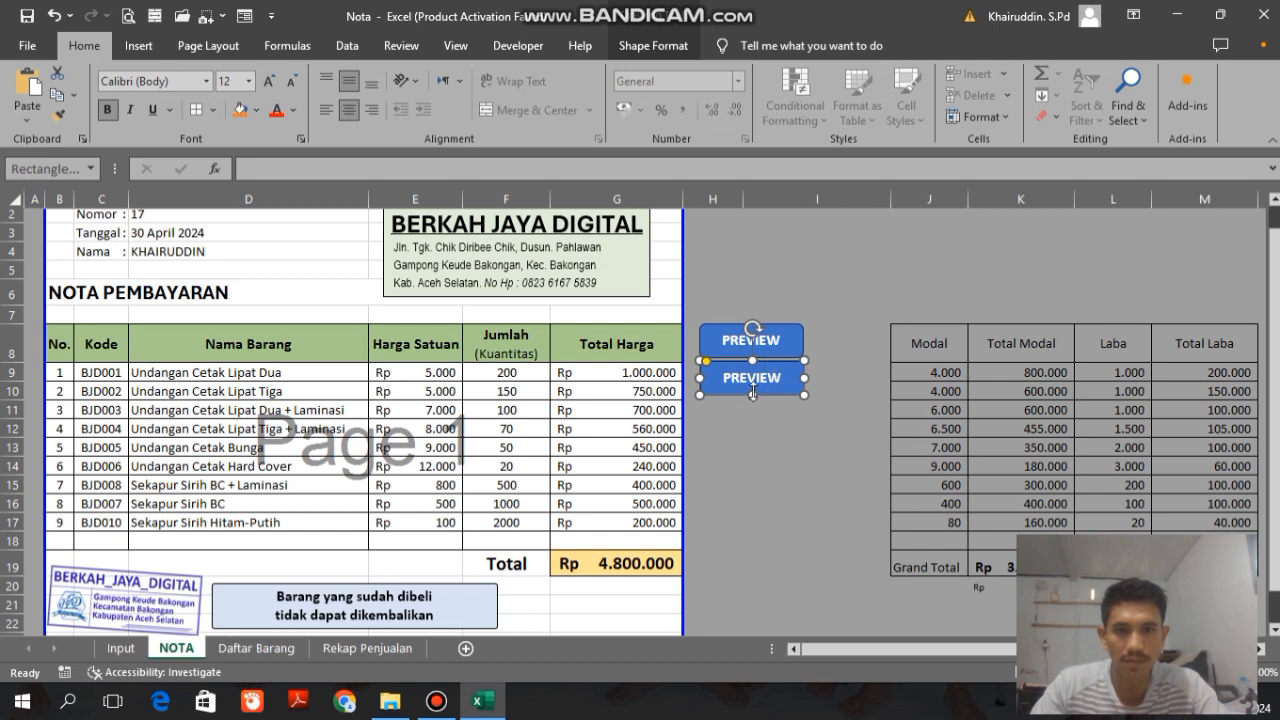
drag(752, 393, 752, 423)
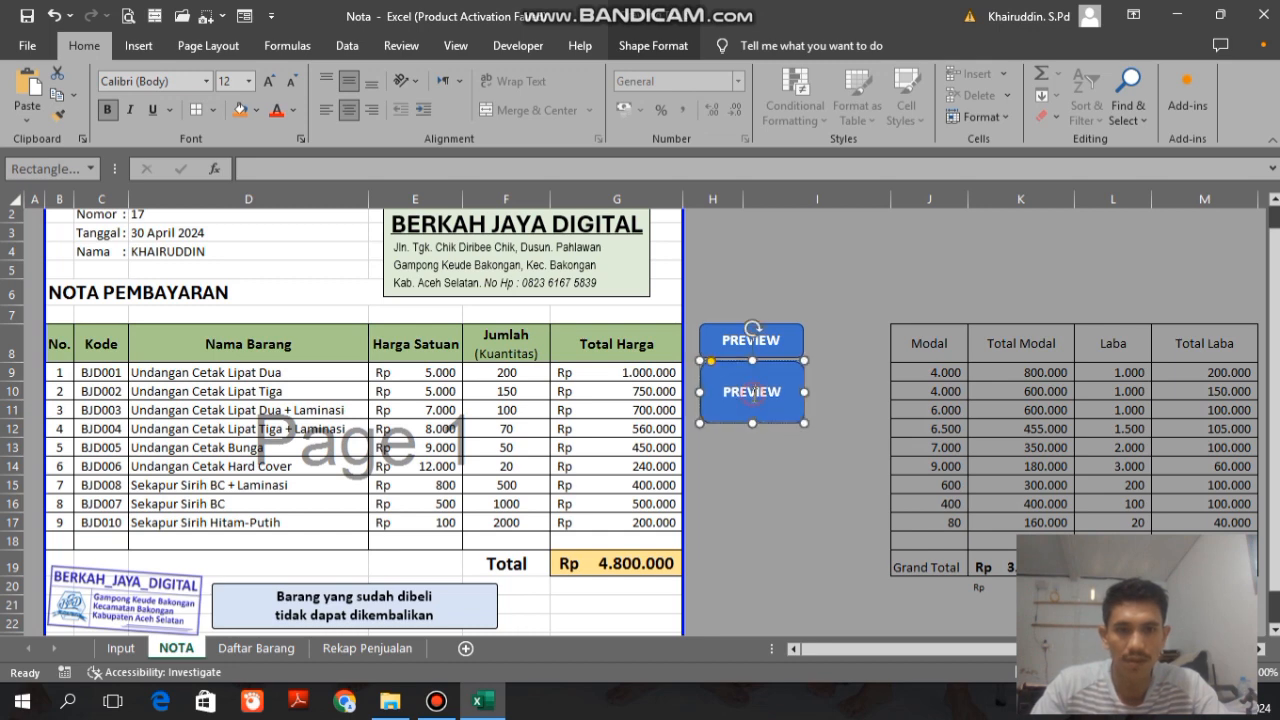
double_click(752, 392)
key(BackSpace)
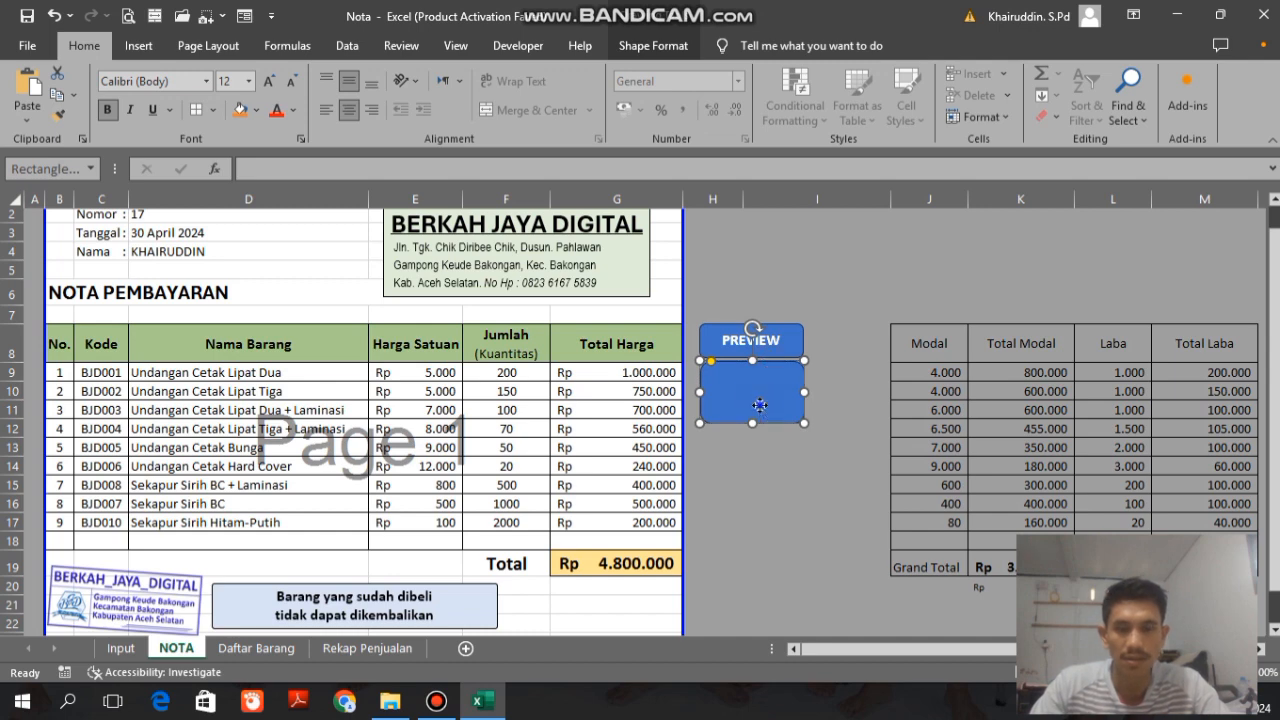
Step: Fill the blank rounded rectangle with the picture Print from the DATA (D:) drive
right_click(760, 405)
click(749, 410)
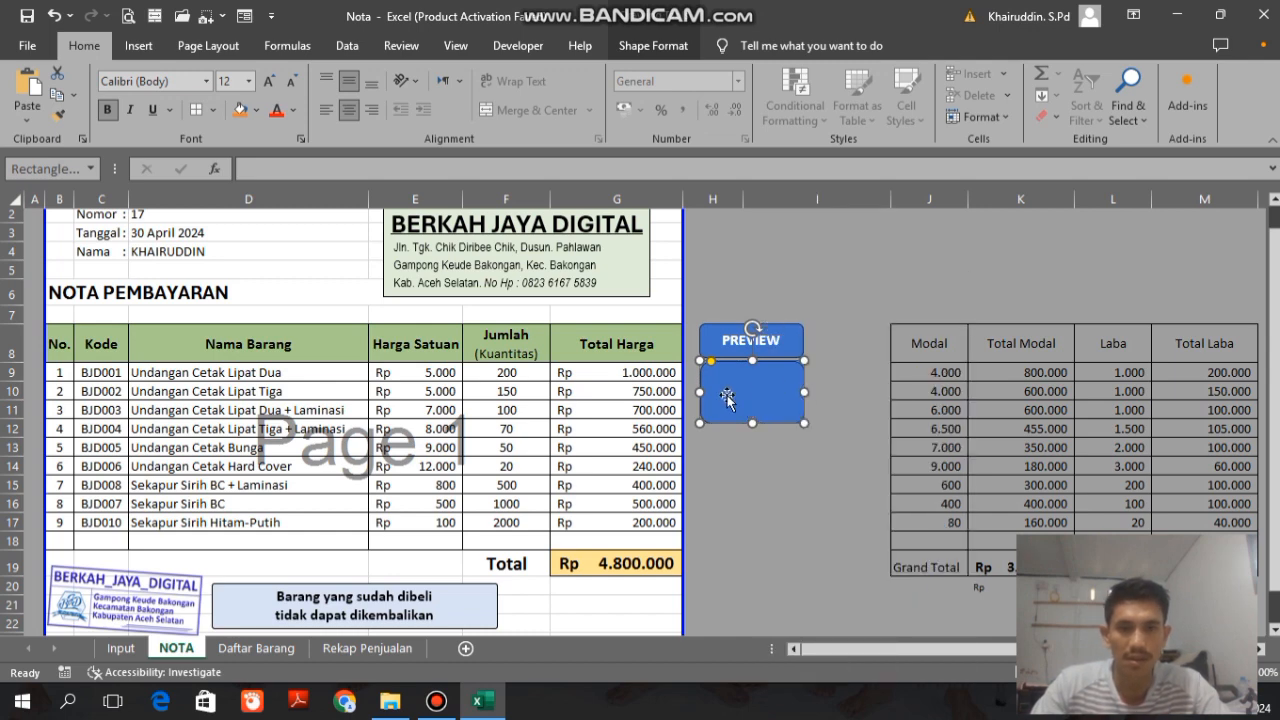
right_click(727, 395)
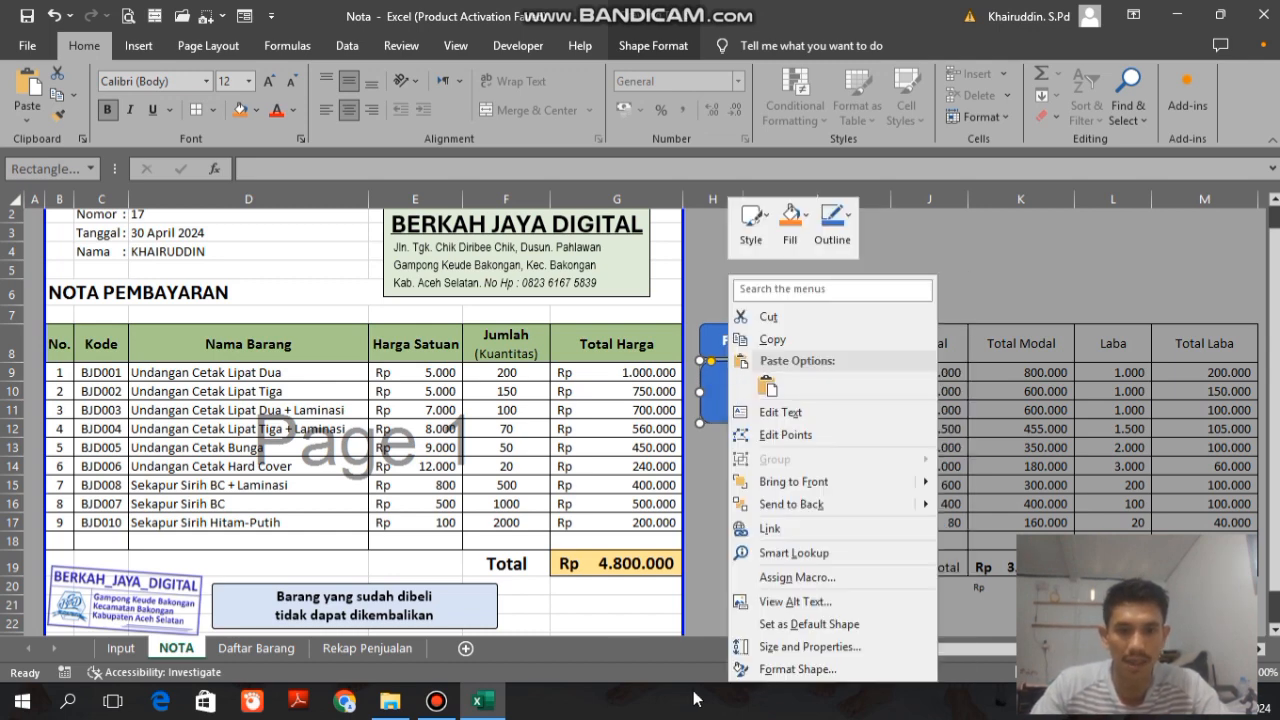
click(818, 669)
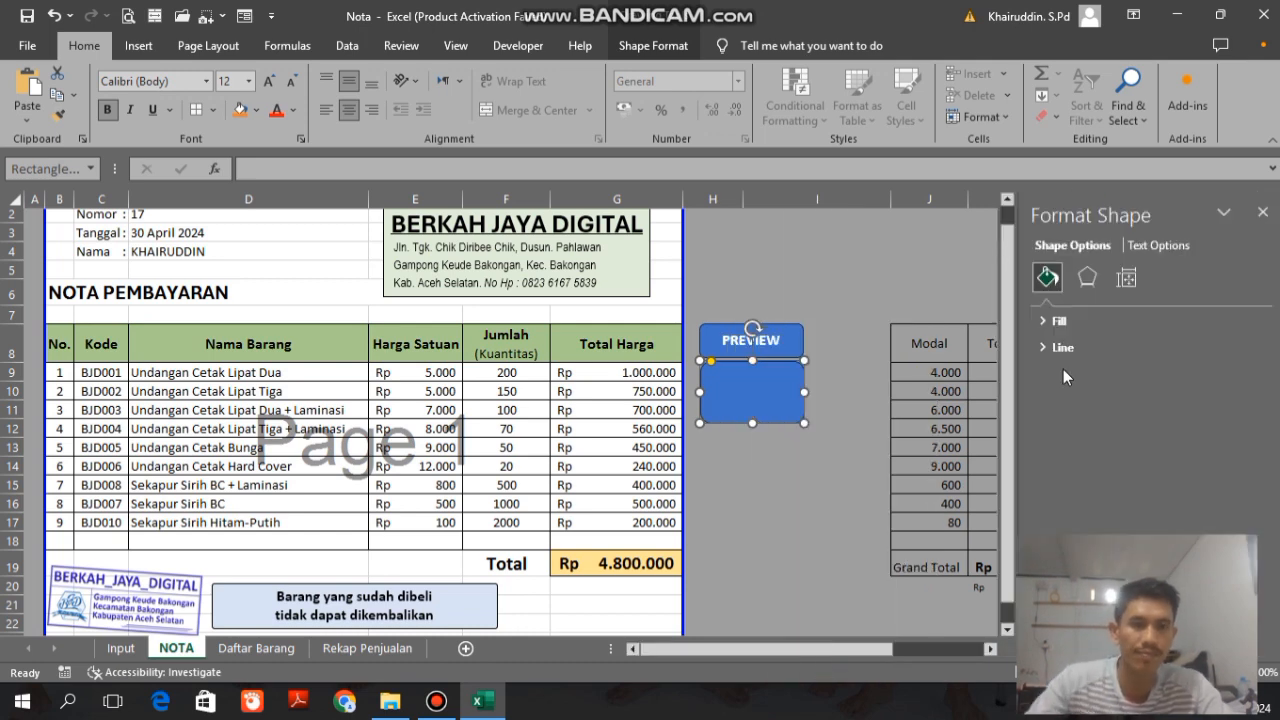
click(1055, 320)
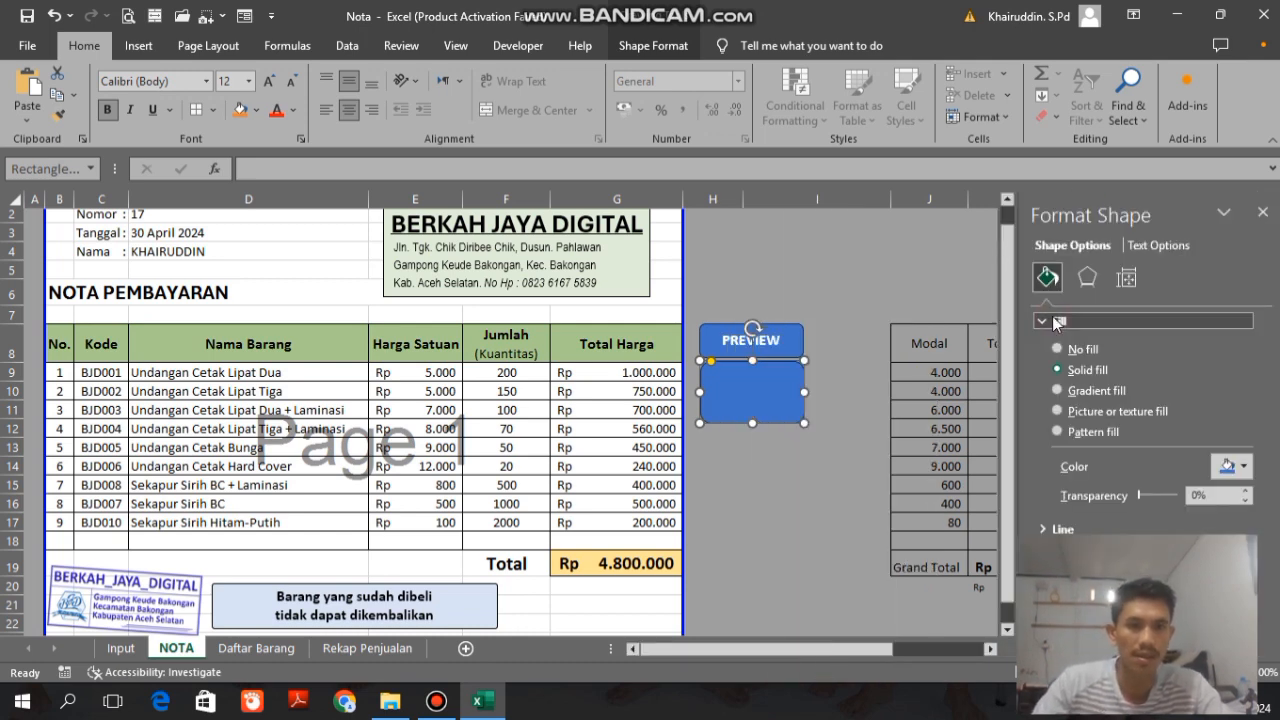
click(1060, 410)
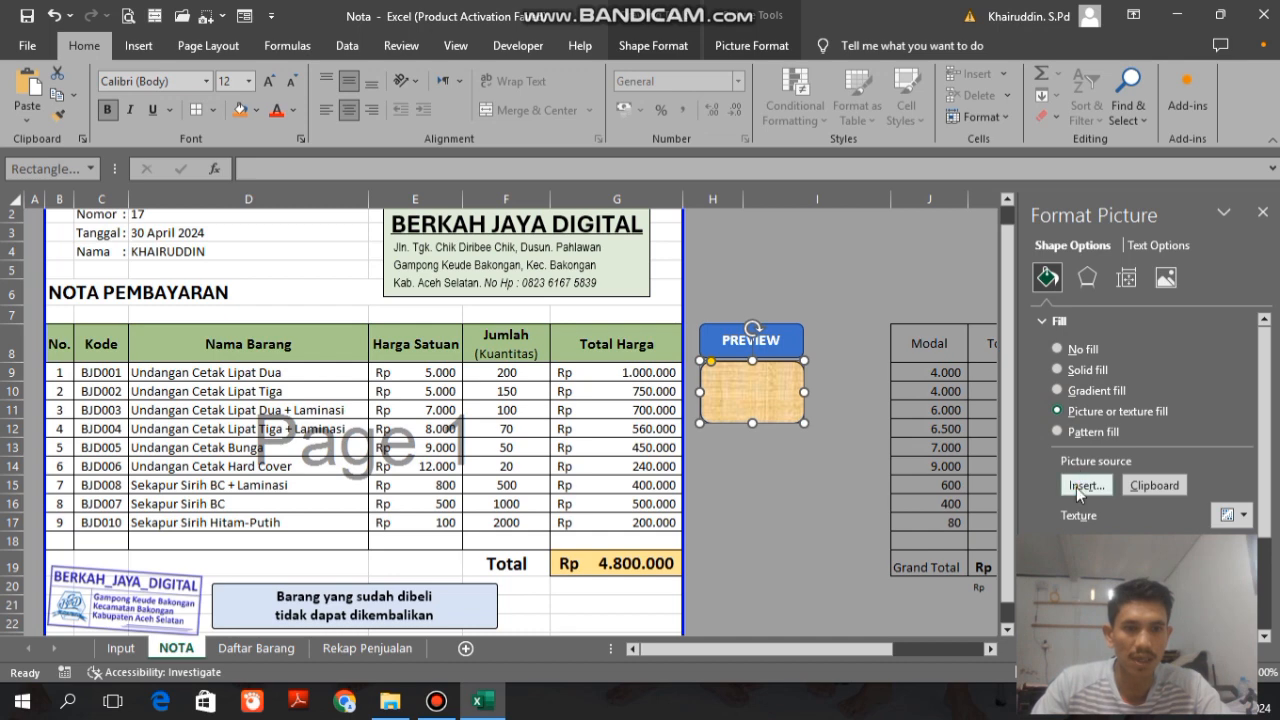
click(1082, 486)
click(635, 393)
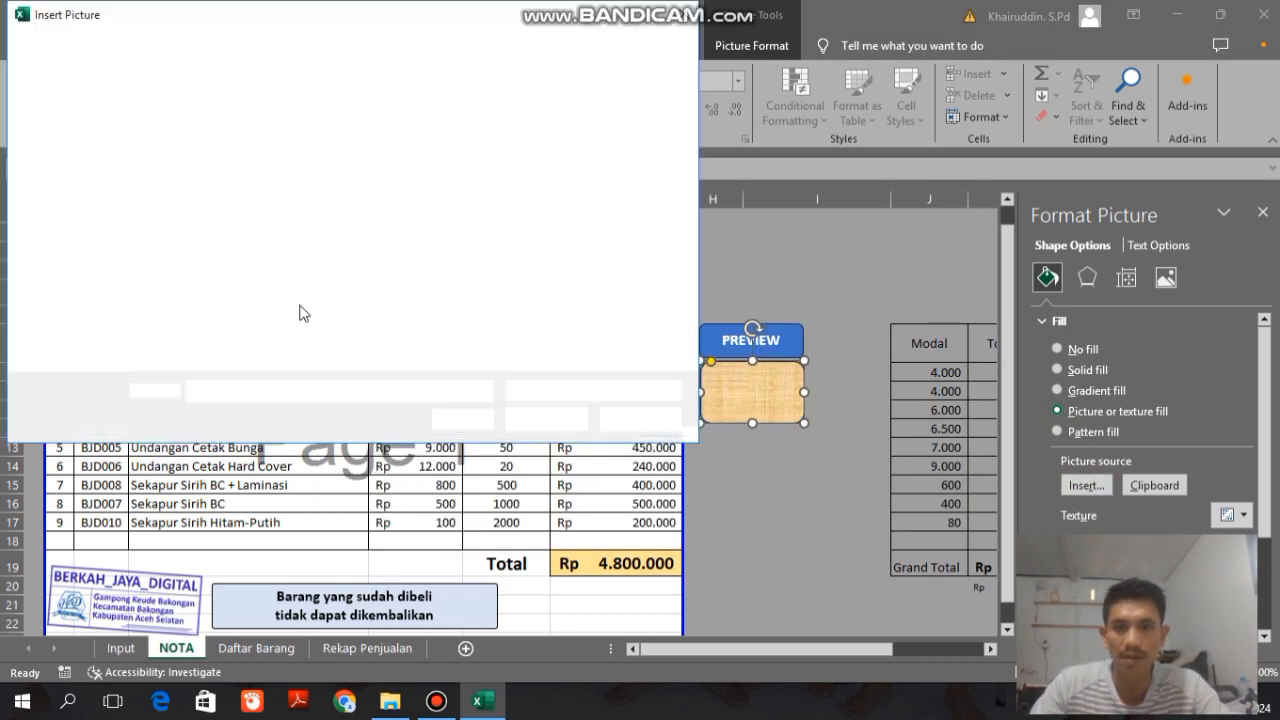
click(80, 321)
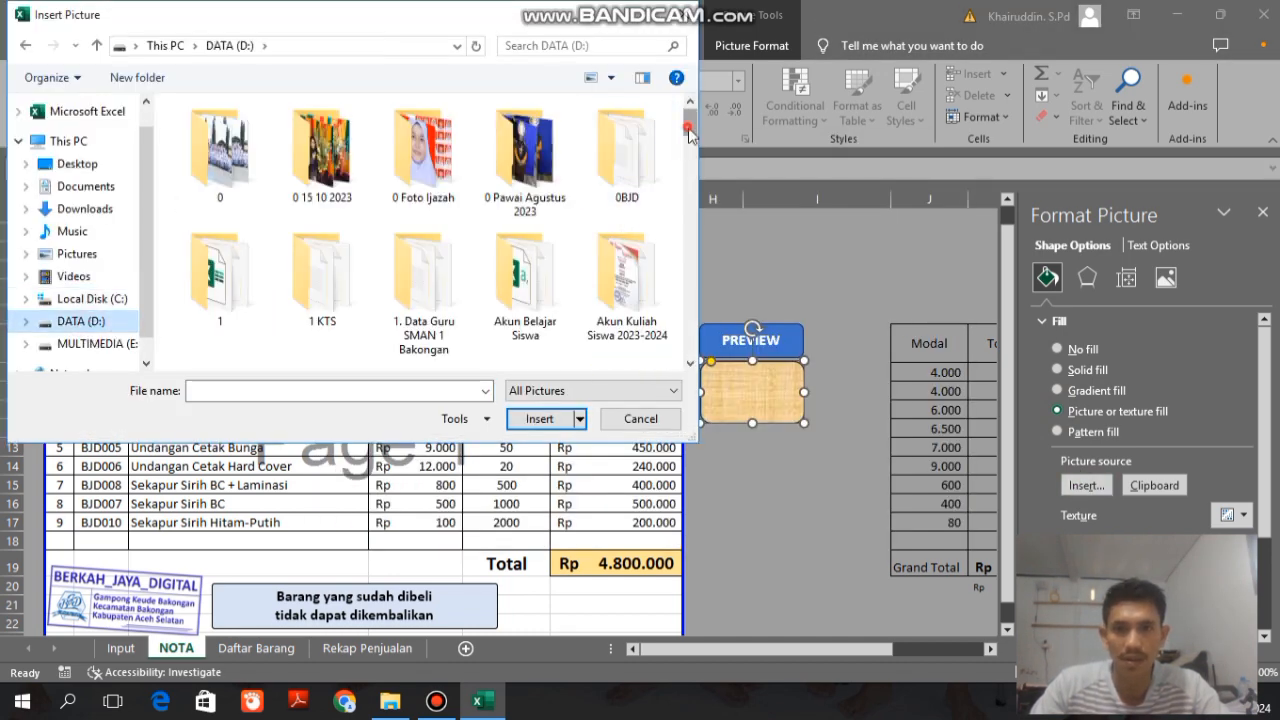
scroll(668, 345, down, 10)
click(340, 180)
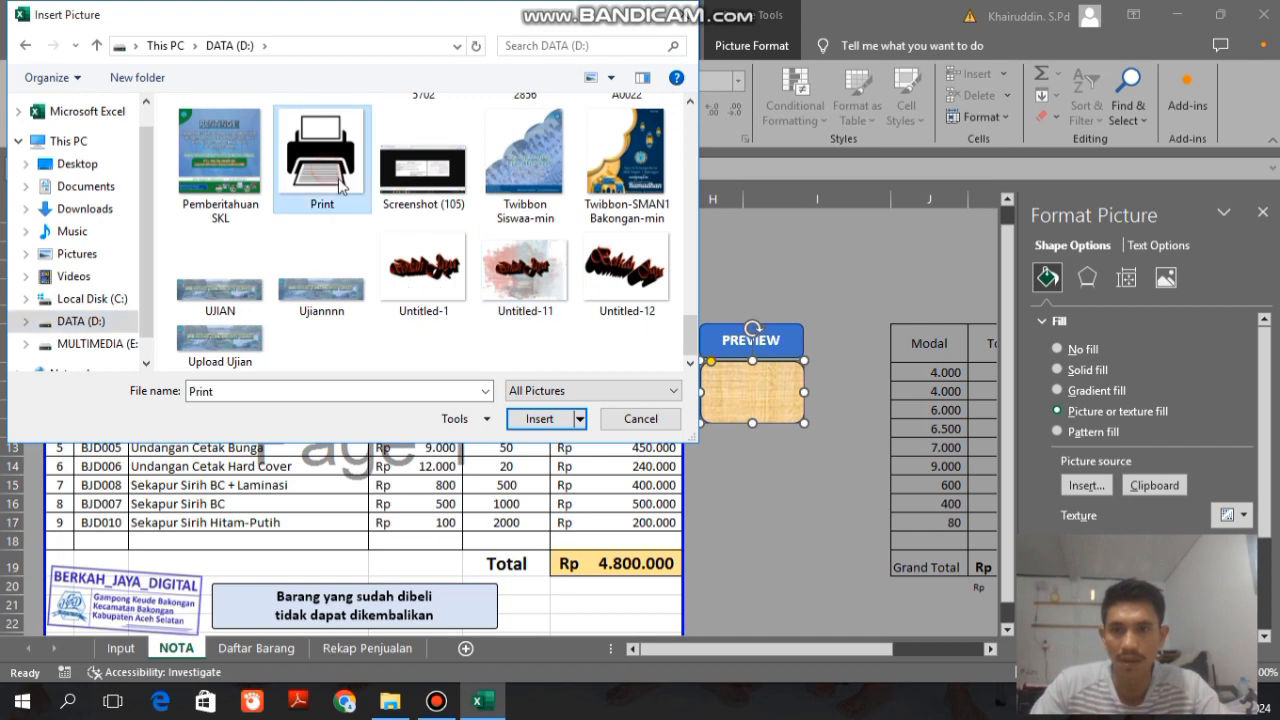
click(539, 418)
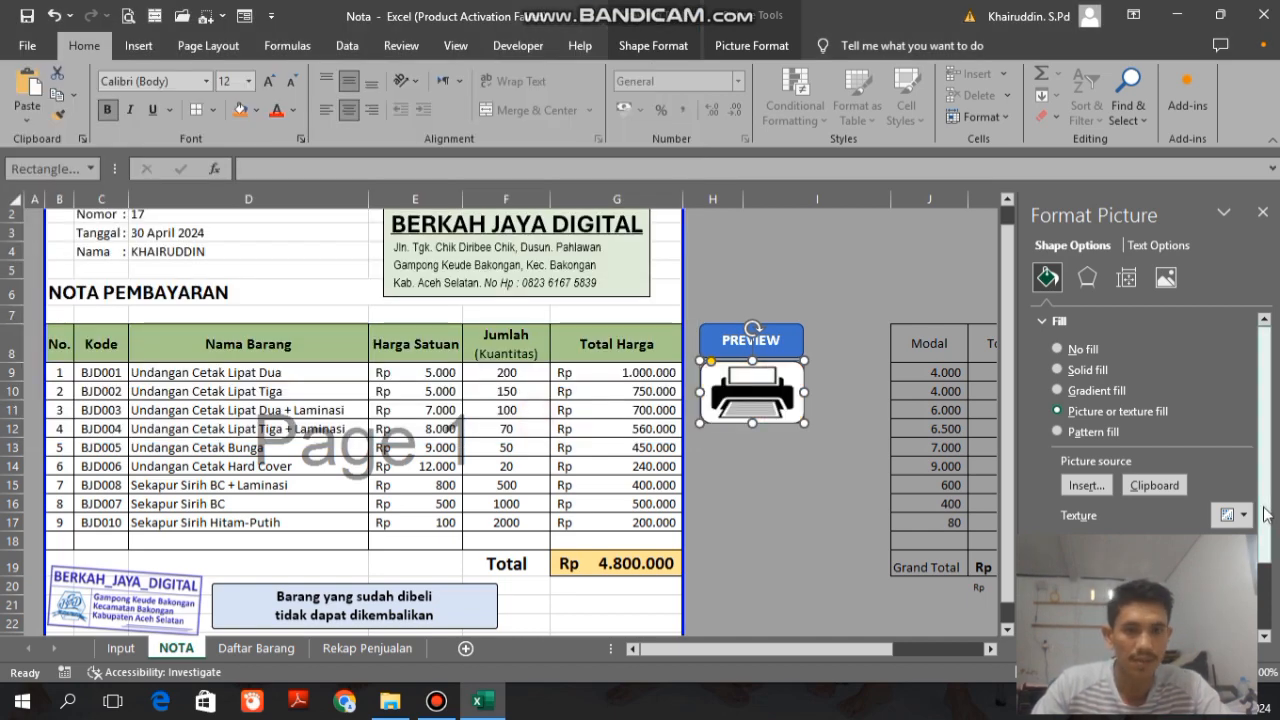
Step: Stretch the printer picture shape slightly taller, down to the lower edge of row 12
scroll(1258, 521, down, 5)
click(829, 522)
click(764, 420)
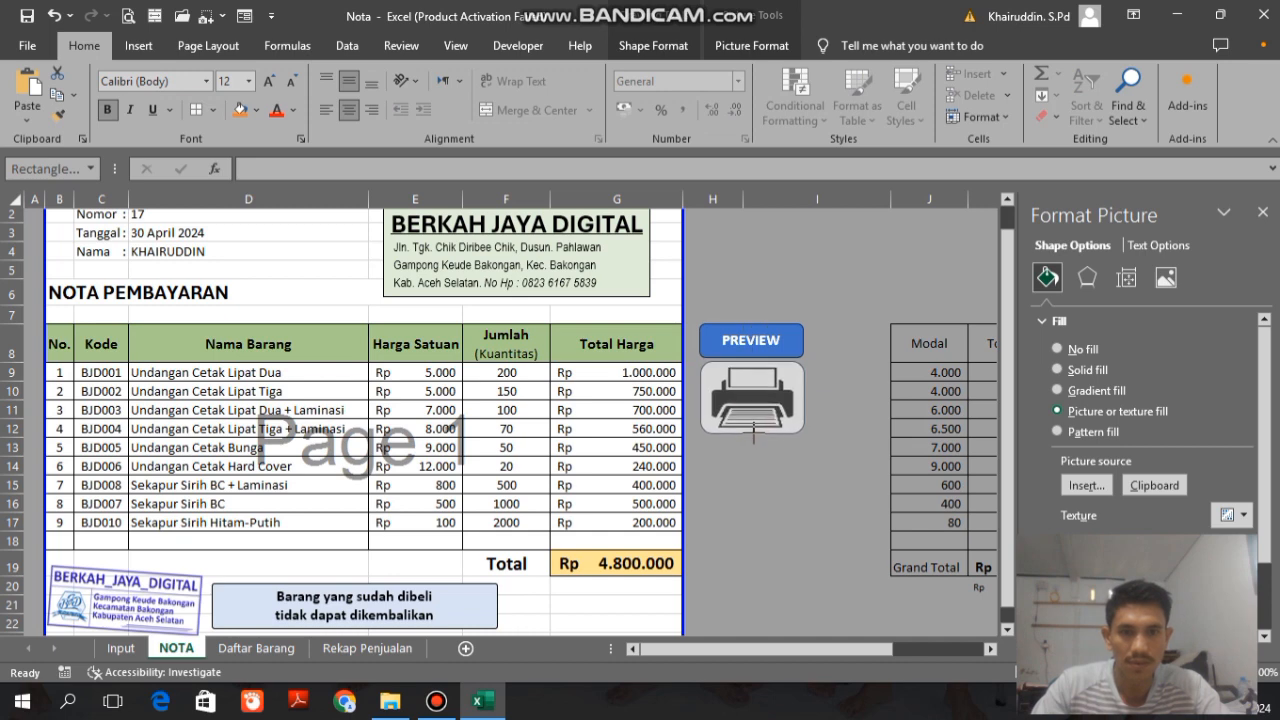
drag(753, 433, 753, 435)
click(786, 491)
Step: Align the printer picture shape and the PREVIEW button on their horizontal centres
click(769, 398)
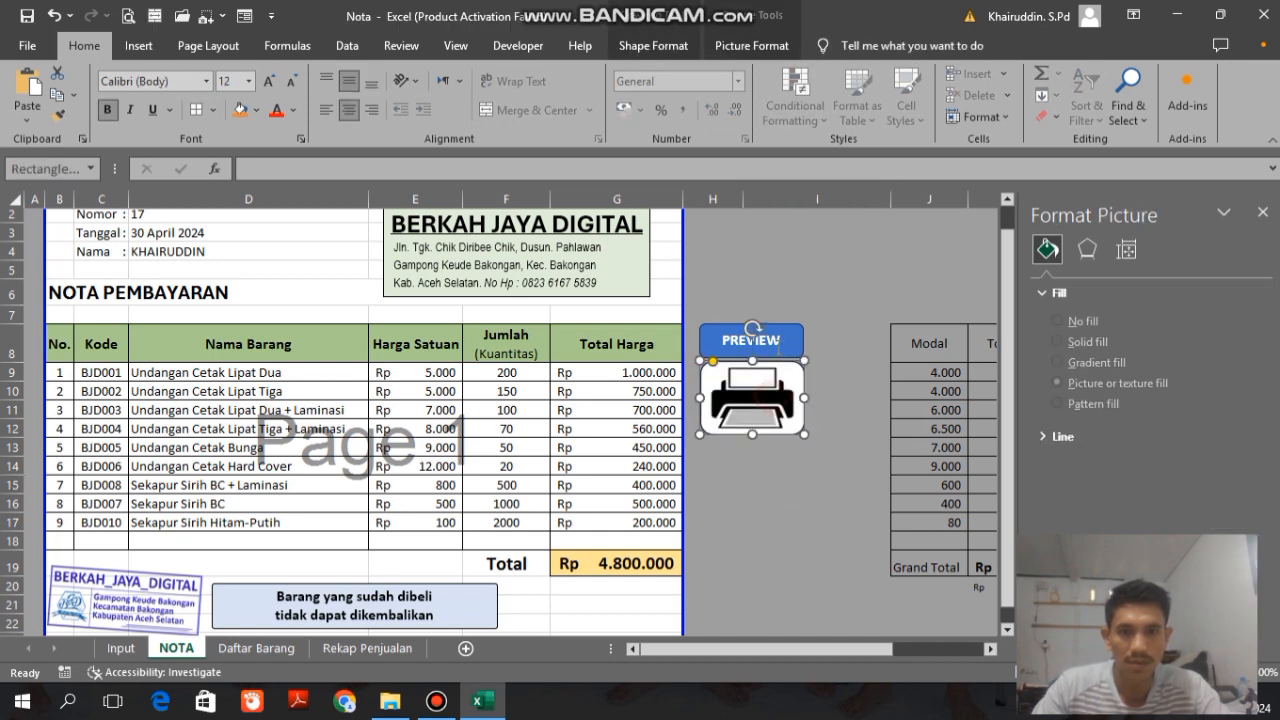
shift+click(760, 340)
click(751, 45)
click(1030, 74)
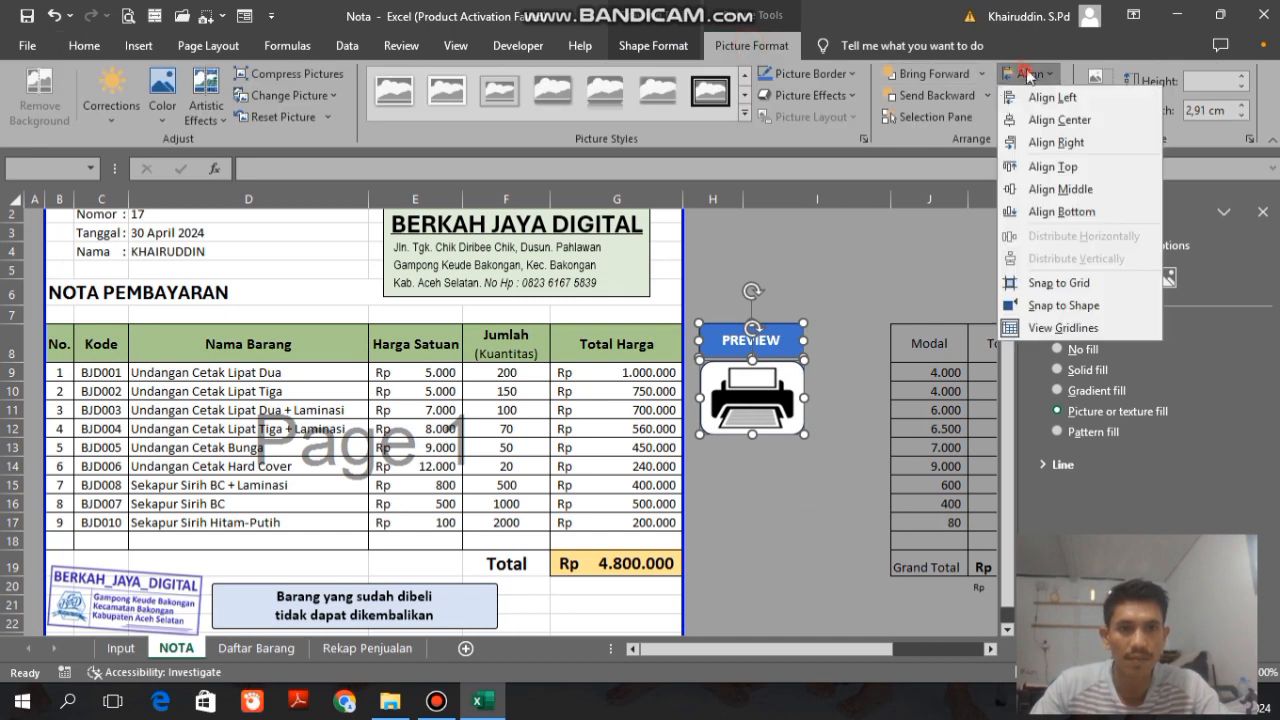
click(1022, 120)
click(852, 429)
Step: Copy the PREVIEW button below the printer picture and label the copy SIMPAN KE REKAP PENJUALAN on two lines
click(794, 354)
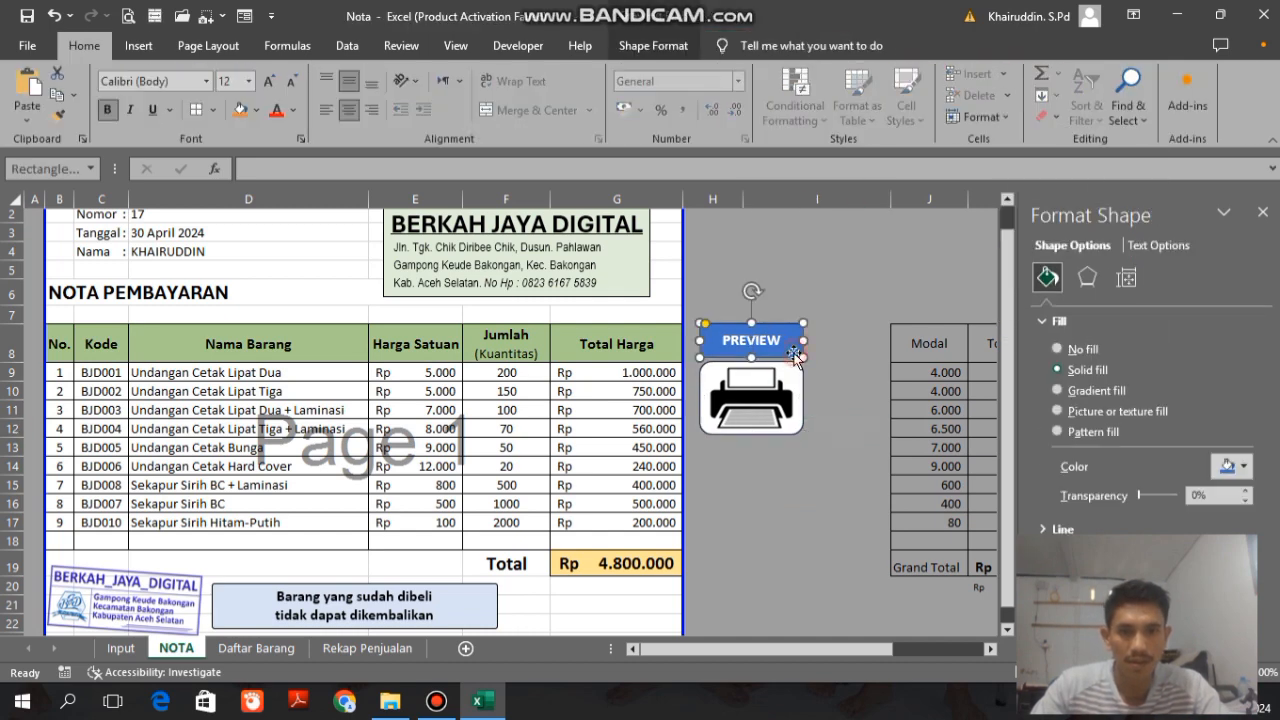
drag(794, 354, 779, 448)
double_click(764, 461)
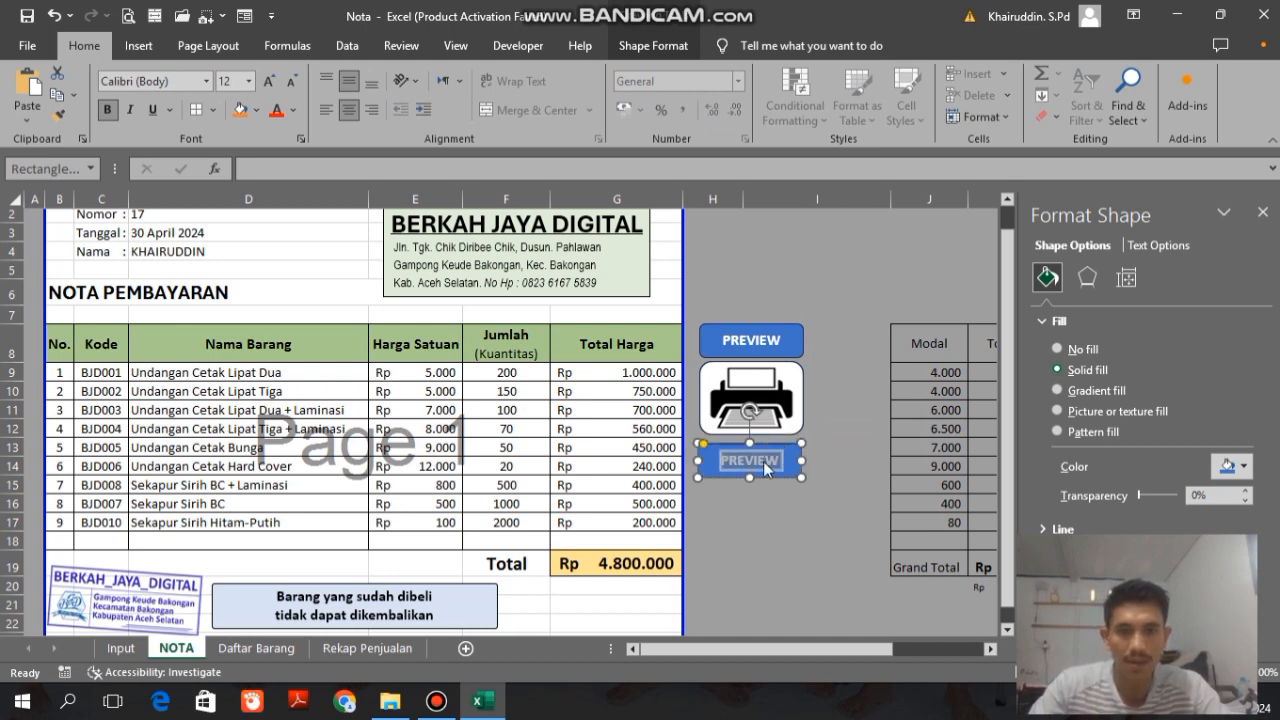
text(SIMPAN KE)
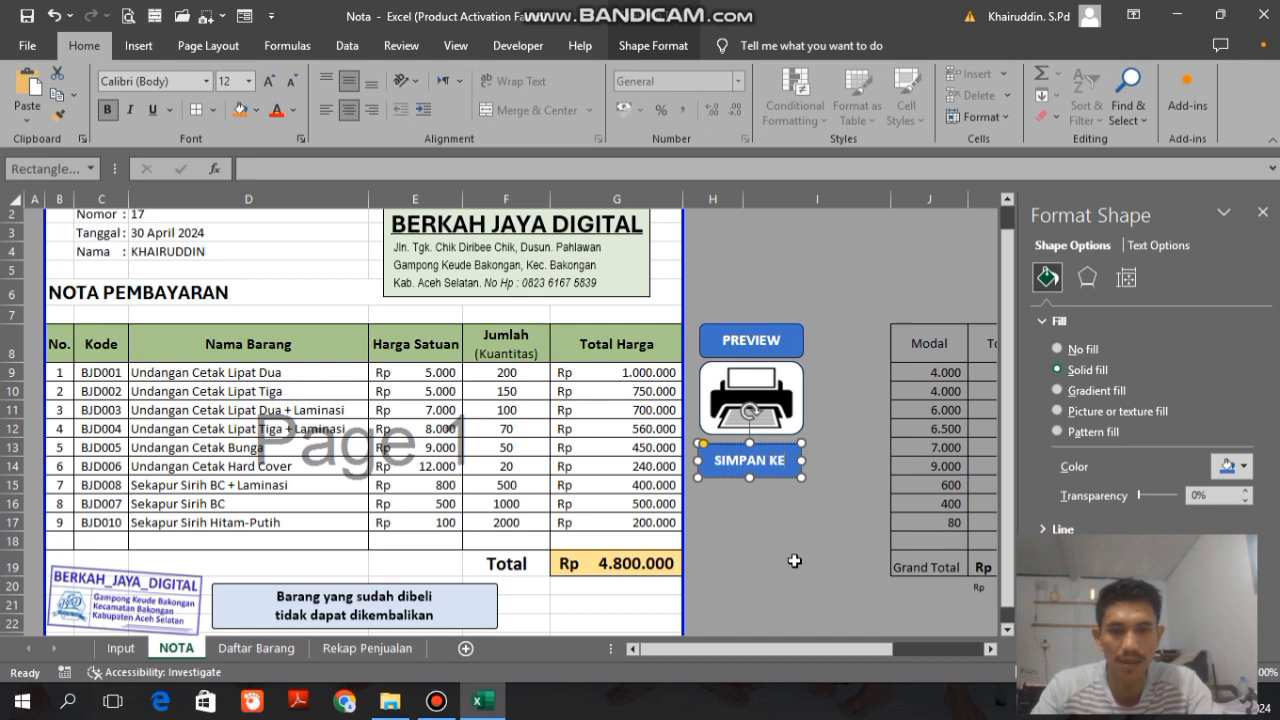
key(Return)
text(REKAP PENJ)
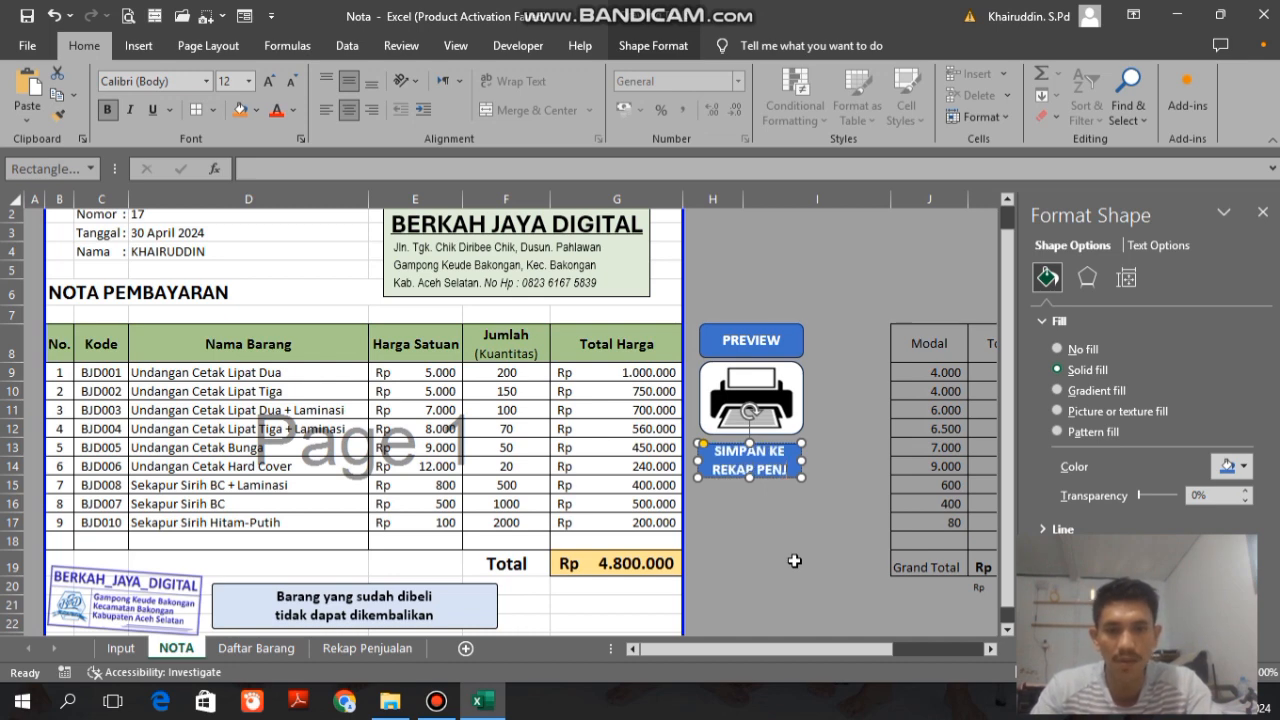
text(UAL)
Step: Enlarge the SIMPAN KE REKAP PENJUALAN button to about 3.35 by 1.67 cm and reduce its font size to fit the label
mouse_move(808, 464)
mouse_down()
mouse_move(848, 473)
mouse_move(830, 474)
mouse_up()
click(794, 400)
click(802, 458)
click(292, 82)
drag(829, 474, 781, 445)
triple_click(762, 475)
click(291, 84)
click(291, 84)
Step: Left-align the printer picture, the SIMPAN KE REKAP PENJUALAN button and the PREVIEW button
click(778, 400)
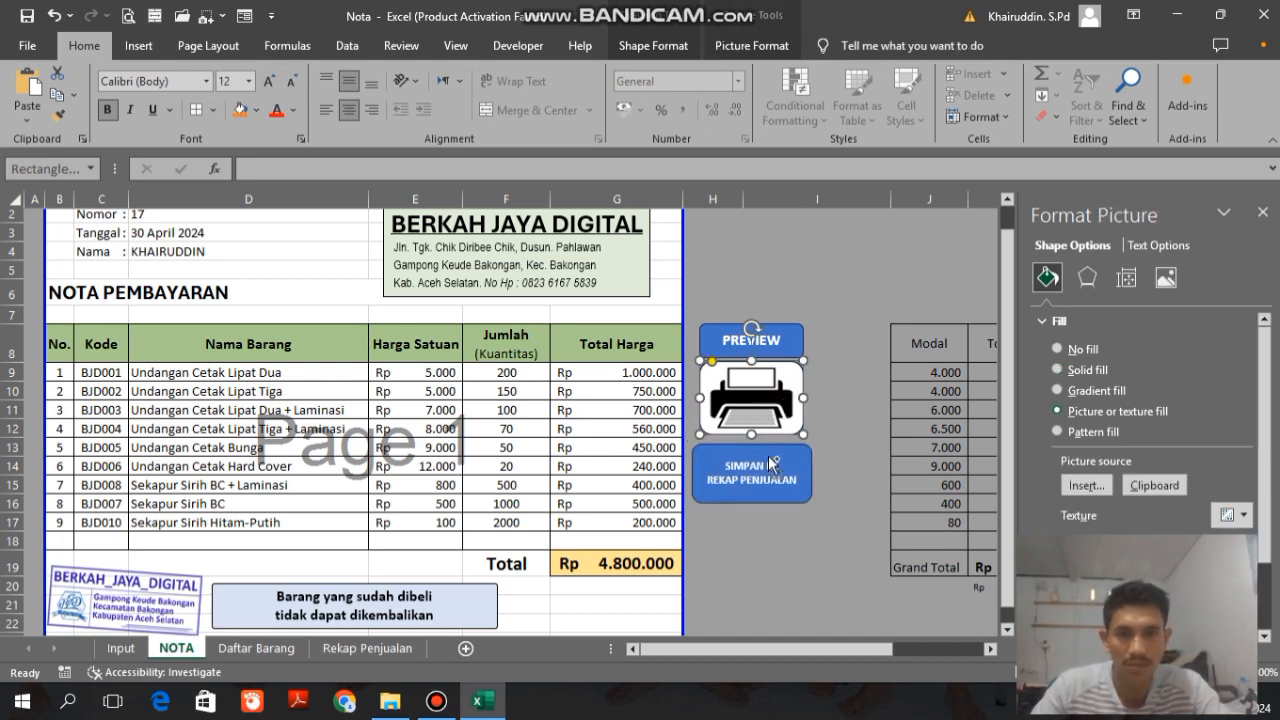
ctrl+click(773, 459)
ctrl+click(776, 341)
click(752, 46)
click(1030, 74)
click(1048, 98)
Step: Widen the printer picture and PREVIEW button to 3.35 cm, matching the SIMPAN button, and align all three by their centres
click(776, 398)
ctrl+click(772, 342)
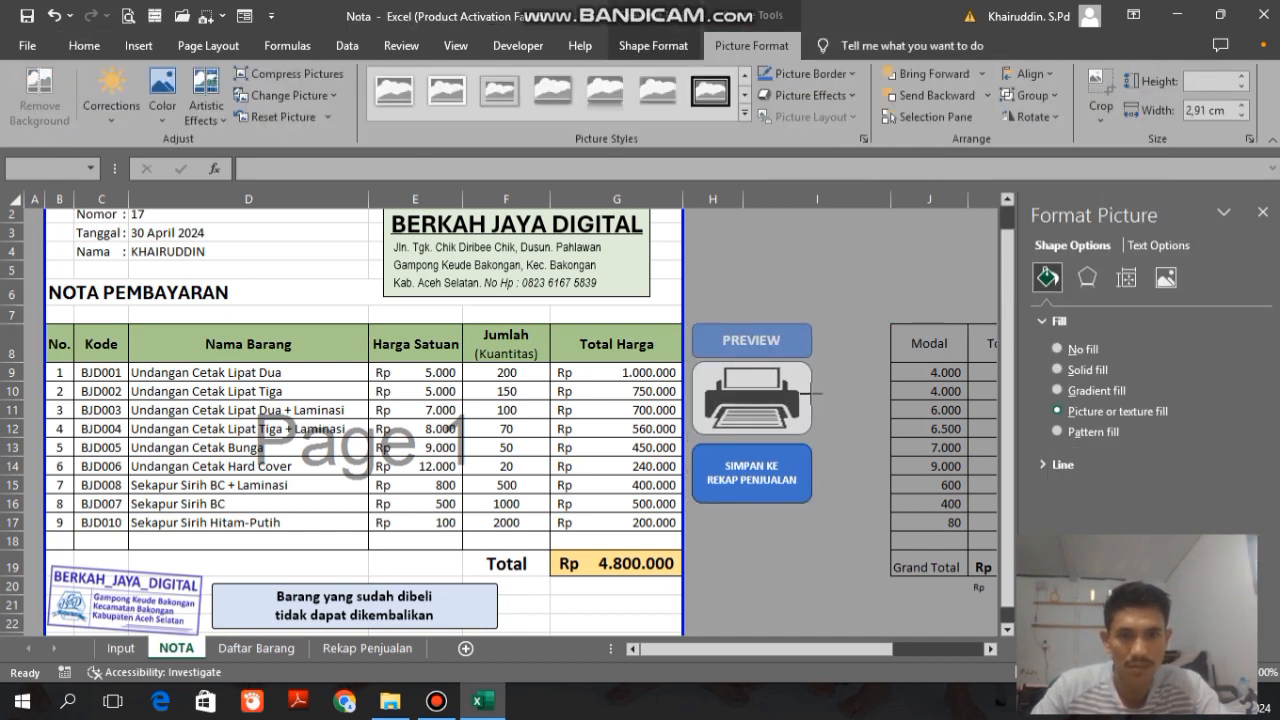
click(800, 465)
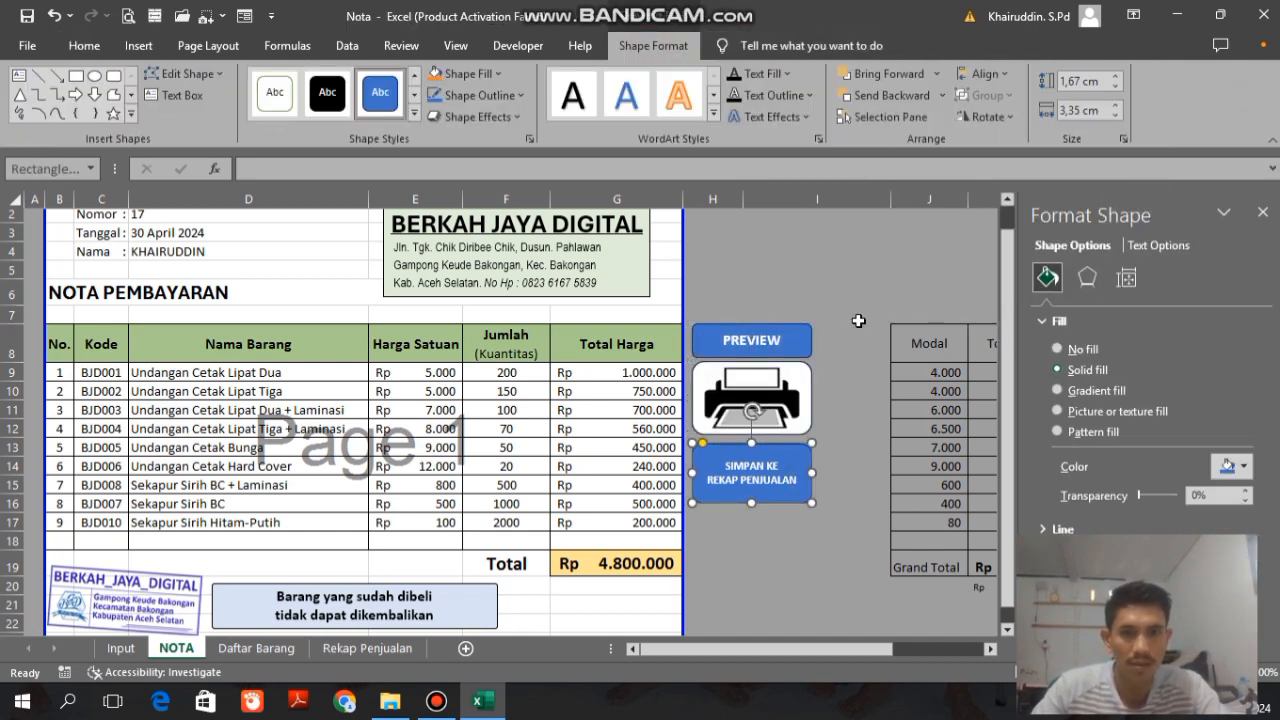
ctrl+click(788, 416)
ctrl+click(790, 345)
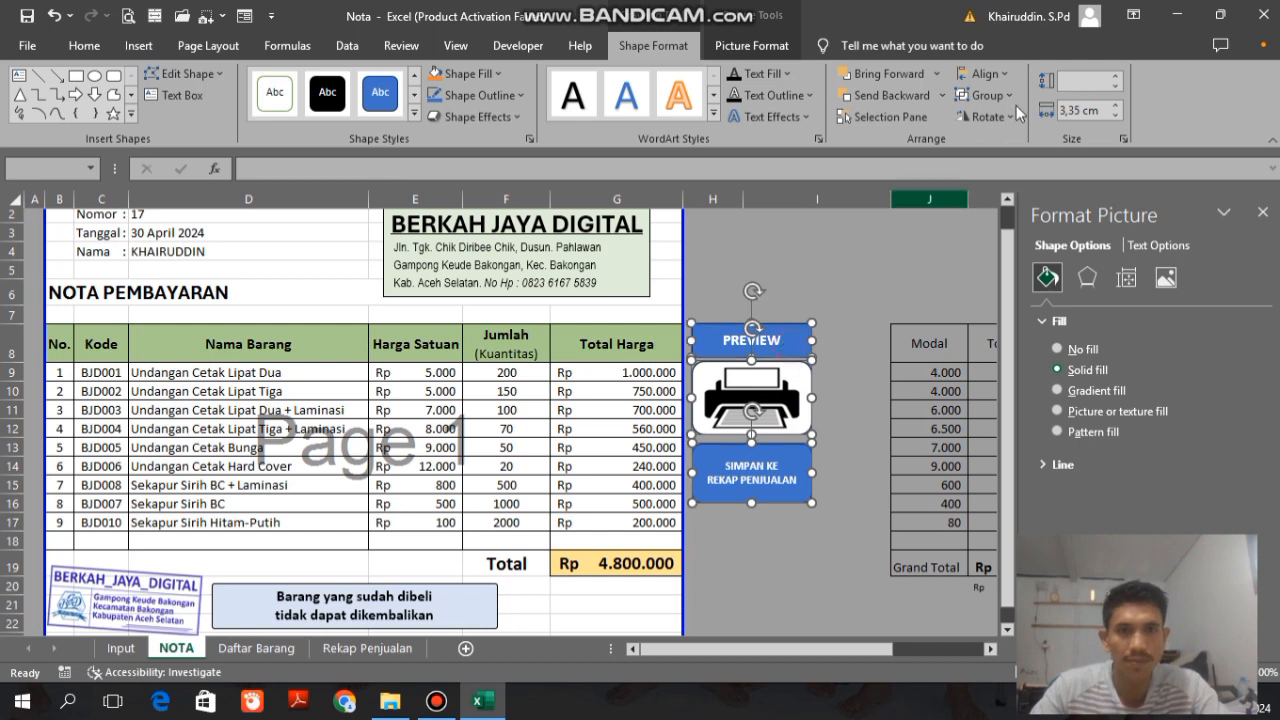
click(985, 73)
click(1020, 114)
click(830, 270)
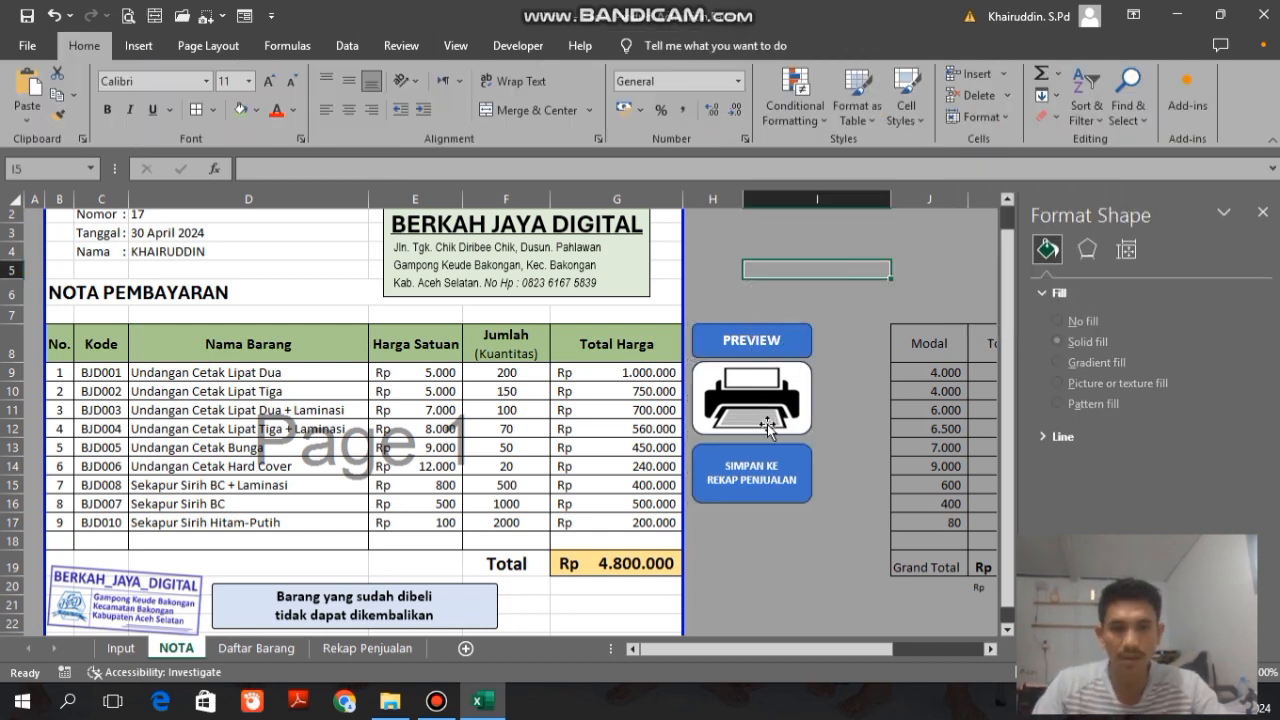
Step: Copy the PREVIEW button below the SIMPAN KE REKAP PENJUALAN button and relabel the copy Input Transaksi
click(773, 345)
drag(770, 330, 765, 529)
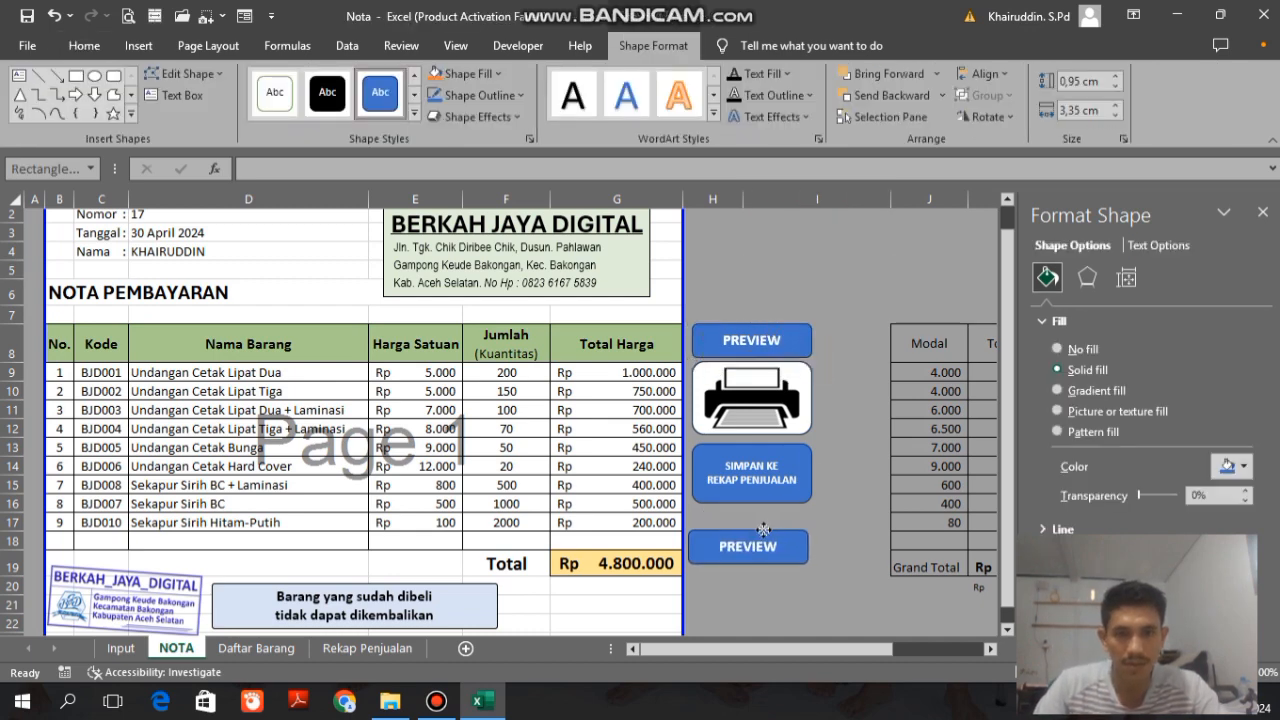
scroll(894, 545, down, 2)
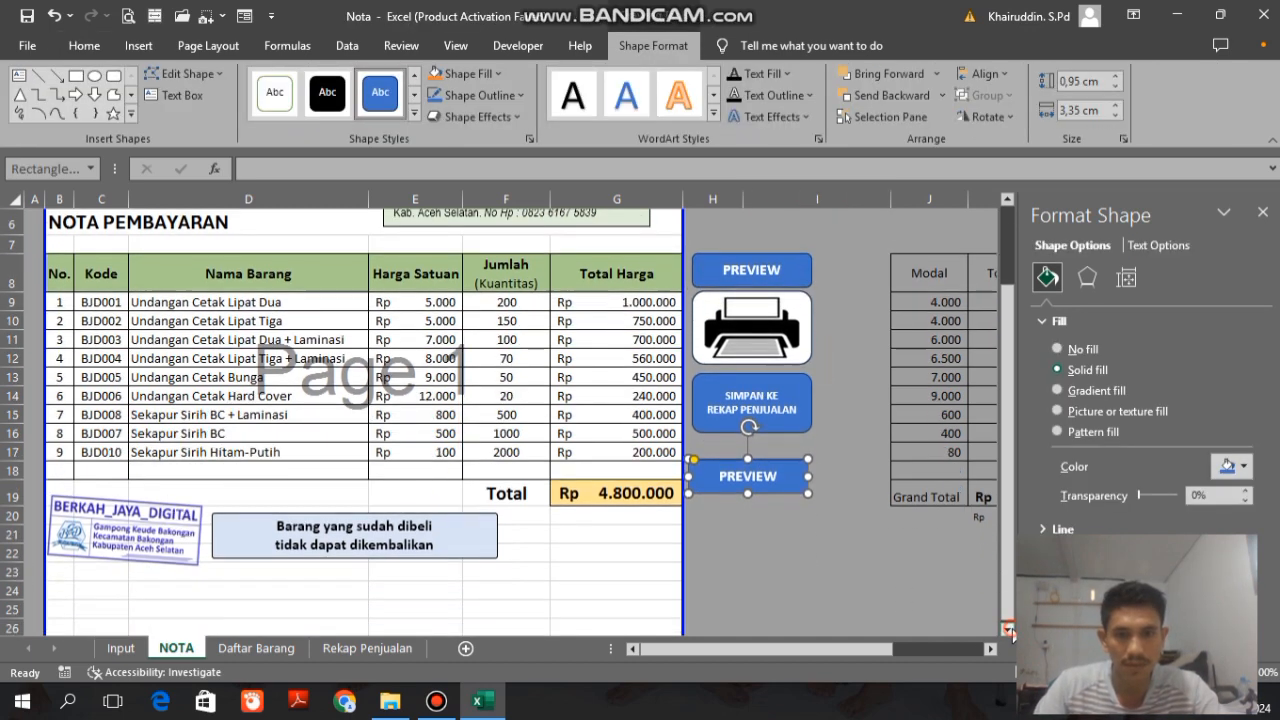
scroll(900, 490, up, 1)
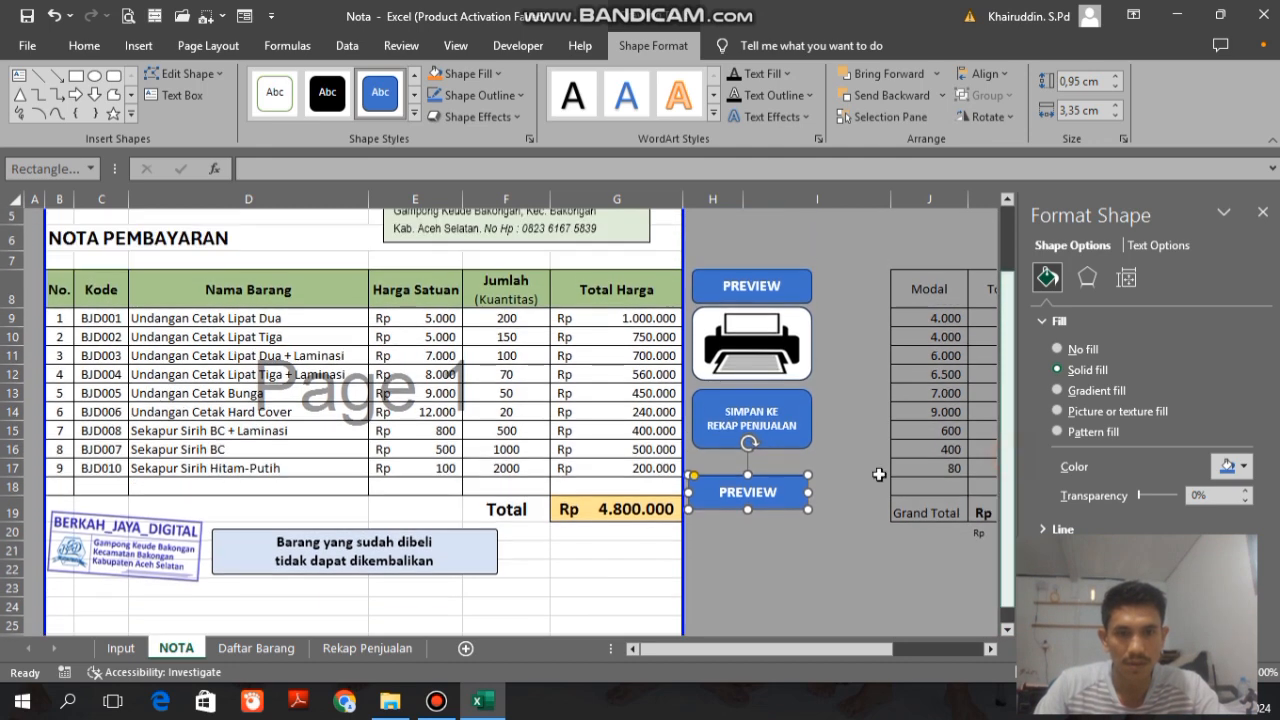
double_click(748, 492)
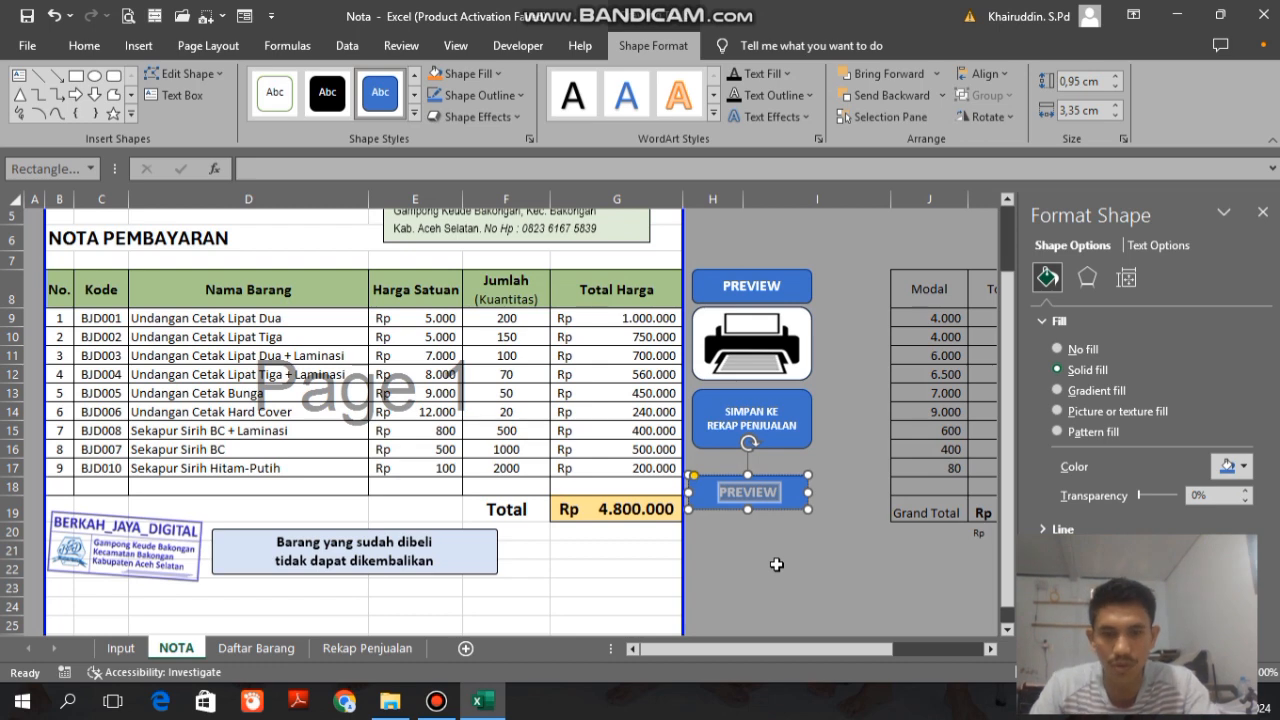
key(Delete)
text(Input)
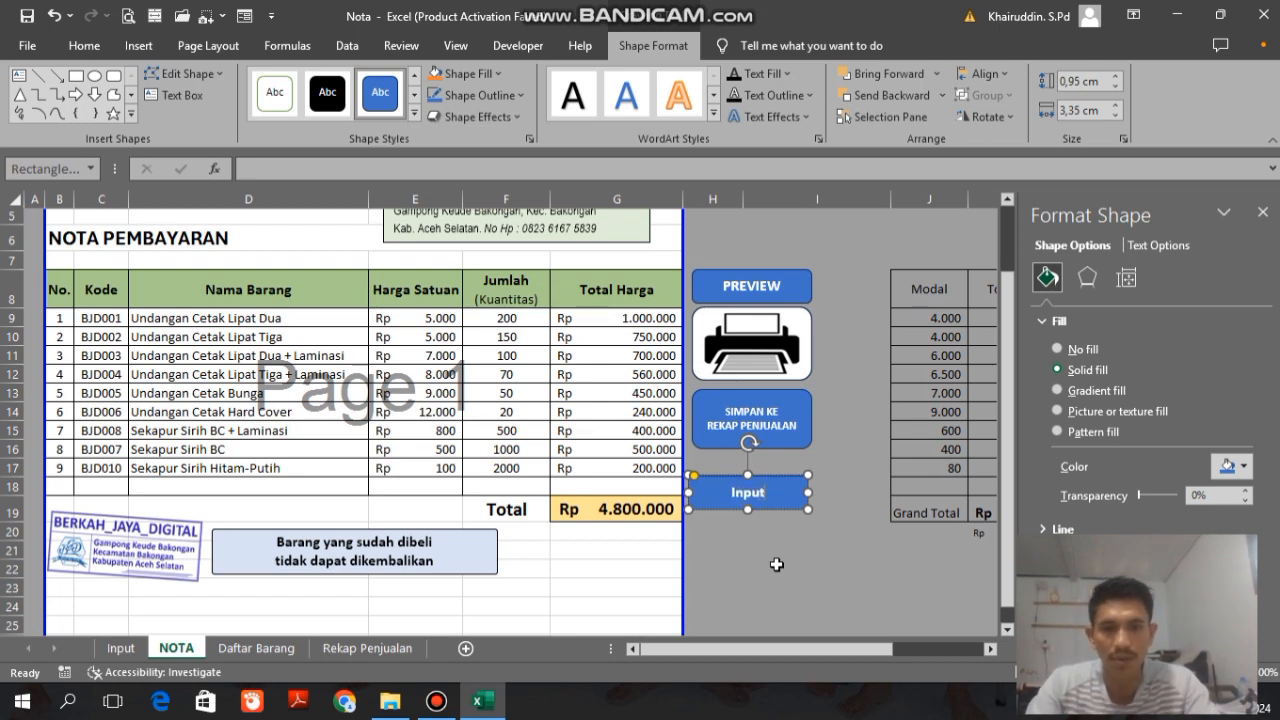
text( Transaksi)
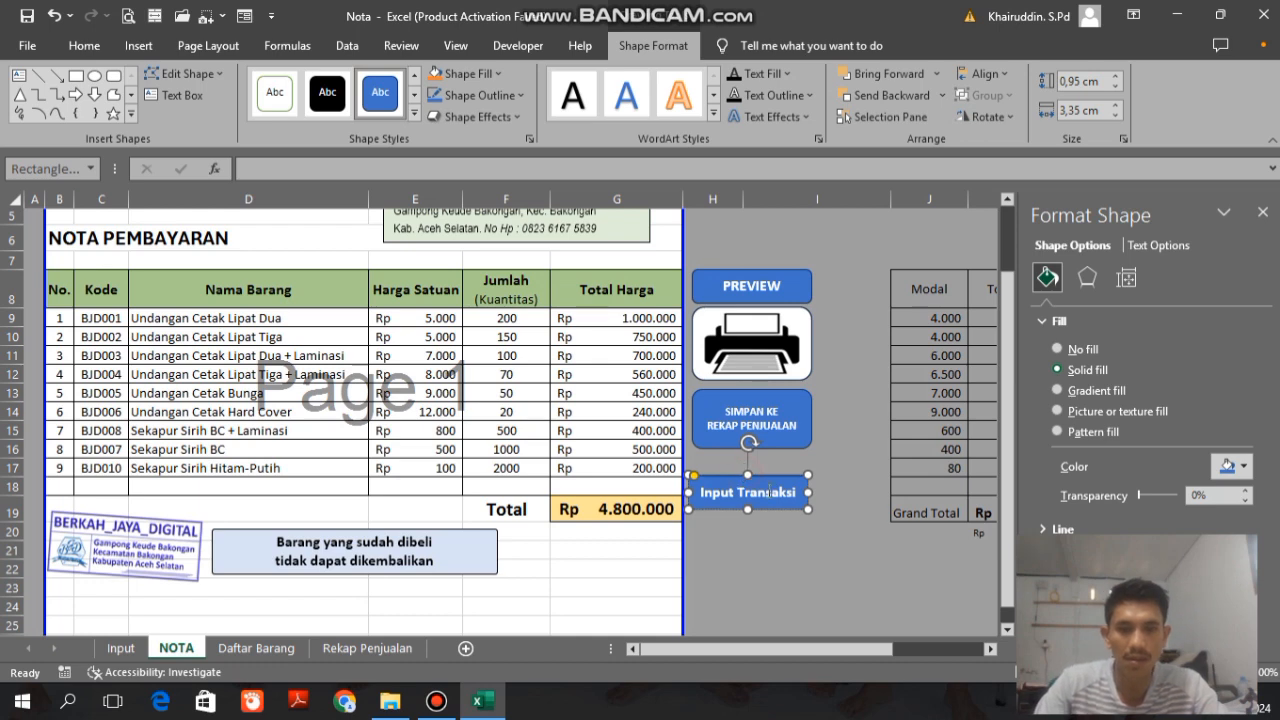
Step: Make two copies of the Input Transaksi button stacked below it and relabel the middle one Daftar Barang
drag(770, 487, 771, 570)
click(763, 533)
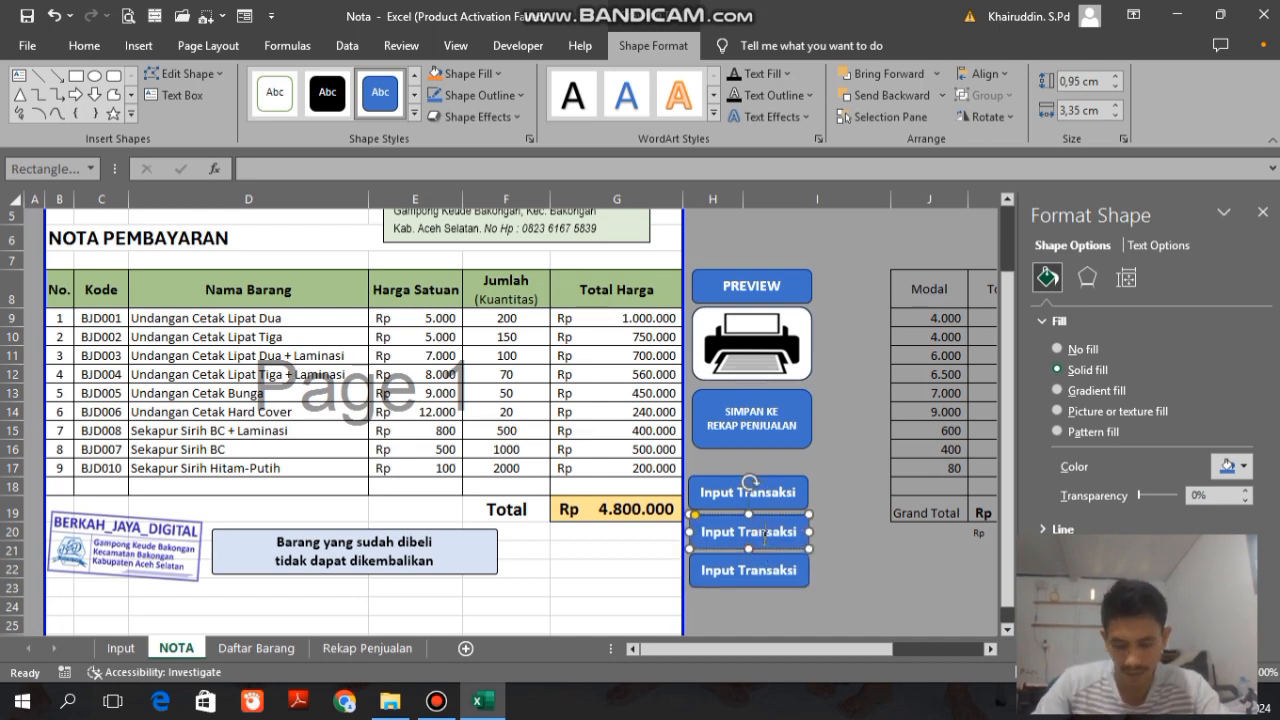
key(ctrl+a)
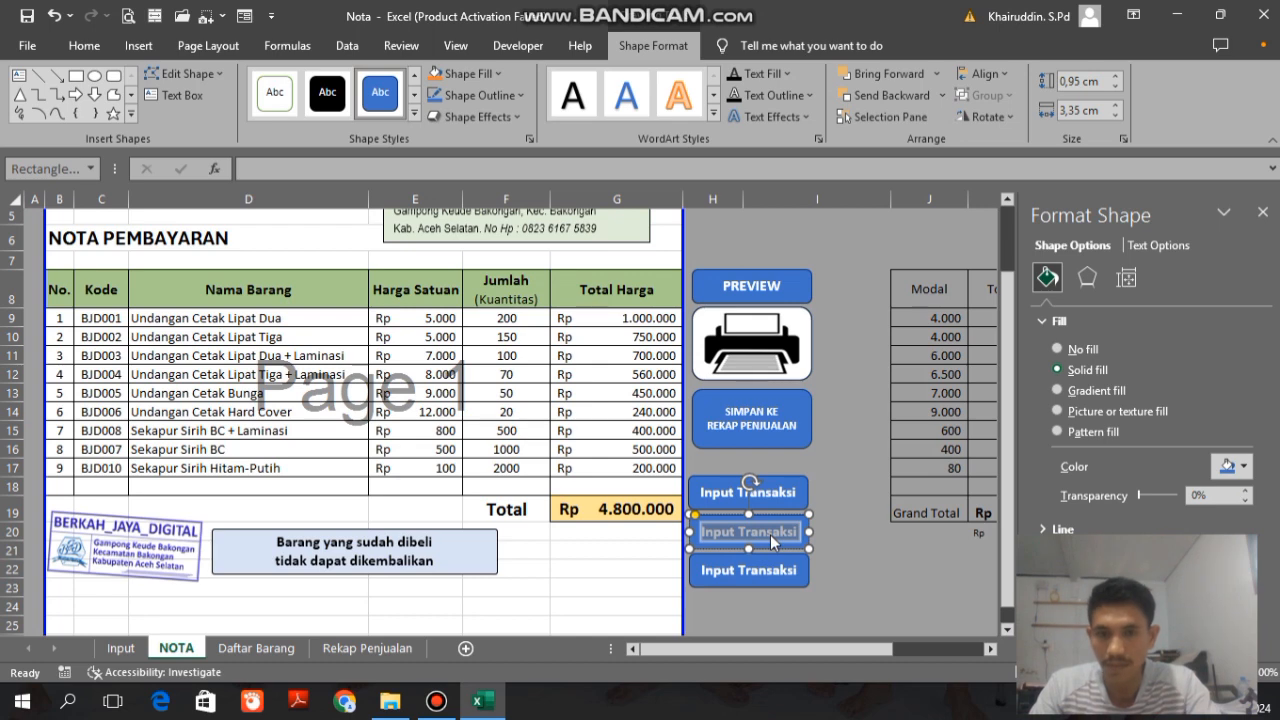
text(Dafy)
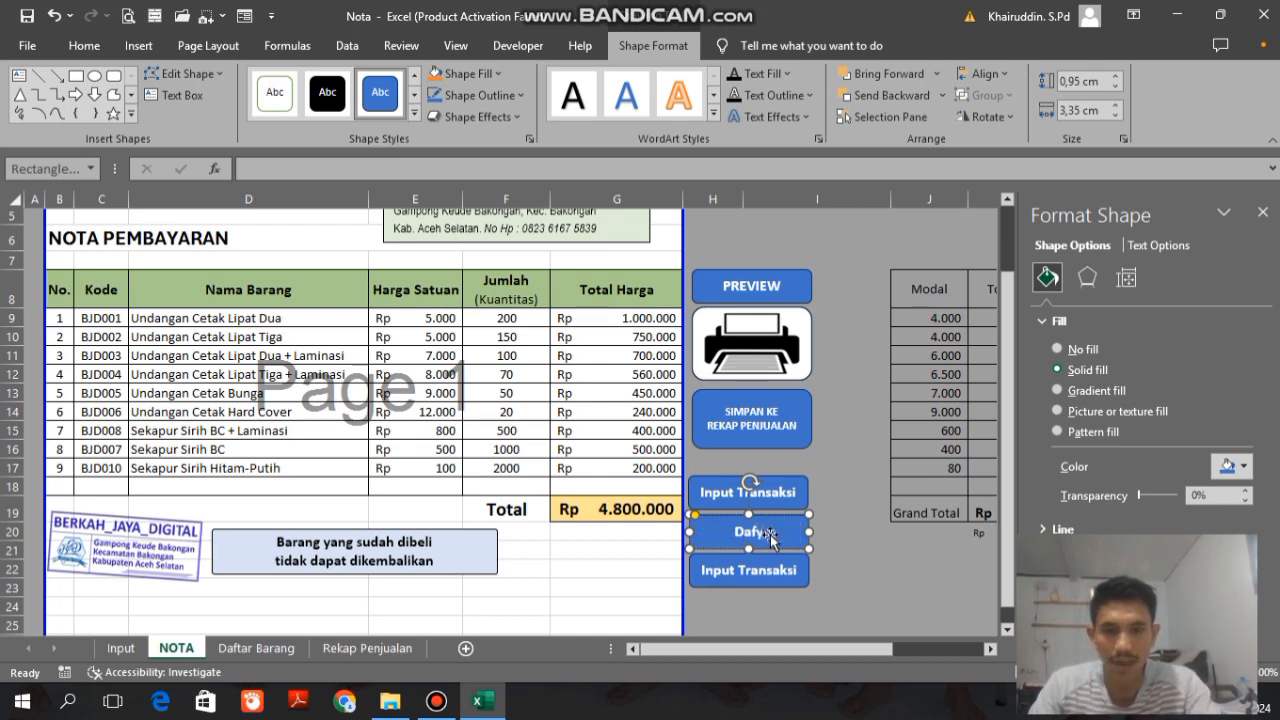
text(a)
key(BackSpace)
key(BackSpace)
text(tar)
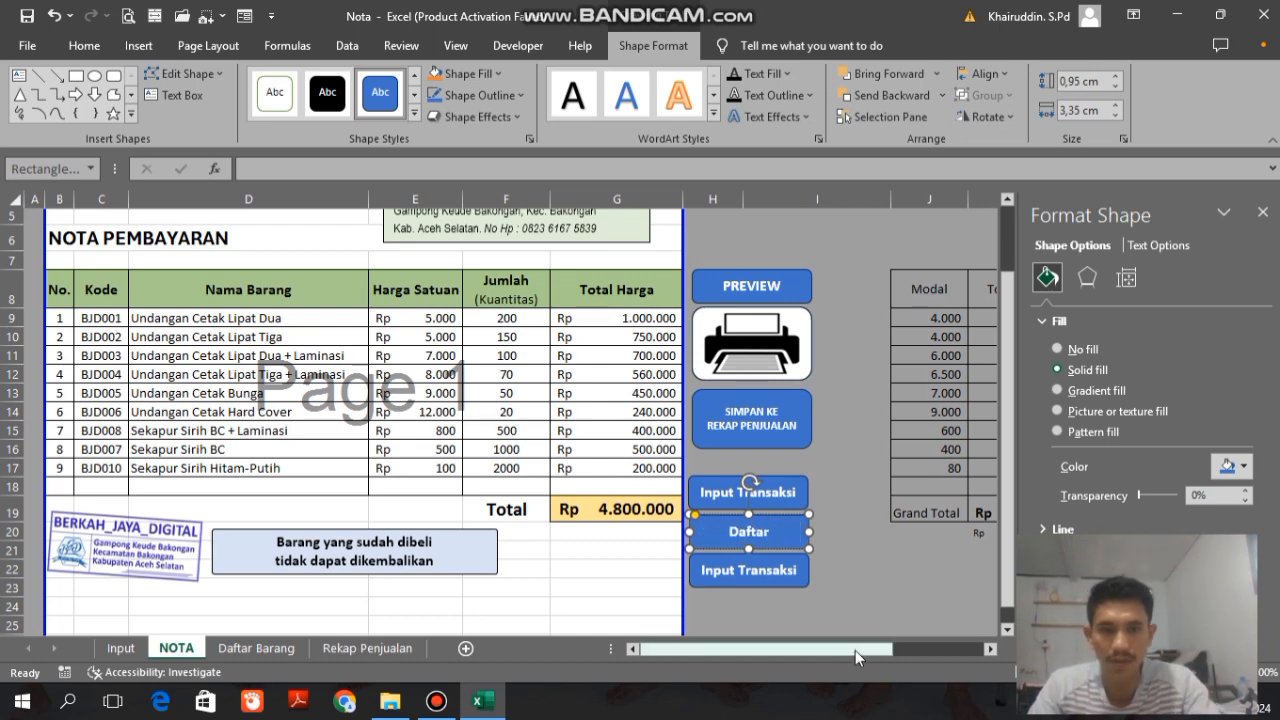
text( Barang)
Step: Relabel the lowest button copy Rekap Penjualan and reduce its font size to 11 to fit one line
click(748, 572)
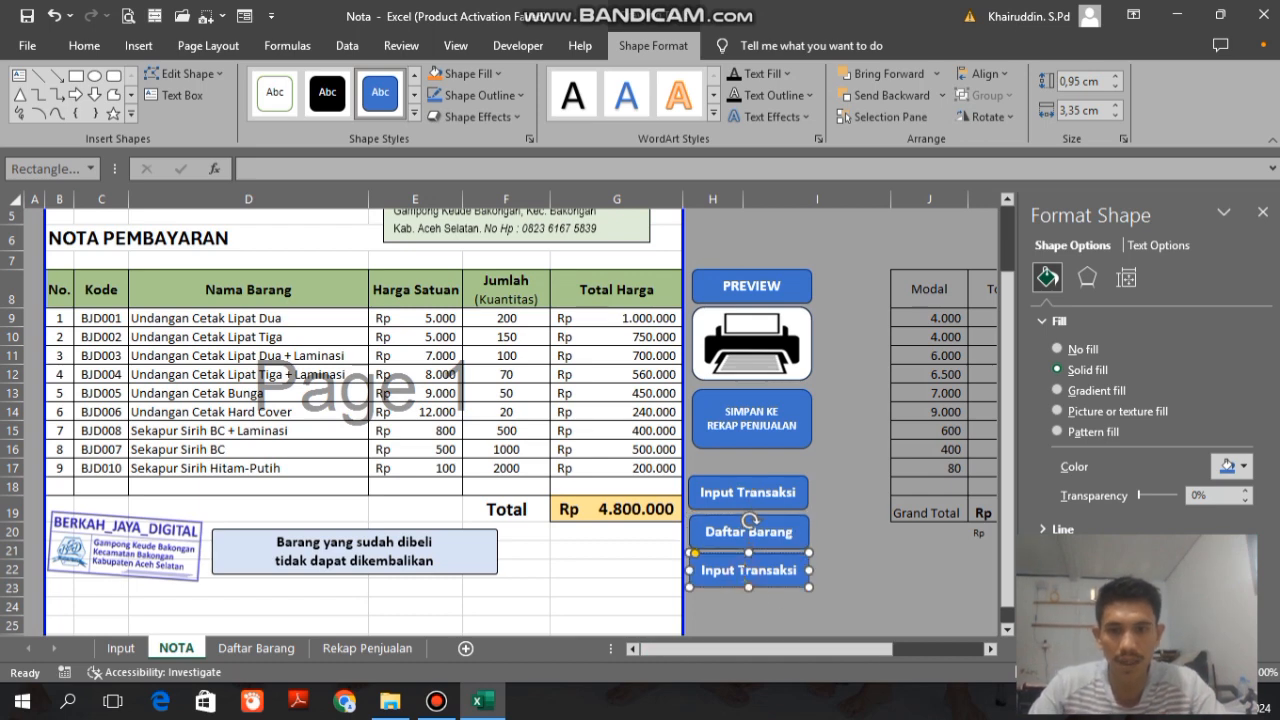
text(Rekap)
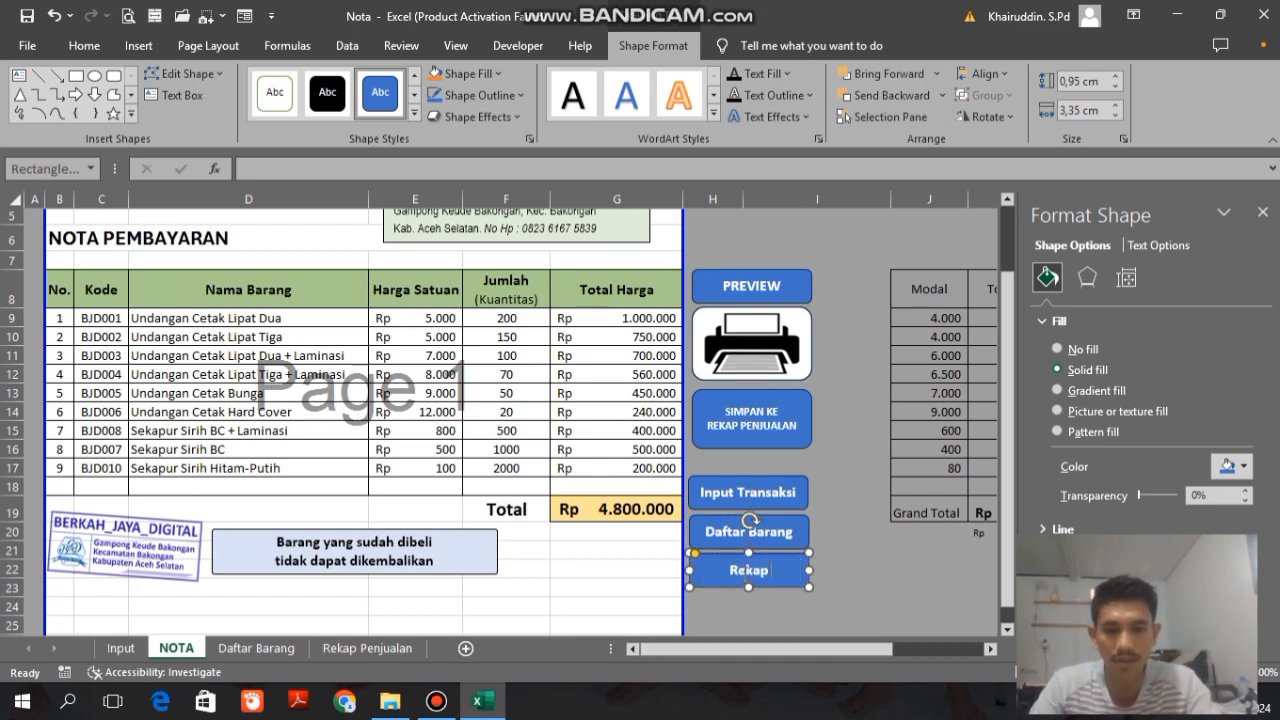
text( Panju)
key(BackSpace)
key(BackSpace)
key(BackSpace)
key(BackSpace)
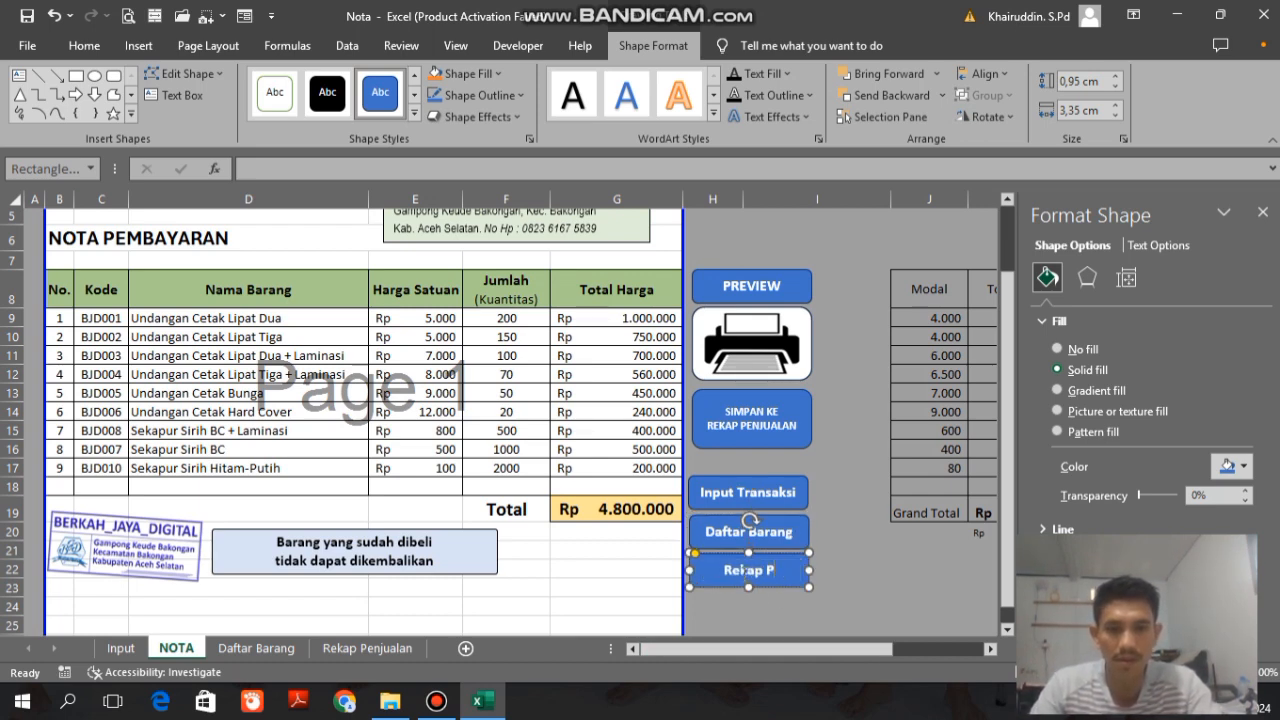
text(enjualan)
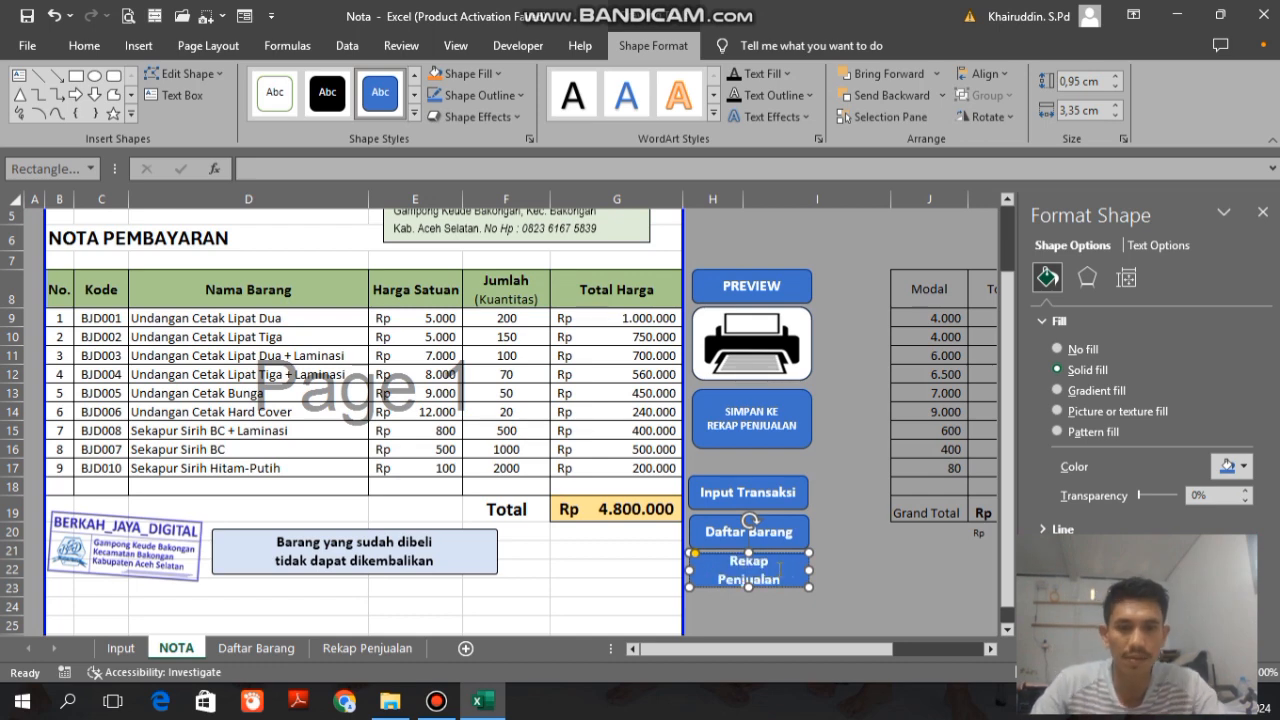
key(ctrl+a)
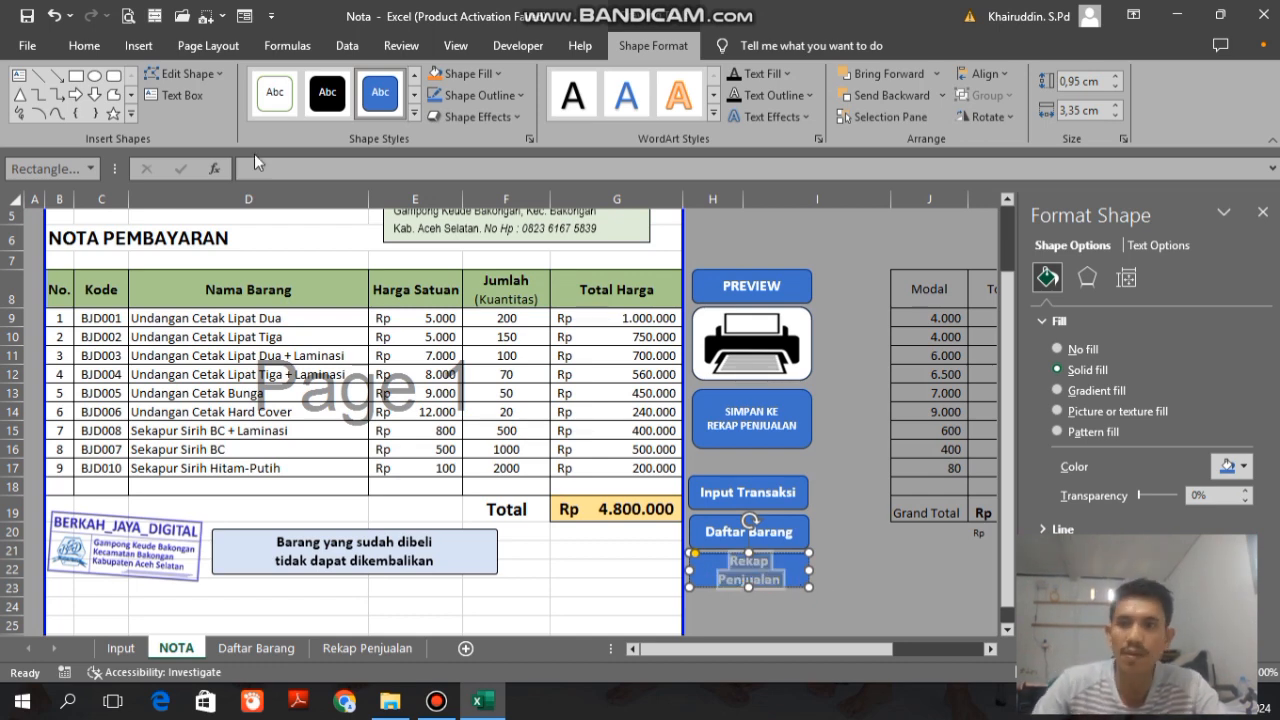
click(84, 45)
click(294, 90)
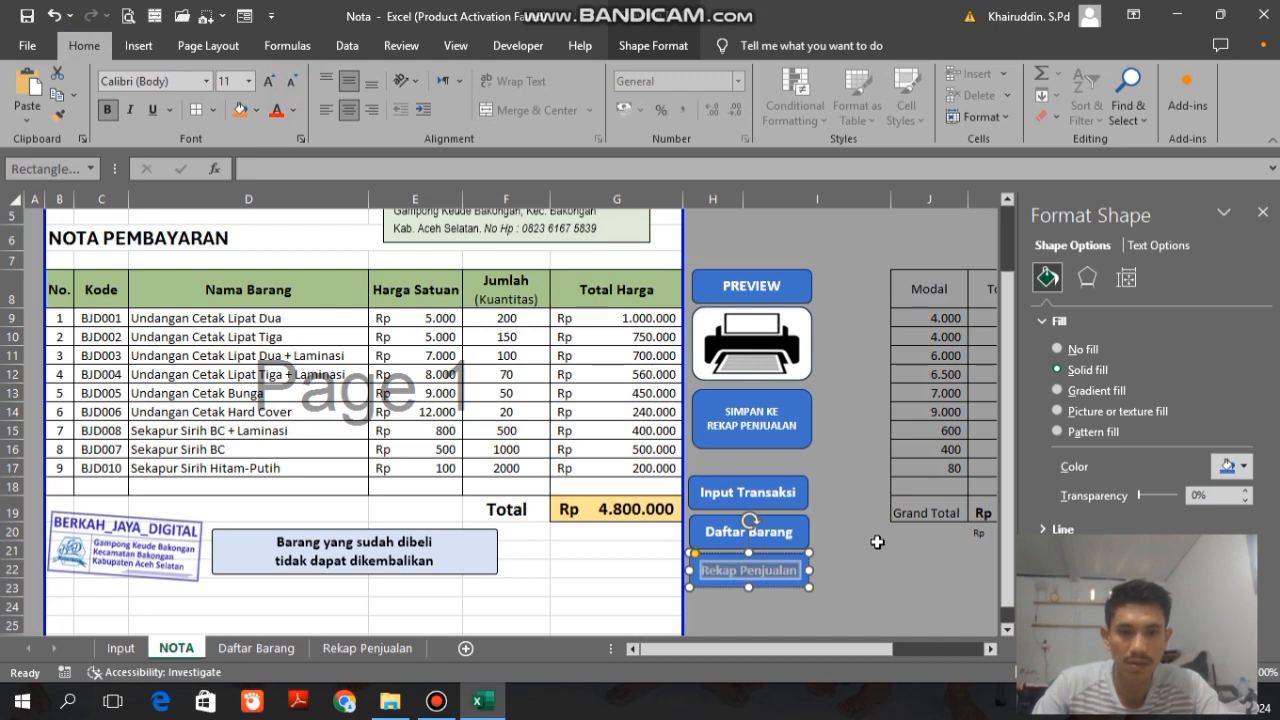
click(878, 545)
Step: Align the PREVIEW, printer, SIMPAN KE REKAP PENJUALAN, Input Transaksi, Daftar Barang and Rekap Penjualan buttons by their centres
click(770, 288)
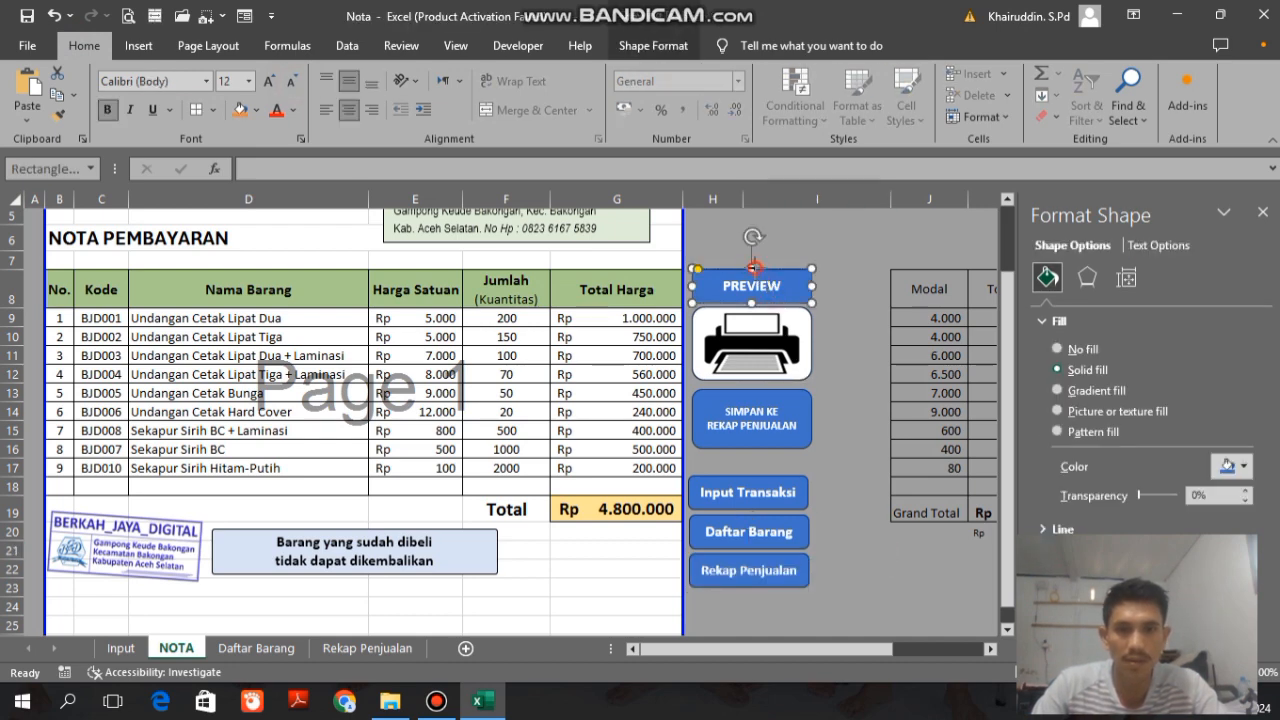
shift+click(762, 404)
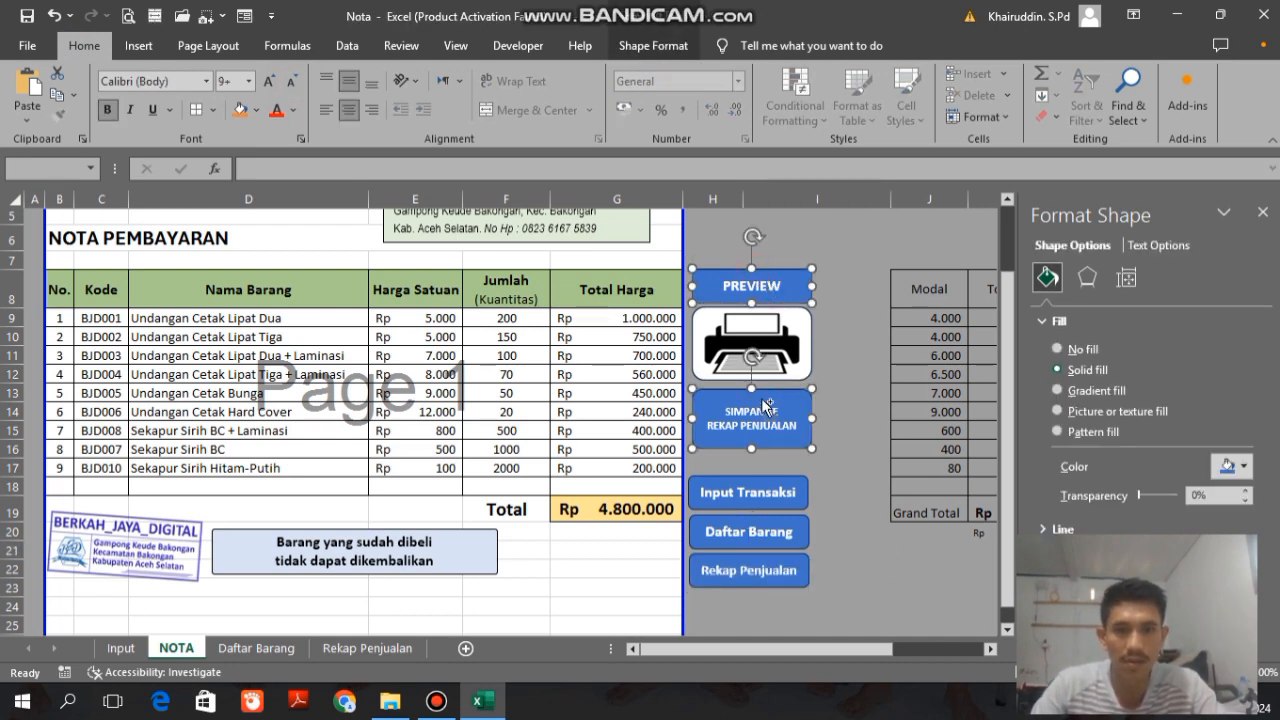
click(836, 330)
click(787, 333)
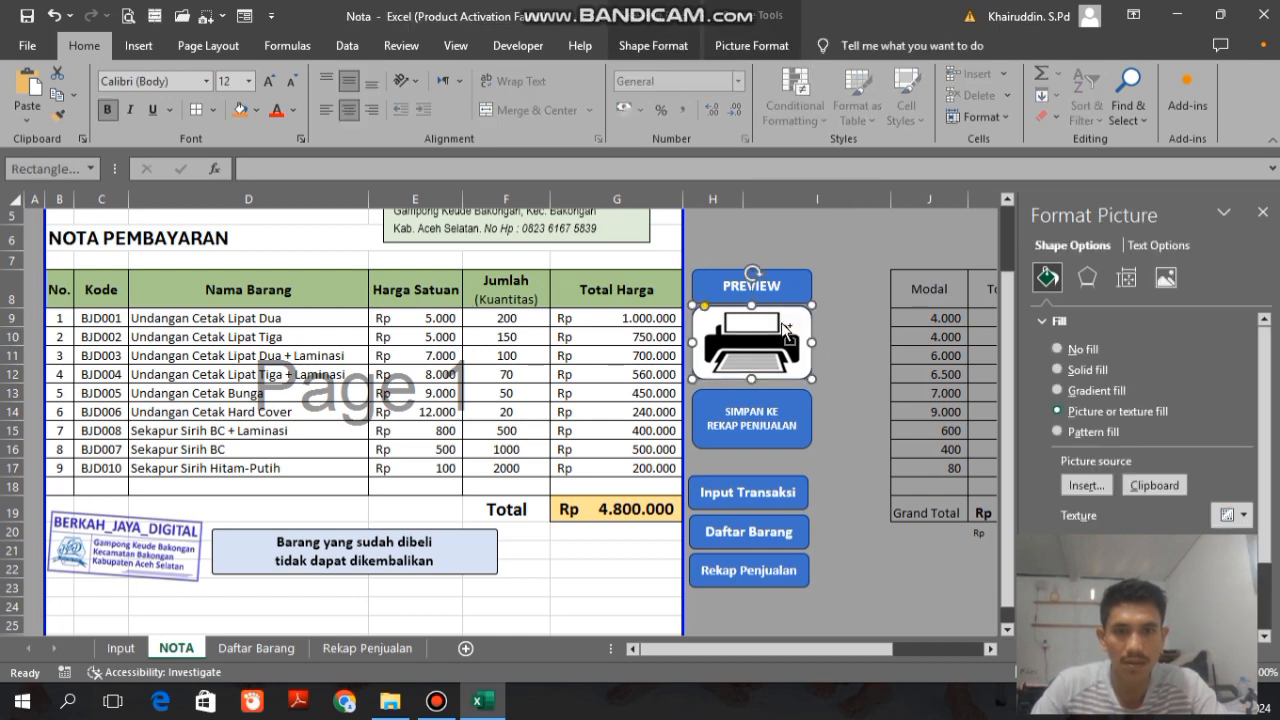
shift+click(794, 291)
shift+click(779, 412)
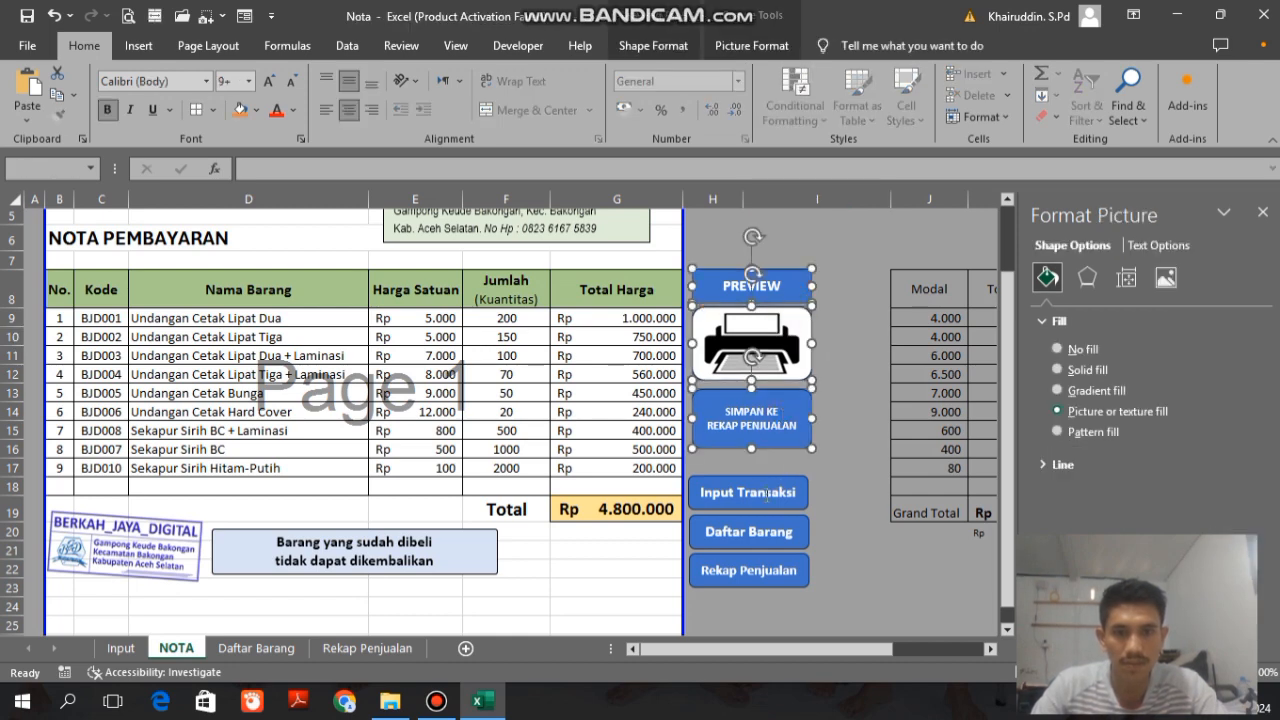
shift+click(772, 490)
shift+click(757, 531)
shift+click(745, 573)
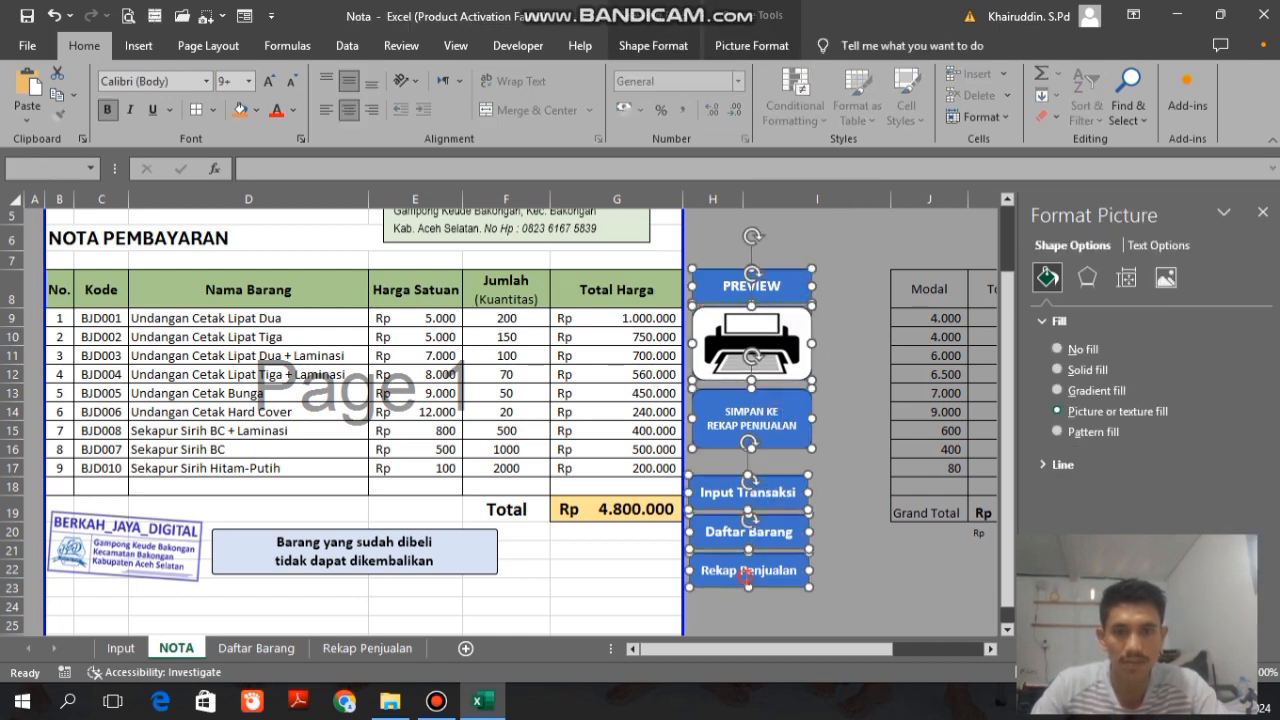
click(751, 45)
click(1030, 74)
click(1047, 122)
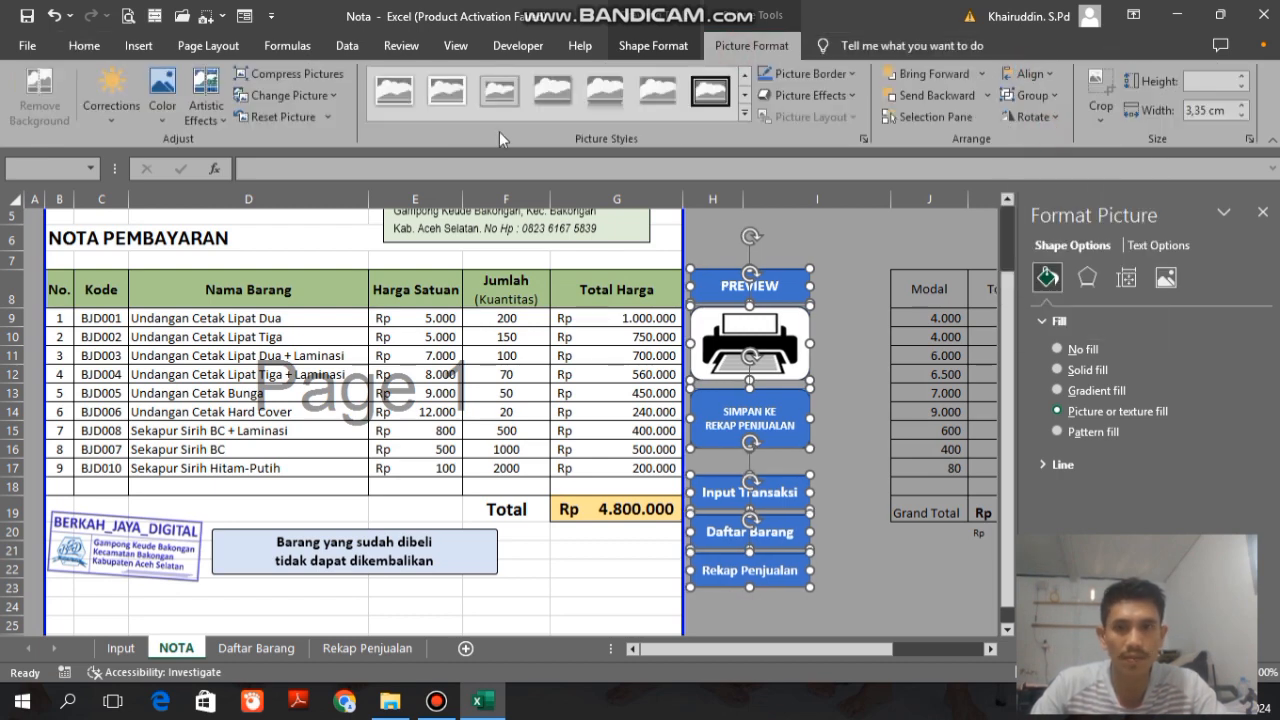
Step: Apply a raised-edge Preset picture effect to all six aligned buttons
click(770, 99)
mouse_move(850, 140)
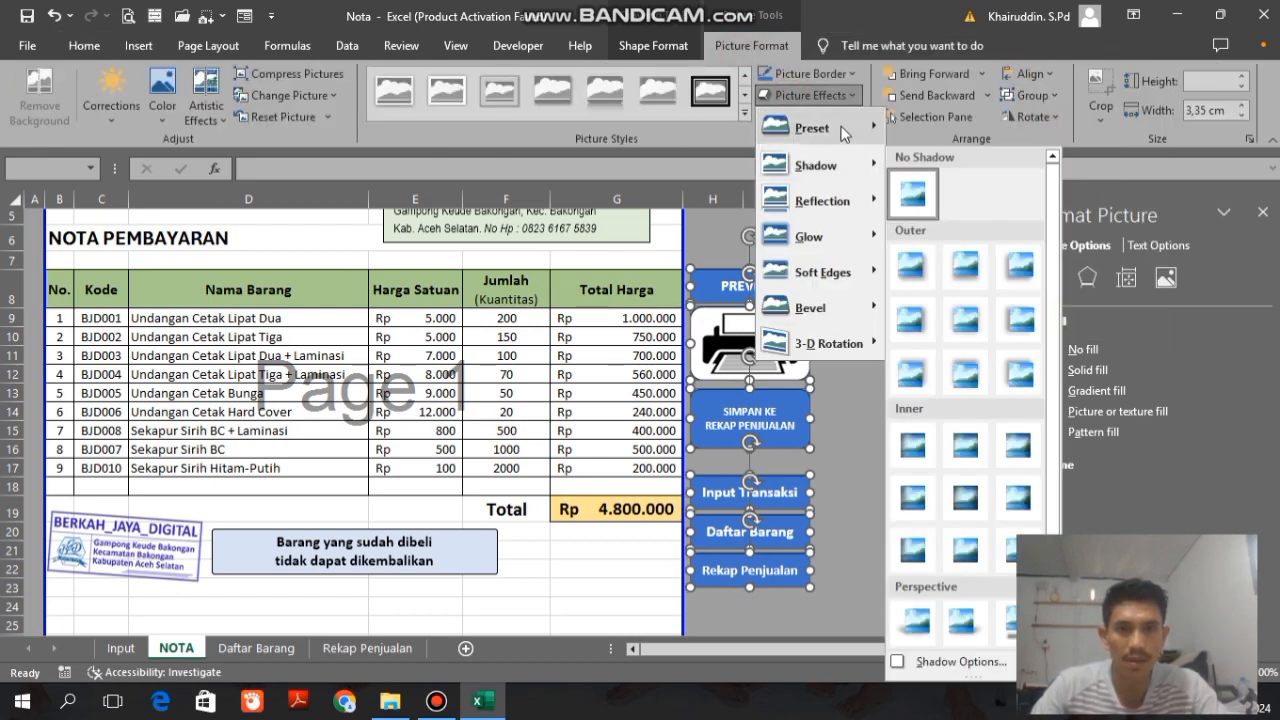
click(848, 352)
click(848, 354)
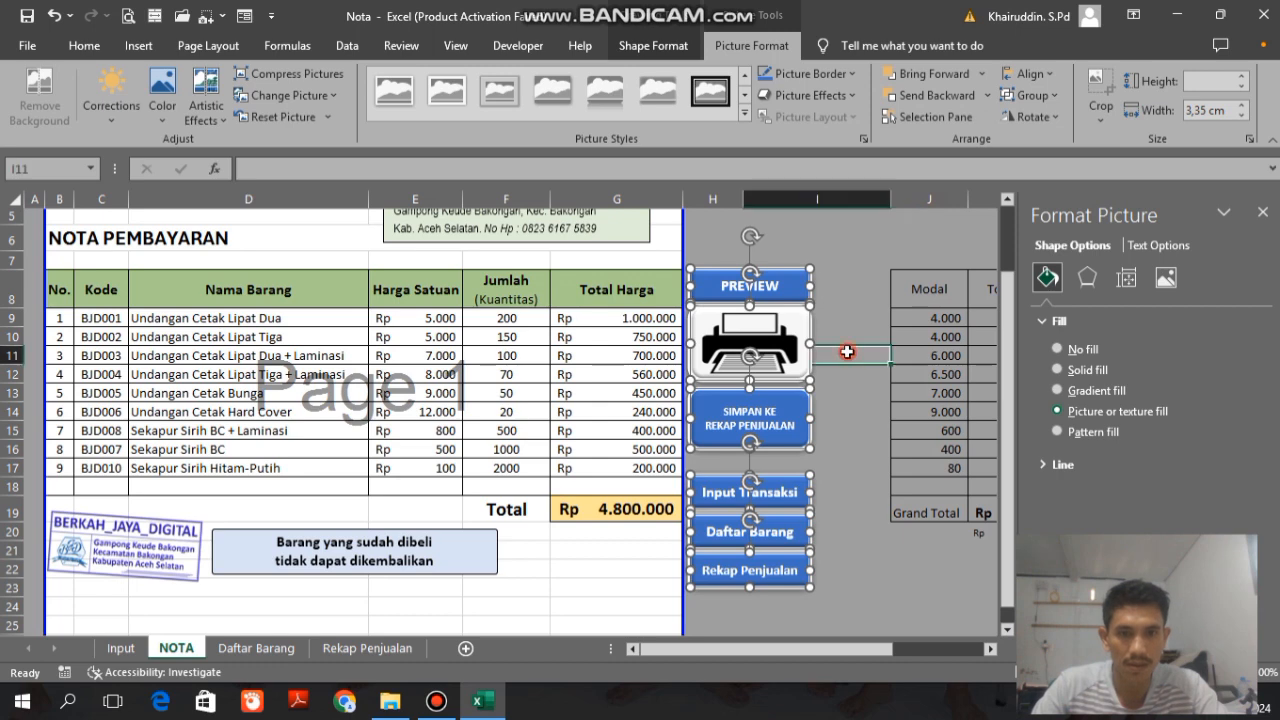
Step: Nudge the printer picture and the SIMPAN KE REKAP PENJUALAN button slightly down to even out the gaps below PREVIEW
click(775, 277)
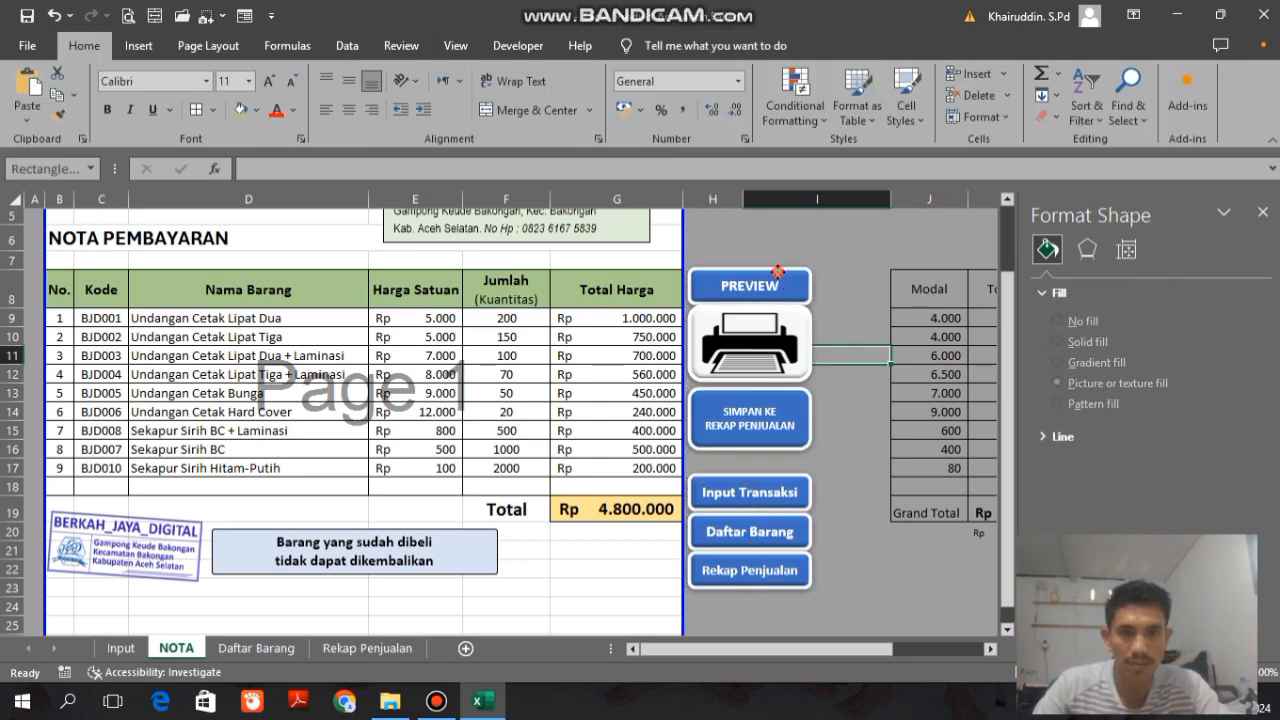
click(783, 321)
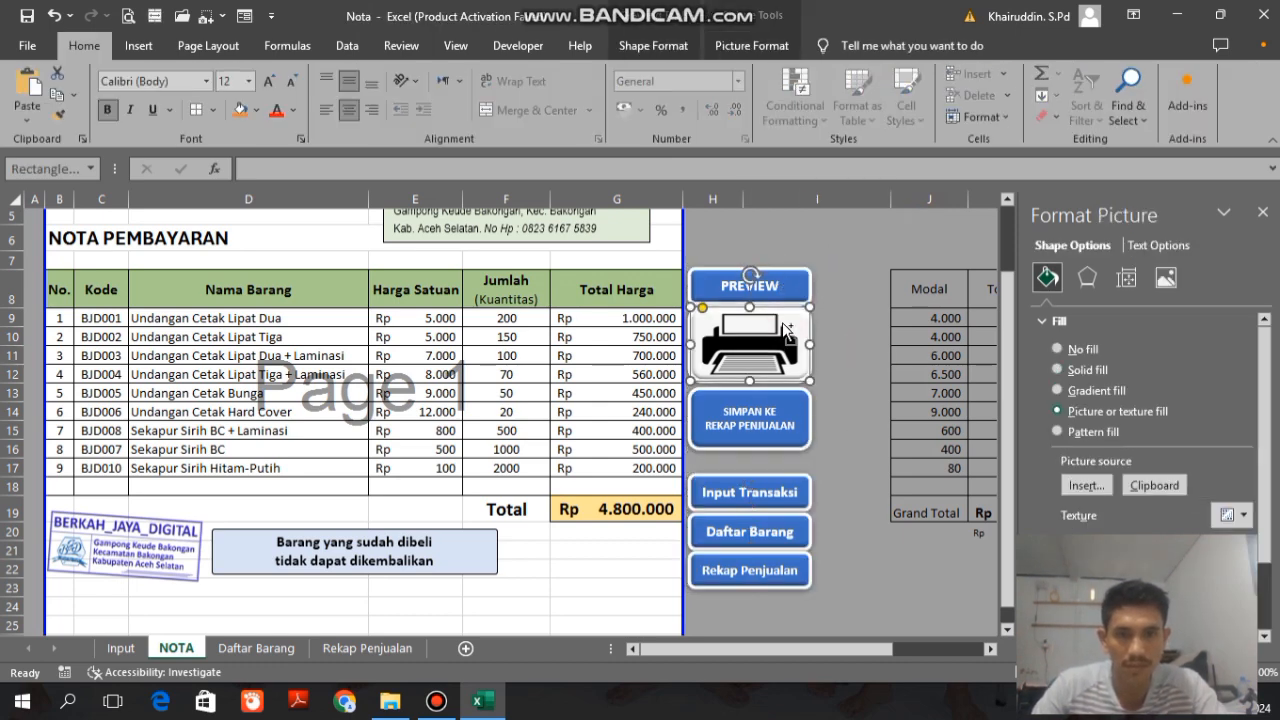
click(870, 378)
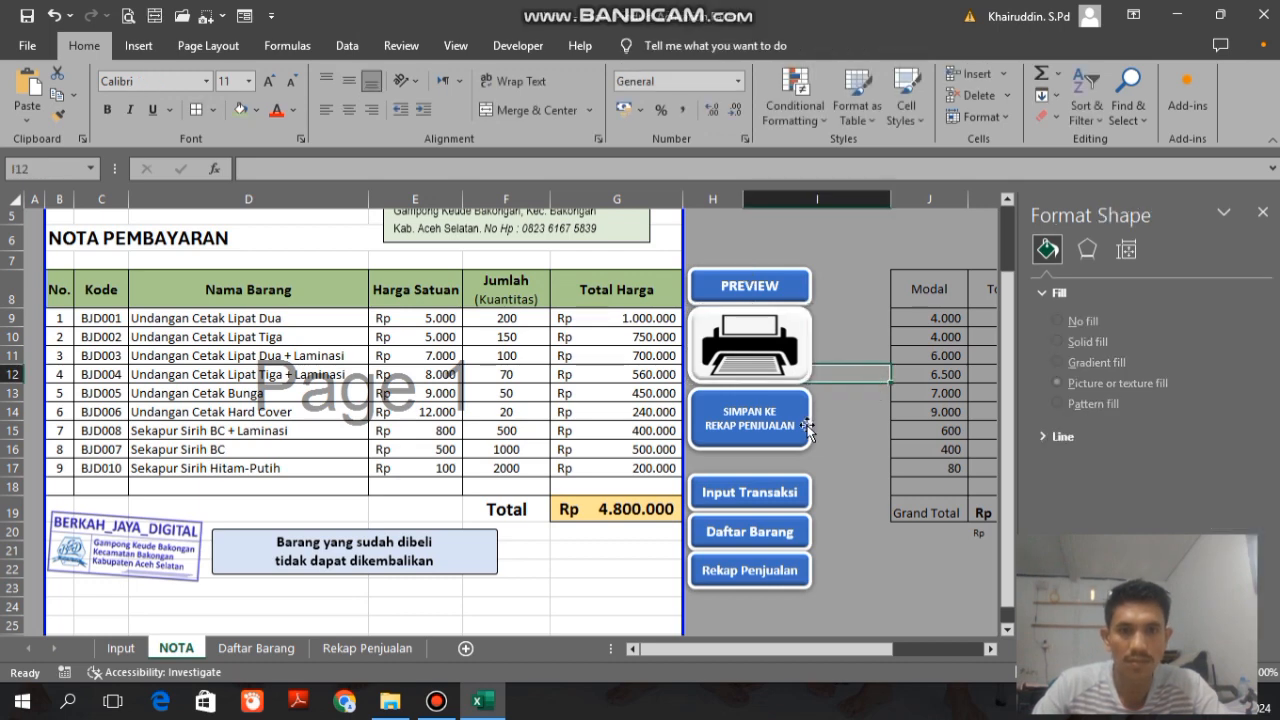
click(779, 368)
ctrl+click(764, 430)
click(842, 415)
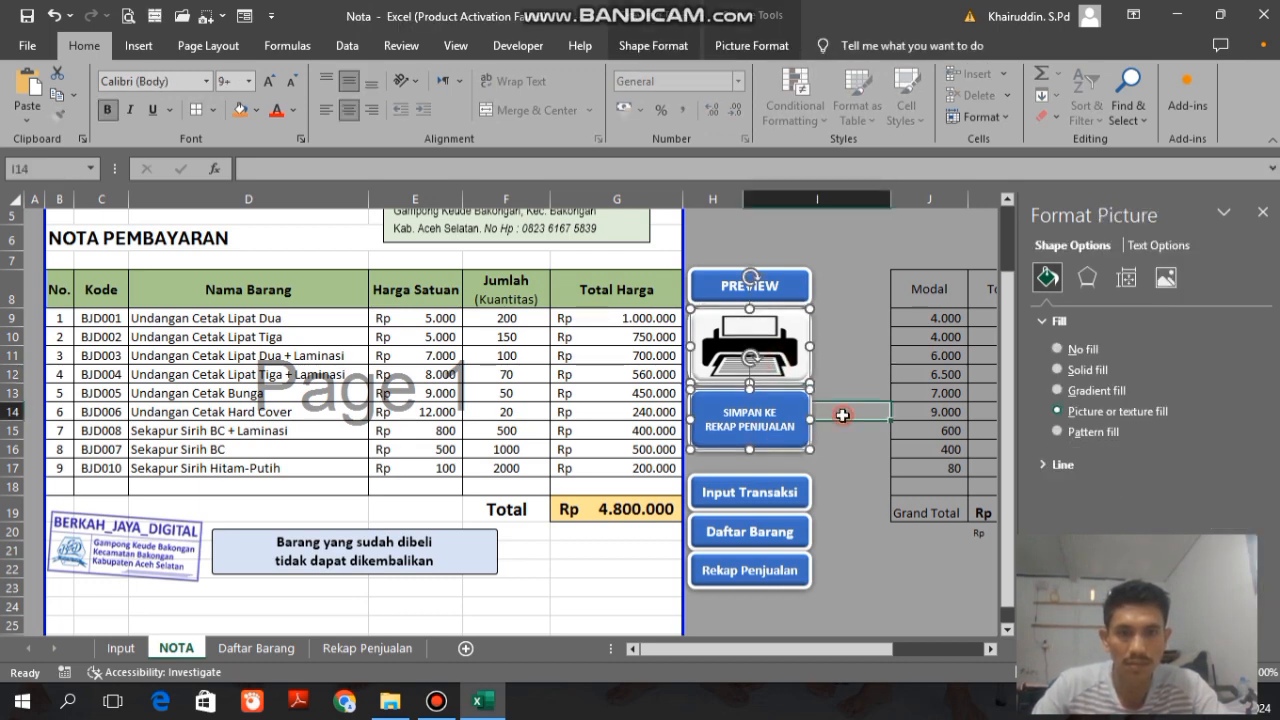
ctrl+click(780, 445)
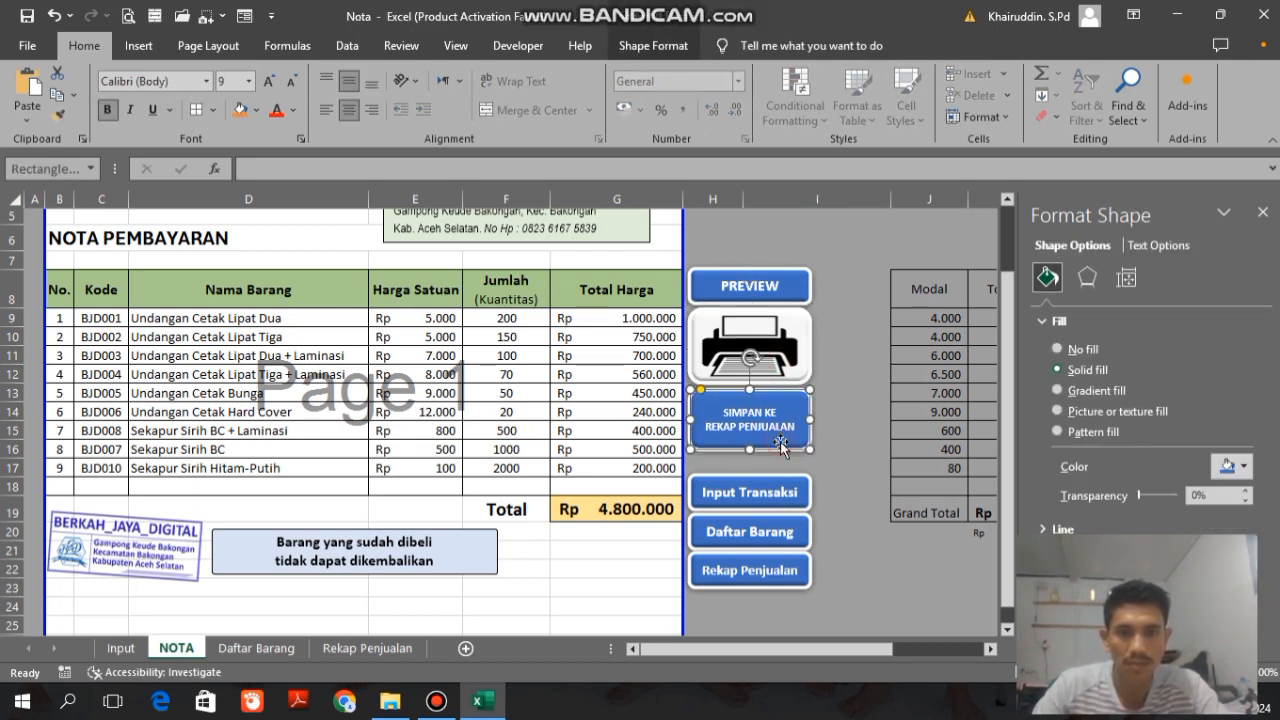
click(834, 316)
Step: Fill the Input Transaksi, Daftar Barang and Rekap Penjualan buttons with black
ctrl+click(802, 492)
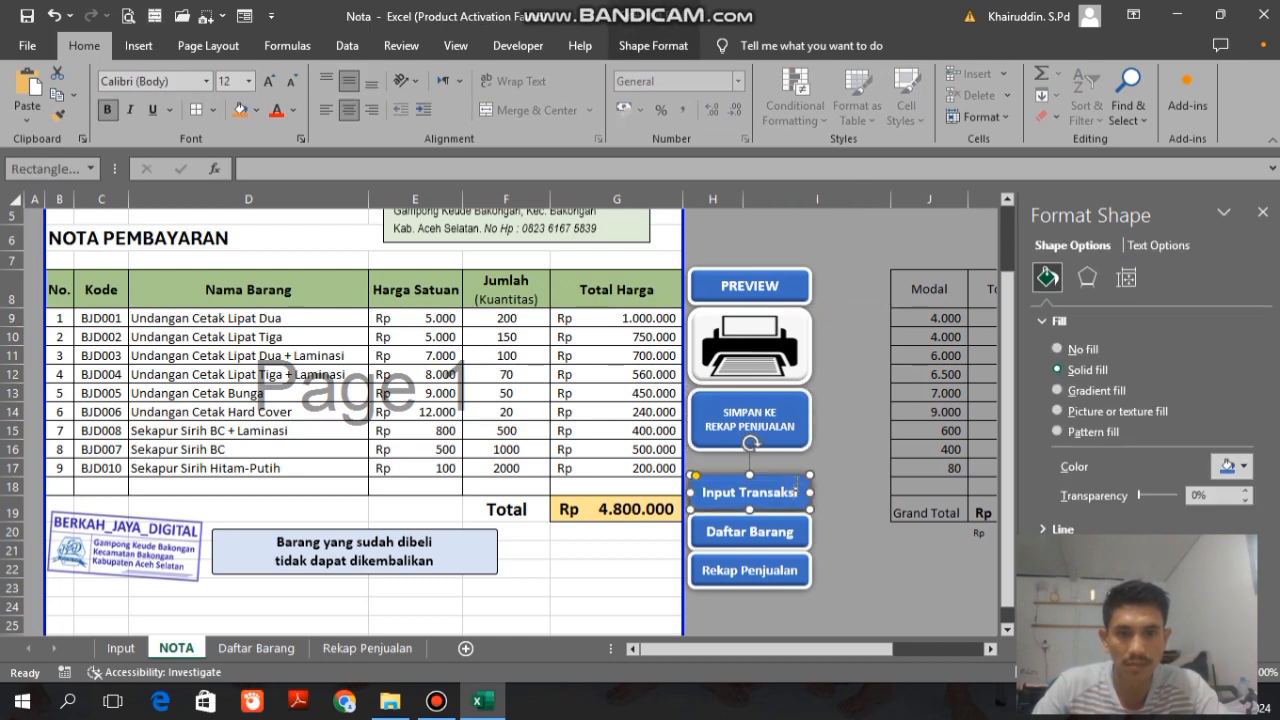
ctrl+click(778, 527)
ctrl+click(772, 578)
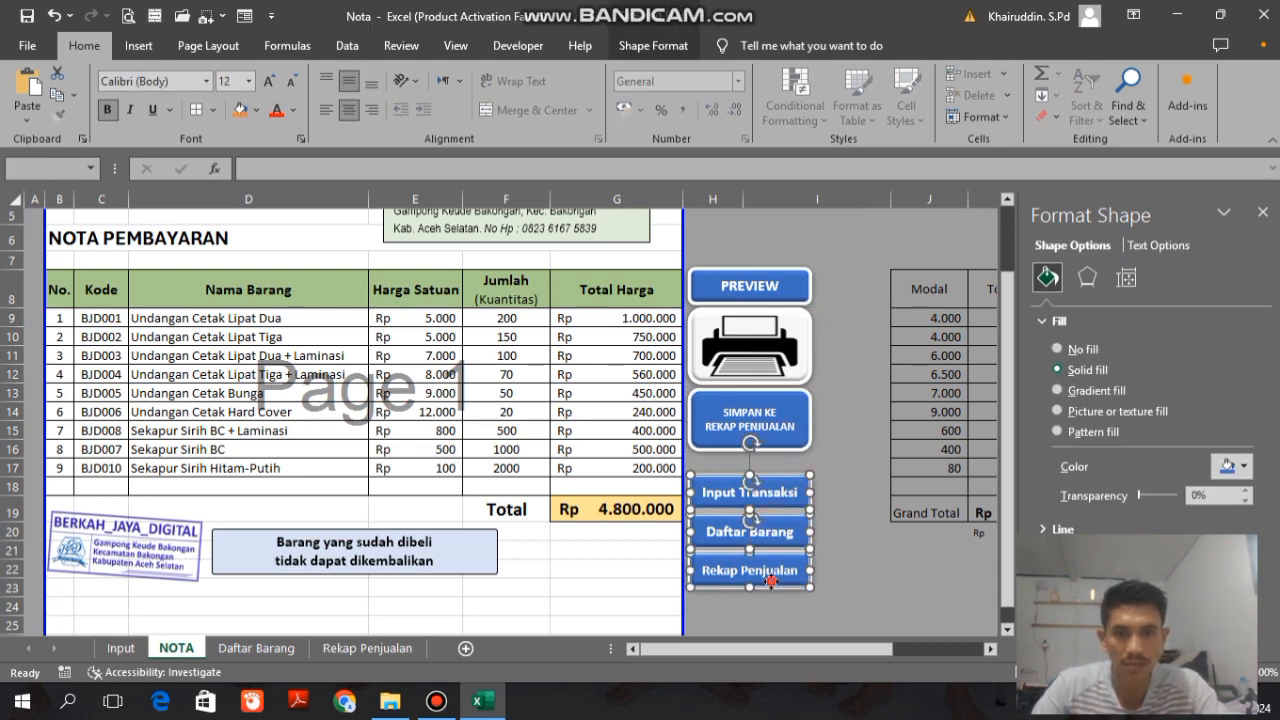
click(653, 45)
click(468, 73)
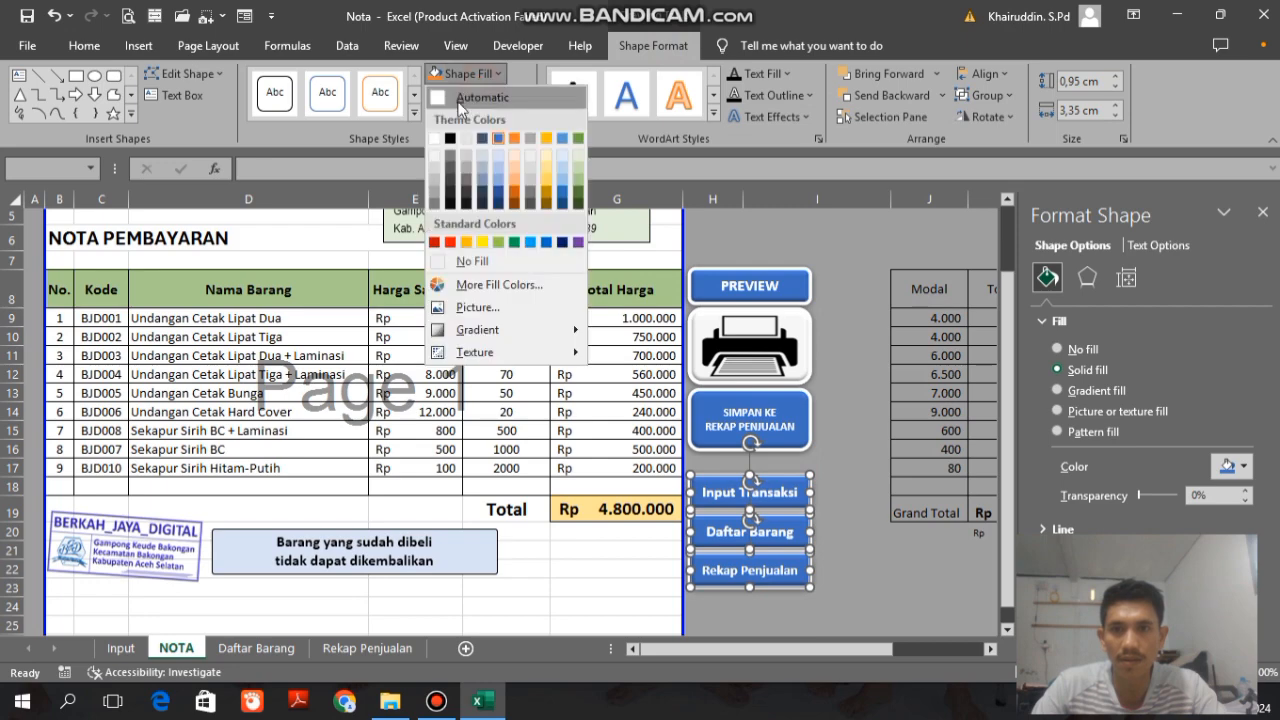
click(452, 140)
click(863, 374)
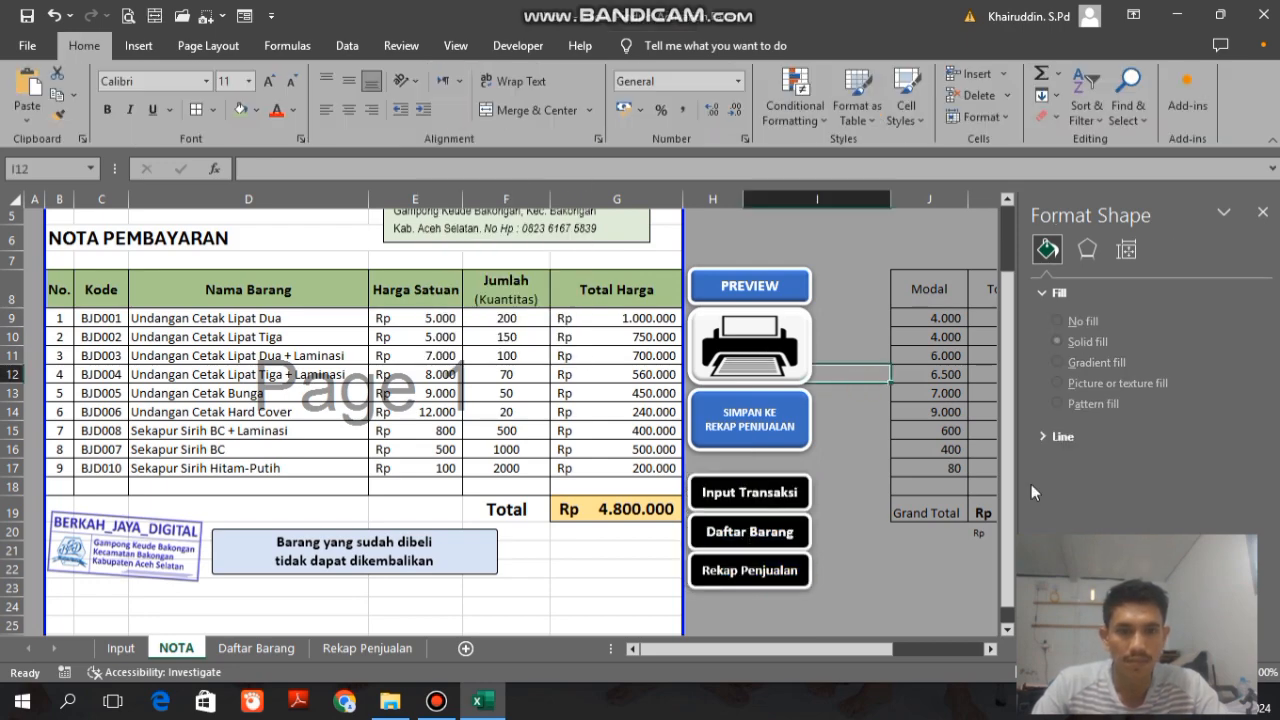
Step: Nudge the Rekap Penjualan button slightly down to widen its gap below the Daftar Barang button
key(ctrl+End)
click(1237, 672)
drag(1007, 532, 1013, 338)
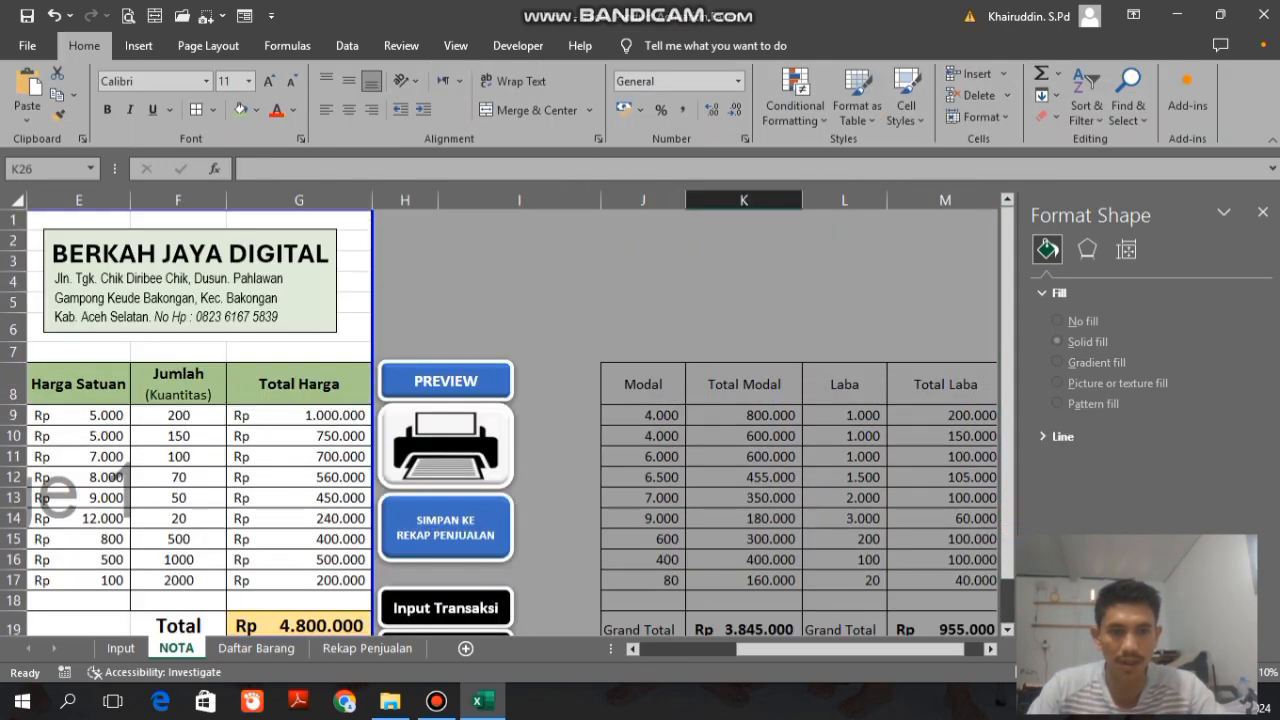
click(1132, 672)
click(1128, 672)
drag(889, 654, 703, 664)
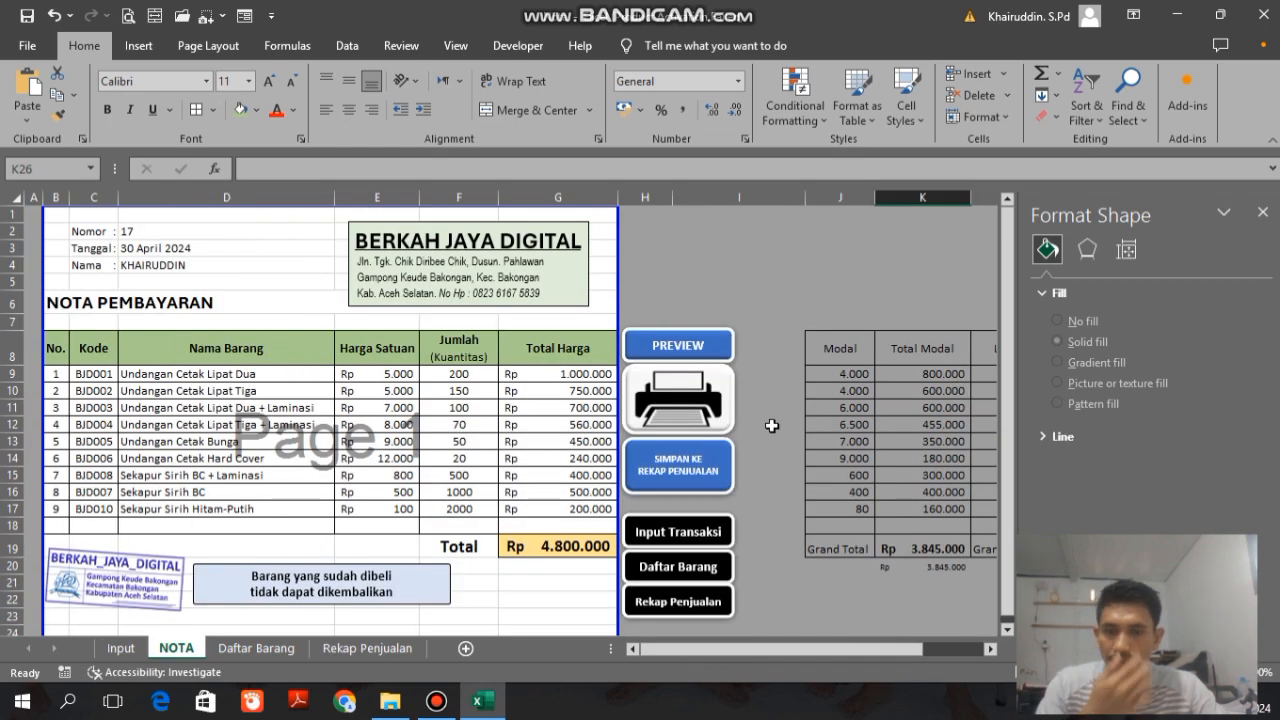
click(728, 283)
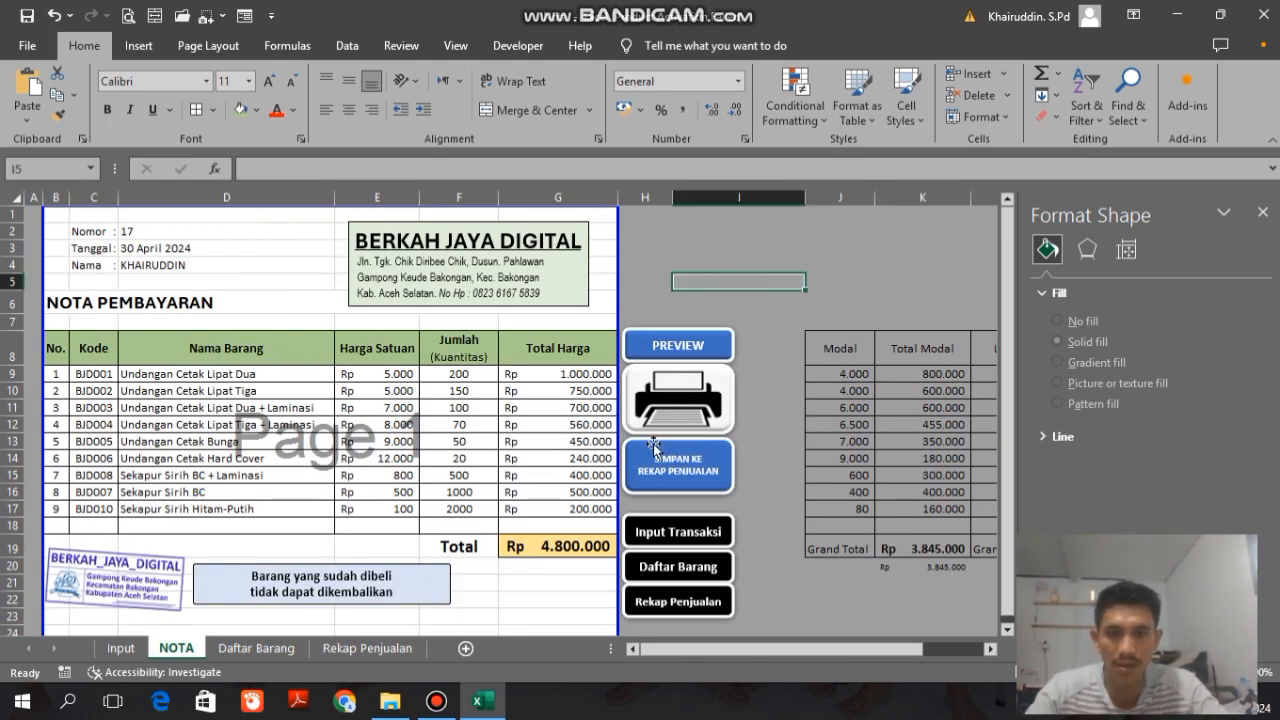
ctrl+click(666, 597)
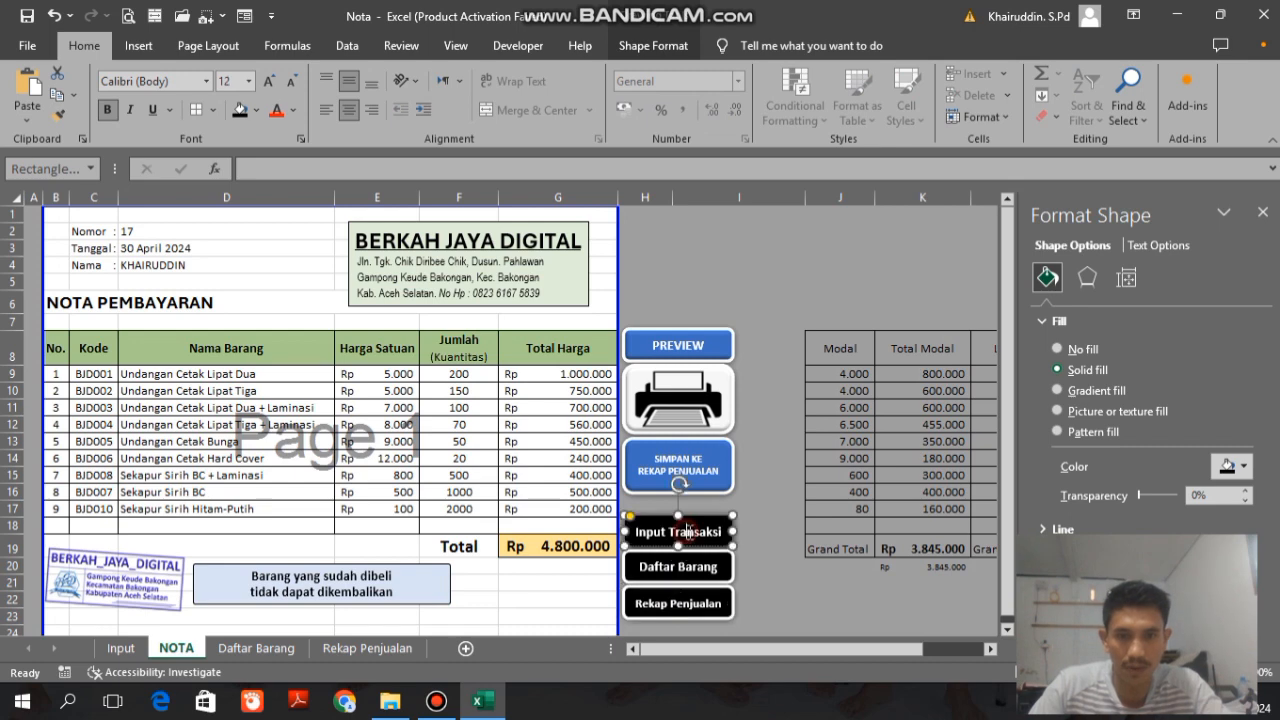
click(825, 545)
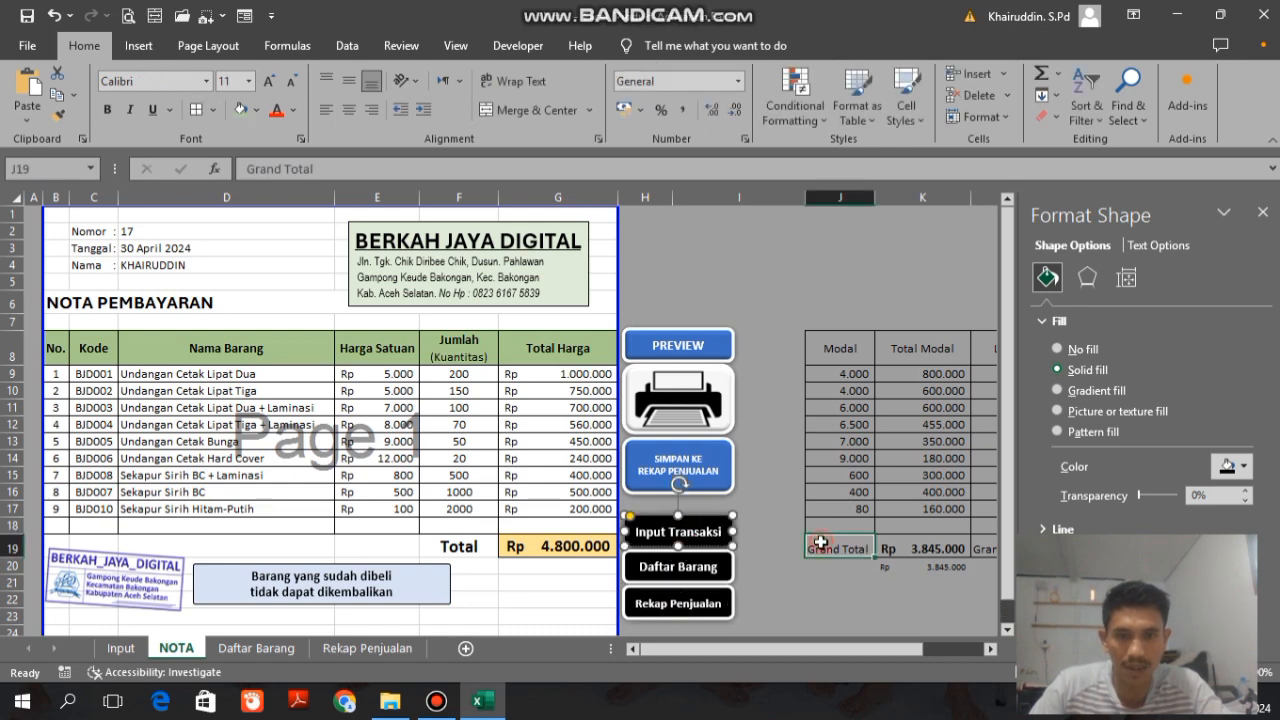
Step: Link the Input Transaksi button to cell A1 of the Input sheet in this workbook
ctrl+click(670, 534)
click(678, 516)
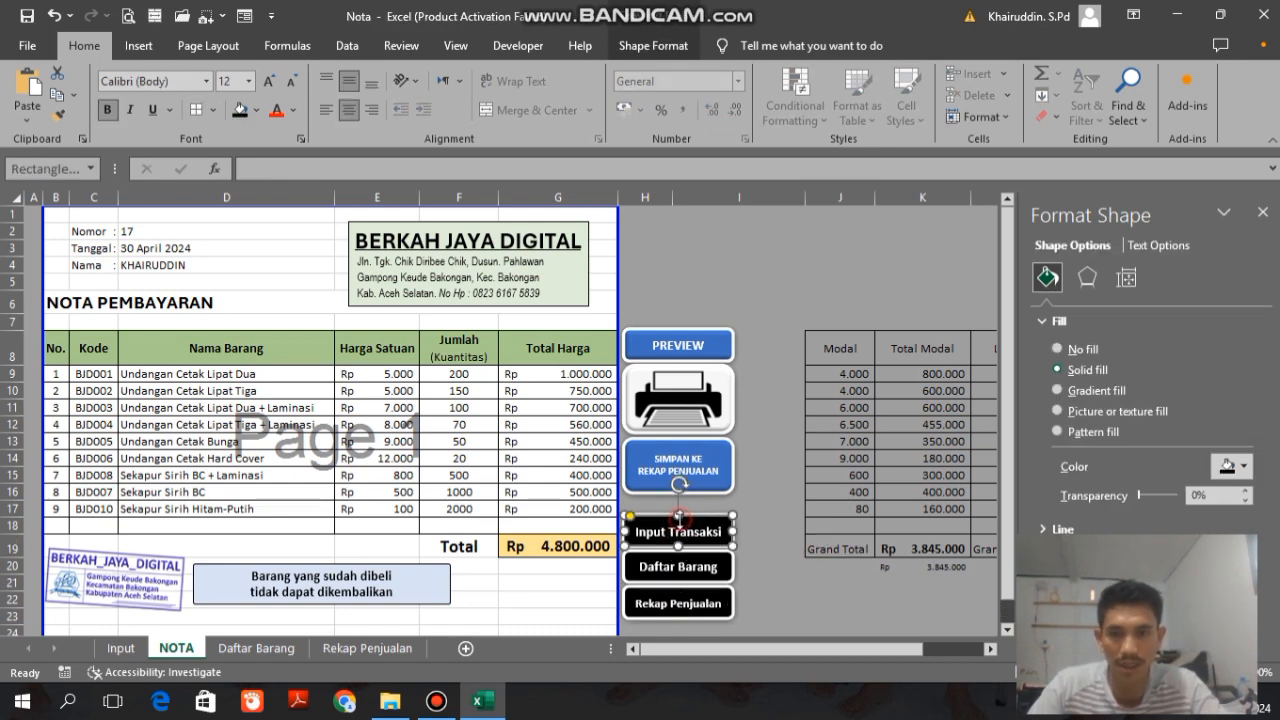
right_click(678, 516)
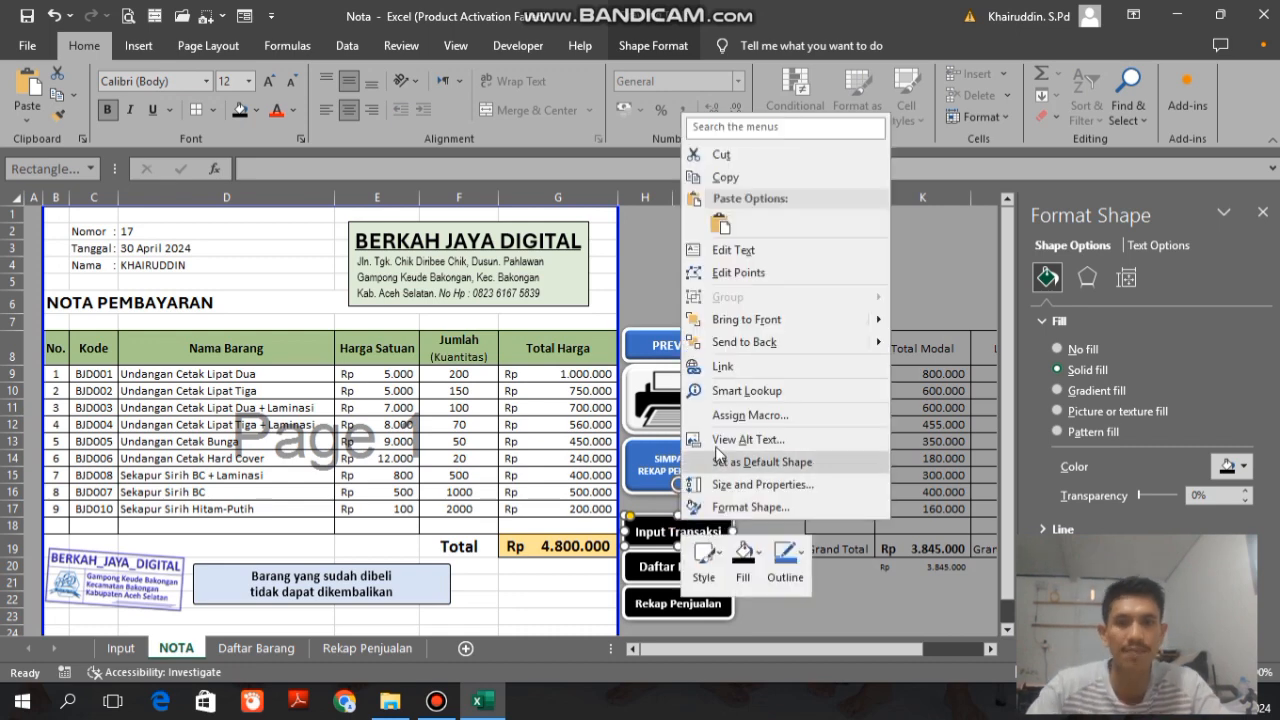
click(730, 368)
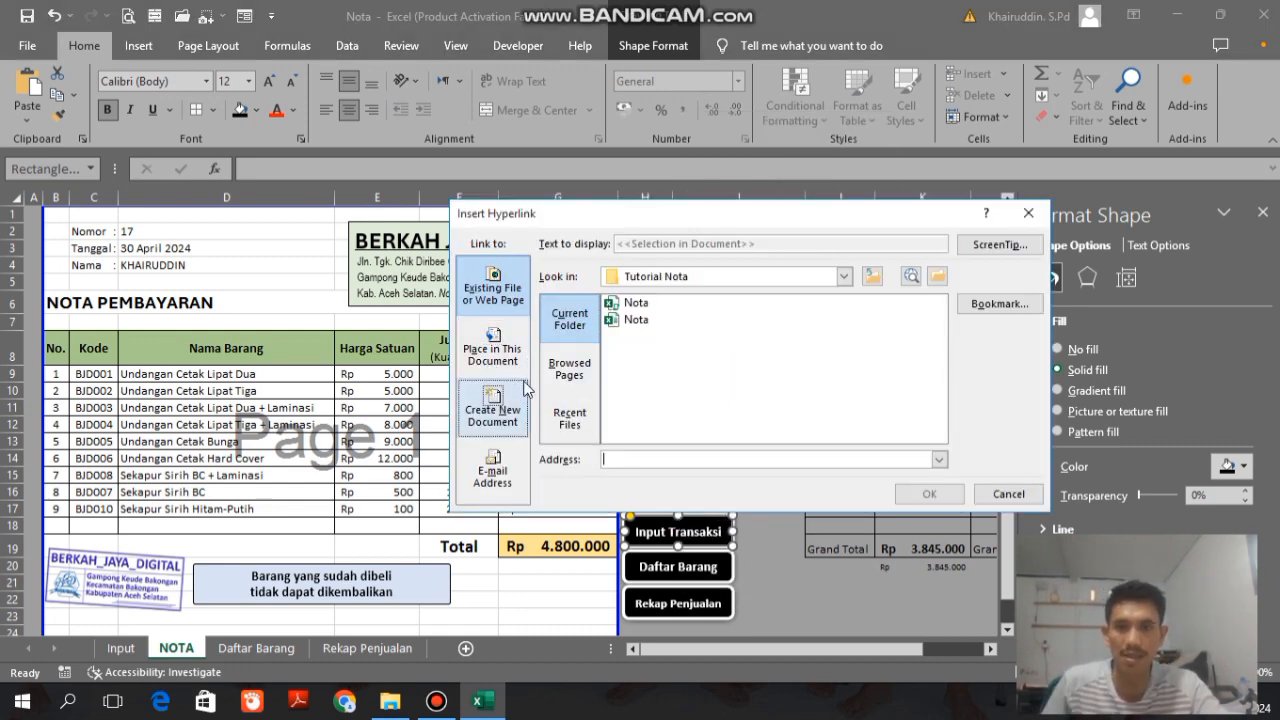
click(496, 352)
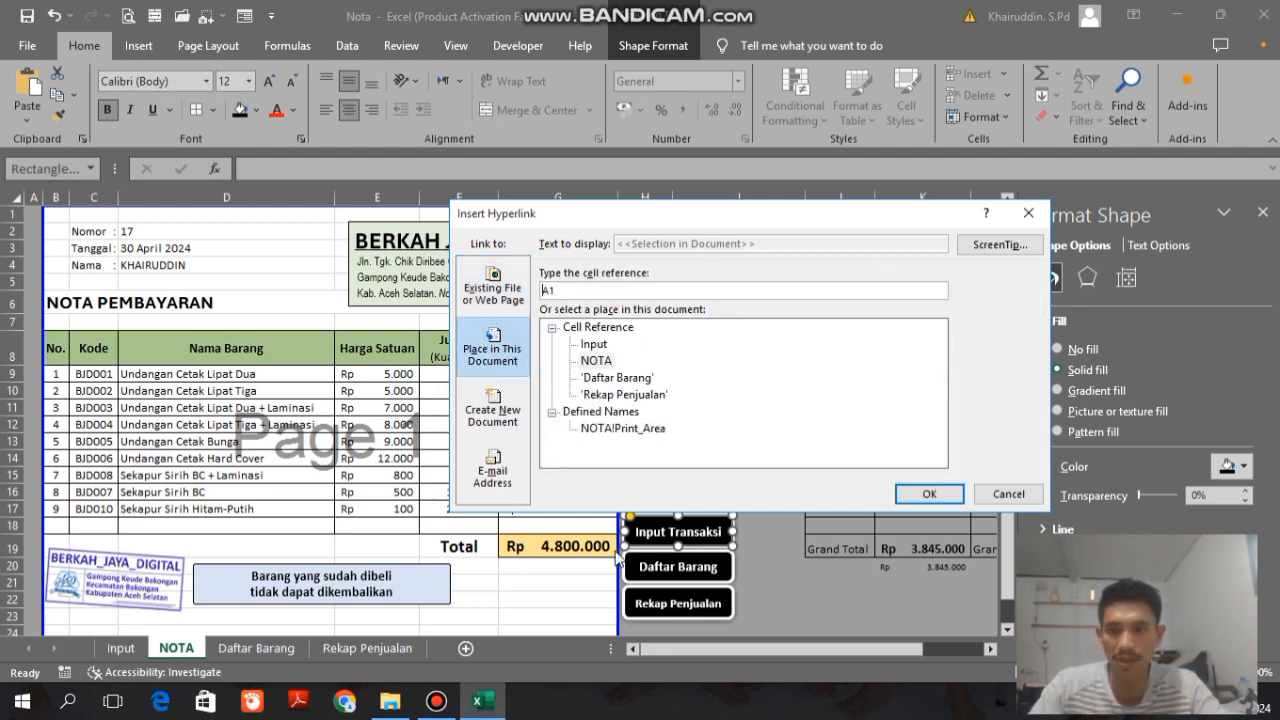
click(595, 345)
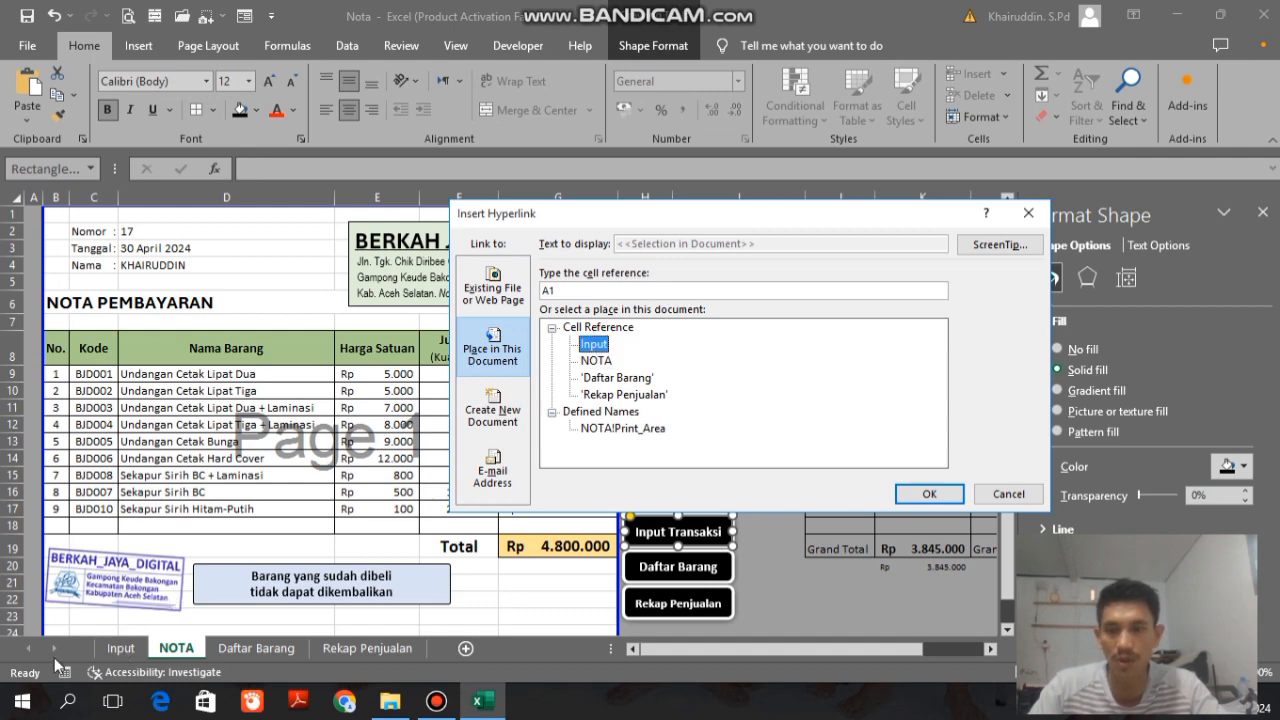
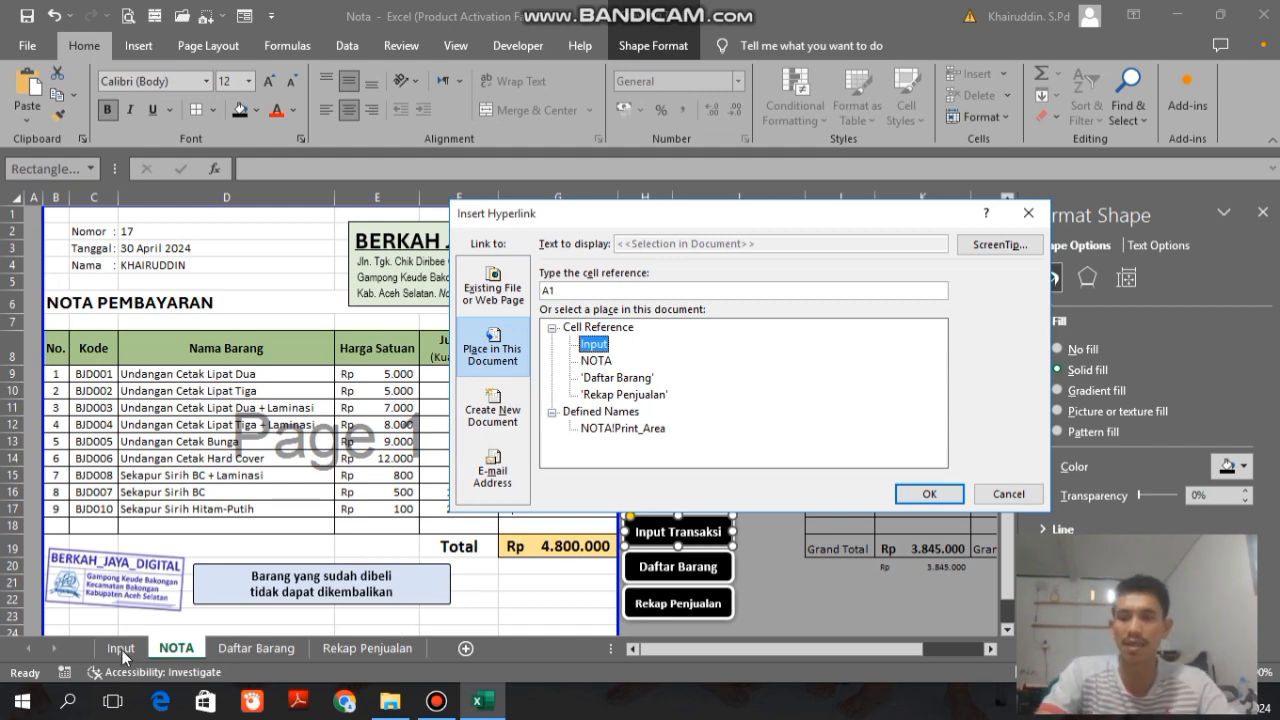
Step: Confirm the Input Transaksi link, and link the Daftar Barang button to cell A1 of the Daftar Barang sheet
click(925, 493)
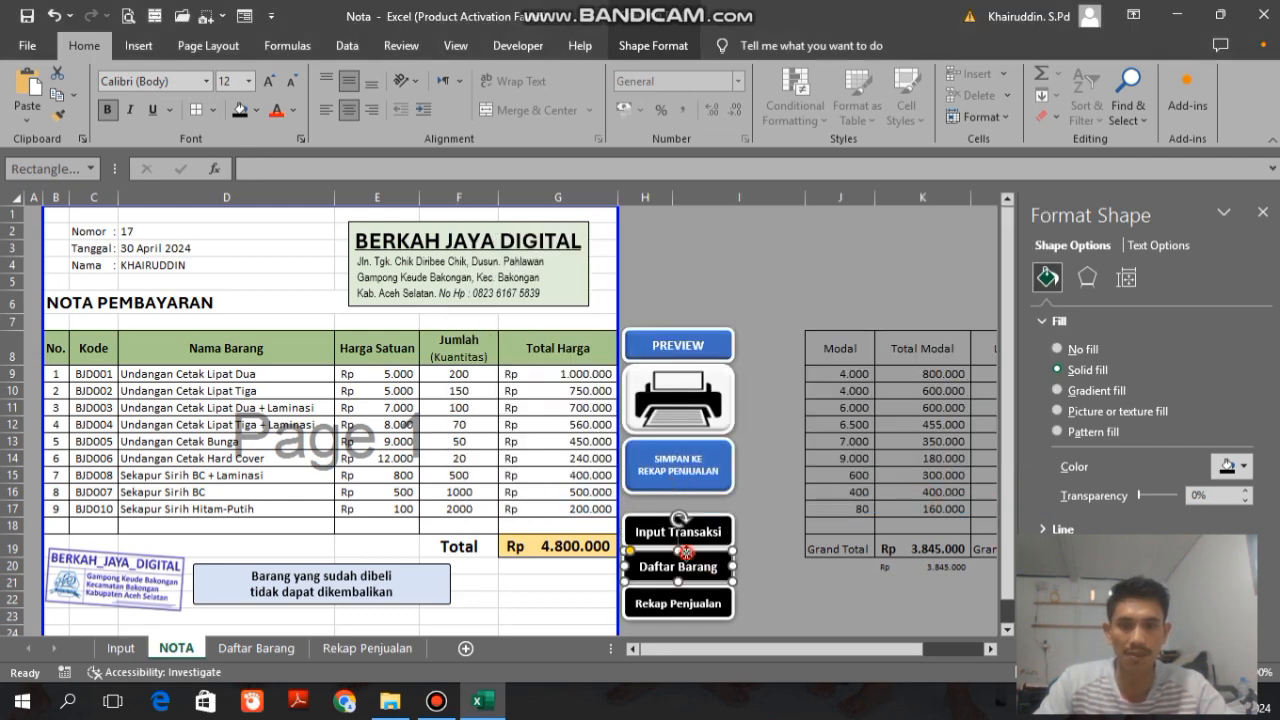
right_click(690, 568)
click(765, 400)
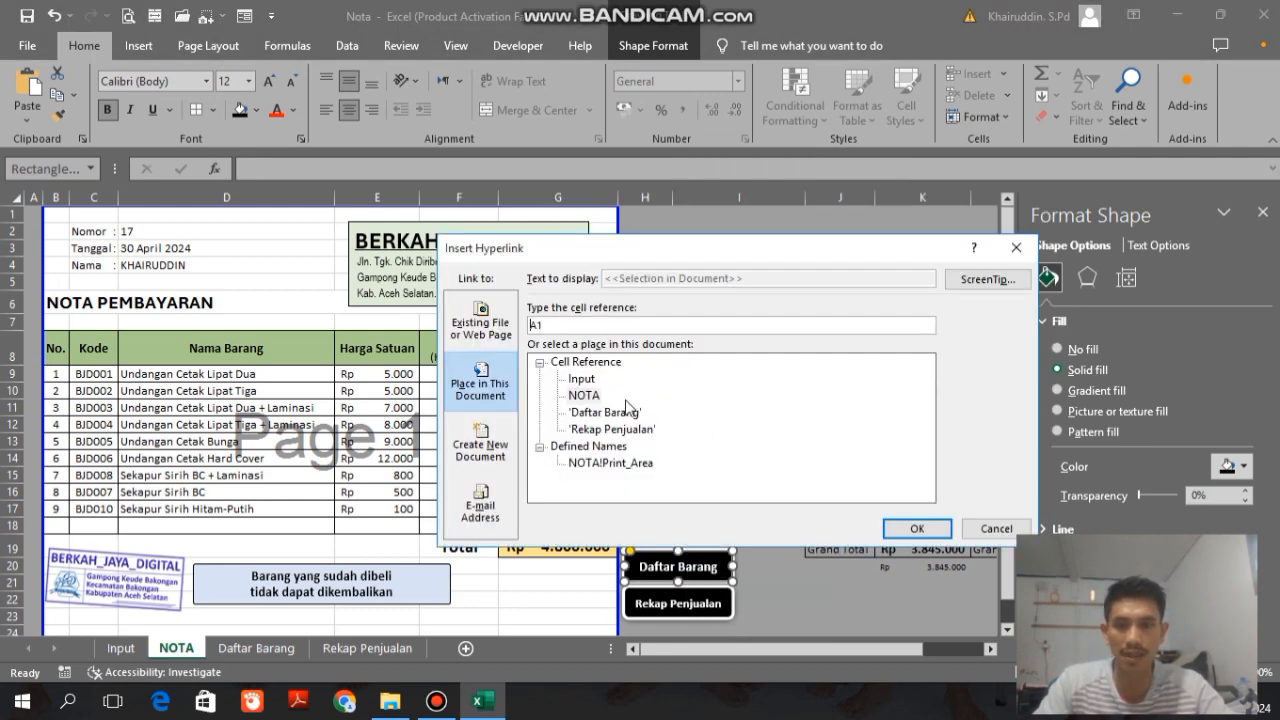
click(605, 412)
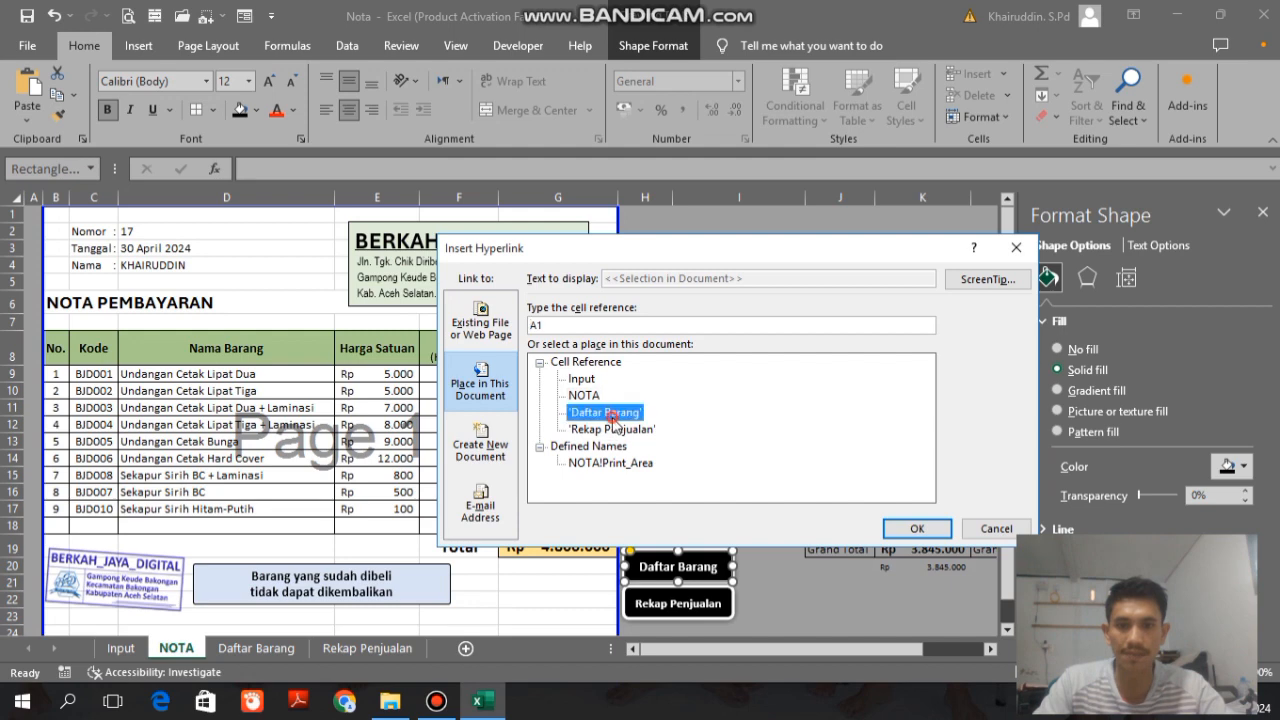
click(912, 529)
Step: Link the Rekap Penjualan button to cell A1 of the Rekap Penjualan sheet and deselect it
right_click(693, 609)
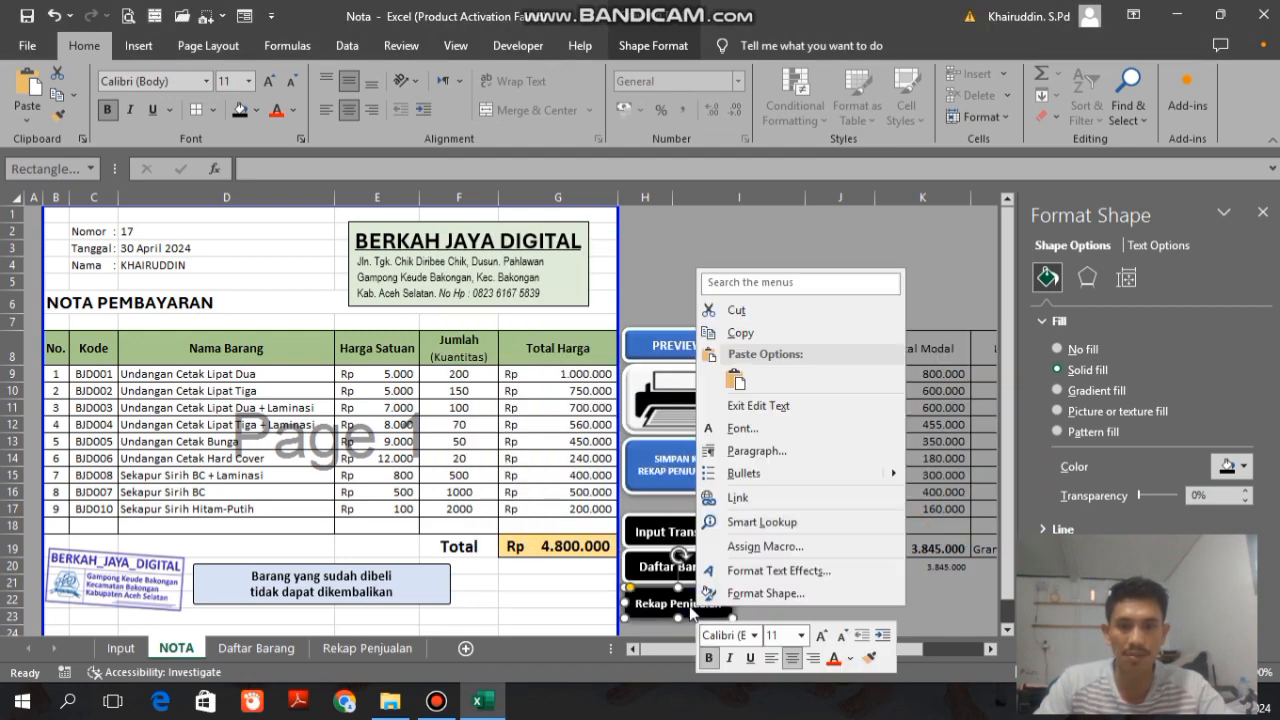
click(740, 497)
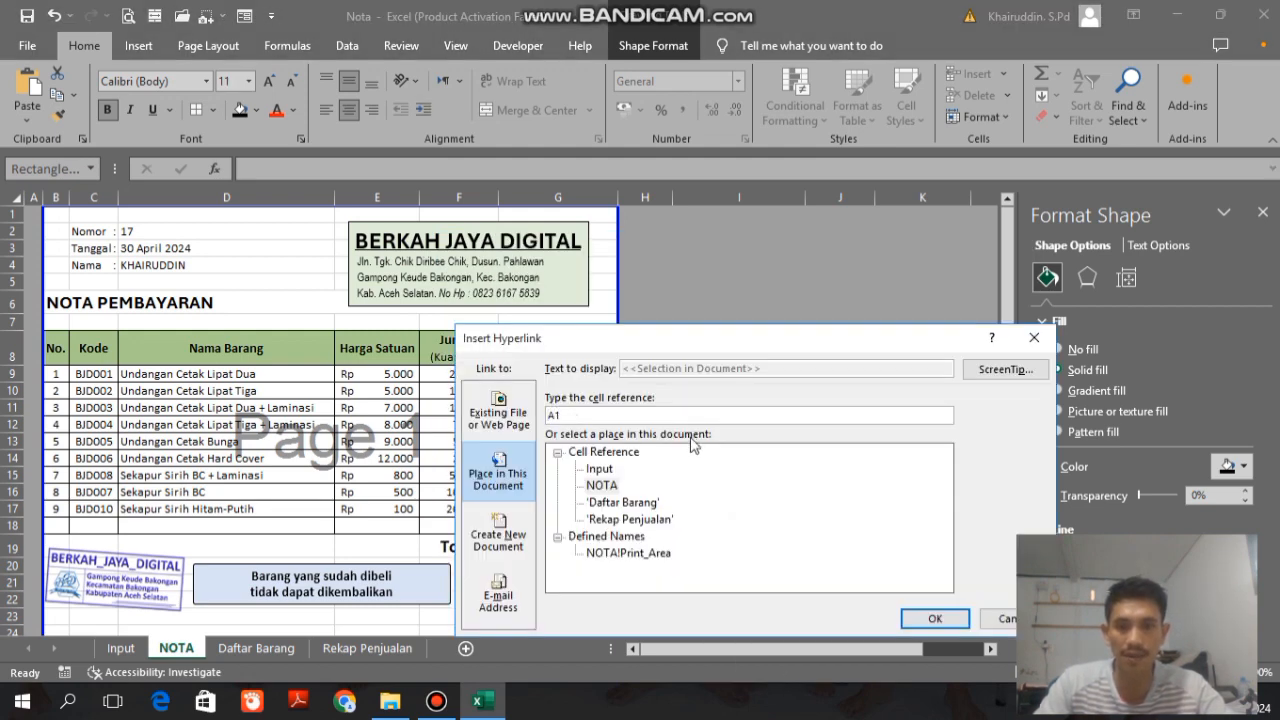
click(625, 519)
click(930, 618)
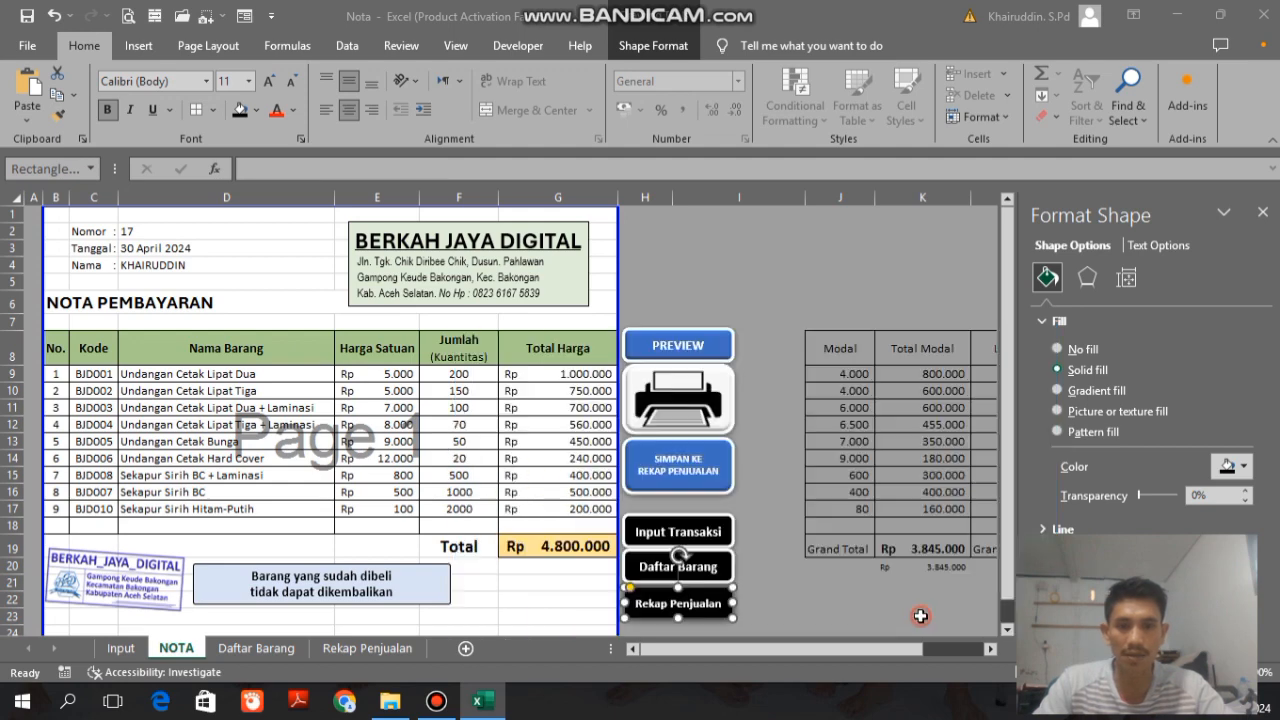
click(830, 582)
Step: Test the Rekap Penjualan button's link and return to the NOTA sheet by way of the Input sheet
click(706, 605)
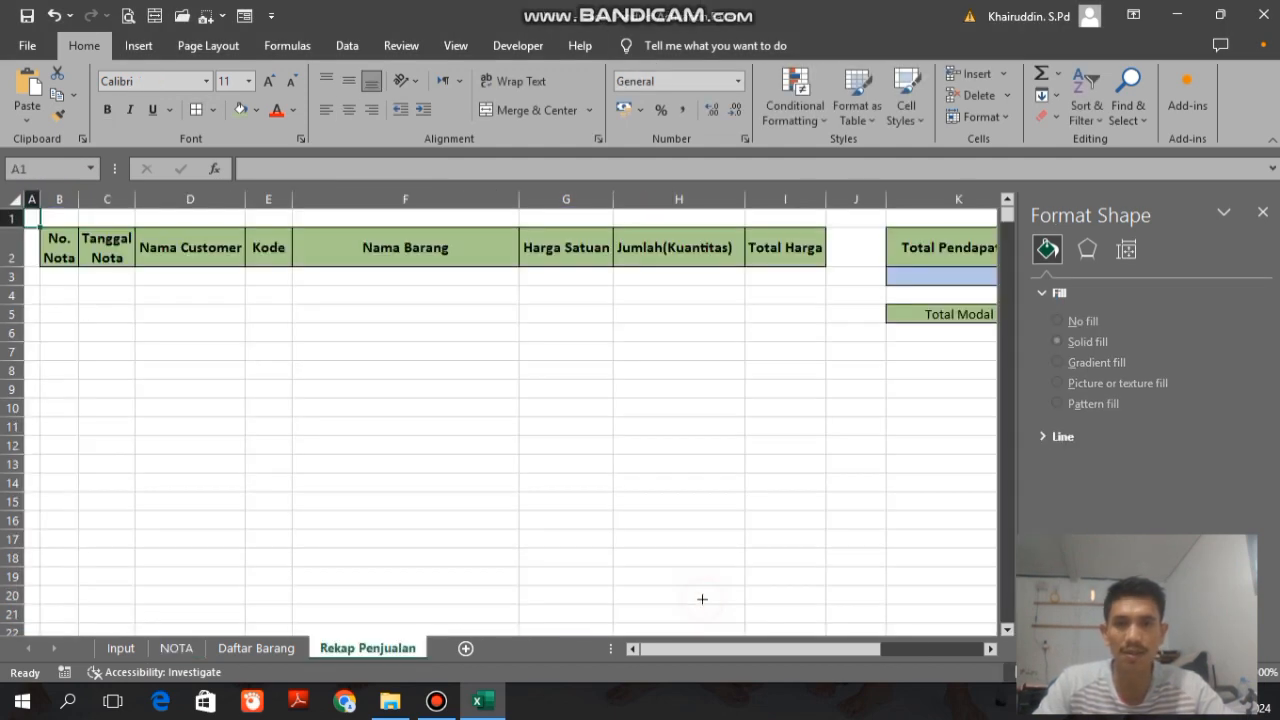
click(131, 648)
click(172, 648)
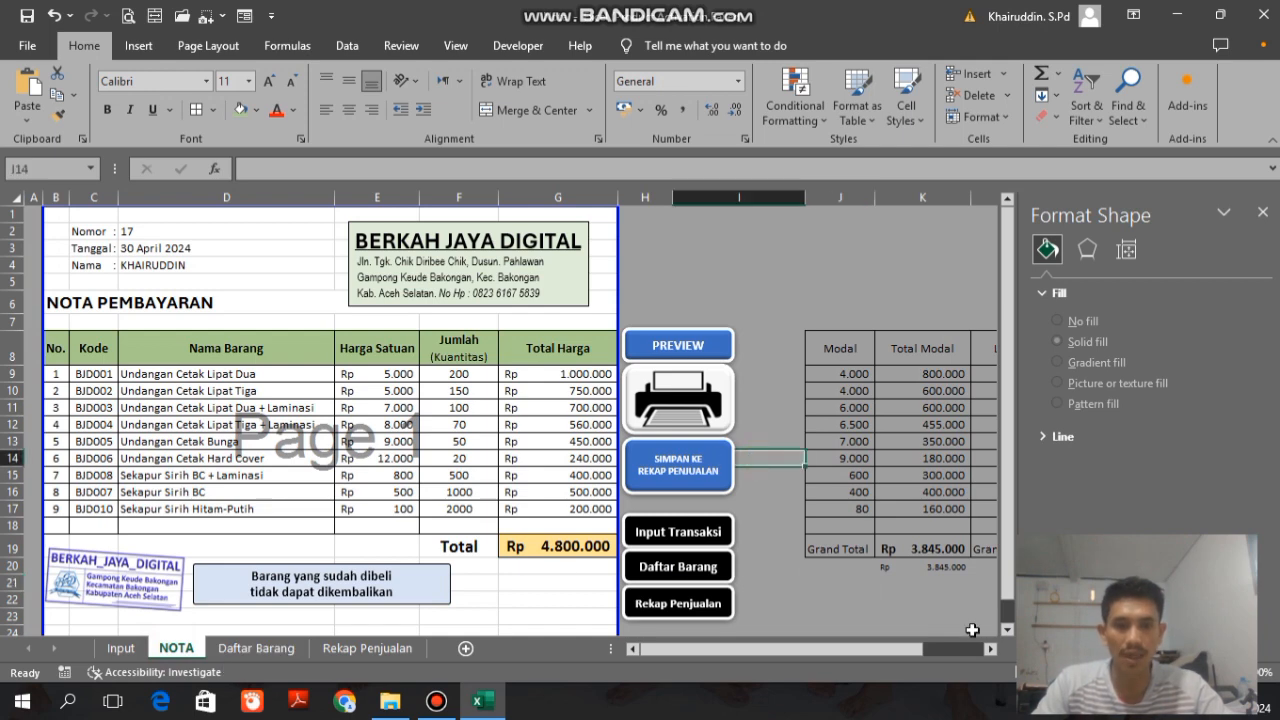
Step: Assign the macro named Preview to the PREVIEW button and open its code for editing
ctrl+click(686, 337)
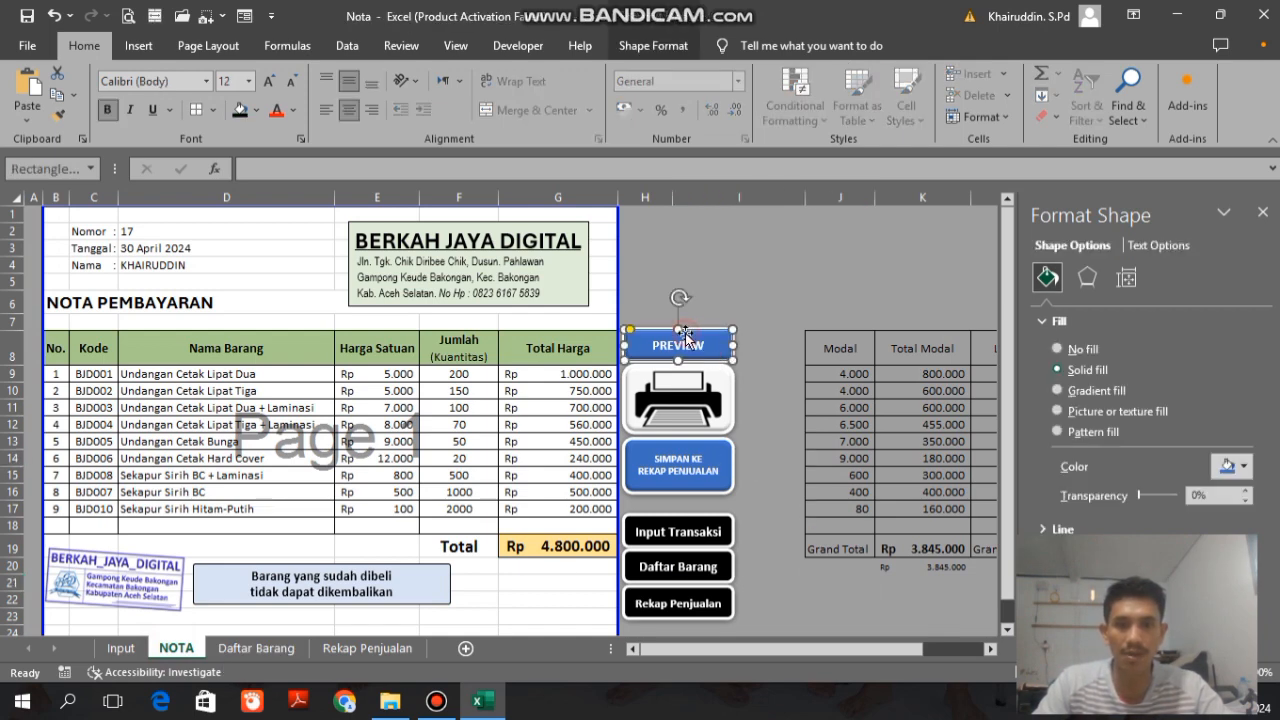
click(778, 425)
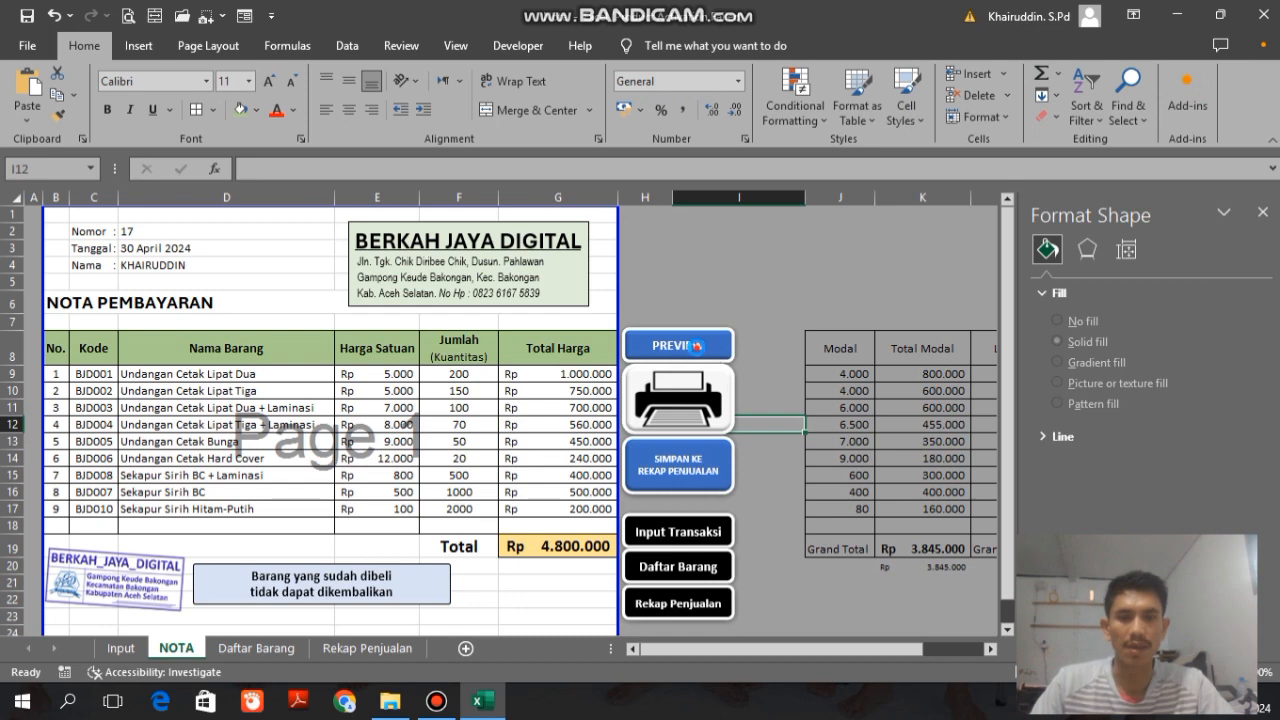
right_click(700, 356)
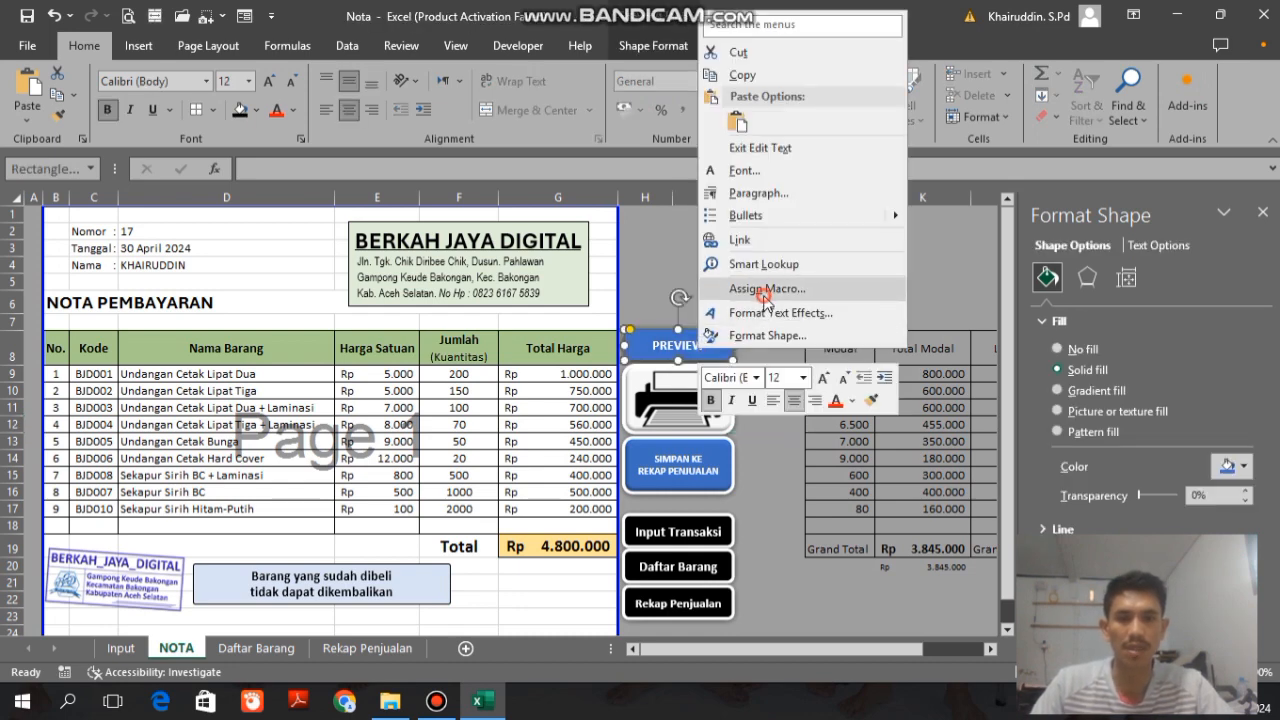
click(766, 288)
drag(740, 120, 252, 138)
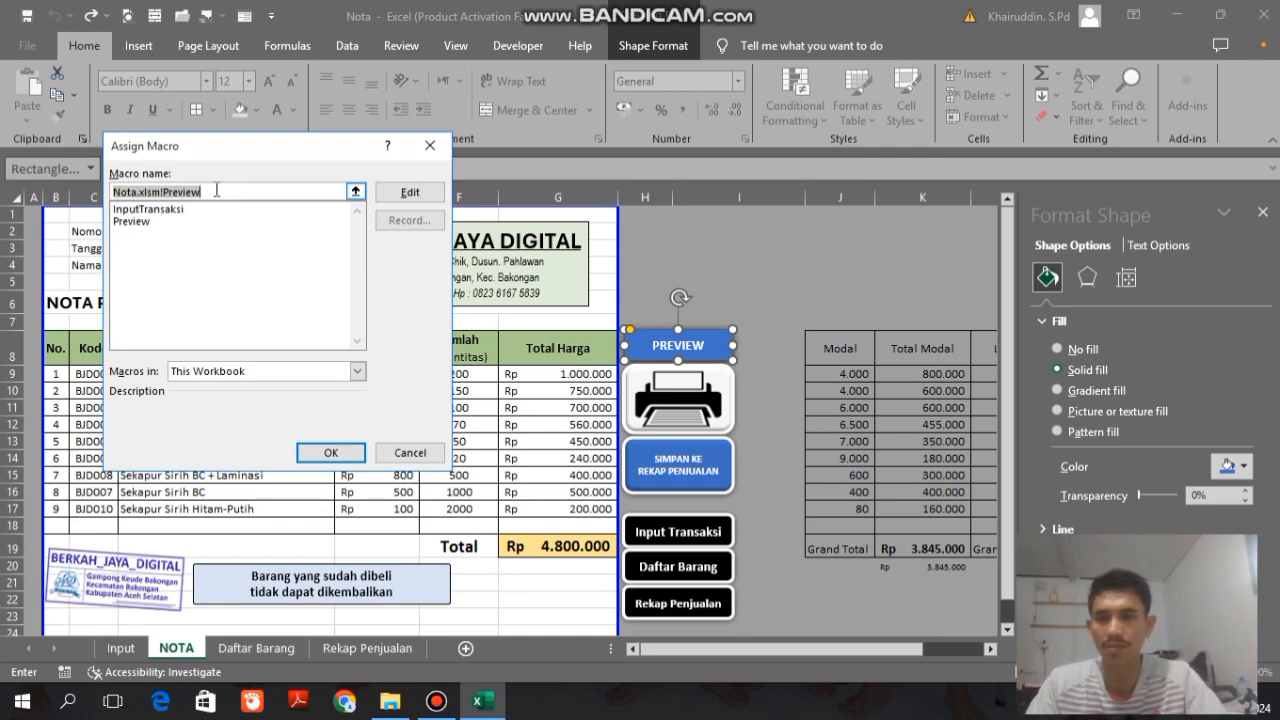
text(Pre)
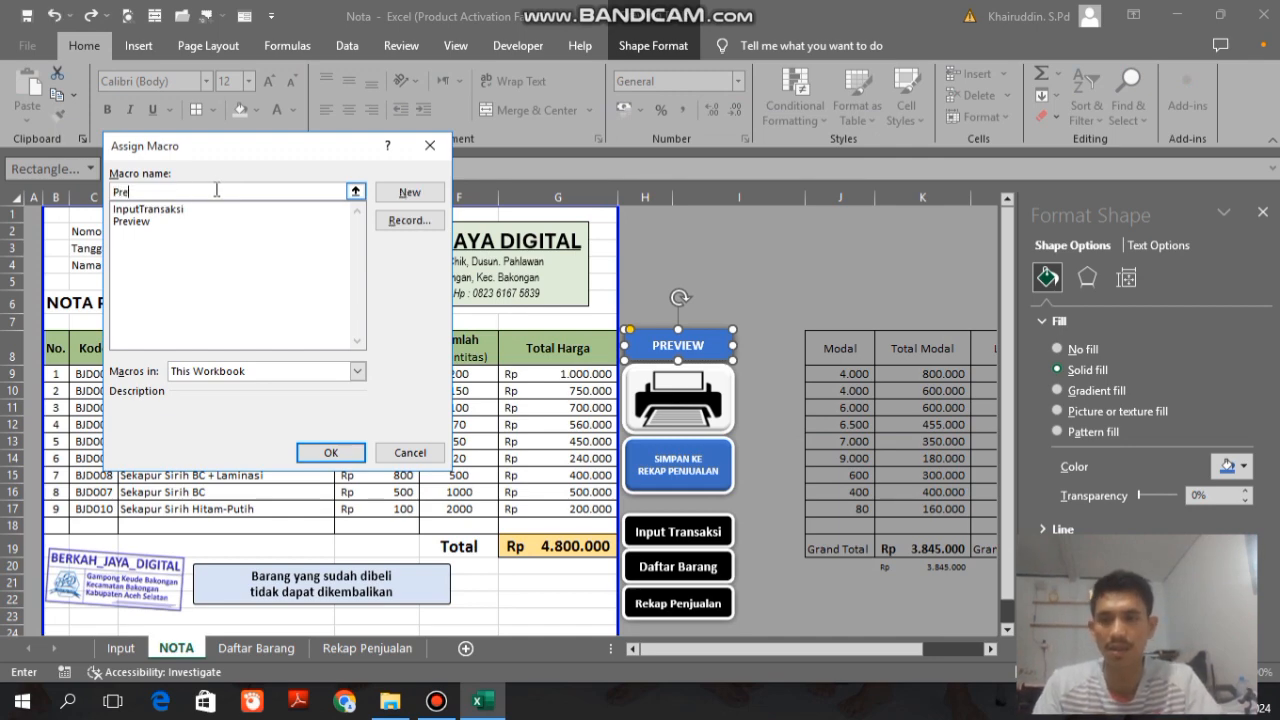
text(view)
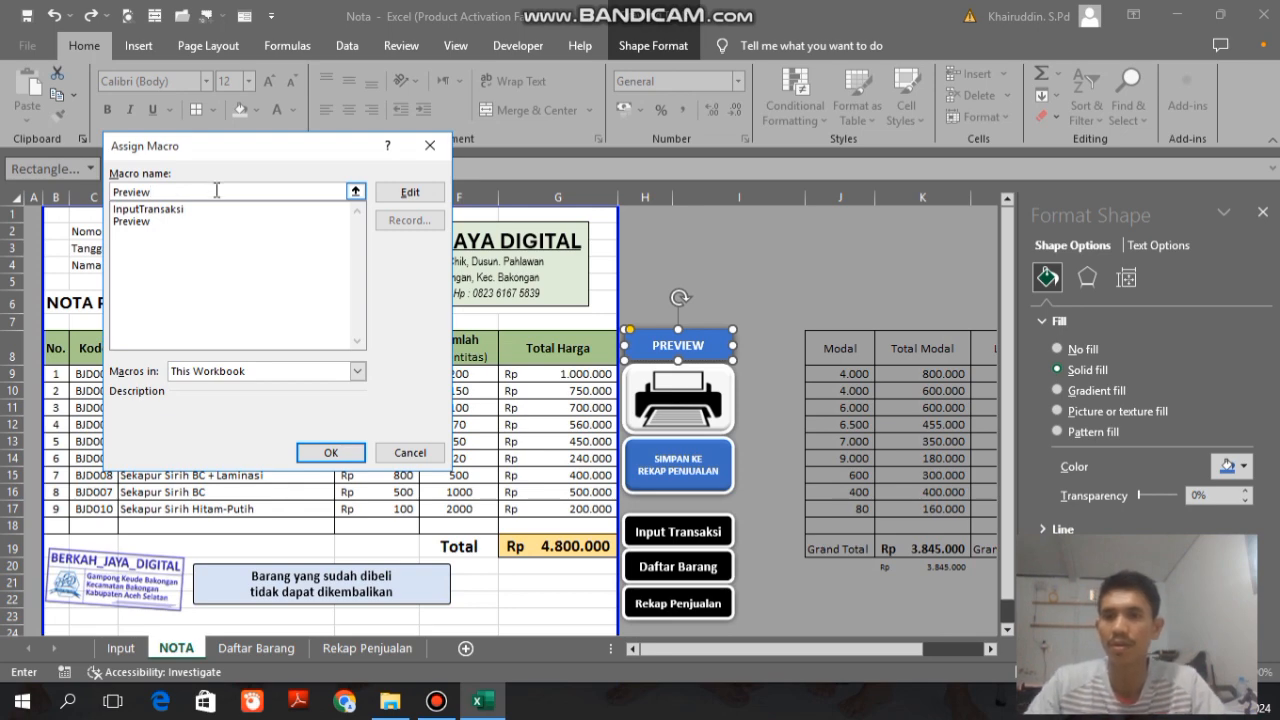
click(145, 222)
click(402, 192)
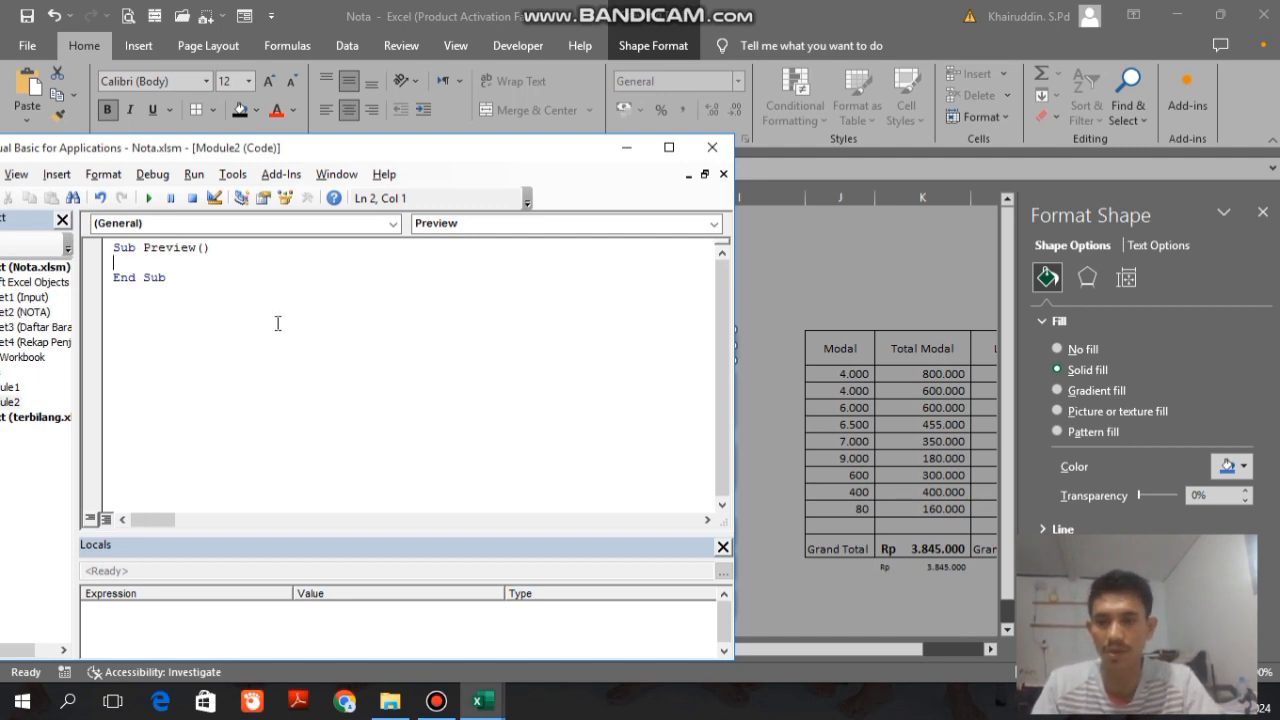
Step: Write the statement ActiveSheet.PrintPreview in the Preview macro and close the code editor
text(Ac)
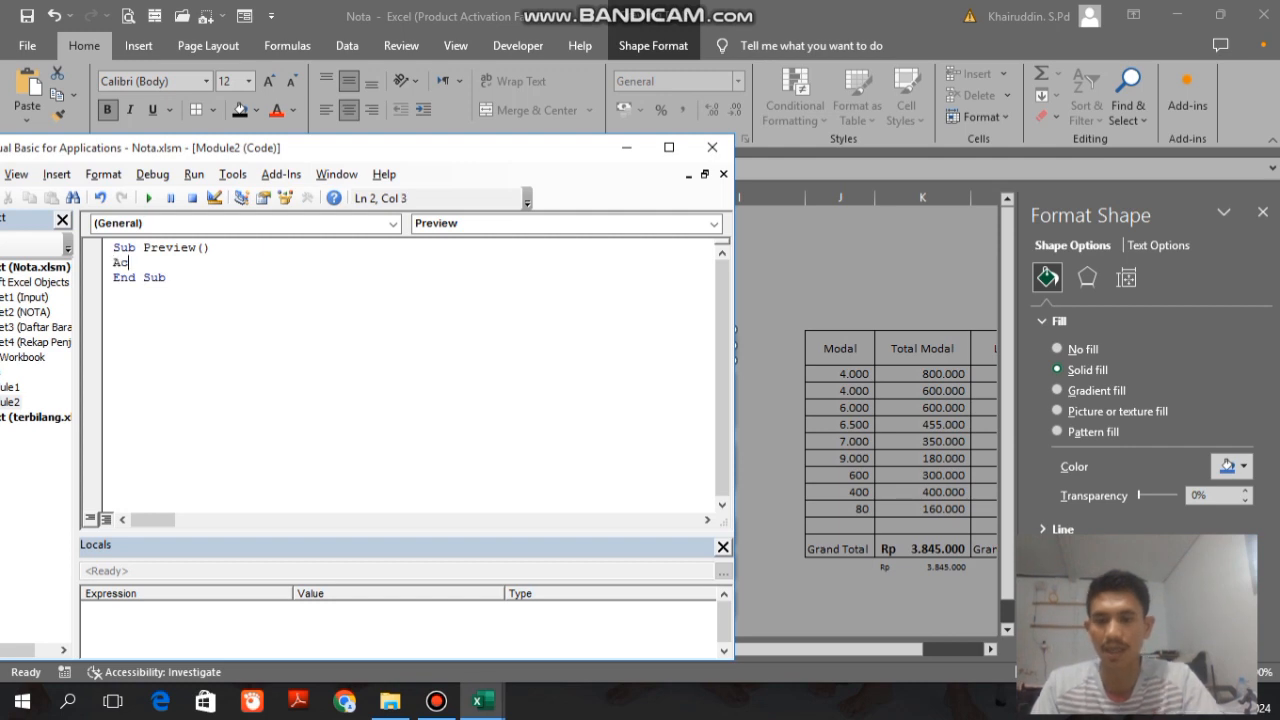
text(tiveS)
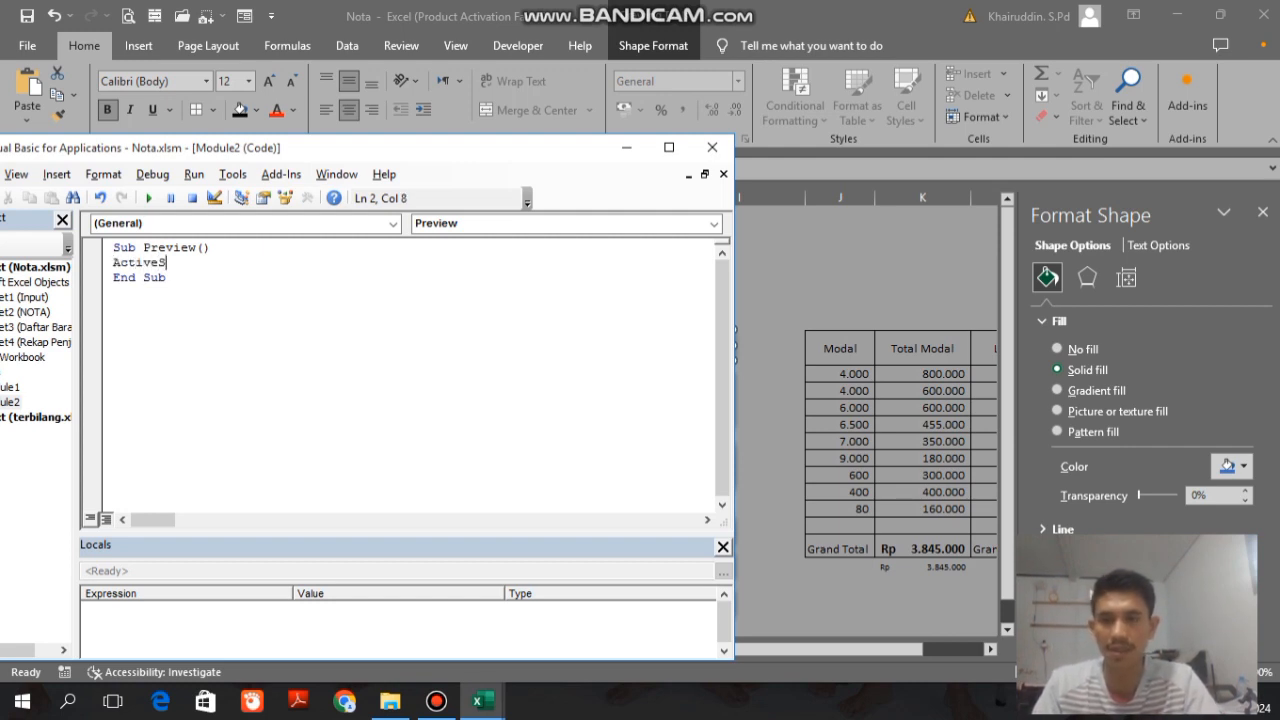
text(heet.)
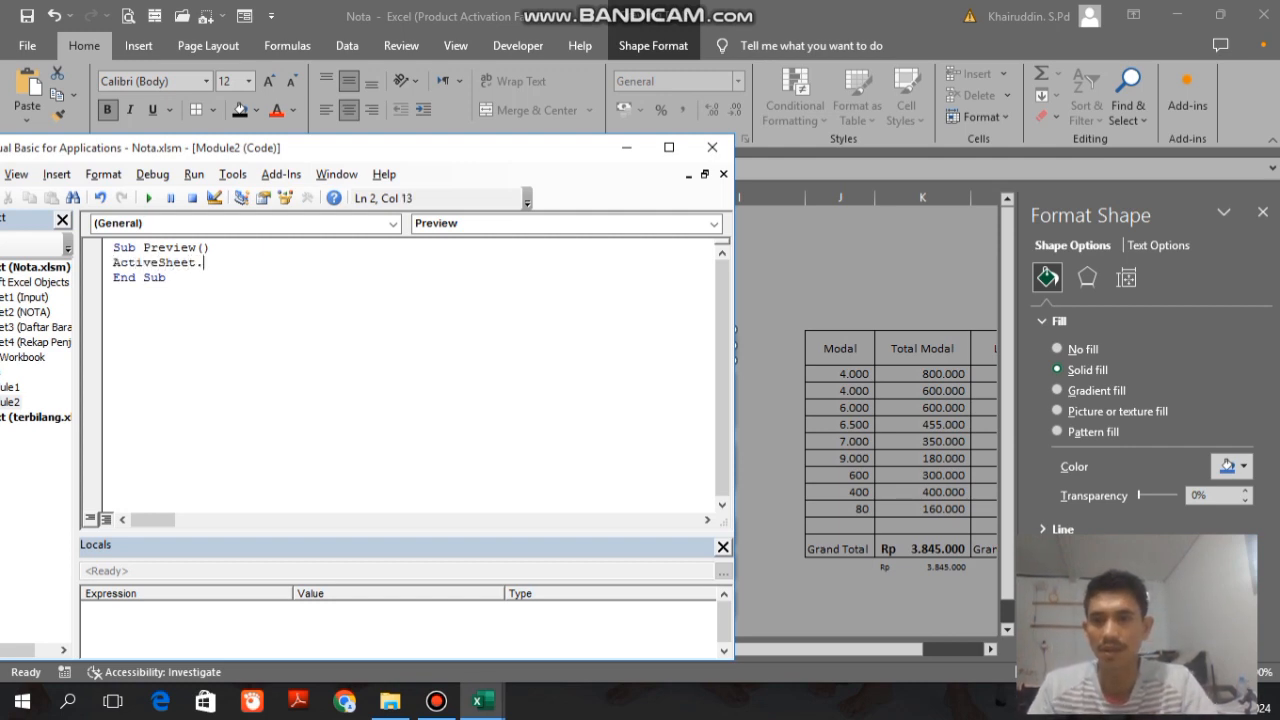
text(Prit)
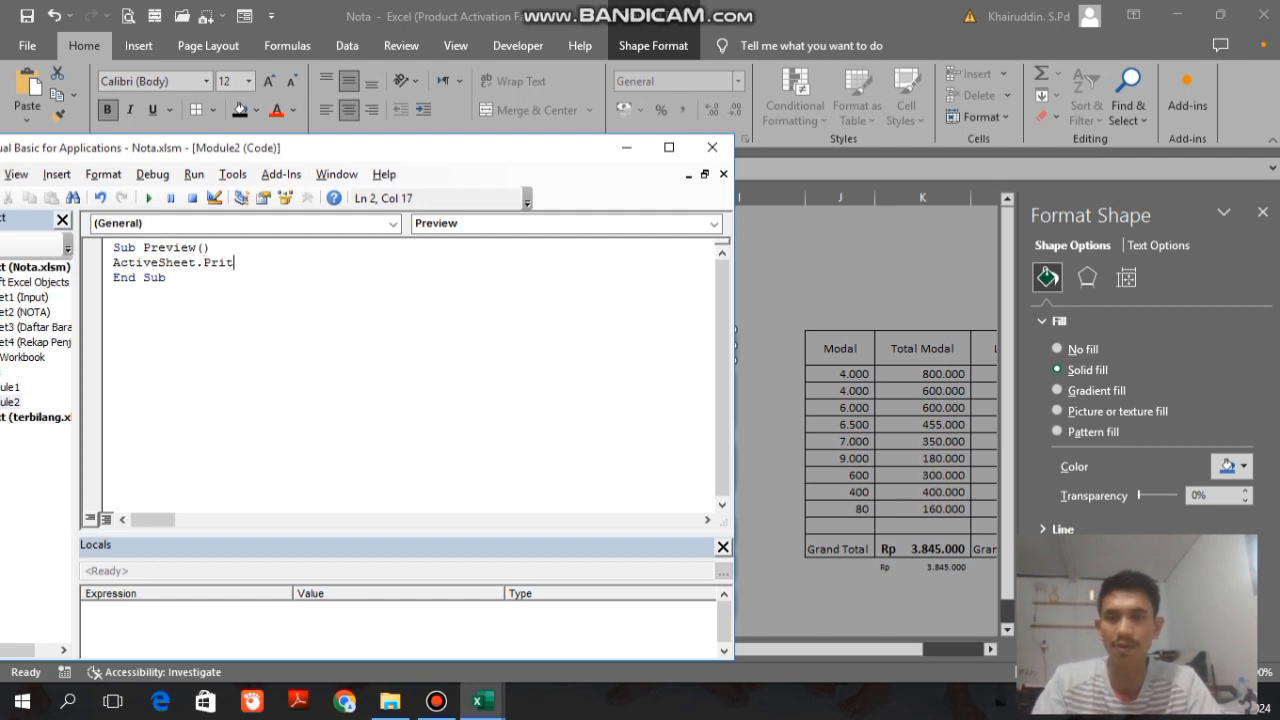
key(BackSpace)
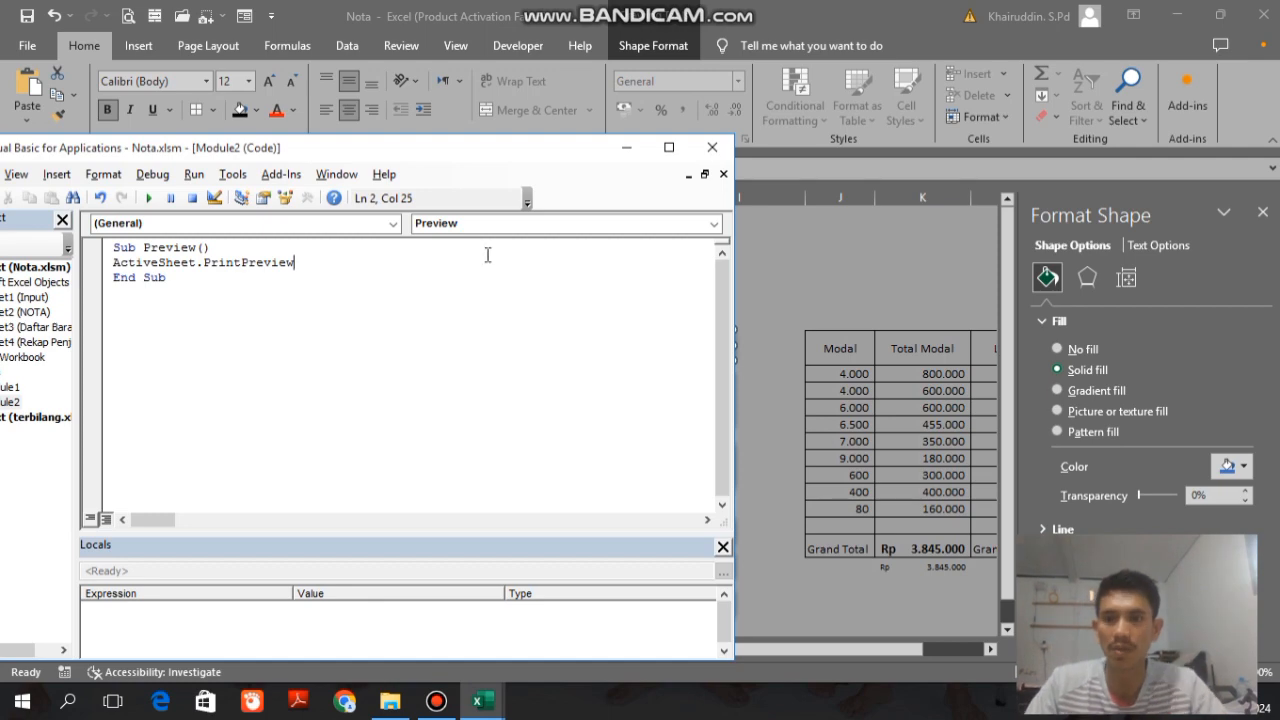
click(714, 150)
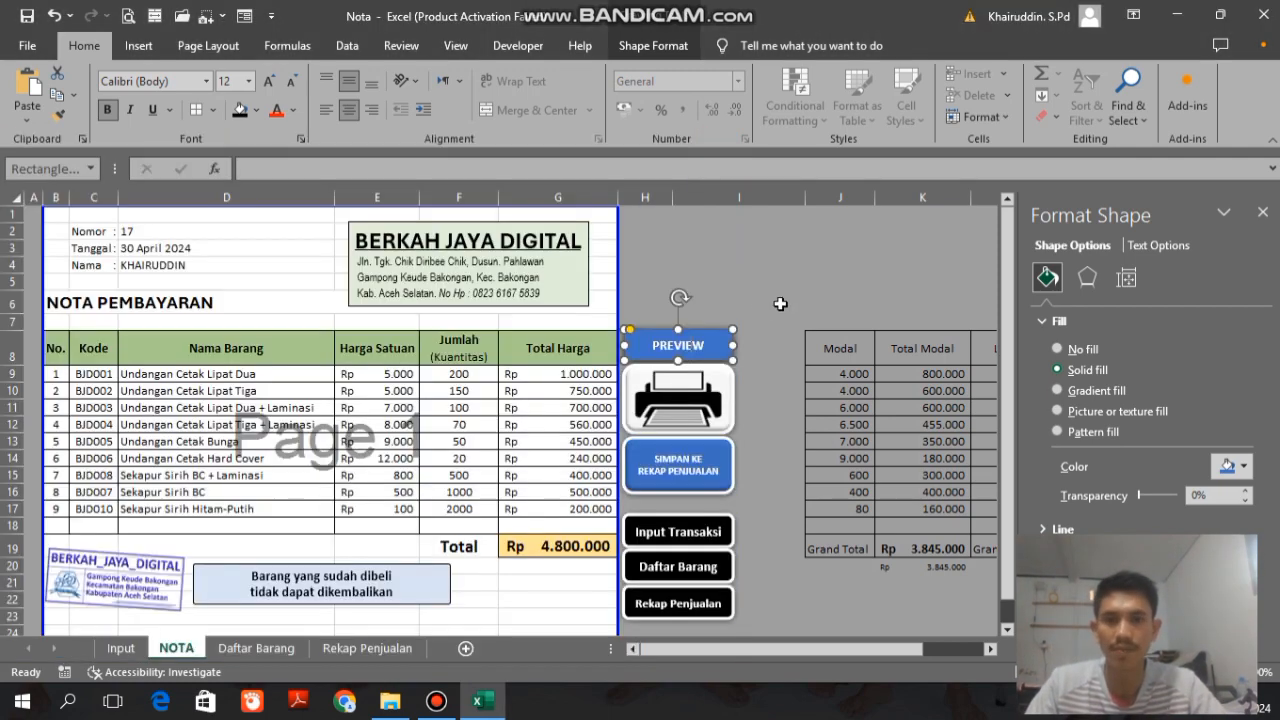
Step: Test the PREVIEW button several times, closing the print preview after each run
click(689, 352)
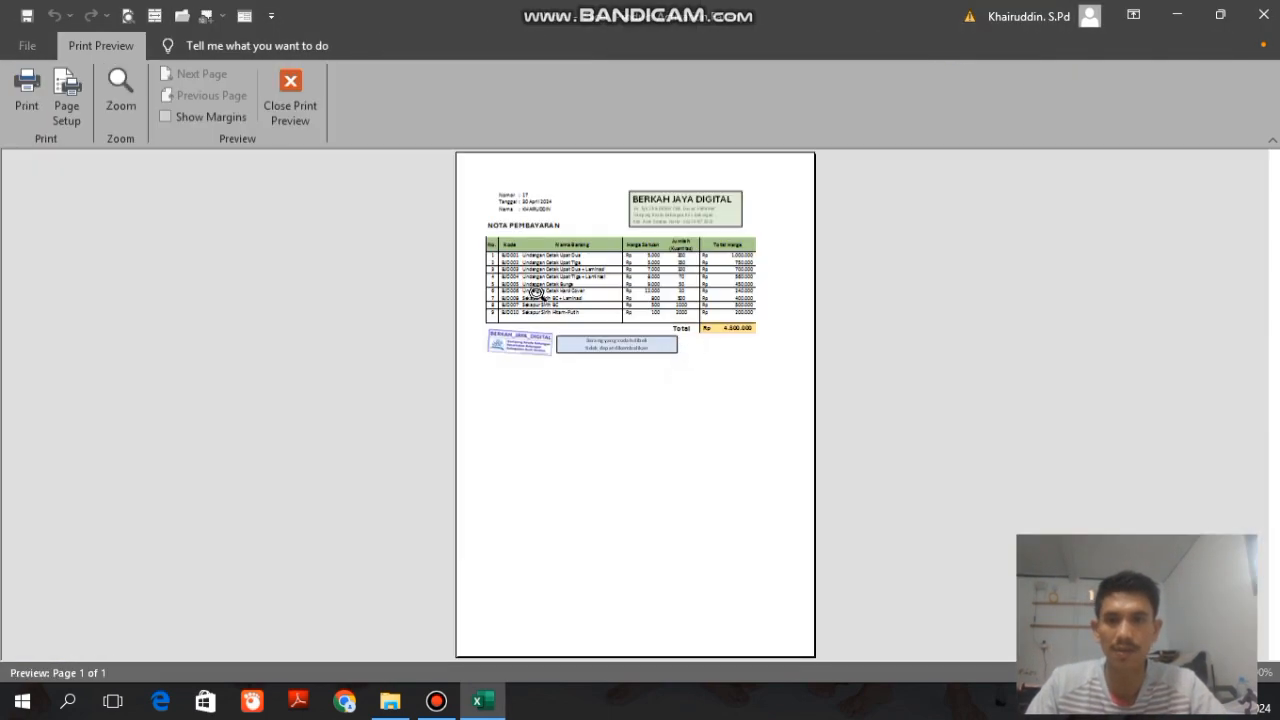
click(298, 108)
click(671, 352)
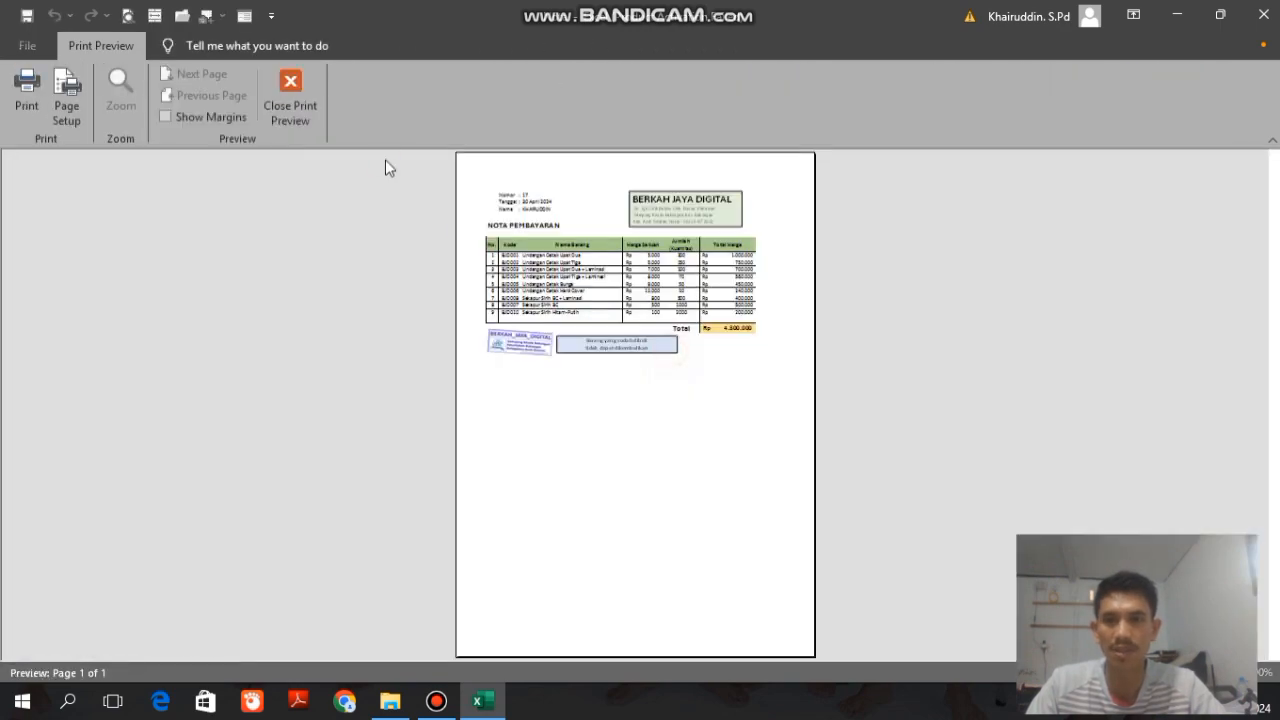
click(296, 100)
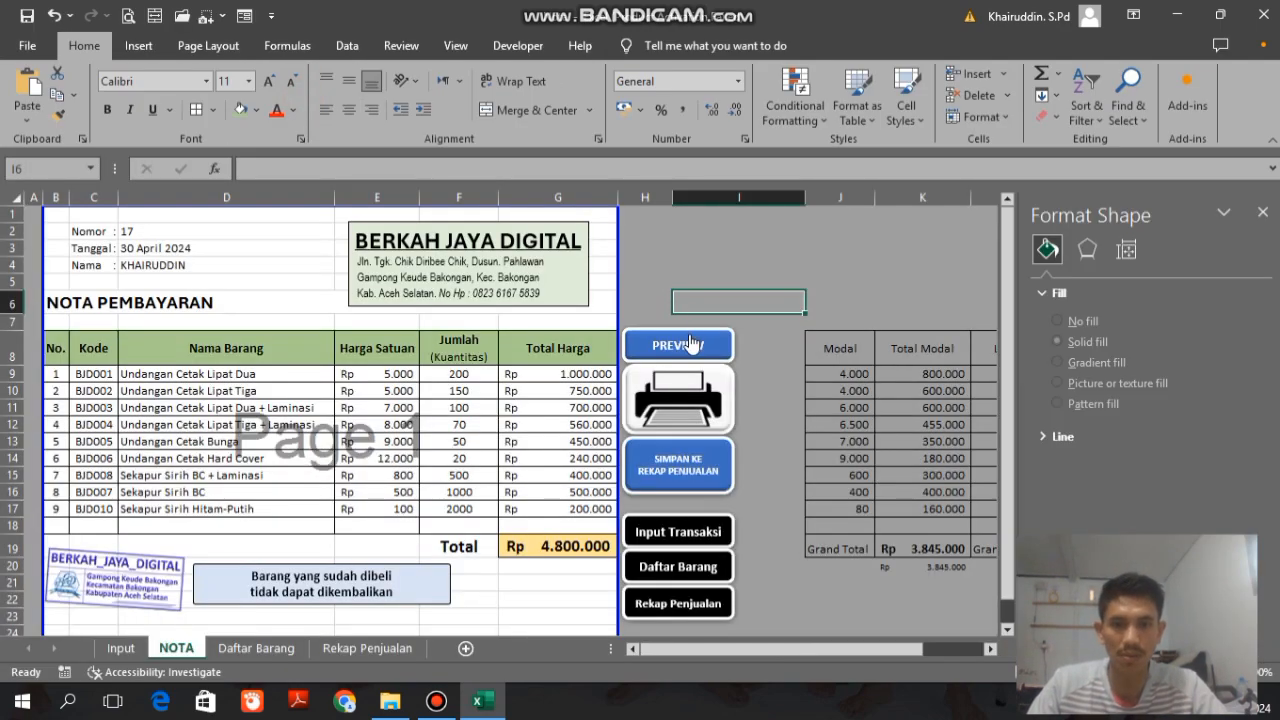
click(689, 343)
key(Escape)
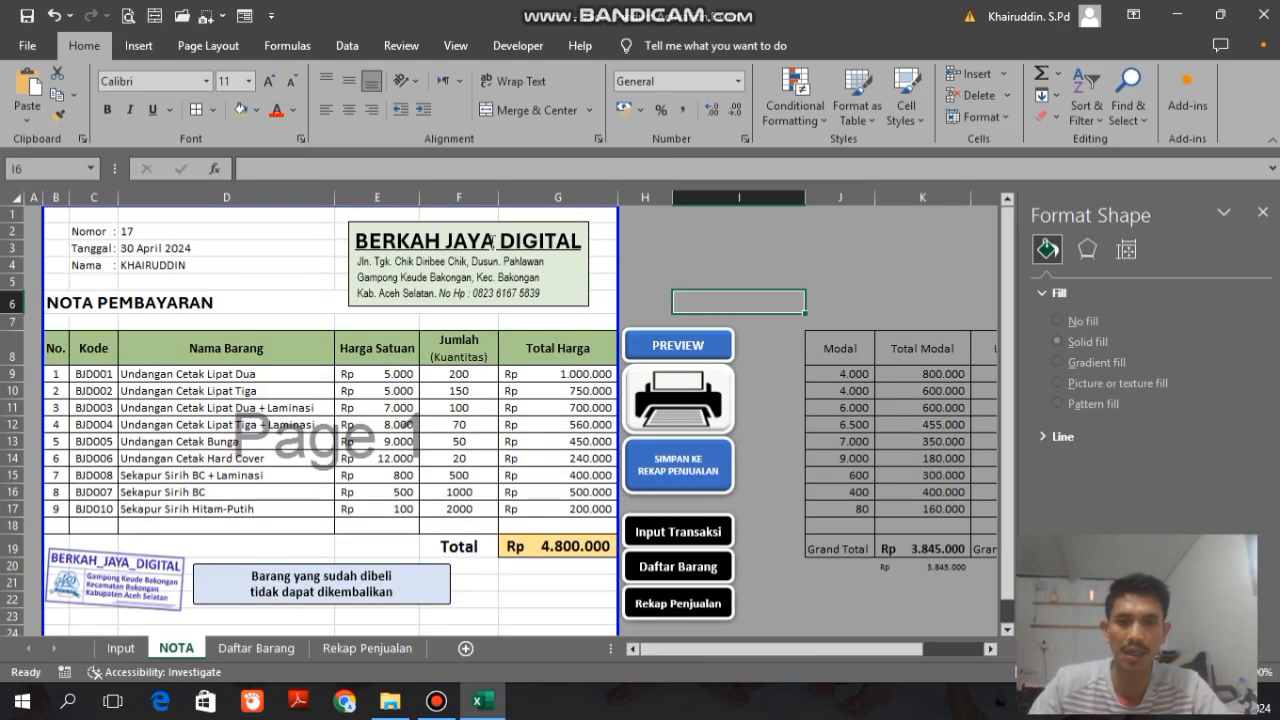
Step: Create a new macro named PerintahCetak for the printer picture button on the NOTA sheet
right_click(686, 398)
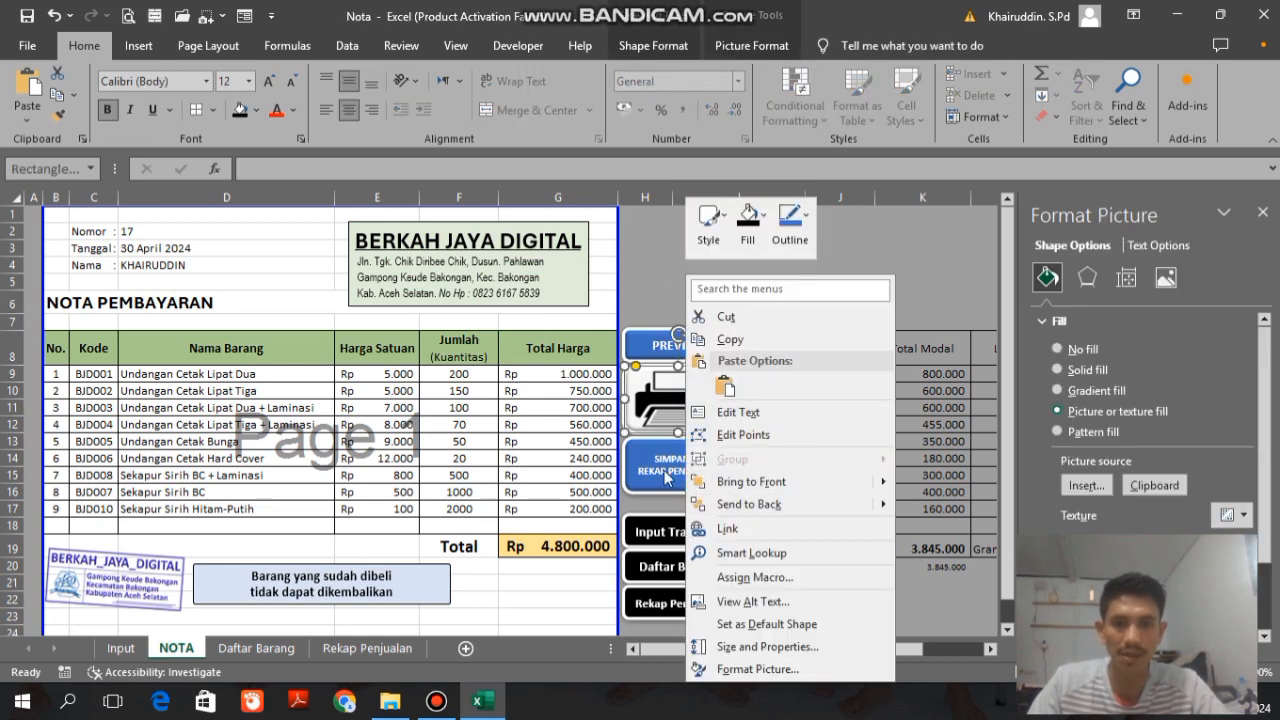
click(755, 577)
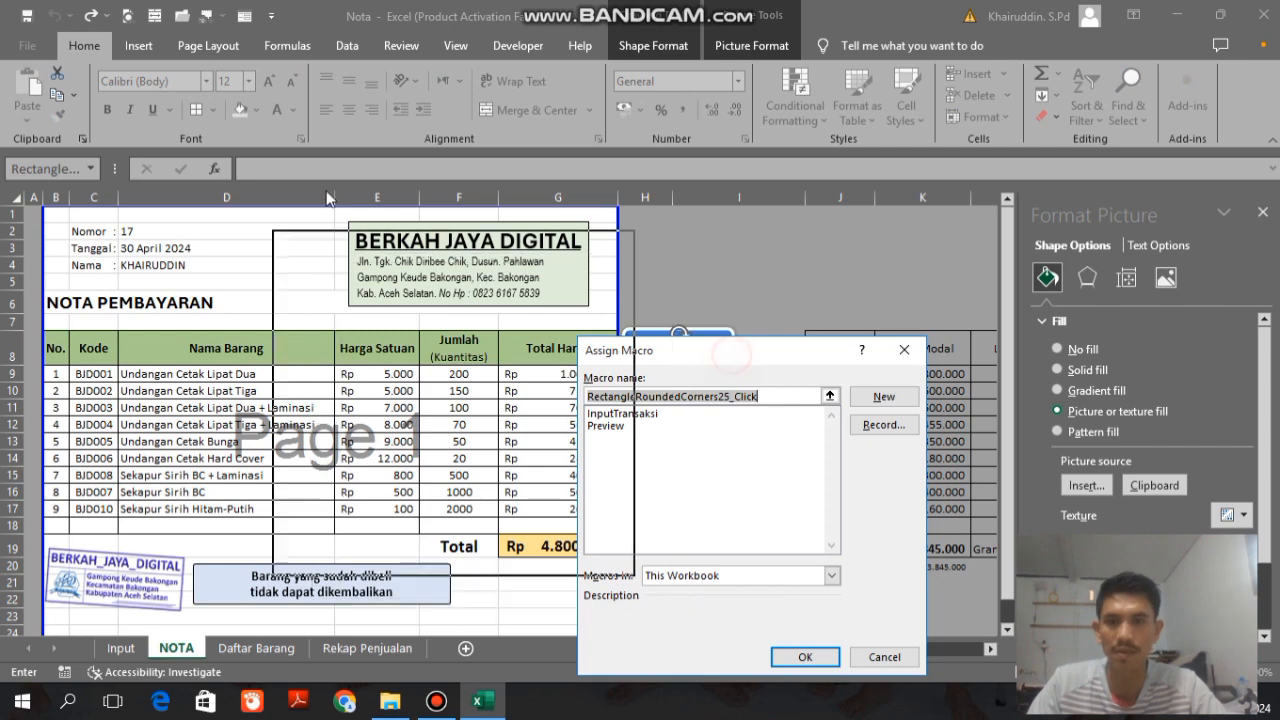
drag(731, 360, 258, 167)
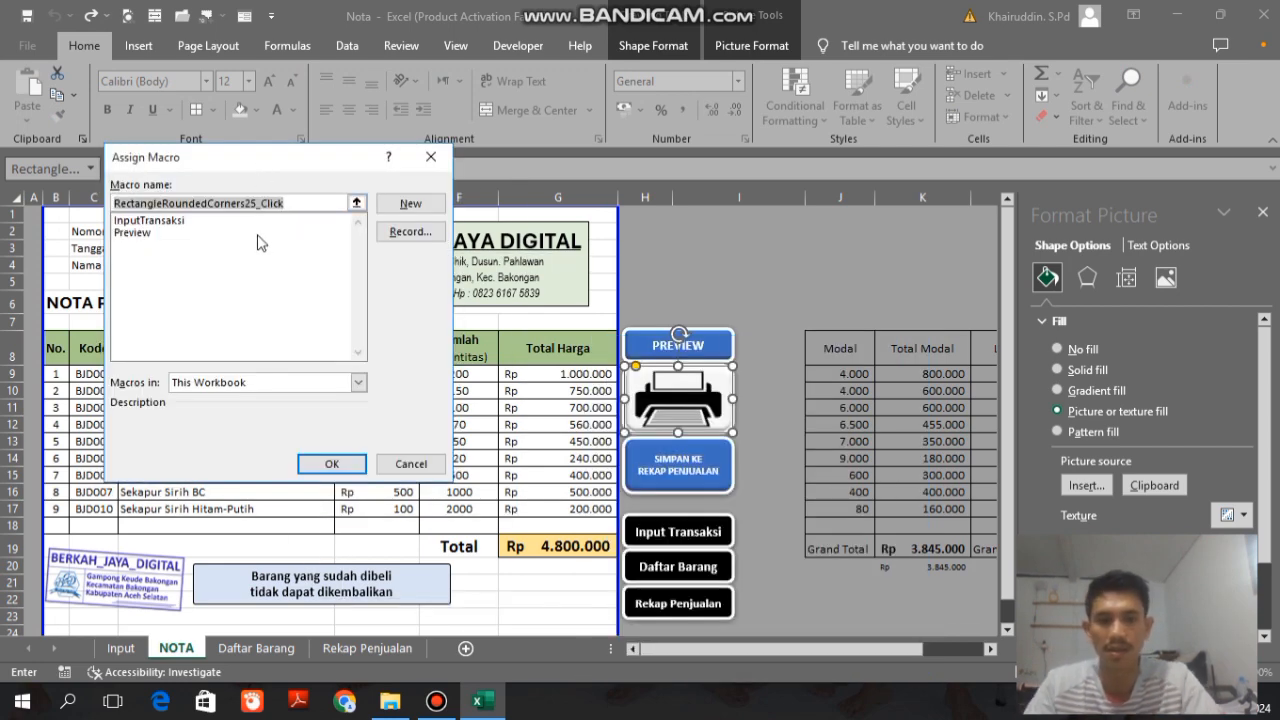
text(PerintahCetak)
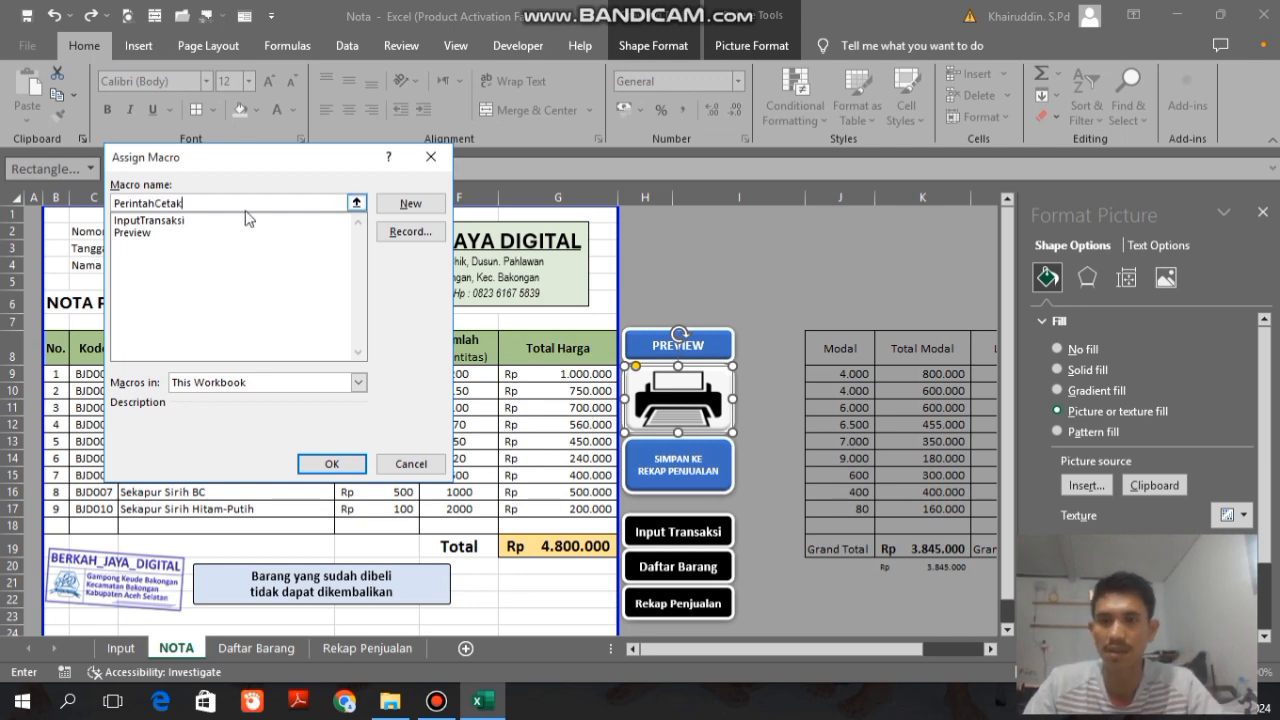
click(400, 206)
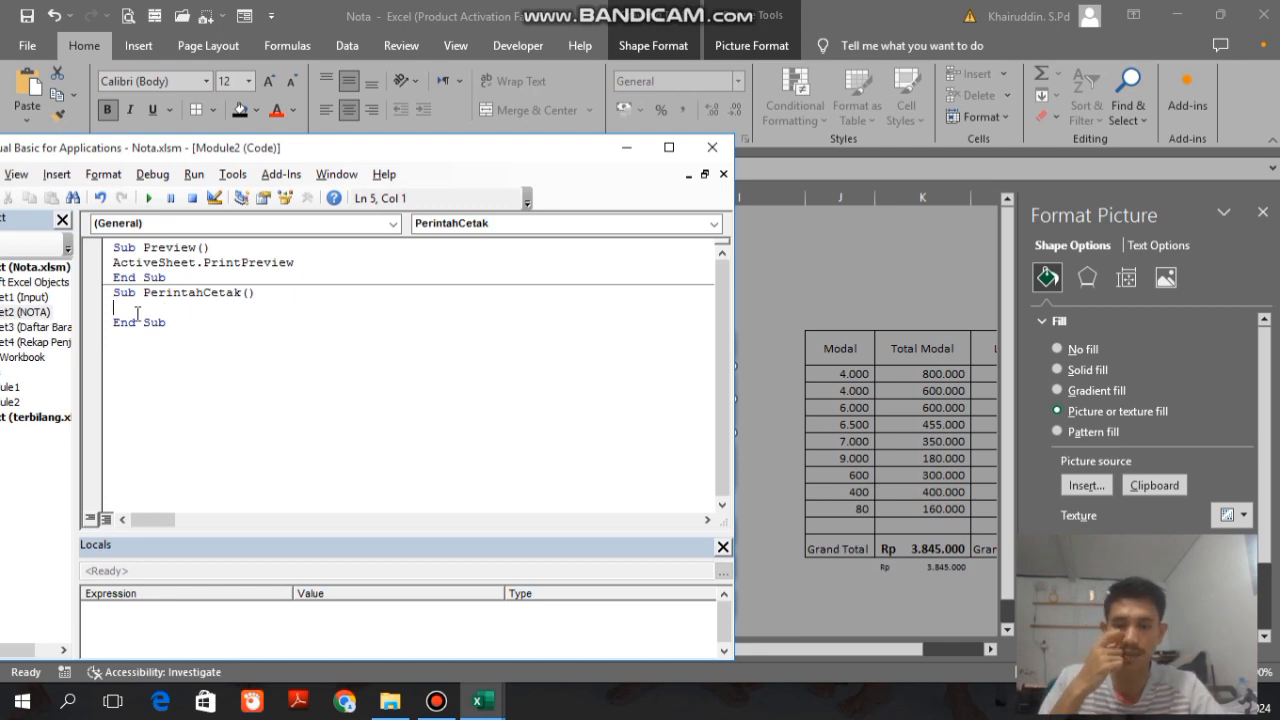
Step: Write the statement Application.Dialogs(xlDialogPrint).Show in the PerintahCetak macro and close the code editor
text(a)
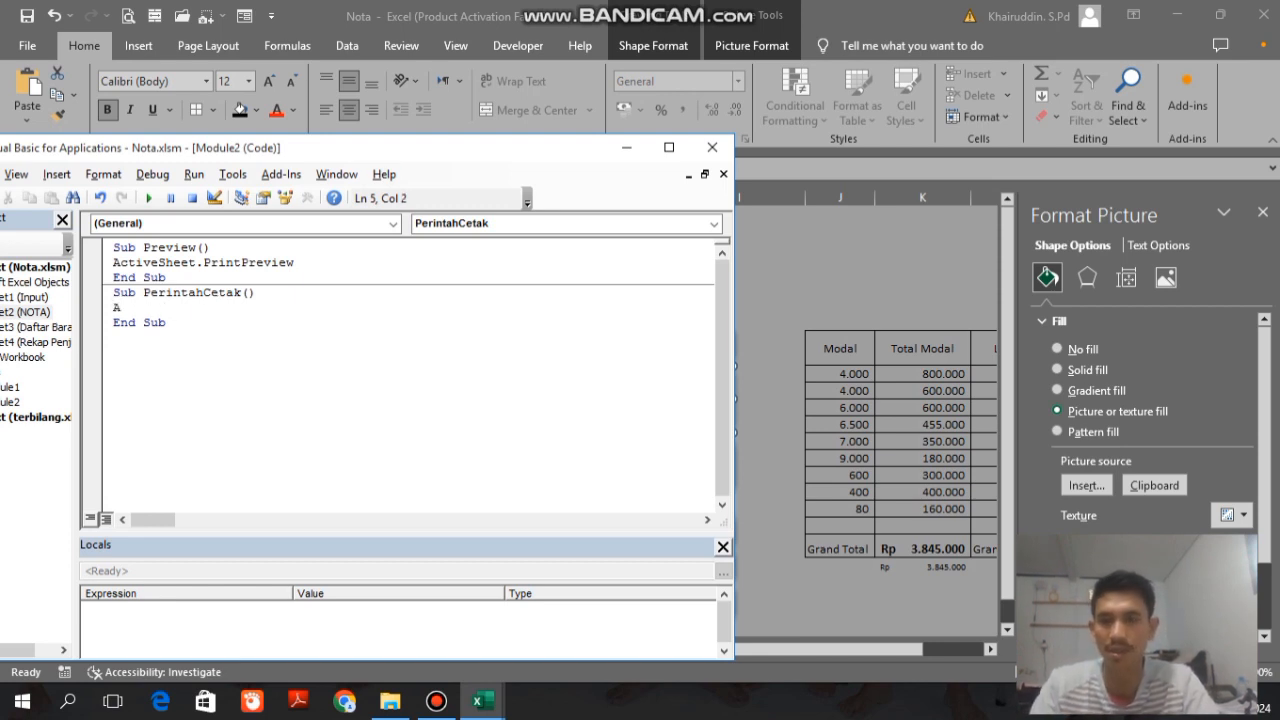
text(pplicatio)
key(BackSpace)
key(BackSpace)
key(BackSpace)
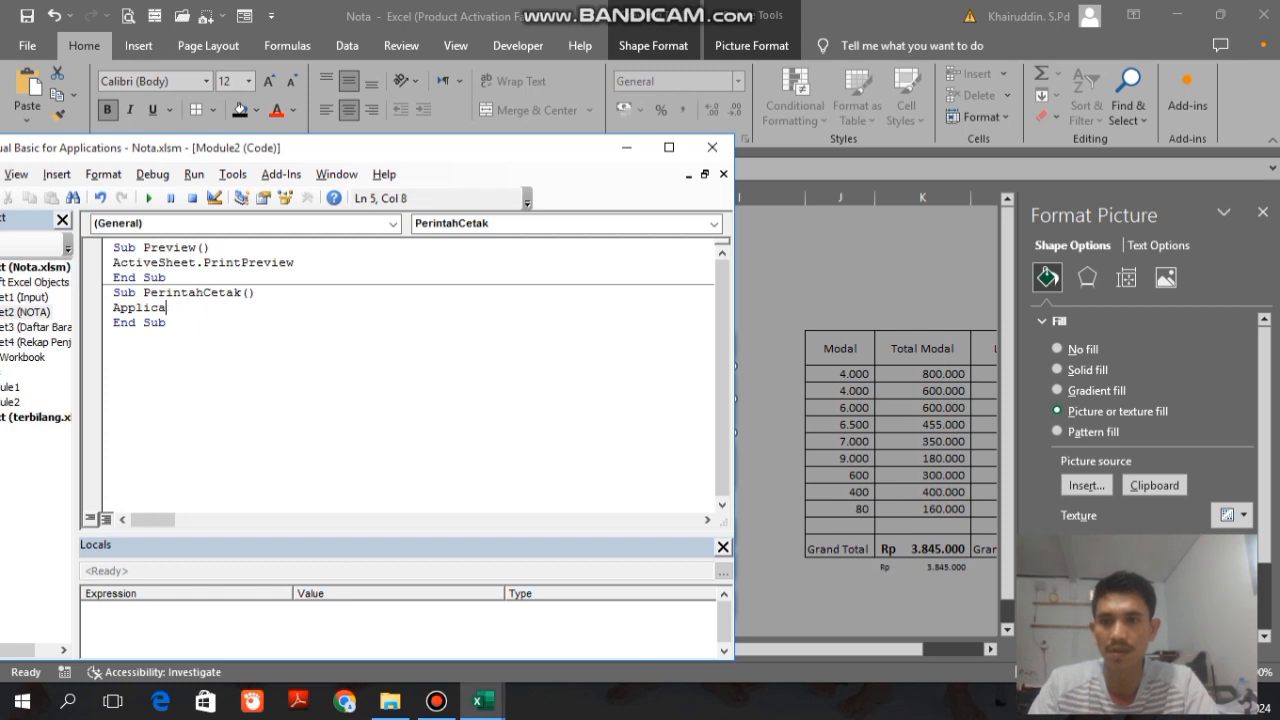
text(tion)
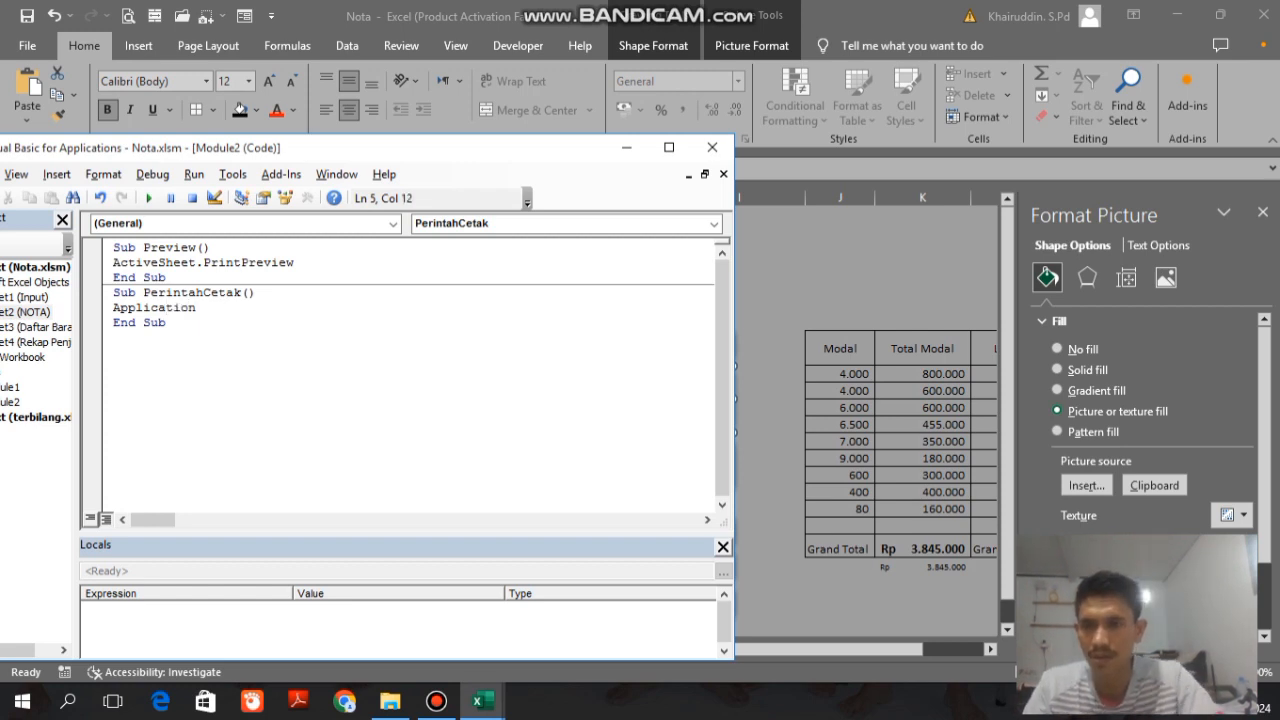
text(.)
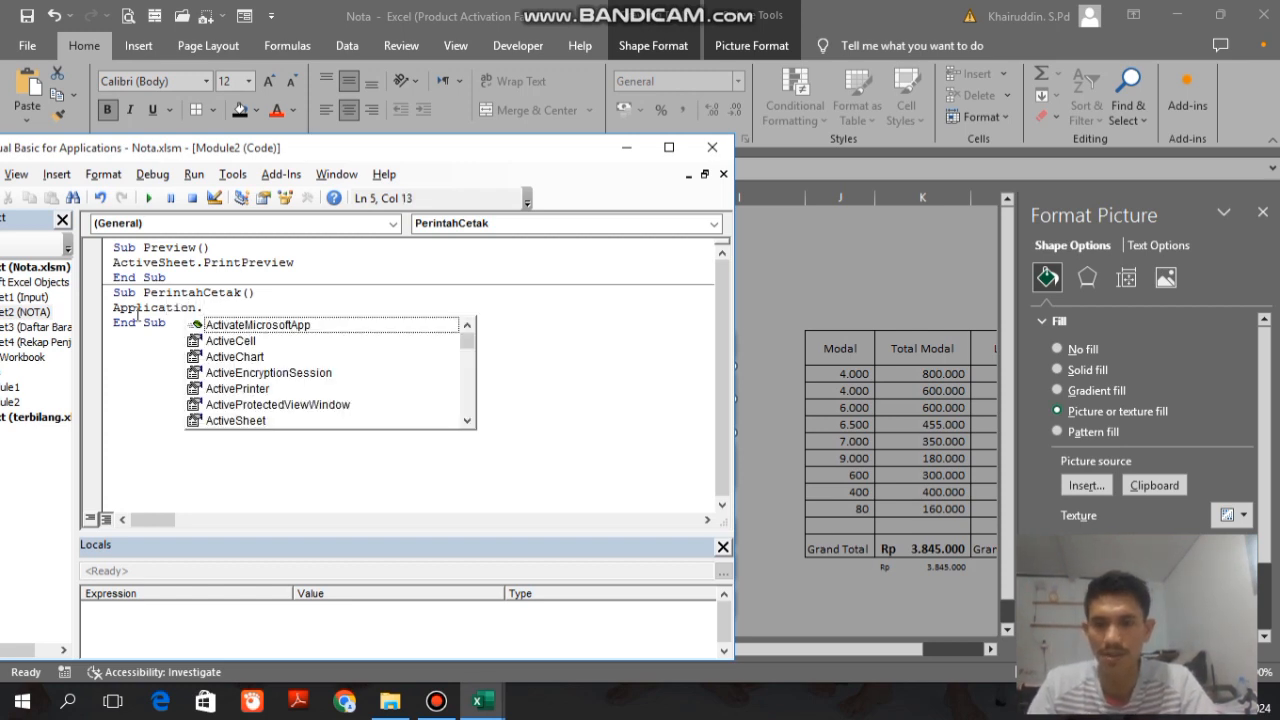
text(Di)
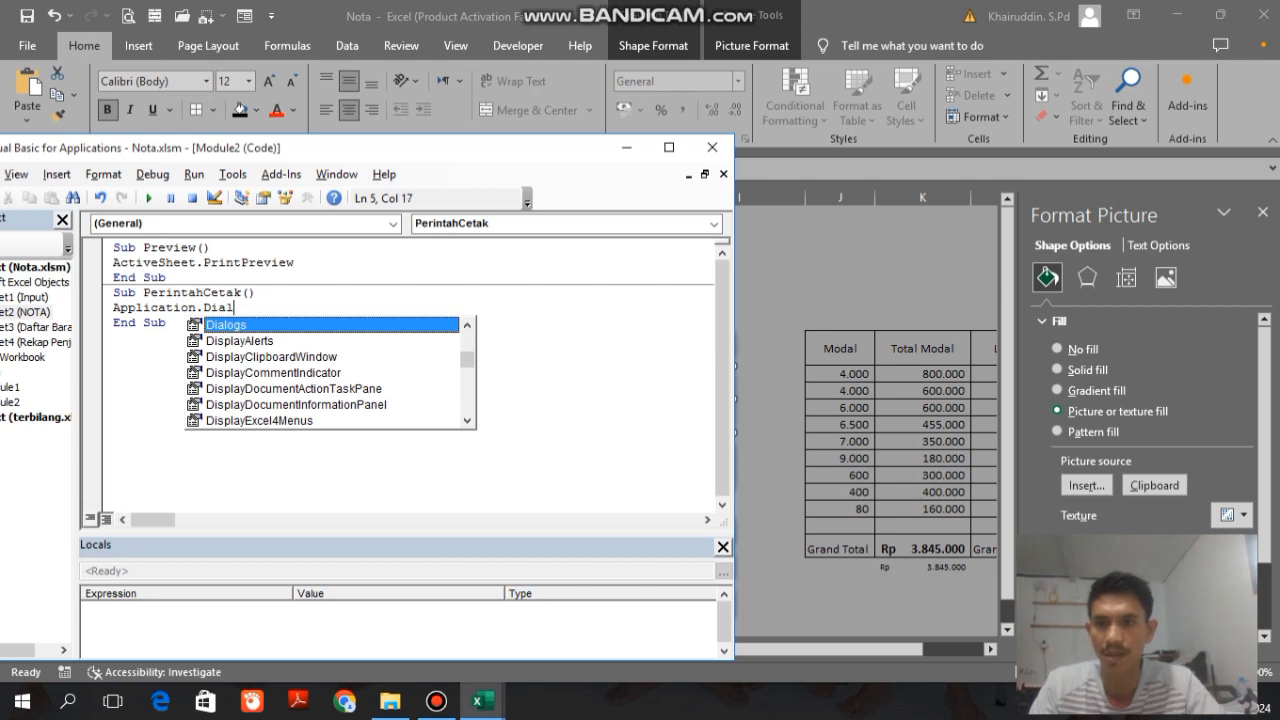
text(alogs()
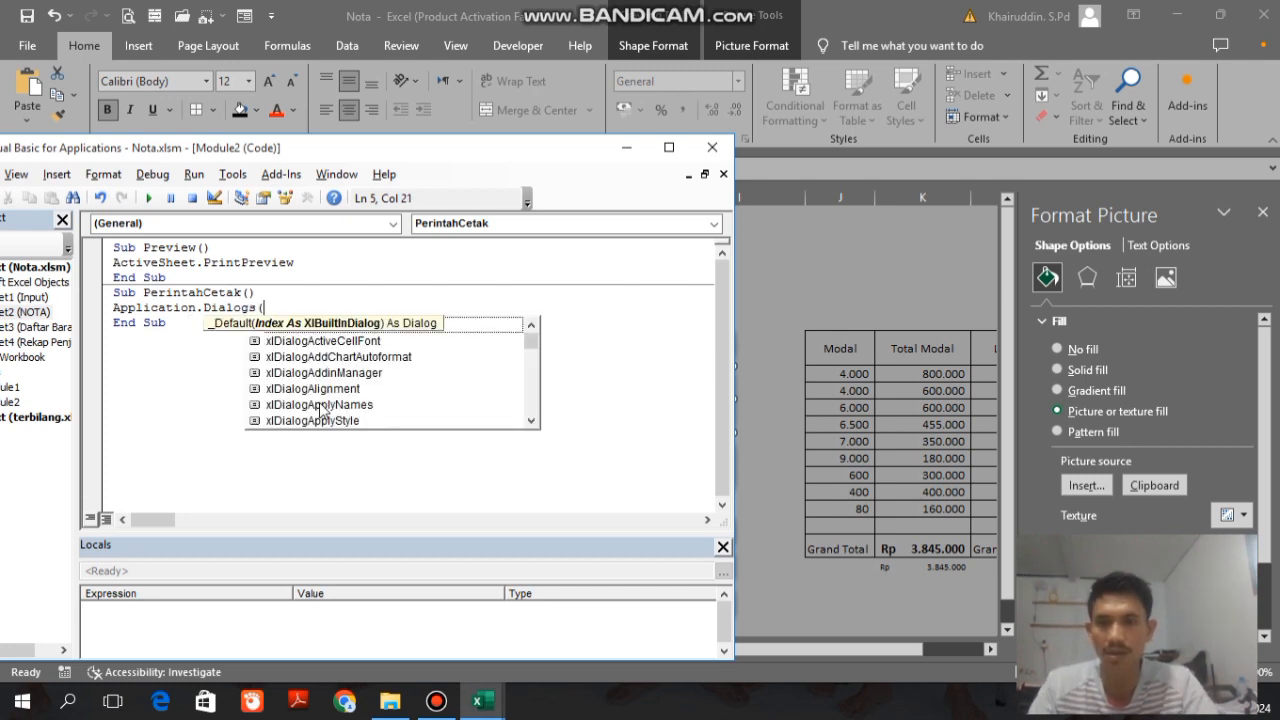
key(BackSpace)
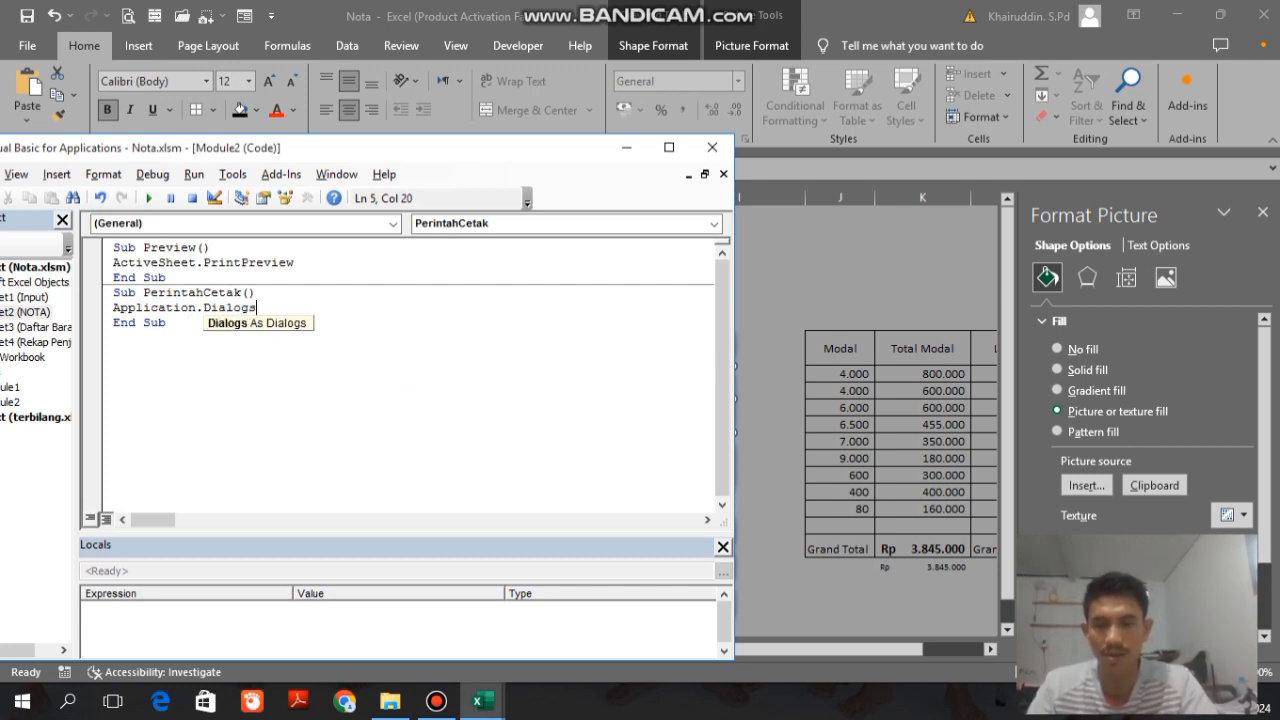
text((xl)
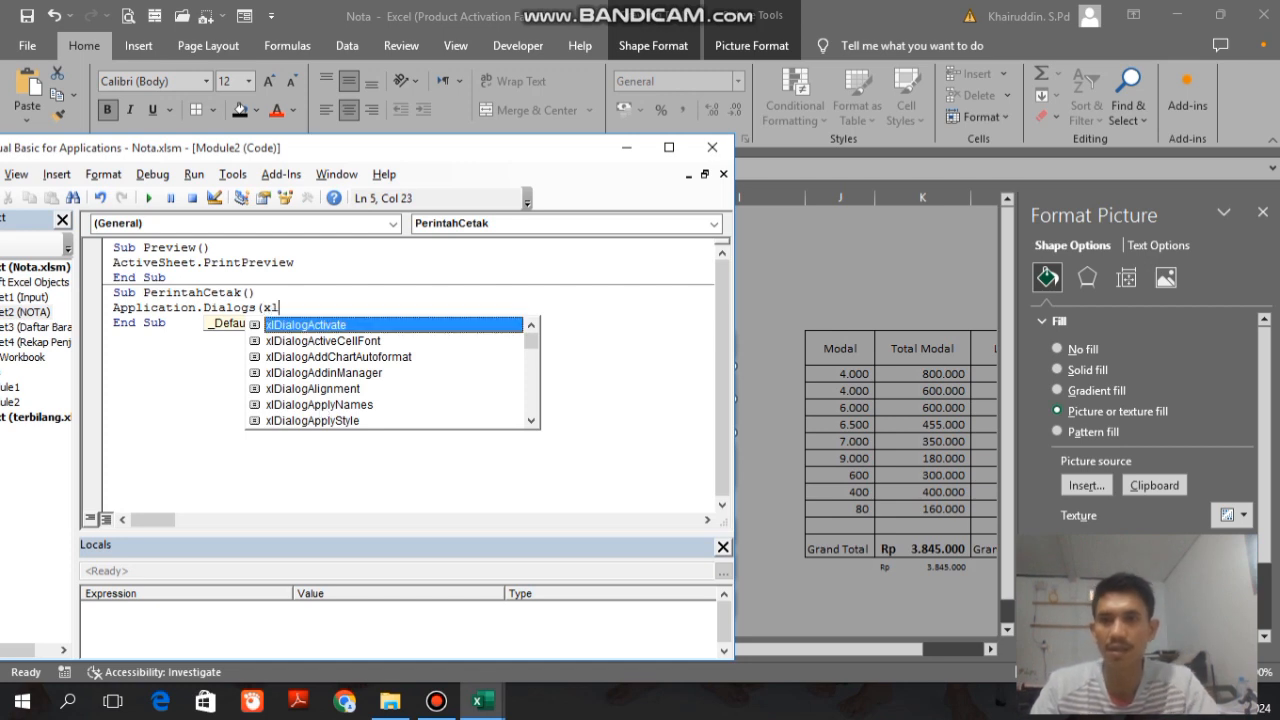
text(Dialog)
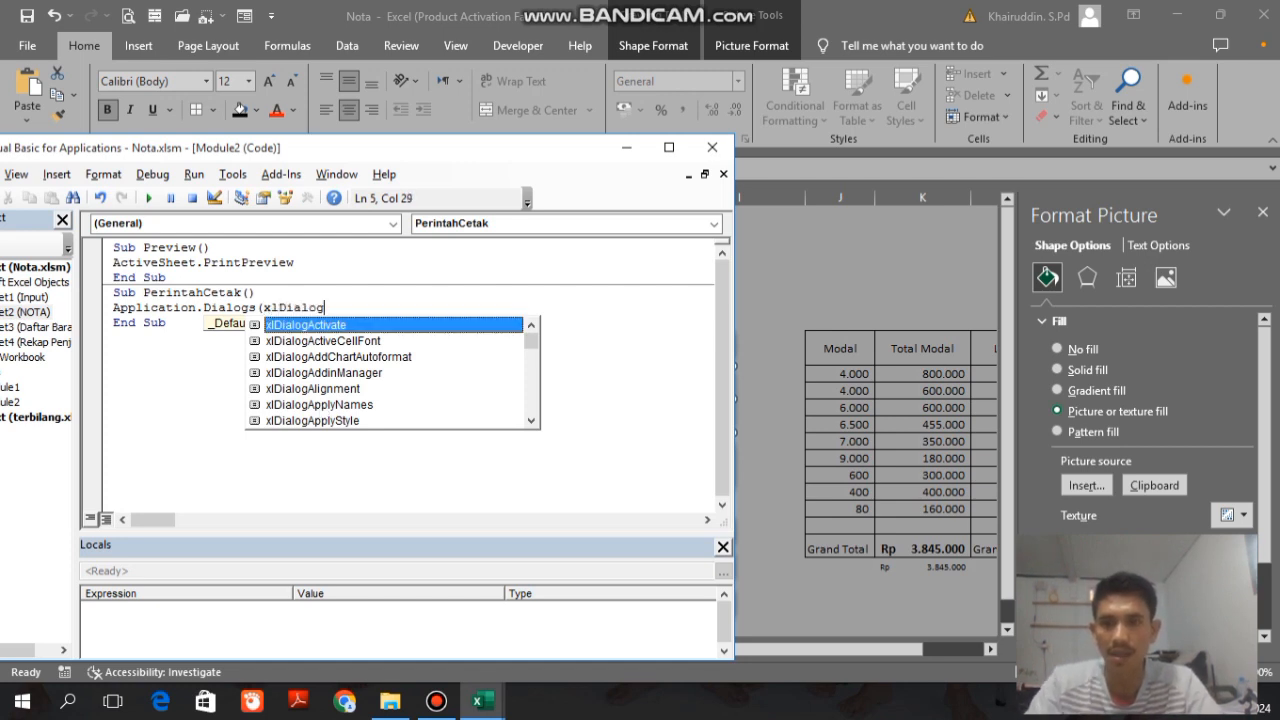
text(Print)
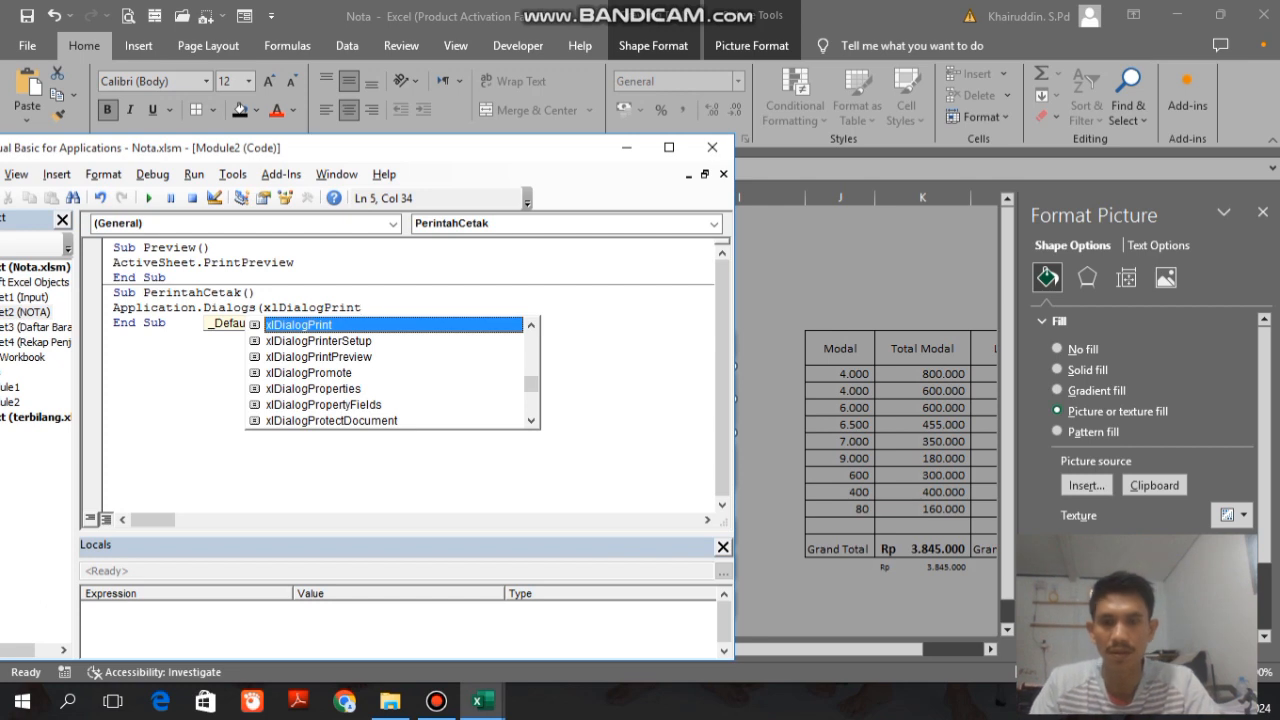
text().)
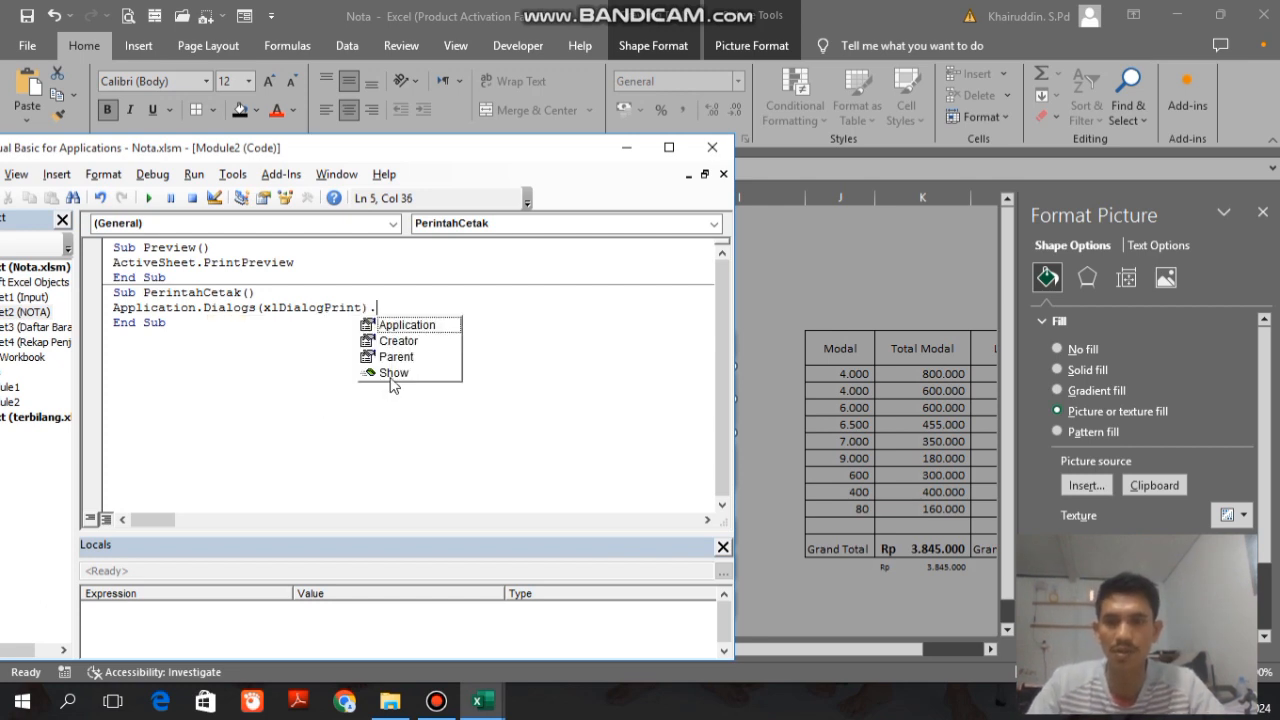
double_click(392, 373)
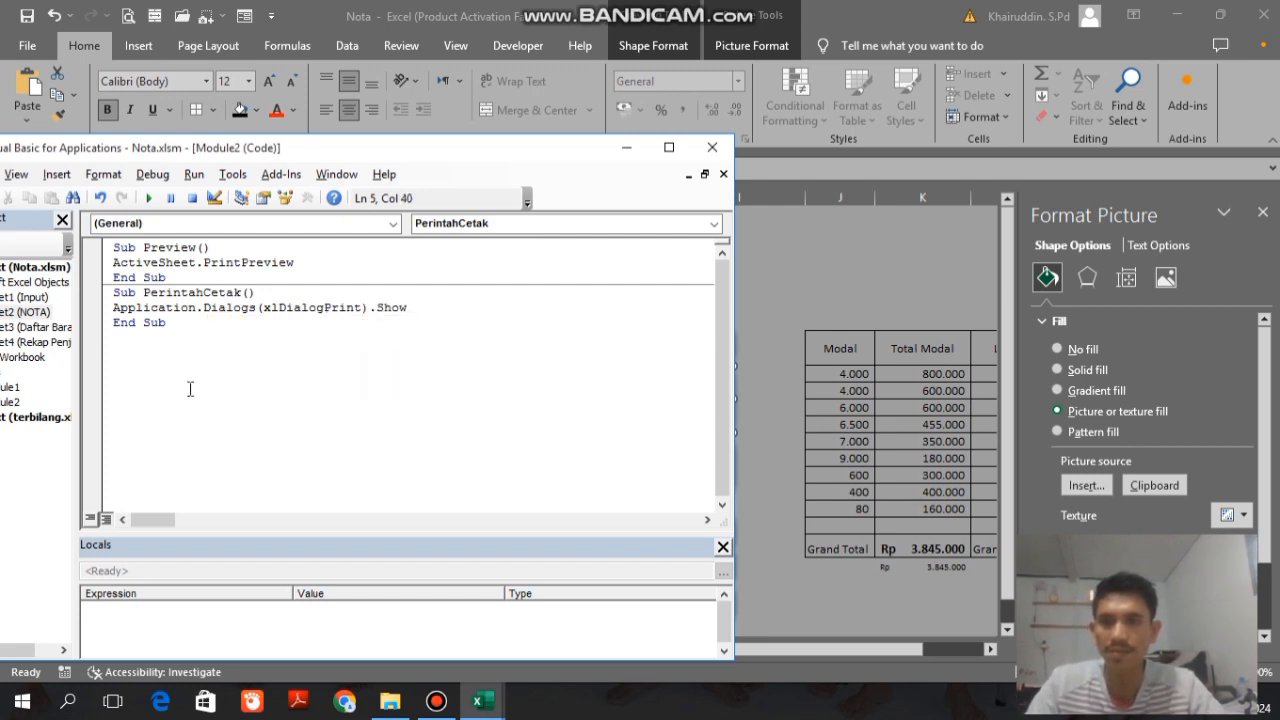
click(712, 147)
Step: Test the printer picture button twice, viewing the available printers on the second run and dismissing the Print dialog each time
click(779, 320)
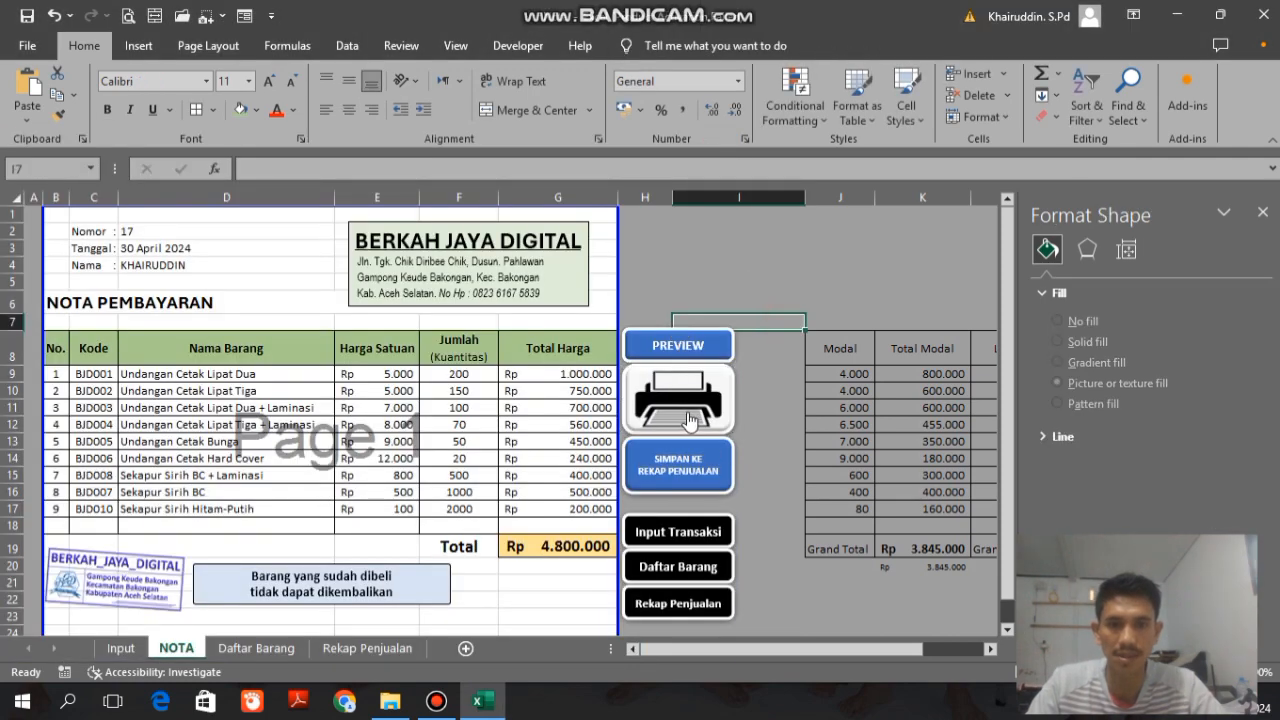
click(689, 411)
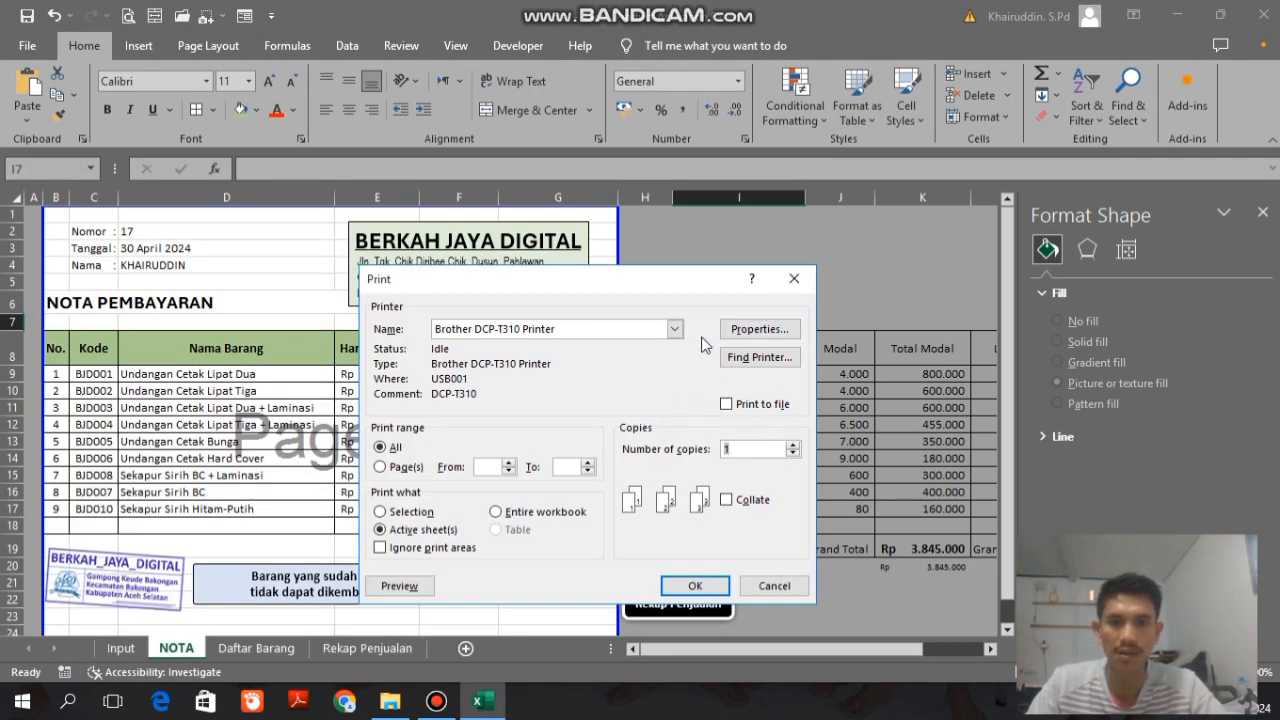
click(800, 280)
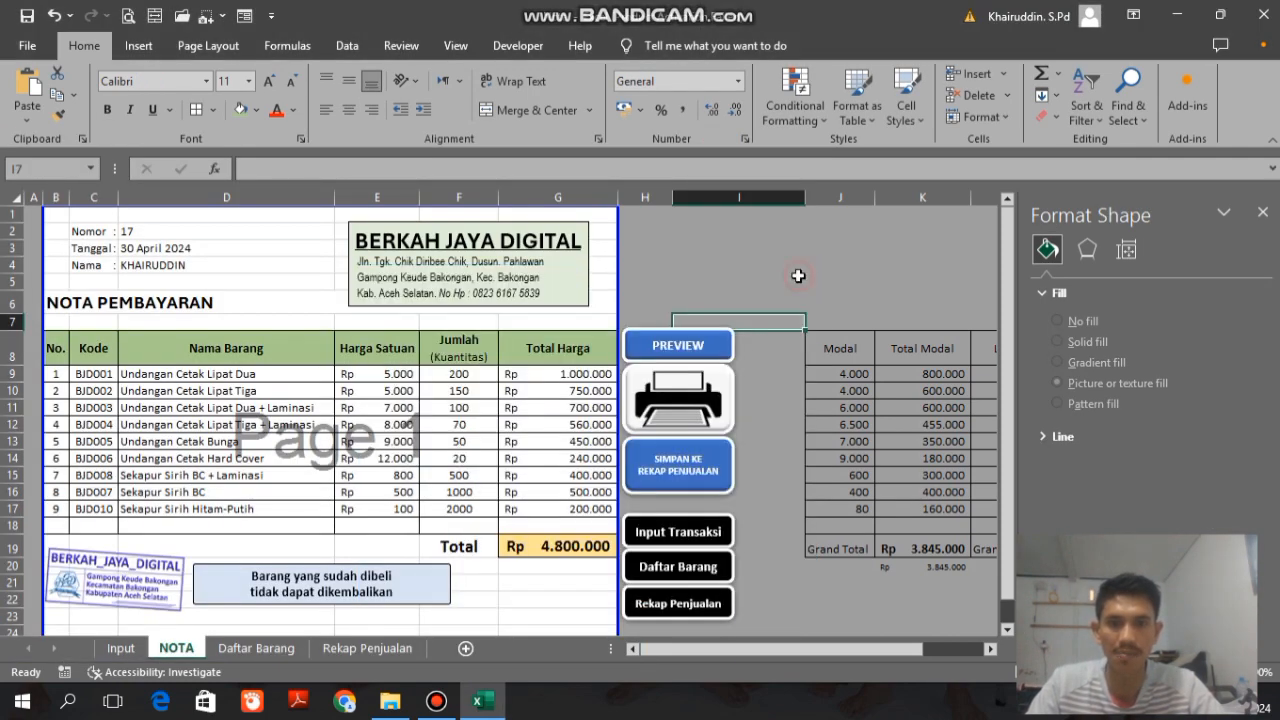
click(662, 412)
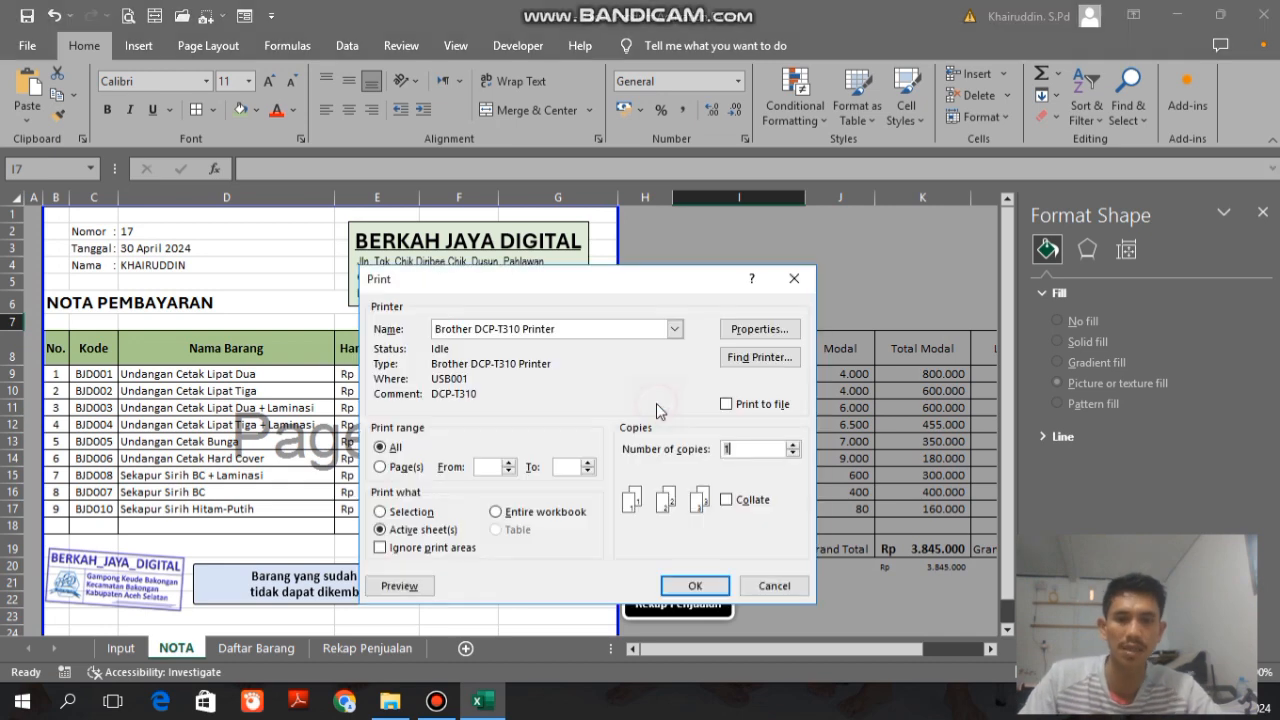
click(675, 330)
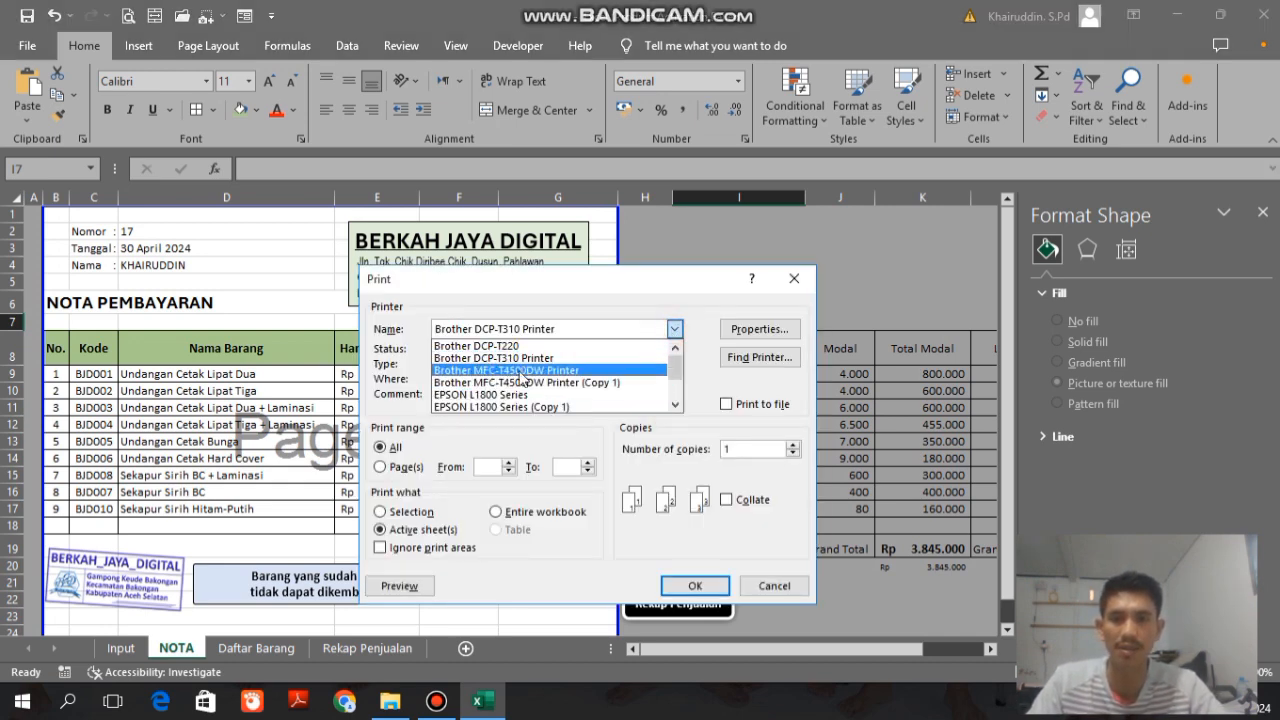
click(774, 586)
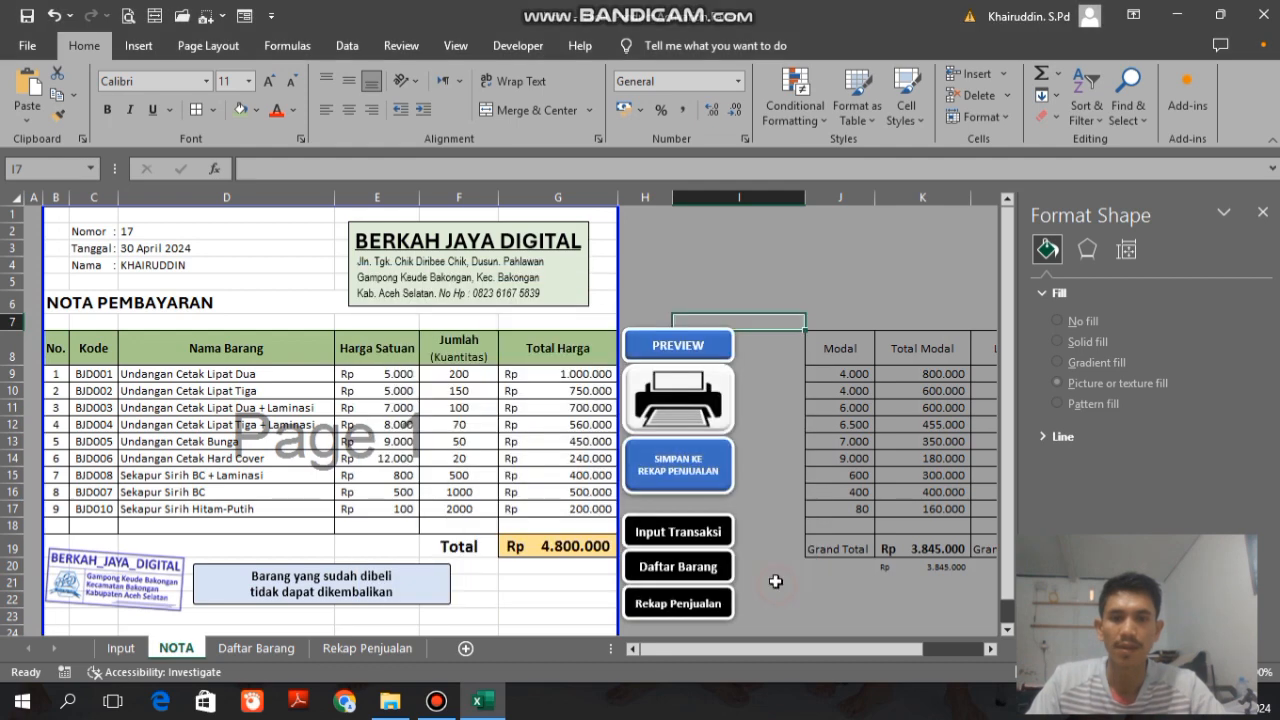
click(720, 249)
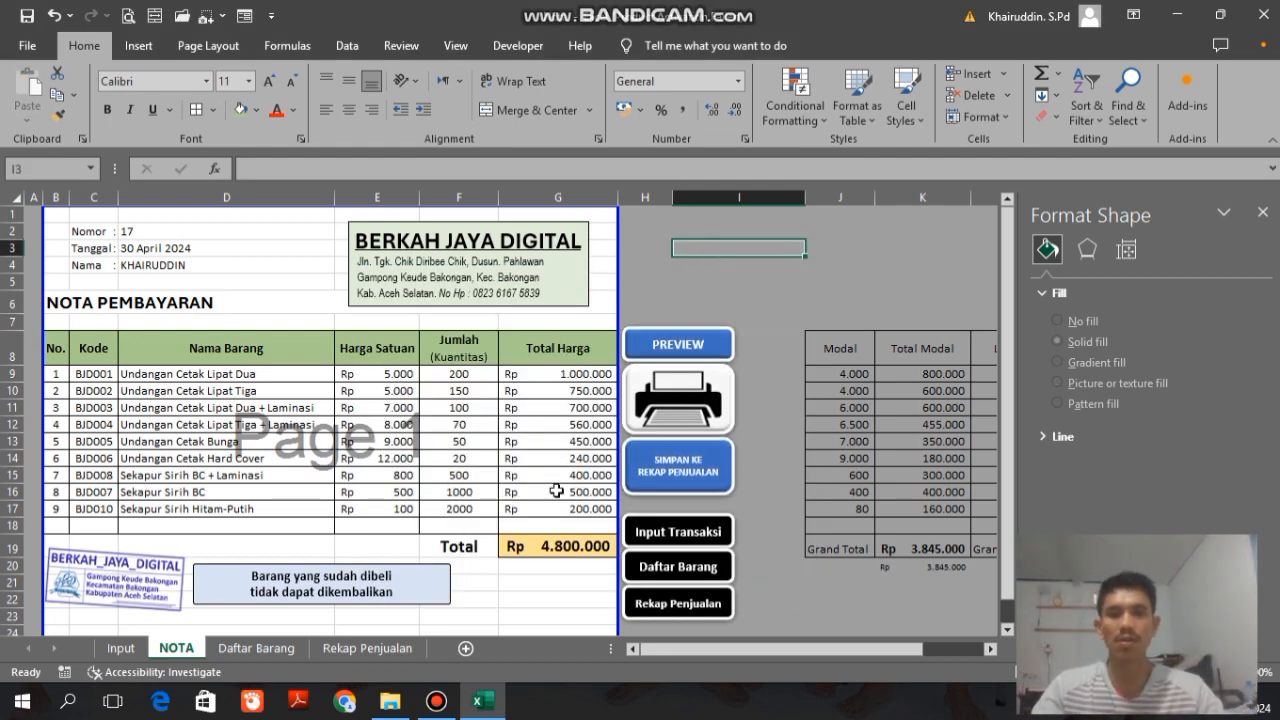
Step: Start recording a new macro for the SIMPAN KE REKAP PENJUALAN button, with a name beginning SimpanKeR, stored in this workbook
click(637, 478)
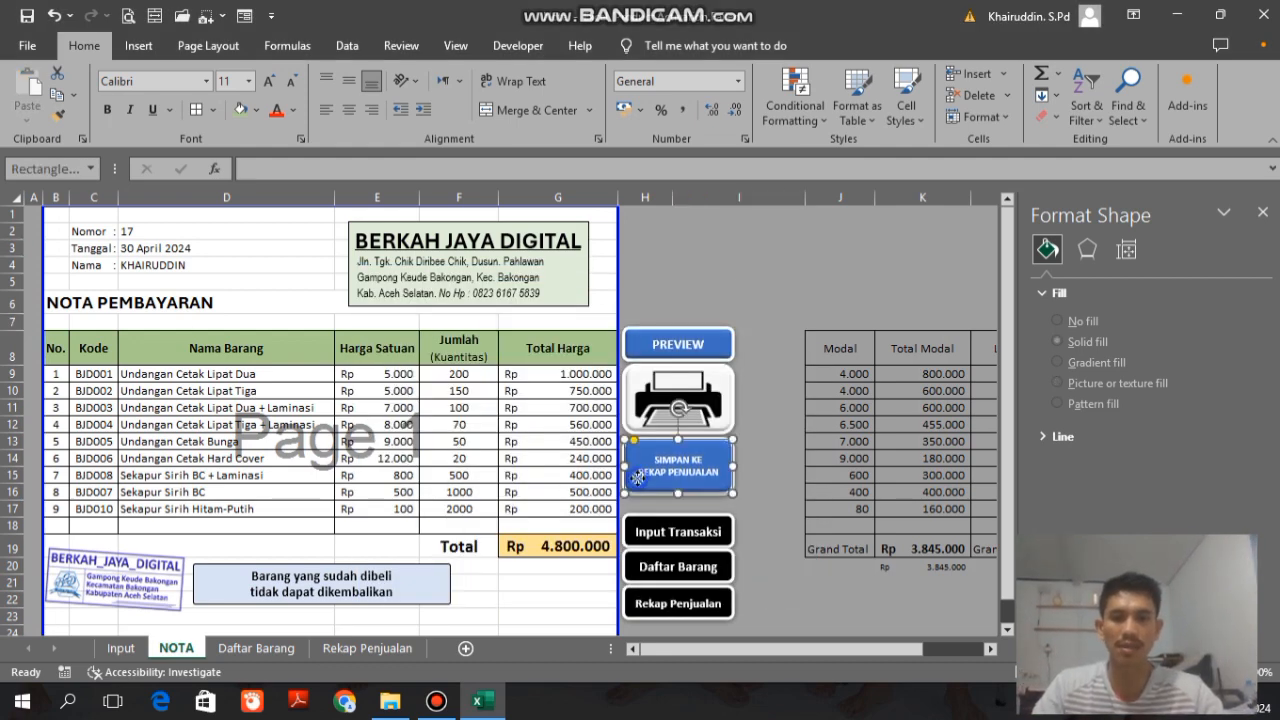
right_click(637, 478)
click(681, 380)
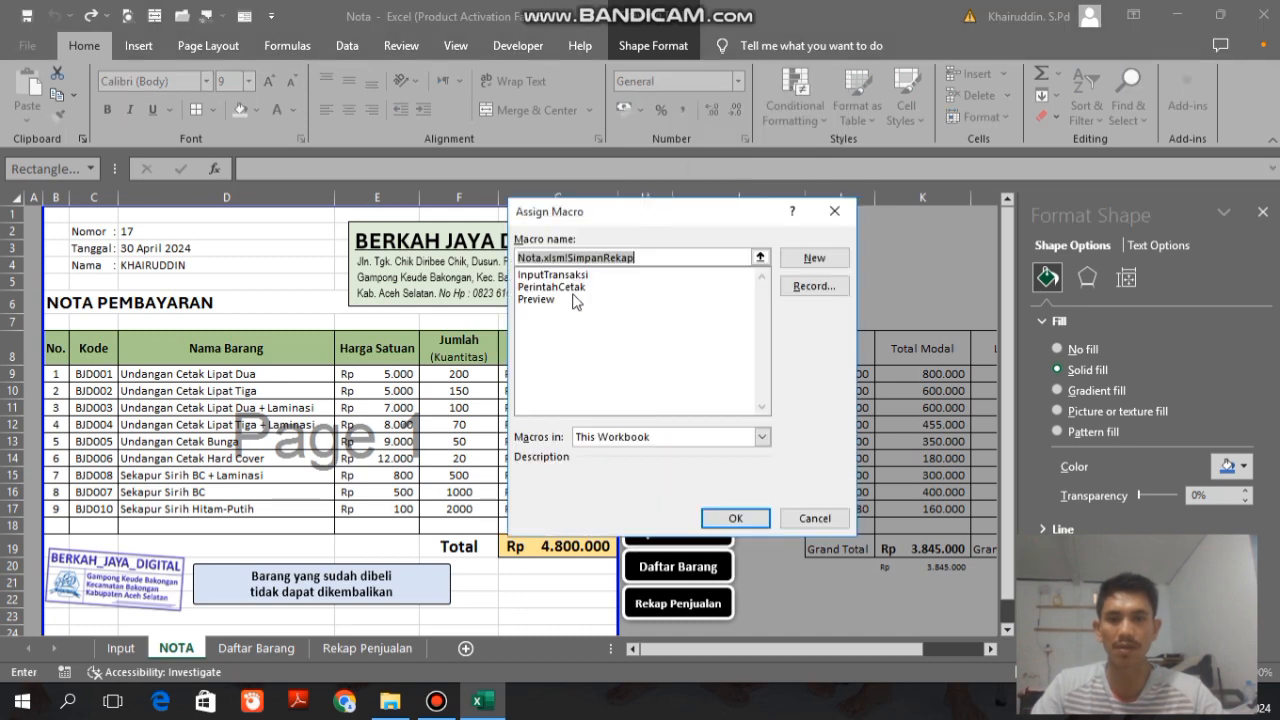
drag(651, 210, 394, 207)
text(SimpanKeR)
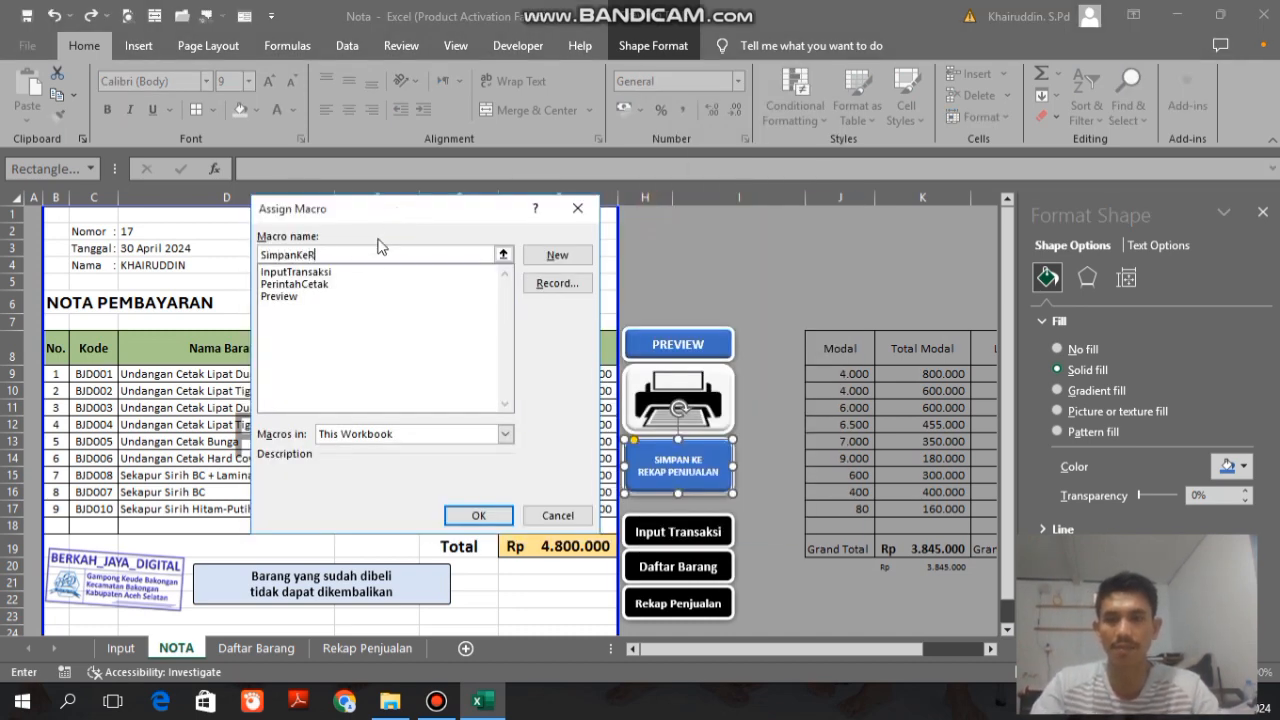
click(557, 283)
click(465, 481)
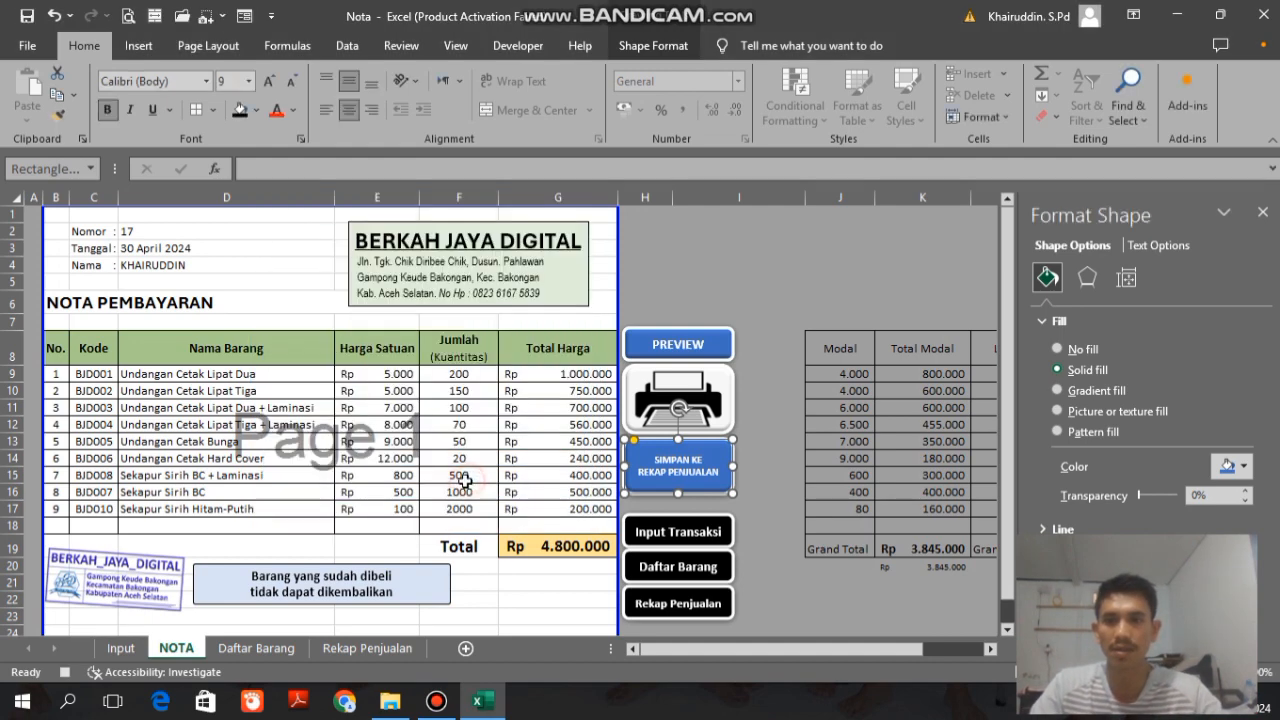
Step: Copy the Kode cells C9:C18 on the NOTA sheet while the macro is recording
click(529, 51)
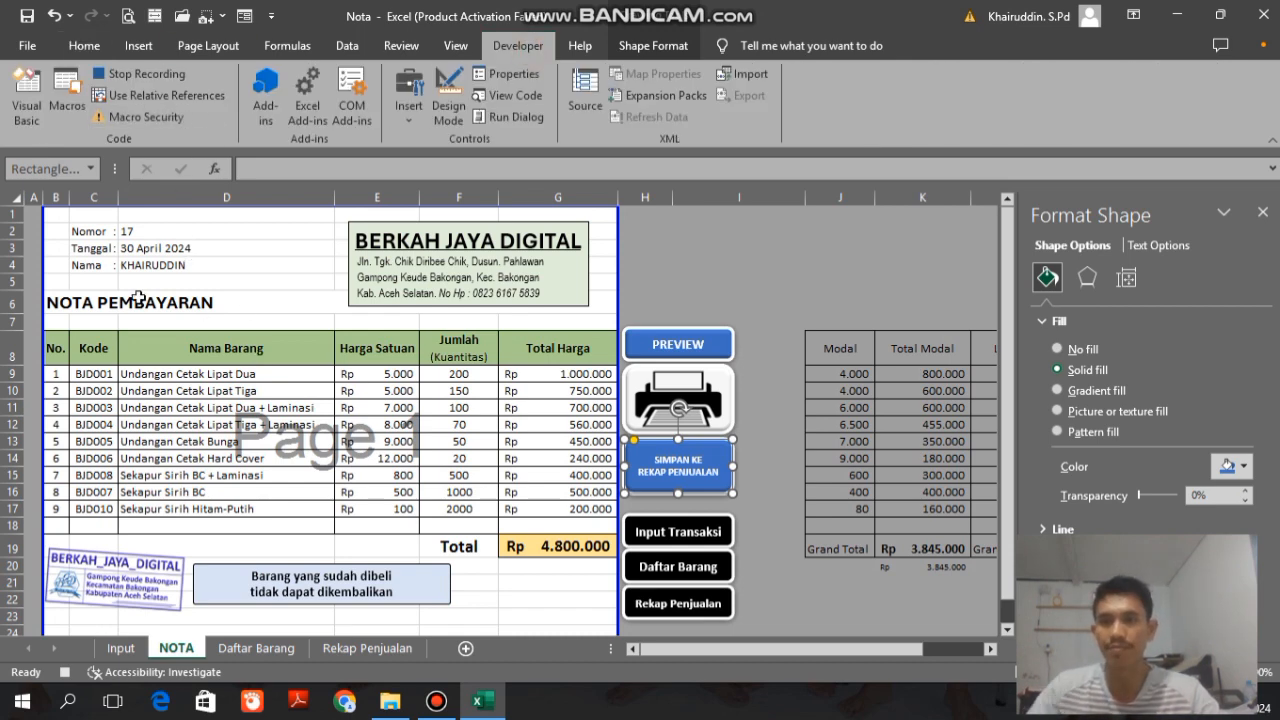
drag(95, 373, 92, 527)
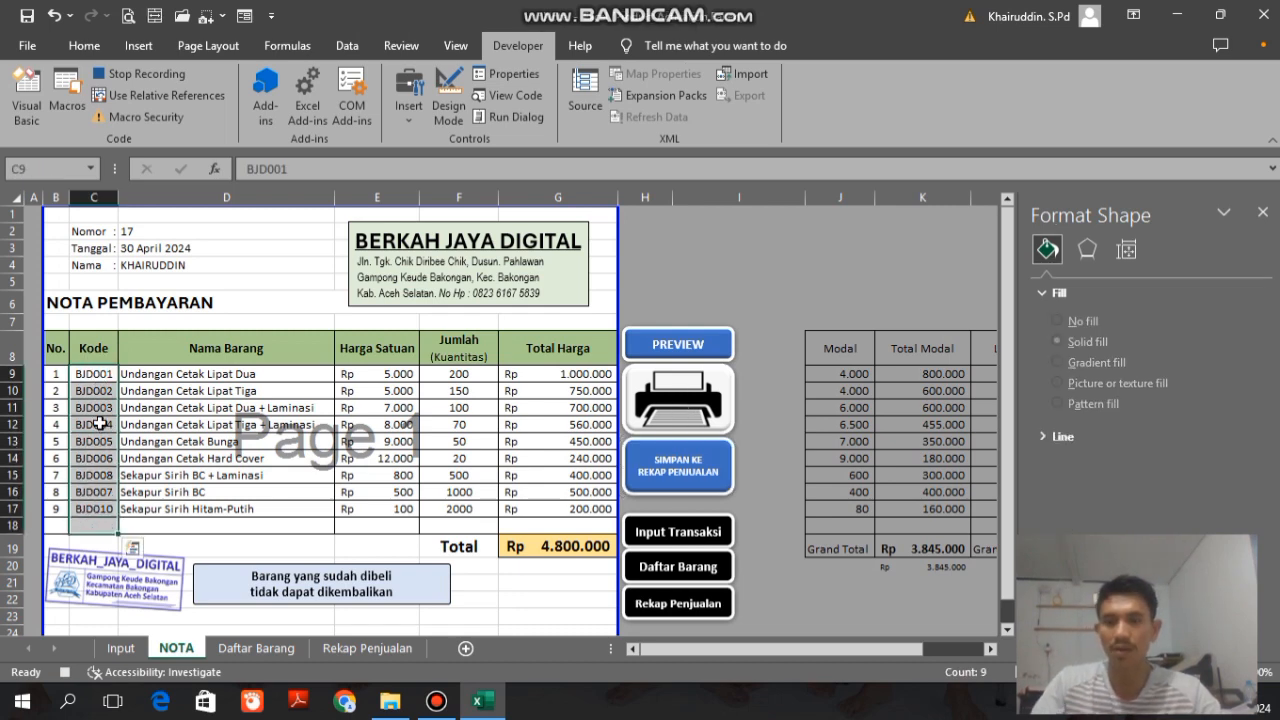
key(ctrl+c)
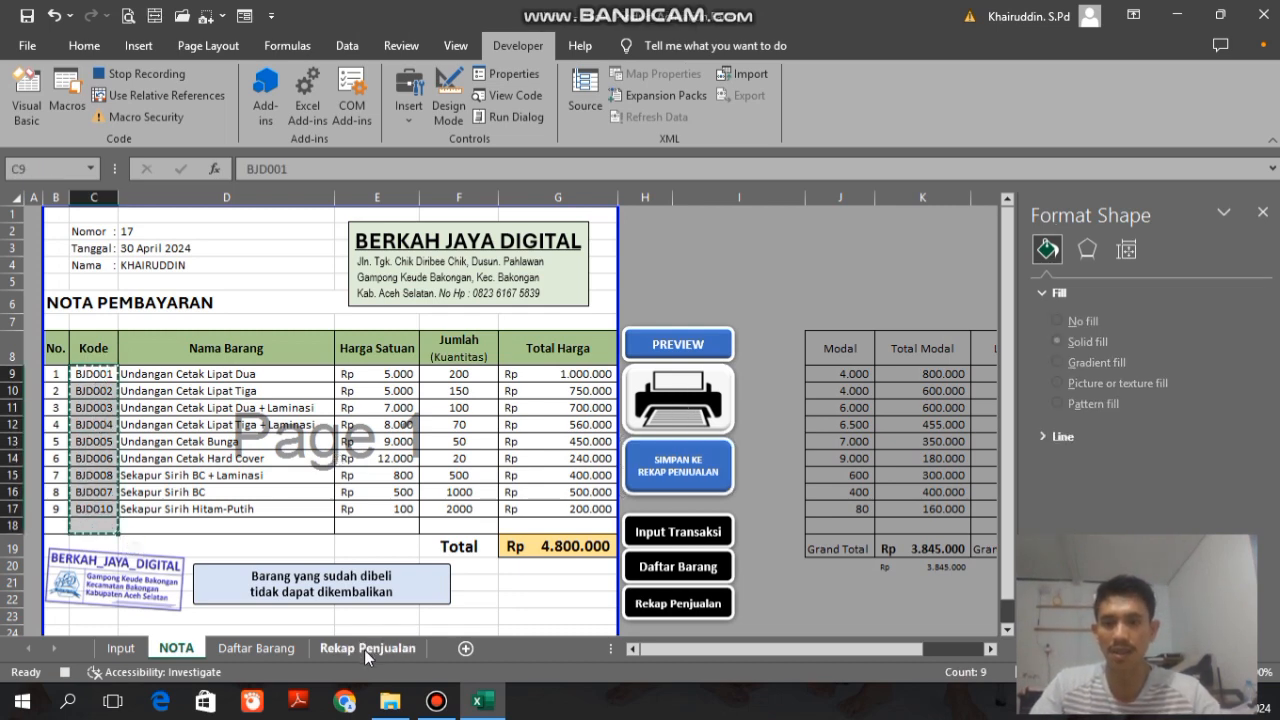
Step: On the Rekap Penjualan sheet, go from E1 down to the Kode header, enable relative references and move one cell down to E3
click(366, 648)
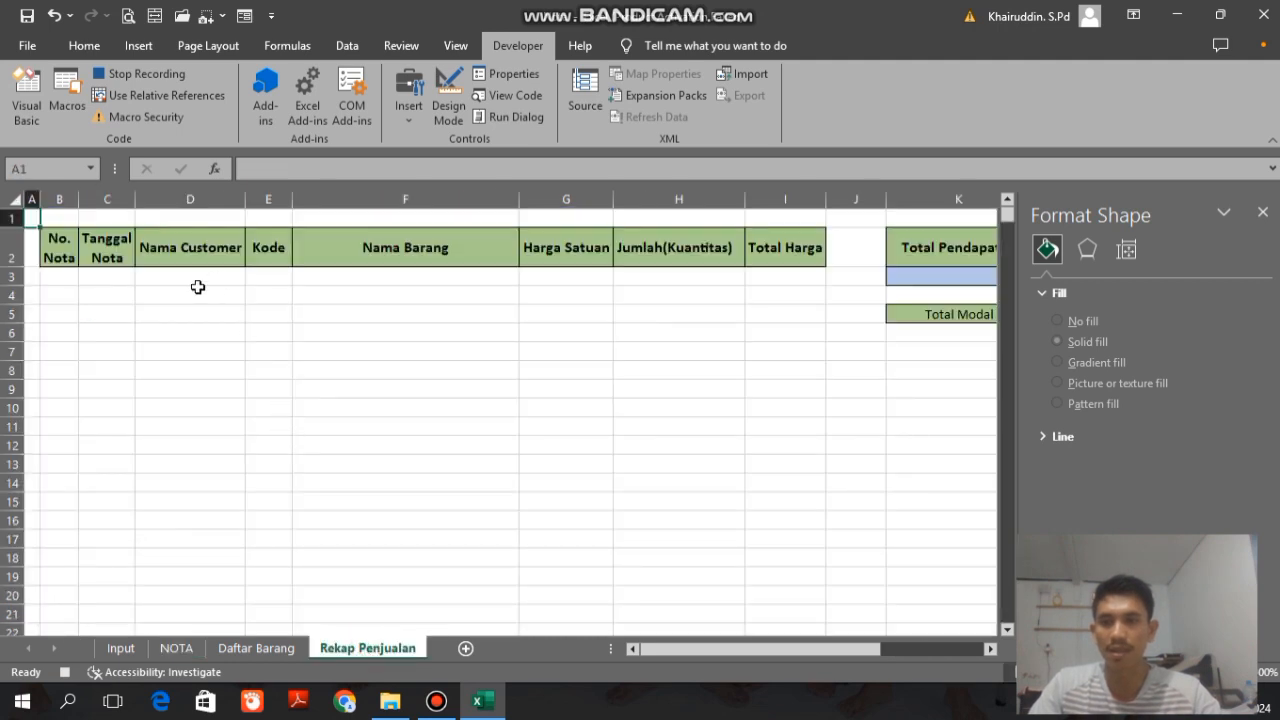
click(274, 217)
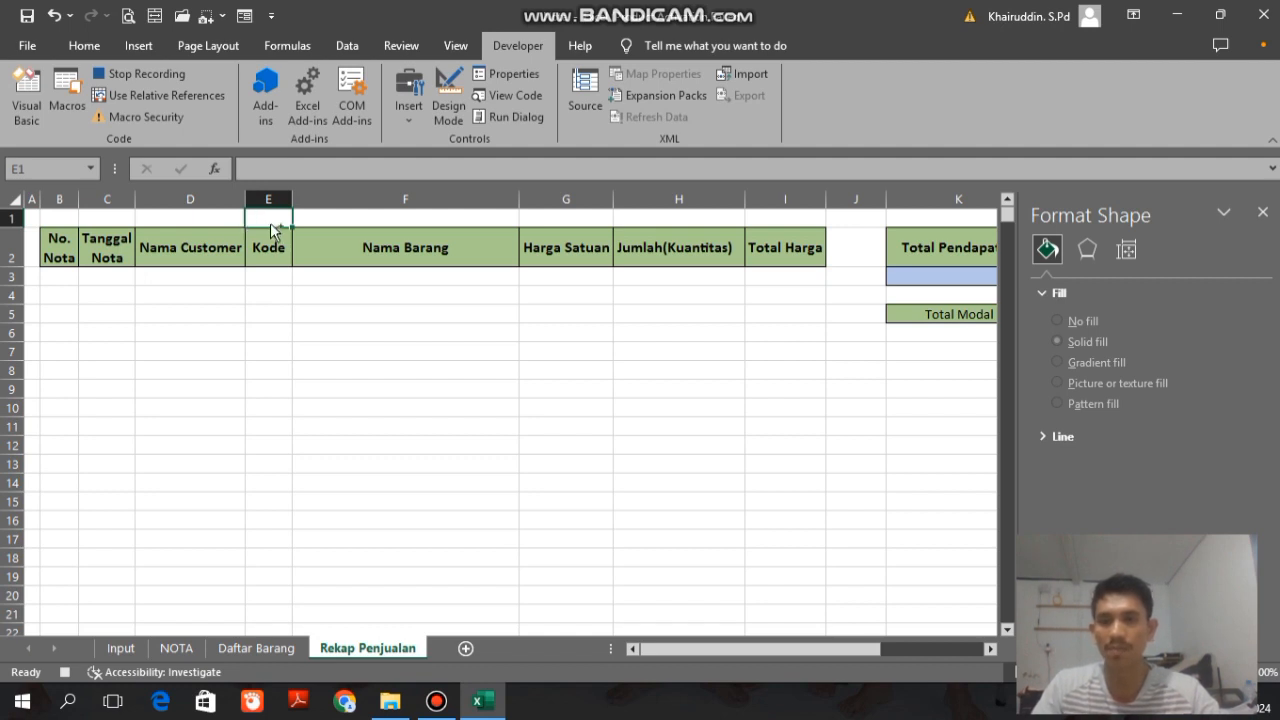
key(Down)
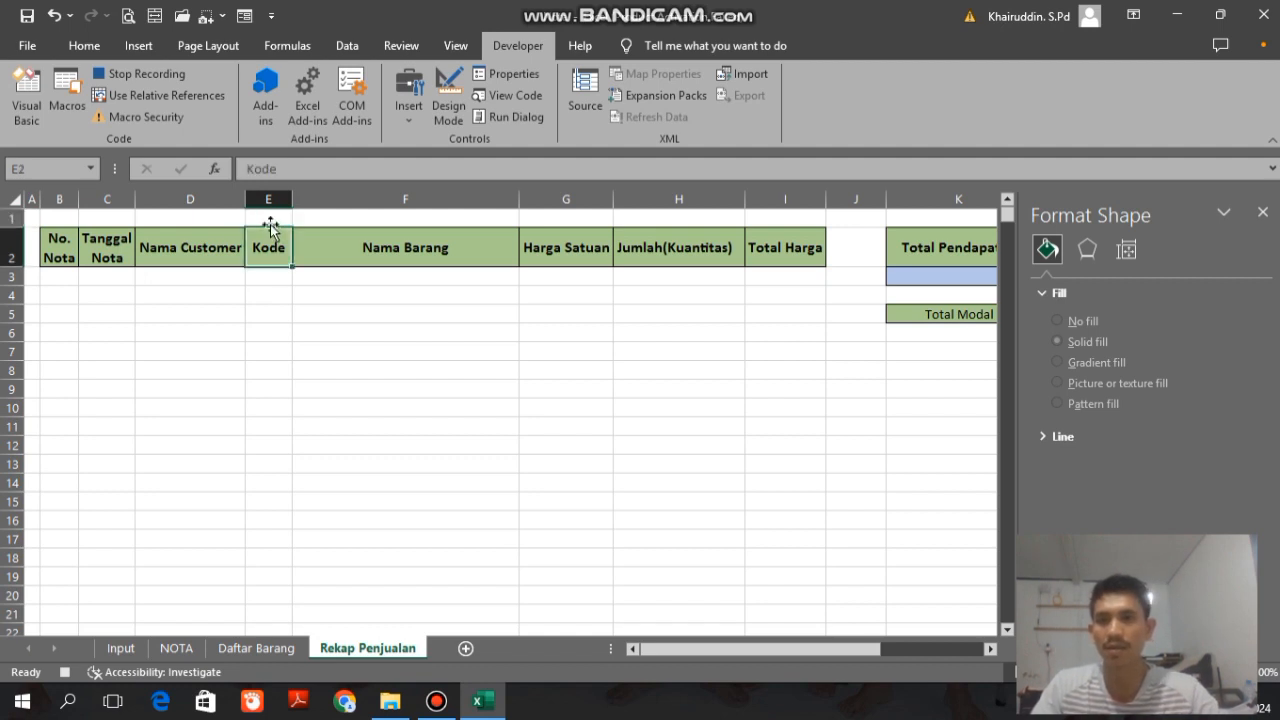
click(148, 98)
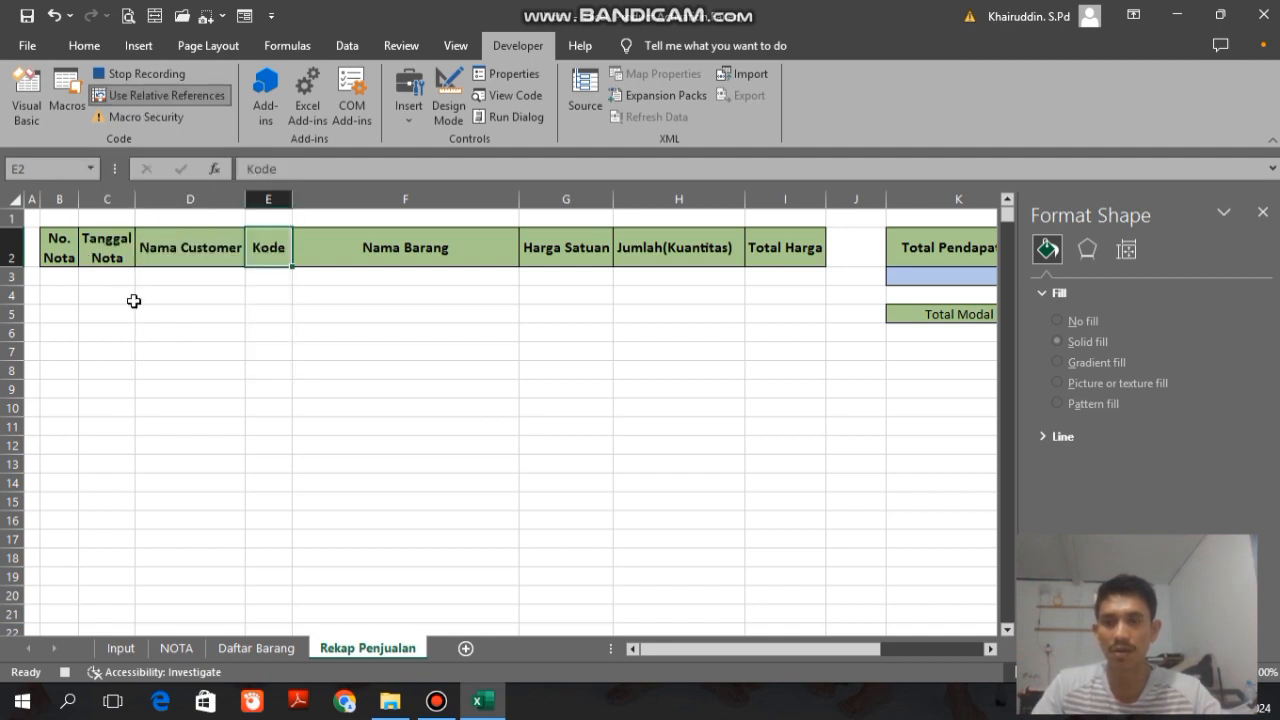
key(Down)
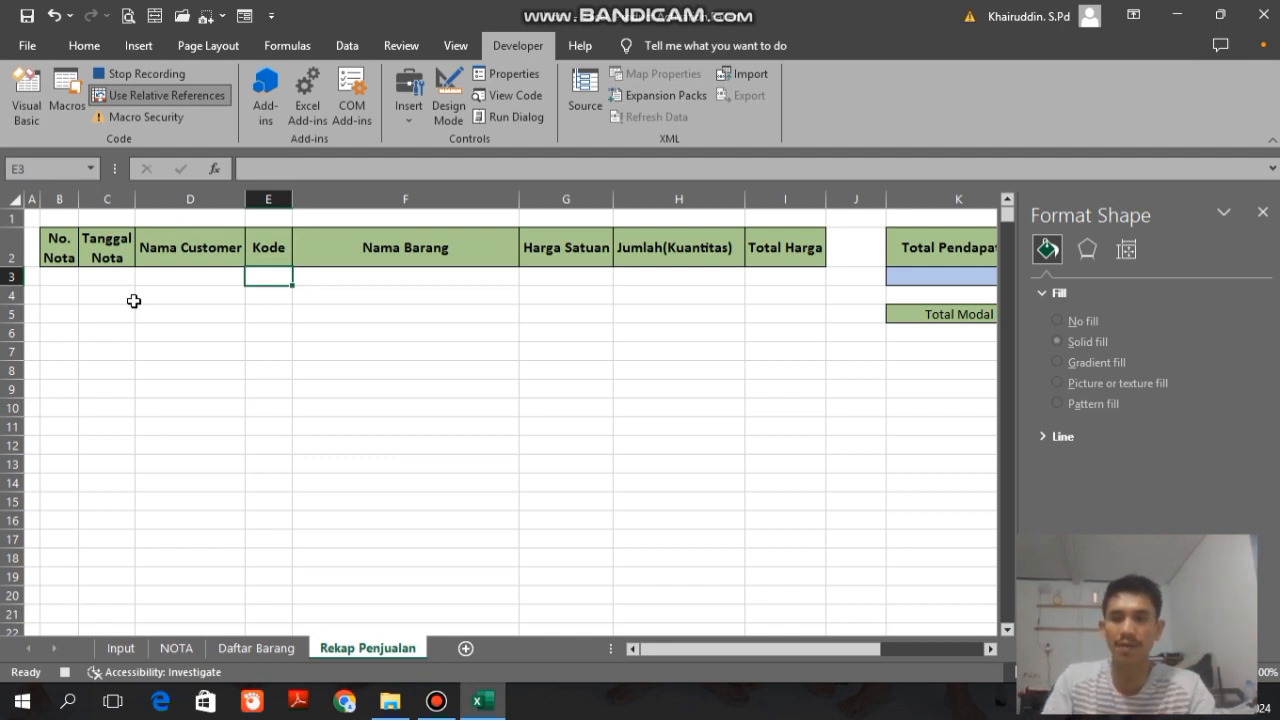
Step: Paste the copied codes at E3 as values with blanks skipped, and turn off relative references before returning to the NOTA sheet
key(ctrl+alt+v)
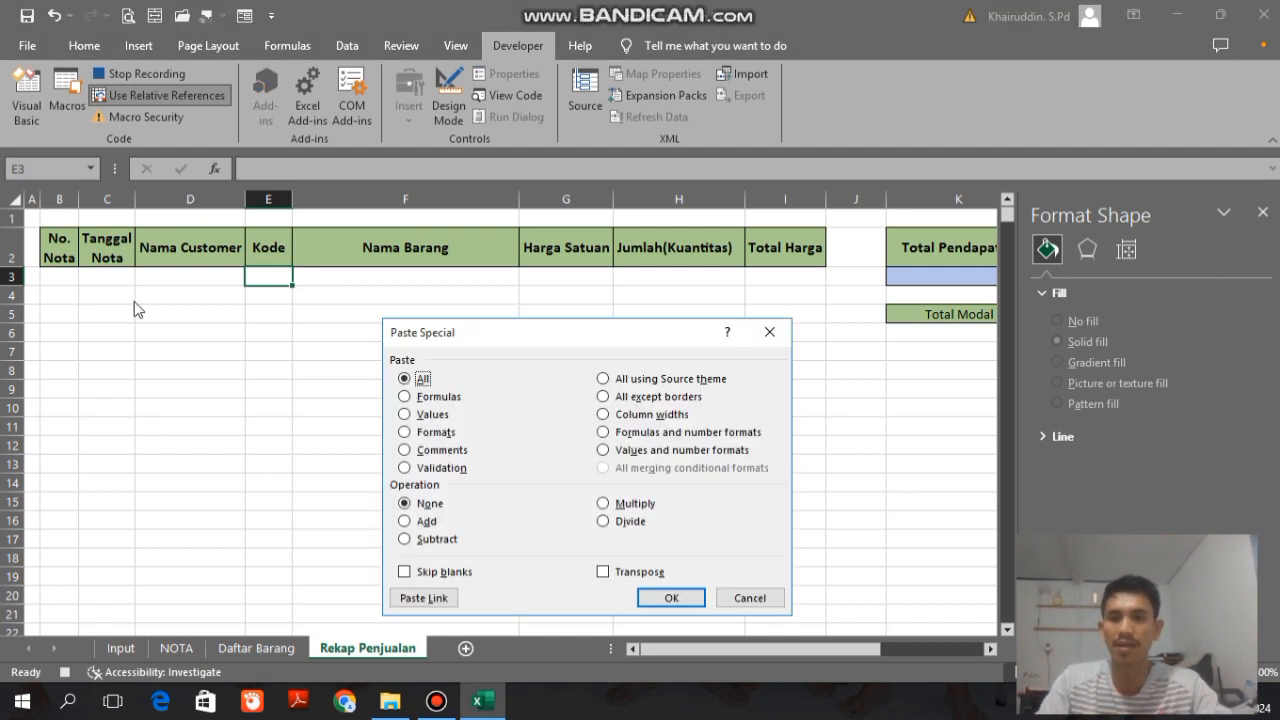
click(405, 415)
click(405, 573)
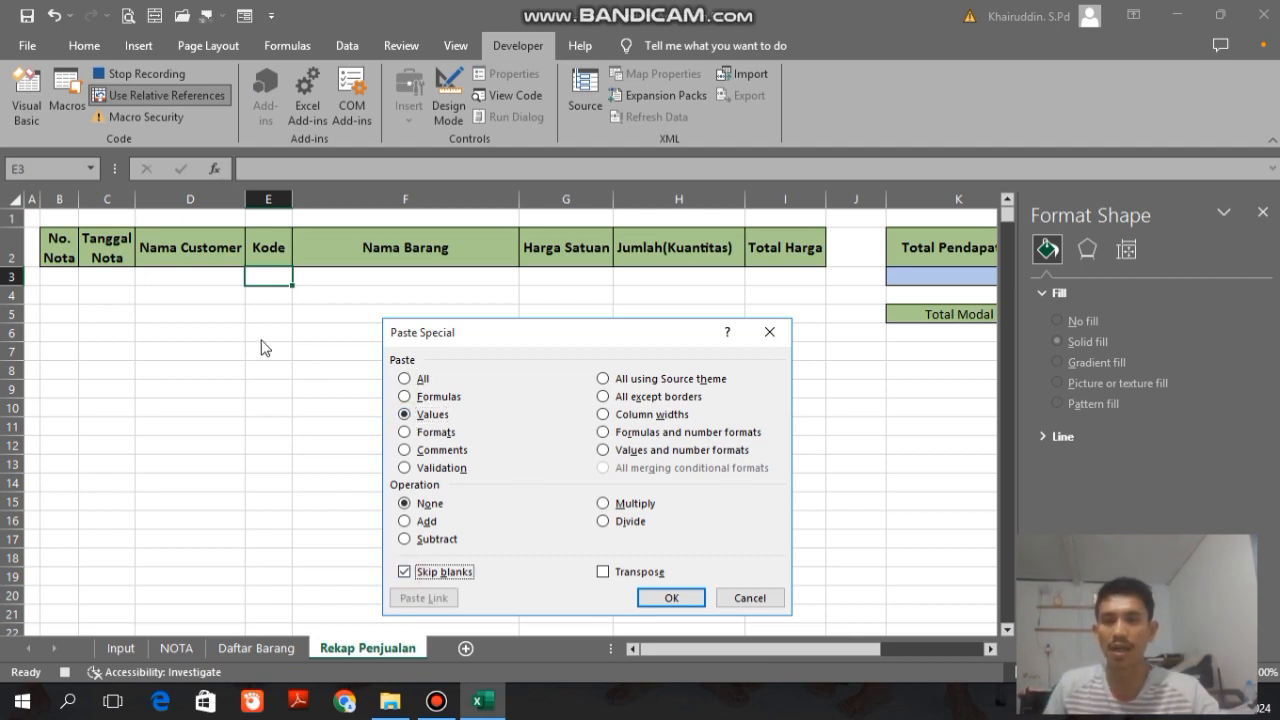
click(673, 596)
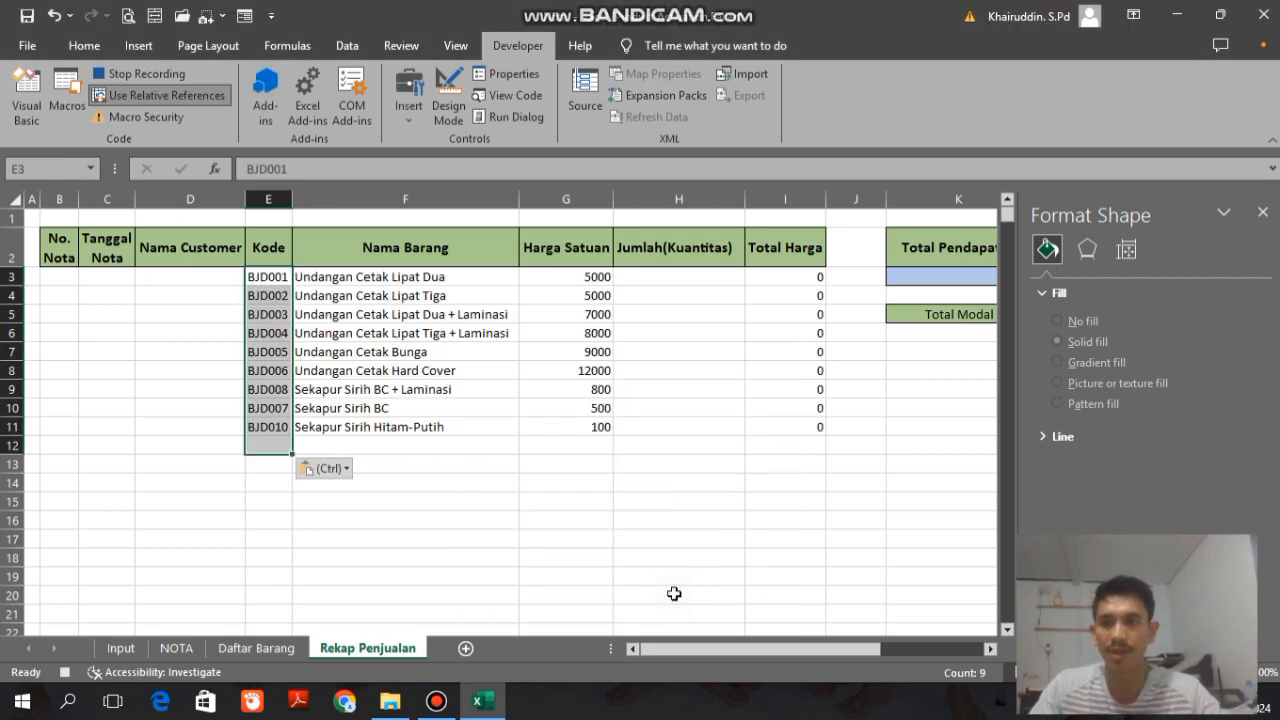
click(155, 95)
click(176, 647)
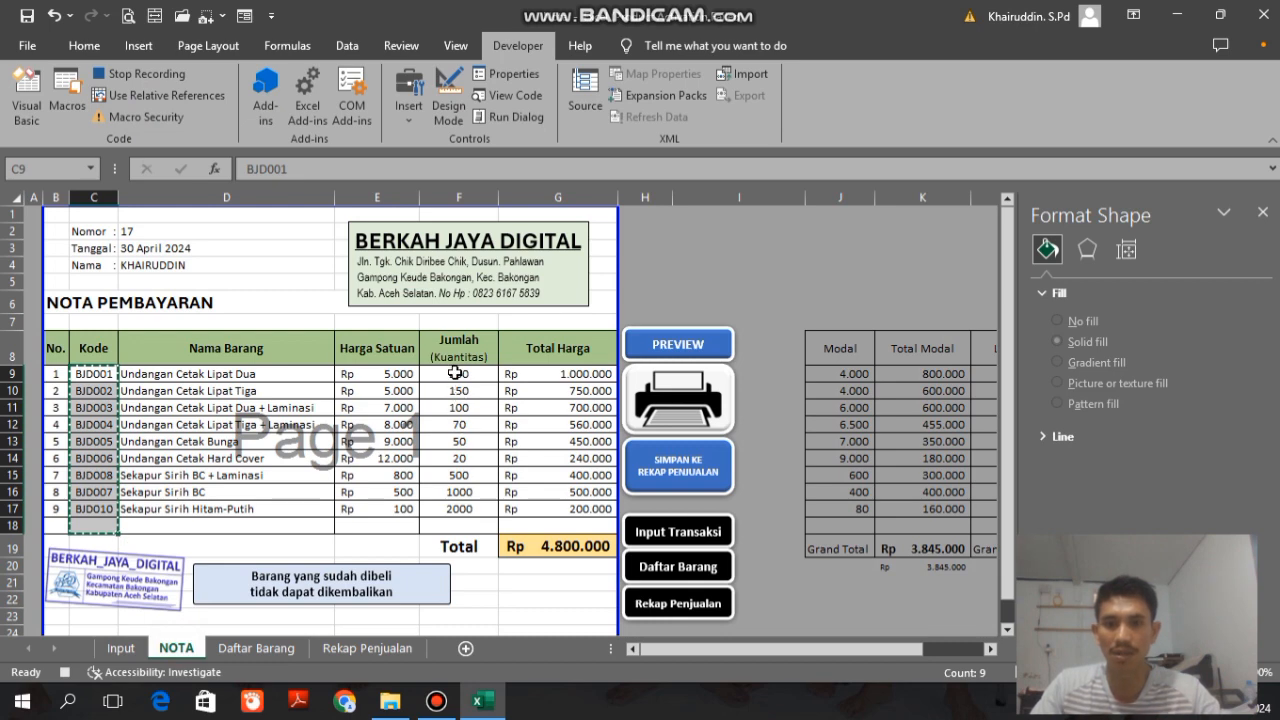
Step: Copy the Jumlah (Kuantitas) cells F9:F18 on the NOTA sheet and switch to the Rekap Penjualan sheet
drag(455, 373, 466, 526)
key(ctrl+c)
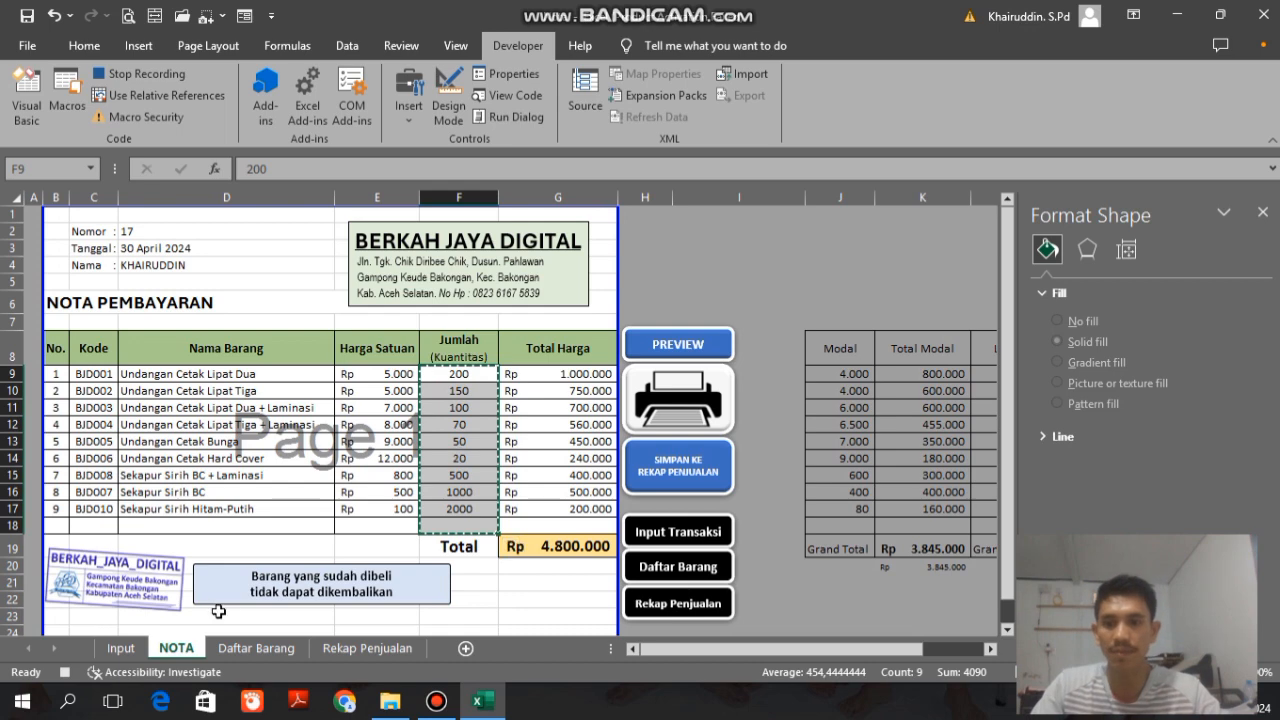
click(345, 648)
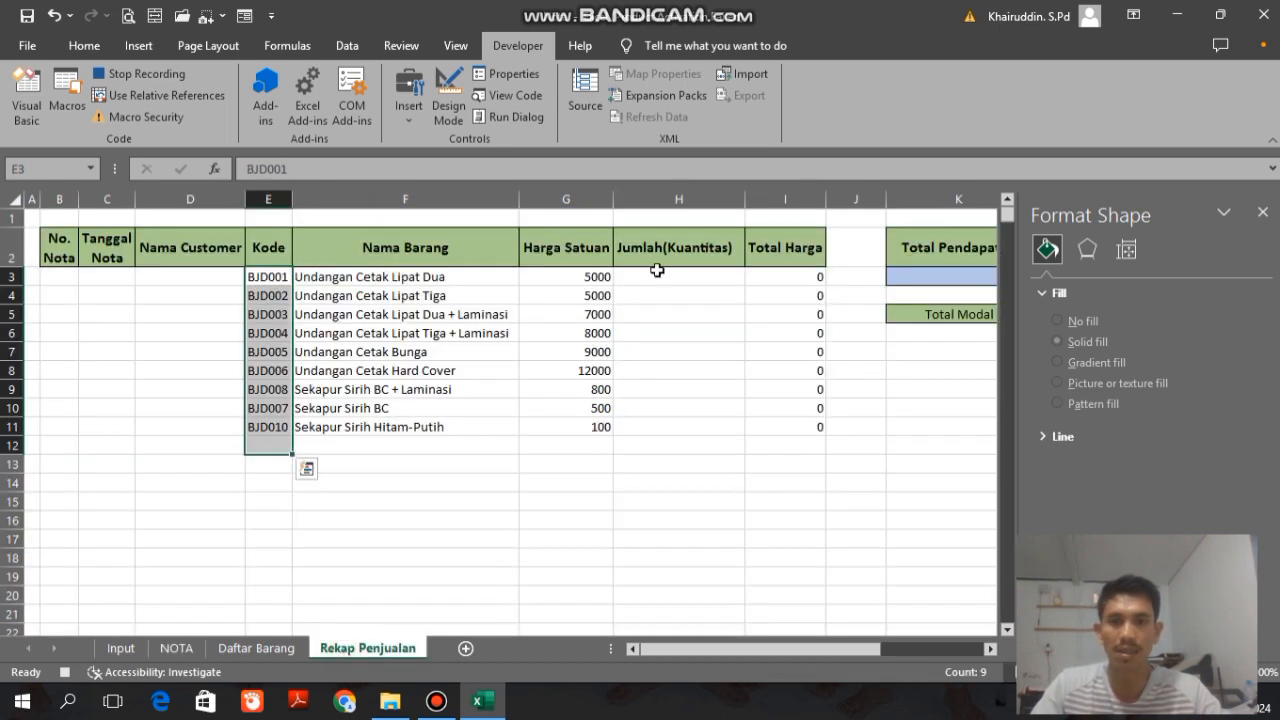
Step: Go from H1 down to the Jumlah(Kuantitas) header, enable relative references and move one cell down to H3
click(674, 220)
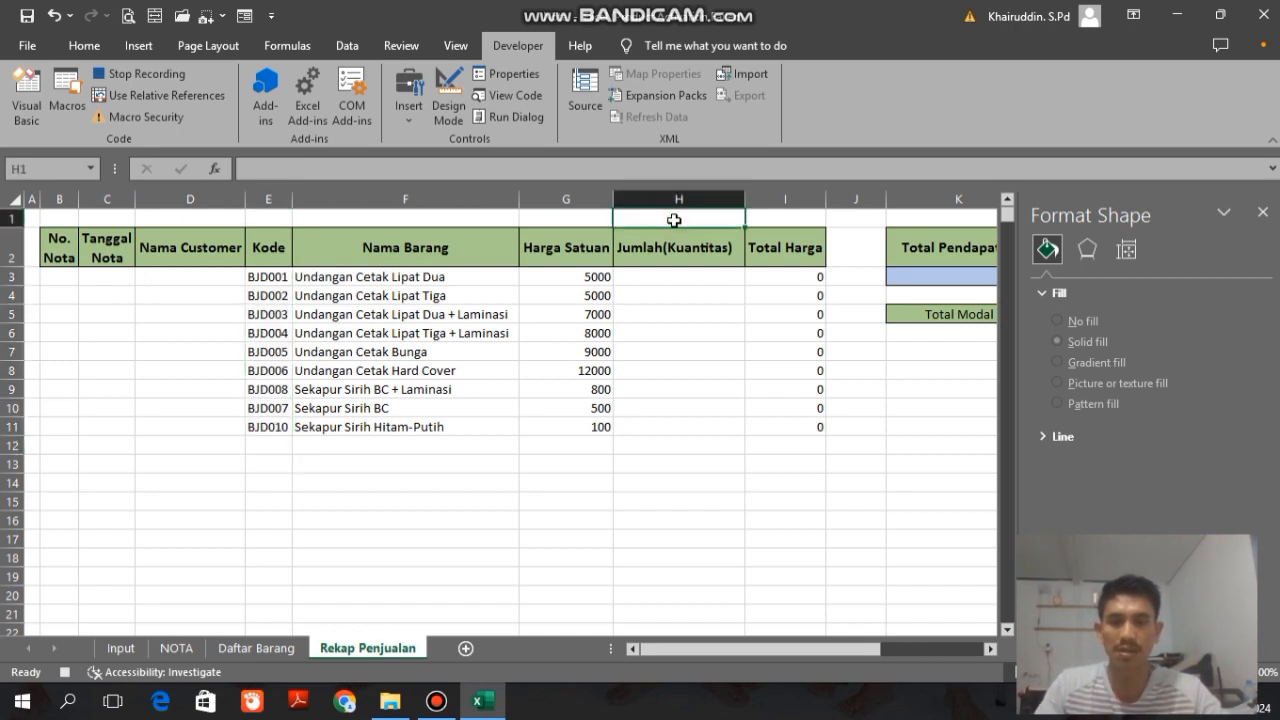
key(Down)
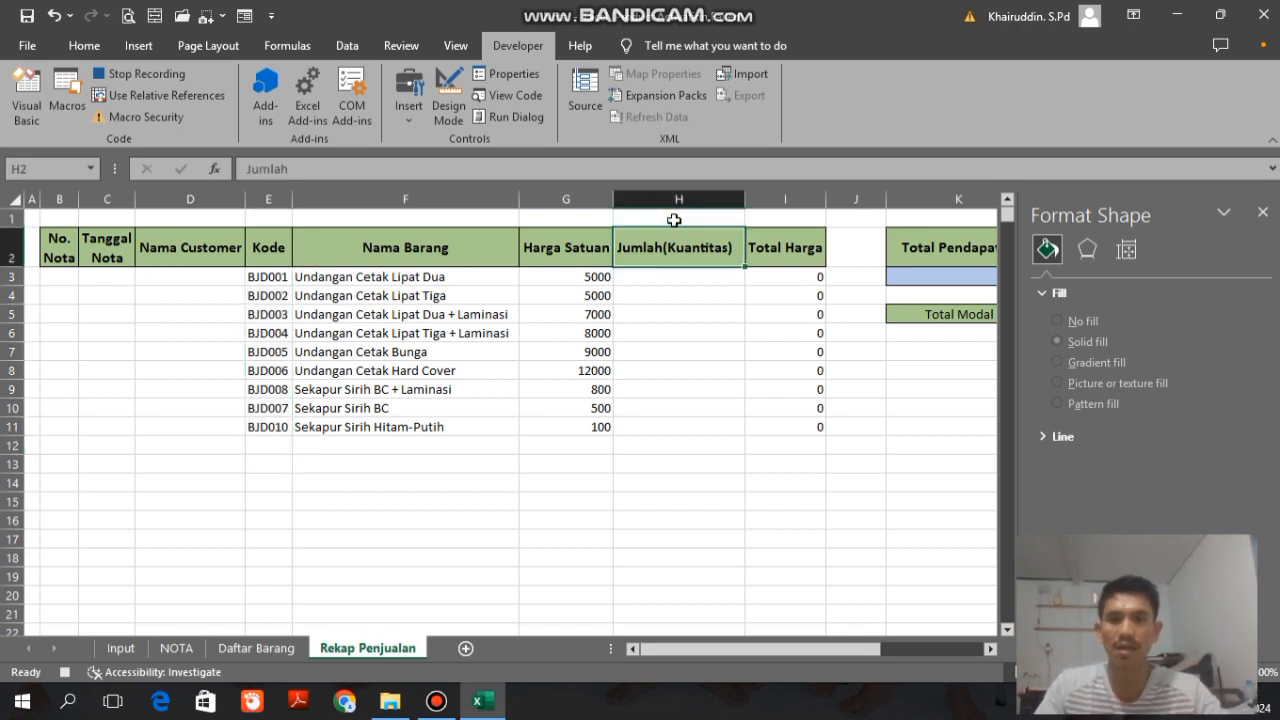
click(156, 95)
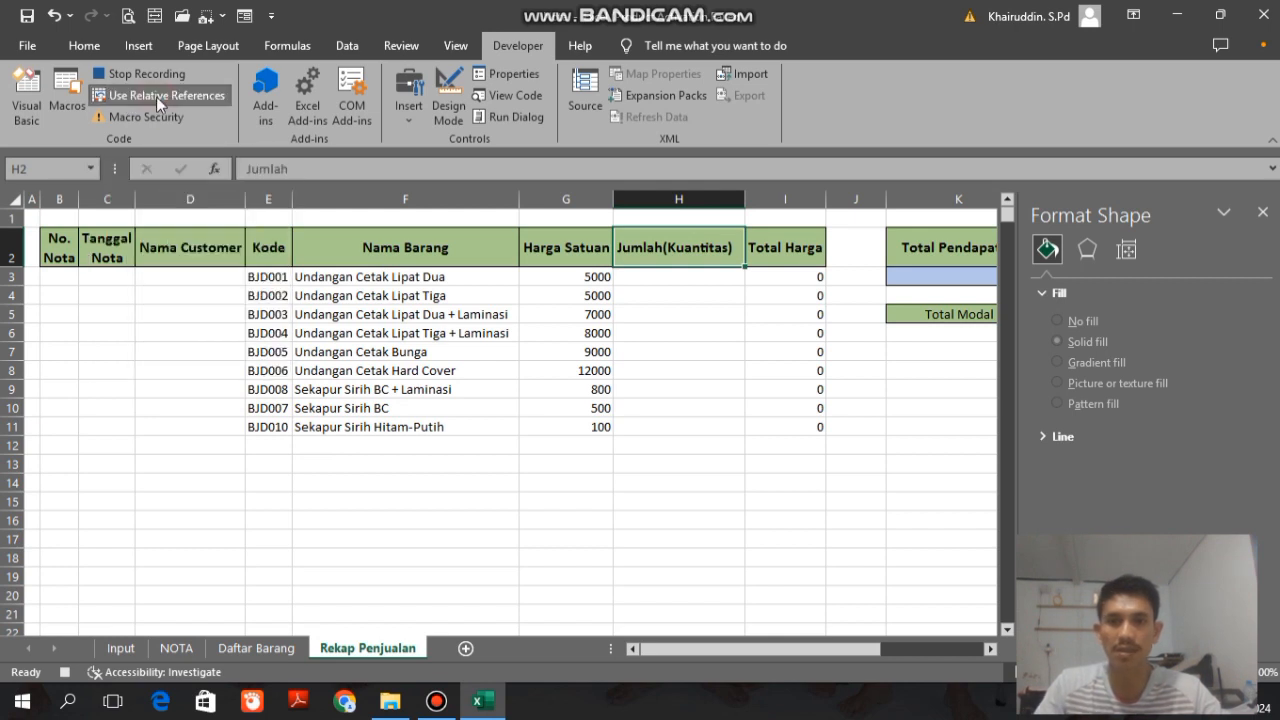
key(Down)
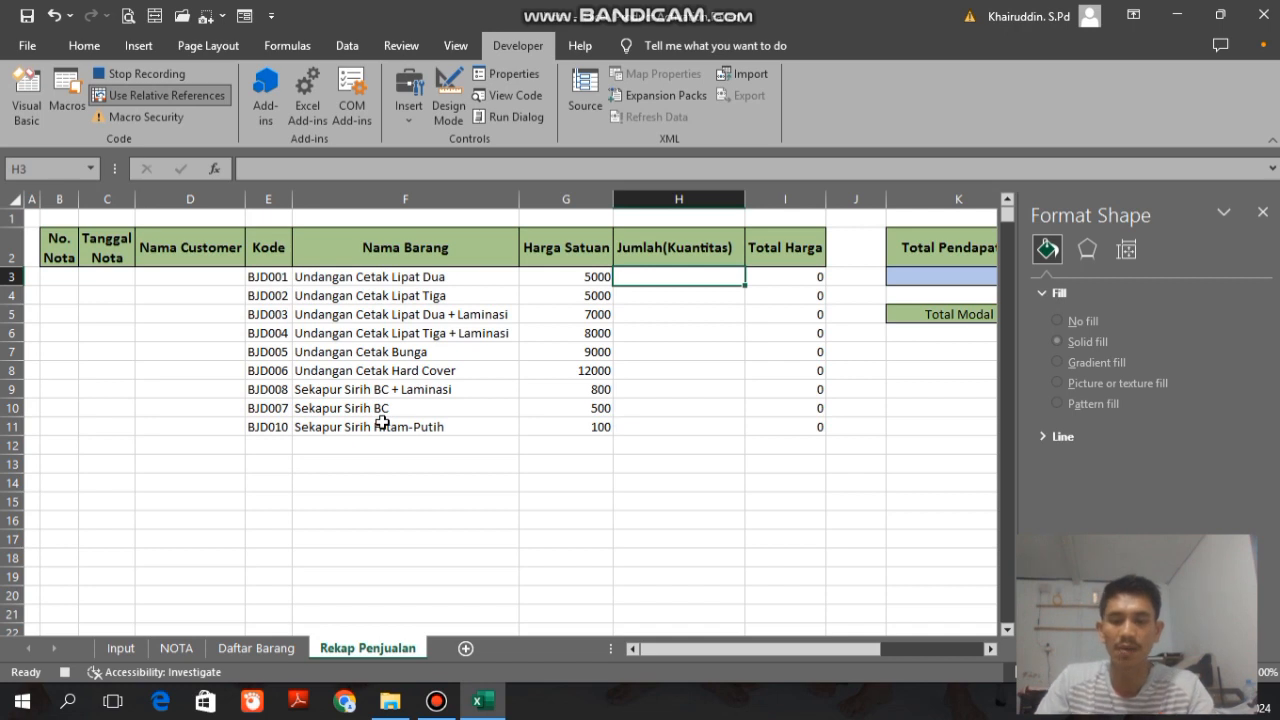
Step: Paste the copied quantities at H3 as values with blanks skipped, and turn off relative references before returning to the NOTA sheet
key(ctrl+alt+v)
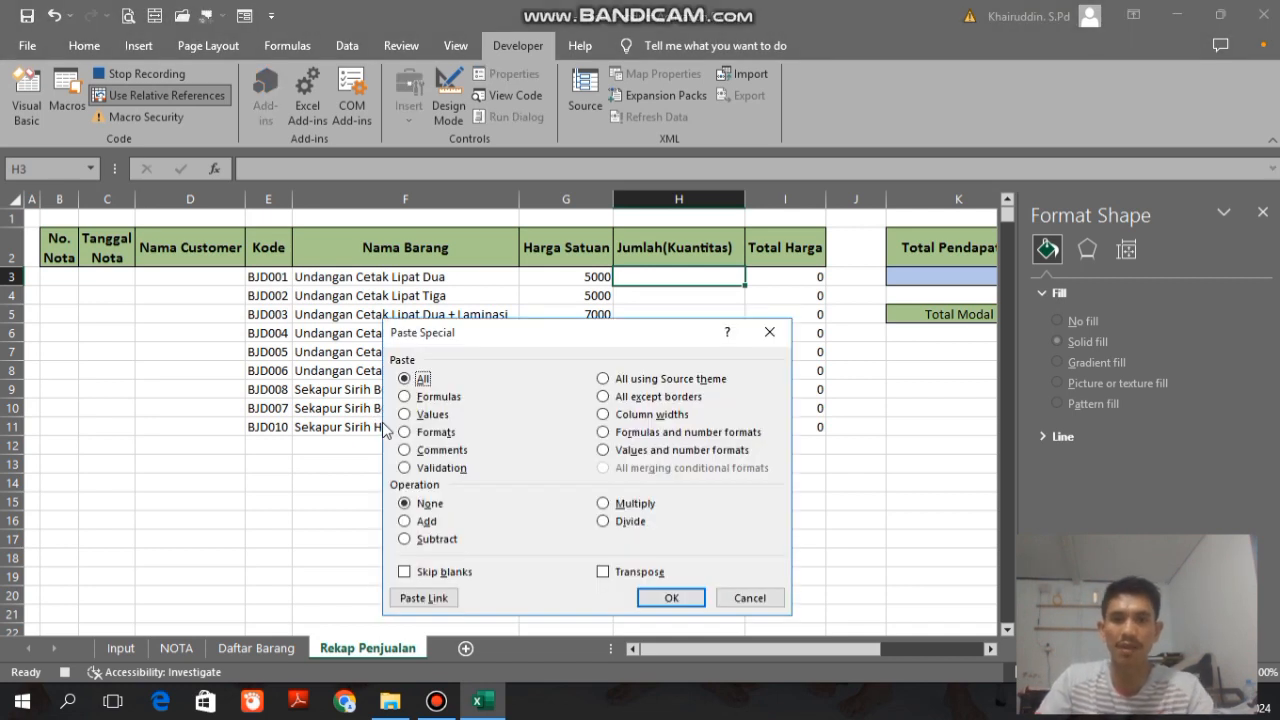
click(405, 414)
click(405, 571)
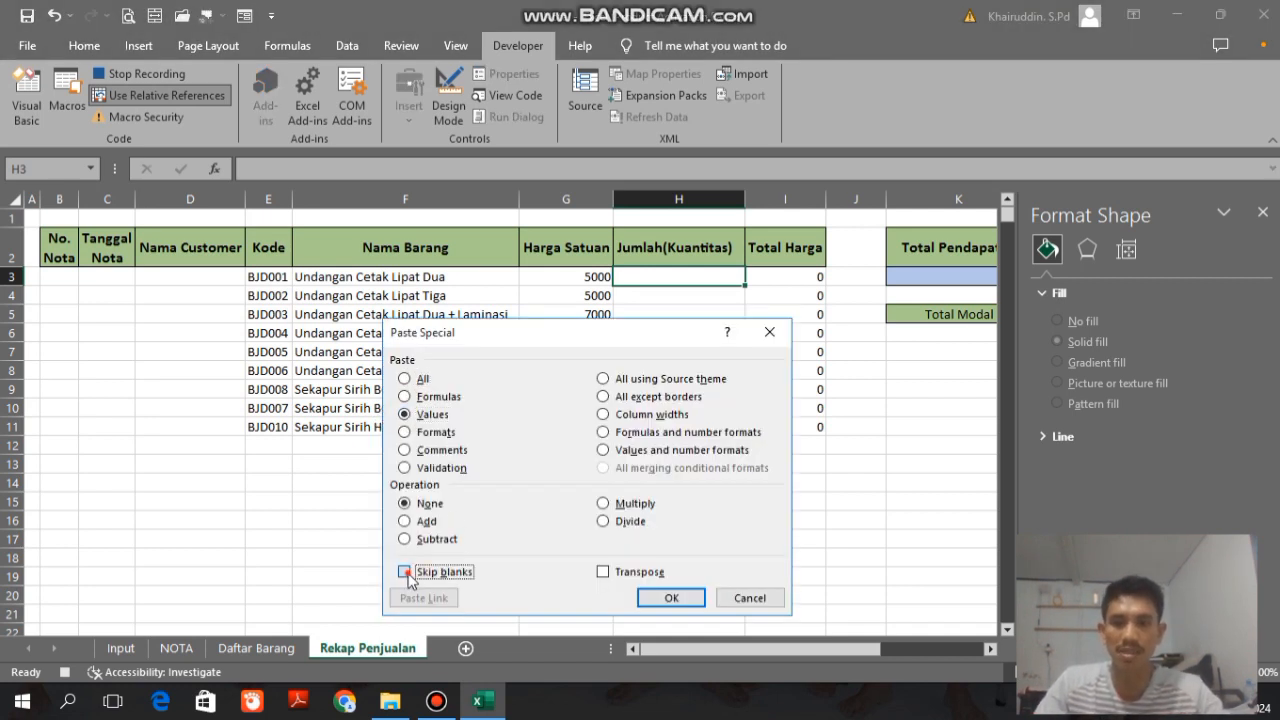
click(671, 598)
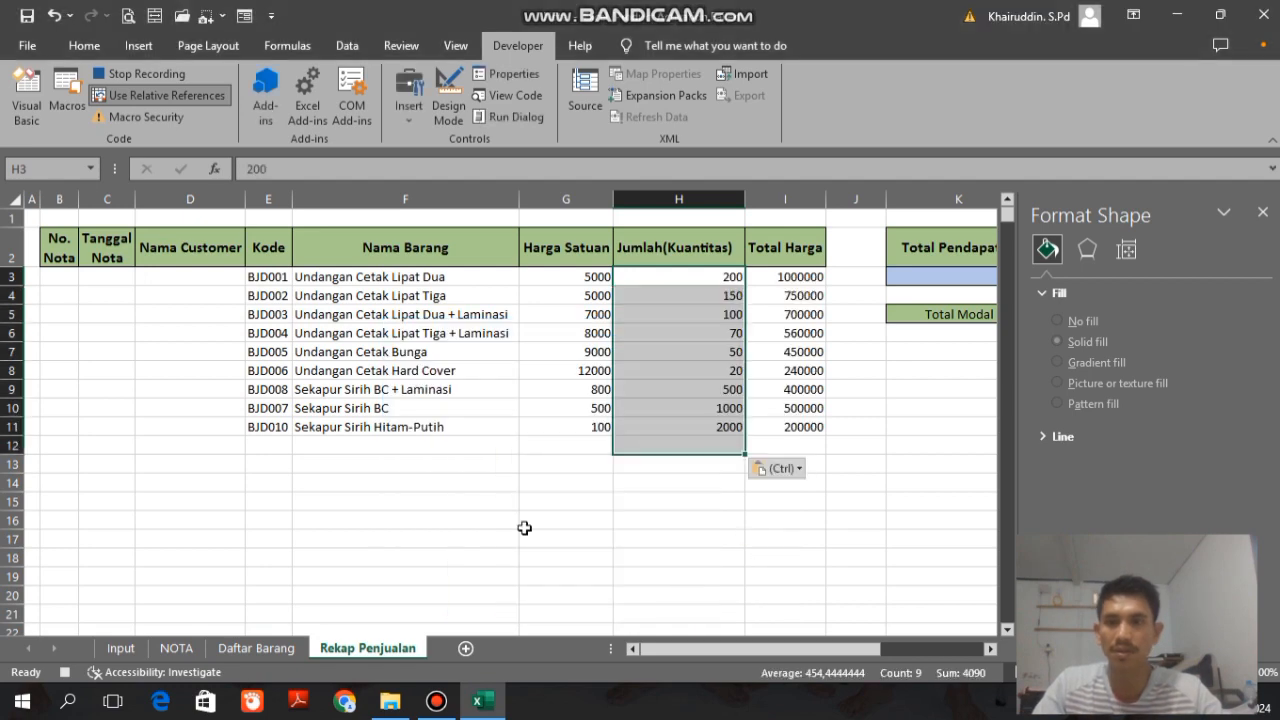
click(170, 98)
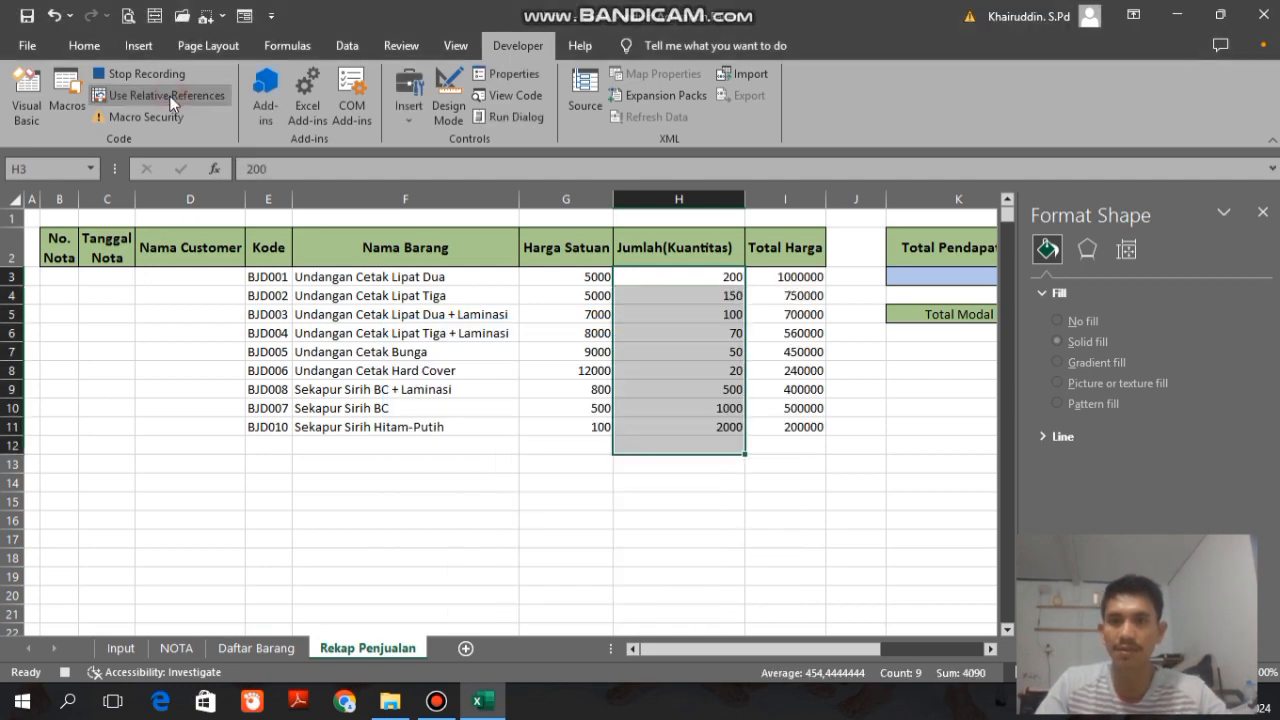
click(175, 649)
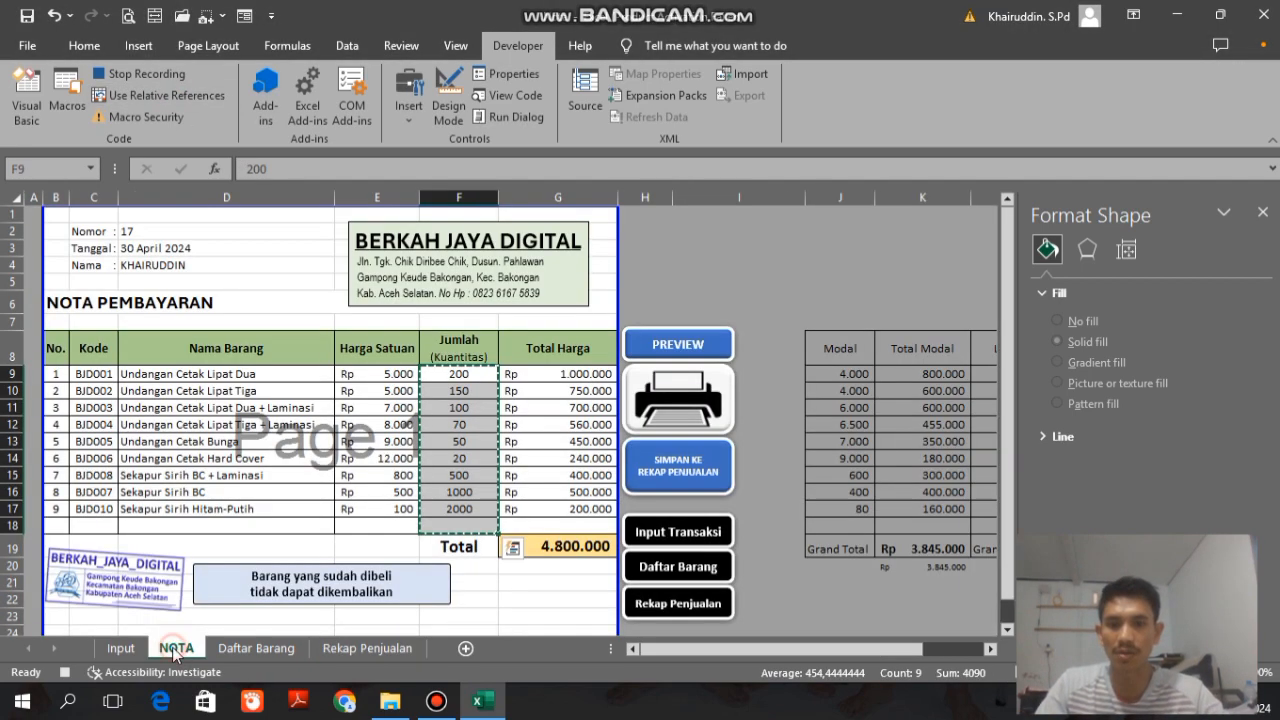
Step: Copy the Total Modal grand total in K20 on the NOTA sheet and switch to the Rekap Penjualan sheet
drag(748, 655, 818, 653)
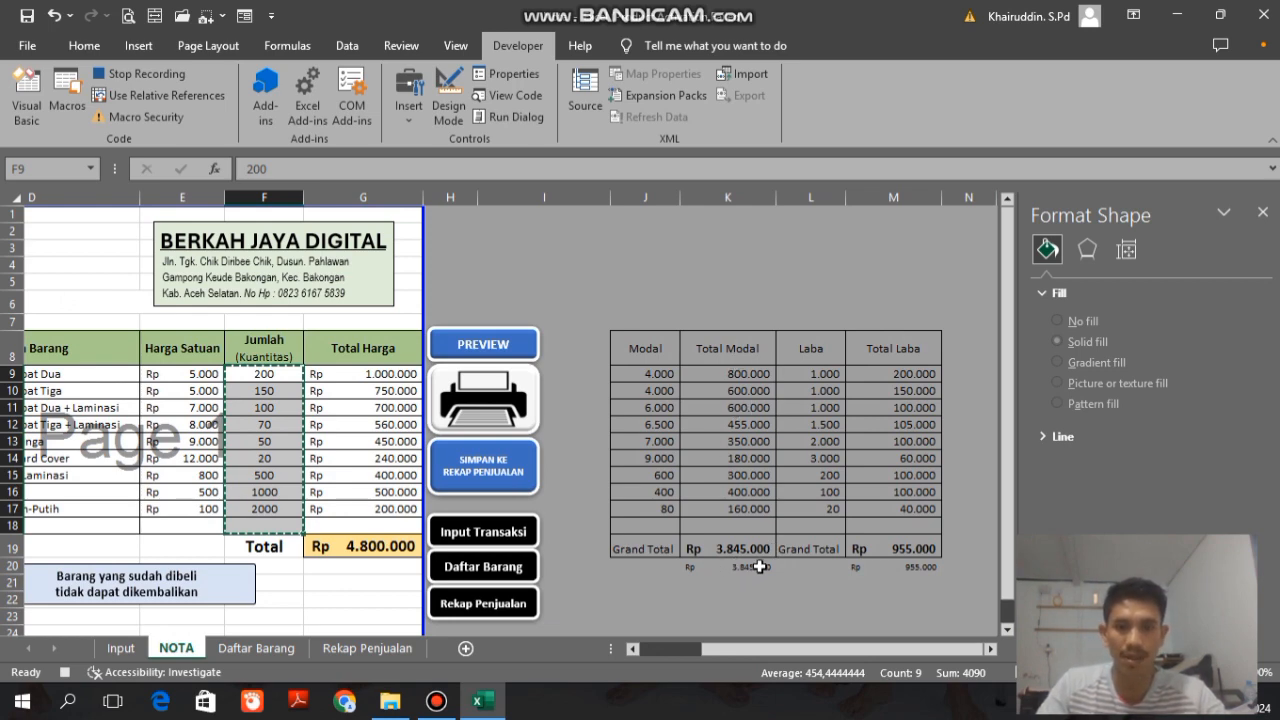
click(710, 569)
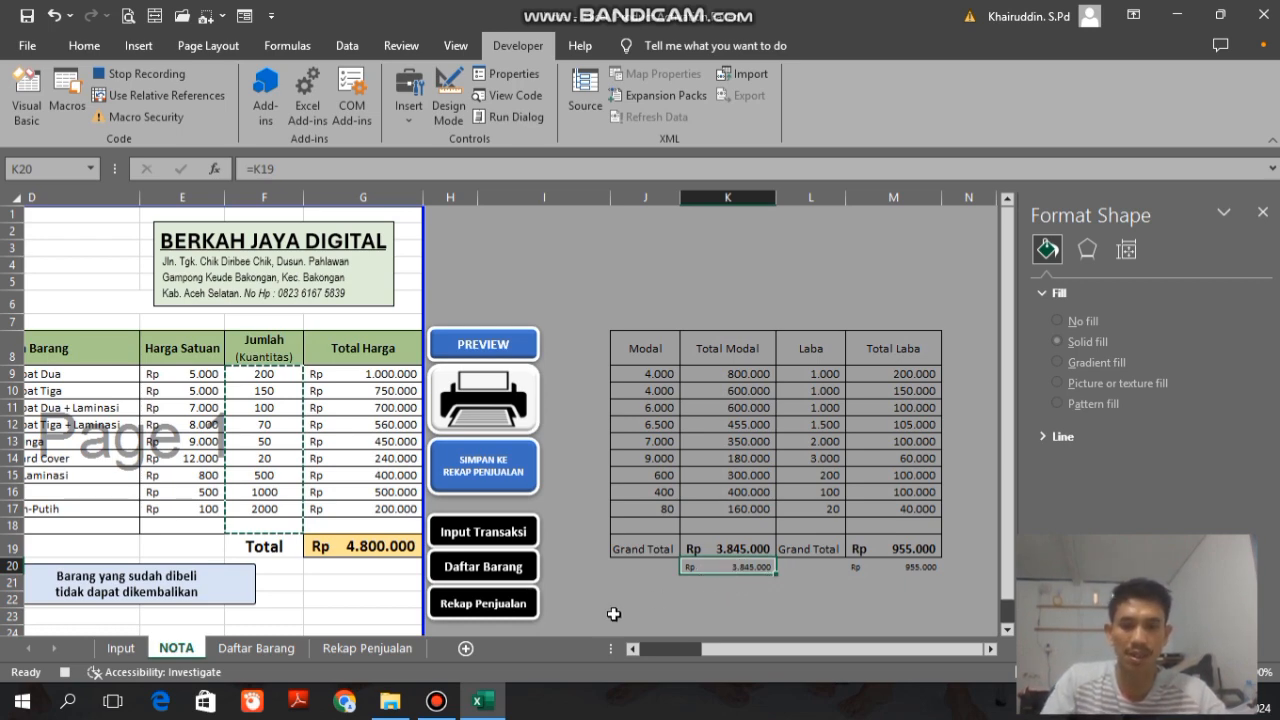
key(ctrl+c)
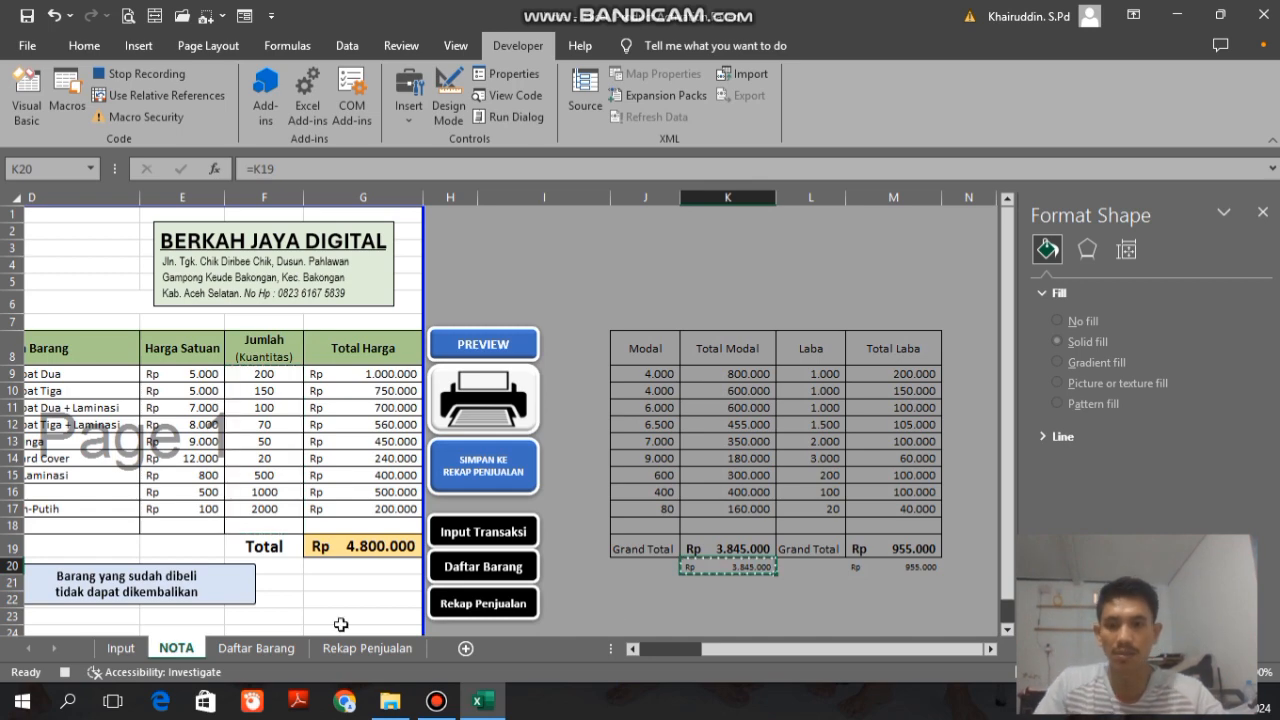
click(367, 648)
Step: Go from K4 down to the Total Modal header, enable relative references and move one cell down to K6
scroll(580, 299, right, 2)
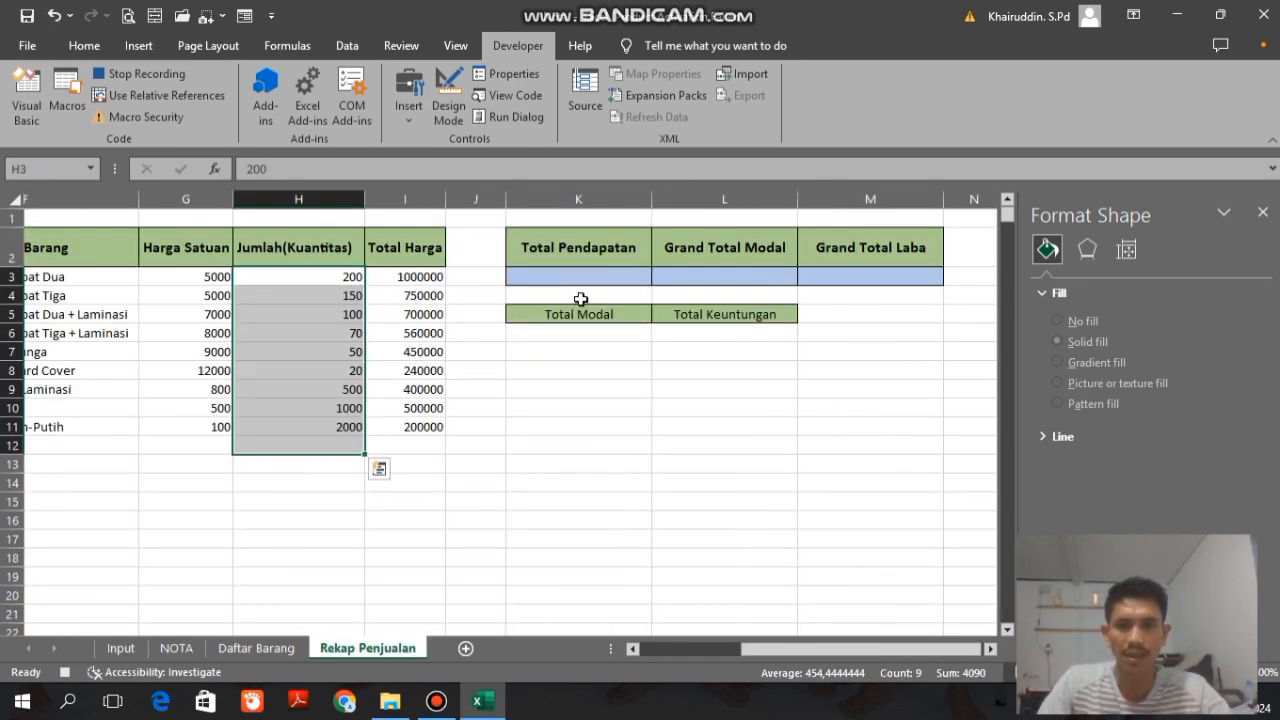
click(580, 298)
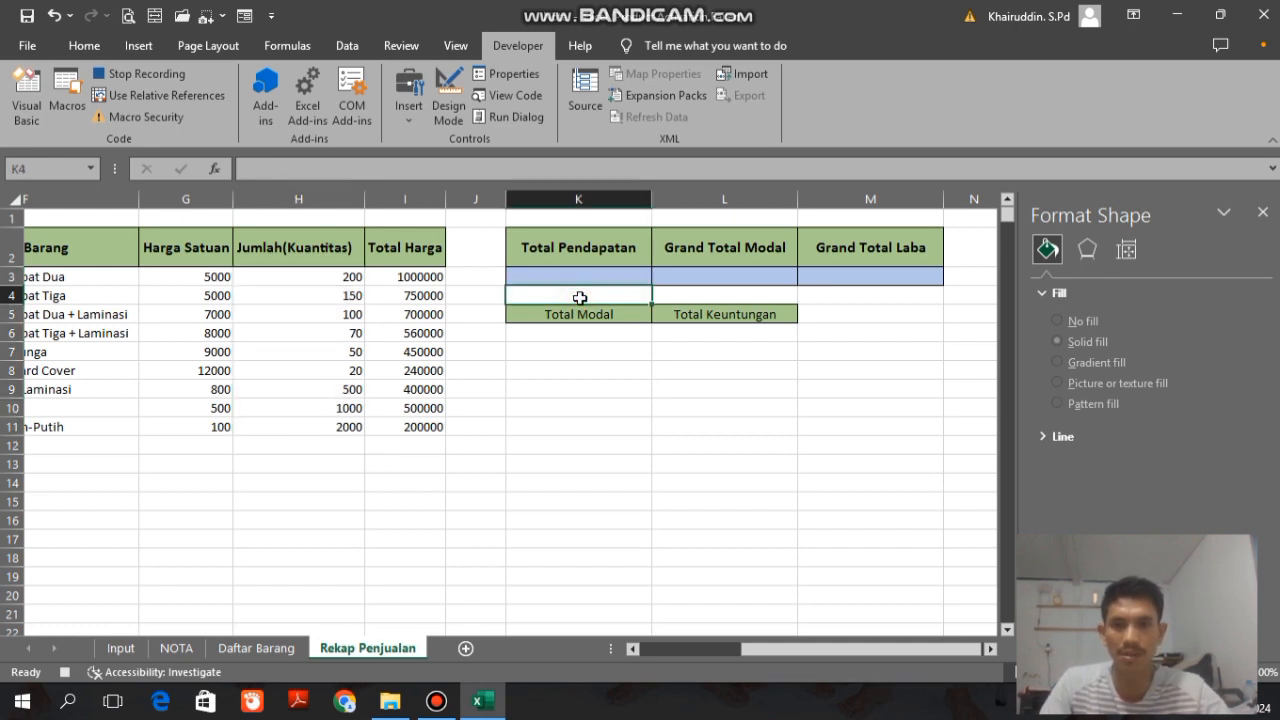
key(Down)
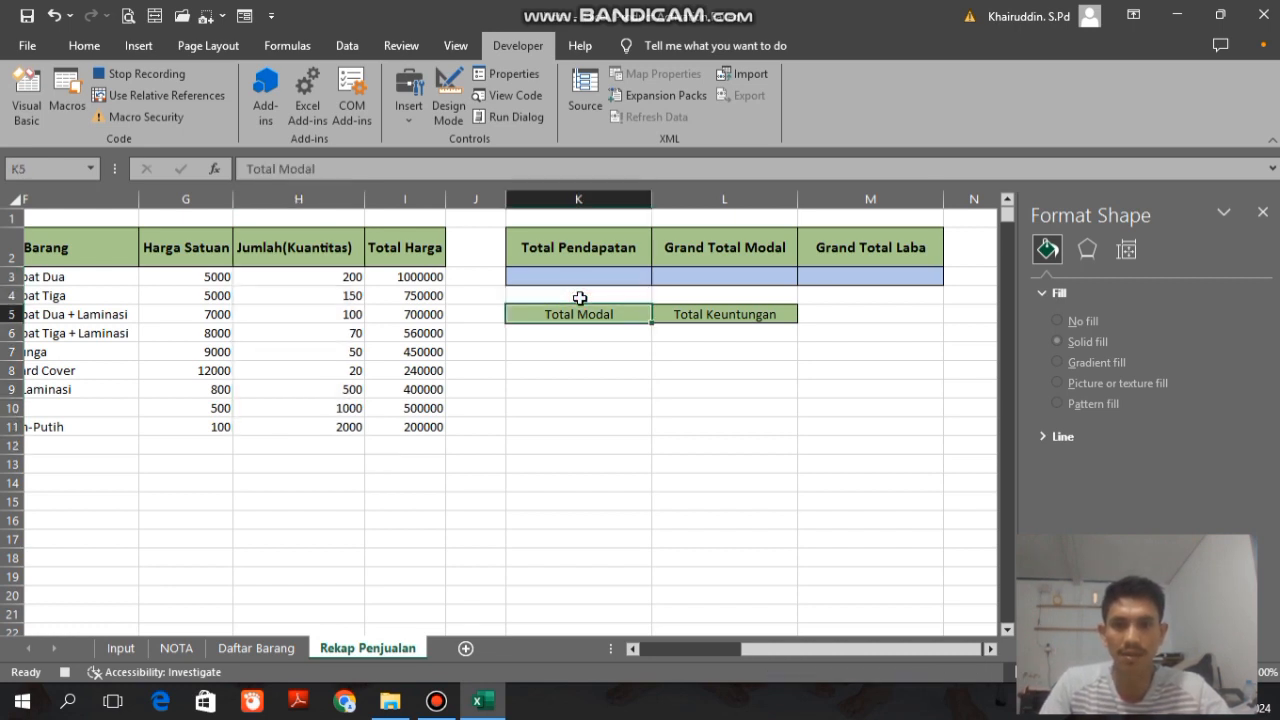
click(160, 98)
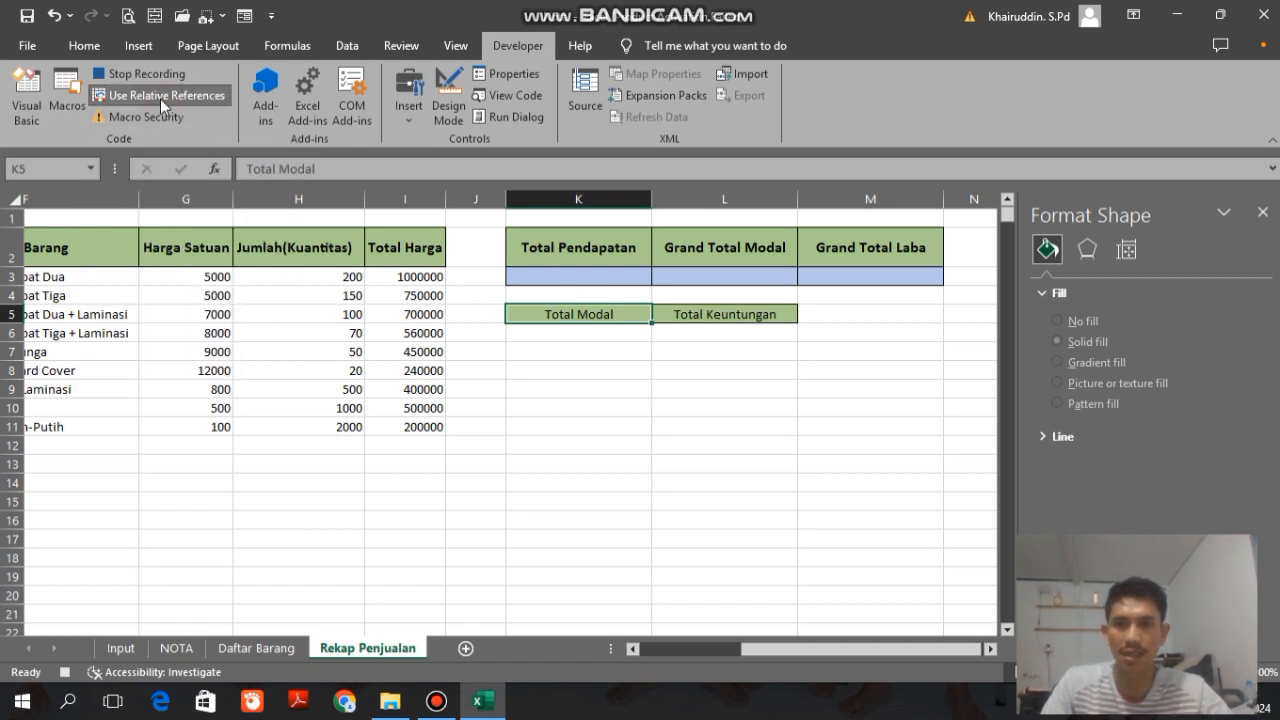
key(Down)
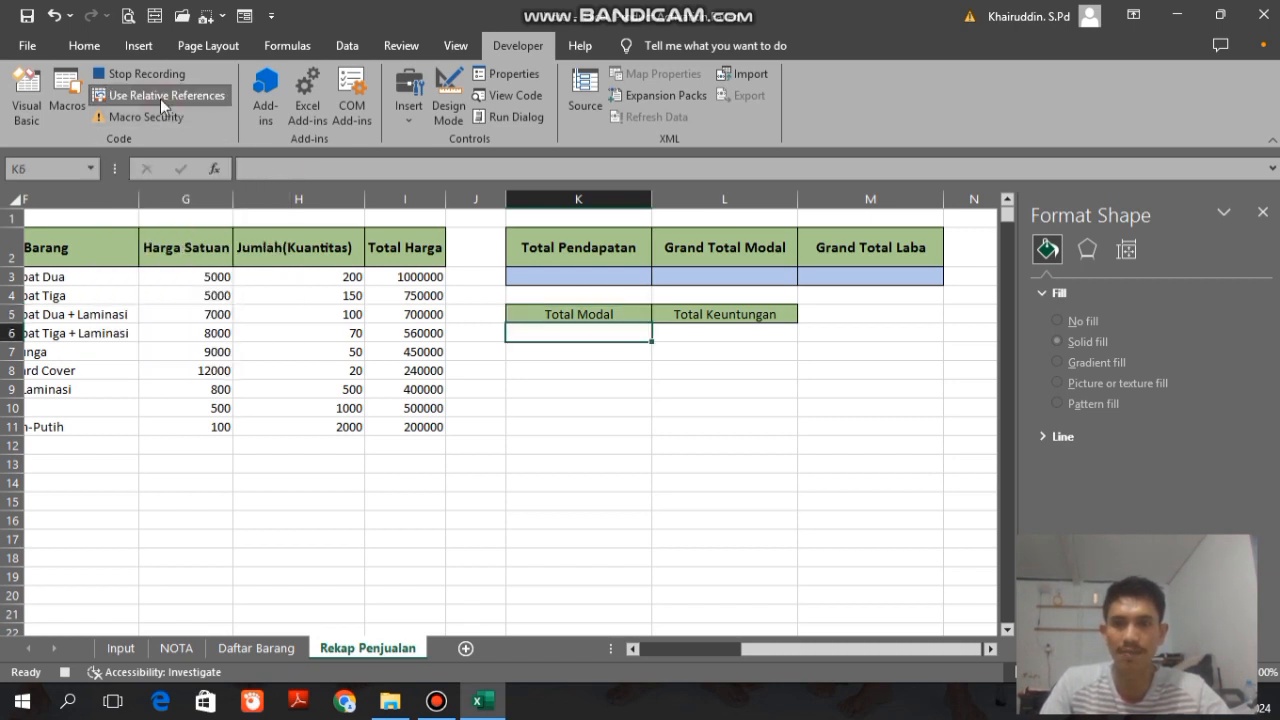
Step: Paste the copied capital total at K6 as values only, and turn off relative references before returning to the NOTA sheet
key(ctrl+alt+v)
click(406, 414)
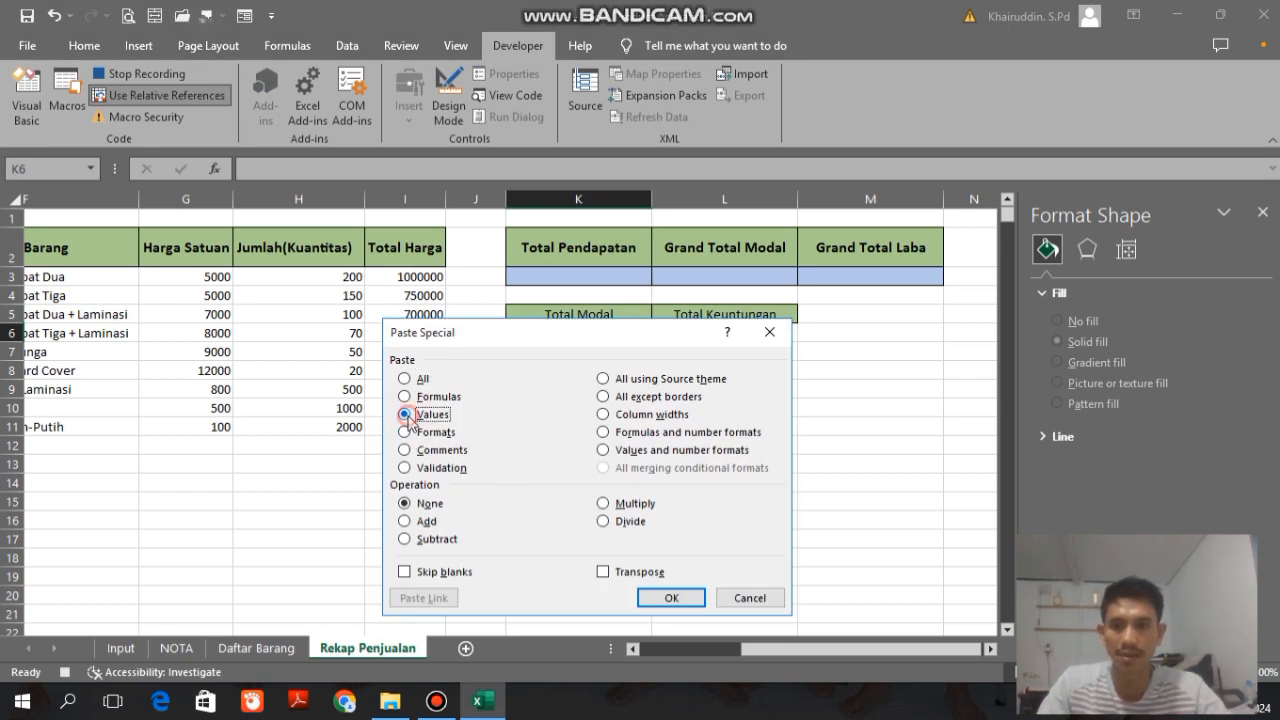
click(672, 598)
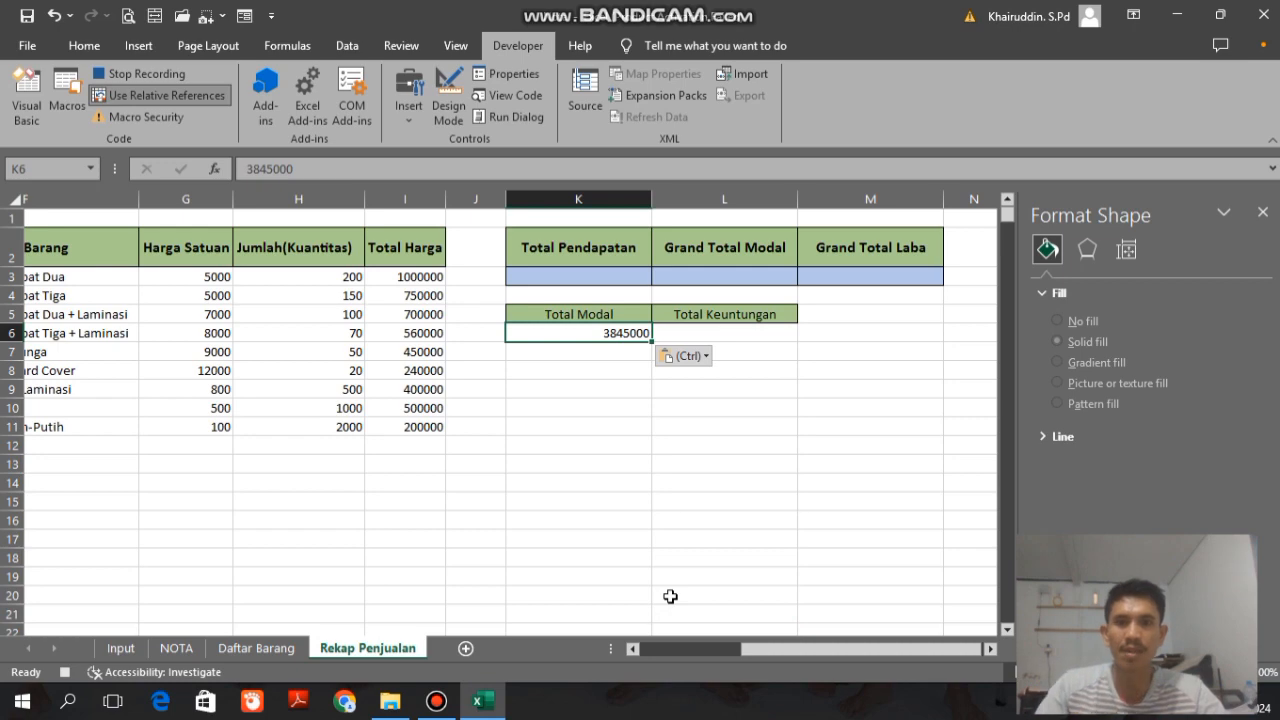
click(163, 95)
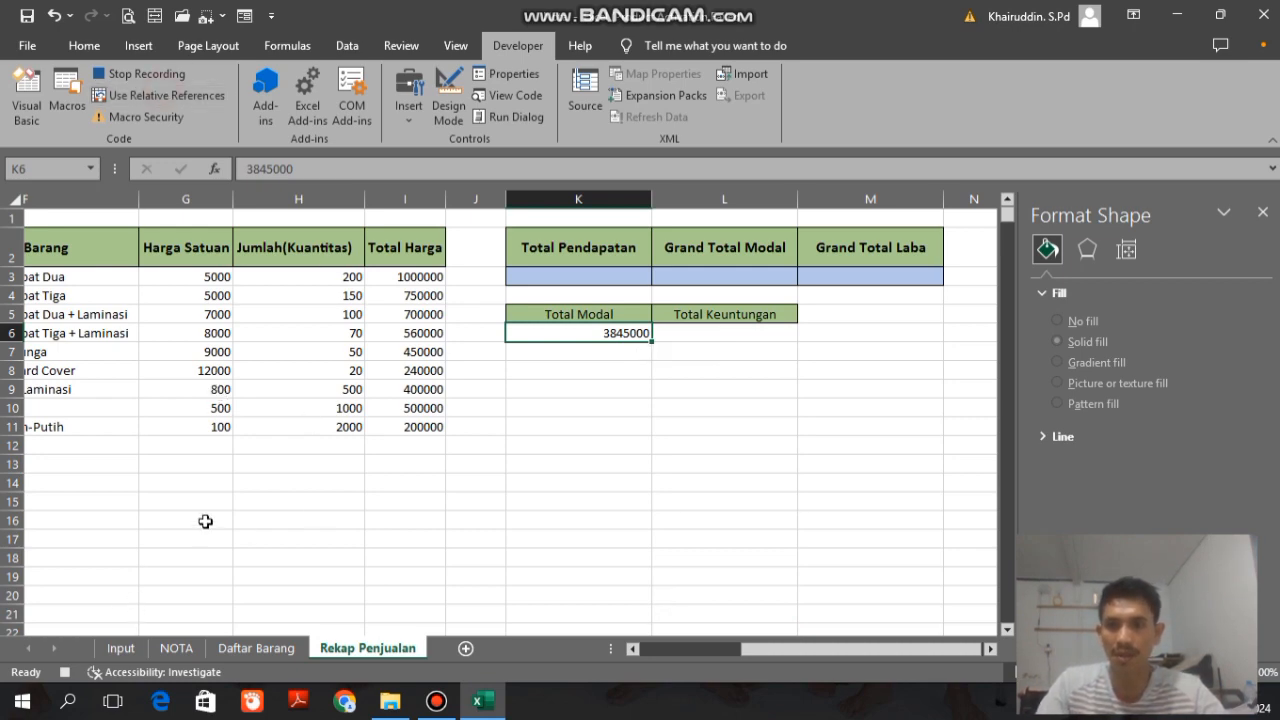
click(172, 650)
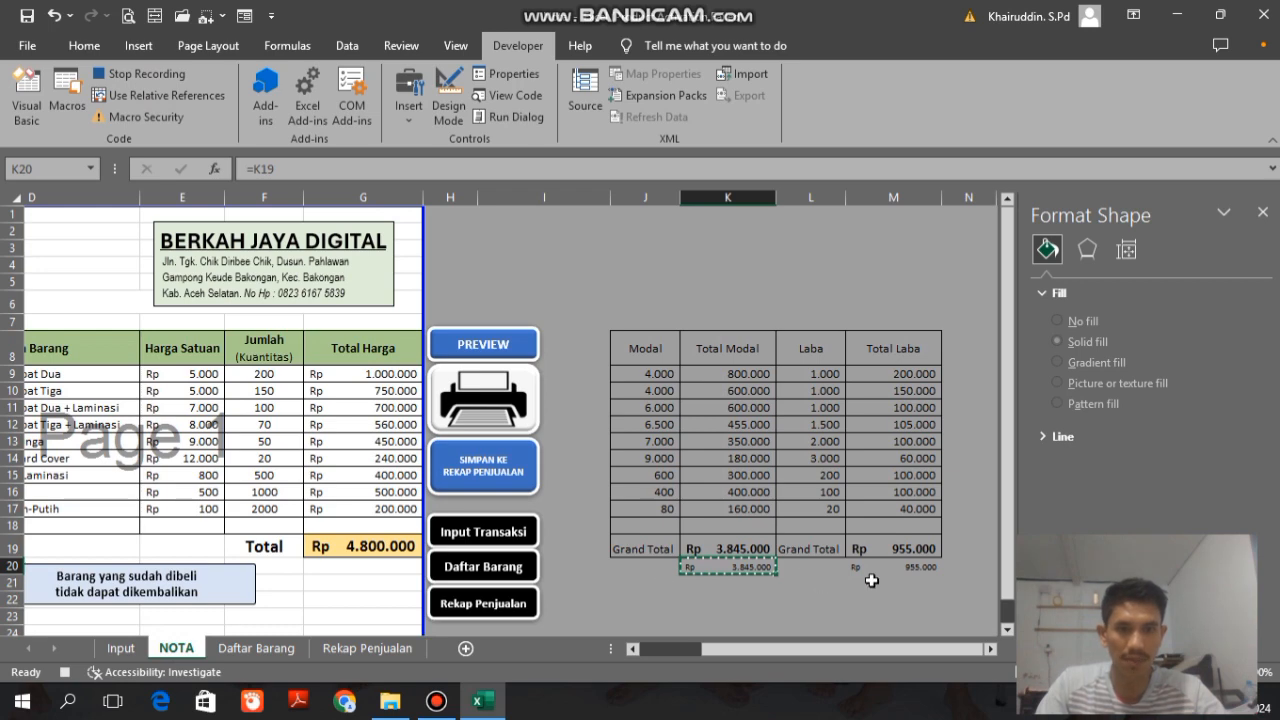
Step: Copy the Total Laba grand total in M20 on the NOTA sheet and switch to the Rekap Penjualan sheet
click(899, 568)
key(ctrl+c)
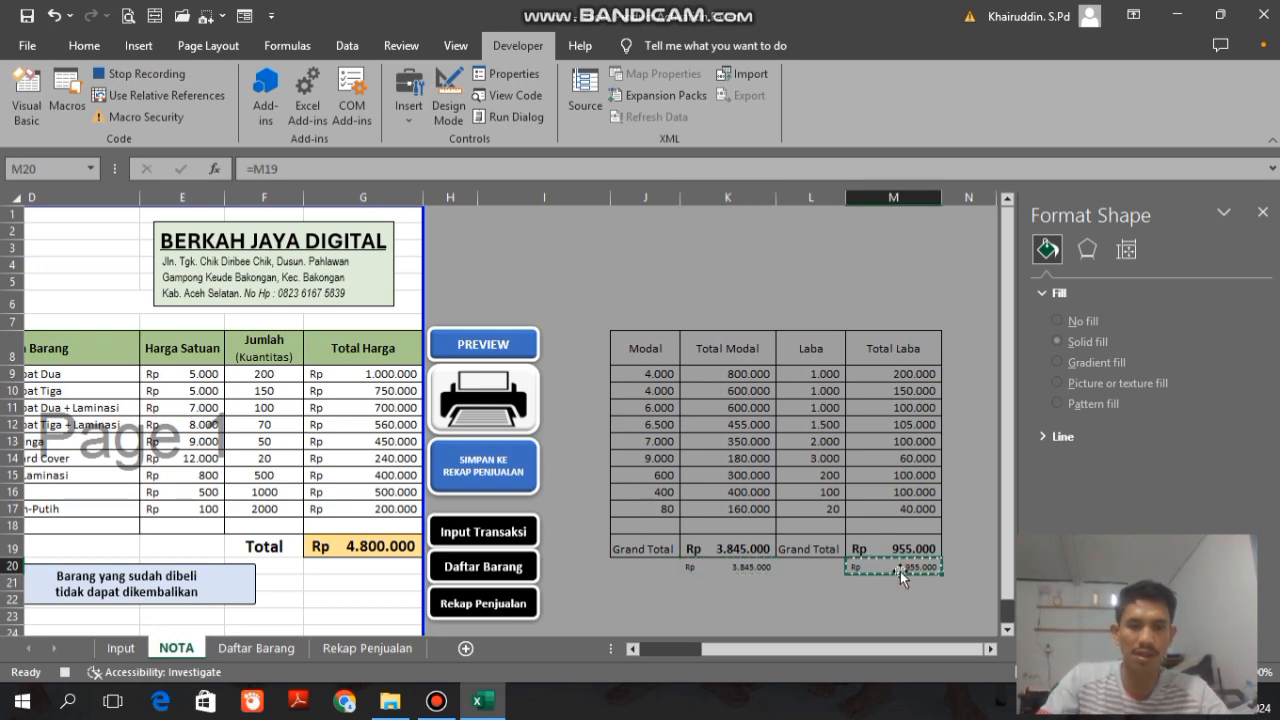
click(370, 649)
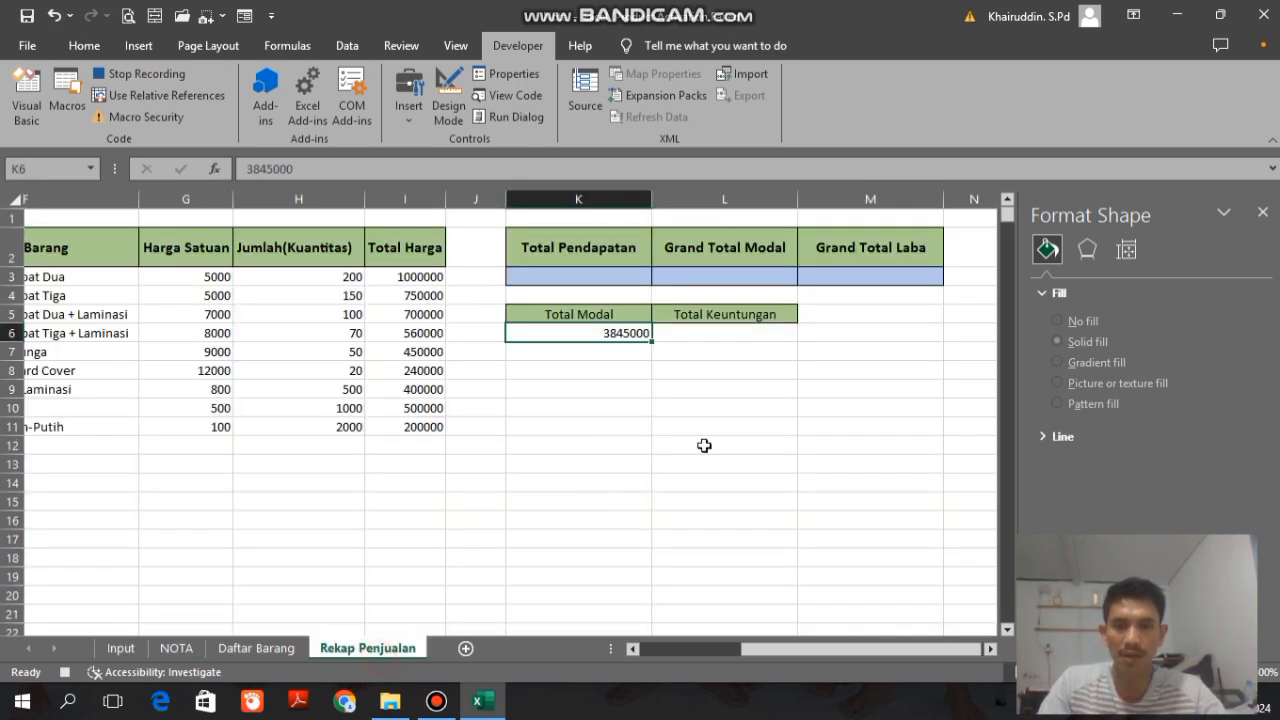
Step: Go from L4 down to the Total Keuntungan header, enable relative references and move one cell down to L6
click(731, 298)
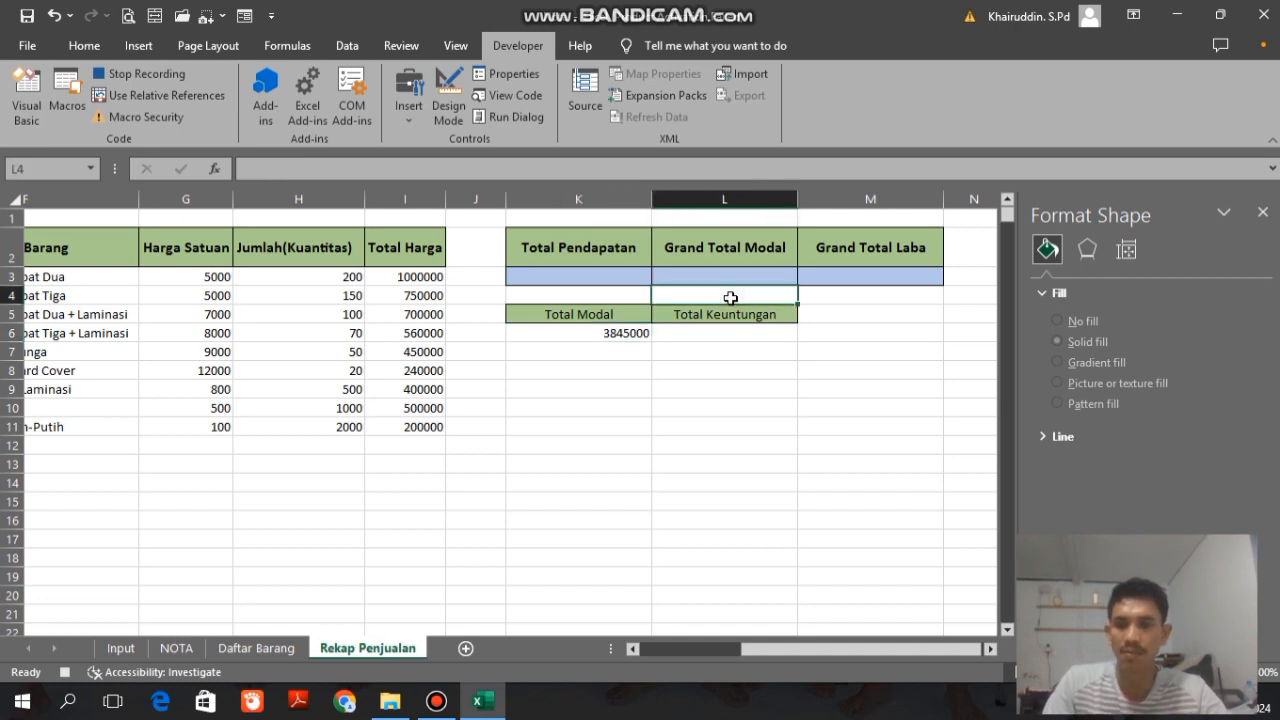
key(Down)
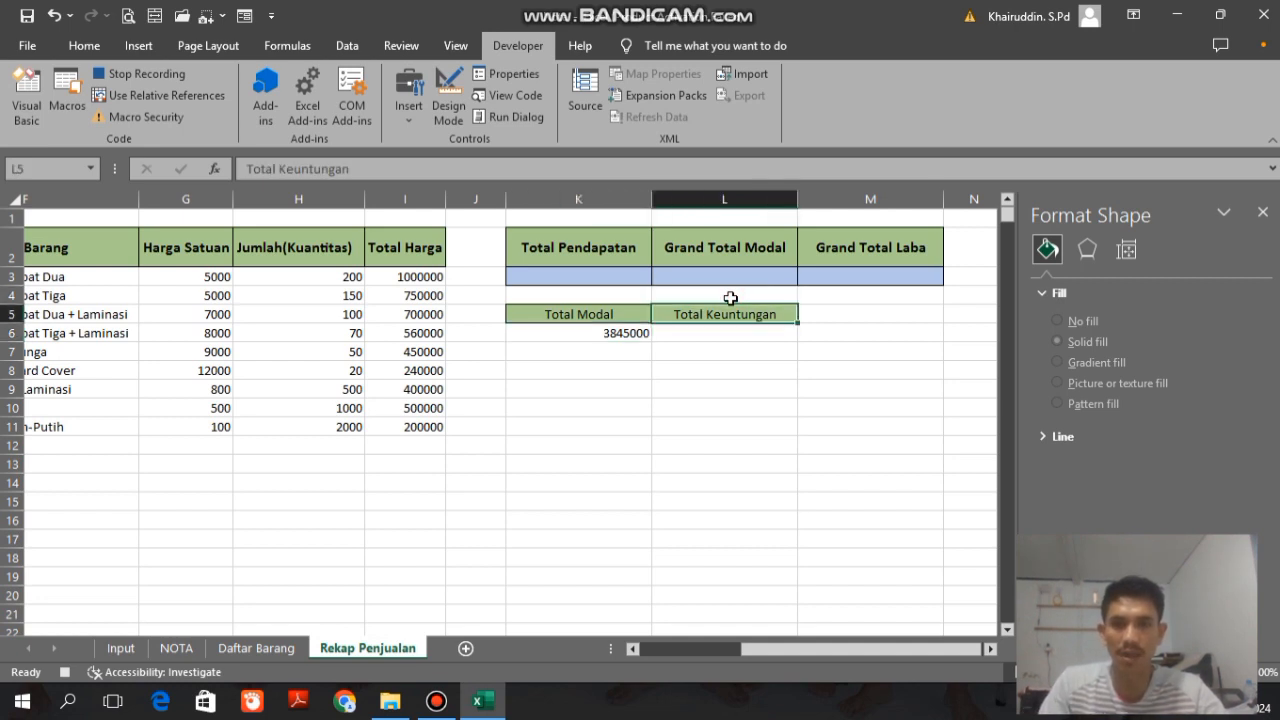
click(163, 97)
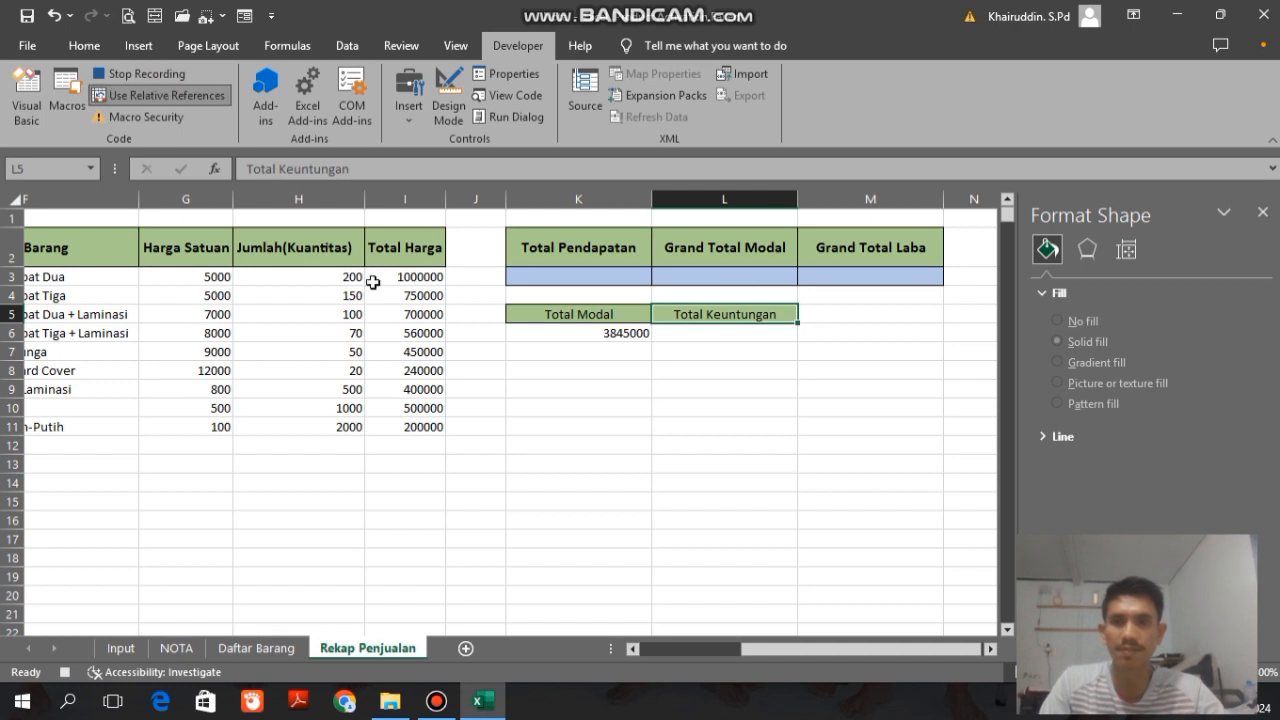
key(Down)
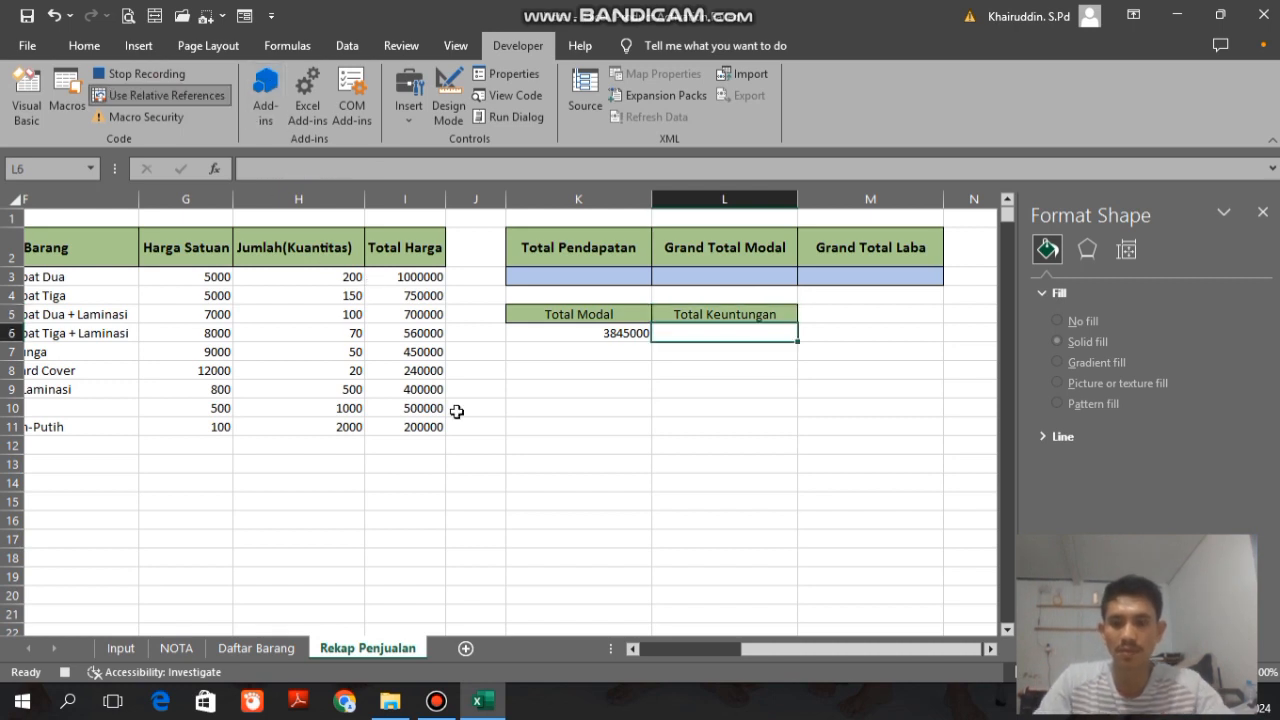
Step: Paste the copied profit total at L6 as values only, and turn off relative references before returning to the NOTA sheet
key(ctrl+alt+v)
click(407, 414)
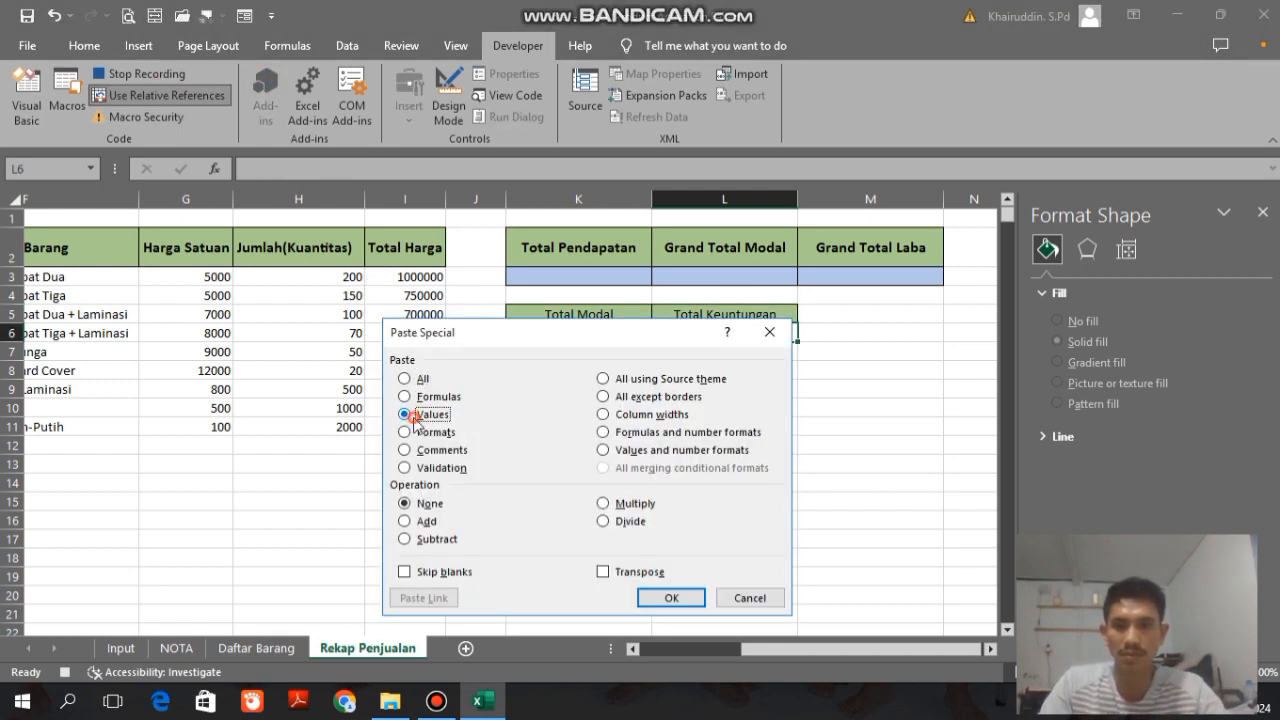
click(671, 598)
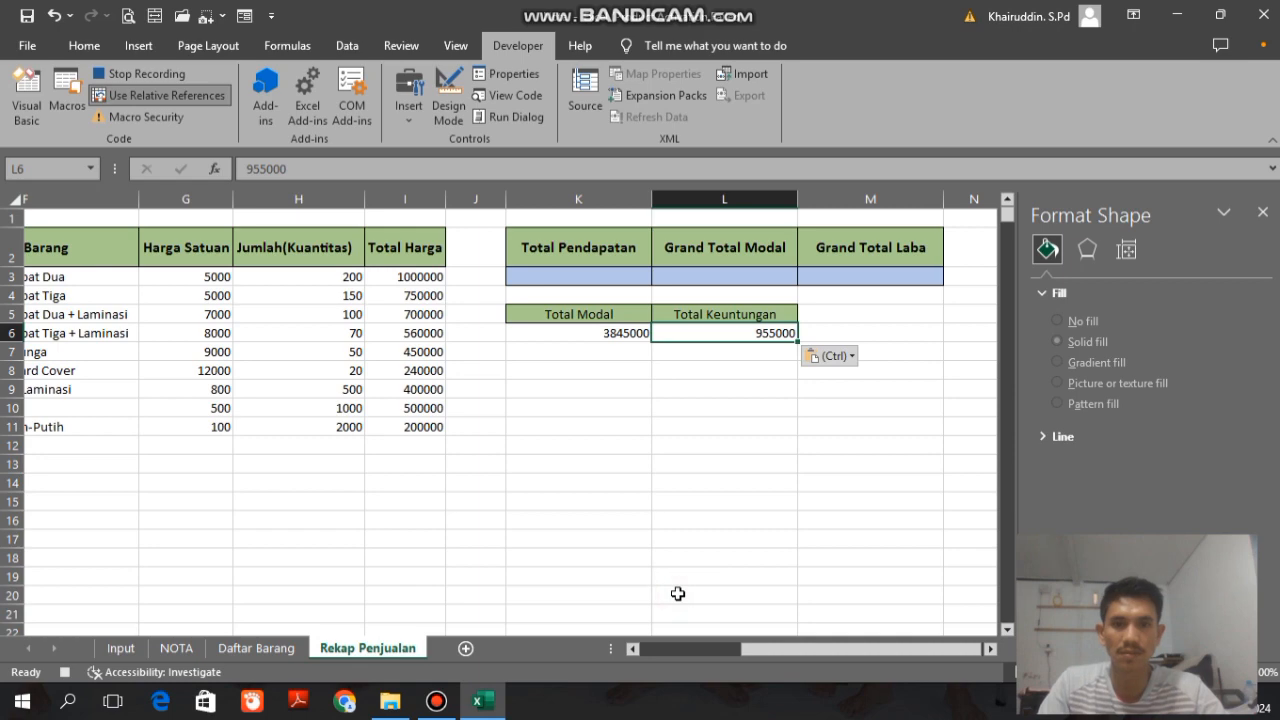
click(160, 95)
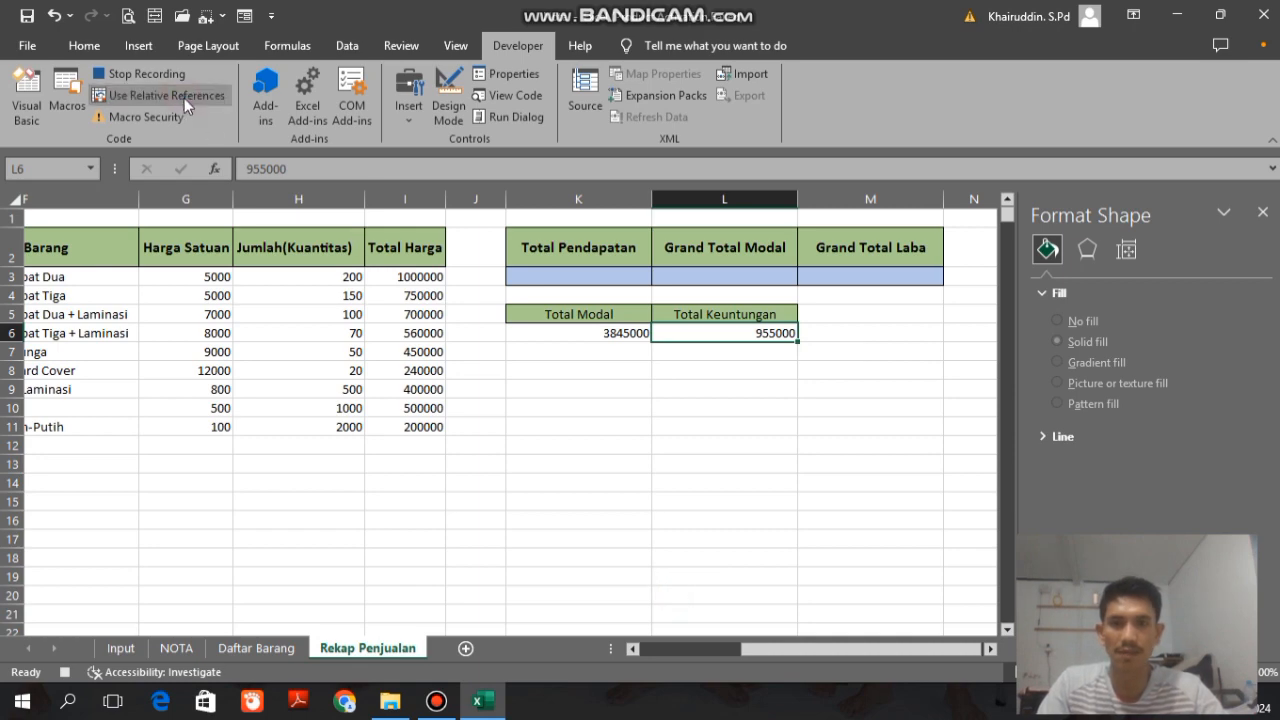
click(188, 652)
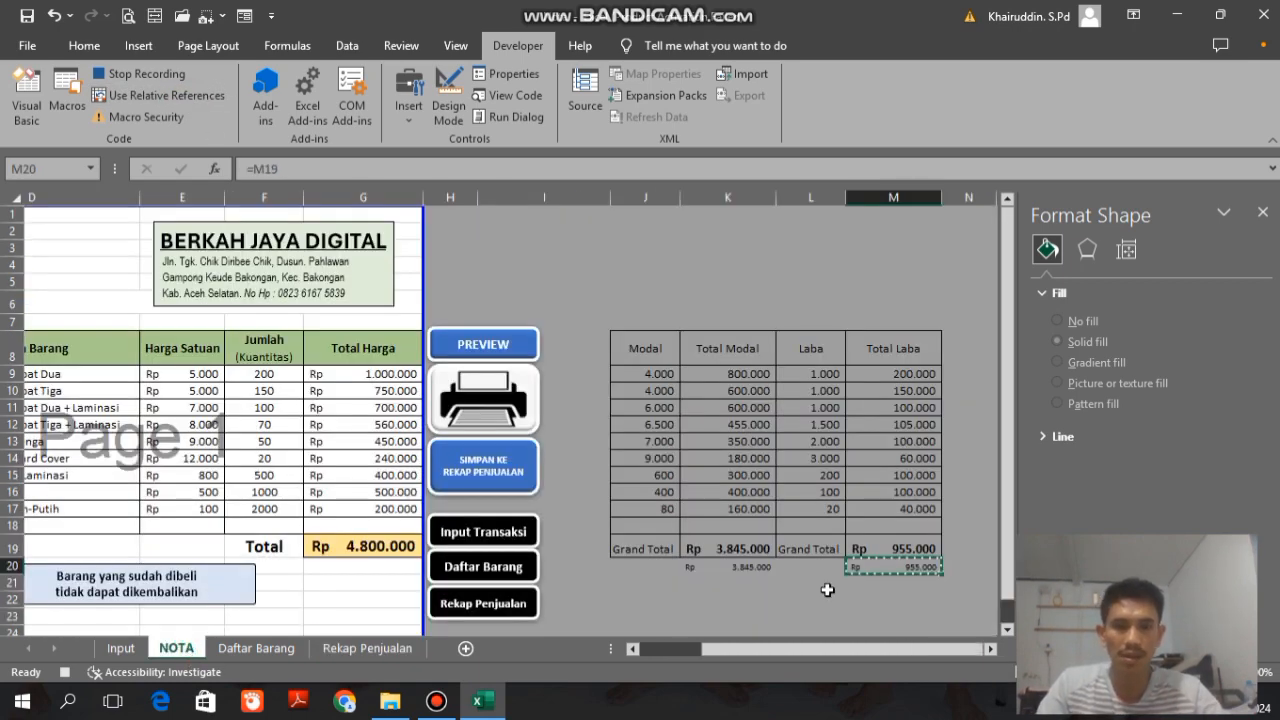
scroll(800, 636, left, 3)
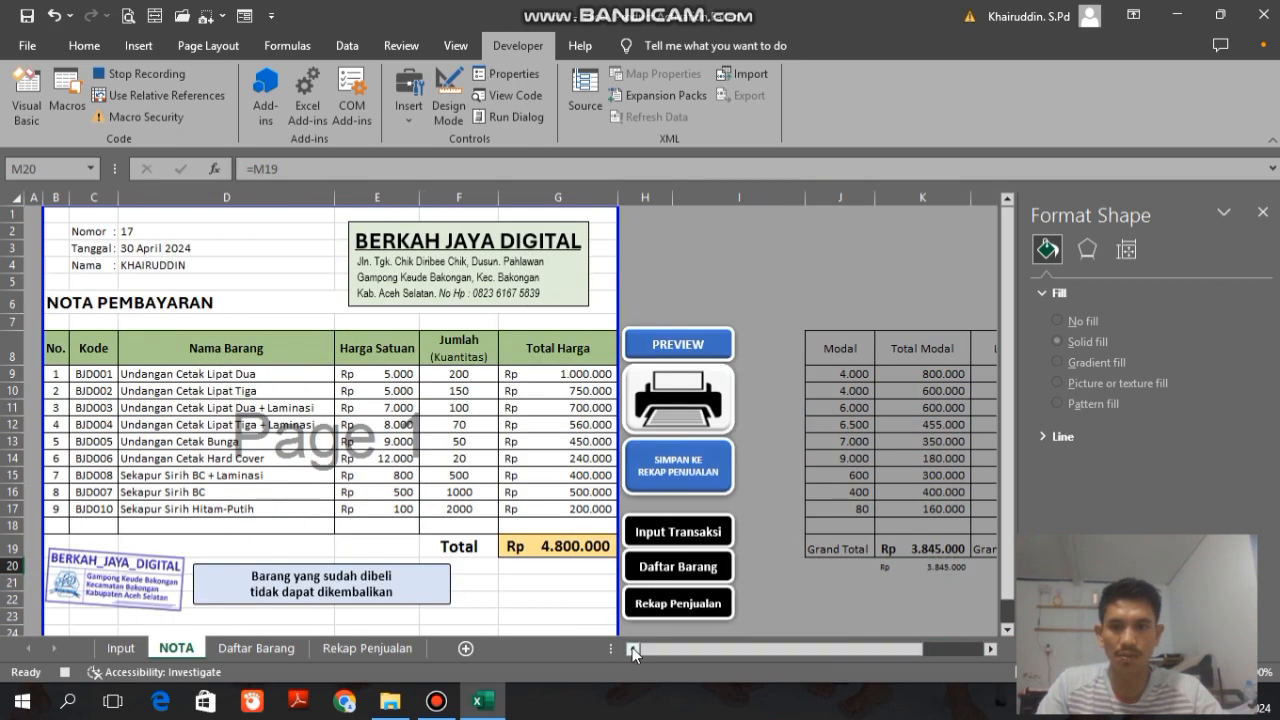
scroll(758, 648, right, 3)
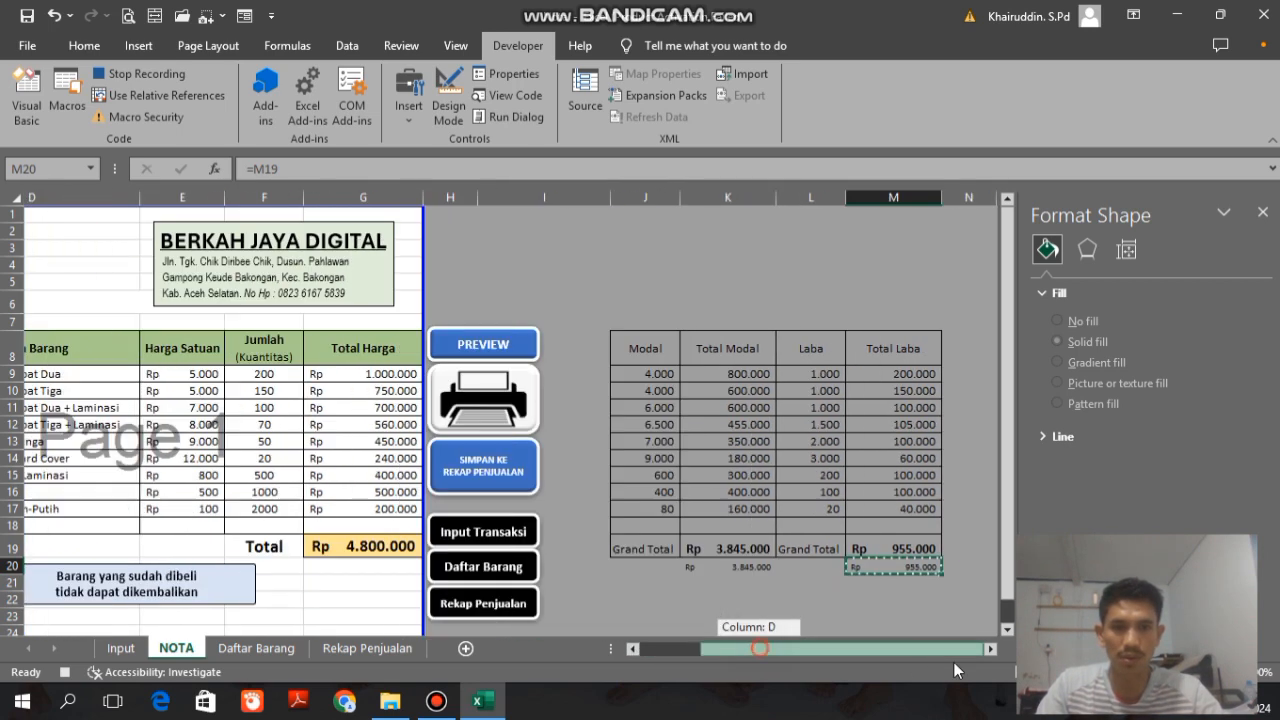
Step: Clear the quantities in F9:F18 and the item codes in C9:C18 on the NOTA sheet, and stop recording the macro
drag(821, 650, 762, 647)
drag(457, 374, 447, 525)
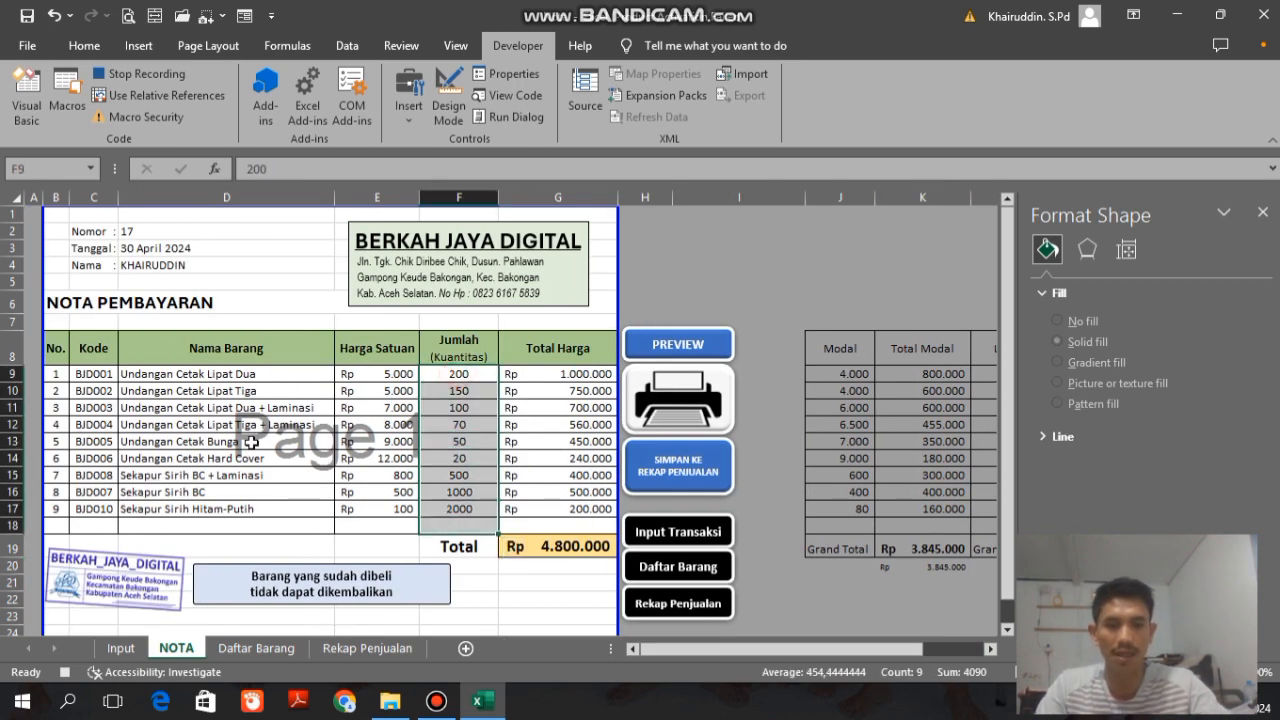
key(Delete)
drag(96, 374, 95, 523)
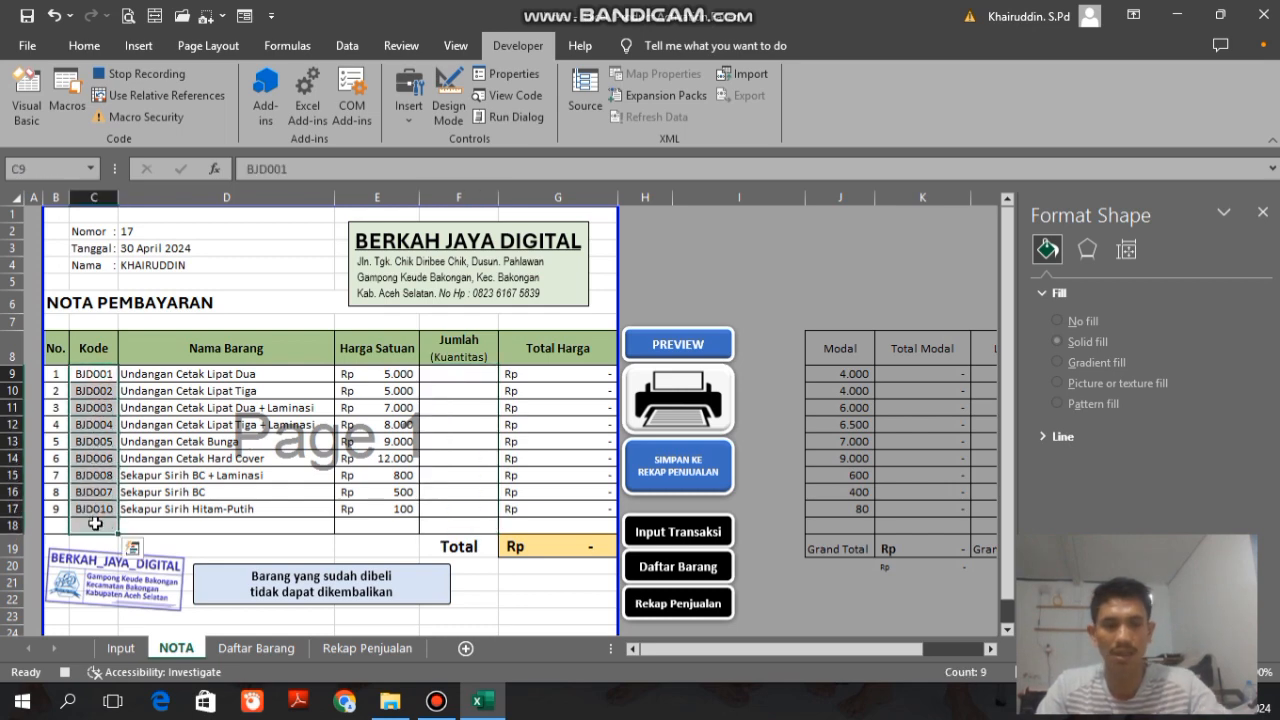
key(Delete)
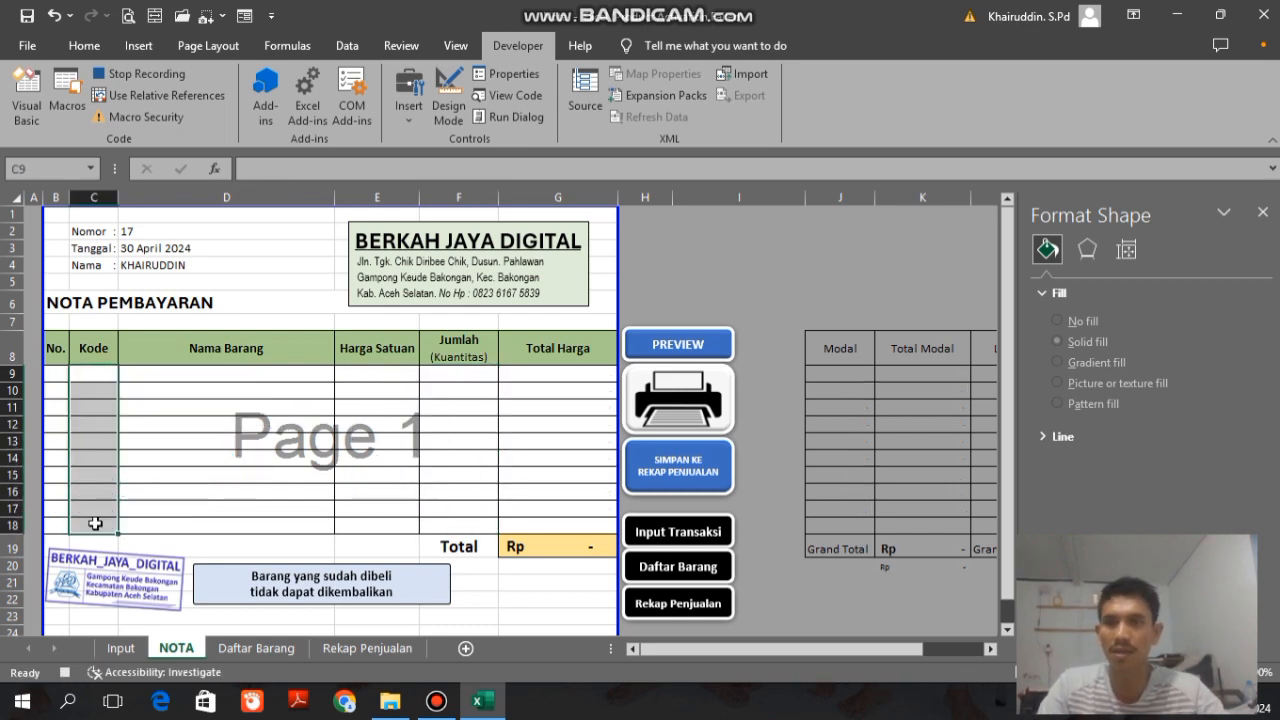
click(155, 76)
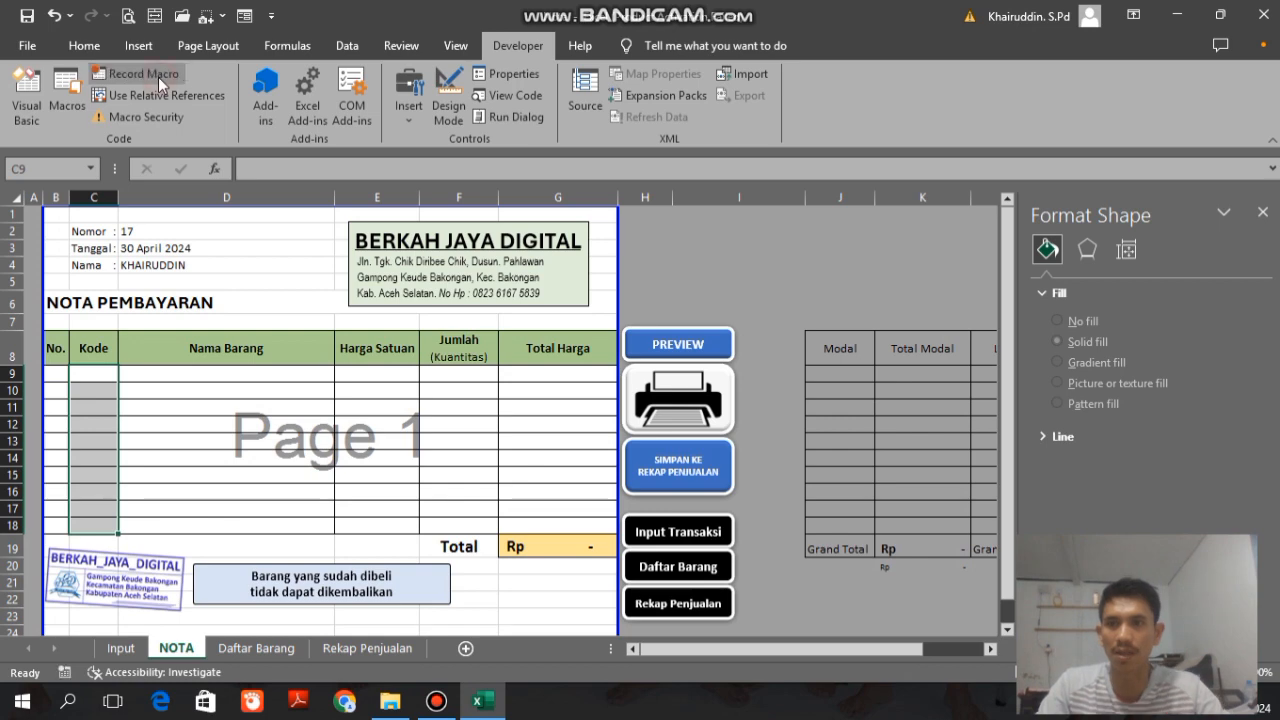
Step: Assign the SimpanKeRekap macro to the SIMPAN KE REKAP PENJUALAN shape on the NOTA sheet
right_click(666, 490)
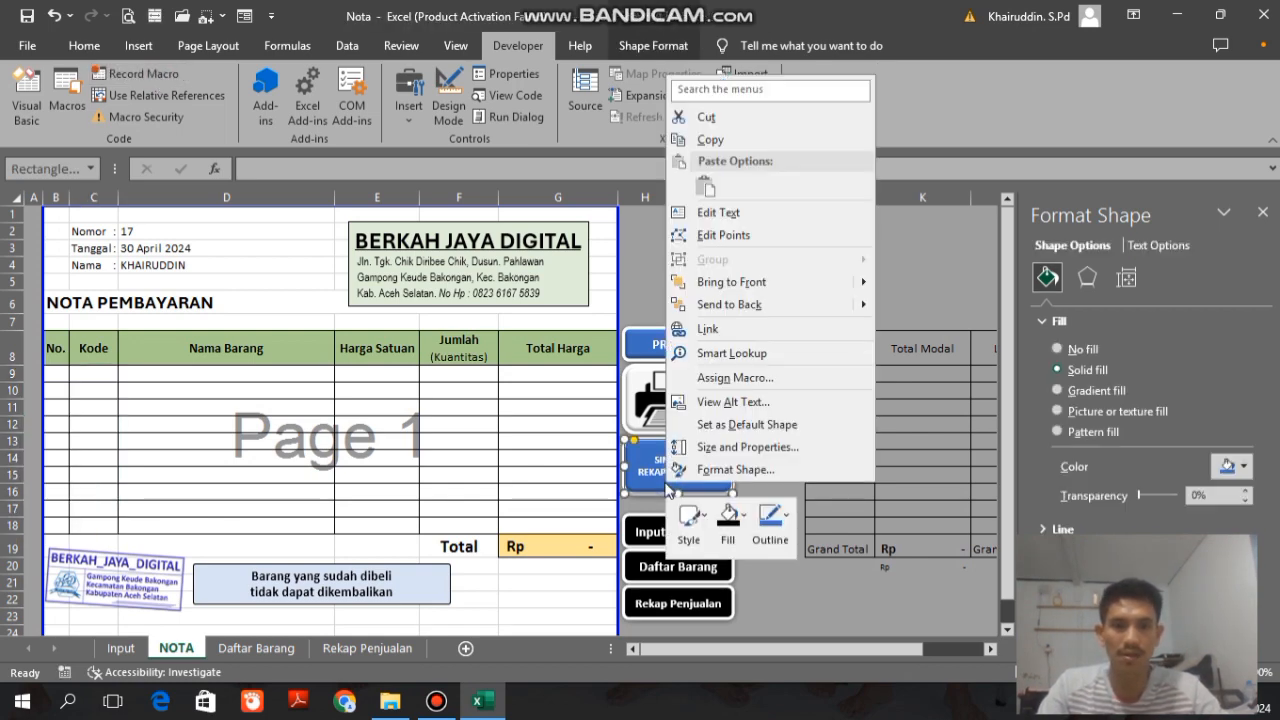
click(735, 377)
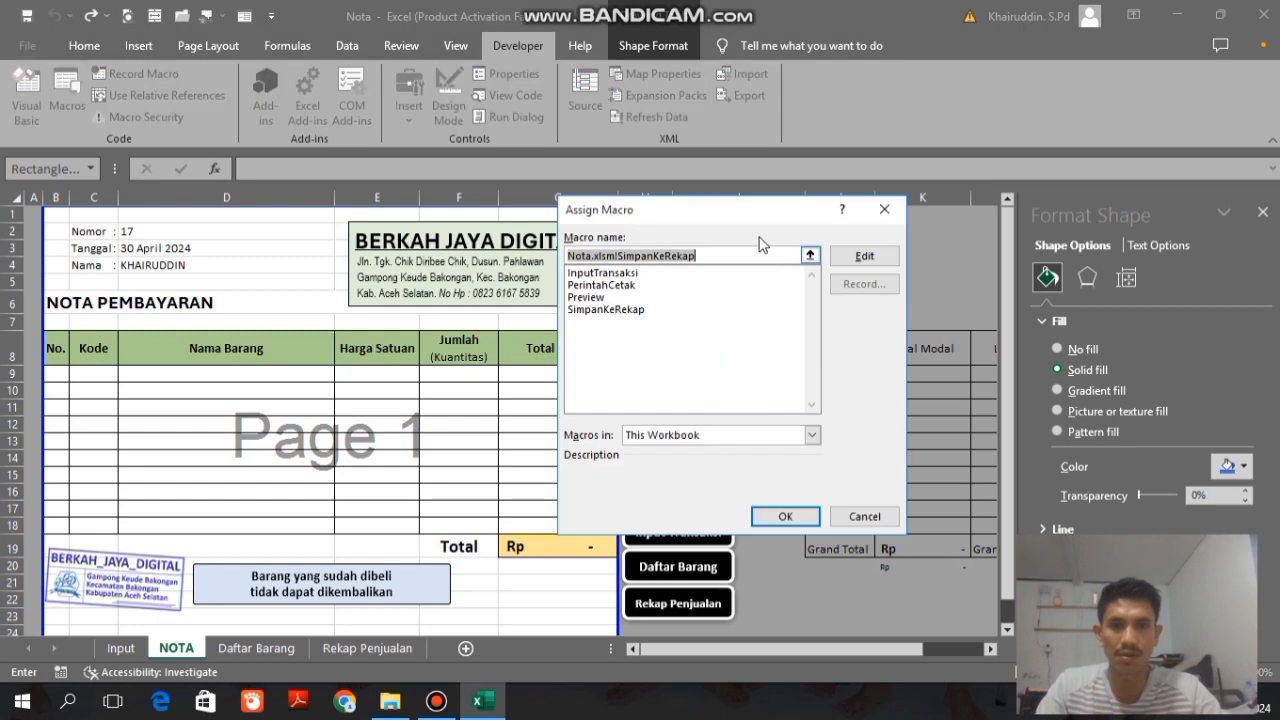
drag(748, 208, 279, 159)
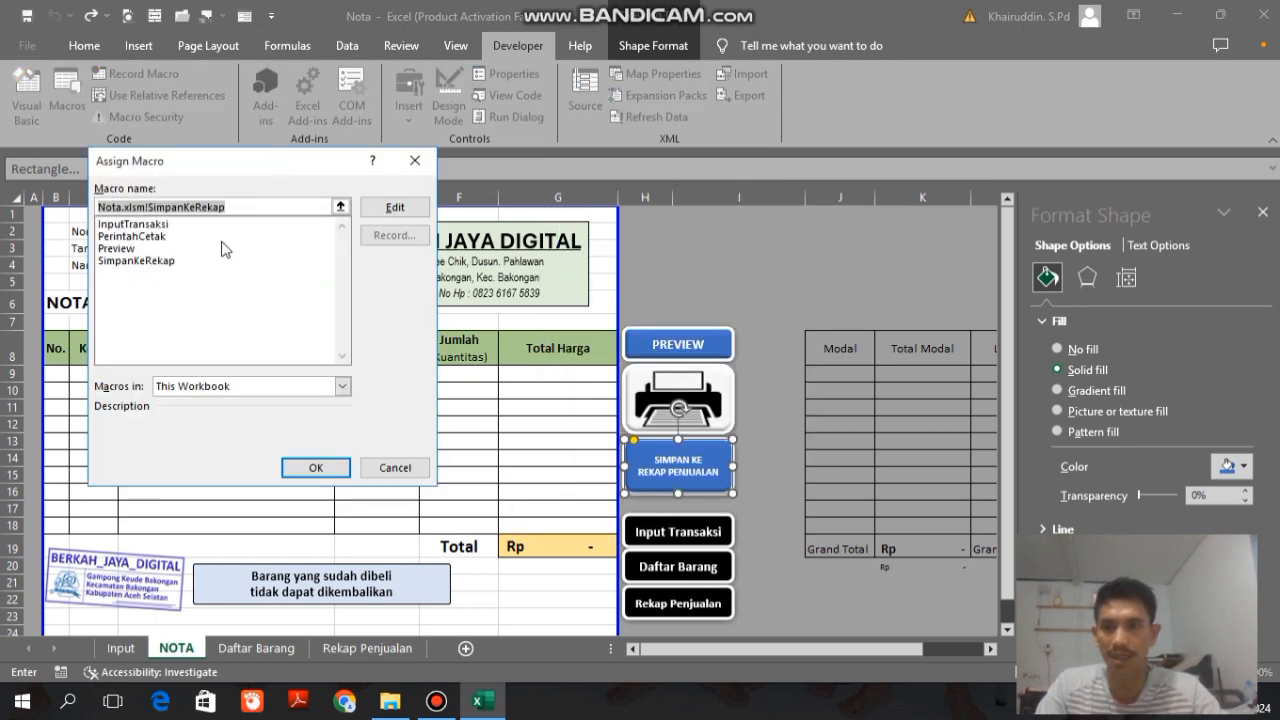
click(126, 261)
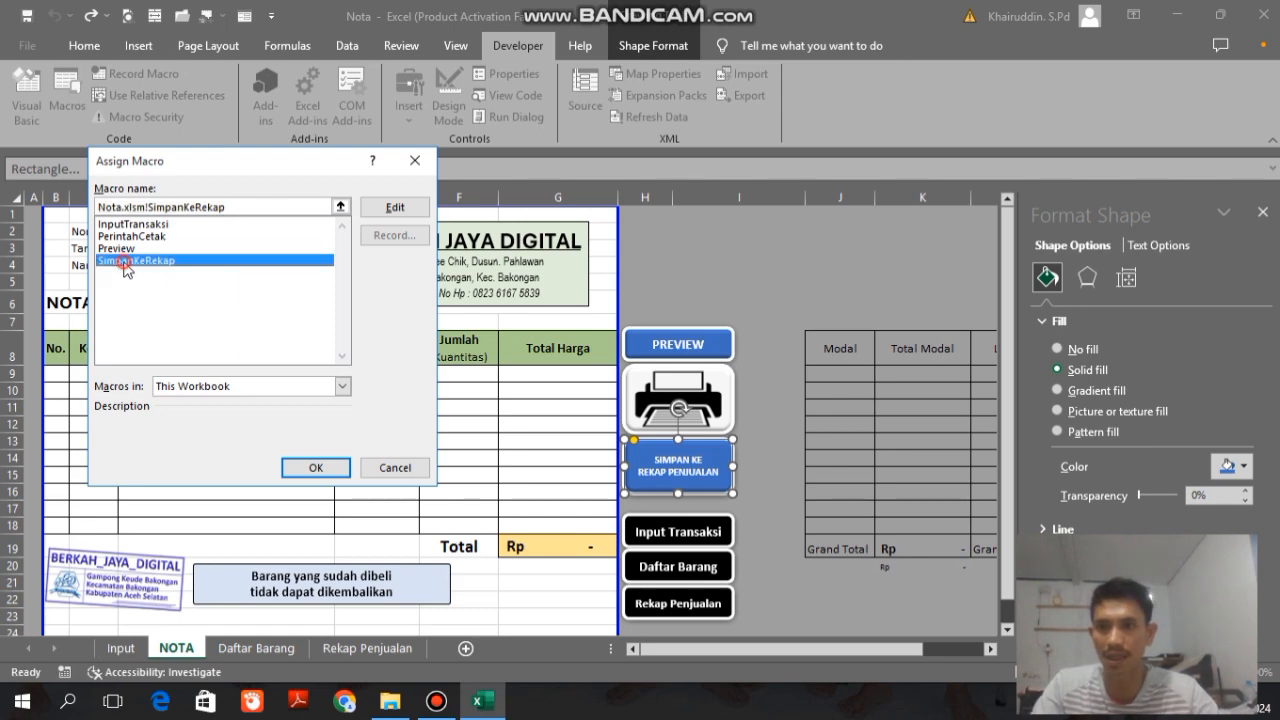
click(315, 468)
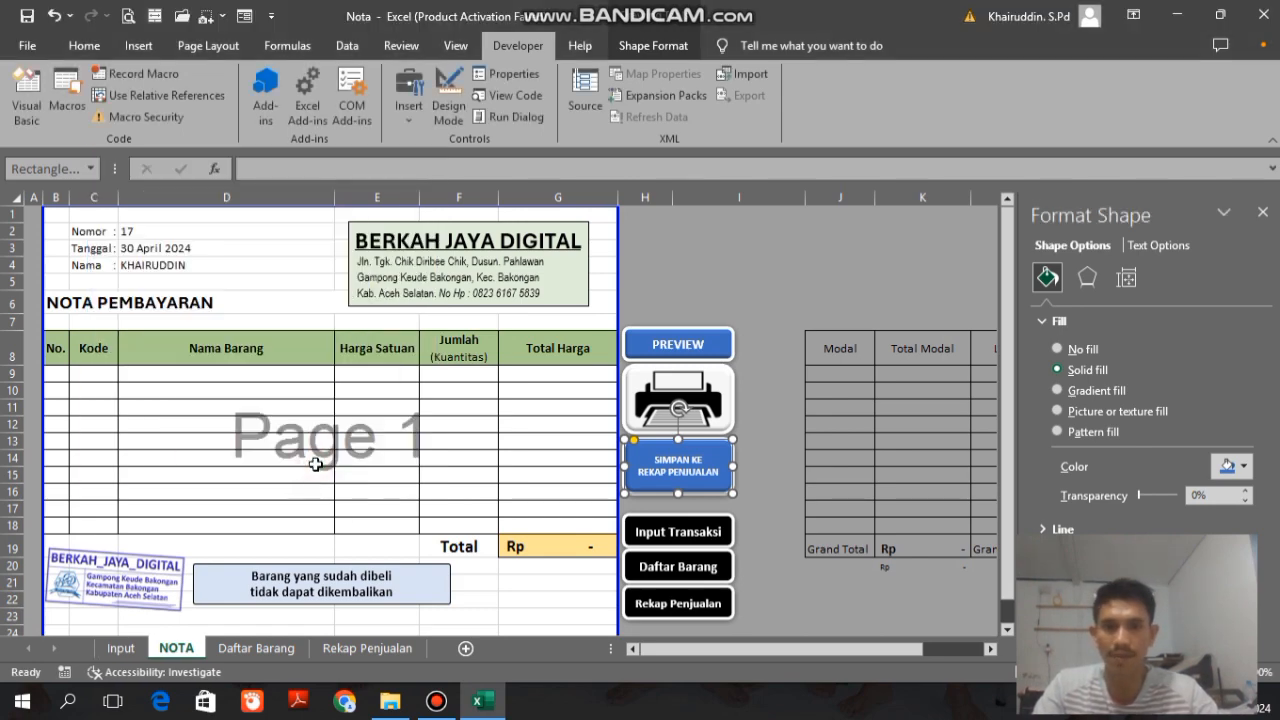
click(758, 477)
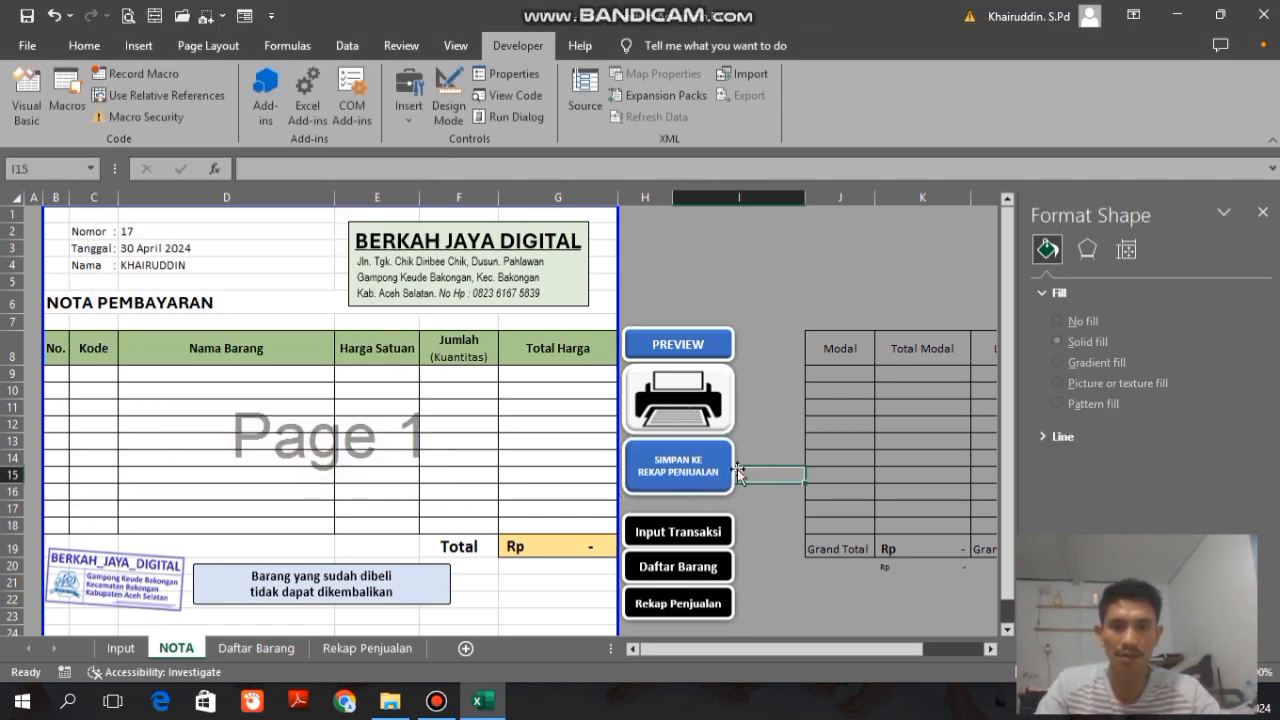
Step: Set the font colour of the helper cells A1:A3 on the Input sheet to white
click(122, 648)
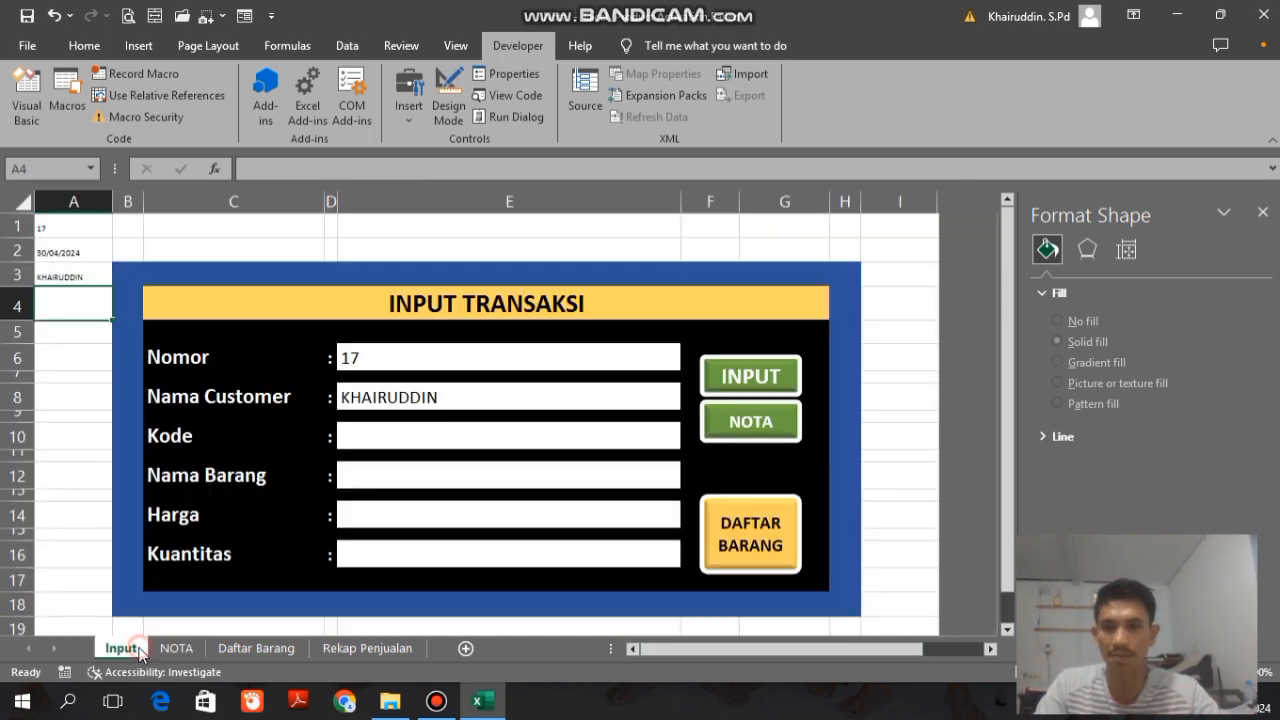
click(74, 229)
drag(74, 229, 80, 278)
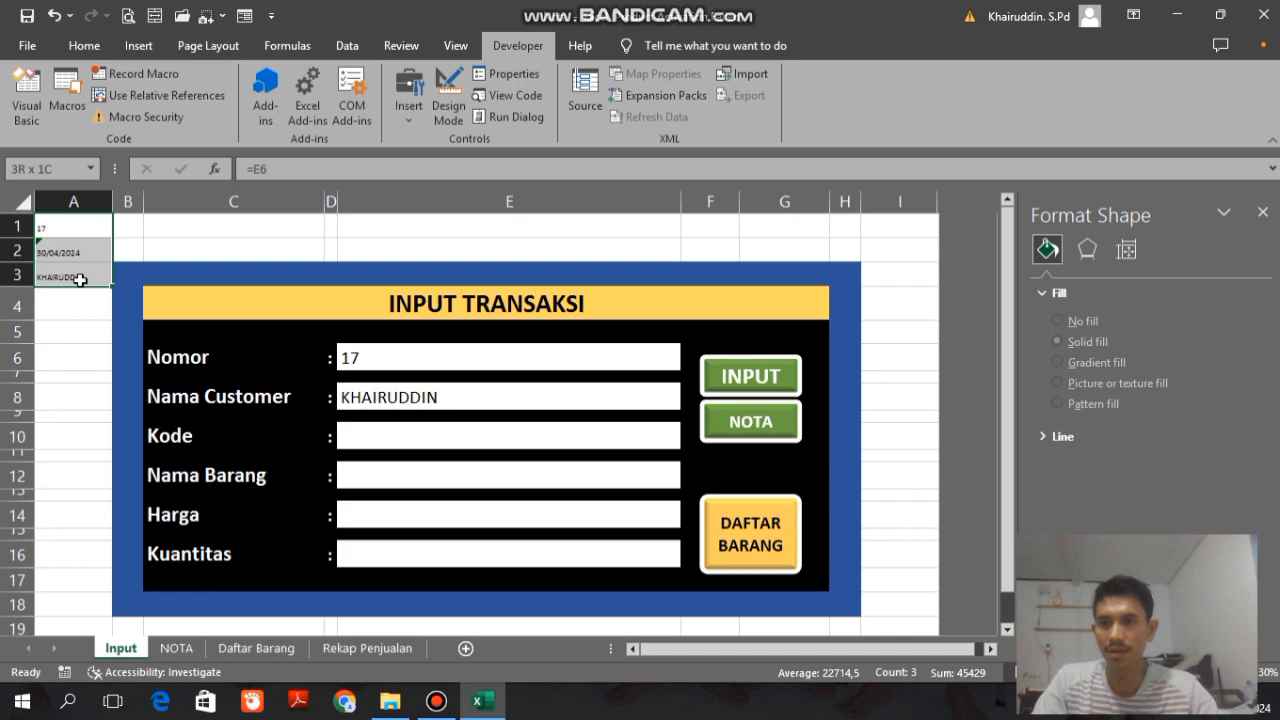
click(93, 52)
click(294, 110)
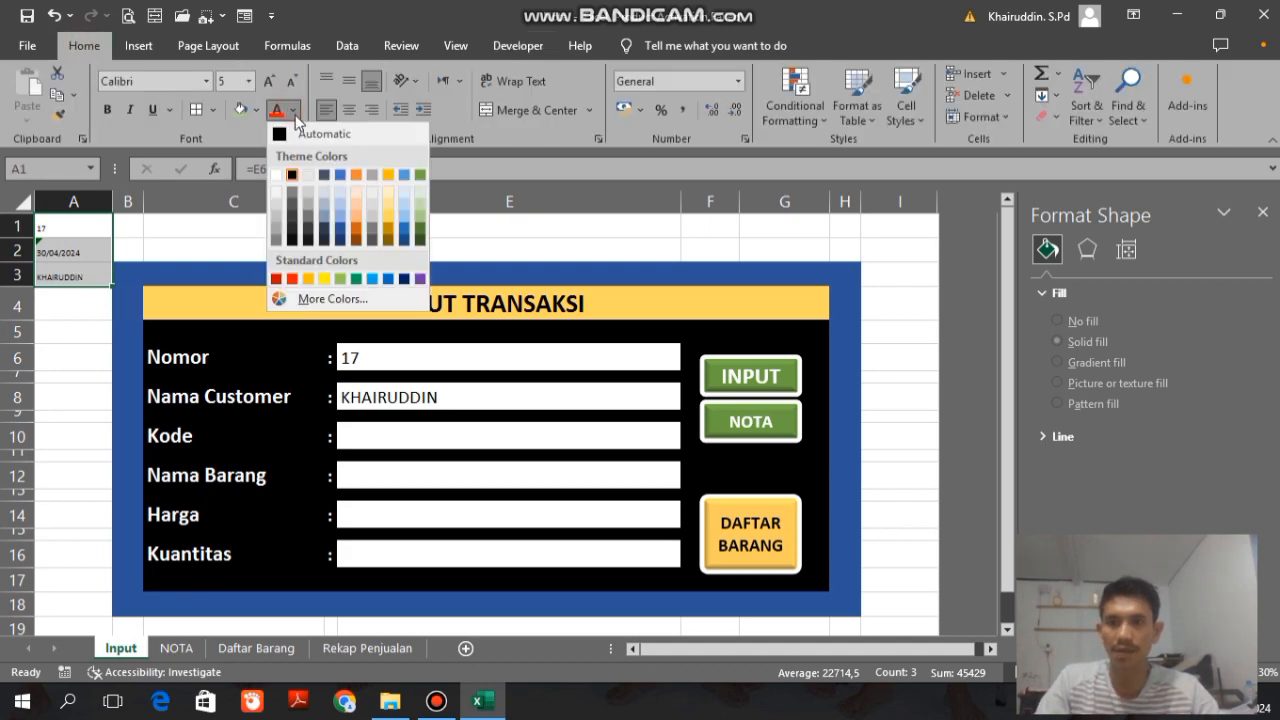
click(277, 175)
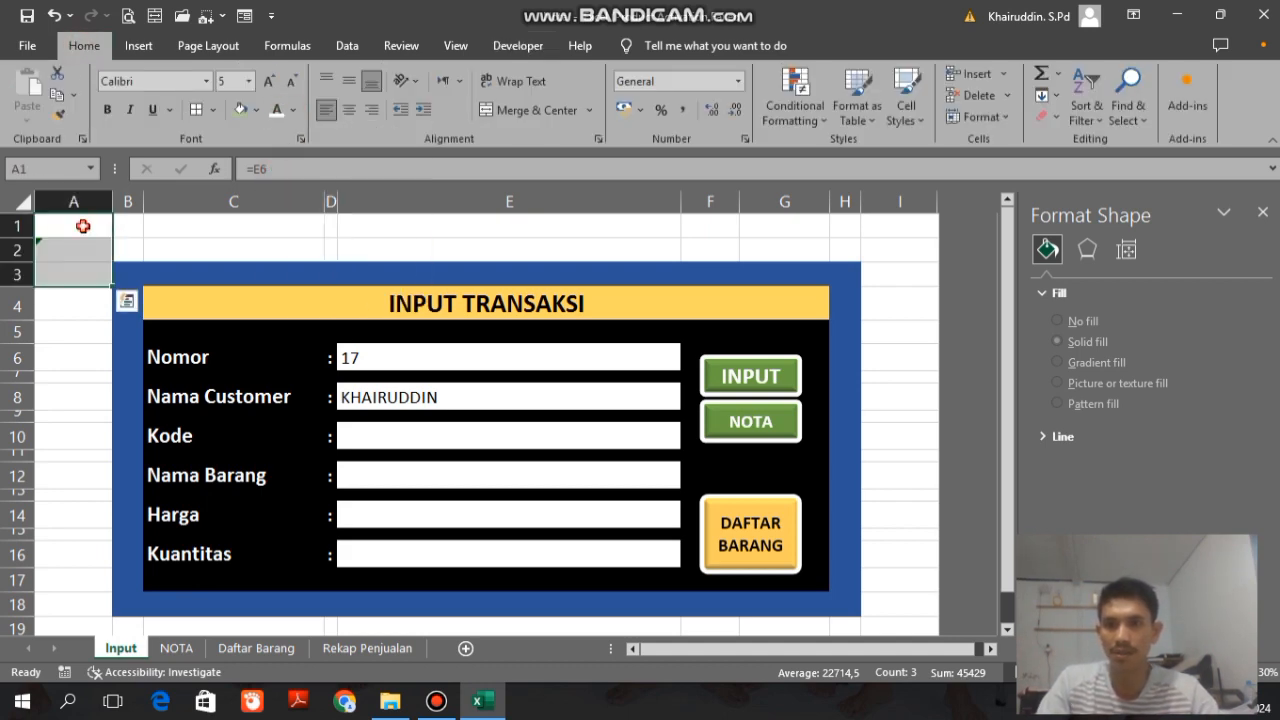
Step: Enter a test transaction with Nomor 1, Kode BJD001 and Kuantitas 50, and submit it with the form's INPUT macro
click(474, 353)
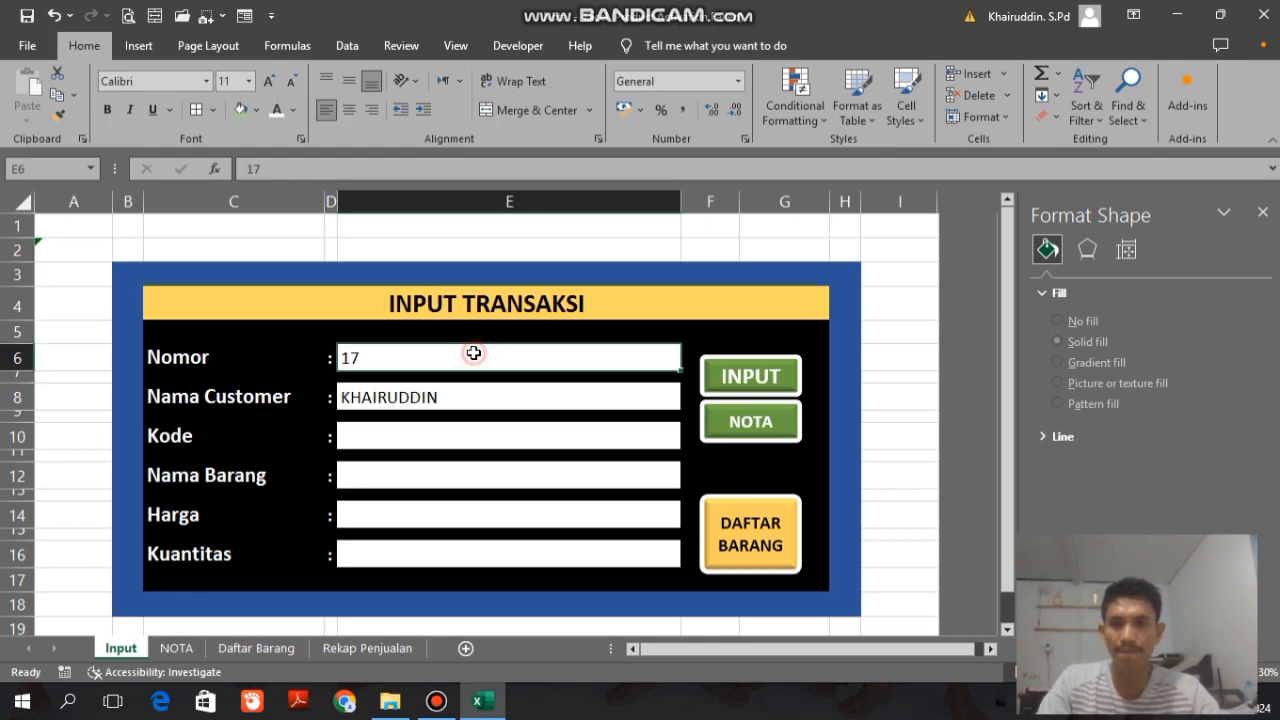
text(1)
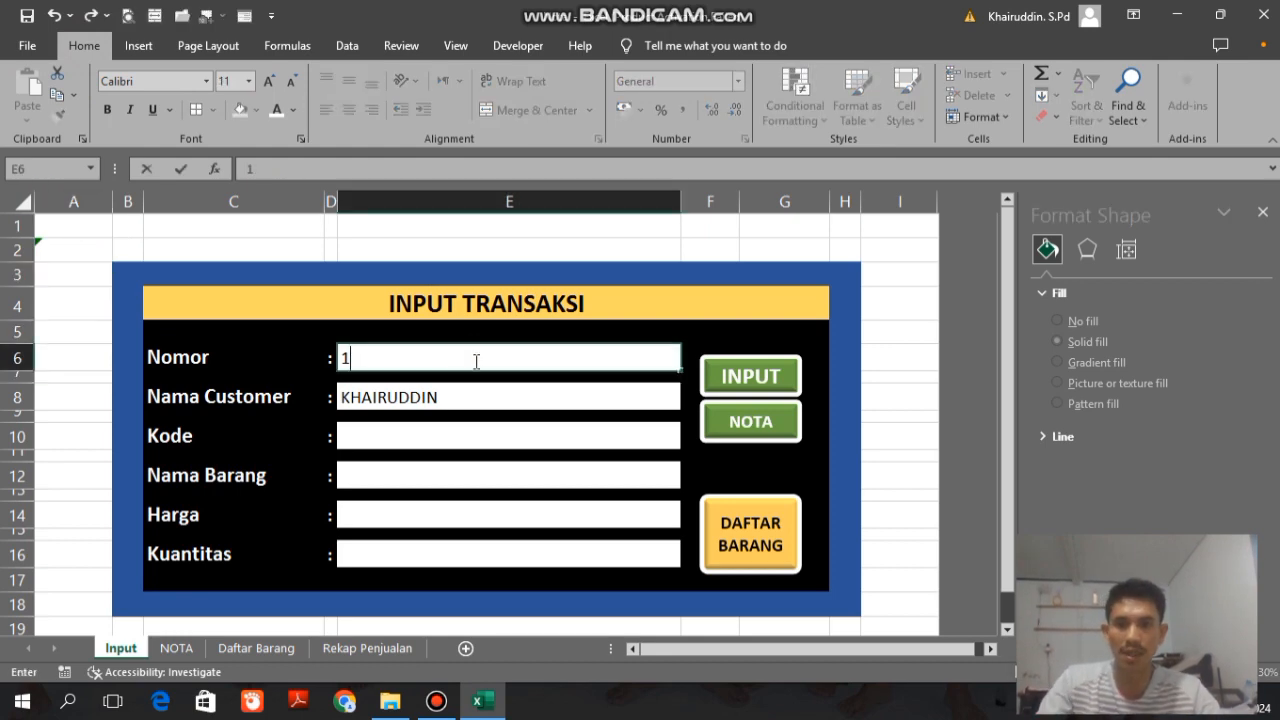
click(465, 433)
click(689, 440)
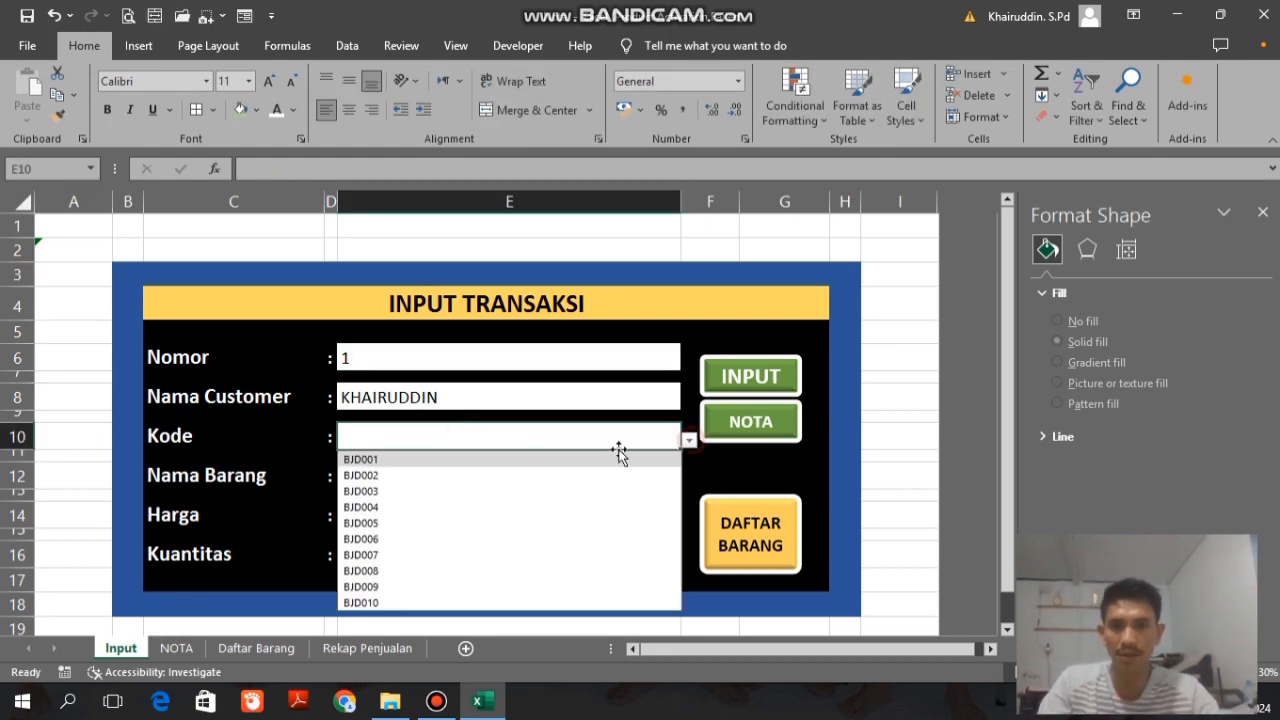
click(491, 459)
click(458, 558)
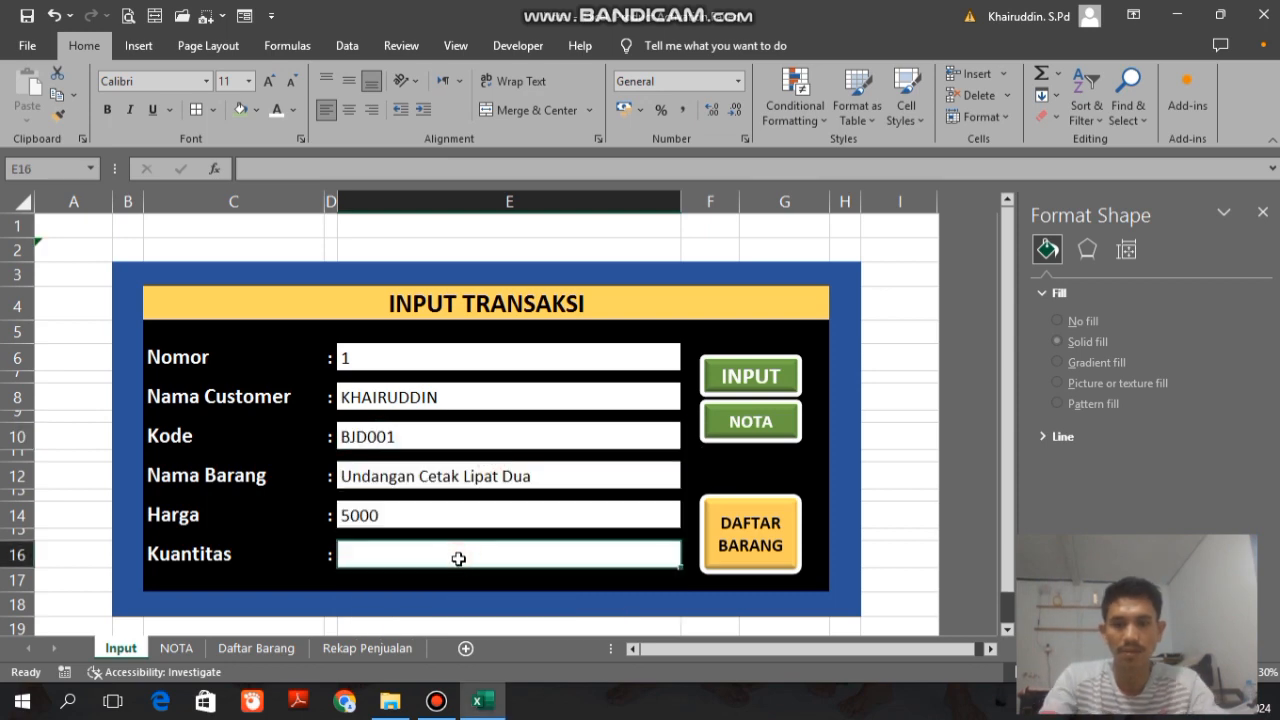
text(50)
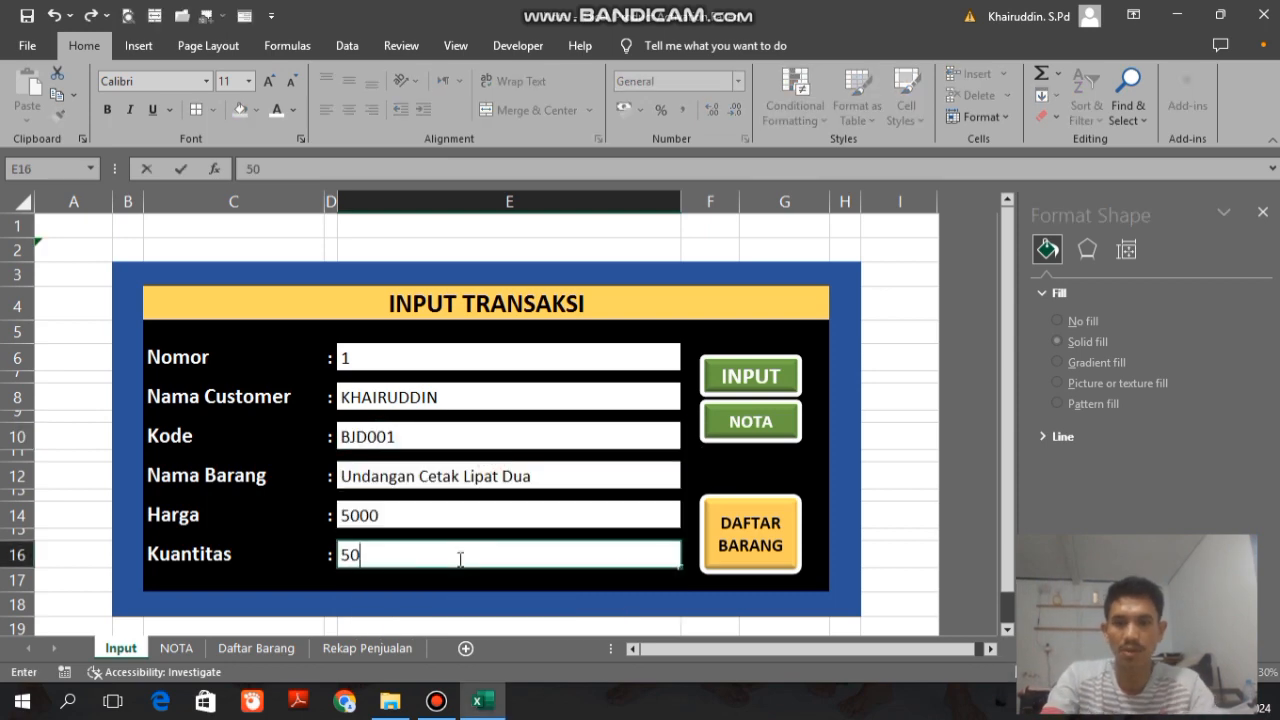
click(728, 392)
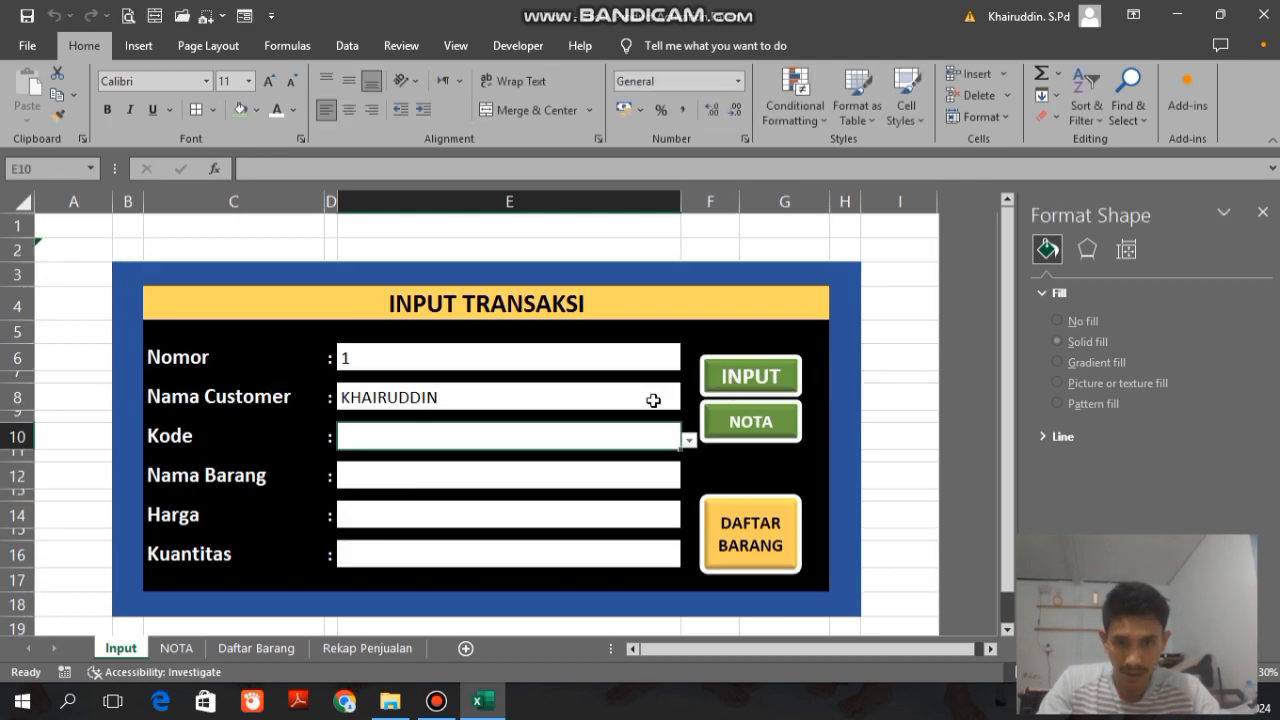
Step: Hyperlink the NOTA shape on the input form to cell A1 of the NOTA sheet
ctrl+click(745, 424)
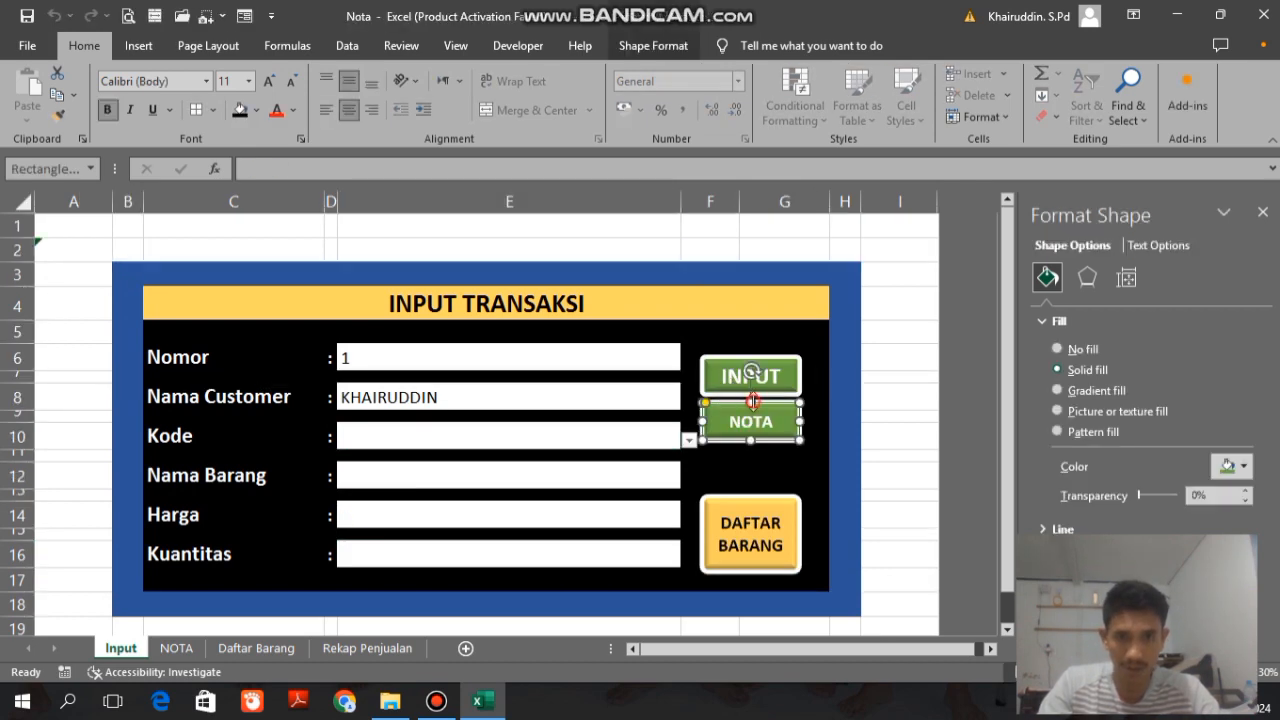
right_click(733, 432)
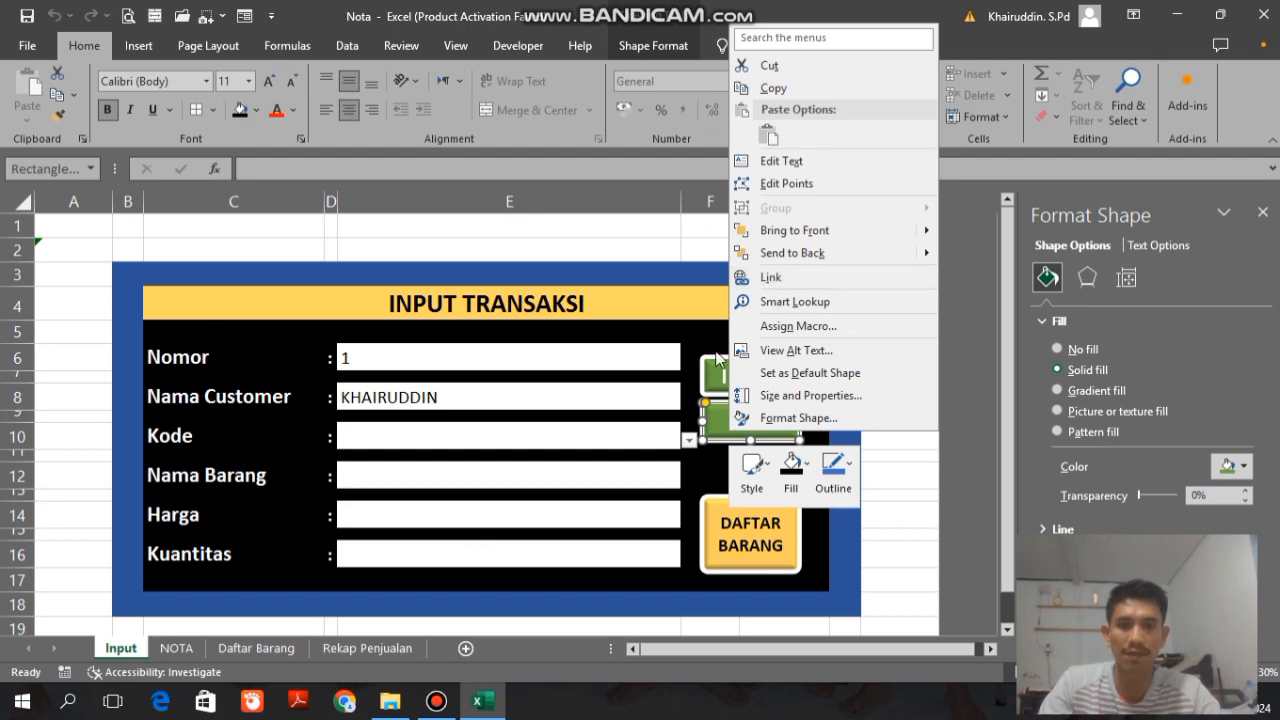
click(780, 279)
drag(785, 123, 372, 142)
click(225, 296)
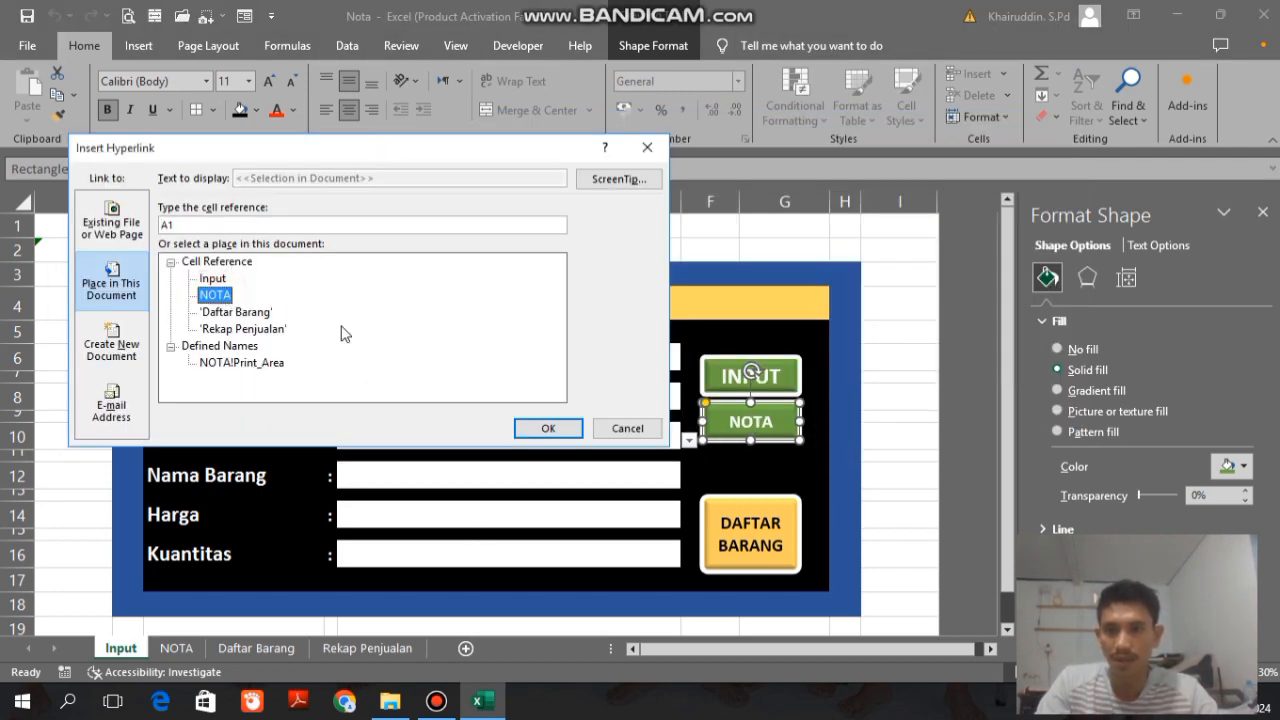
click(545, 428)
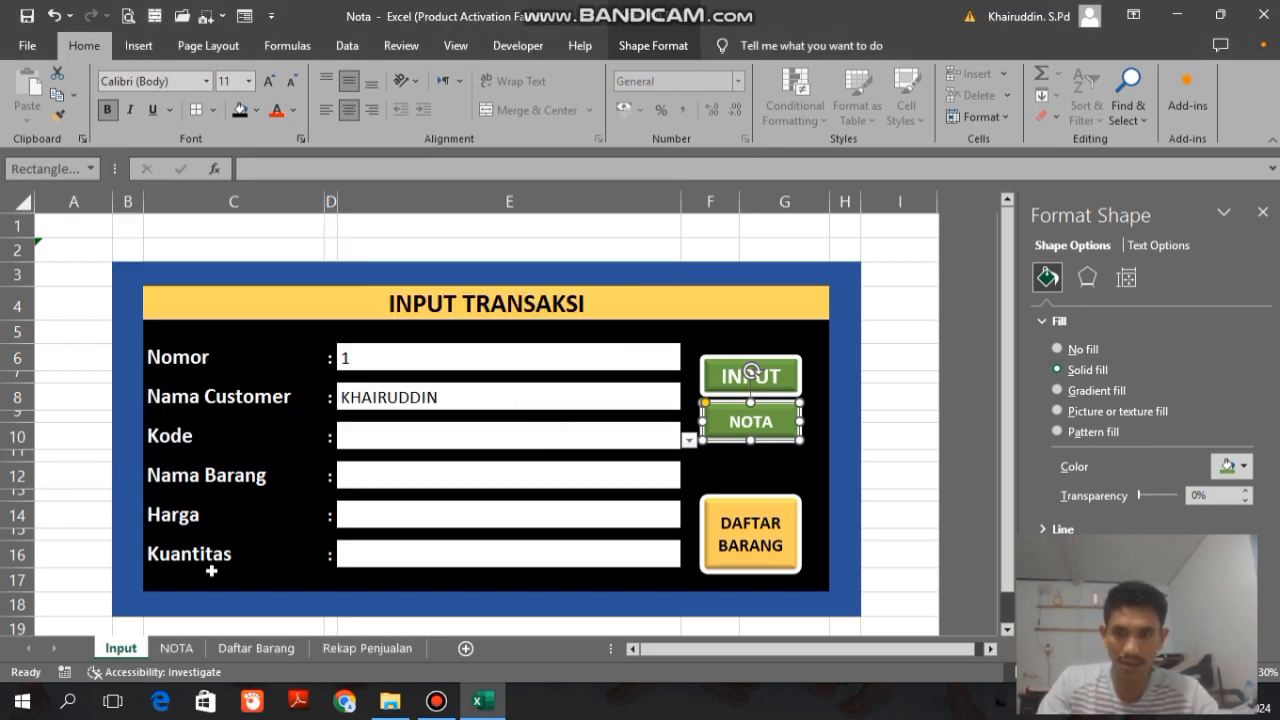
click(64, 391)
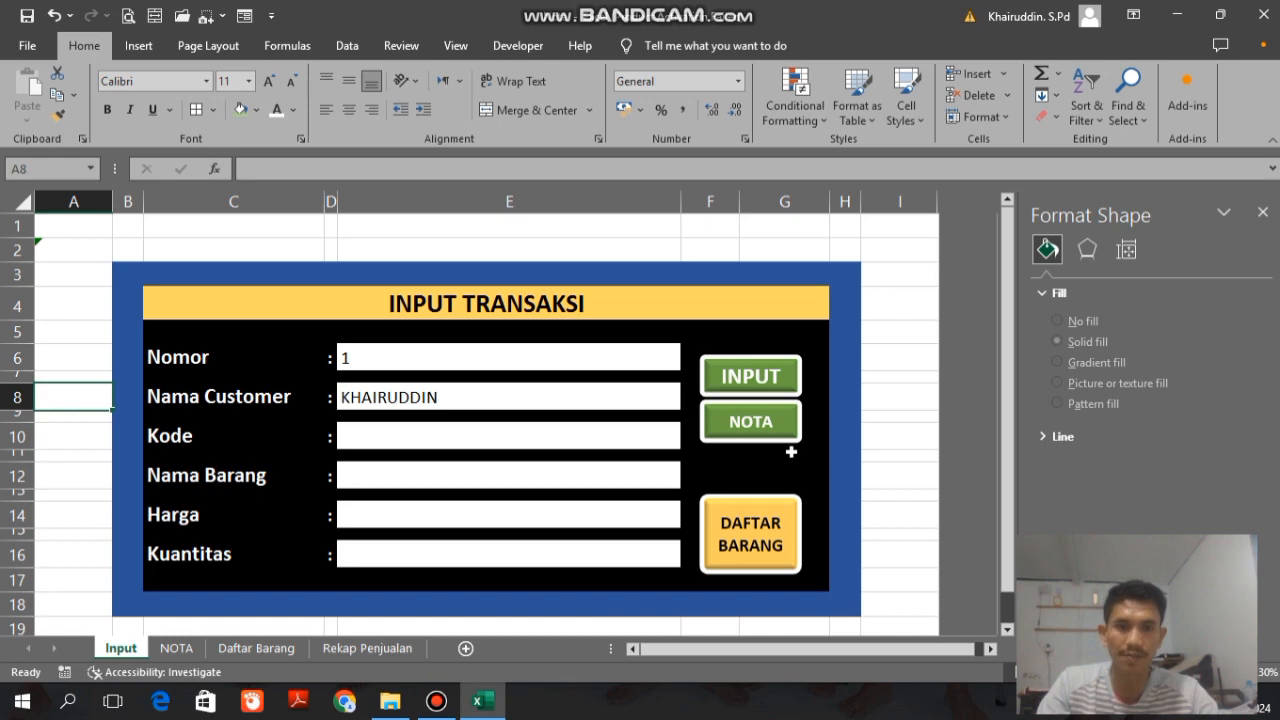
Step: Follow the form's NOTA link, run the save-to-recap macro from its shape, and check the transferred data on the Rekap Penjualan sheet
click(748, 428)
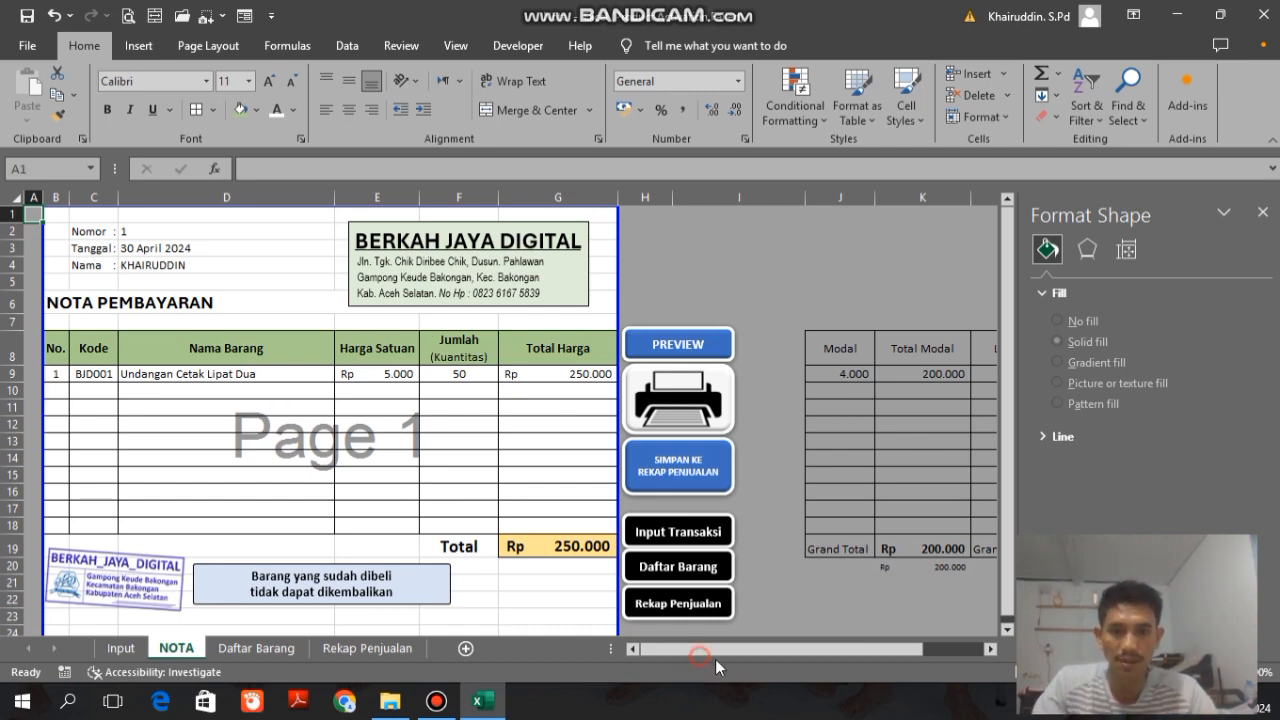
drag(755, 653, 887, 645)
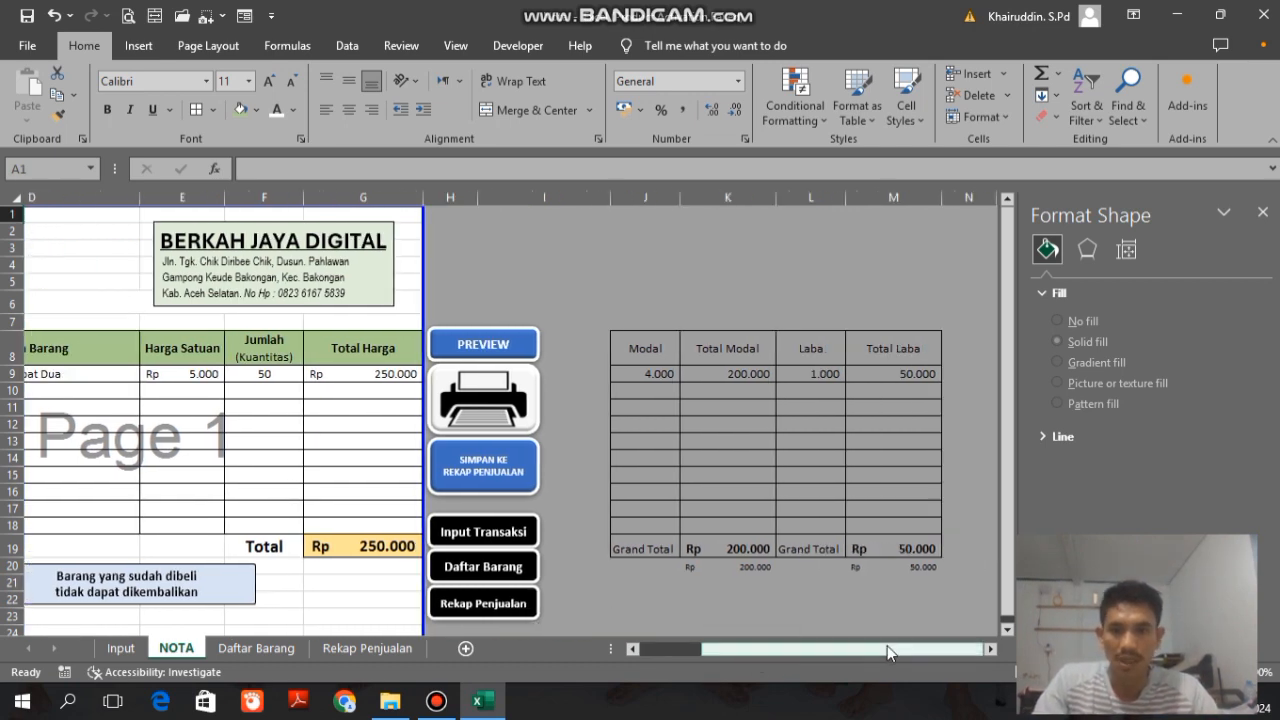
click(465, 472)
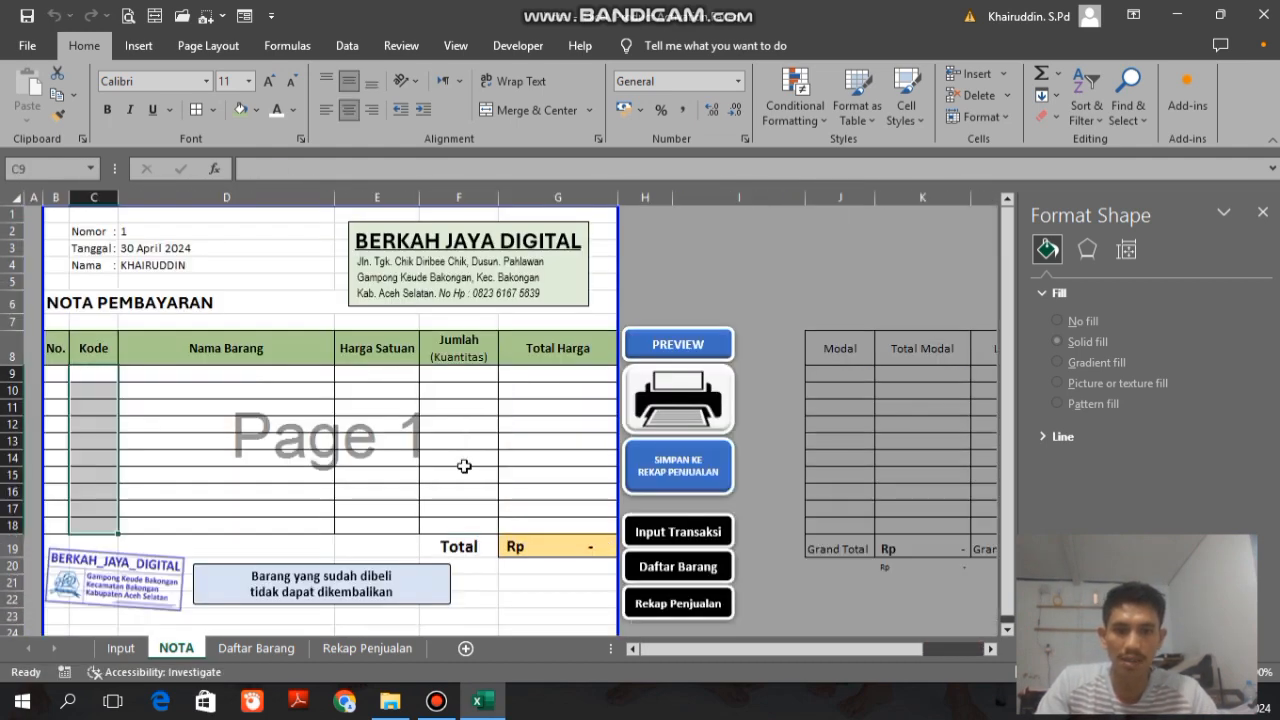
click(350, 650)
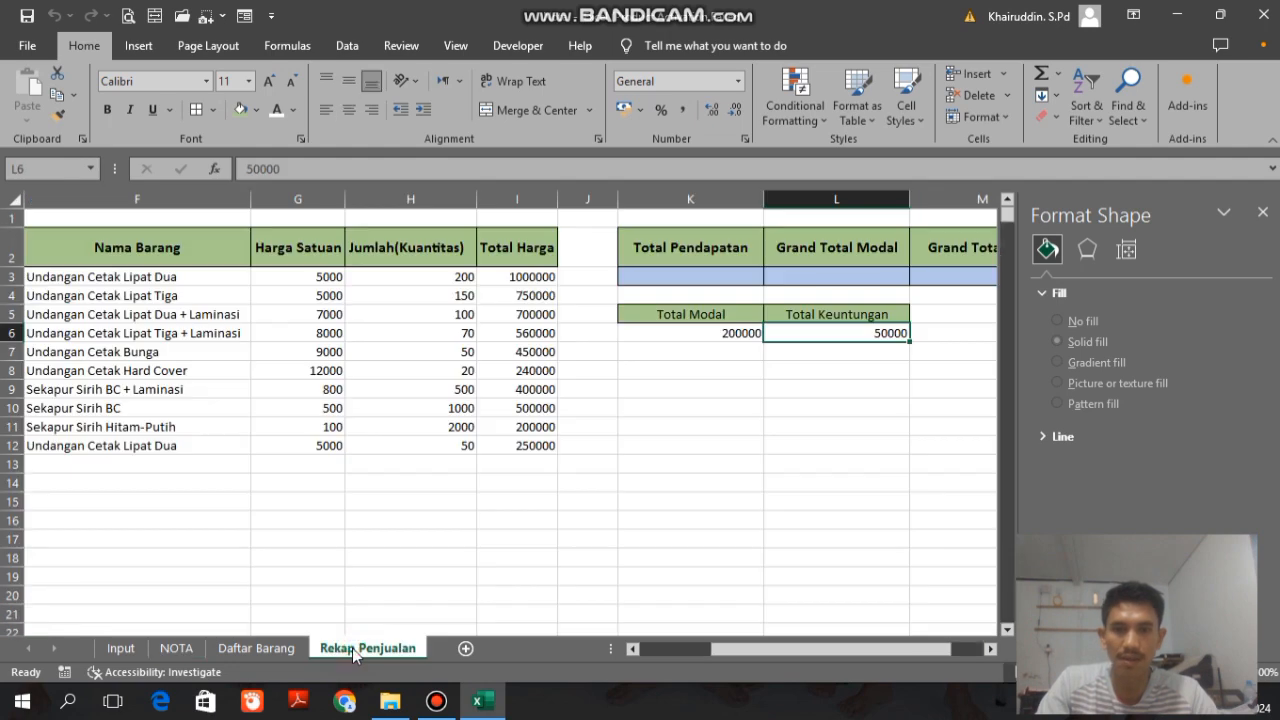
drag(781, 658, 704, 655)
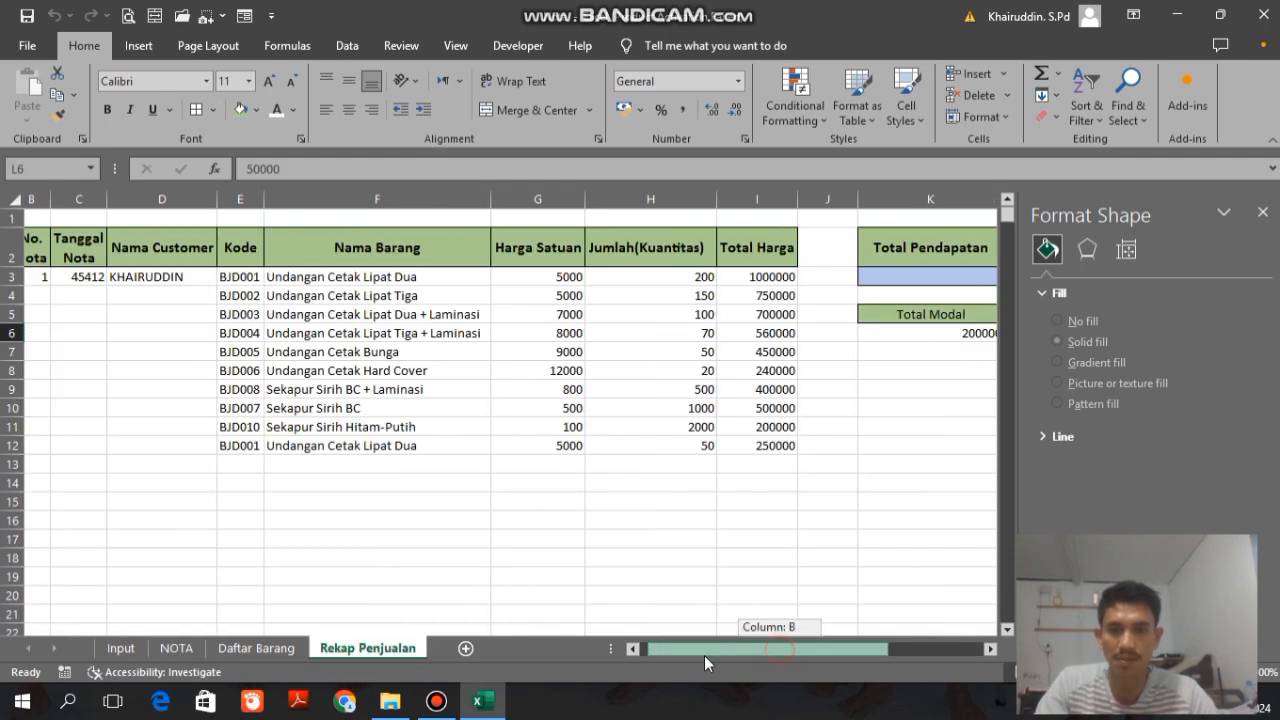
click(1262, 212)
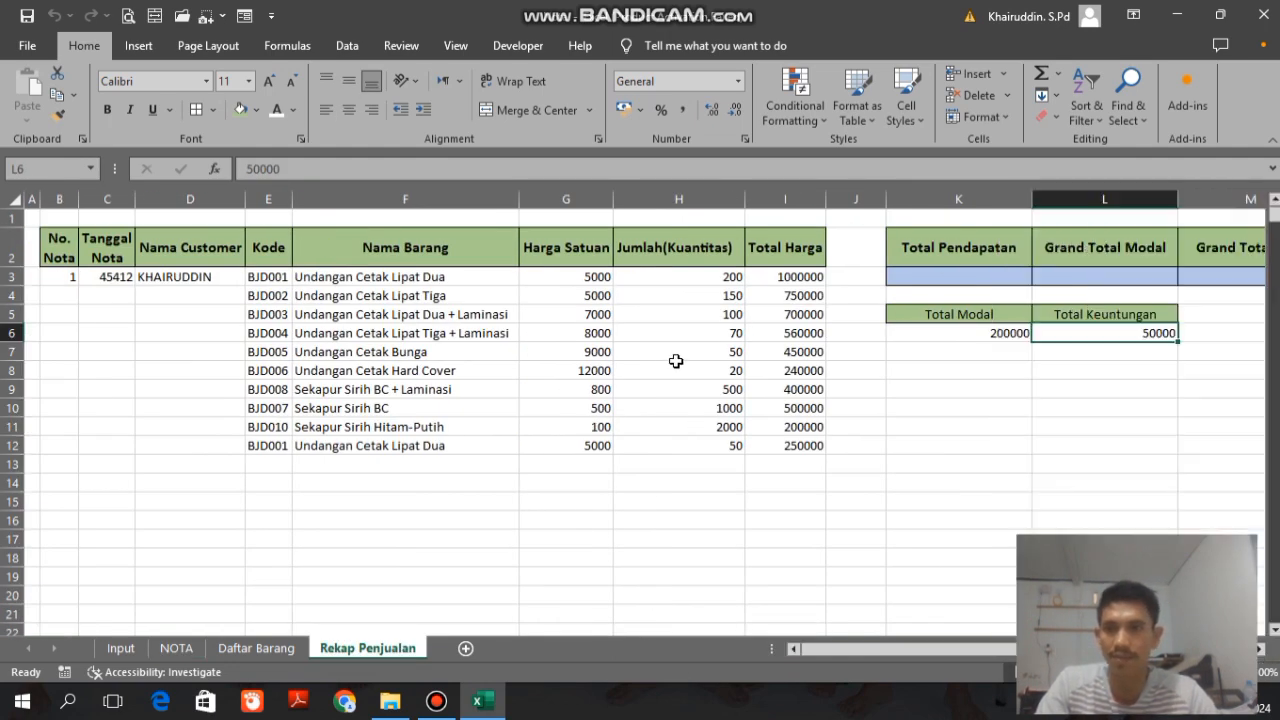
click(185, 298)
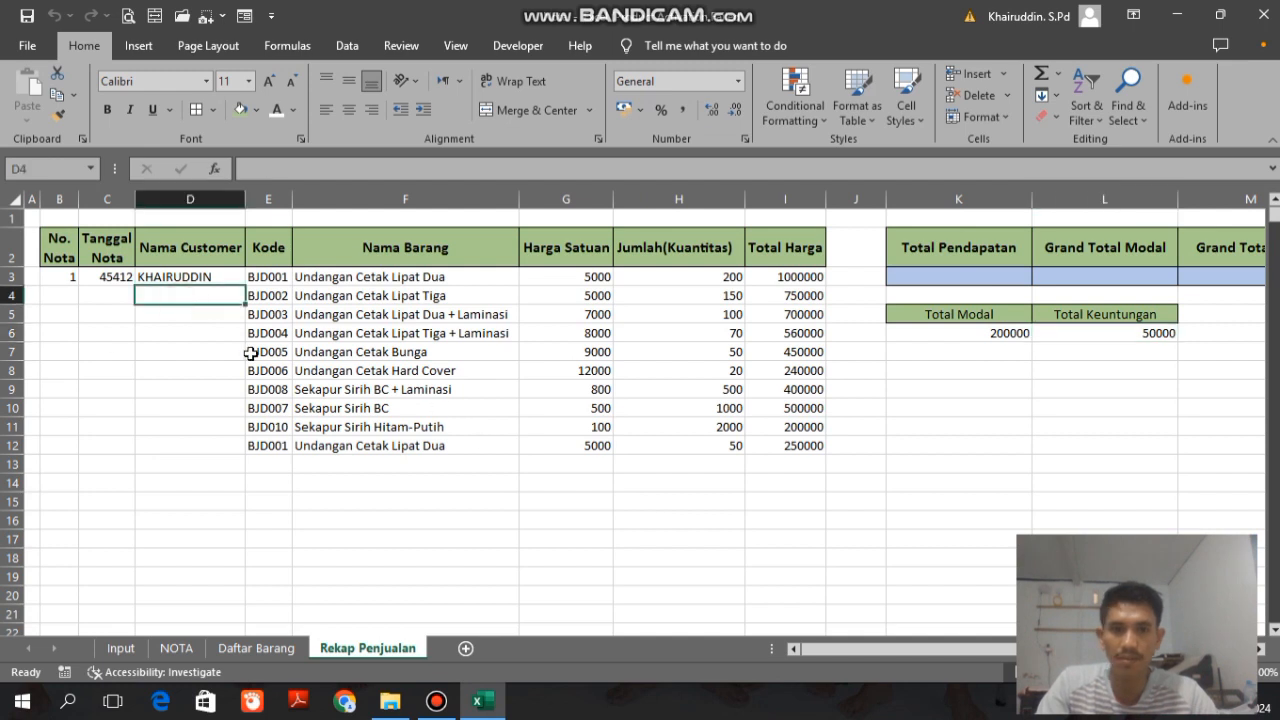
Step: Clear the test records in B3:E12, the Jumlah(Kuantitas) values and the totals in K6:L6 on Rekap Penjualan, and save the workbook
drag(50, 279, 262, 447)
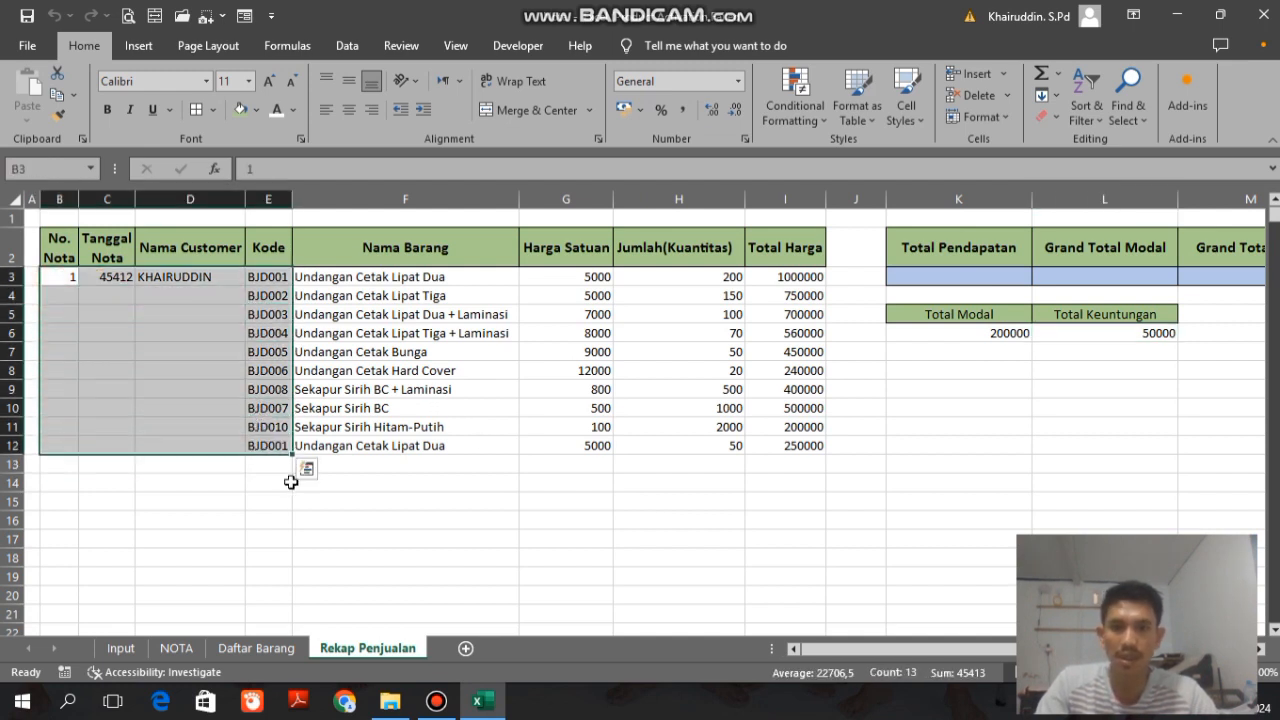
key(Delete)
drag(690, 277, 689, 437)
key(Delete)
drag(972, 336, 1097, 334)
key(Delete)
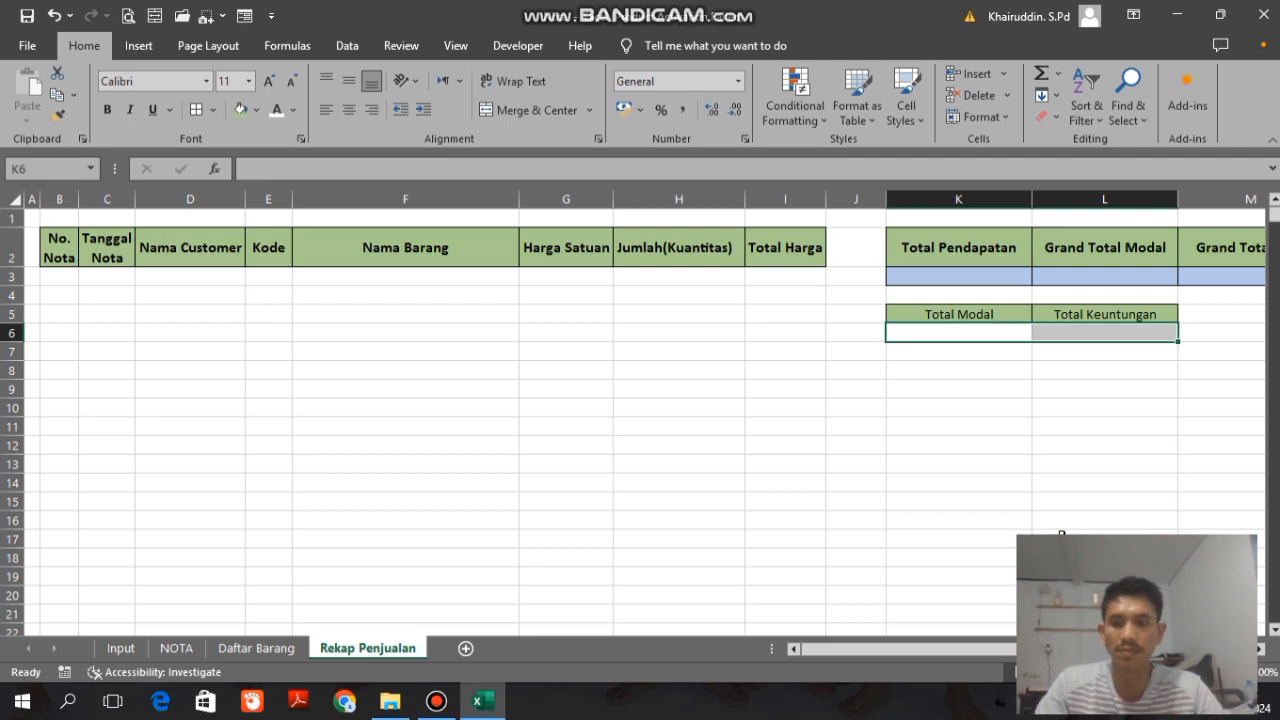
key(ctrl+s)
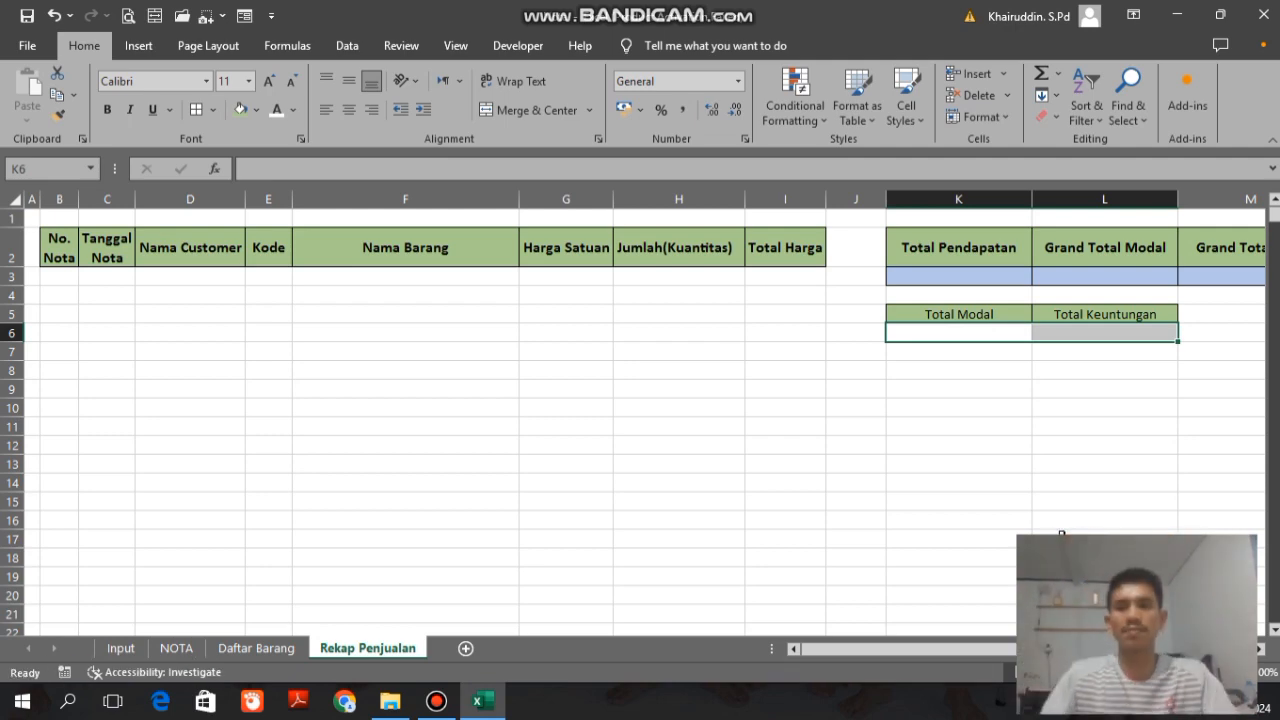
Step: On the NOTA sheet, set the font of K20 and M20 to White, Background 1, Darker 35% and size 4
click(173, 655)
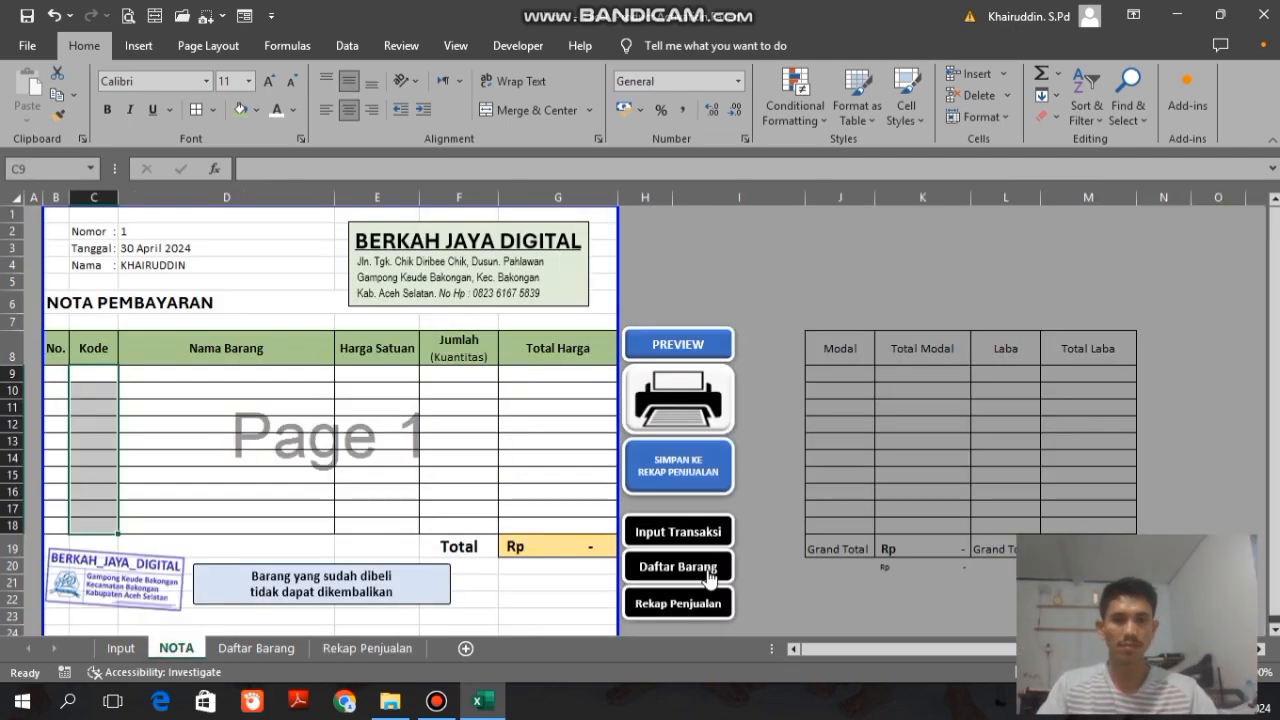
click(897, 570)
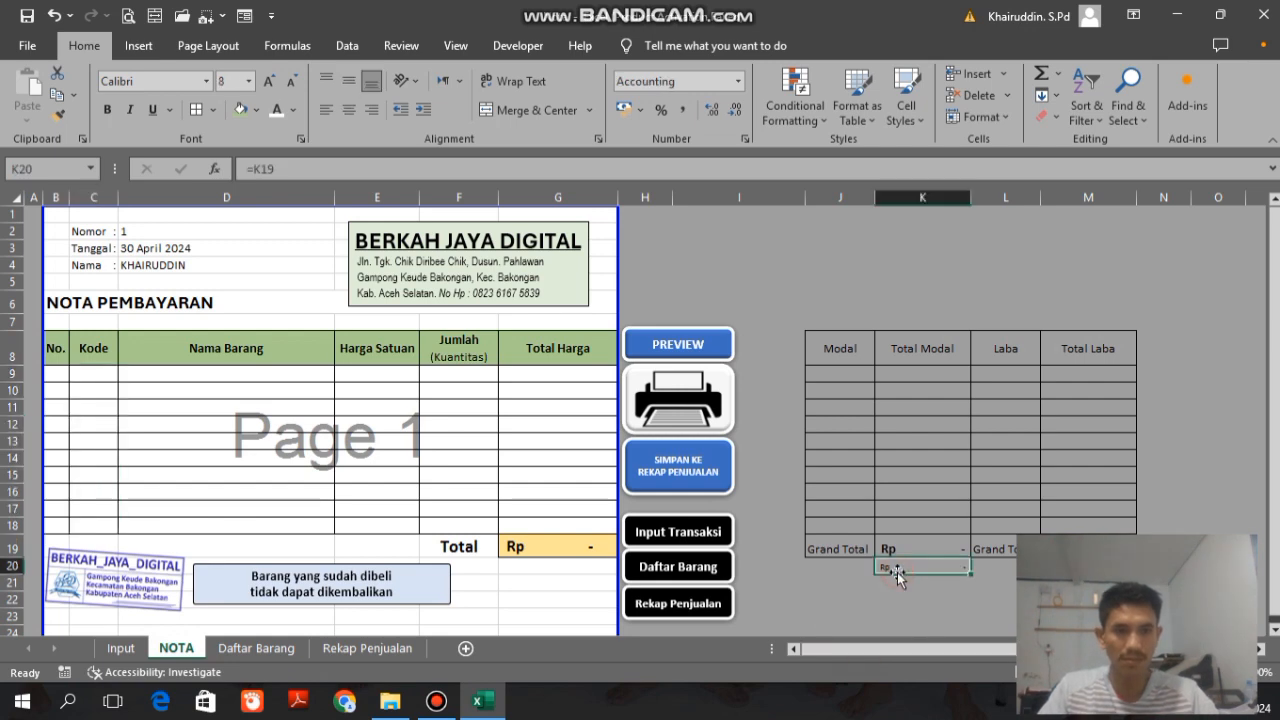
ctrl+click(1088, 566)
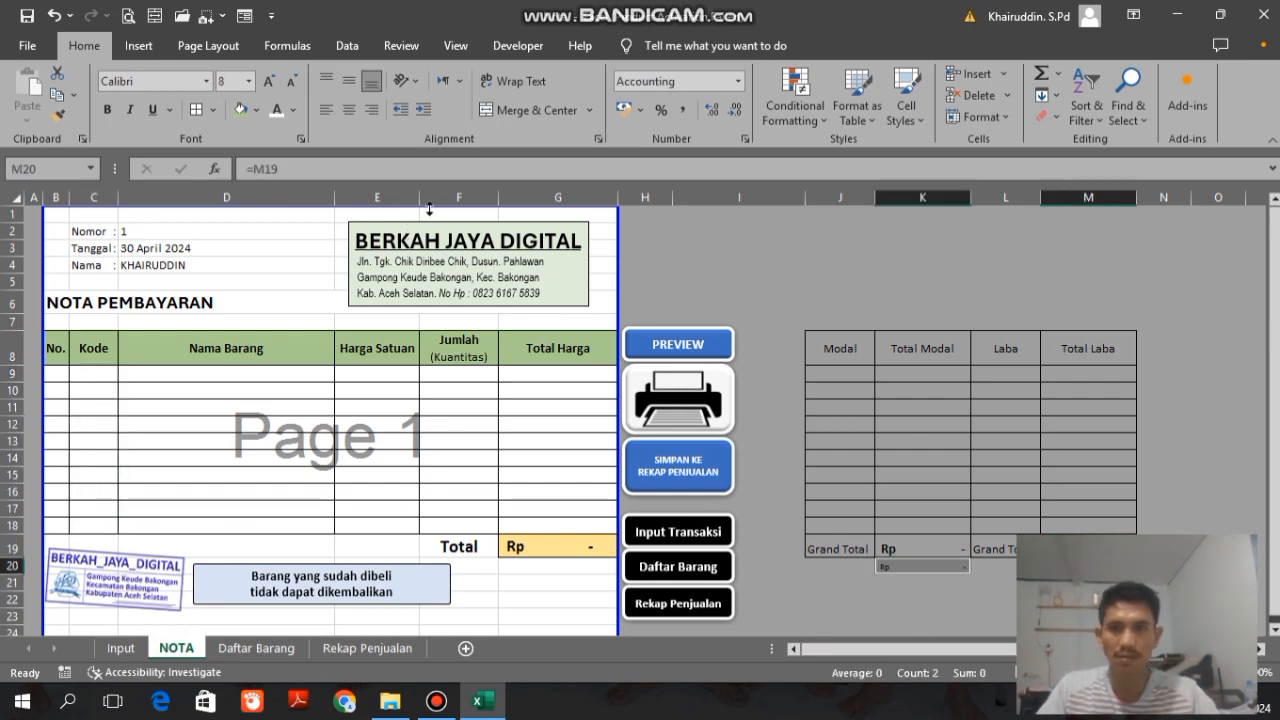
click(293, 110)
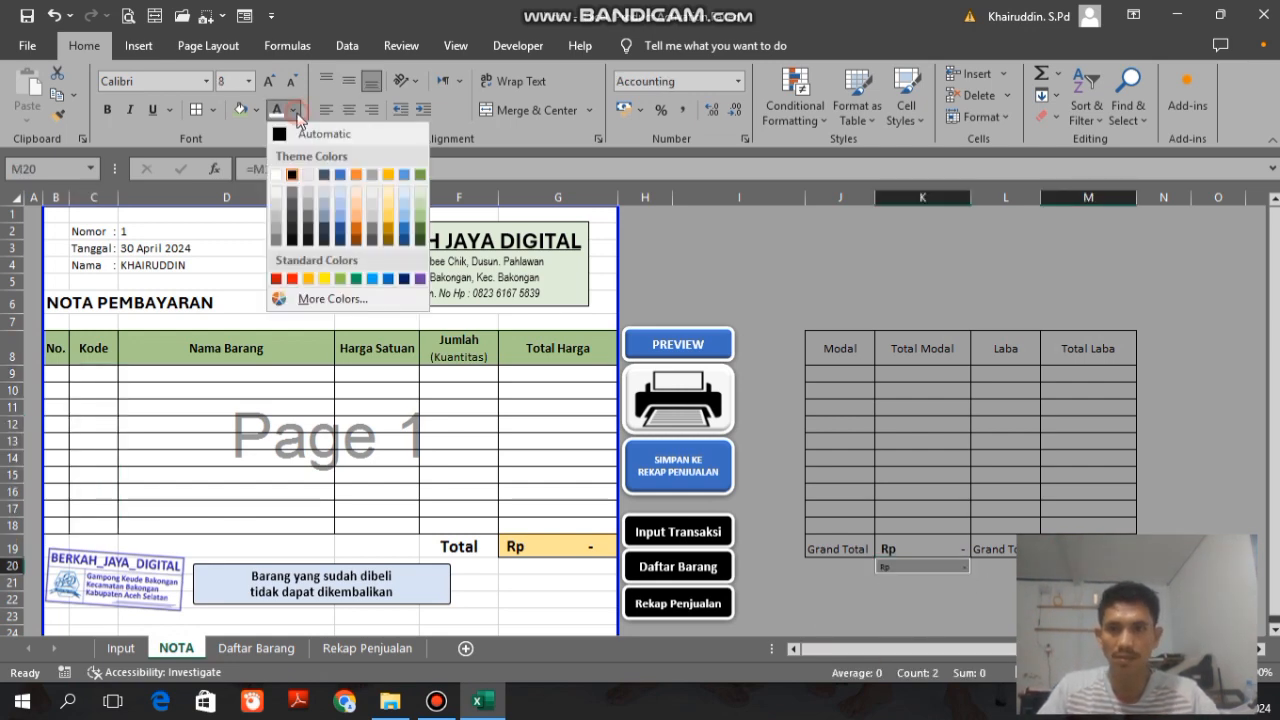
click(277, 233)
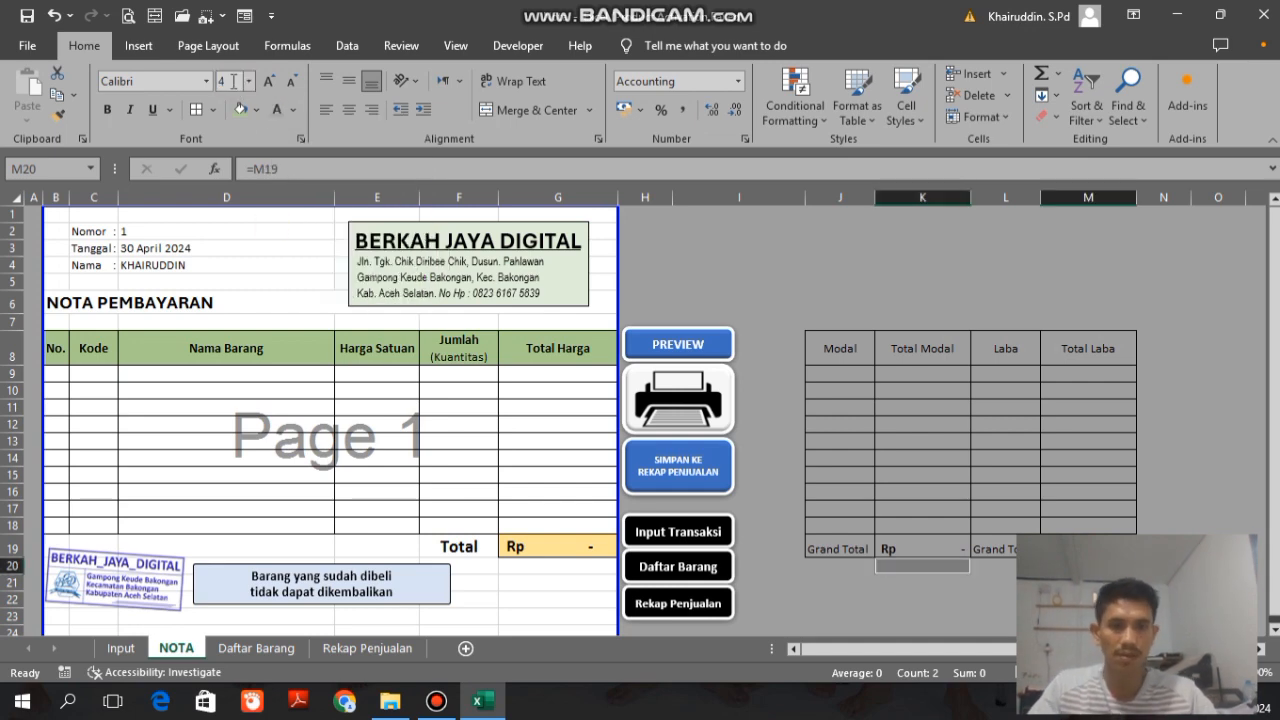
click(842, 281)
key(Down)
key(Down)
key(Down)
key(Down)
key(Down)
key(Down)
key(Down)
key(Down)
key(Down)
key(Down)
key(Down)
key(Down)
key(Down)
key(Down)
key(Down)
key(Down)
key(Down)
key(Down)
key(Down)
key(Down)
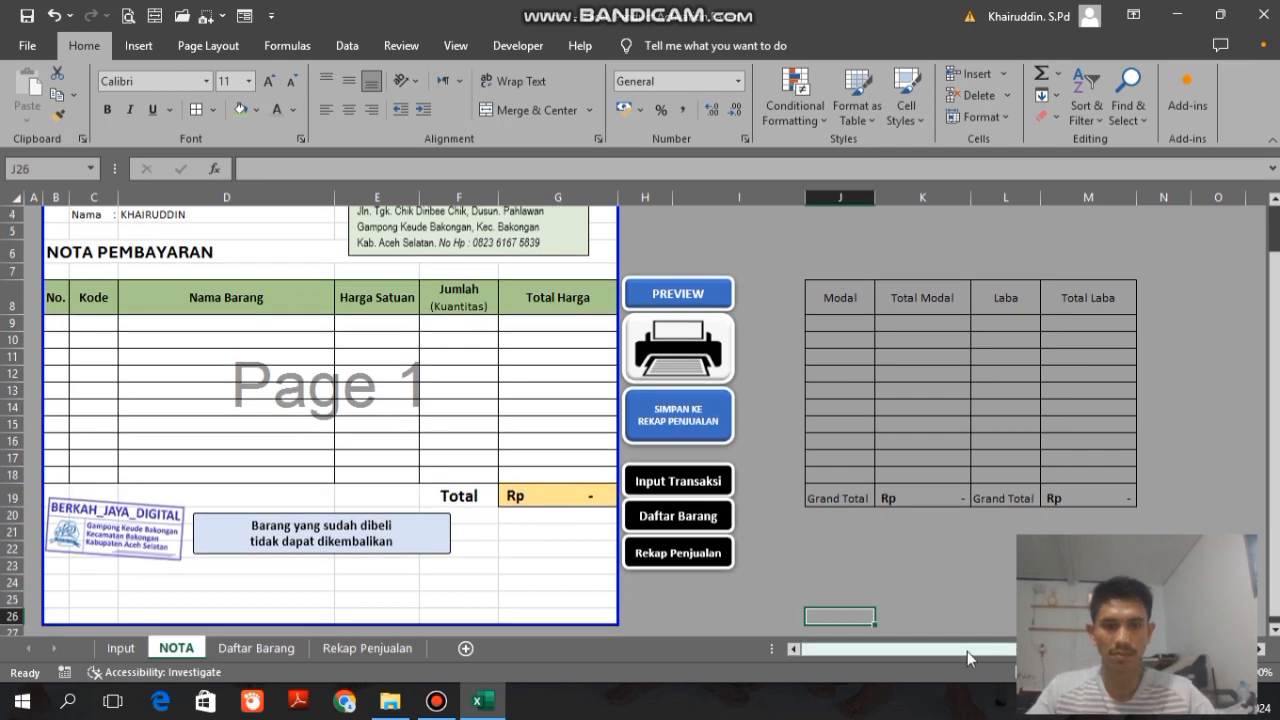
Step: Narrow the "Barang yang sudah dibeli tidak dapat dikembalikan" box and place it directly under columns B to D, moving the stamp picture below it
click(347, 549)
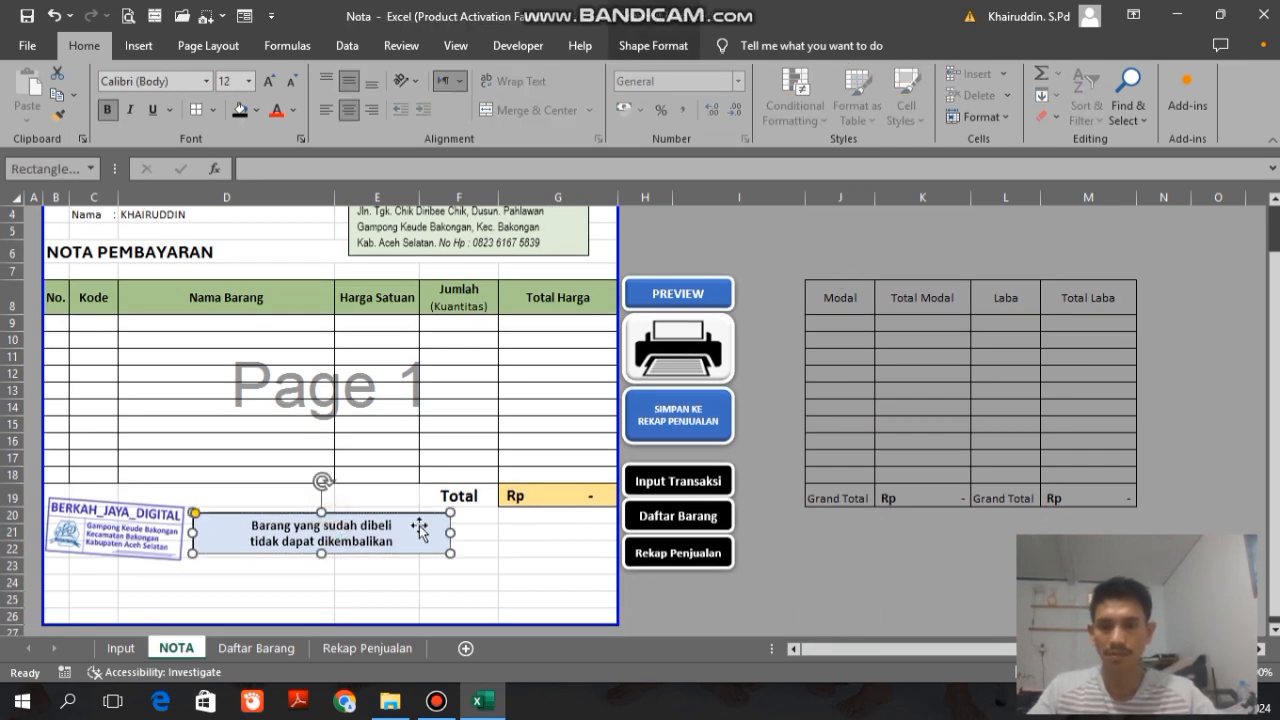
drag(450, 533, 388, 535)
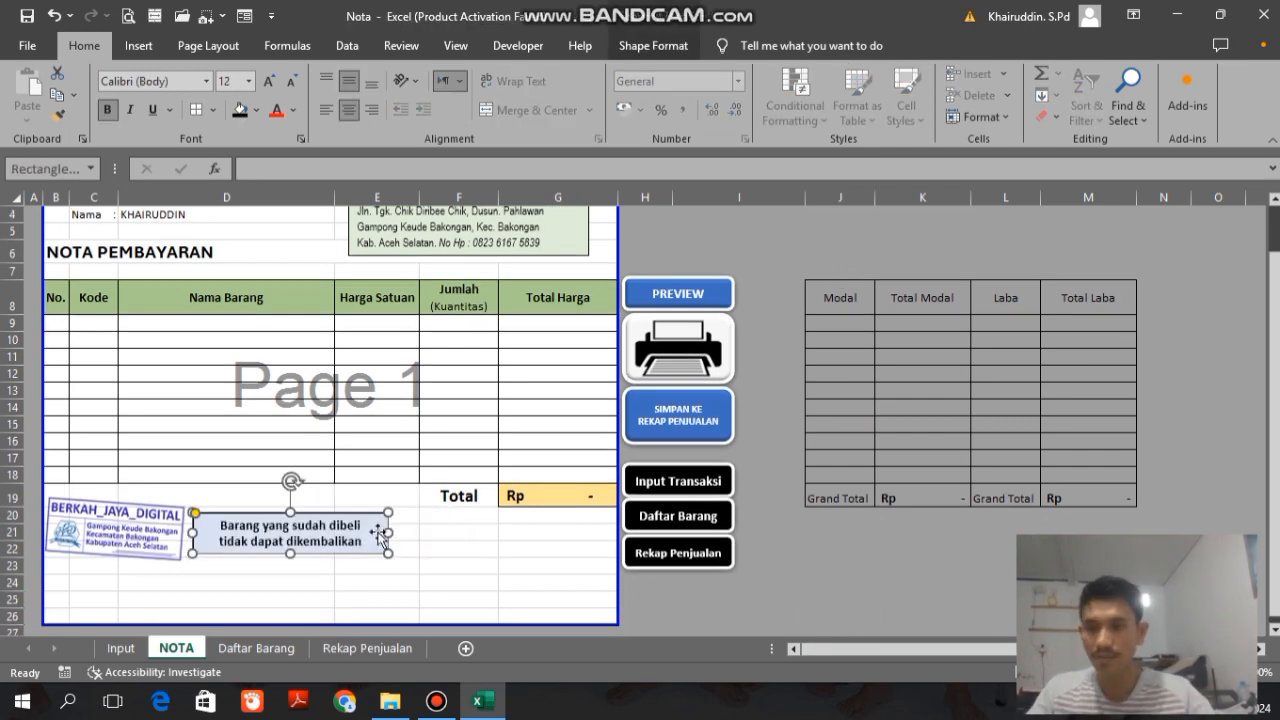
click(160, 515)
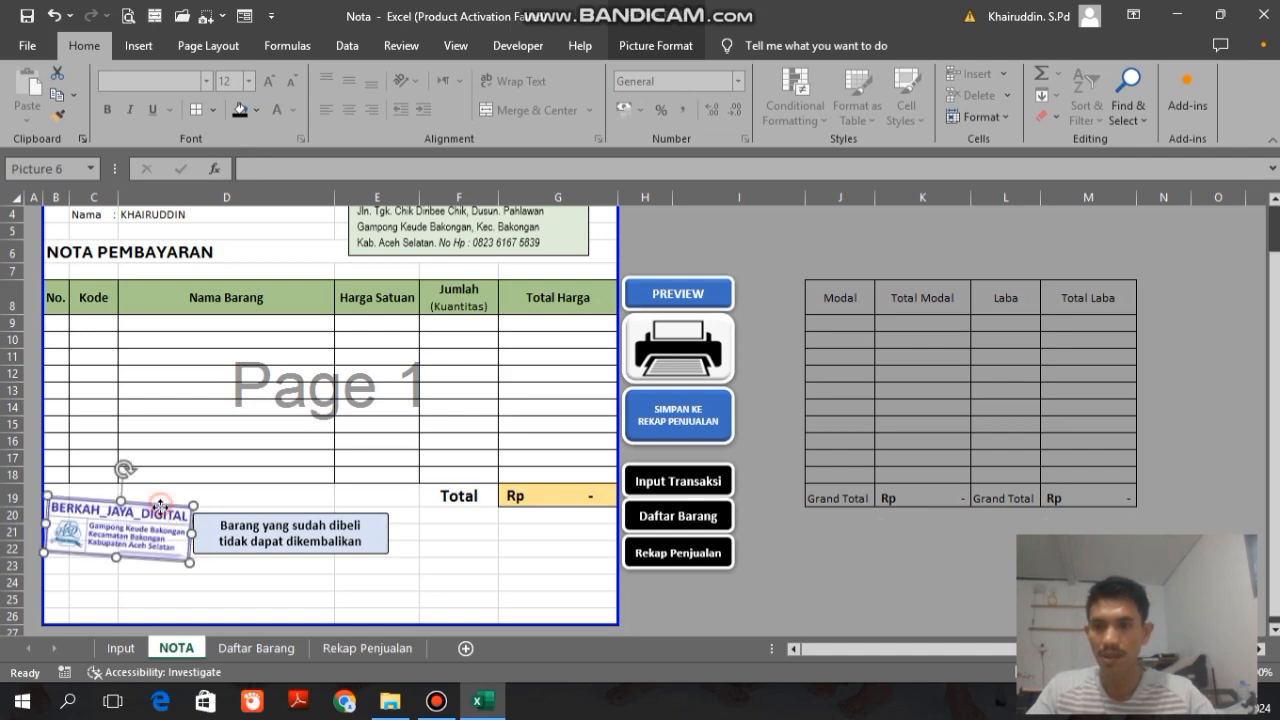
drag(160, 507, 162, 553)
click(235, 524)
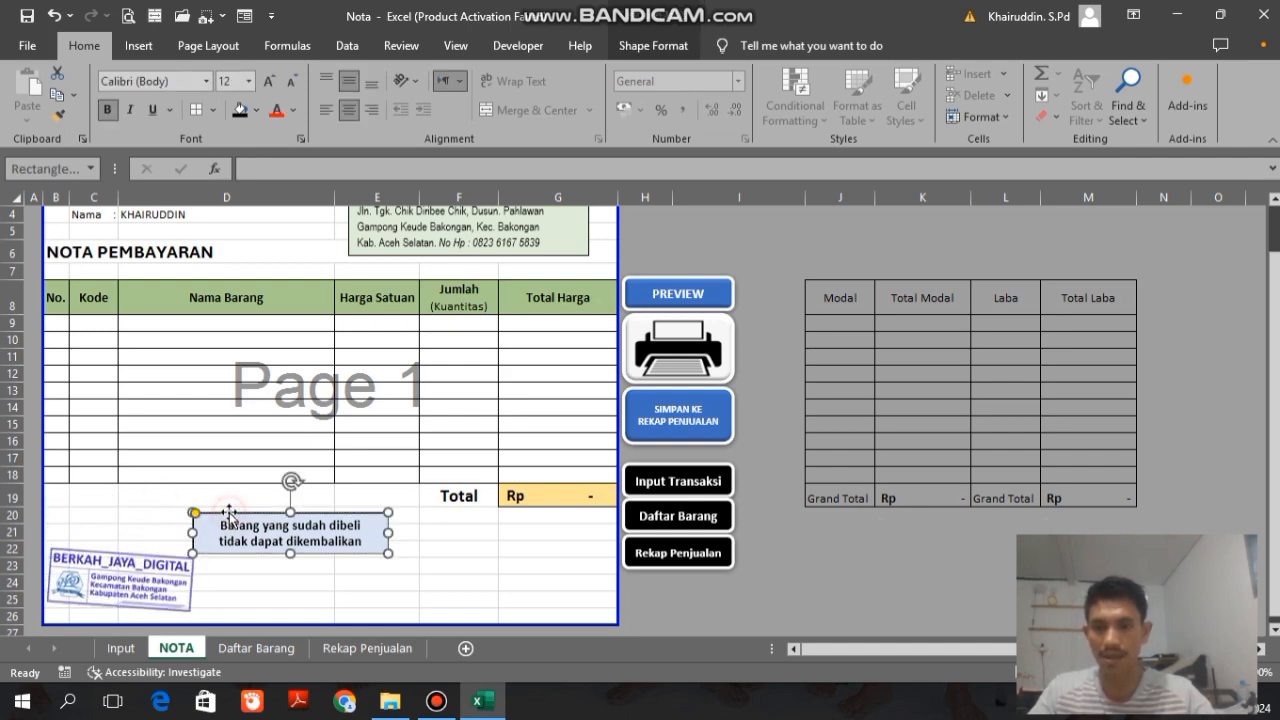
drag(228, 511, 90, 505)
drag(246, 525, 228, 526)
Step: Cut and re-paste the stamp picture, place it just under the notice box, and nudge both objects slightly down
drag(182, 563, 188, 548)
key(ctrl+x)
key(ctrl+v)
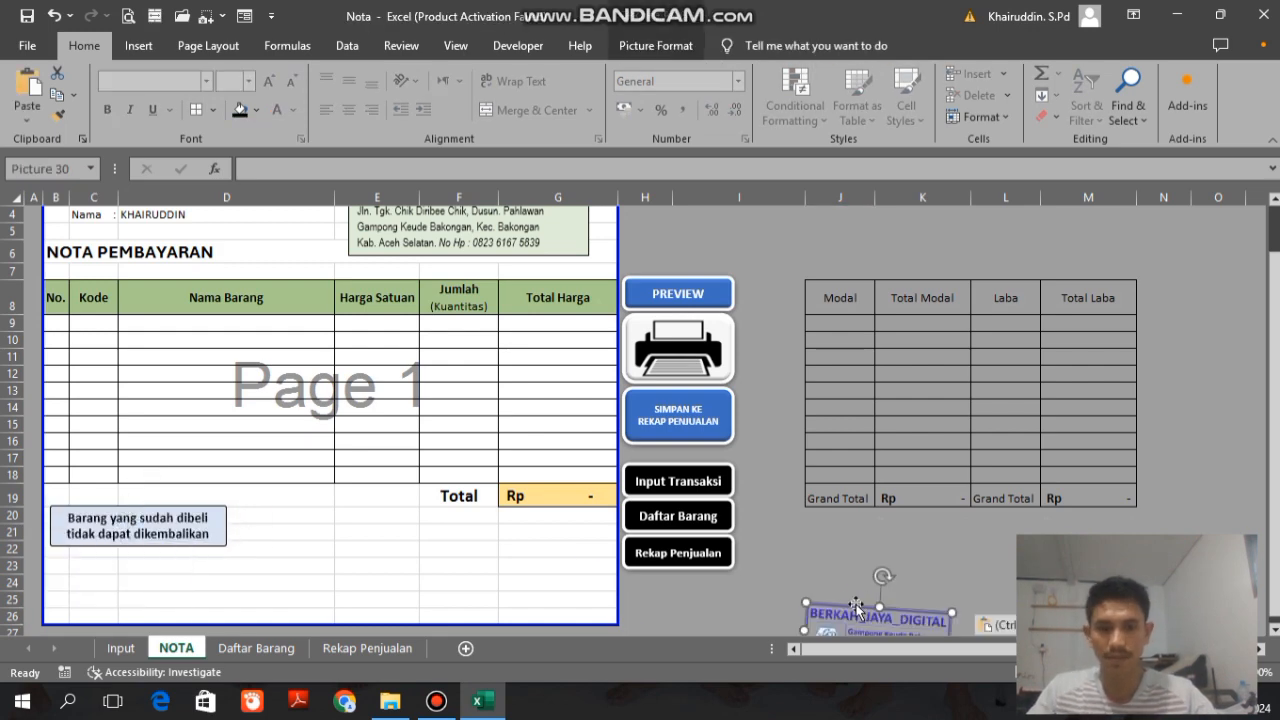
drag(878, 618, 120, 572)
ctrl+click(111, 520)
key(Down)
key(Down)
key(Down)
key(Down)
key(Down)
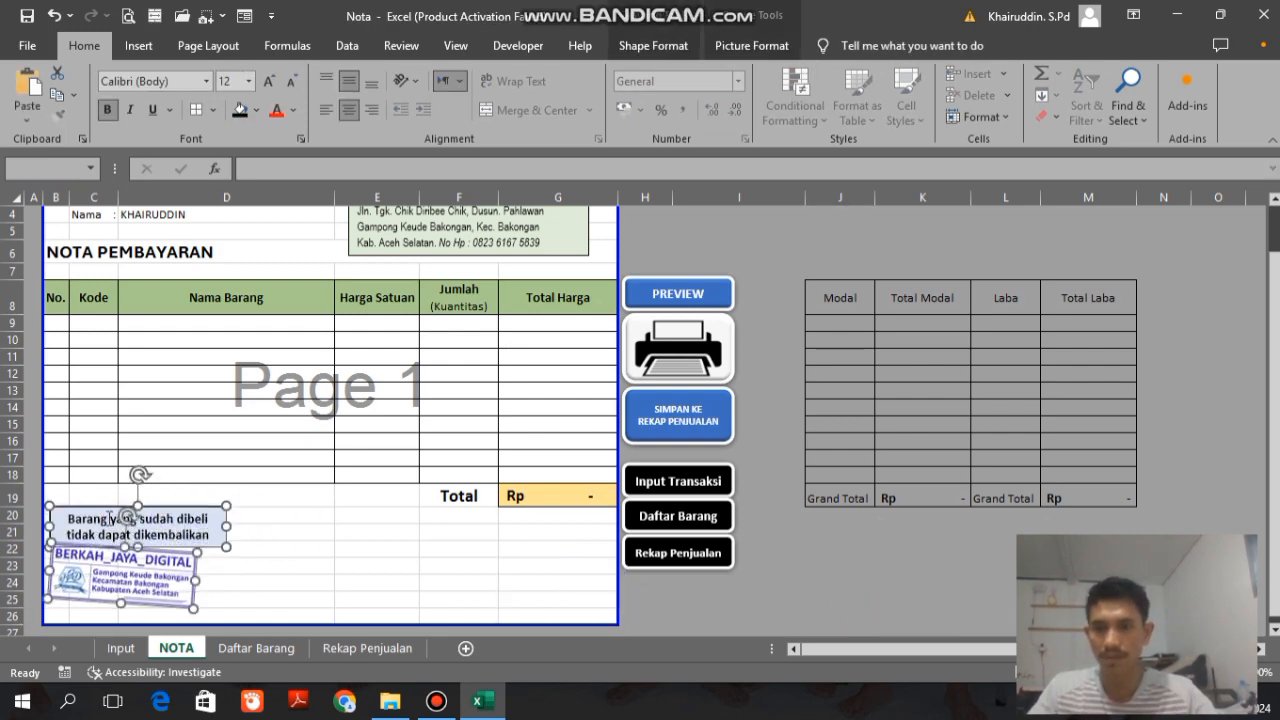
click(437, 494)
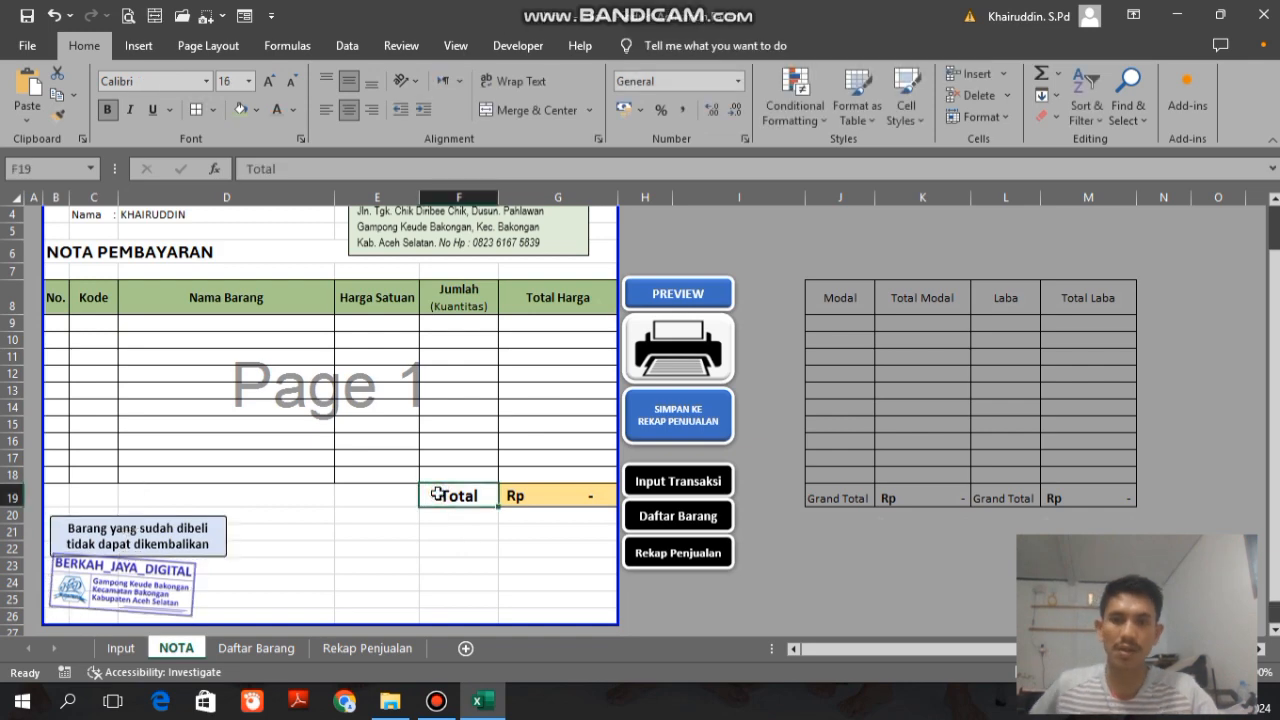
Step: Copy the Total label from F19 to D19, align it right, and clear F19
key(Right)
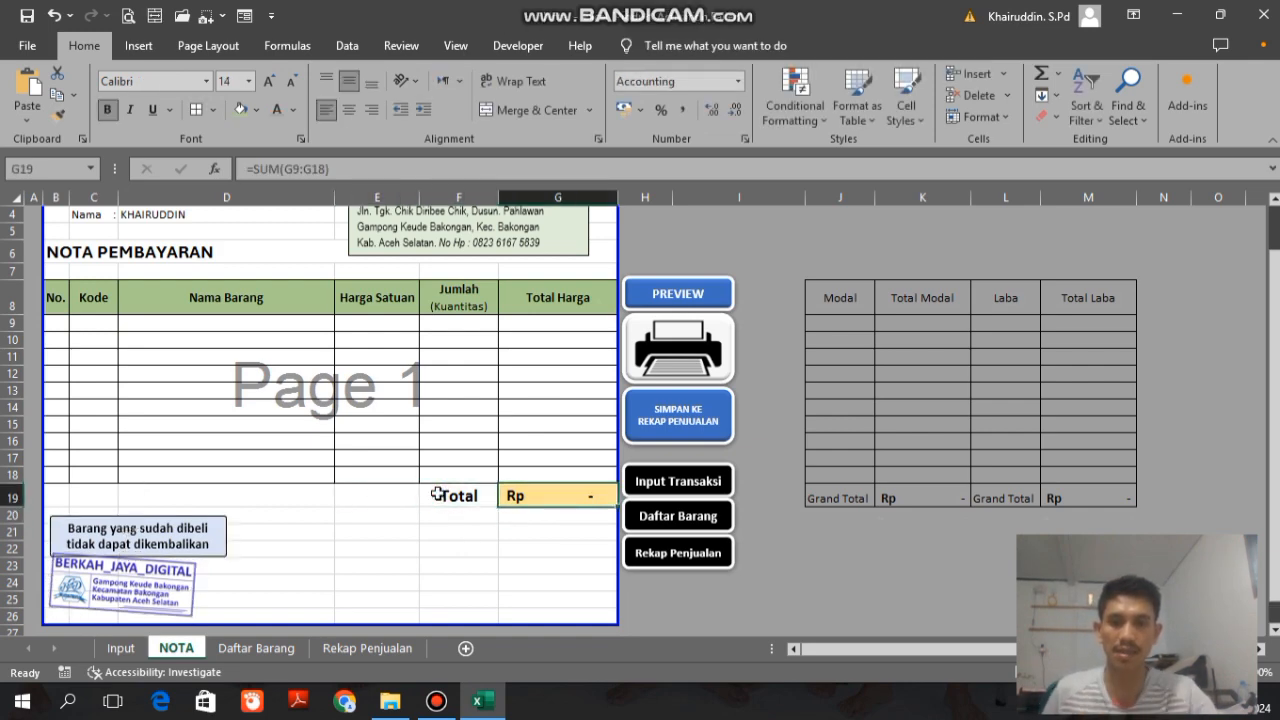
click(437, 494)
key(Left)
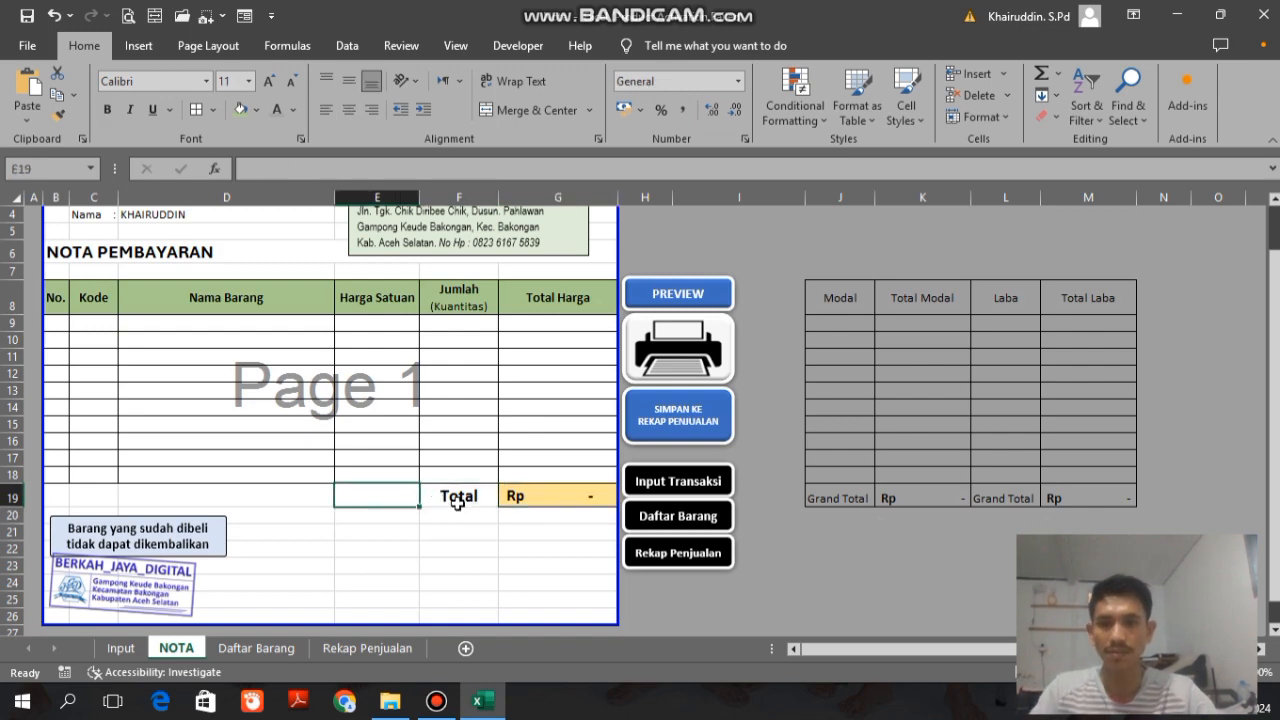
click(459, 497)
drag(459, 497, 302, 489)
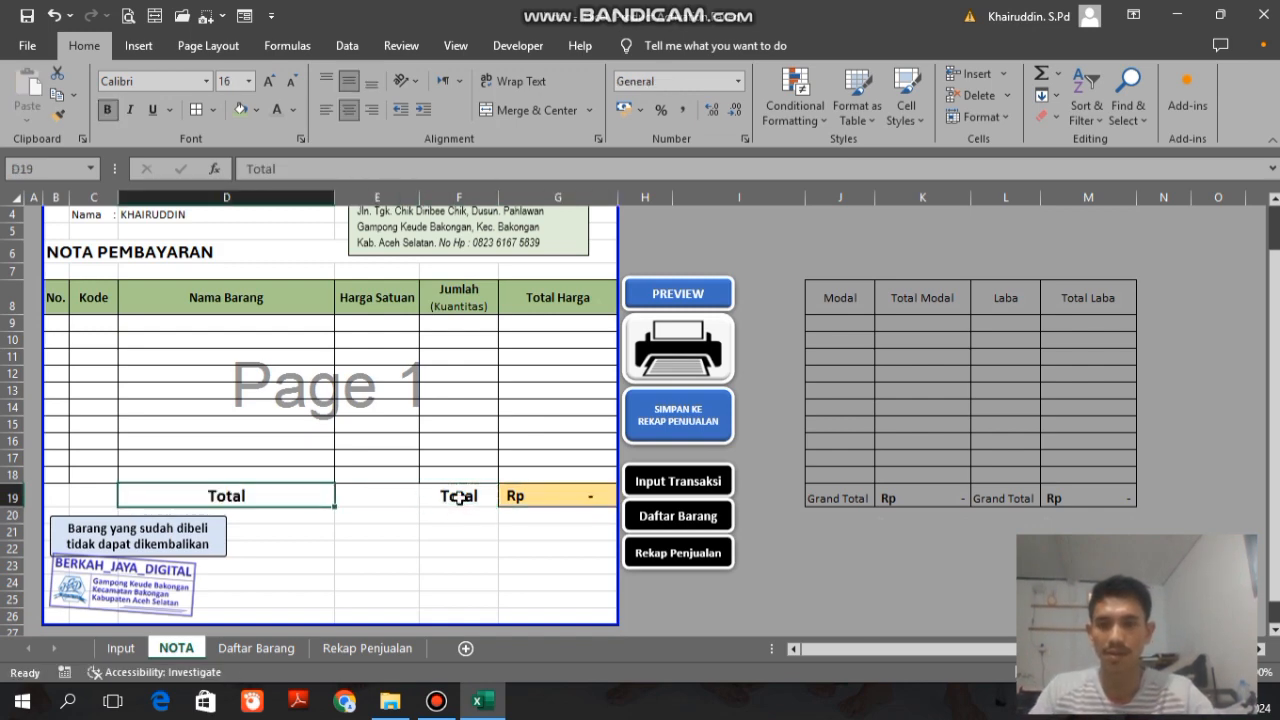
click(371, 110)
click(559, 498)
click(432, 493)
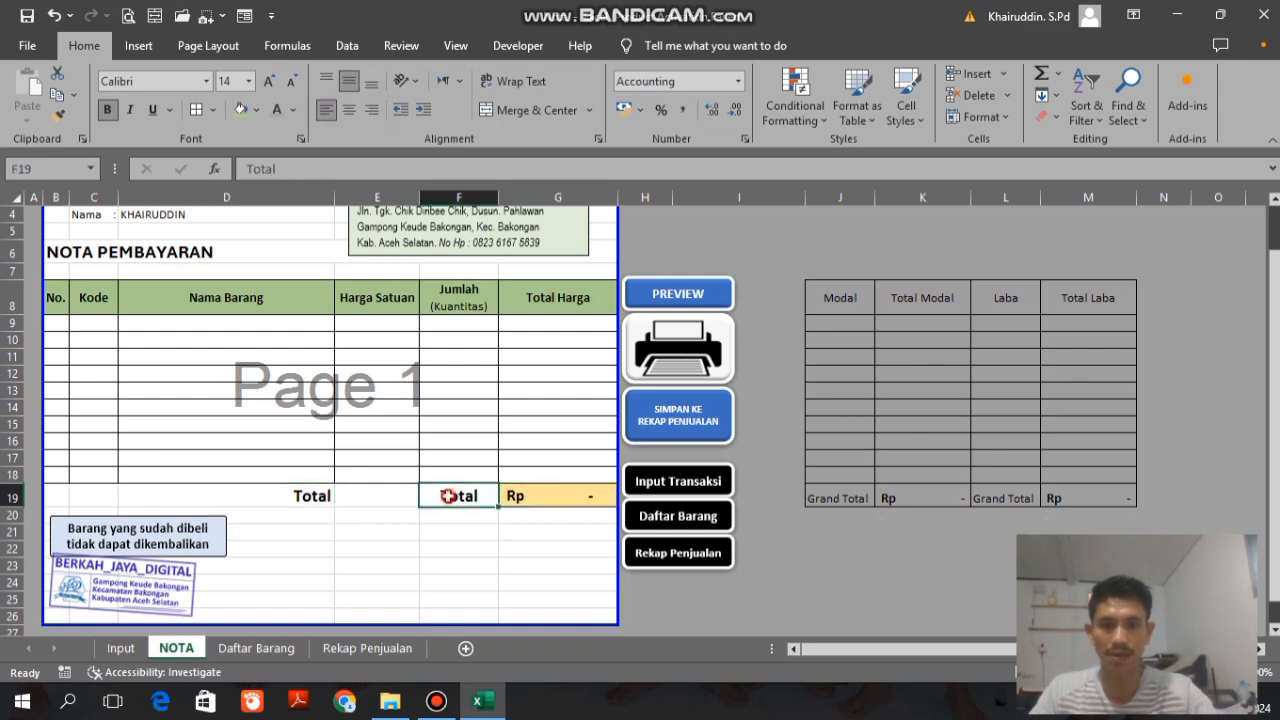
key(Delete)
Step: Merge and center E19:G19 so the grand total spans three columns
click(373, 481)
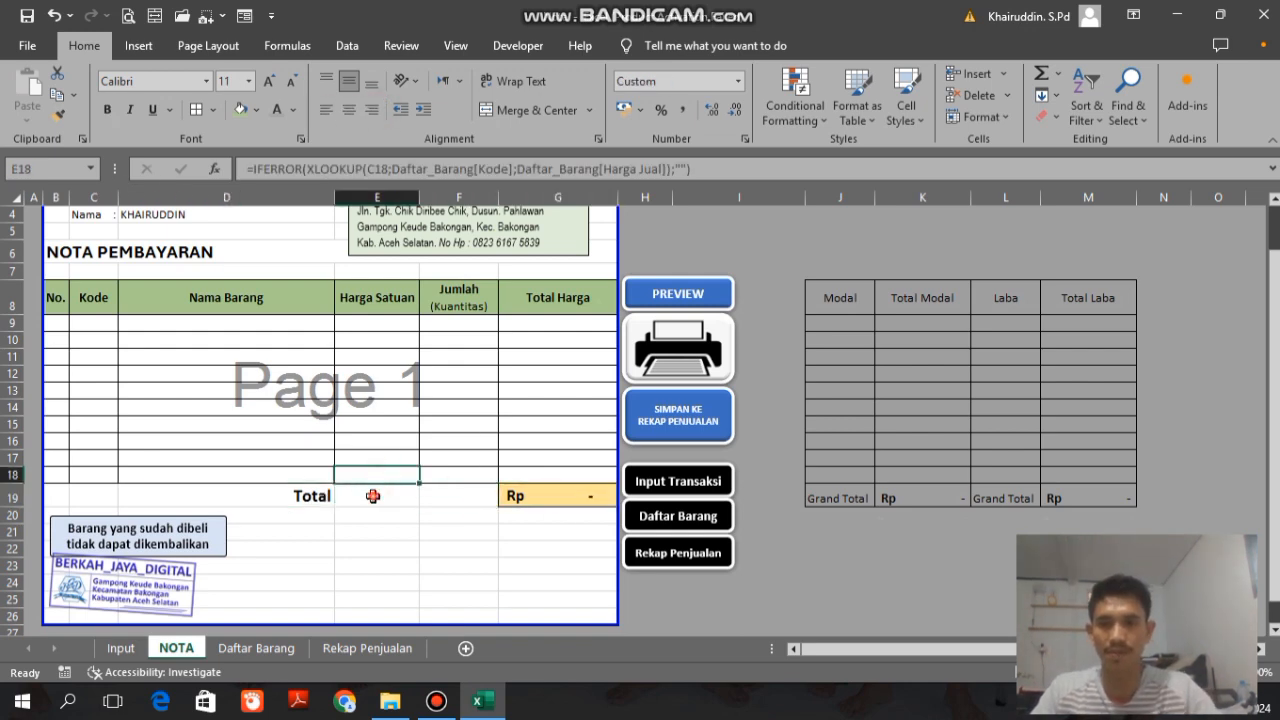
drag(364, 496, 542, 497)
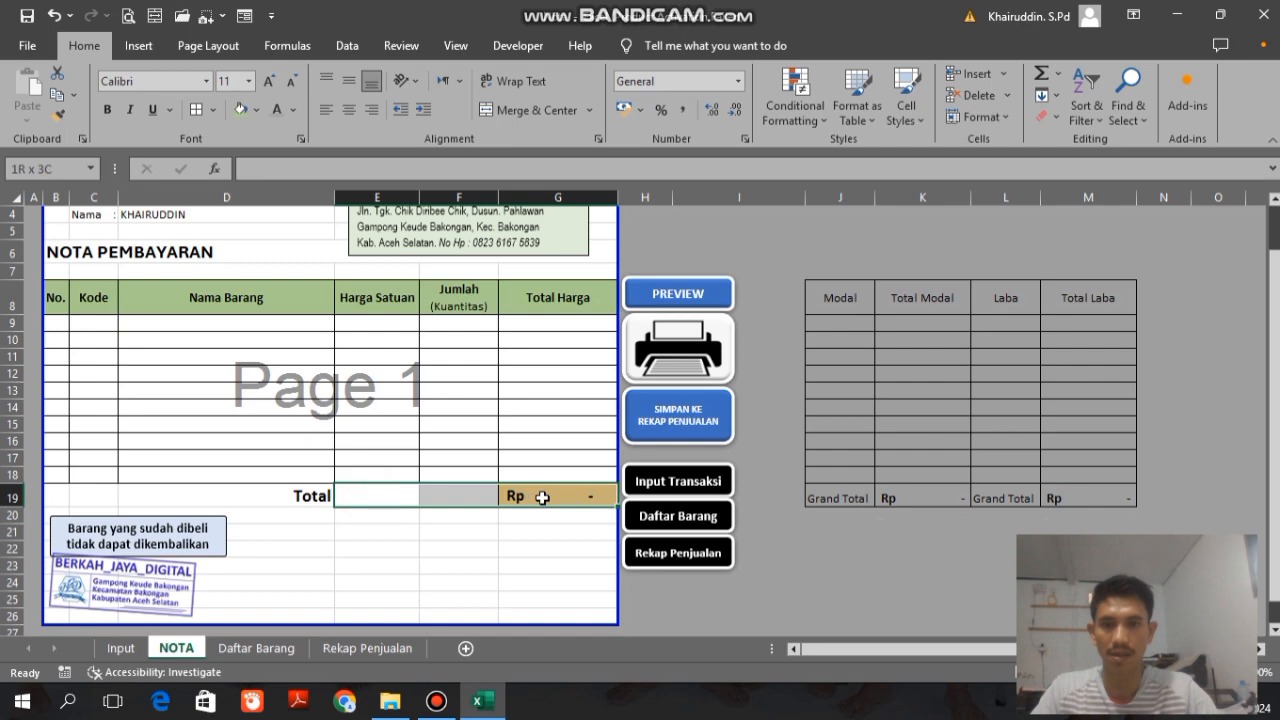
click(482, 111)
Step: Merge and center the empty cells E20:G20 below the total
click(457, 512)
key(Left)
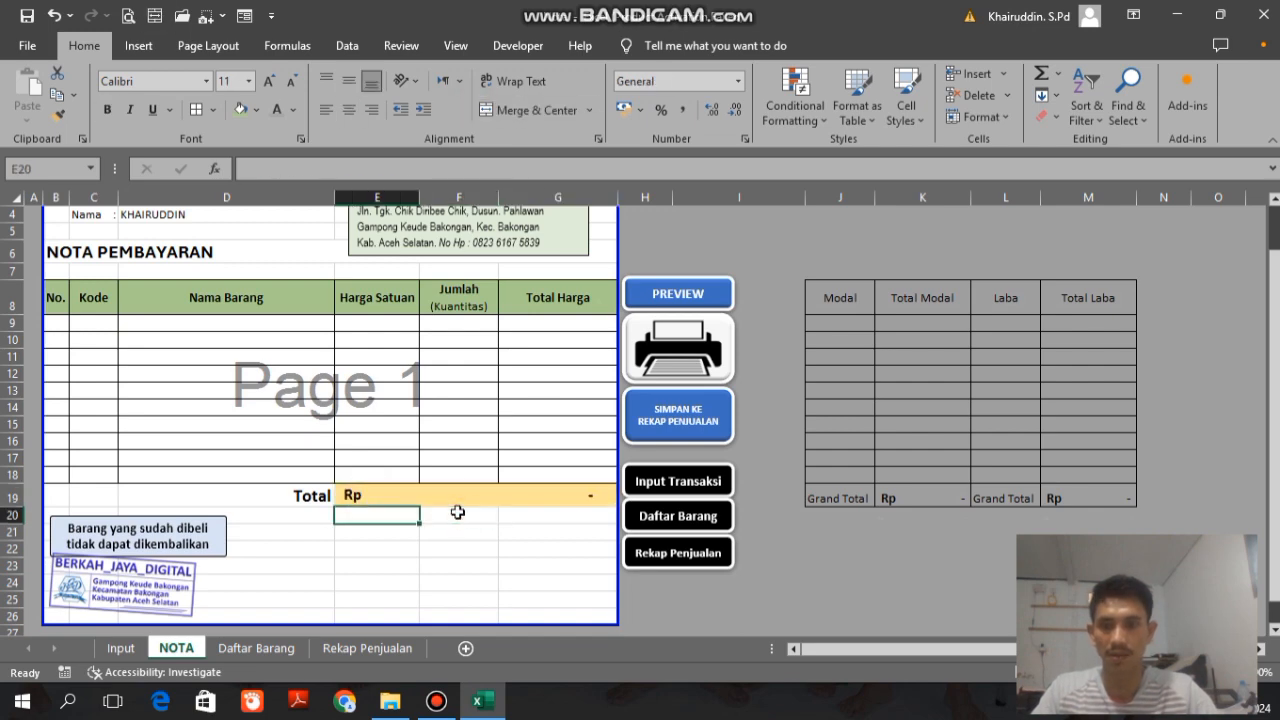
key(Down)
key(Up)
key(Right)
key(Right)
key(Left)
key(Left)
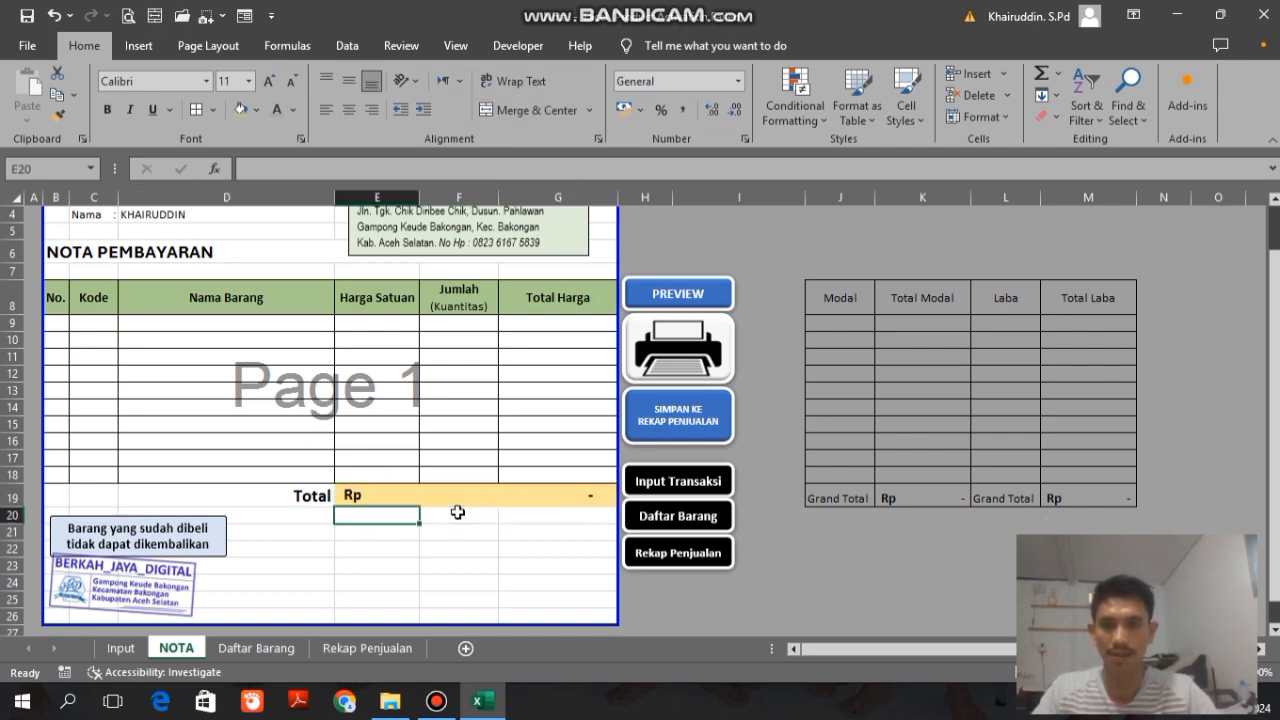
drag(397, 520, 571, 517)
click(500, 112)
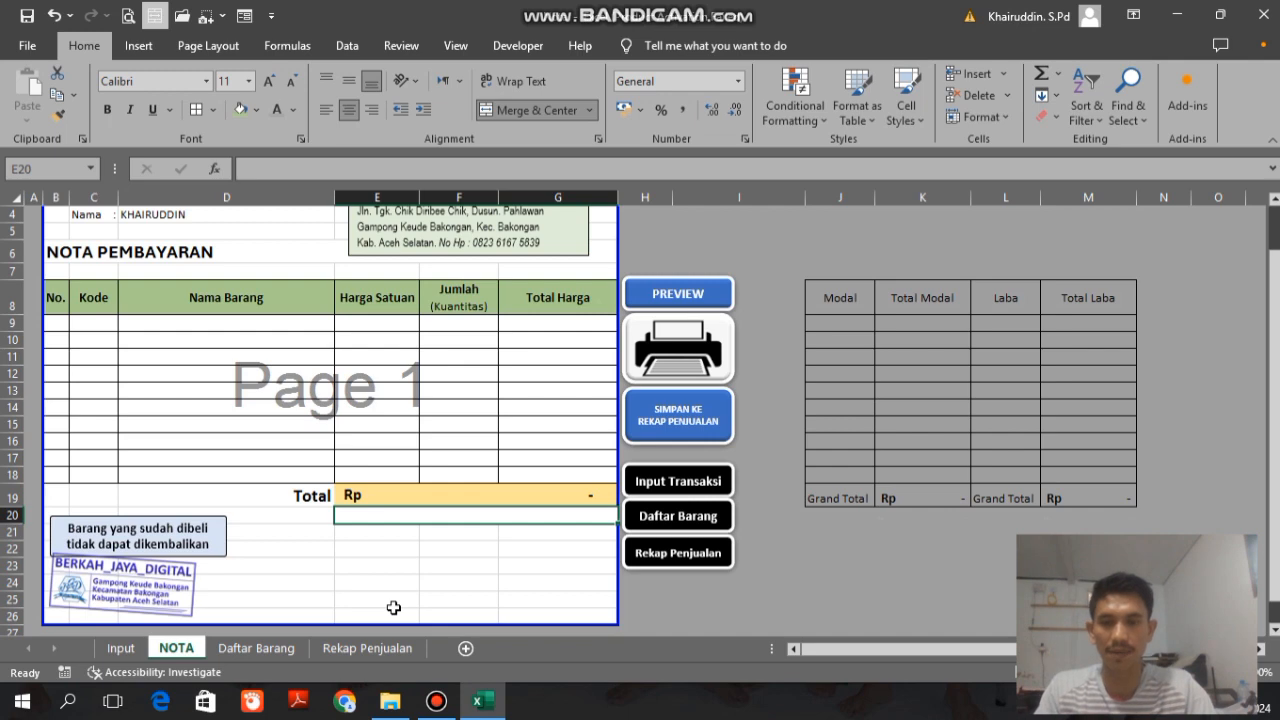
Step: Enter the formula =Terbilang(E19) in the merged cell E20 to spell out the total in words
text(=)
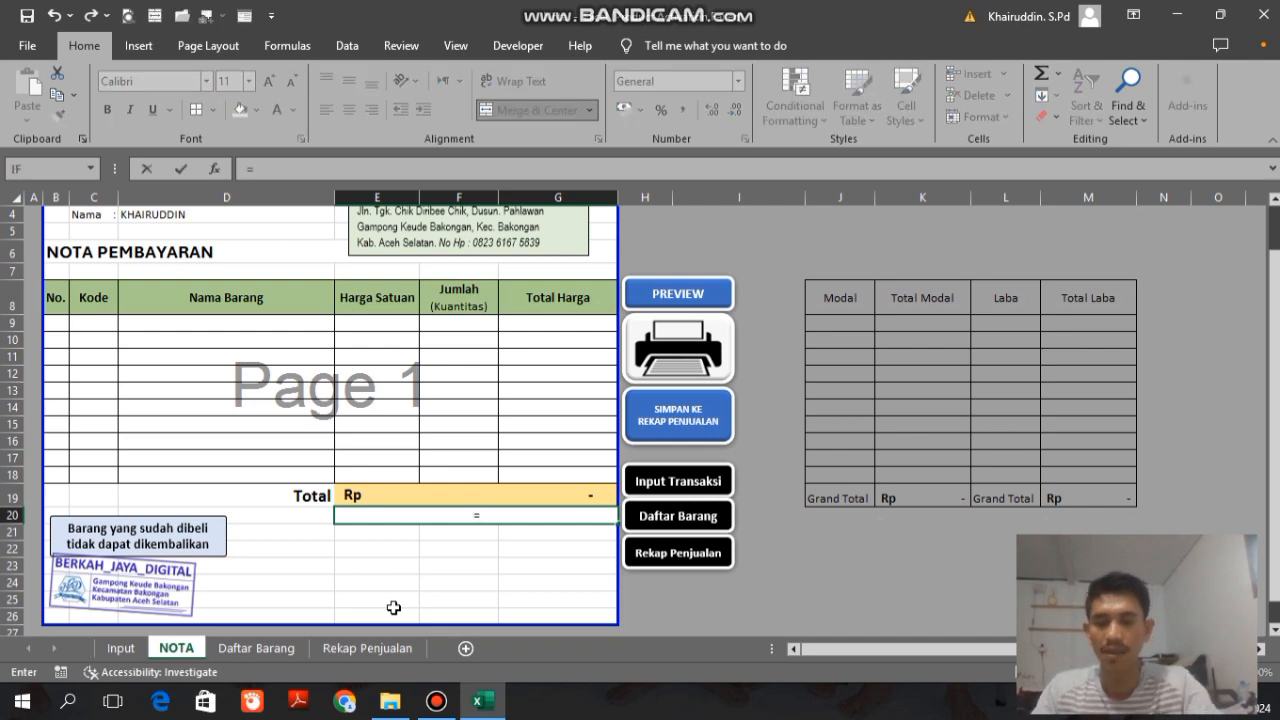
text(ter)
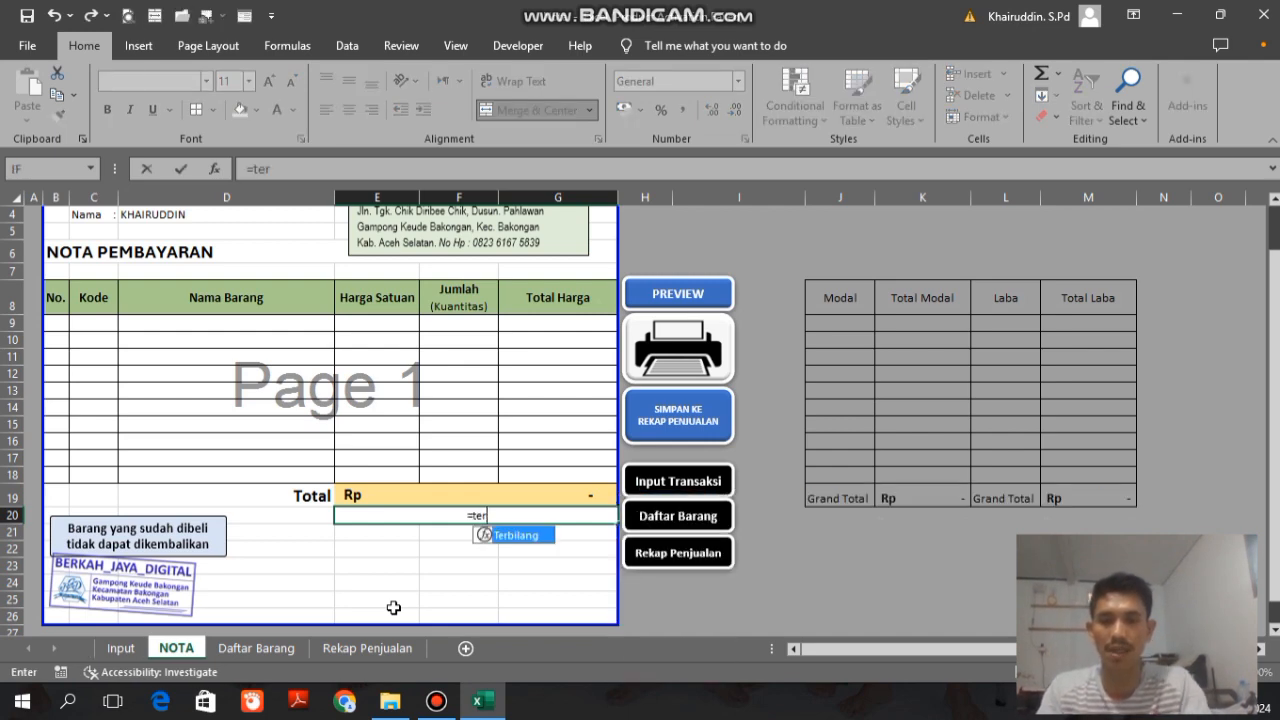
key(Tab)
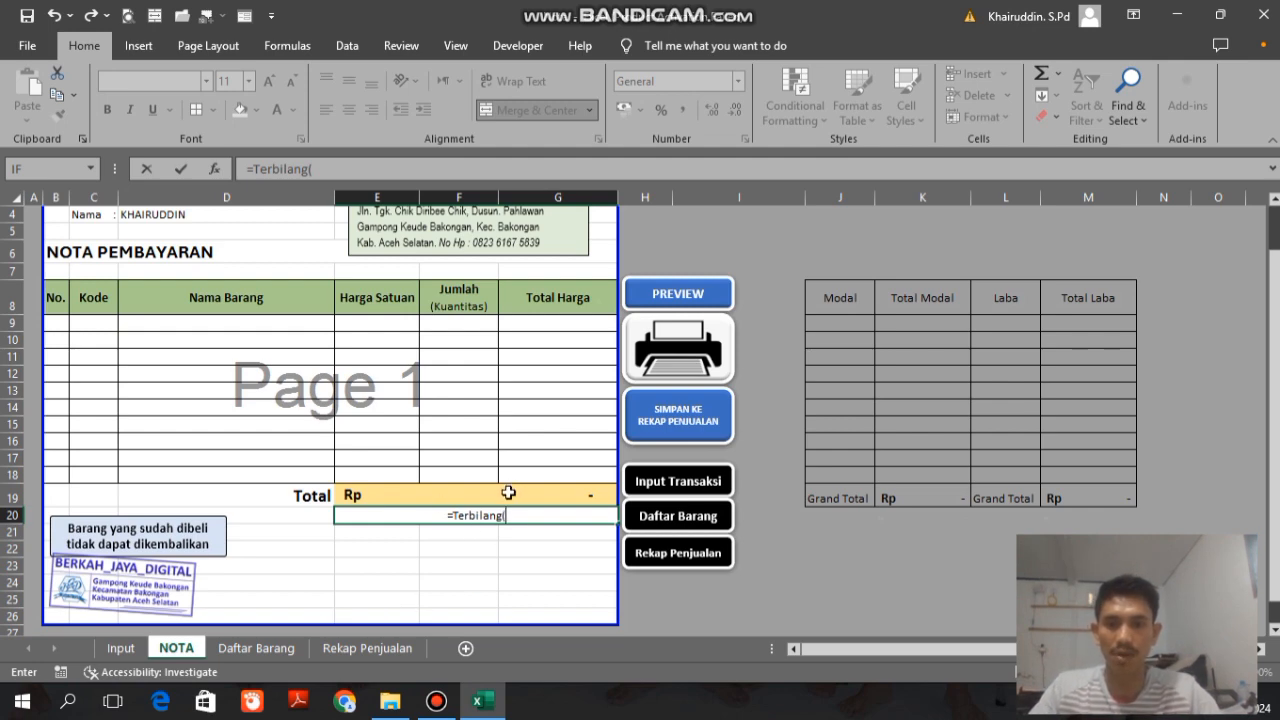
click(440, 488)
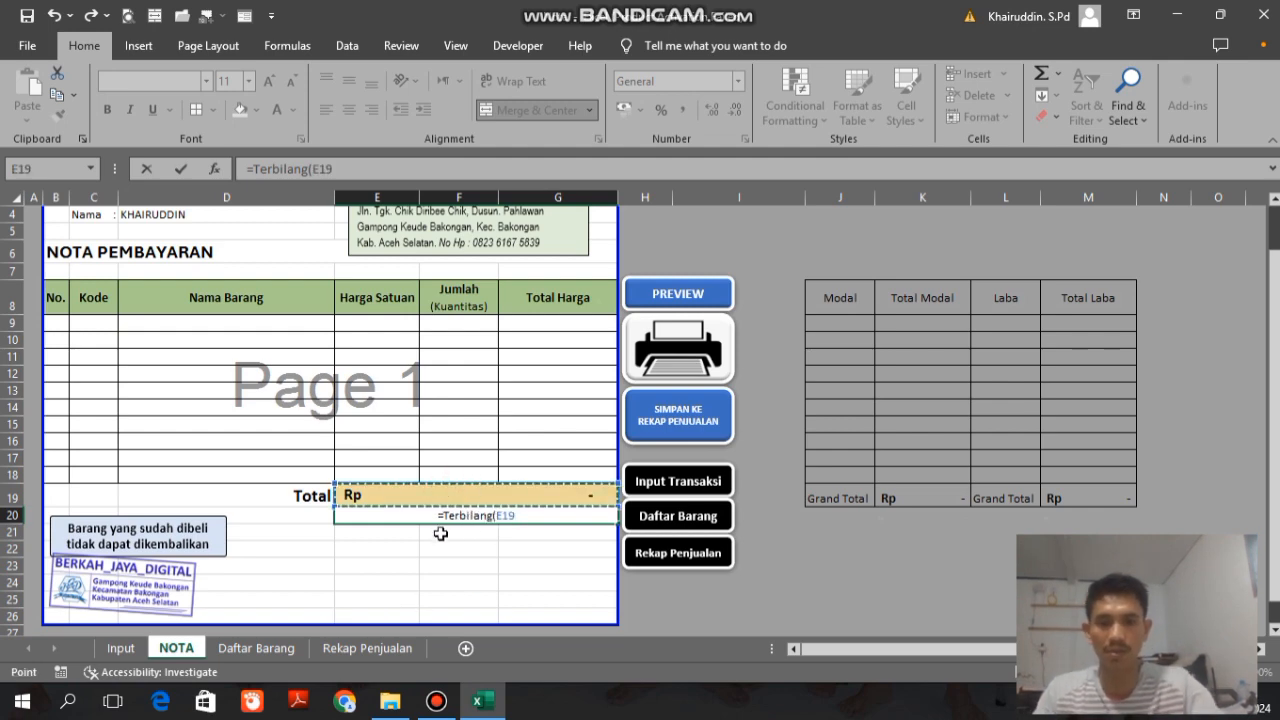
text())
key(Return)
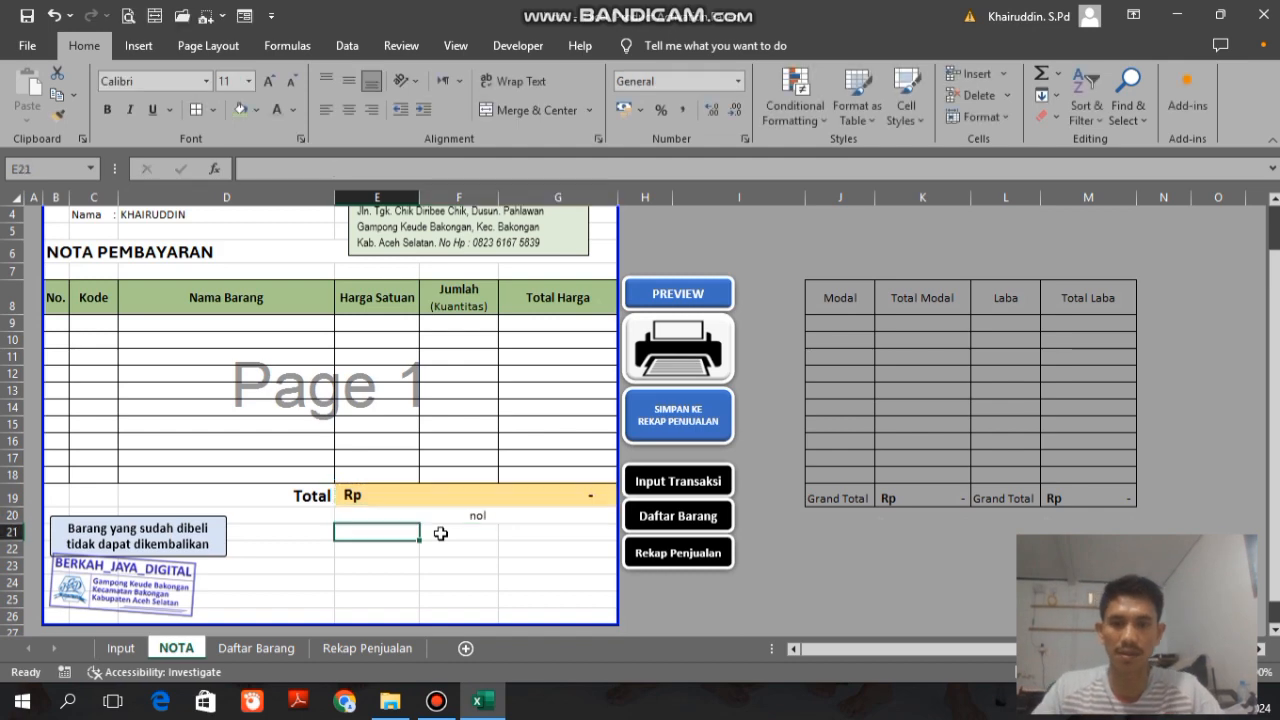
Step: Submit a test transaction with Kode BJD004 and Kuantitas 10 from the Input sheet, and check its total and wording on NOTA
click(251, 648)
click(121, 648)
click(428, 437)
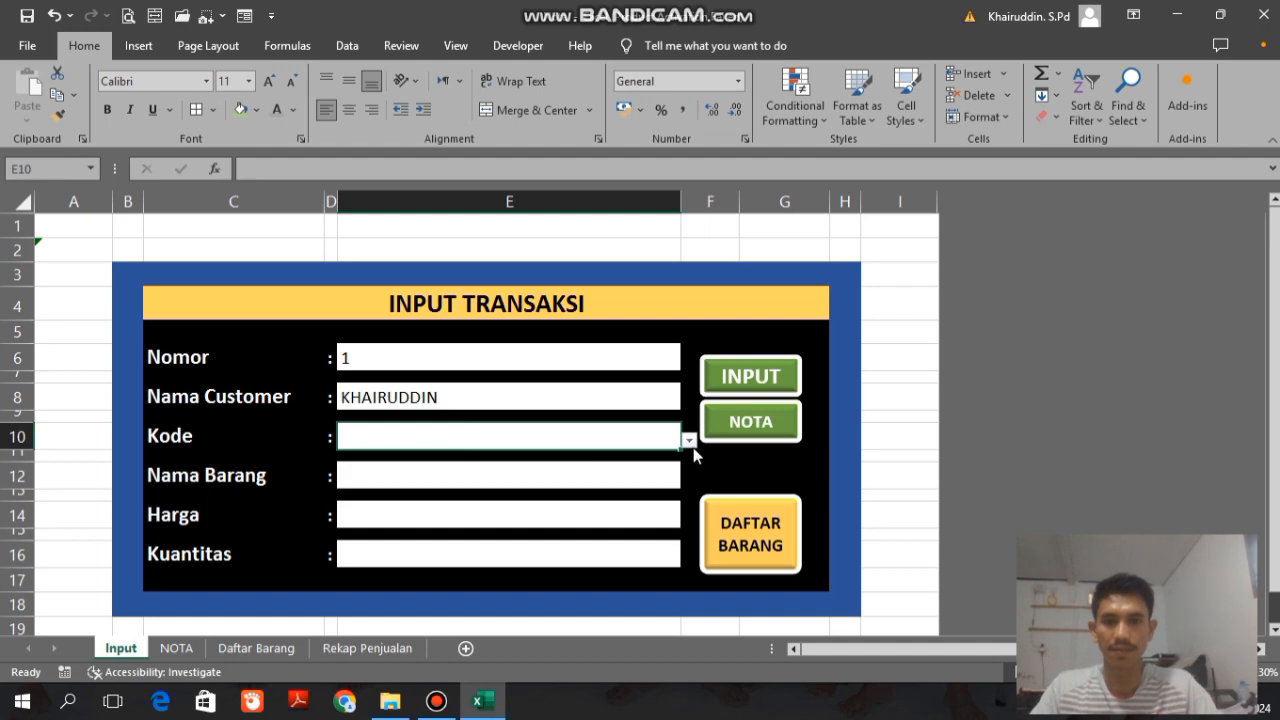
click(689, 440)
click(388, 506)
click(466, 562)
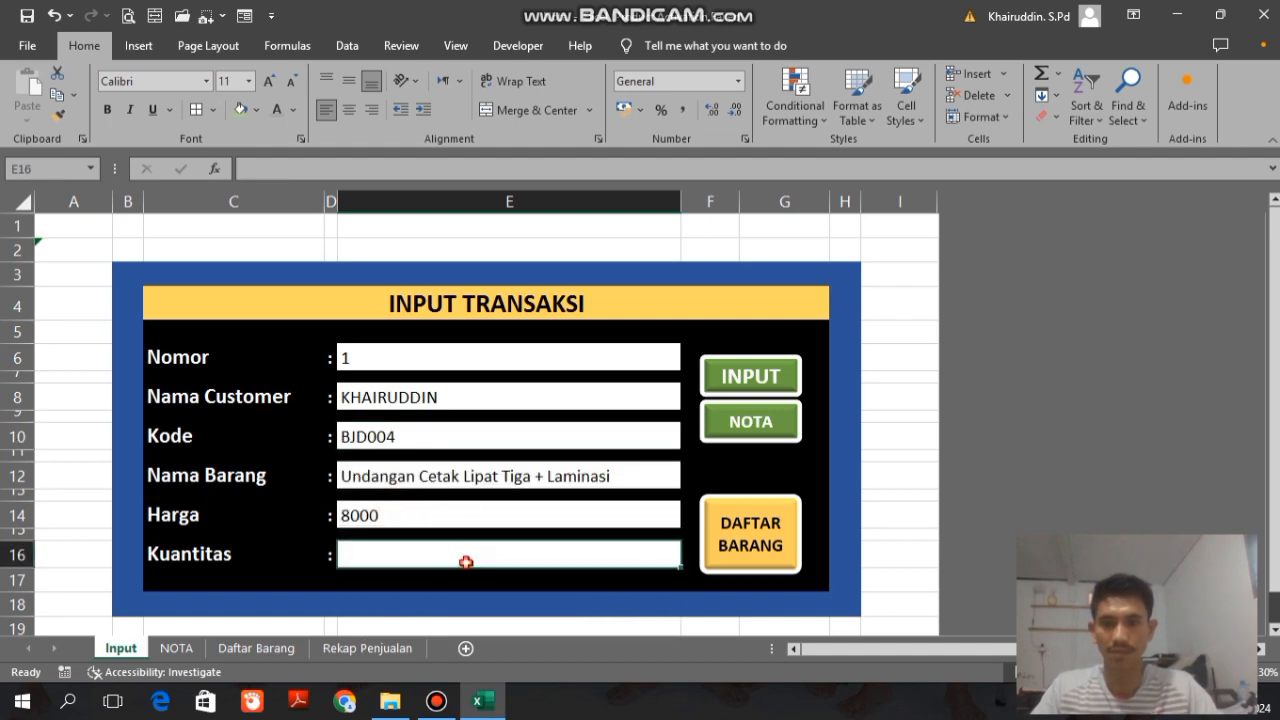
text(10)
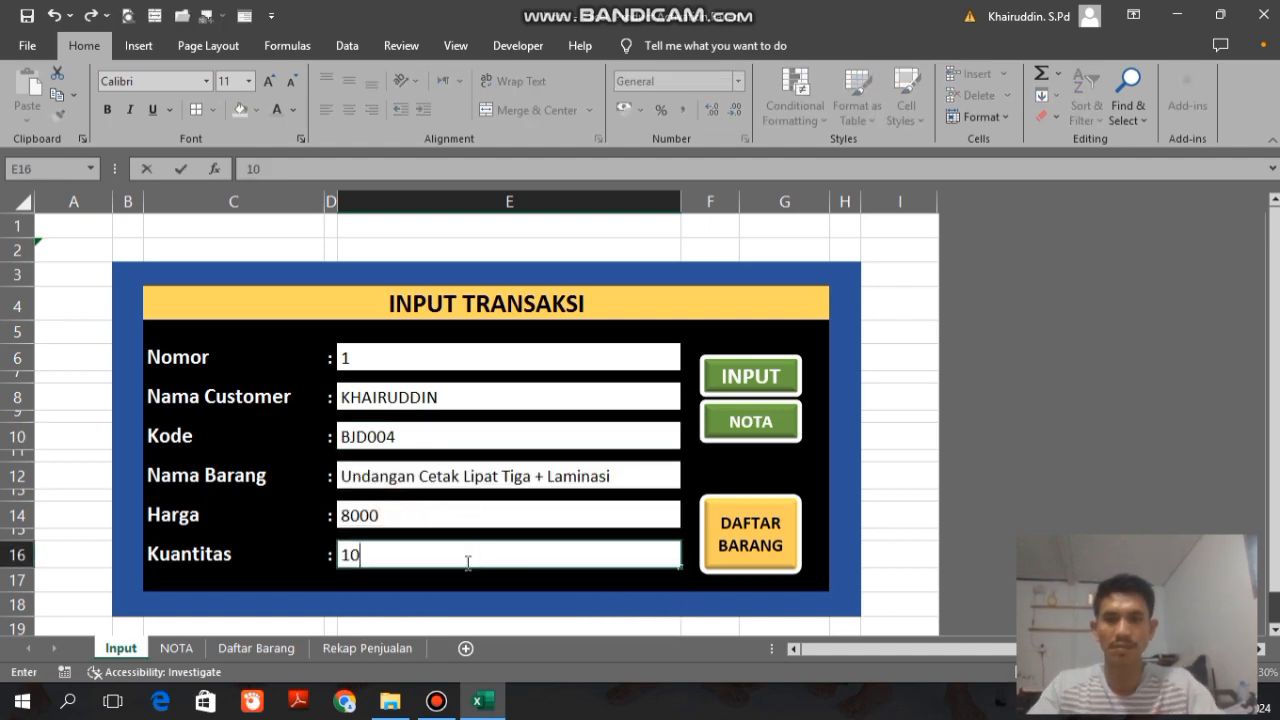
click(737, 362)
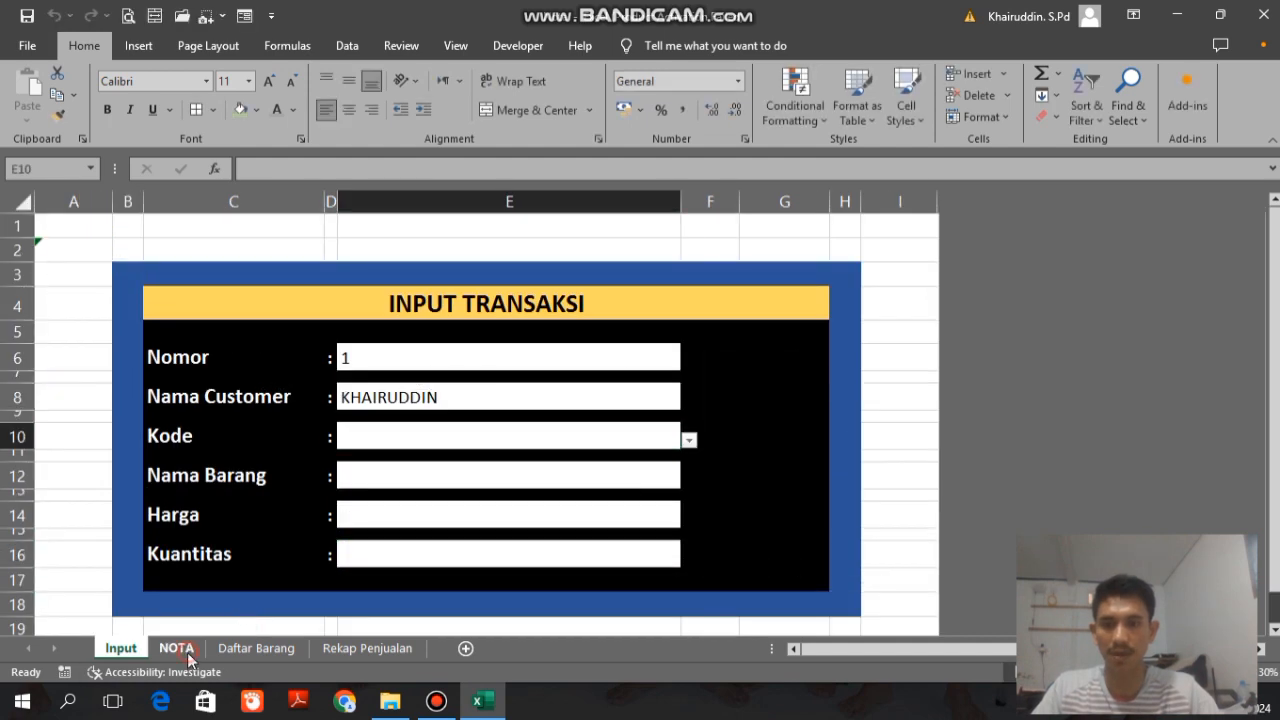
click(187, 650)
click(490, 498)
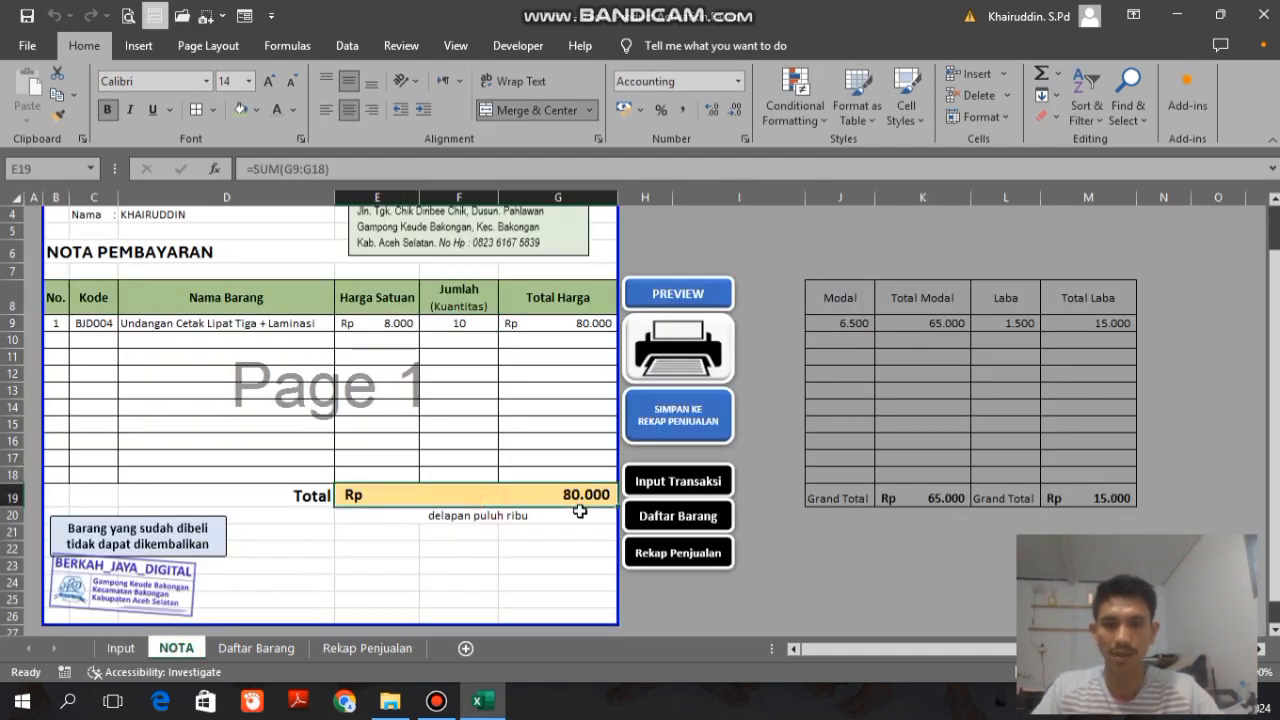
key(Down)
Step: Append &" Rupiah" to the Terbilang formula in E20 so the spelled-out total ends with the currency name
key(Down)
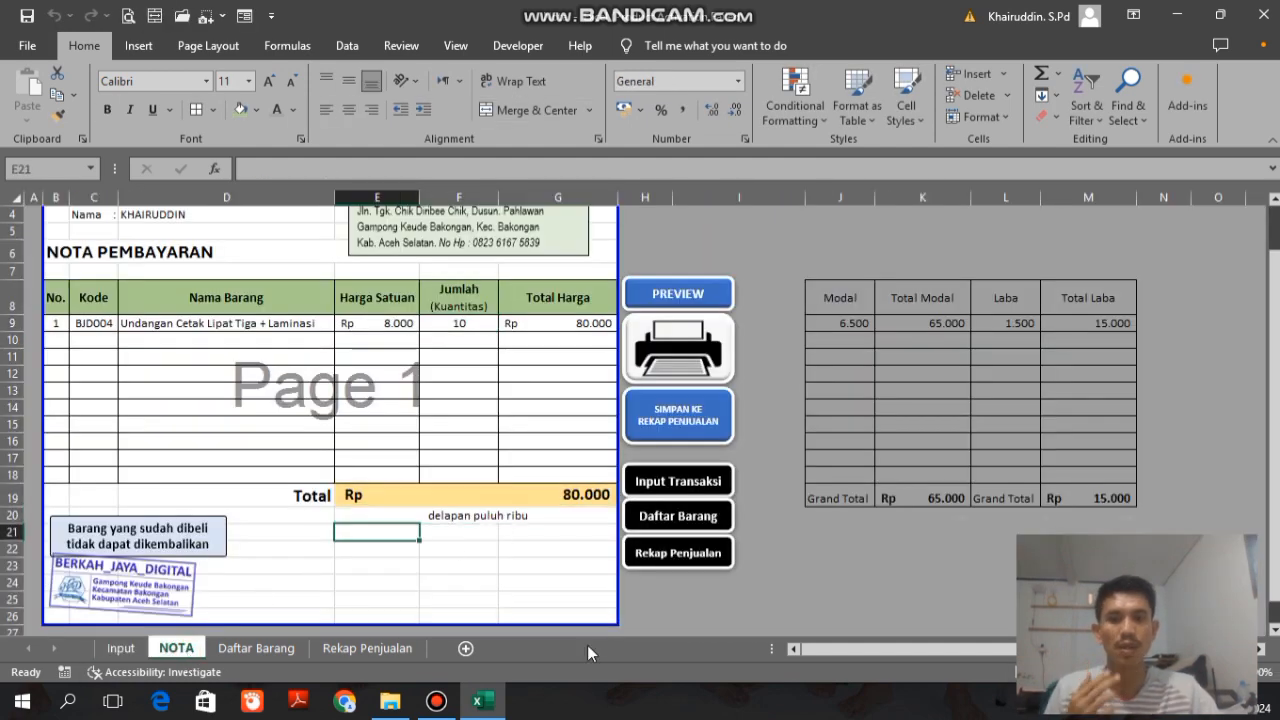
key(Up)
key(Up)
key(Down)
click(374, 171)
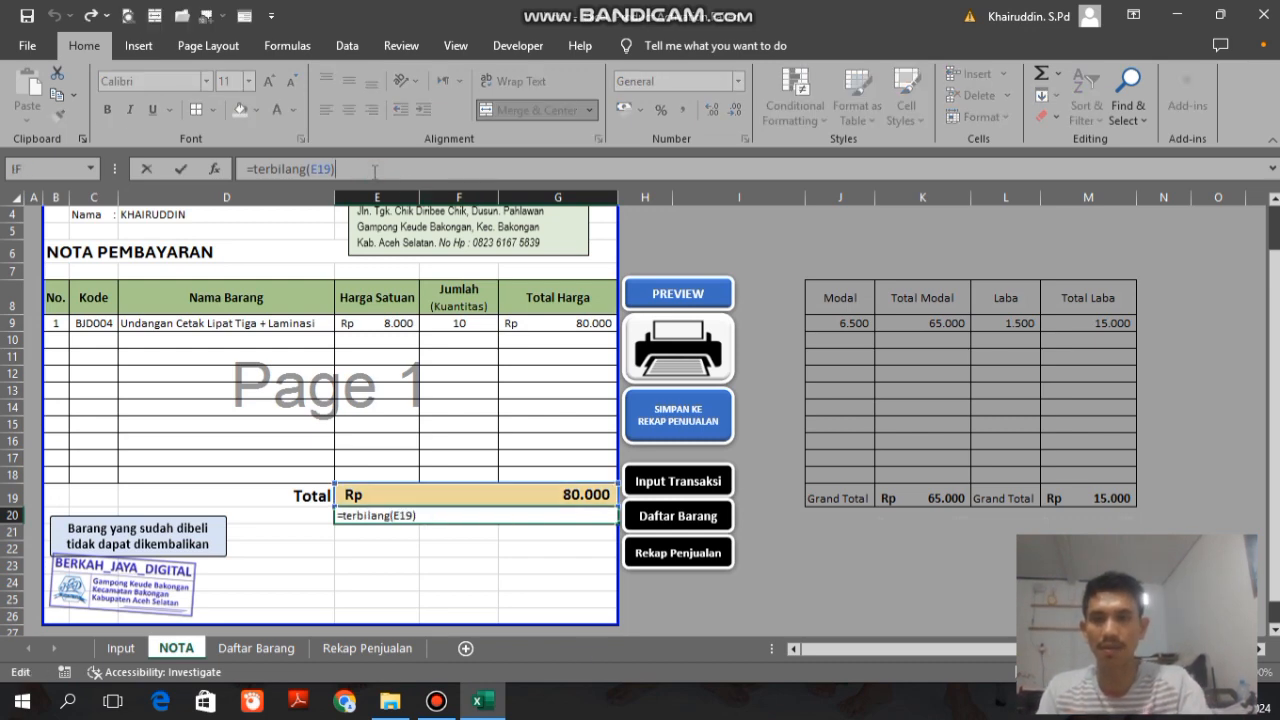
text(&" Rupiah)
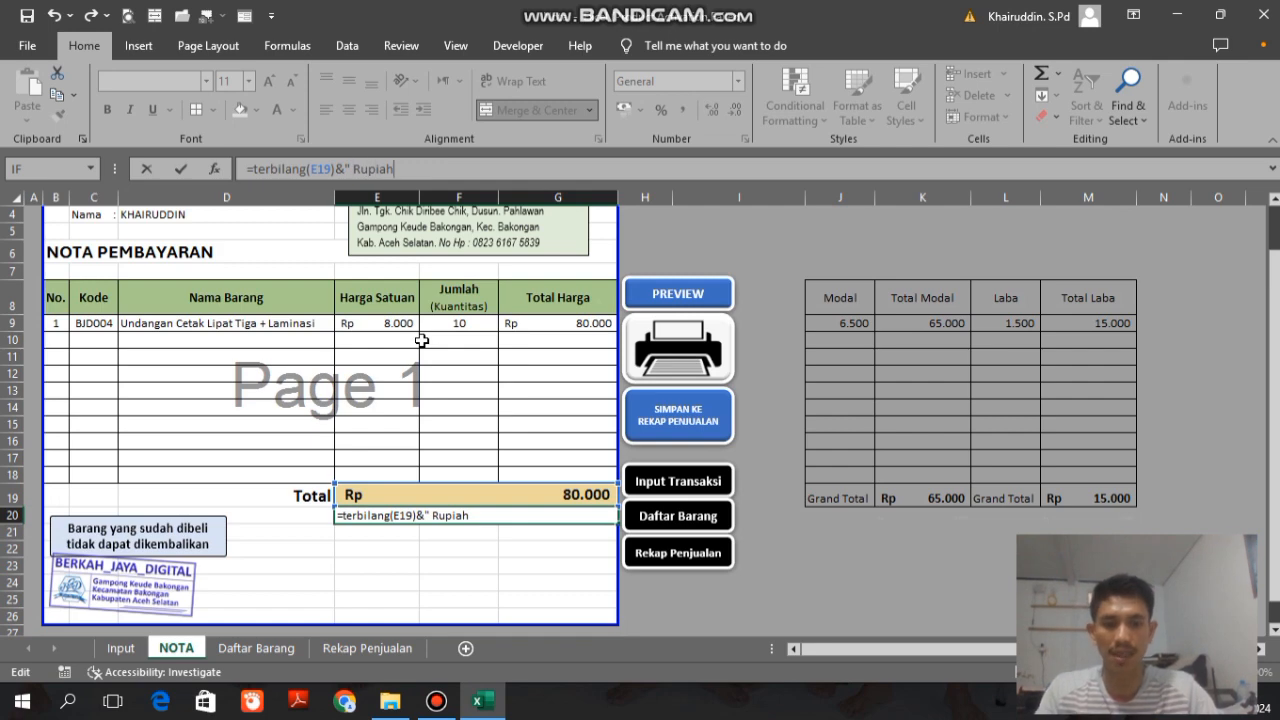
key(Return)
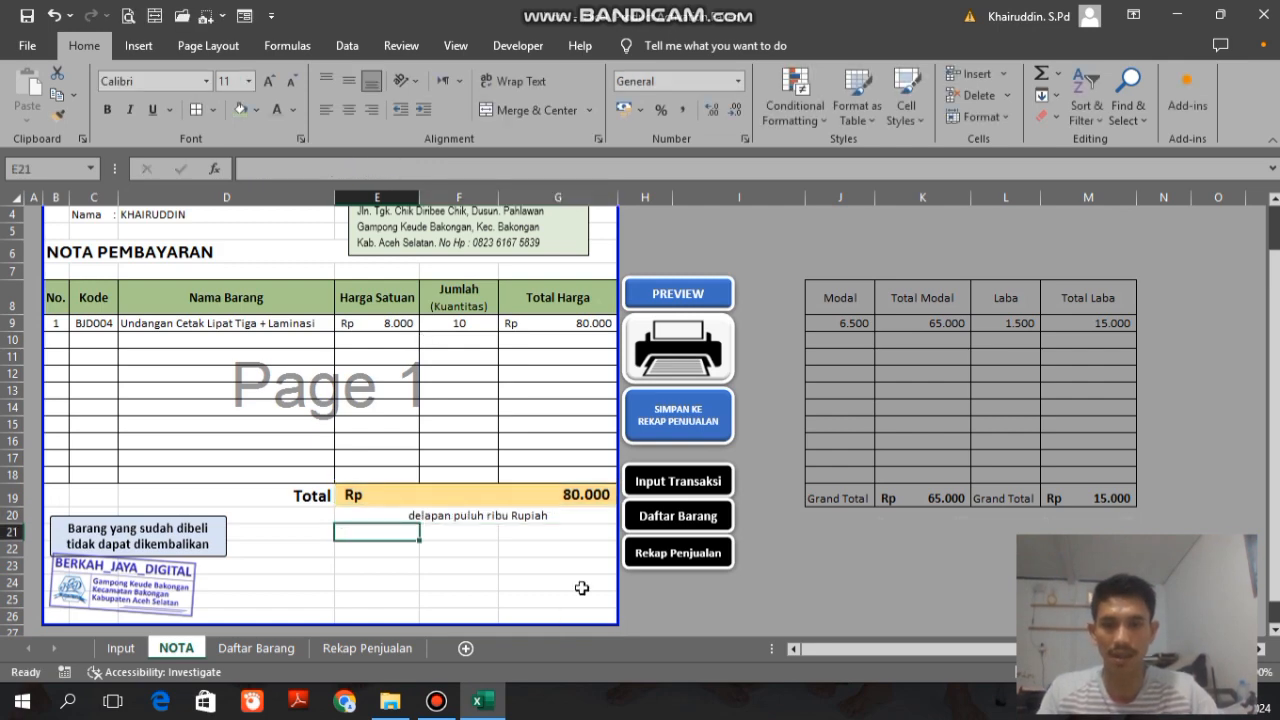
Step: Set the spelled-out total in E20 to font size 12 in regular, non-bold weight
click(415, 516)
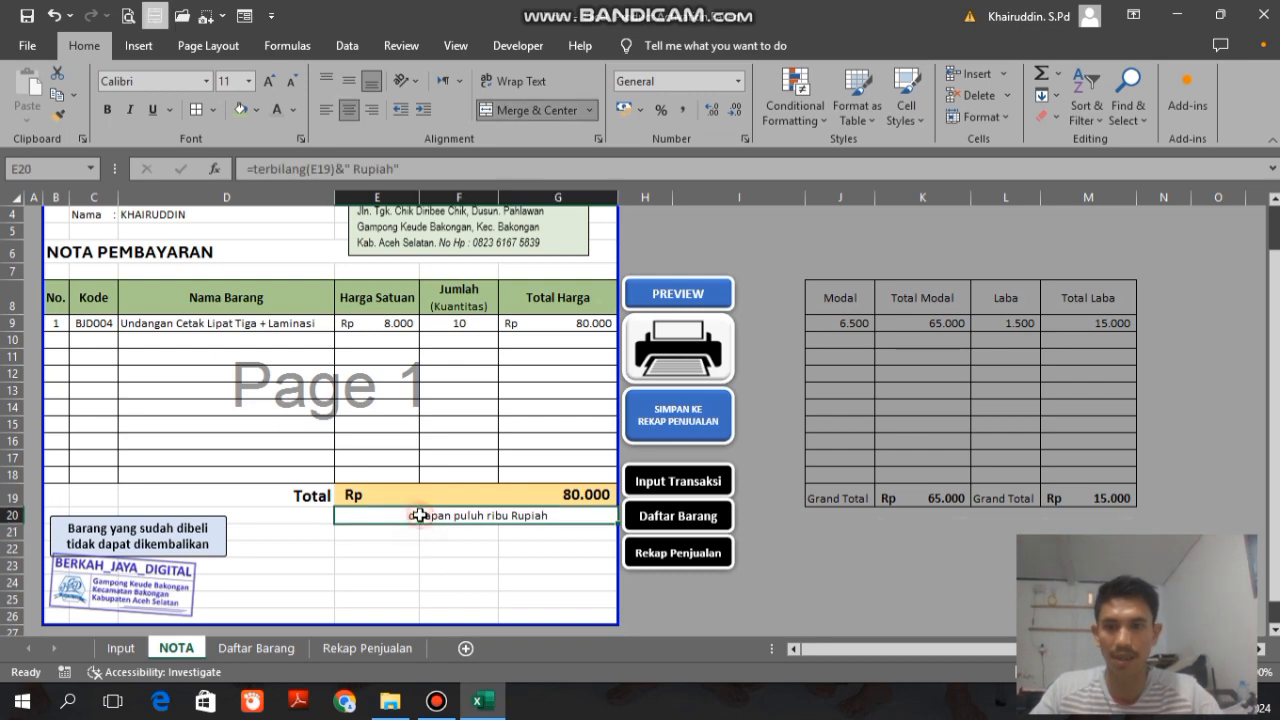
click(107, 110)
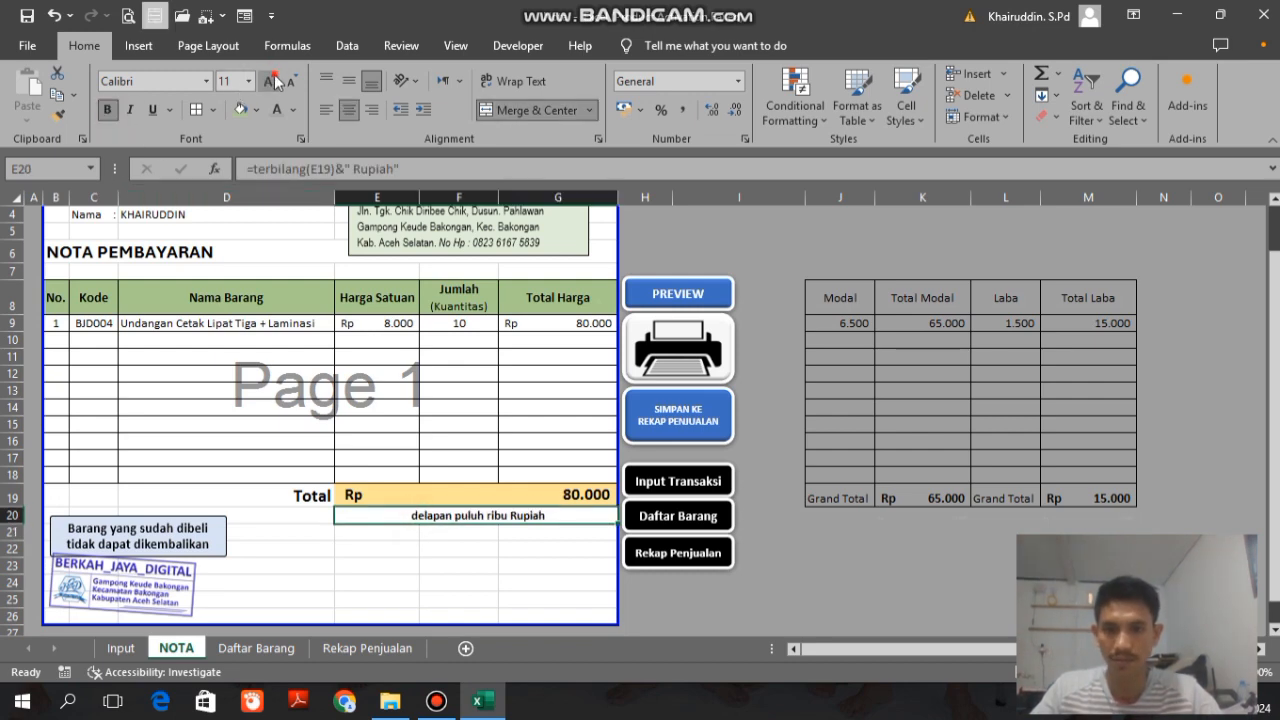
click(292, 81)
click(292, 81)
click(292, 81)
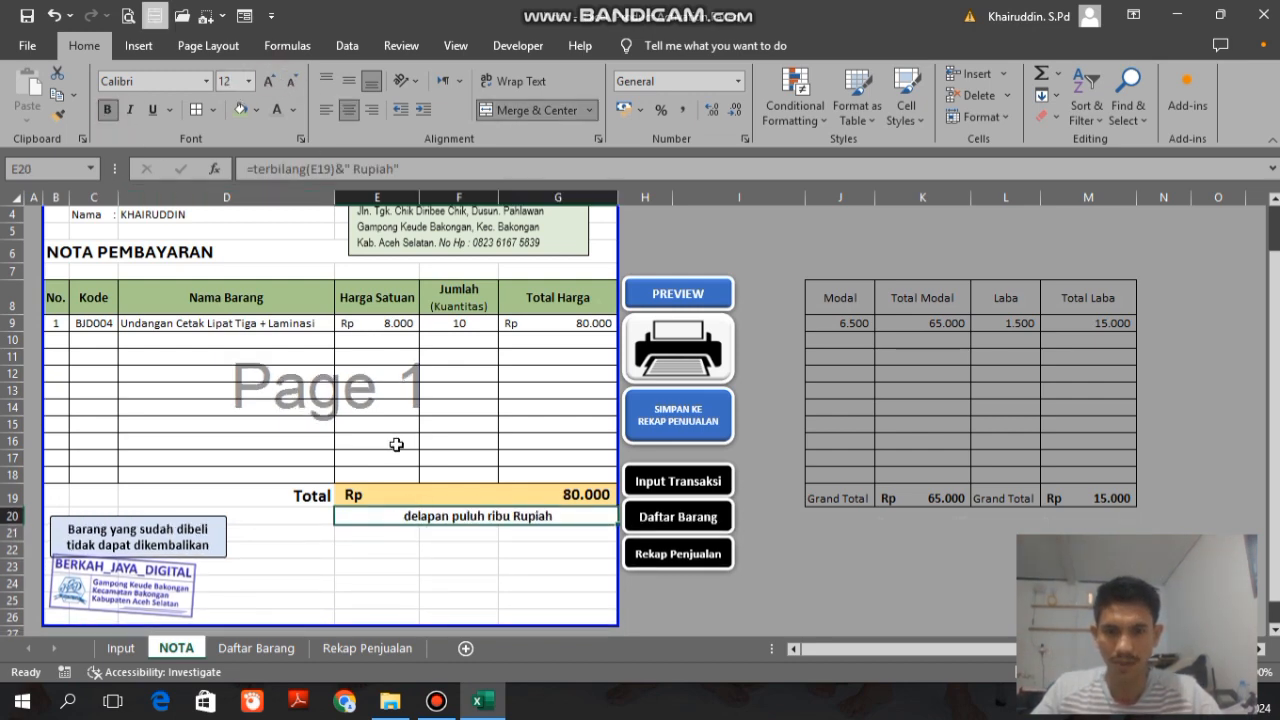
click(107, 110)
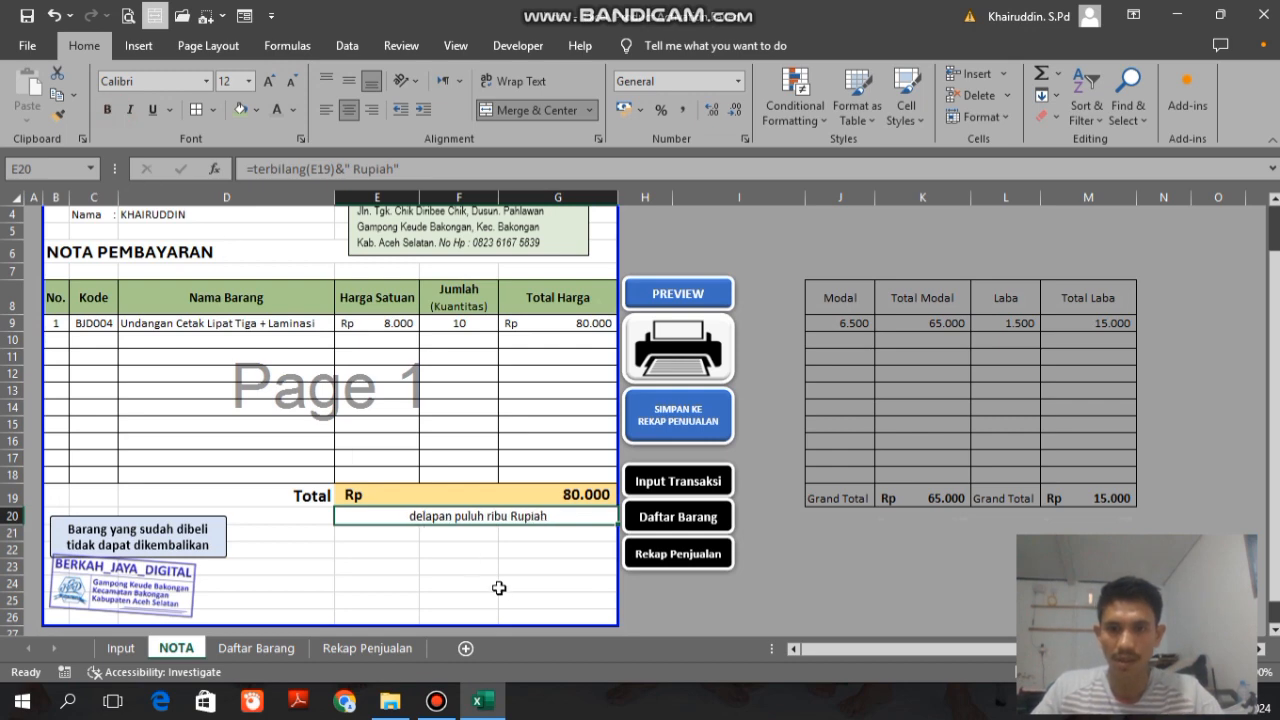
Step: Wrap the E20 formula in PROPER, making it =PROPER(terbilang(E19)&" Rupiah"), to capitalize each word
click(461, 516)
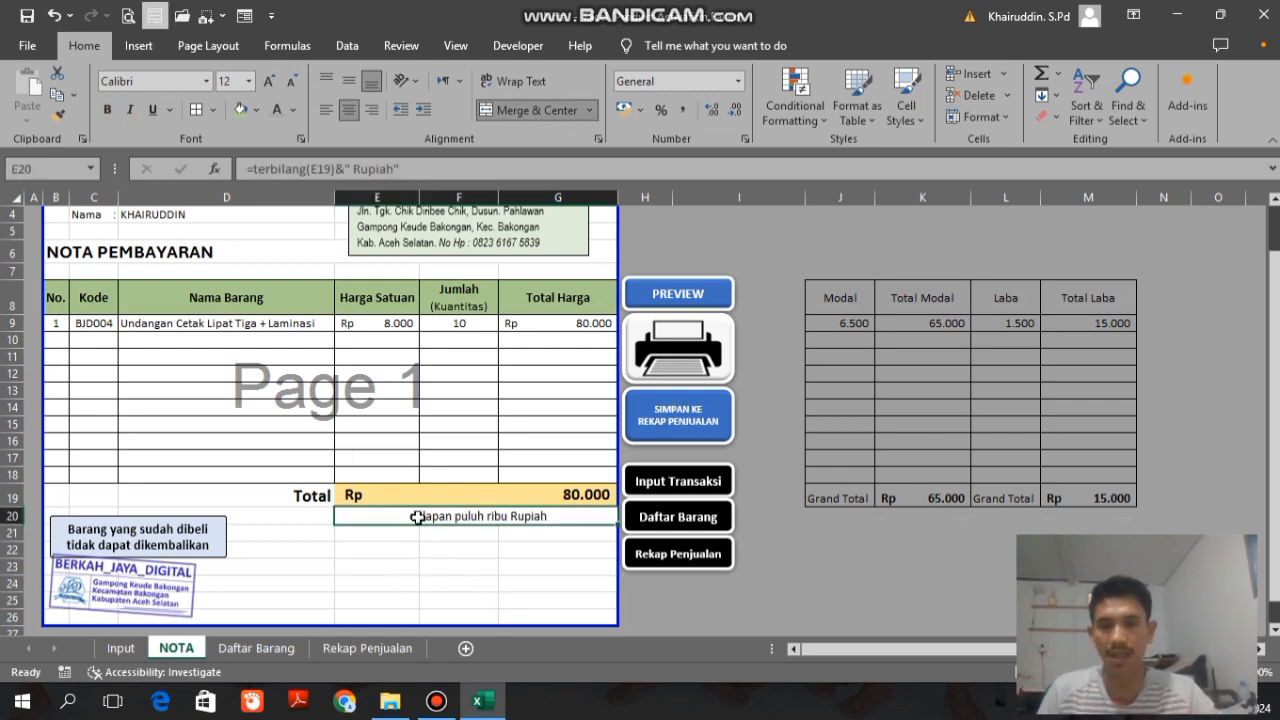
click(256, 169)
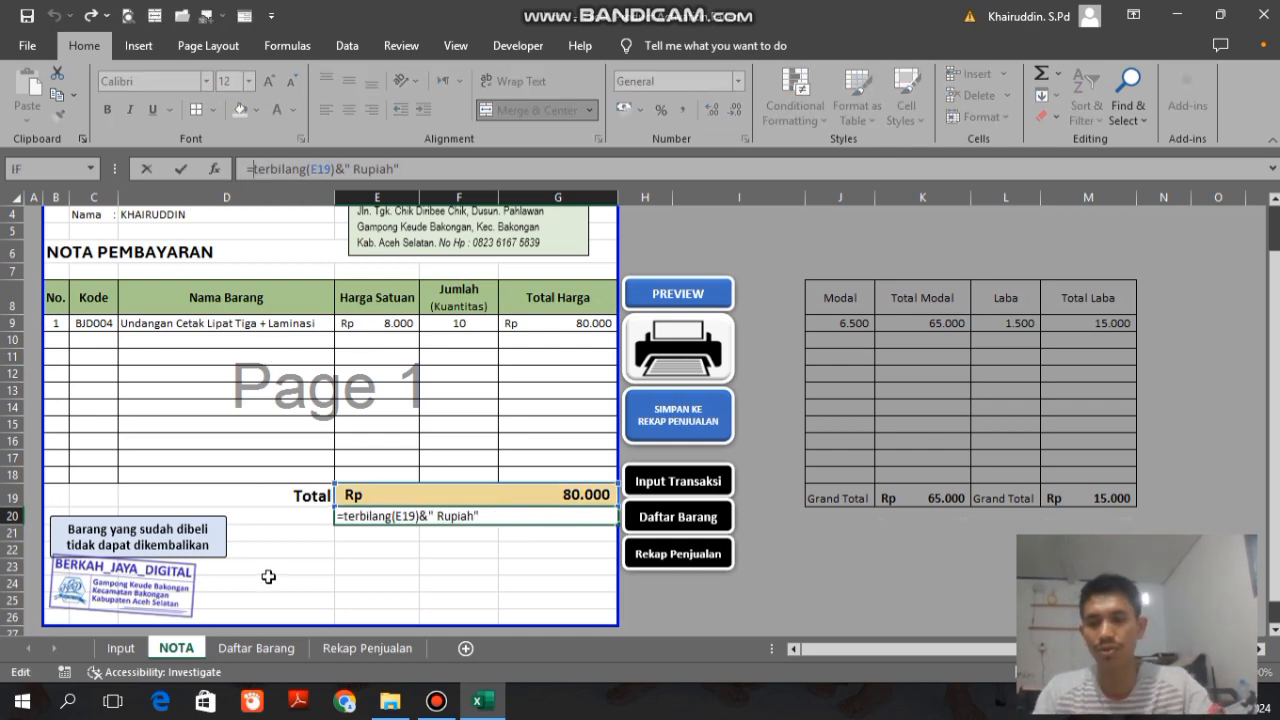
text(Proper)
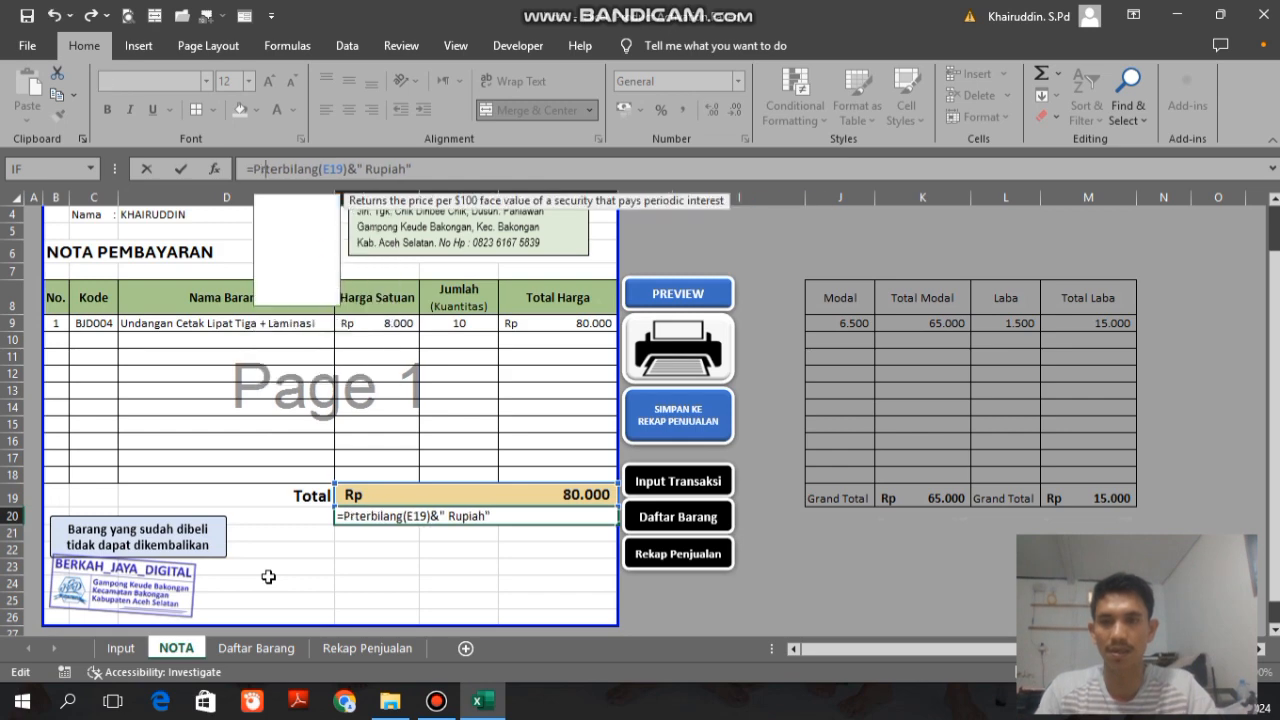
key(Tab)
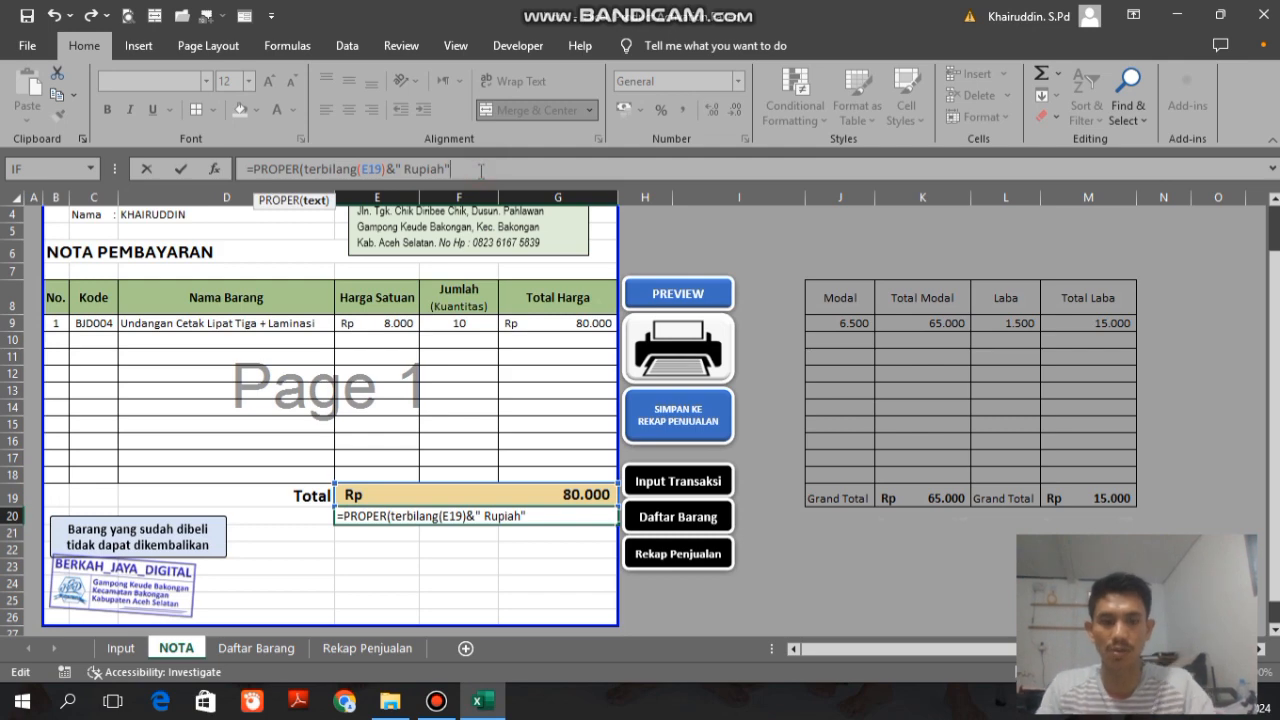
text())
key(Return)
key(Up)
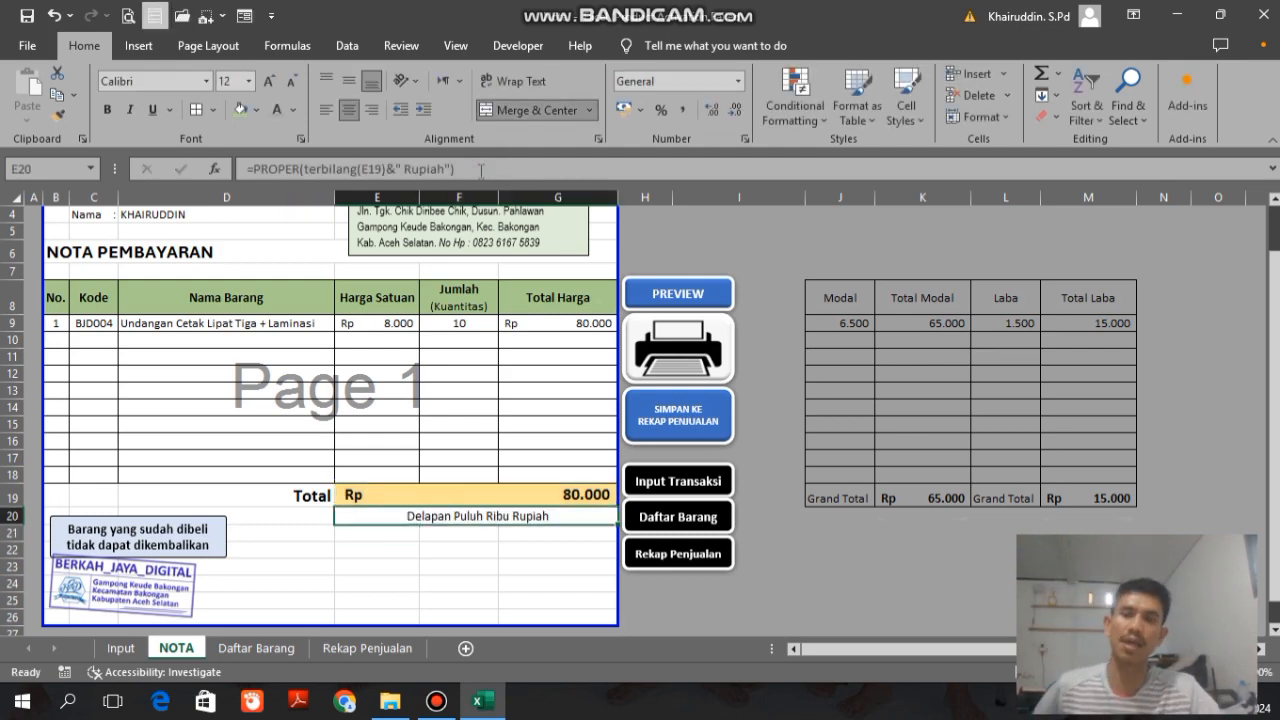
key(Up)
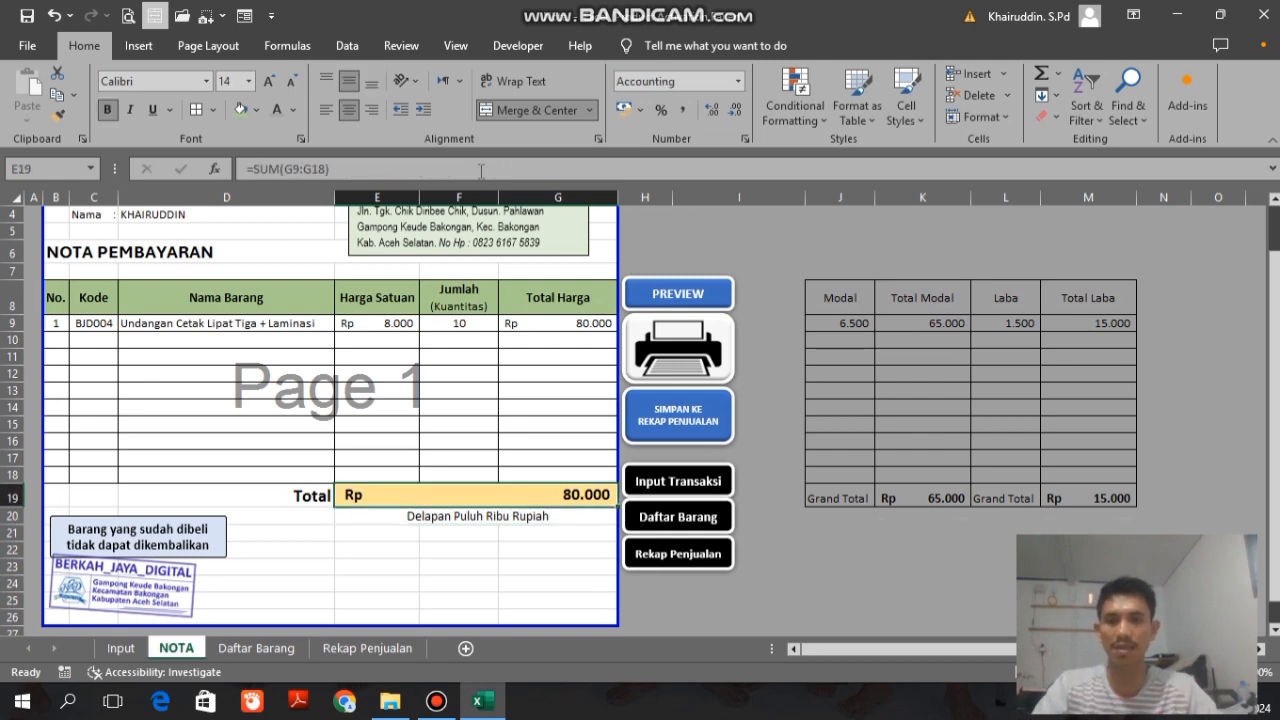
key(Down)
key(Down)
key(Up)
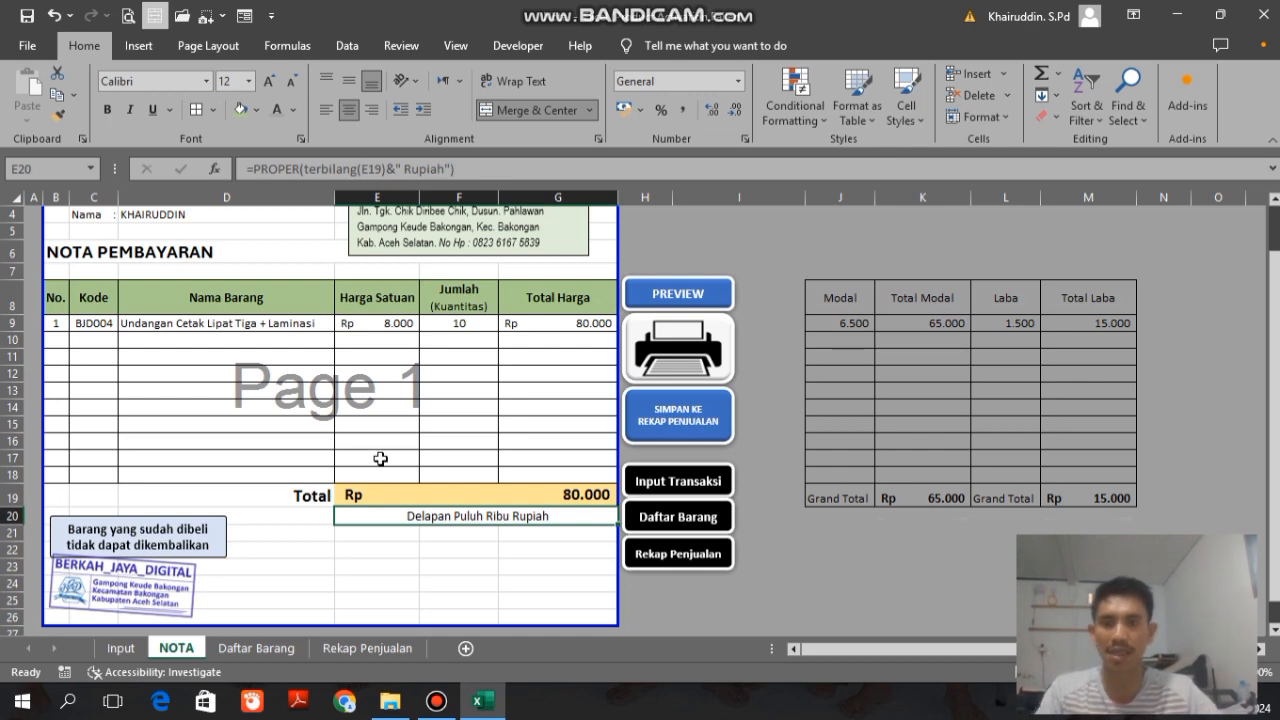
key(Up)
key(Up)
key(Down)
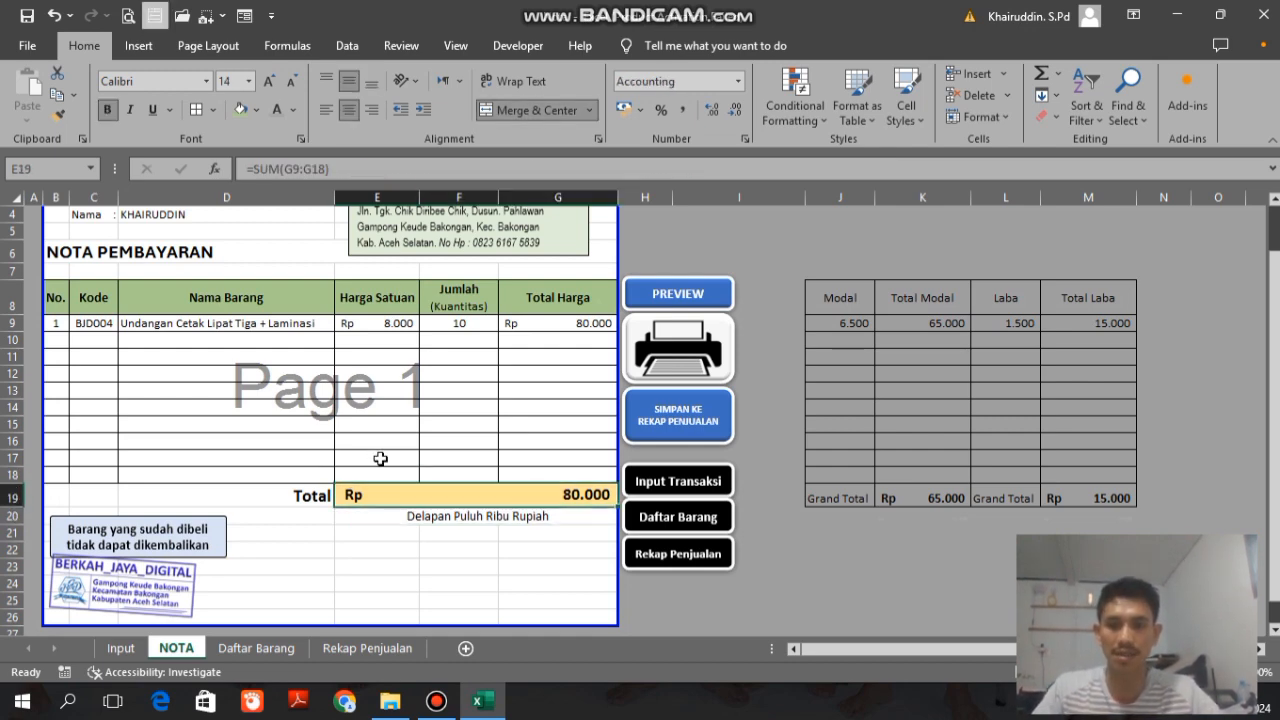
Step: Right-align the spelled-out total in the merged cell E20
key(Down)
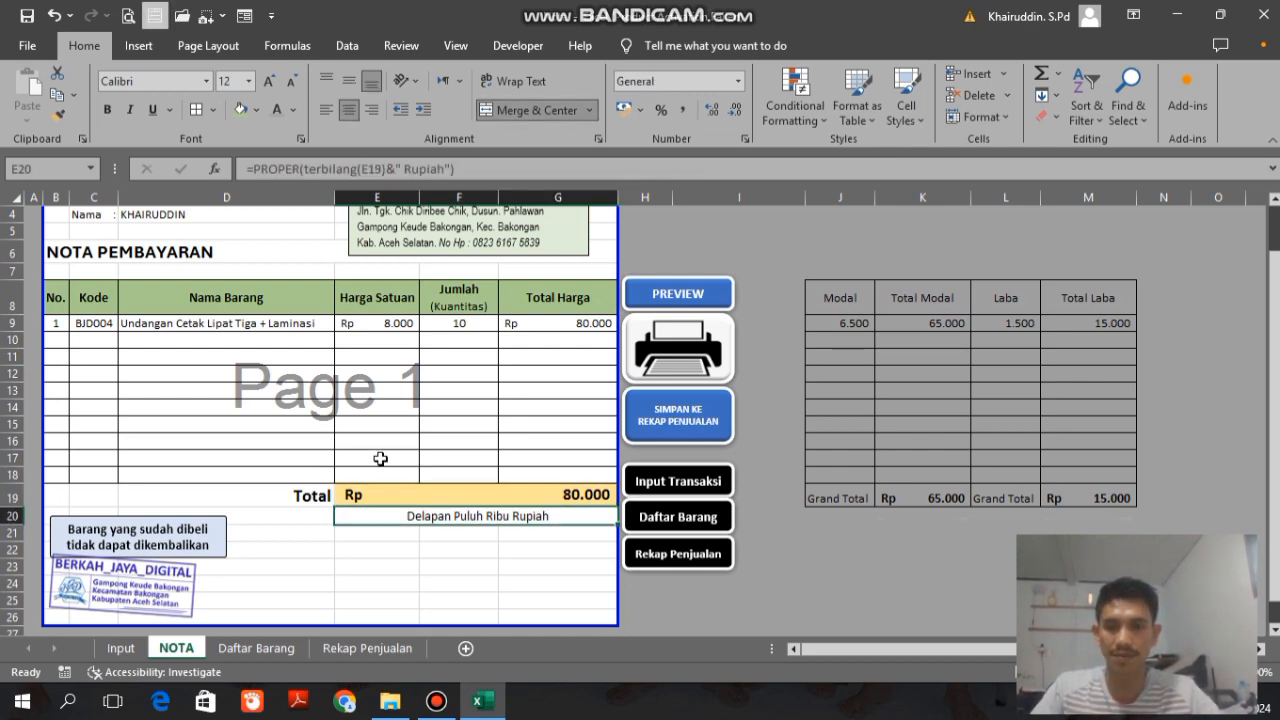
click(325, 110)
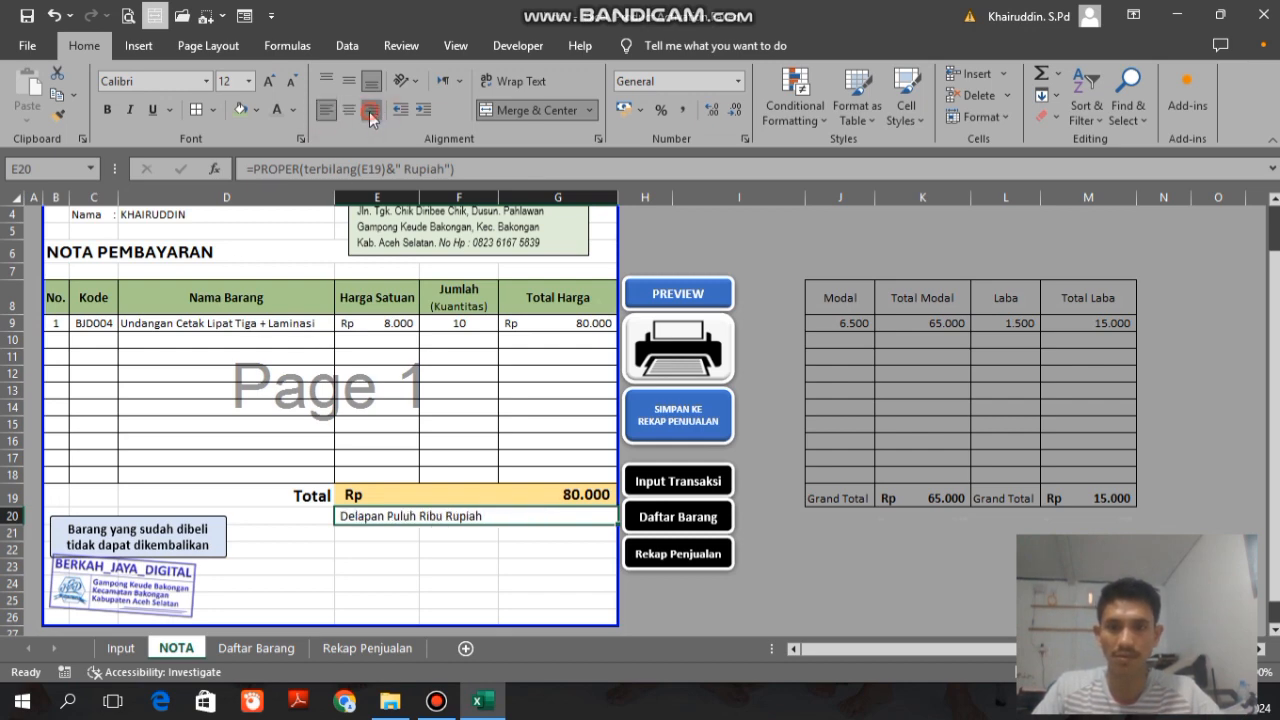
click(371, 110)
click(428, 560)
Step: Save the current NOTA transaction to the sales recap with its Simpan ke Rekap Penjualan macro
key(Up)
key(Up)
key(Up)
key(Up)
key(Up)
key(Up)
key(Up)
key(Up)
key(Up)
key(Up)
key(Up)
key(Up)
key(Up)
key(Up)
key(Up)
key(Up)
key(Up)
key(Up)
key(Up)
key(Up)
key(Up)
key(Up)
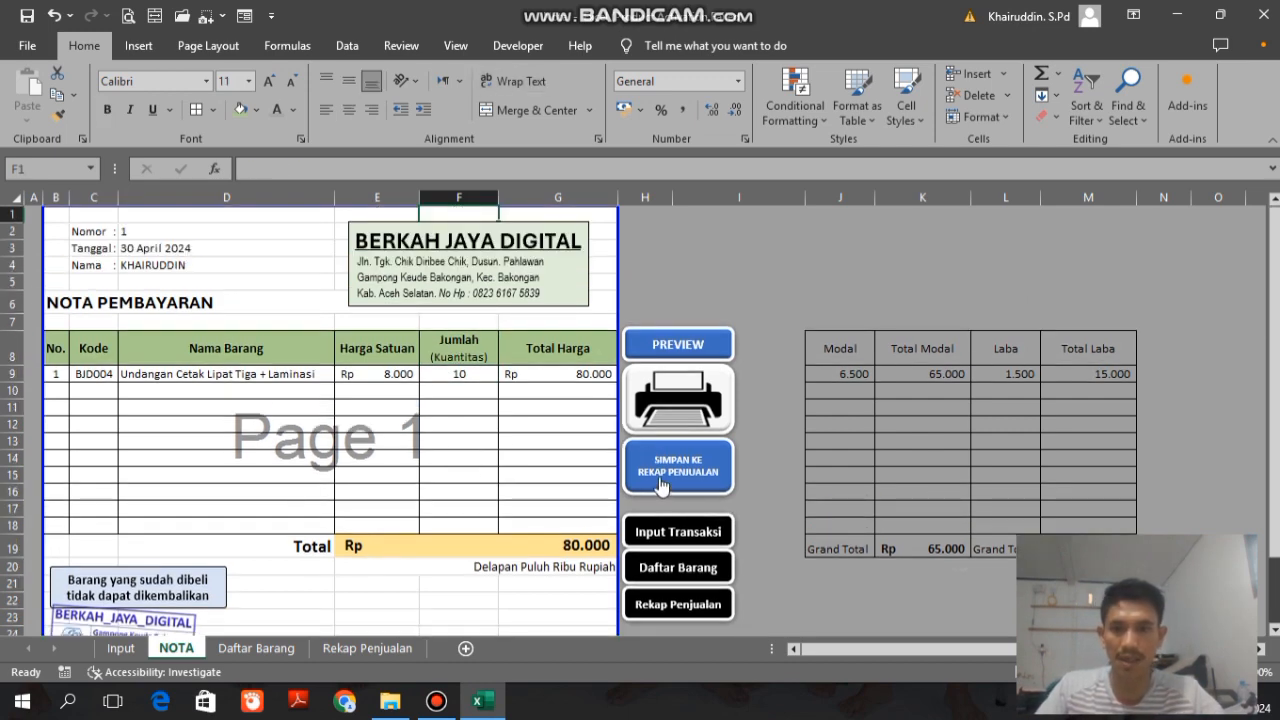
click(660, 485)
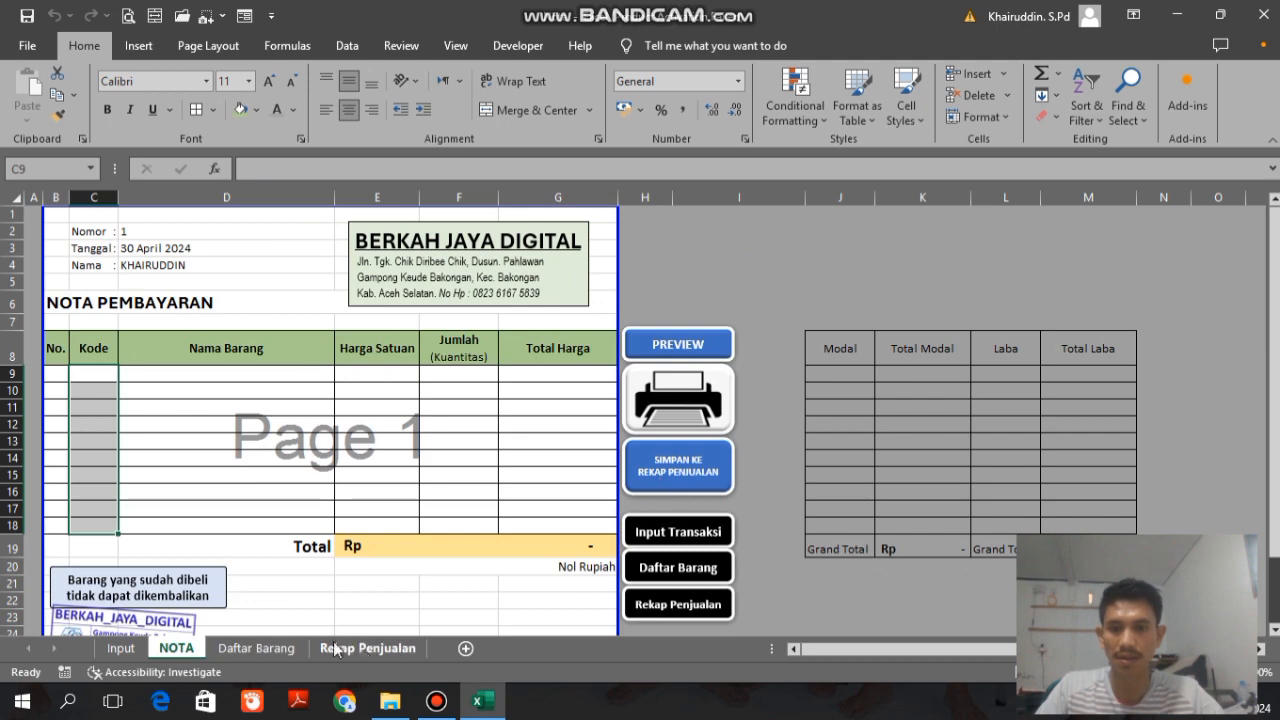
Step: Examine the saved transaction row and the modal and profit entries on the Rekap Penjualan sheet
click(368, 650)
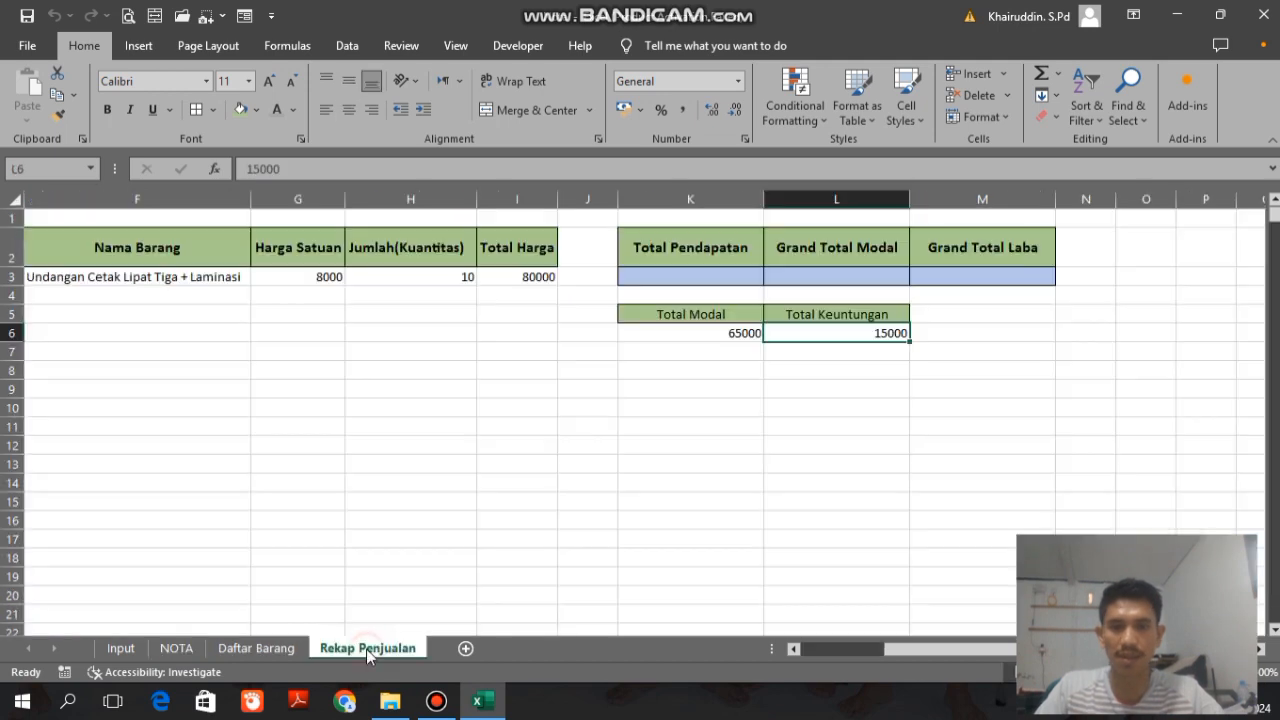
click(138, 276)
key(Left)
key(Left)
key(Left)
key(Left)
key(Left)
key(Right)
key(Right)
key(Right)
key(Right)
key(Right)
key(Right)
key(Right)
key(Right)
key(Right)
key(Right)
key(Right)
key(Right)
key(Right)
key(Right)
key(Right)
key(Right)
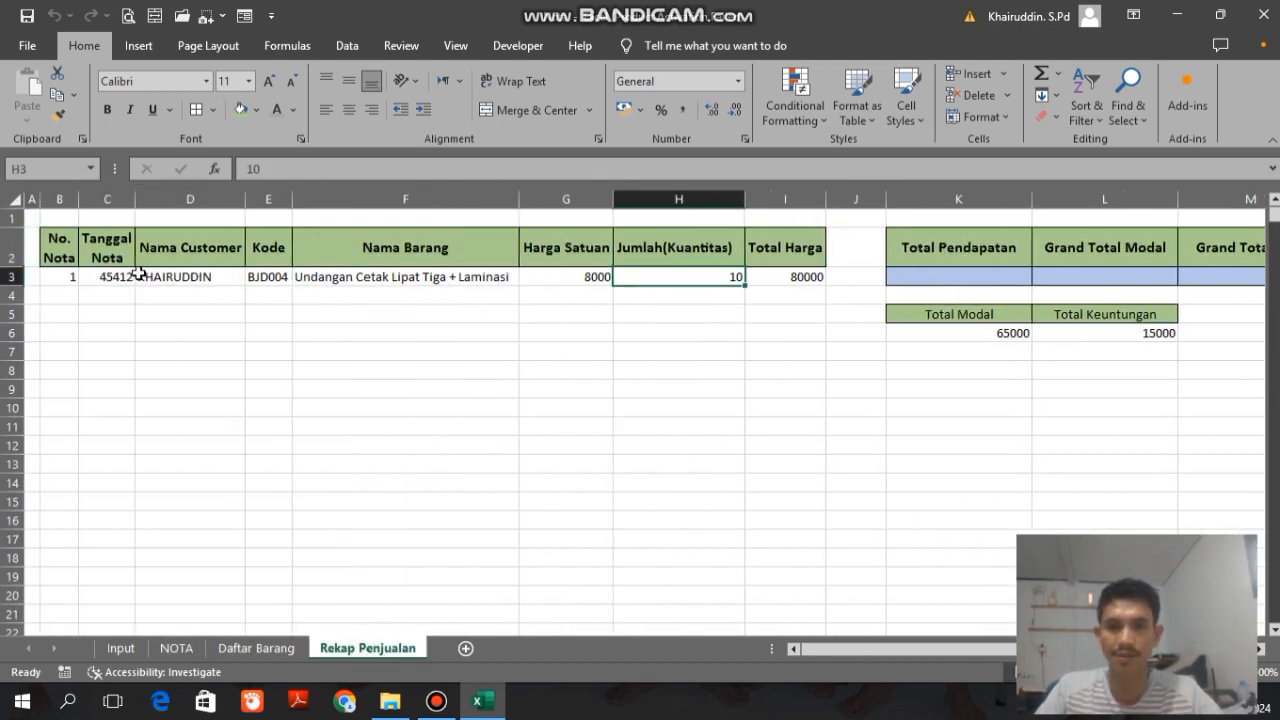
key(Left)
key(Left)
key(Left)
key(Left)
key(Left)
key(Left)
key(Left)
key(Left)
key(Left)
key(Left)
key(Left)
key(Left)
key(Left)
key(Left)
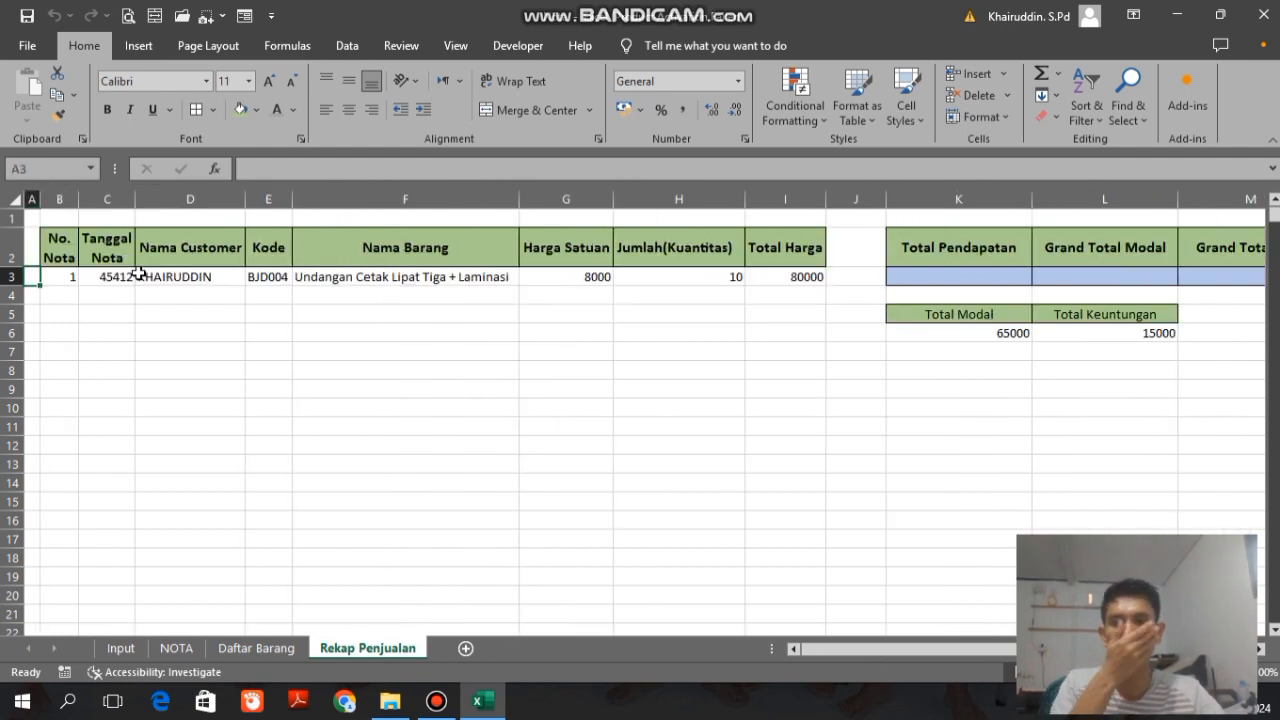
key(Right)
key(Right)
key(Right)
key(Right)
key(Right)
key(Right)
key(Right)
key(Right)
key(Right)
key(Right)
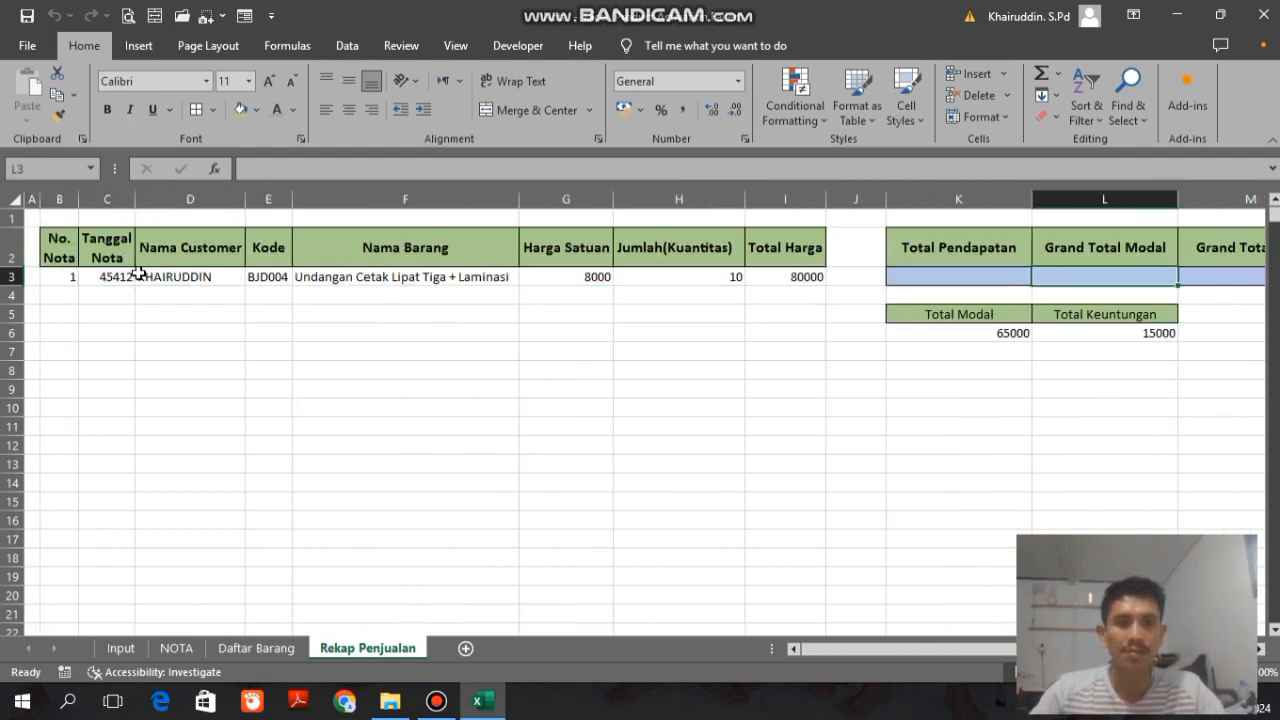
Step: Enter =SUM(I3:I10000) in K3 under Total Pendapatan to add up the Total Harga column
click(820, 275)
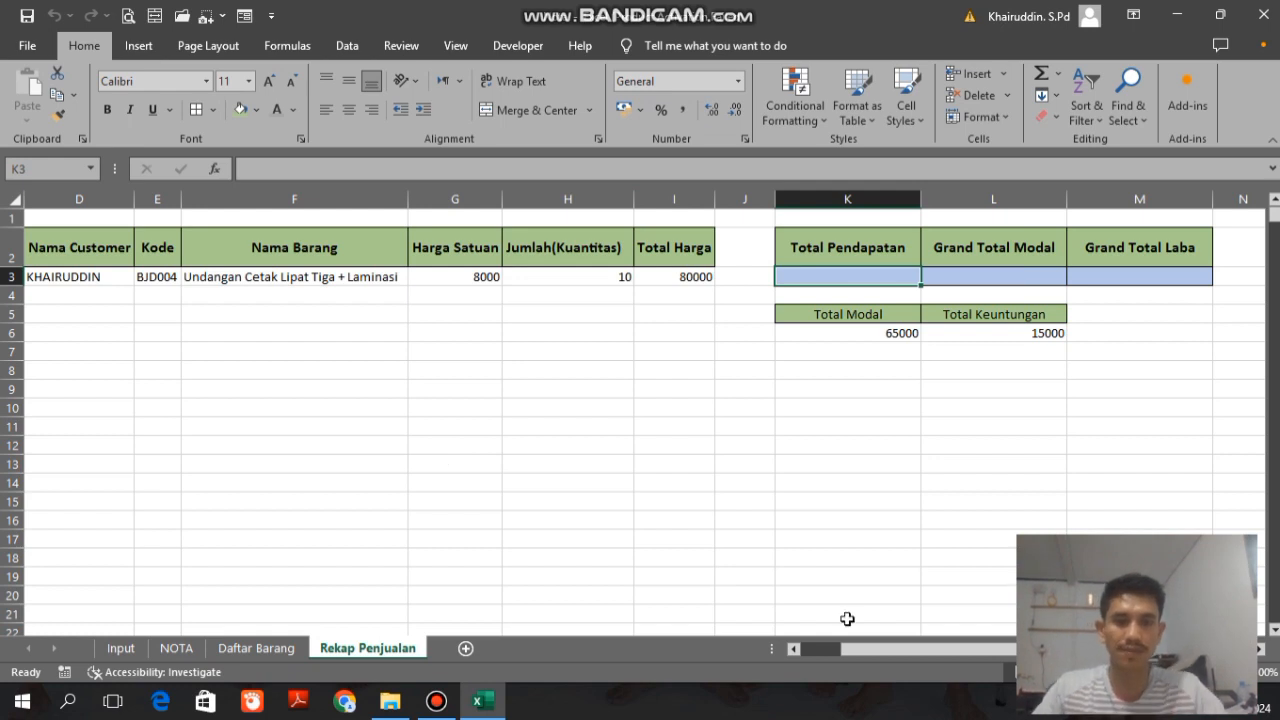
drag(864, 647, 868, 648)
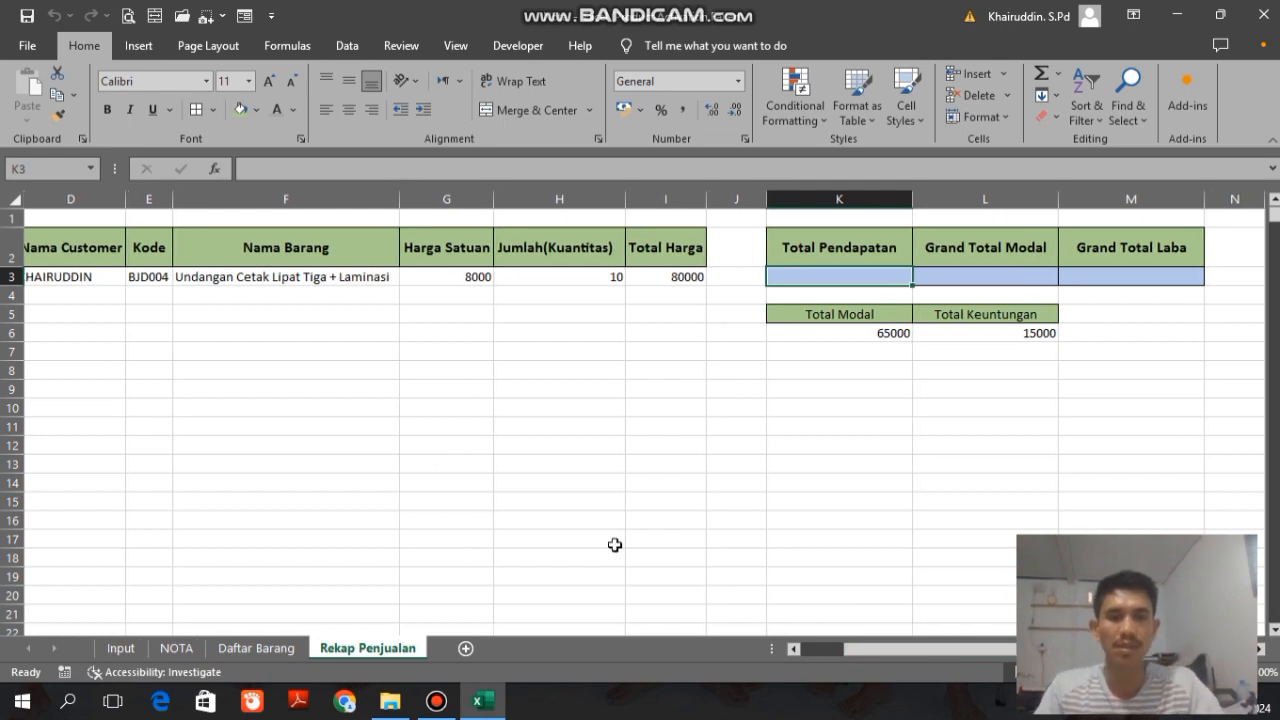
text(=)
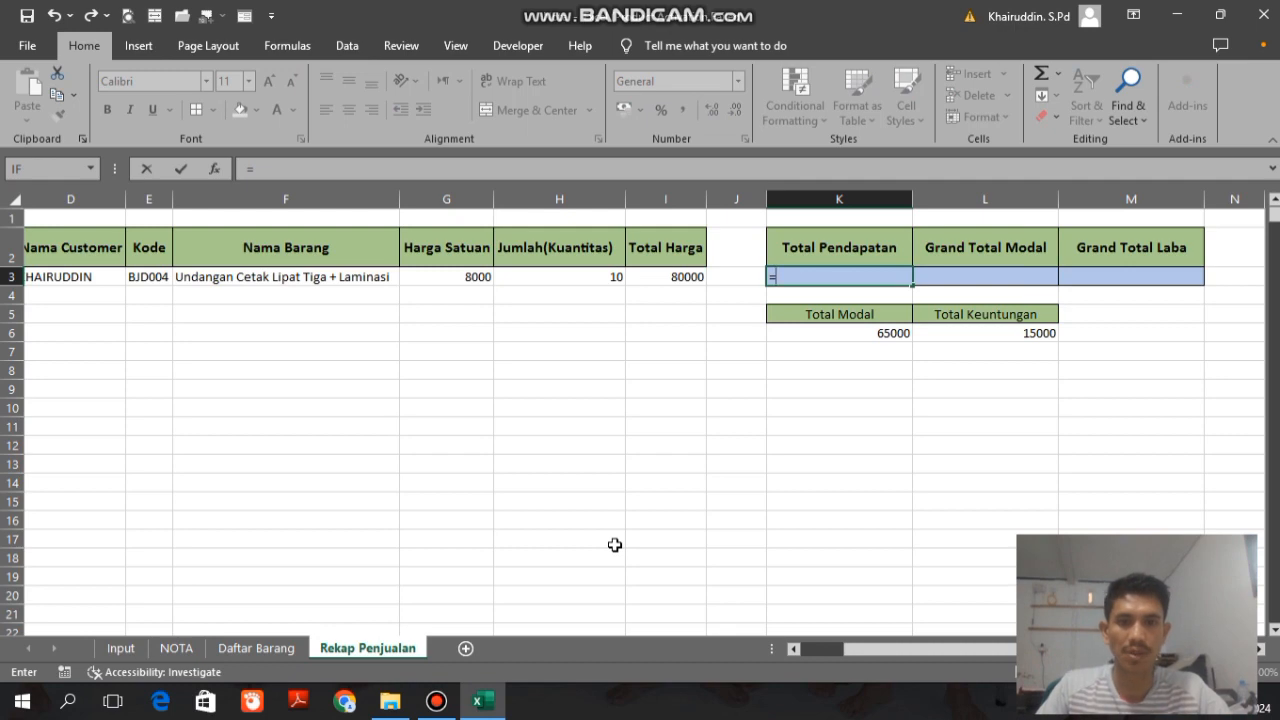
text(SUM)
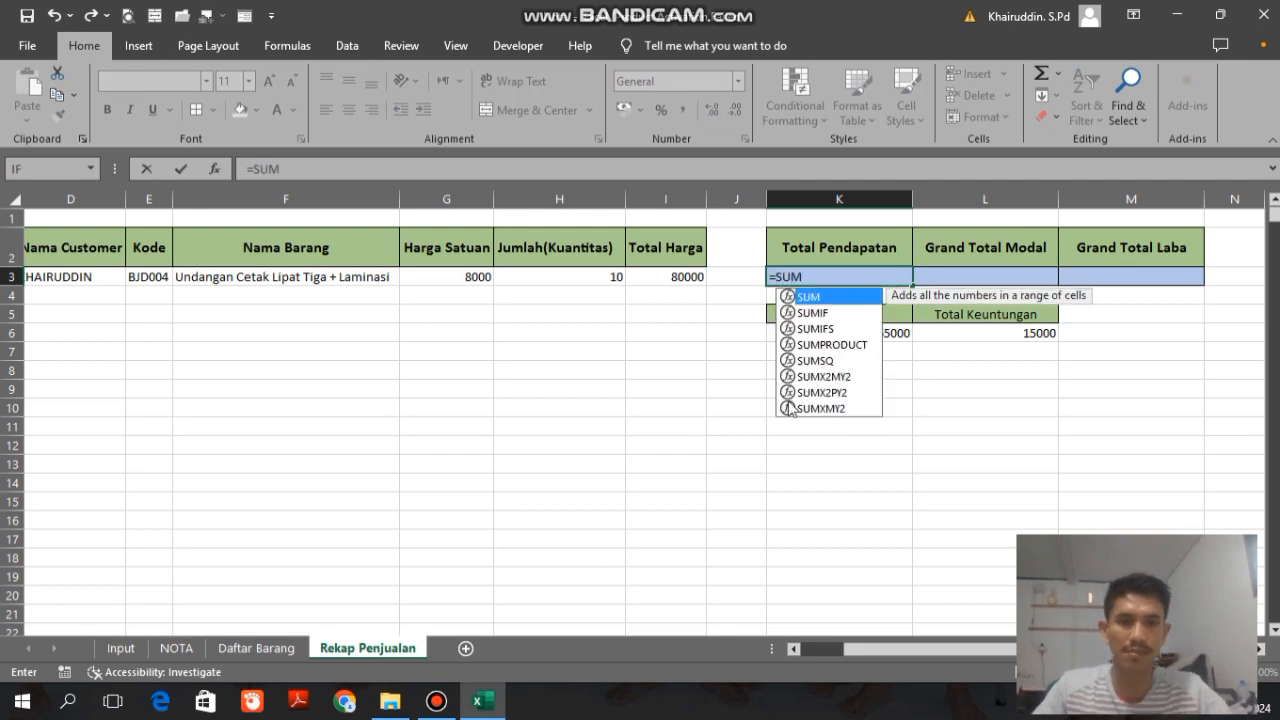
double_click(815, 299)
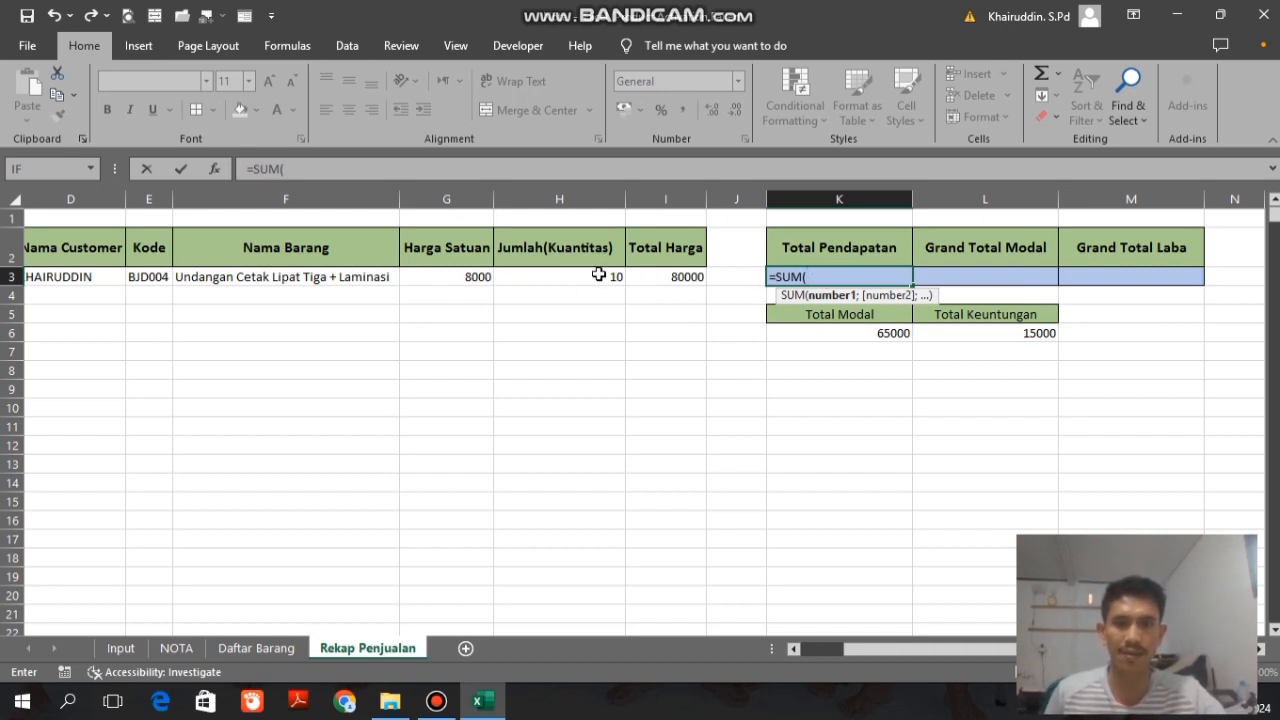
click(665, 277)
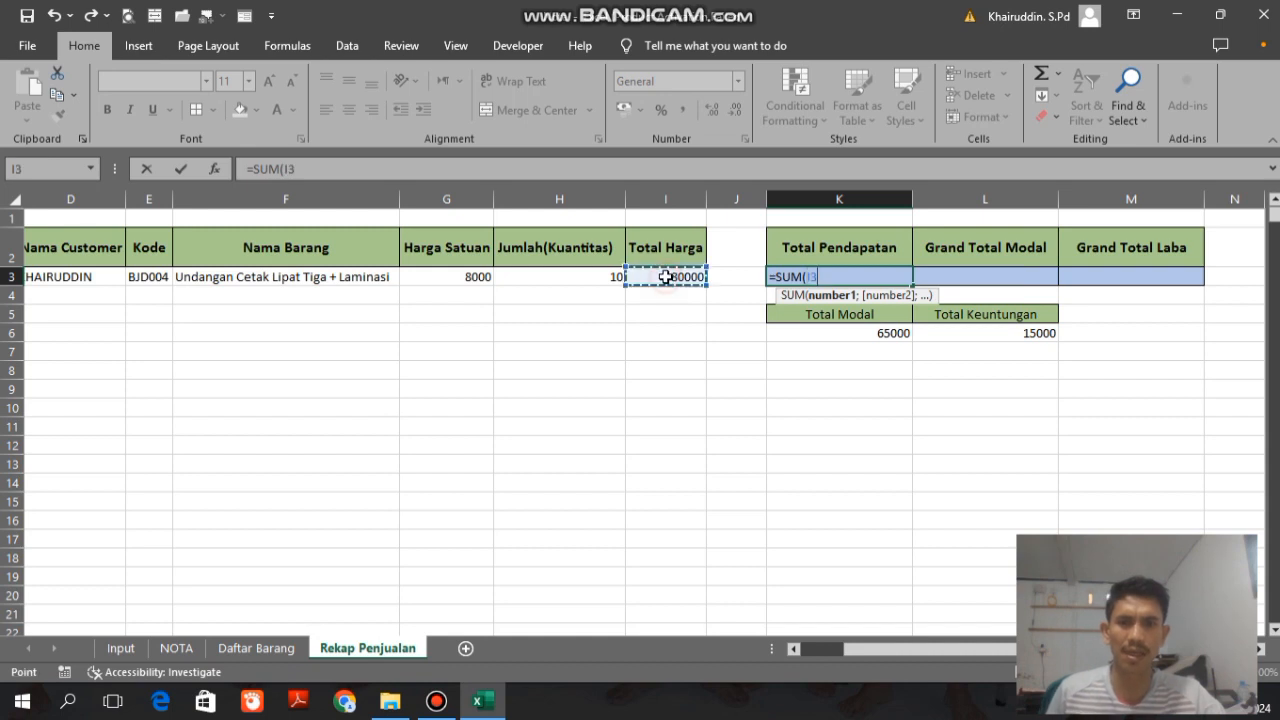
click(411, 170)
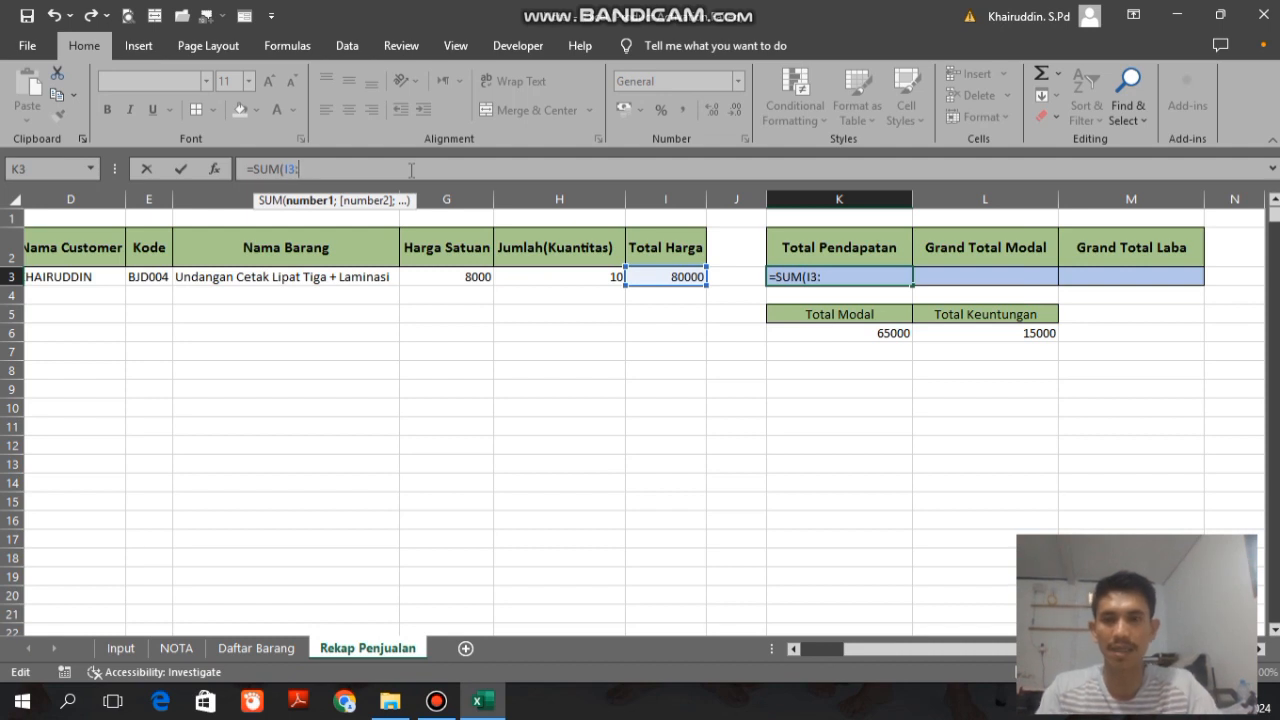
text(:I100)
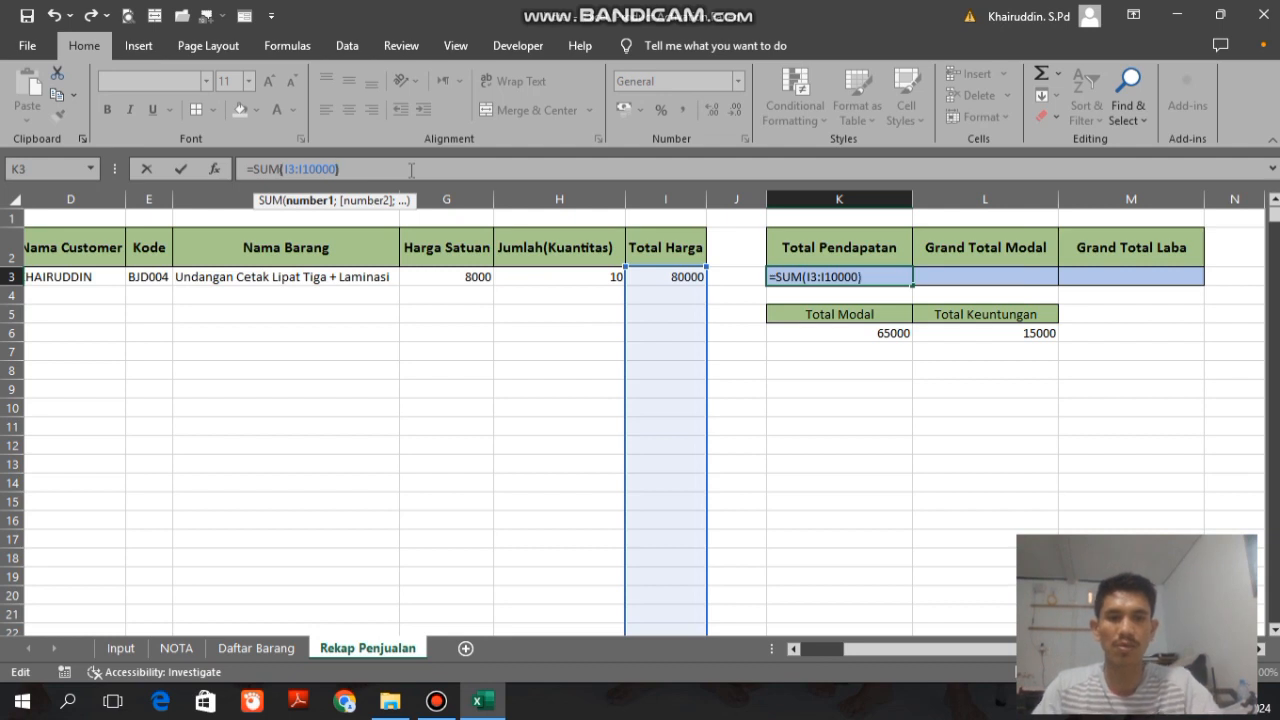
text(00))
key(Return)
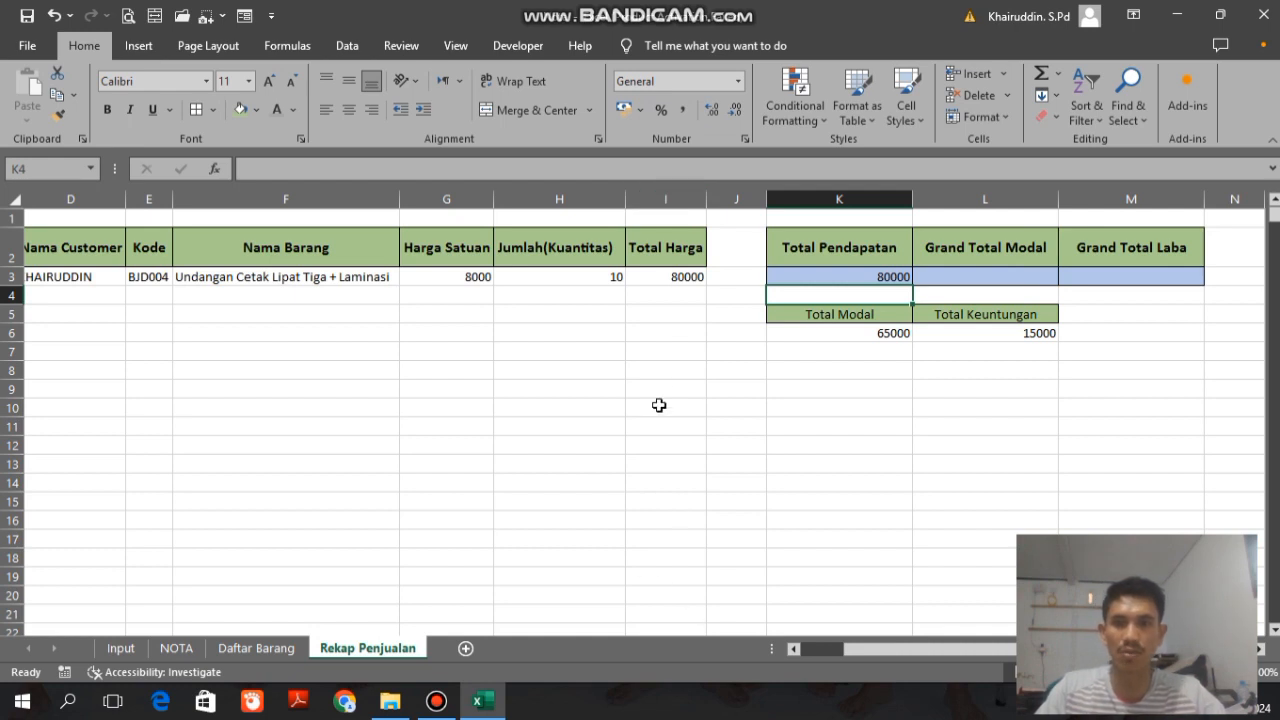
click(868, 279)
Step: Enter =SUM(K6:K1000) in L3 under Grand Total Modal to add up the Total Modal column
click(960, 277)
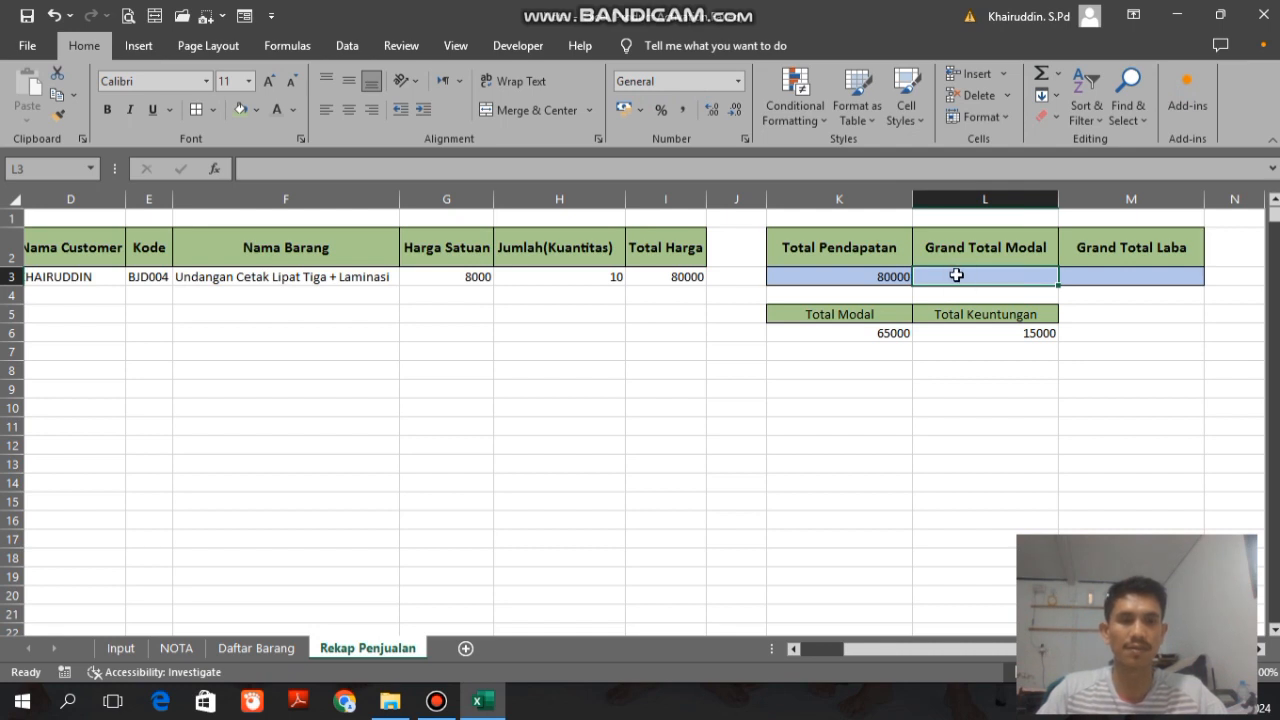
text(=)
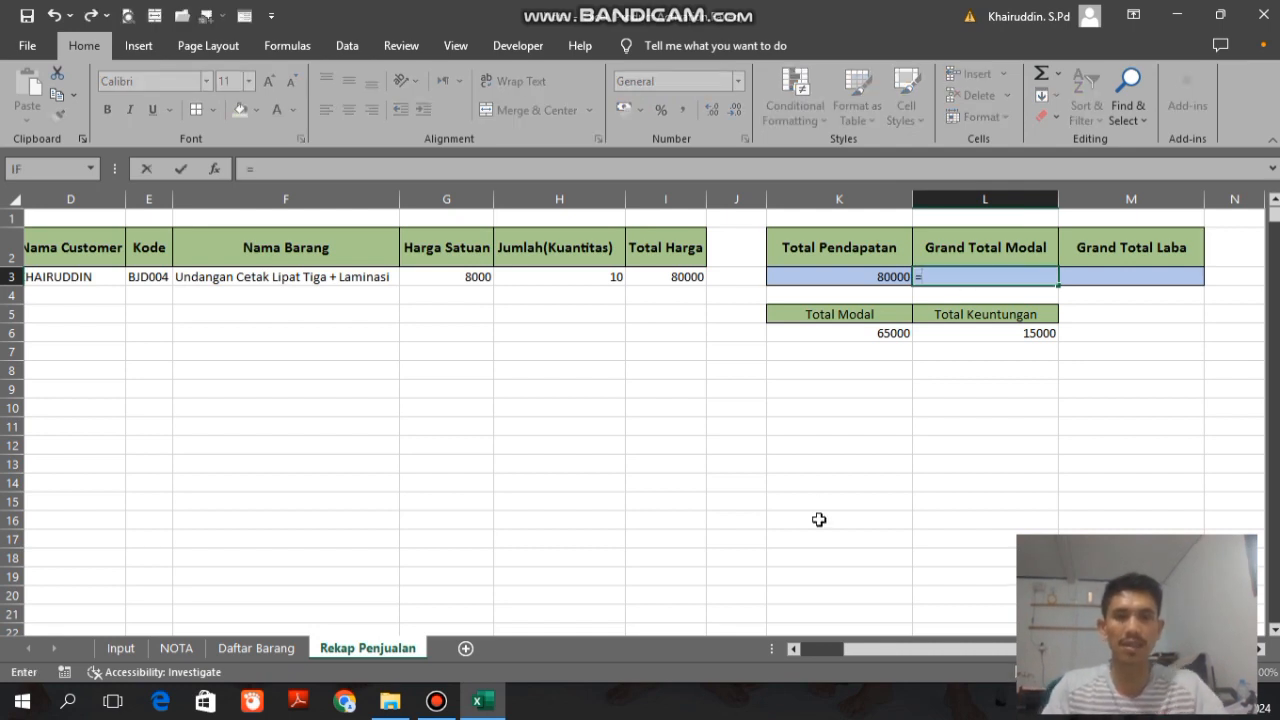
text(SUM)
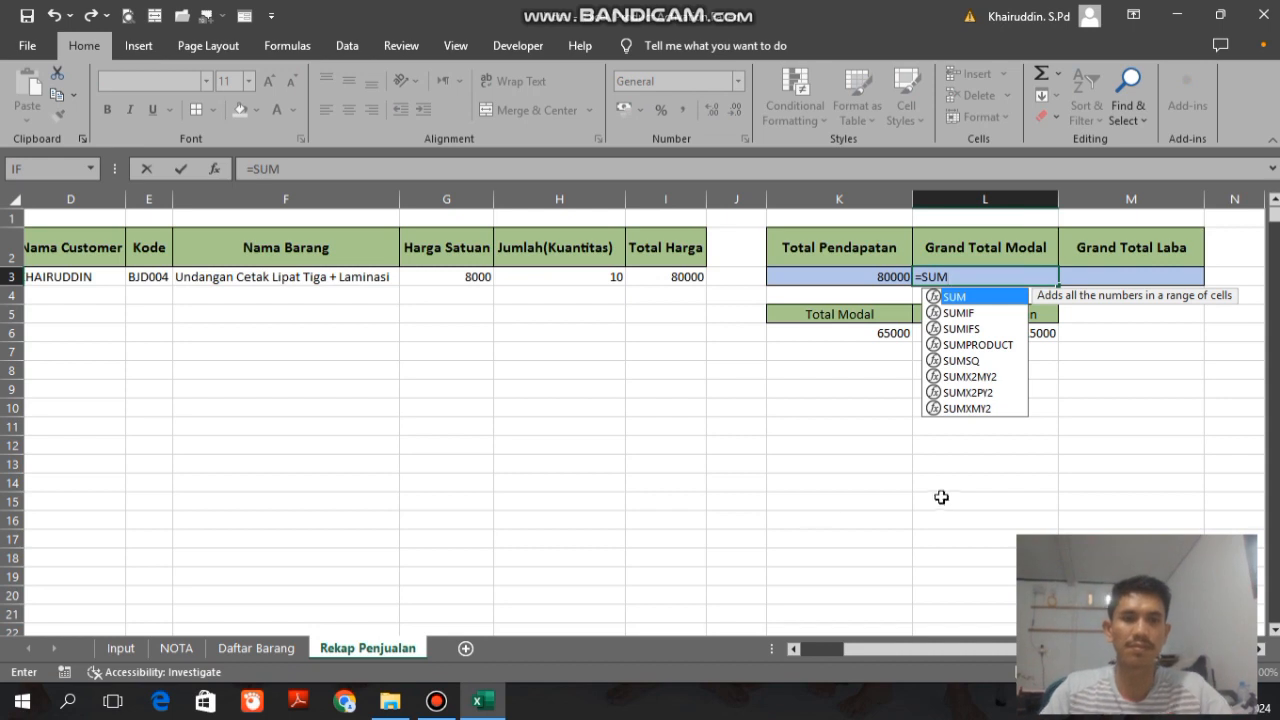
double_click(968, 297)
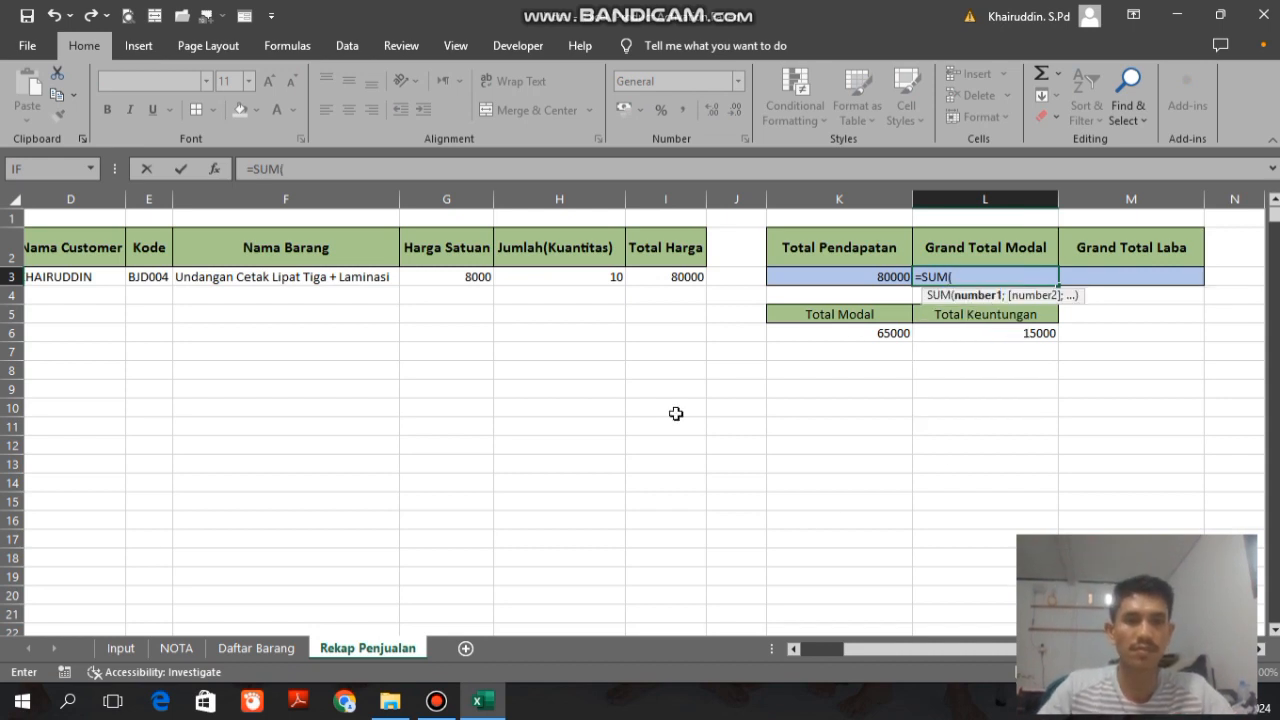
click(832, 332)
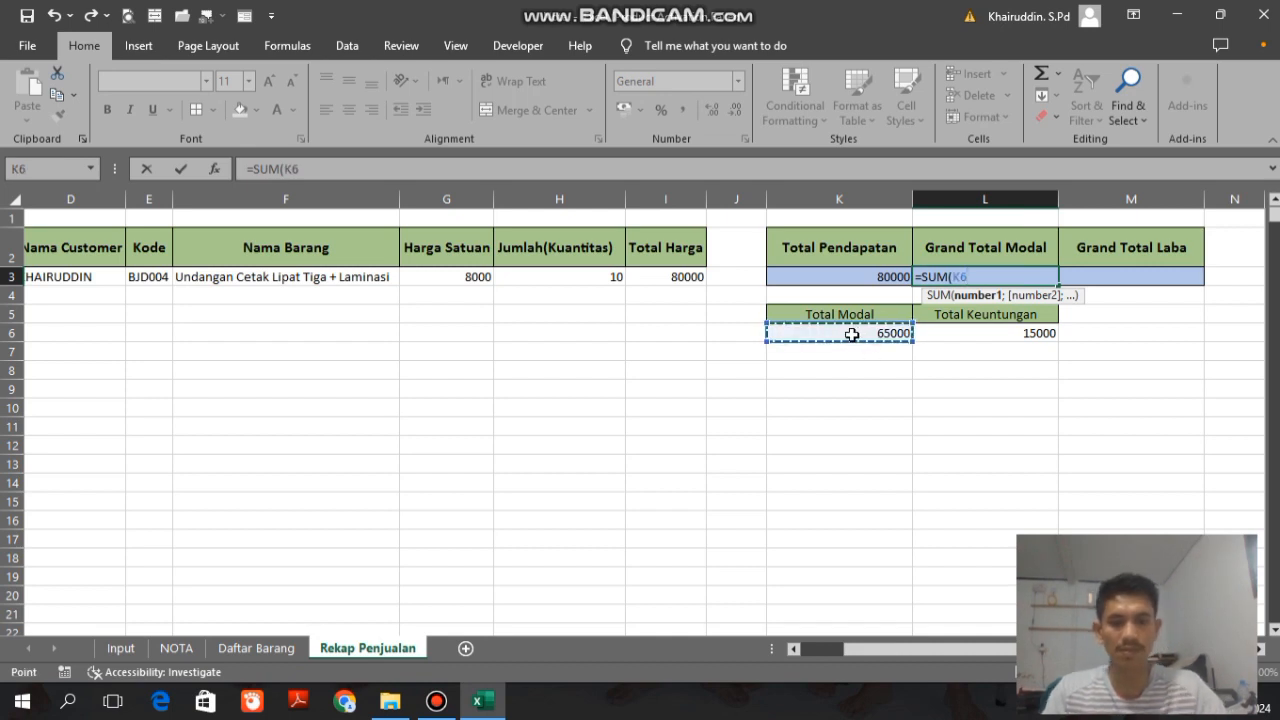
key(F8)
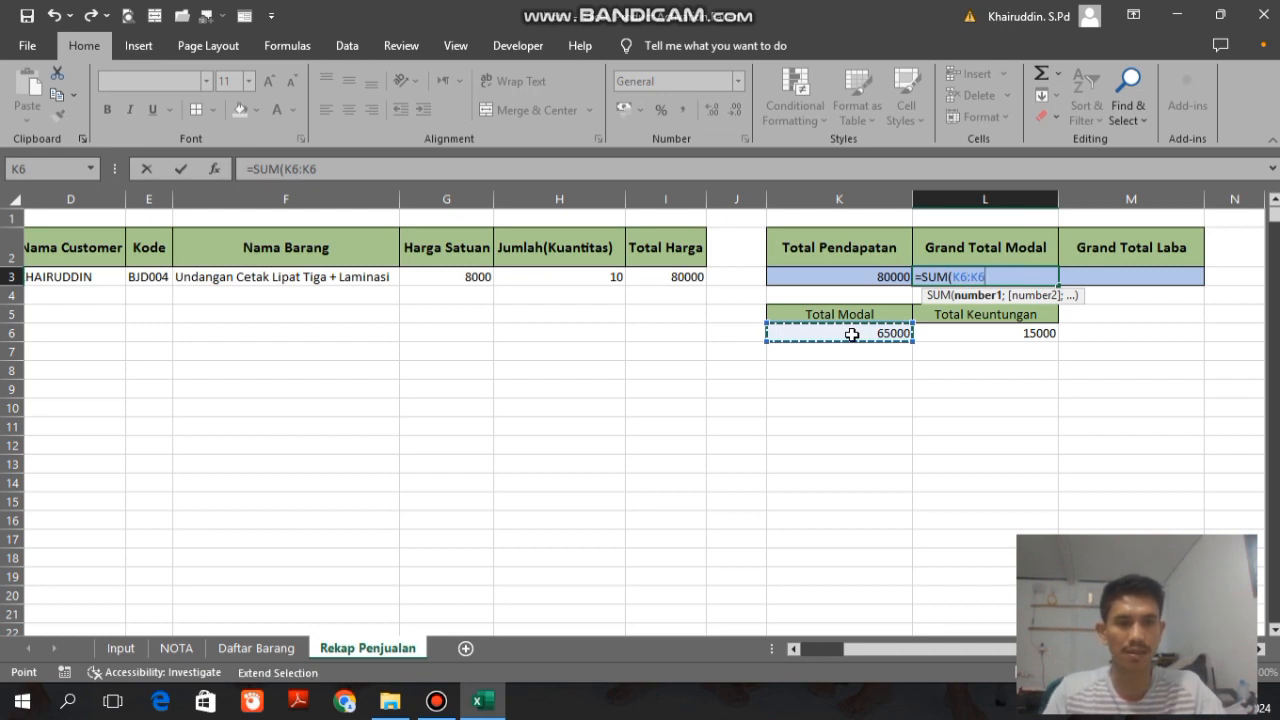
key(BackSpace)
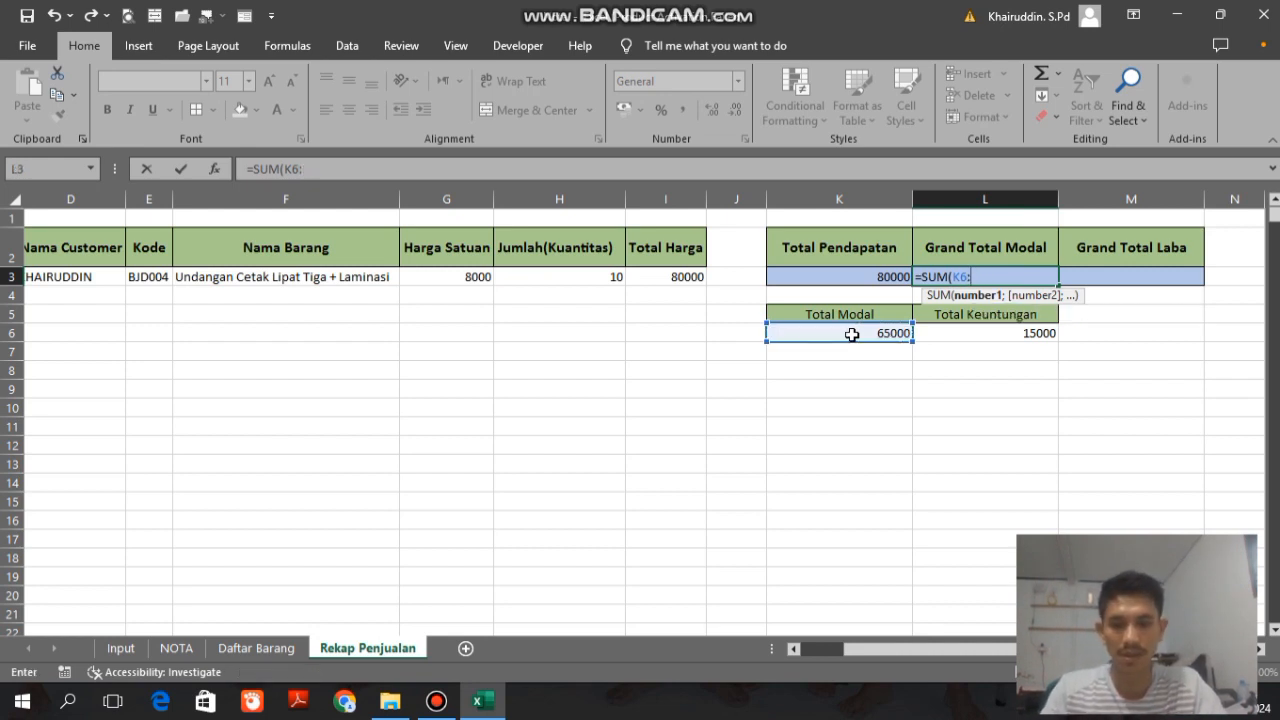
text(K1)
text(000)
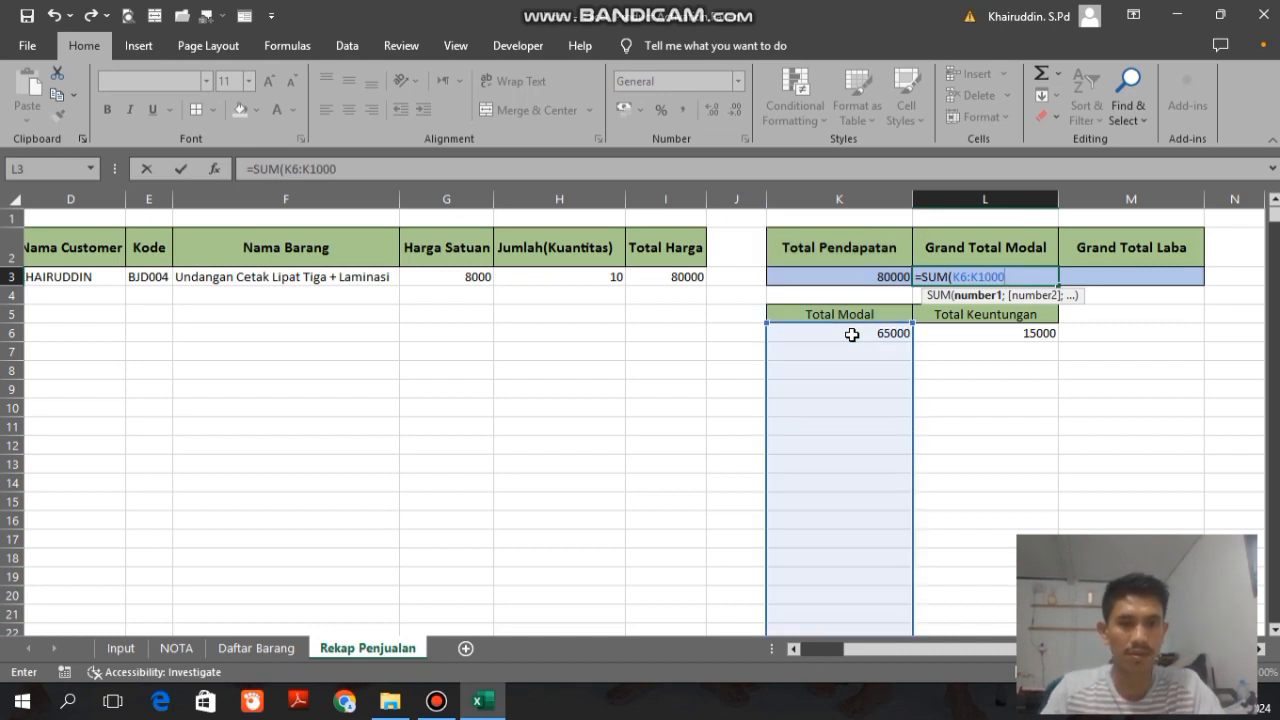
text())
key(Return)
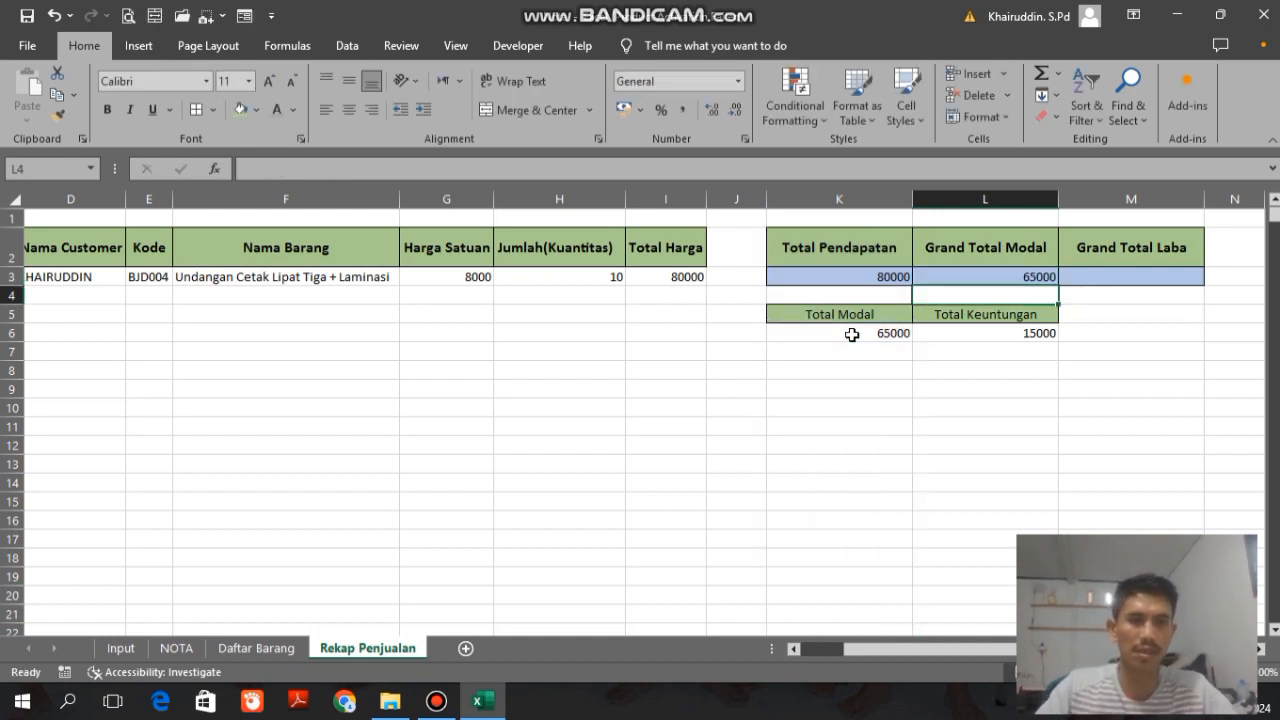
Step: Enter =SUM(L6:L10000) in M3 under Grand Total Laba to add up the Total Keuntungan column
click(1103, 267)
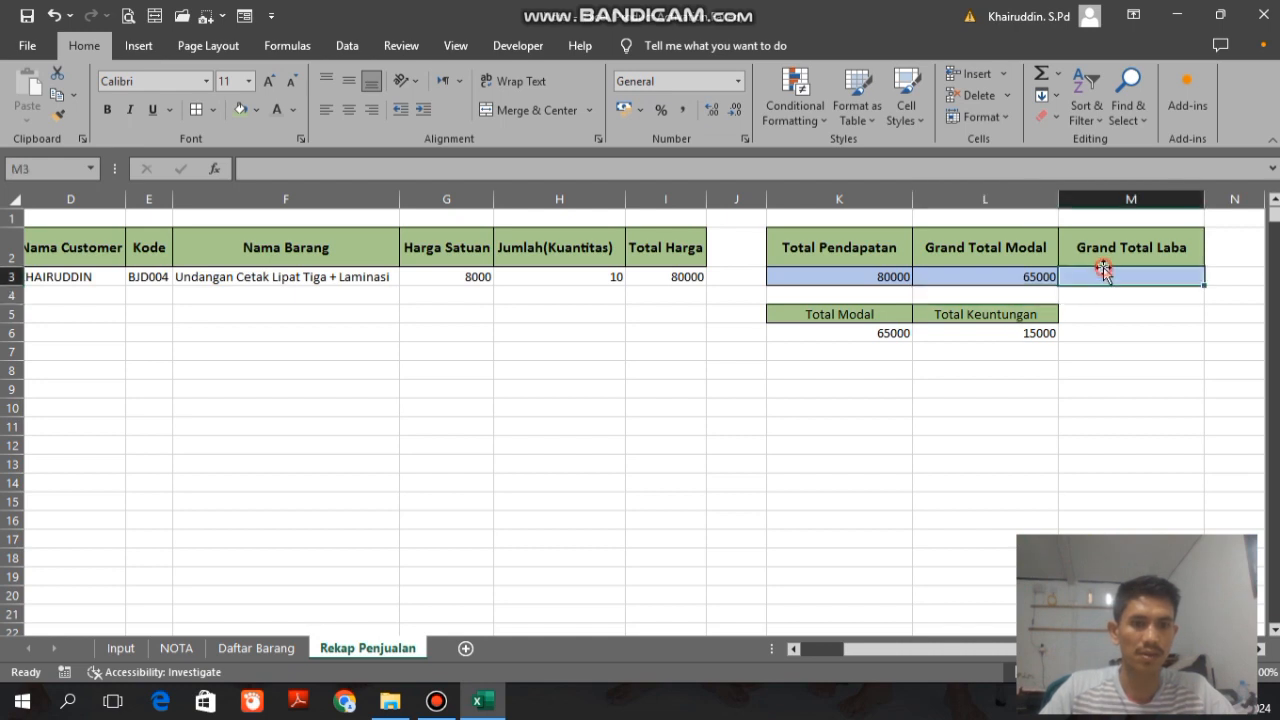
text(=)
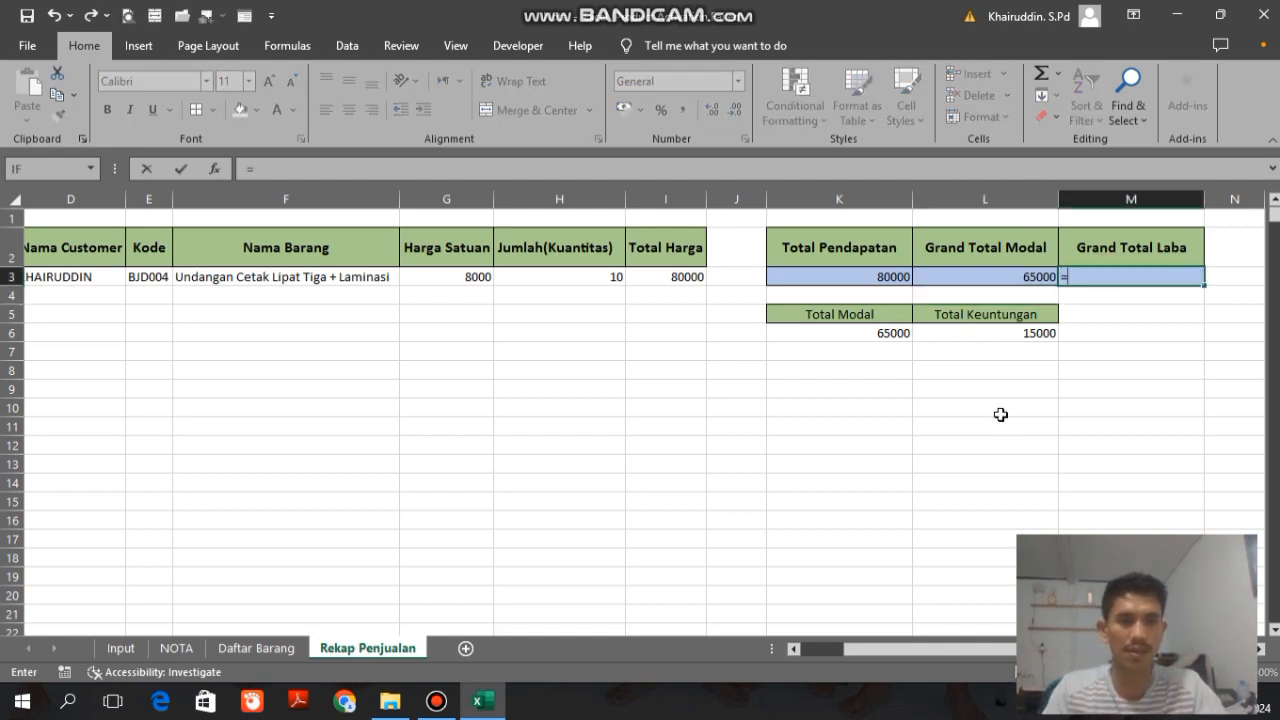
text(SUM()
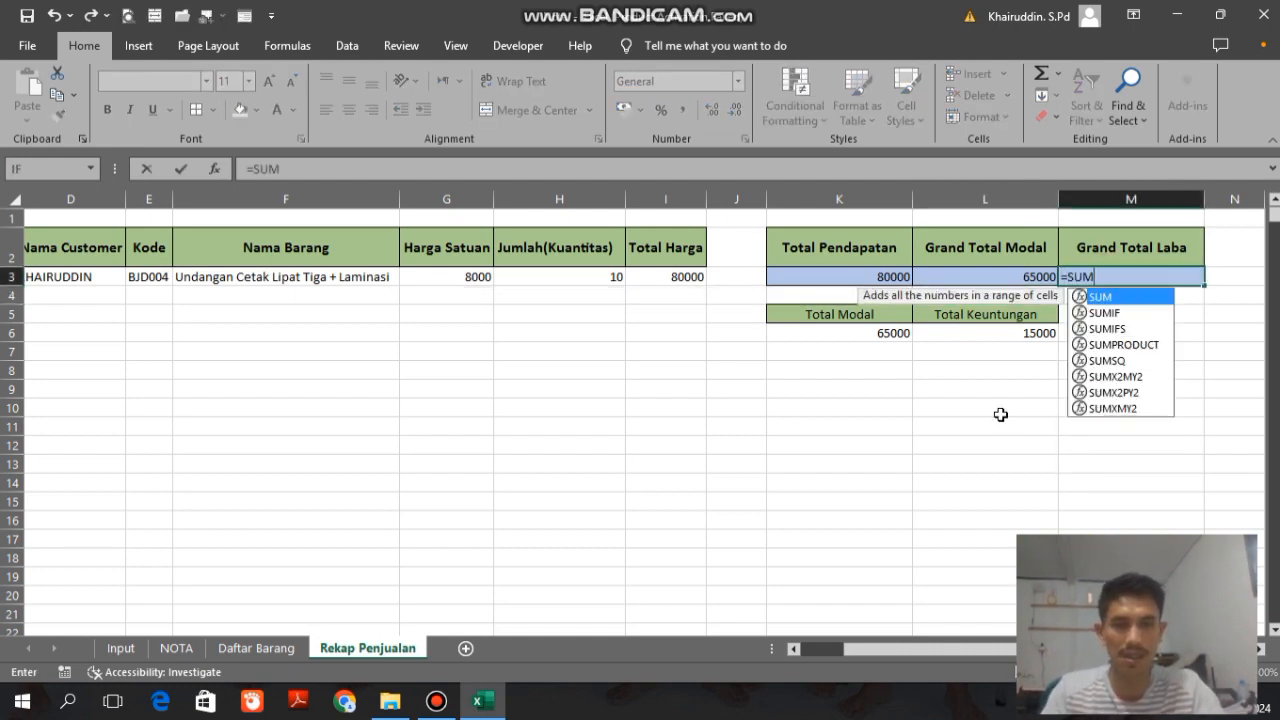
click(981, 338)
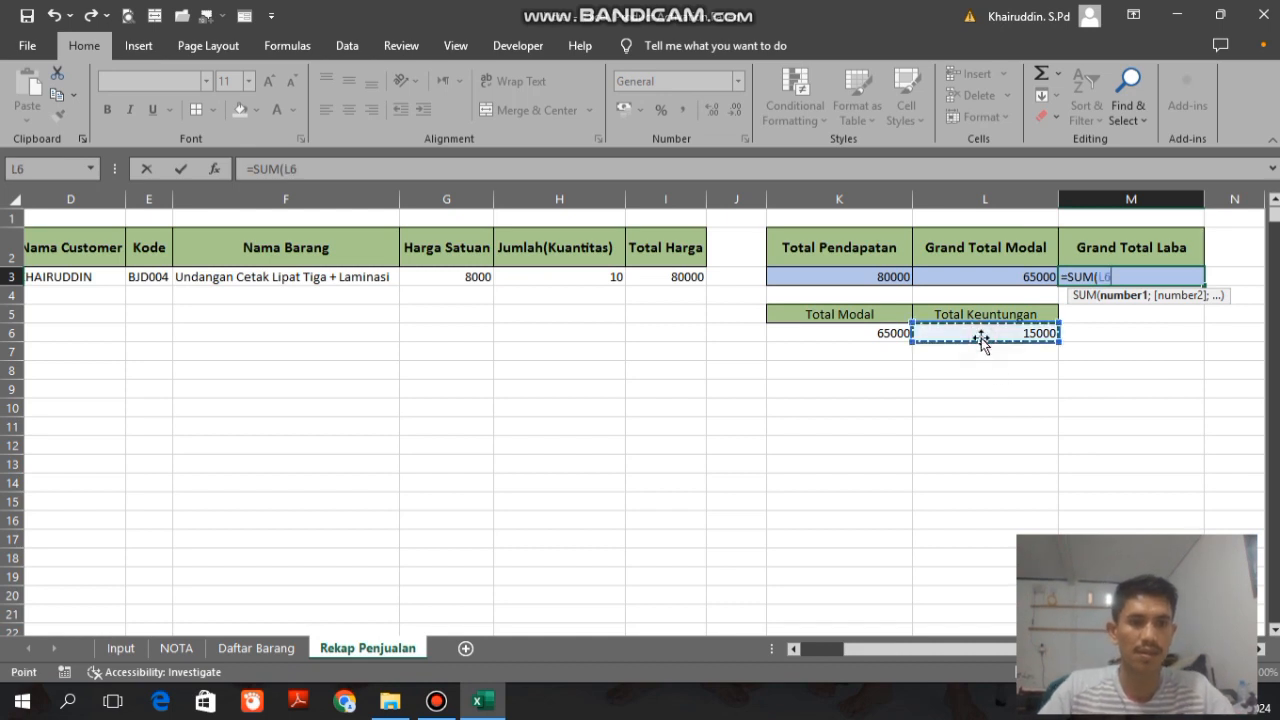
key(F8)
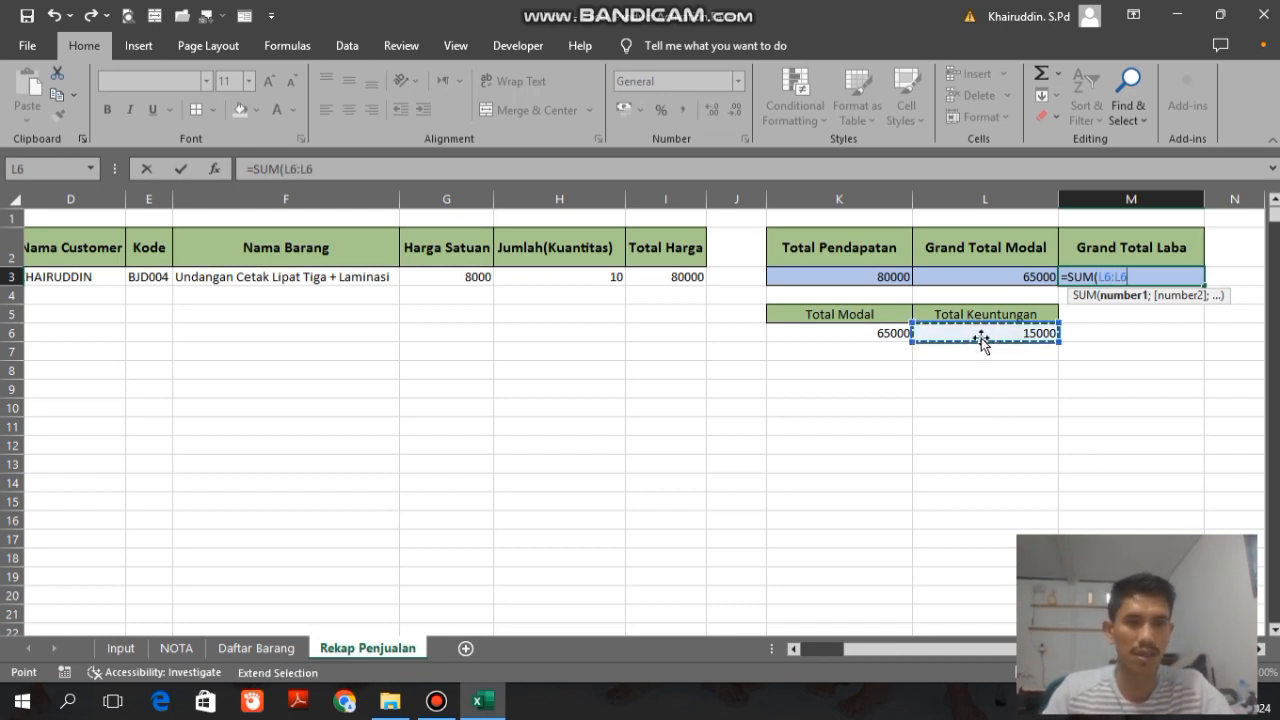
key(BackSpace)
text(10)
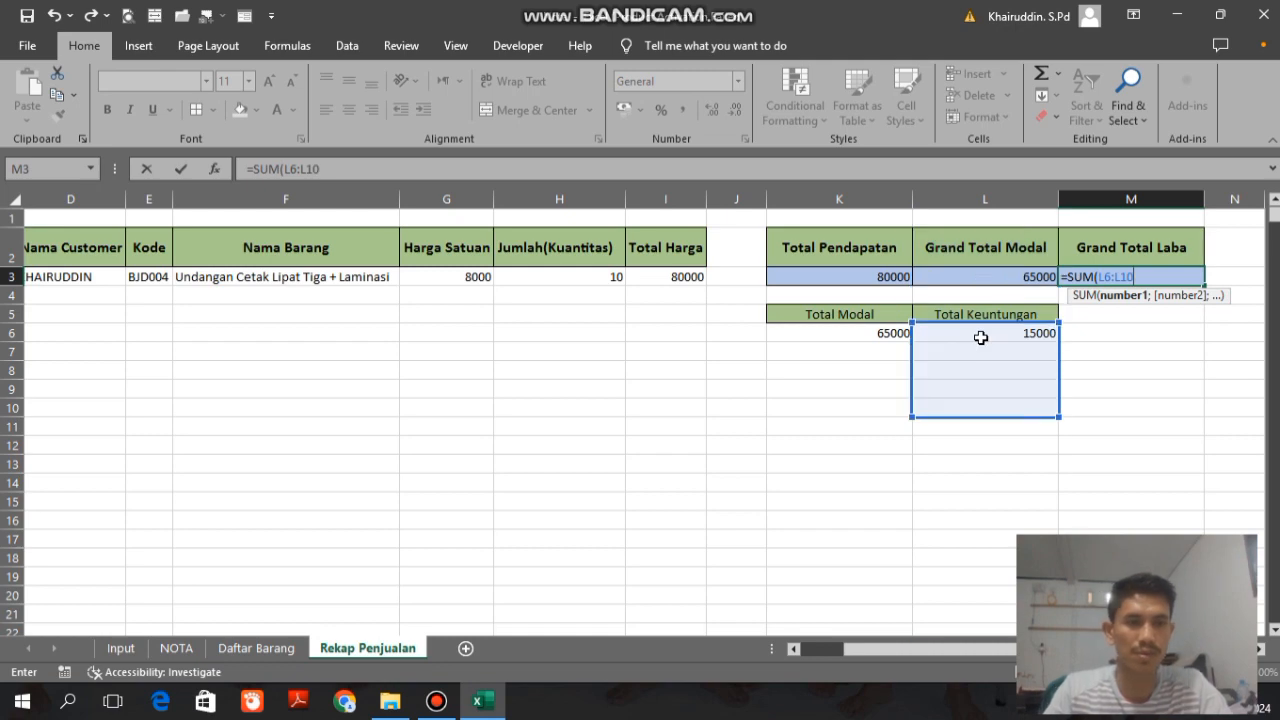
text(000))
key(Return)
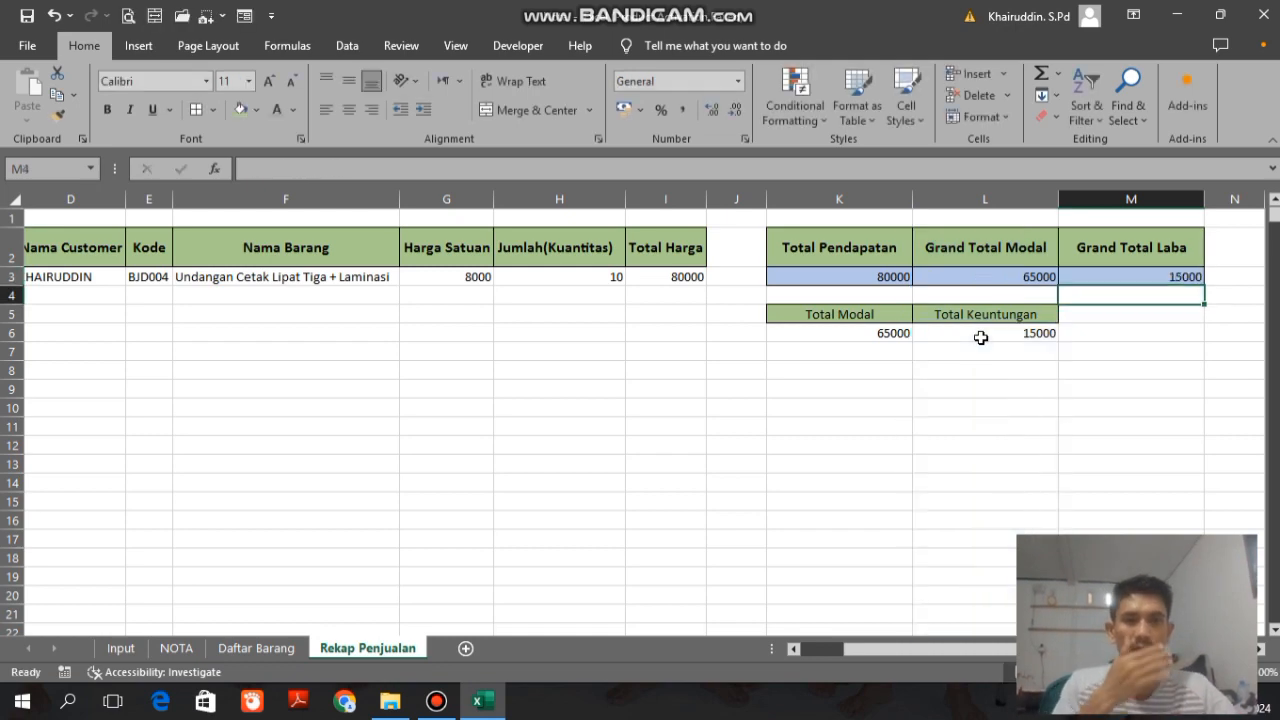
Step: Look over the Daftar Barang, NOTA and Input sheets to check their layout and navigation buttons
drag(870, 640, 800, 645)
click(254, 648)
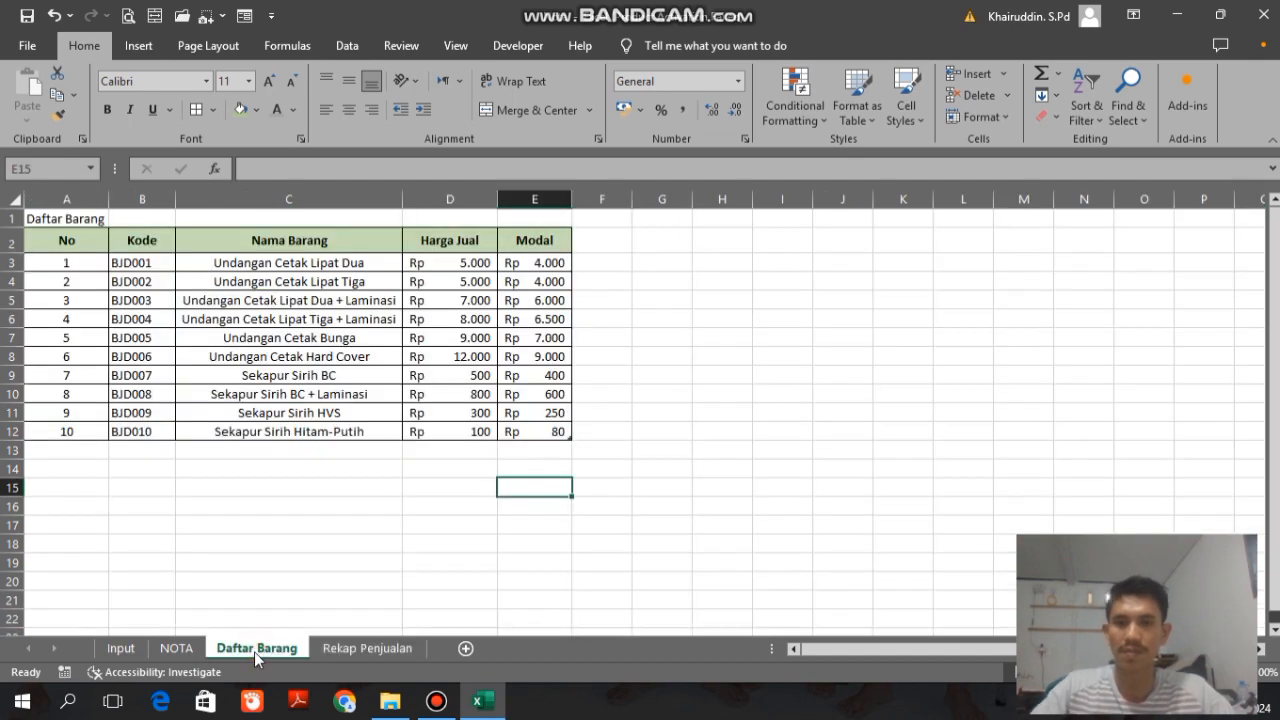
click(175, 647)
click(838, 304)
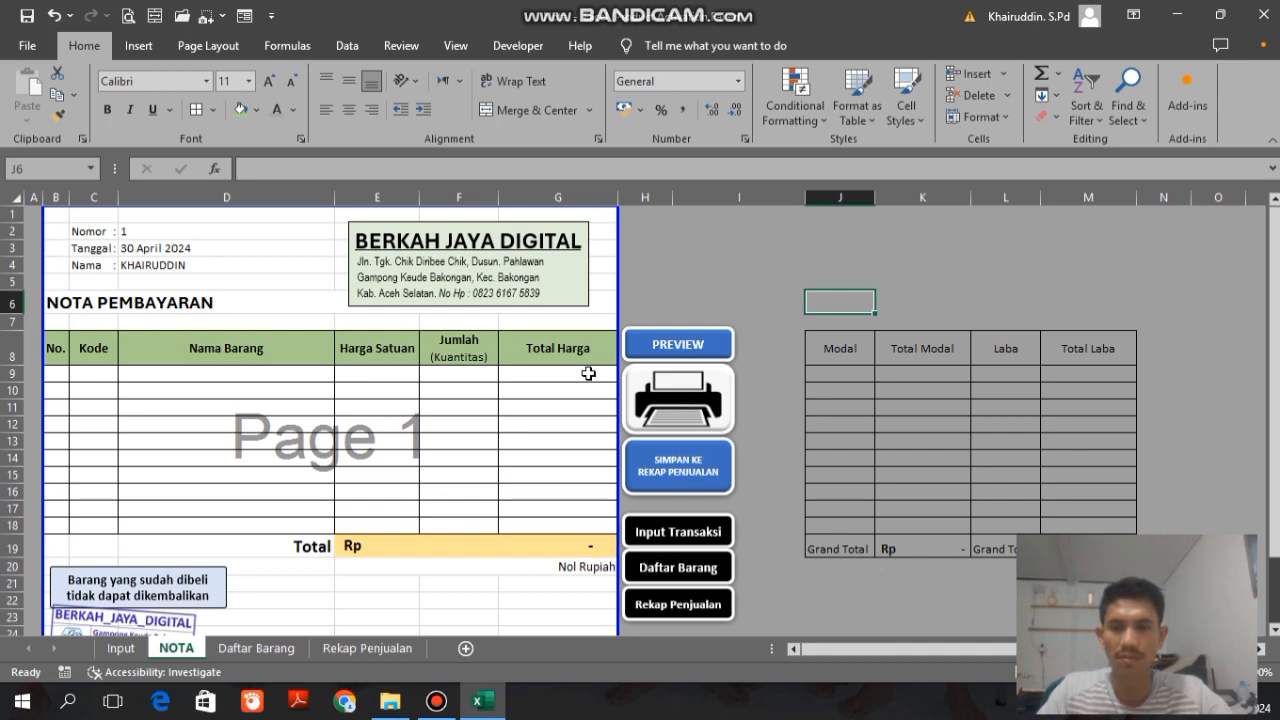
click(265, 649)
click(119, 649)
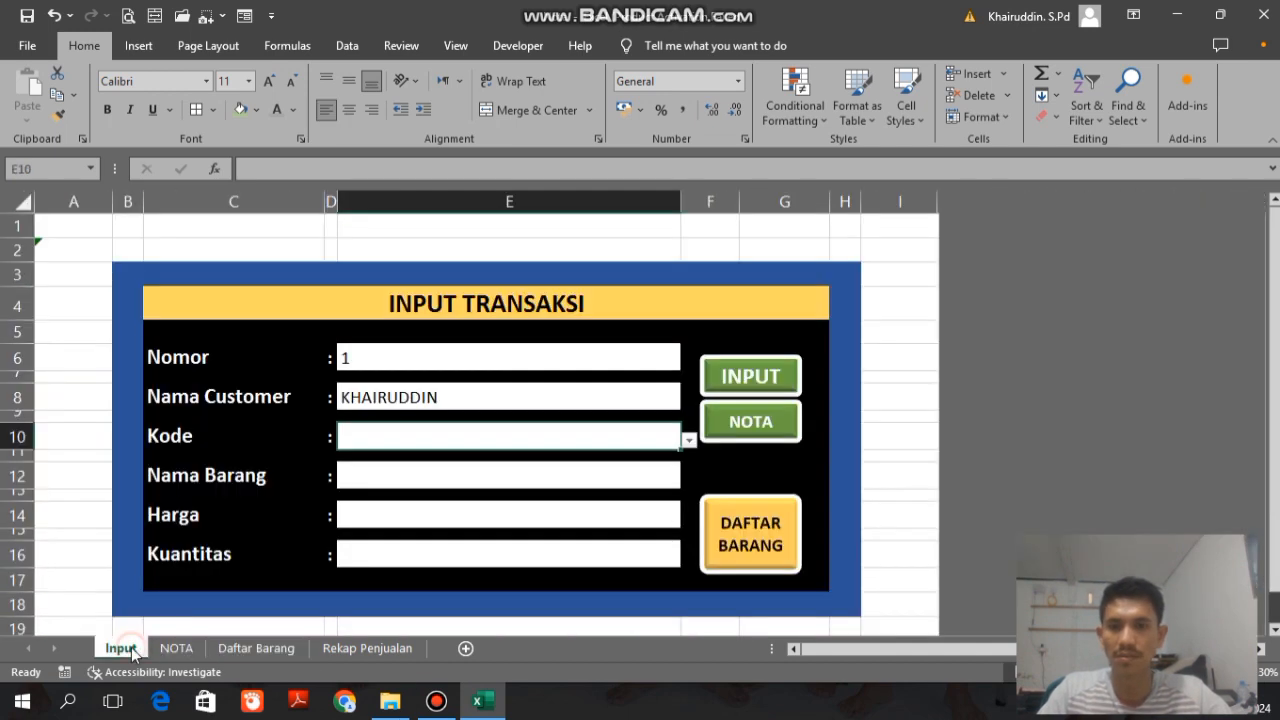
click(898, 350)
key(Down)
key(Down)
key(Down)
key(Down)
key(Down)
key(Down)
key(Down)
key(Down)
key(Down)
key(Down)
key(Down)
key(Down)
key(Down)
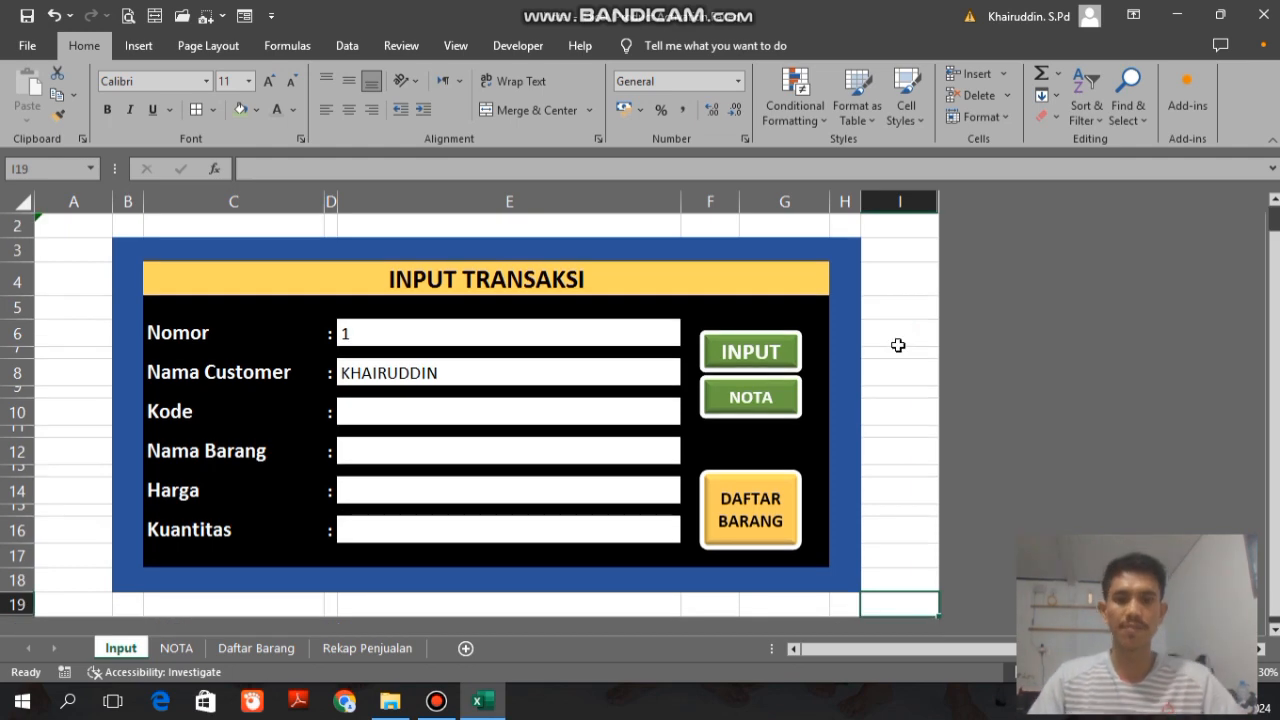
key(Up)
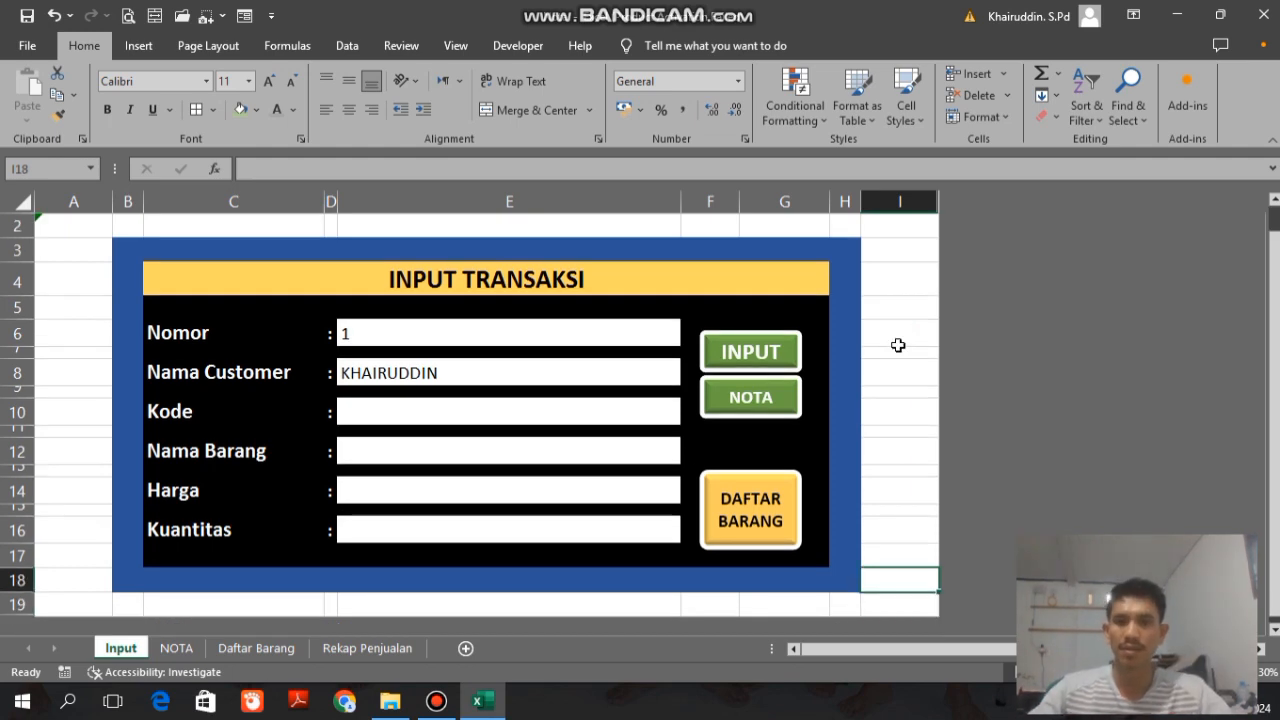
Step: Test the NOTA button on the Input sheet and the Input Transaksi button on the NOTA sheet
ctrl+click(743, 490)
click(767, 399)
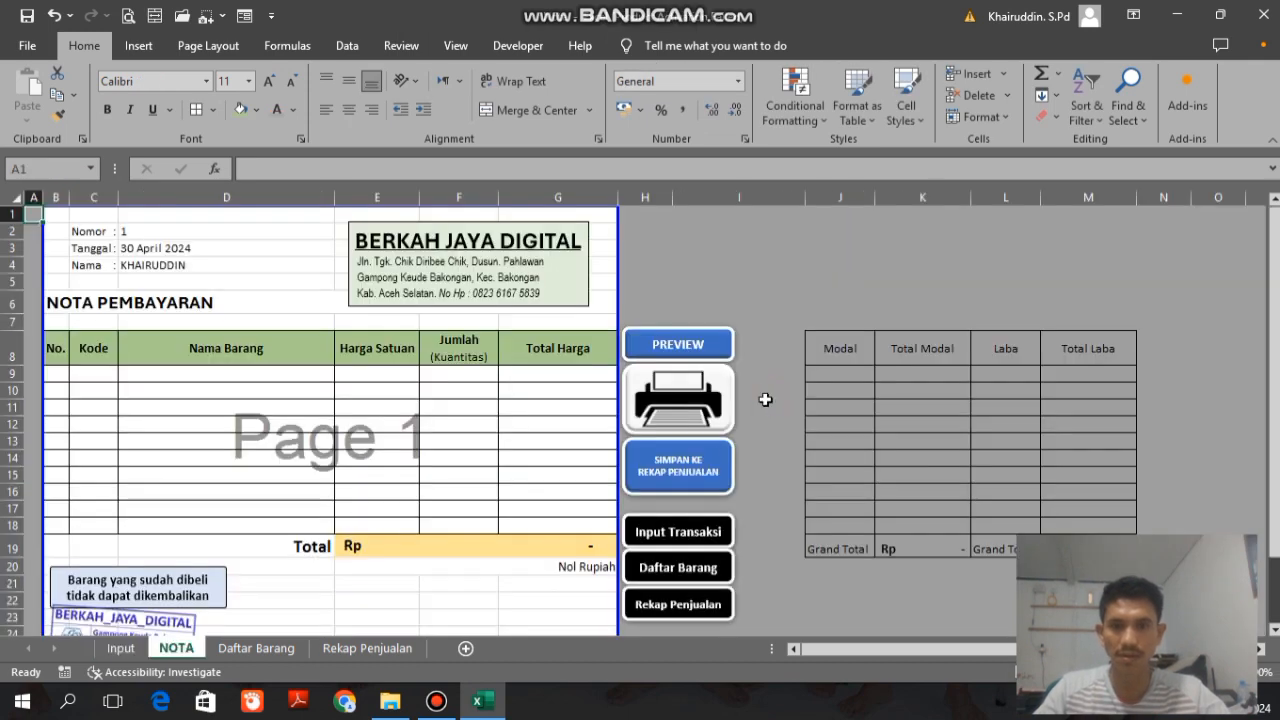
click(666, 530)
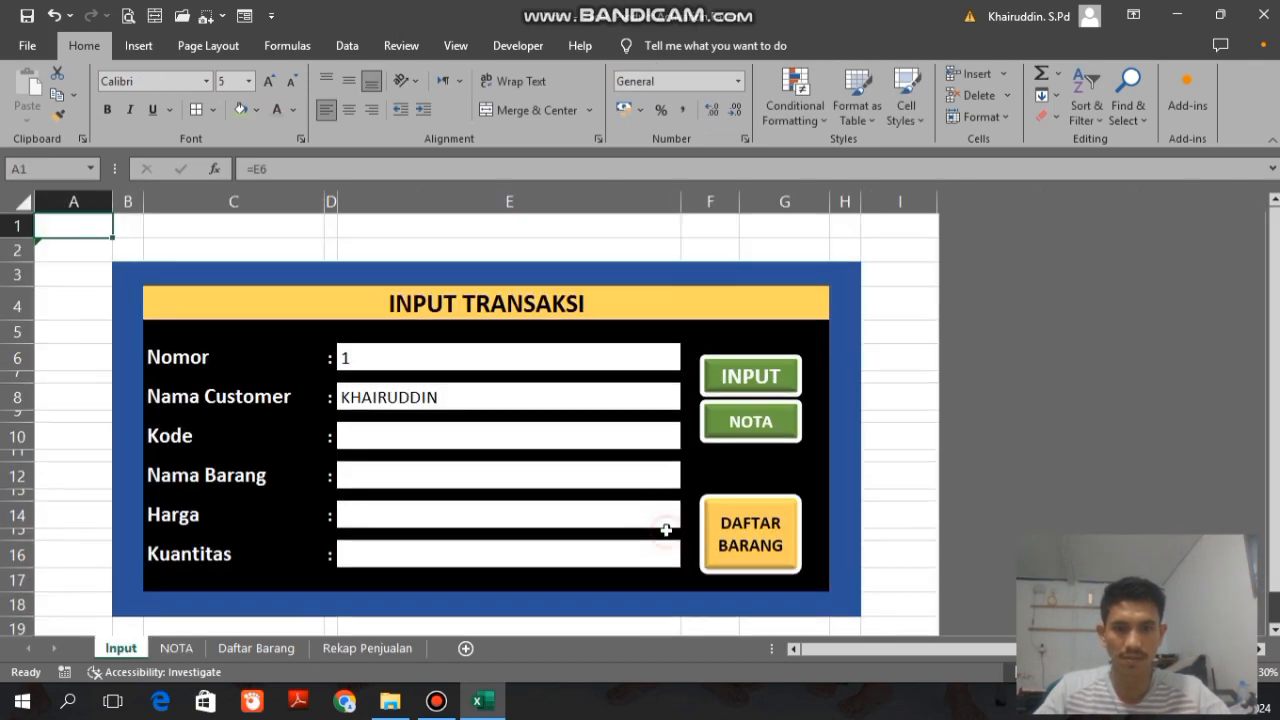
Step: Hyperlink the DAFTAR BARANG shape on the Input sheet to cell A1 of the Daftar Barang sheet and follow the link
ctrl+click(755, 530)
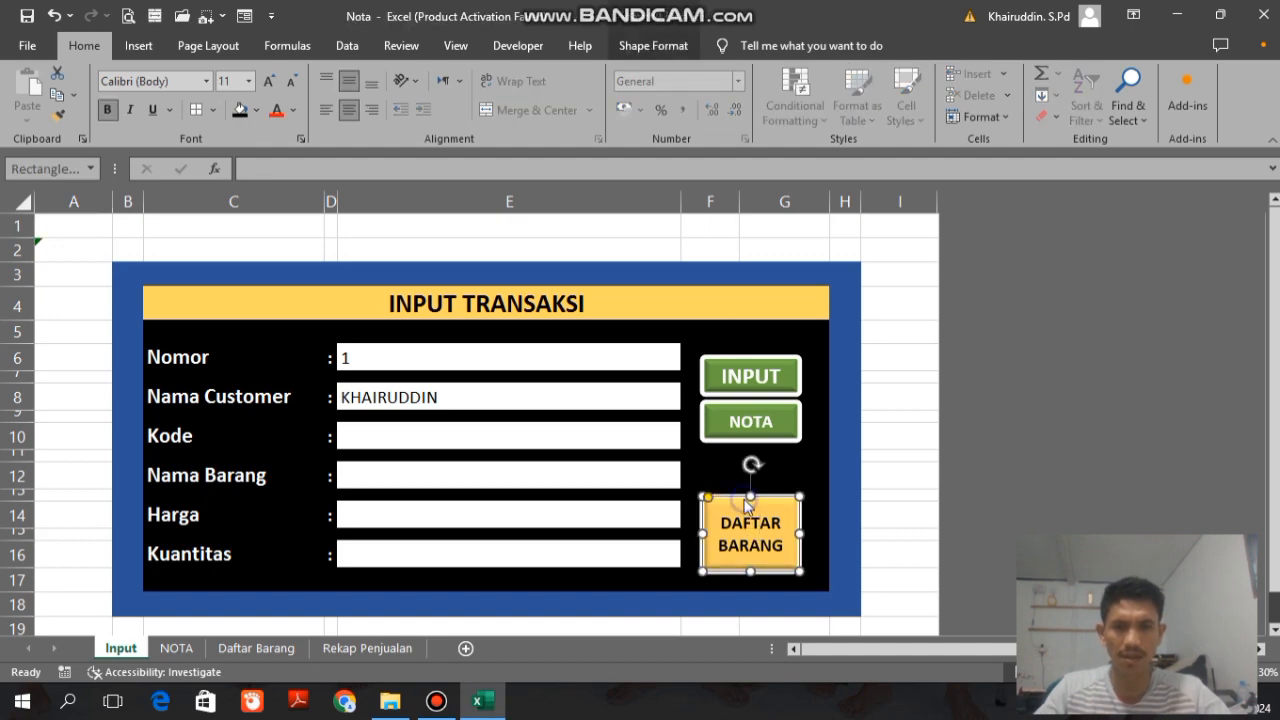
right_click(745, 507)
click(926, 565)
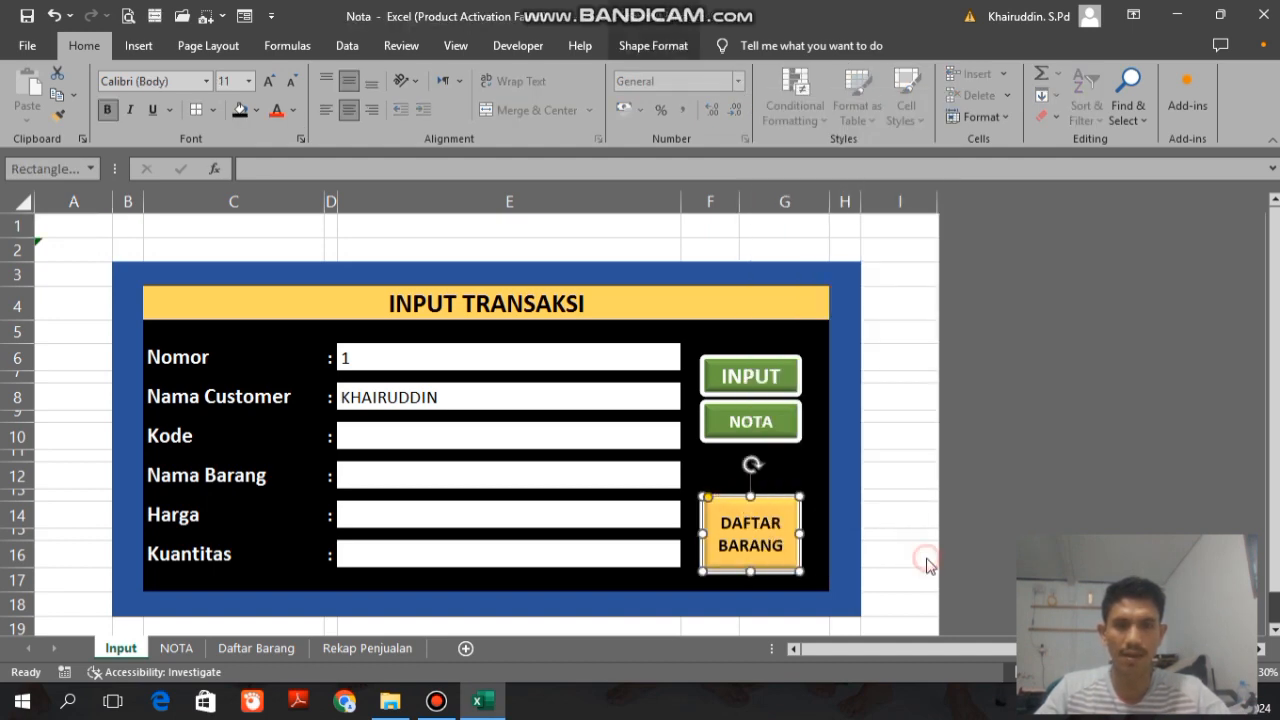
right_click(793, 507)
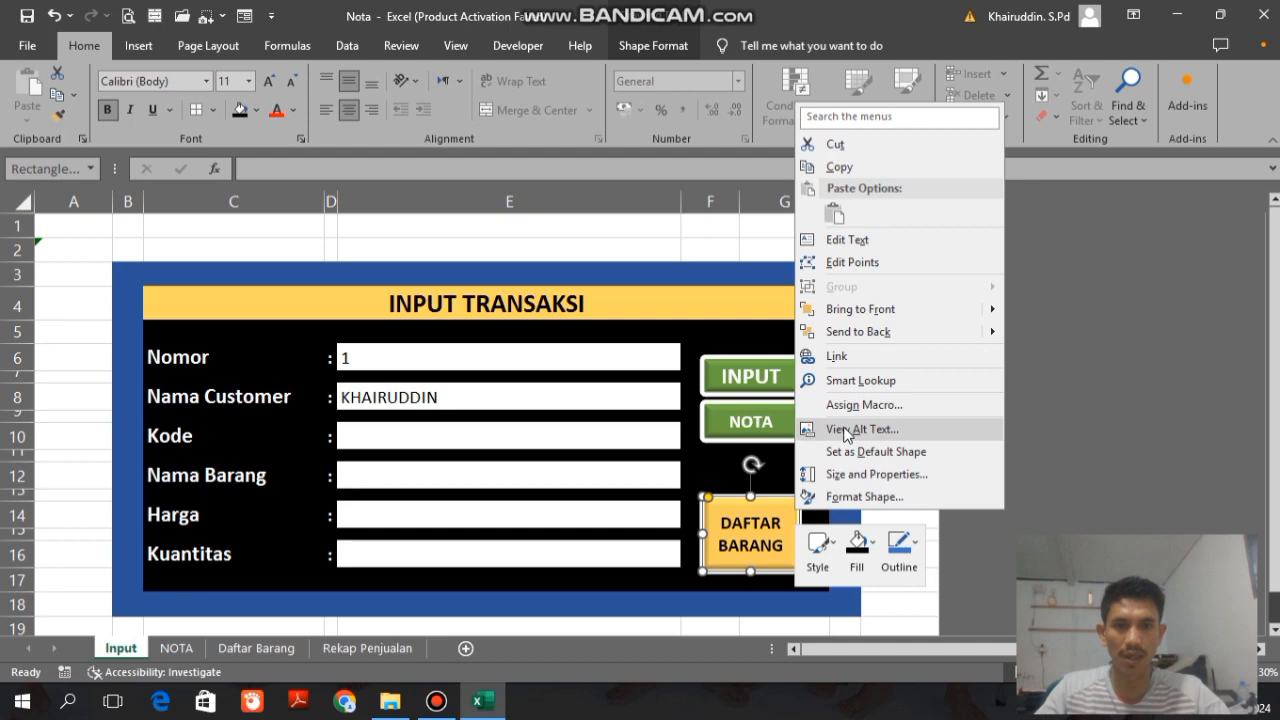
click(834, 356)
click(690, 362)
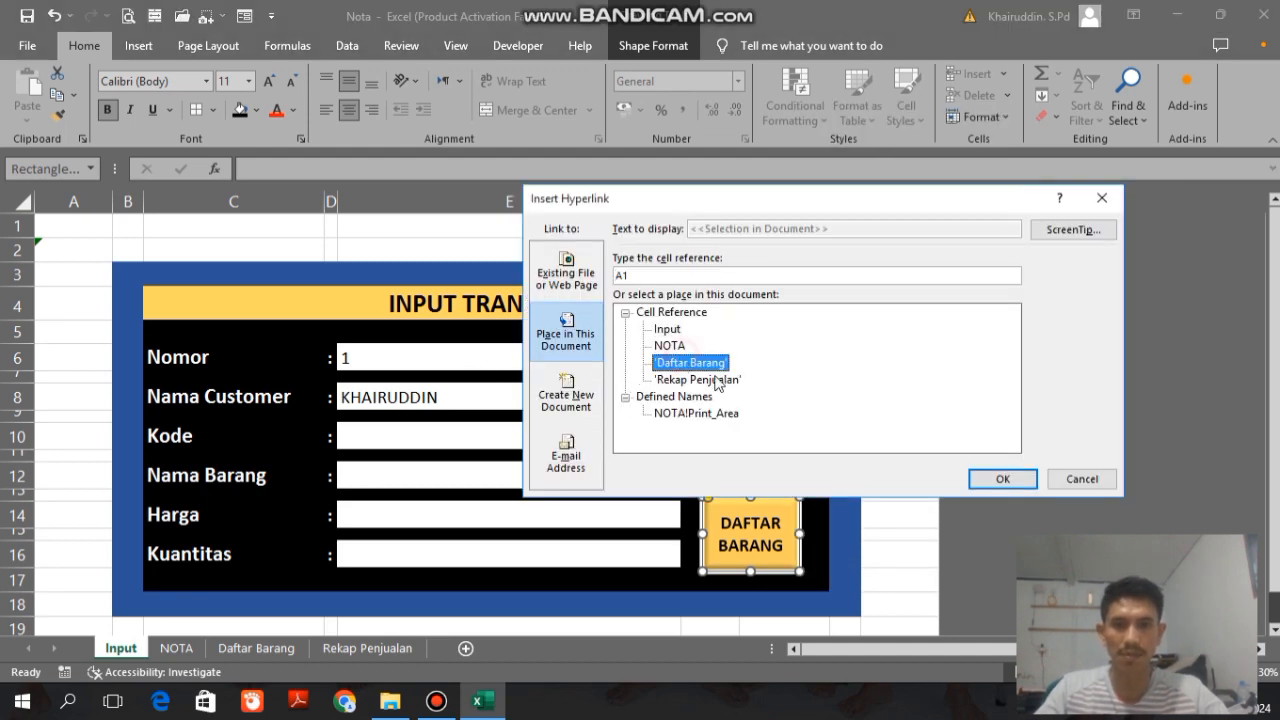
click(1002, 478)
click(898, 478)
click(745, 544)
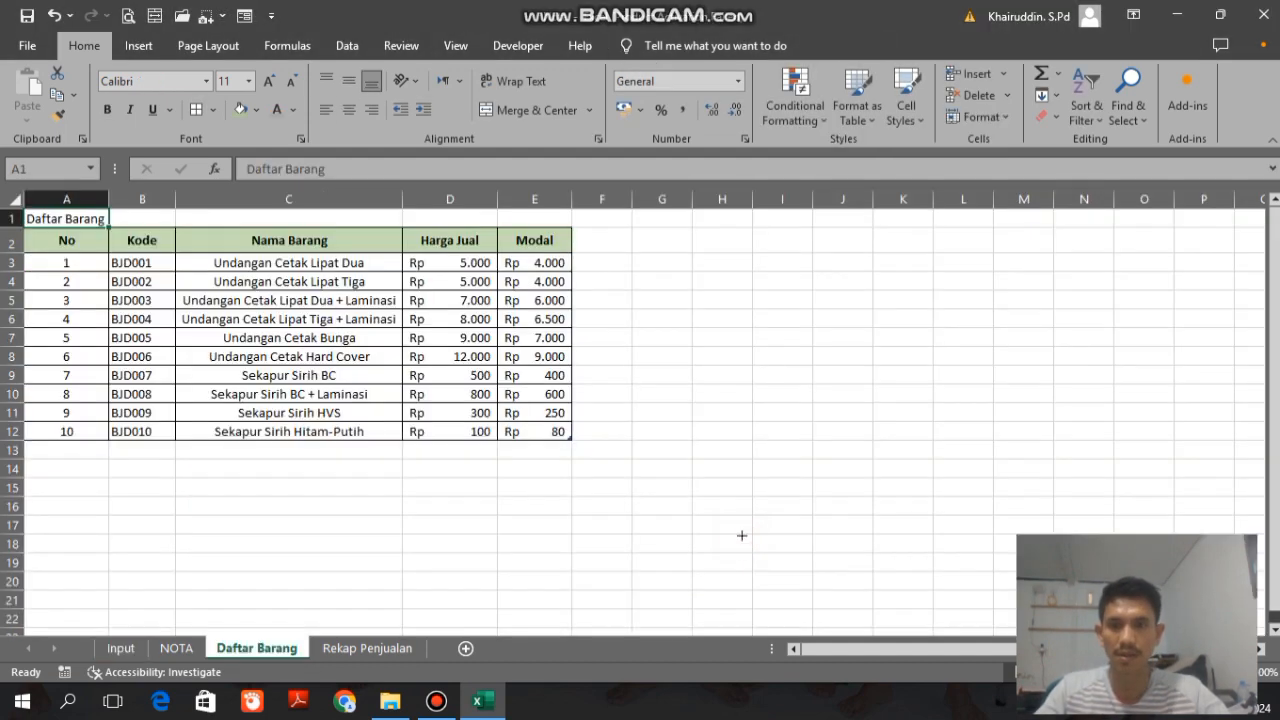
Step: Draw a rounded rectangle about 3.73 by 1.27 cm beside the Daftar Barang table and label it INPUT TRANSAKSI
click(145, 45)
click(281, 73)
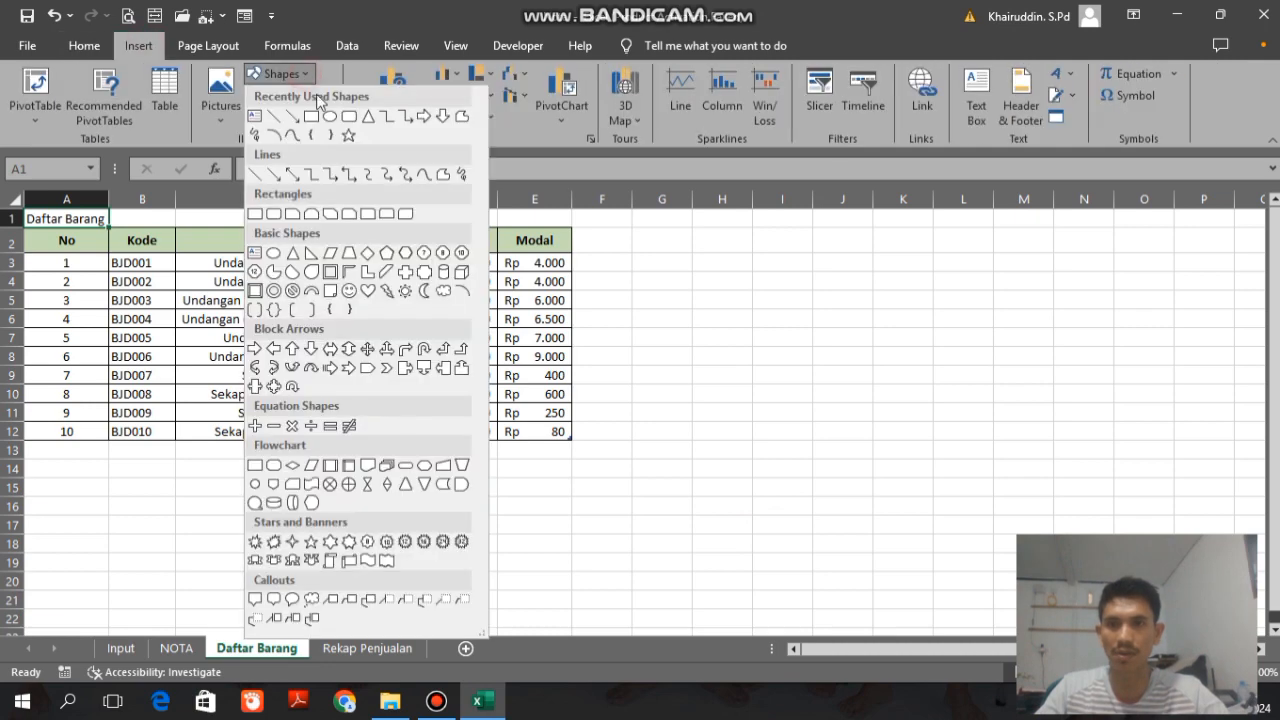
click(345, 118)
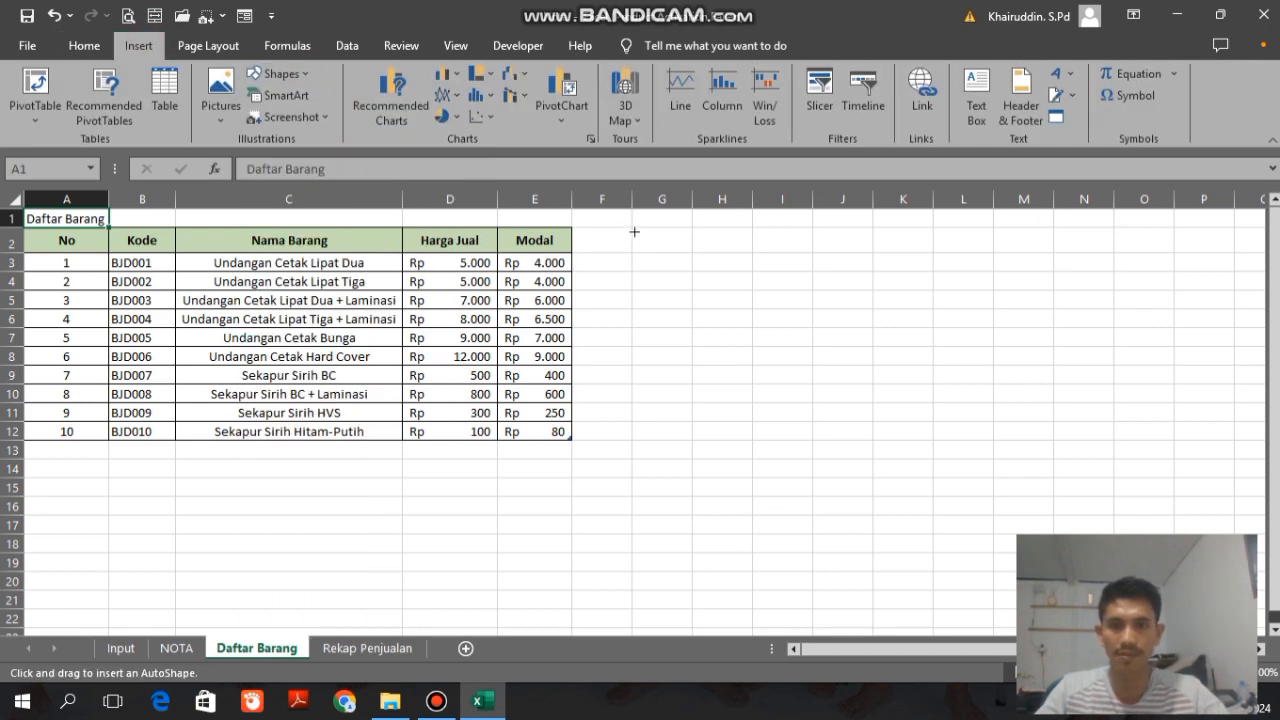
drag(634, 232, 766, 271)
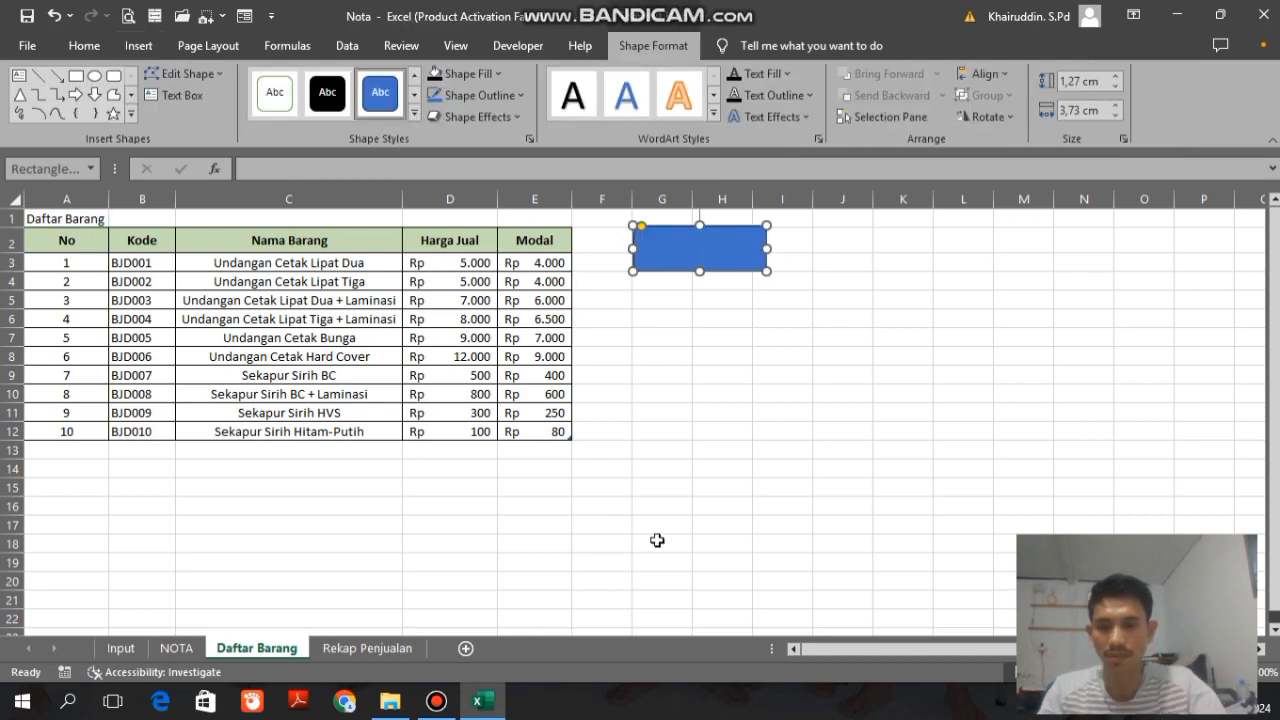
text(INPUT TR)
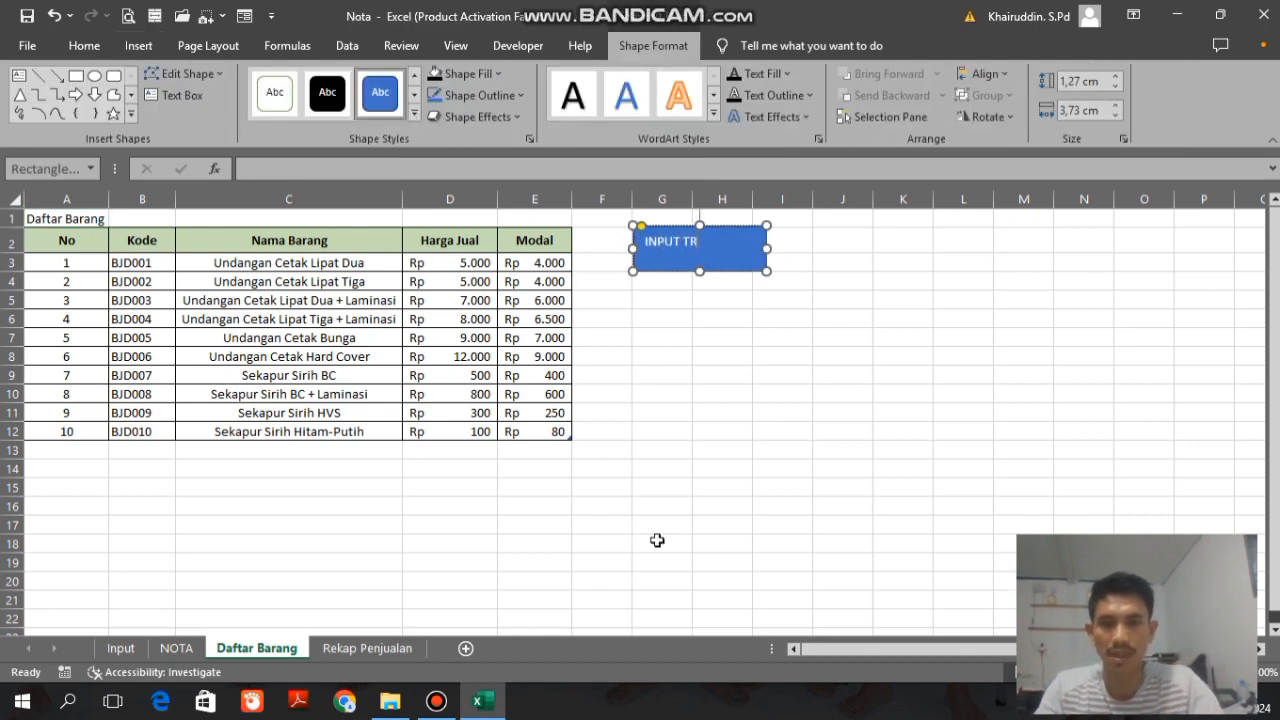
text(ANSAKSI)
Step: Center the INPUT TRANSAKSI label horizontally and vertically in its shape and make it bold at 12 pt
key(ctrl+a)
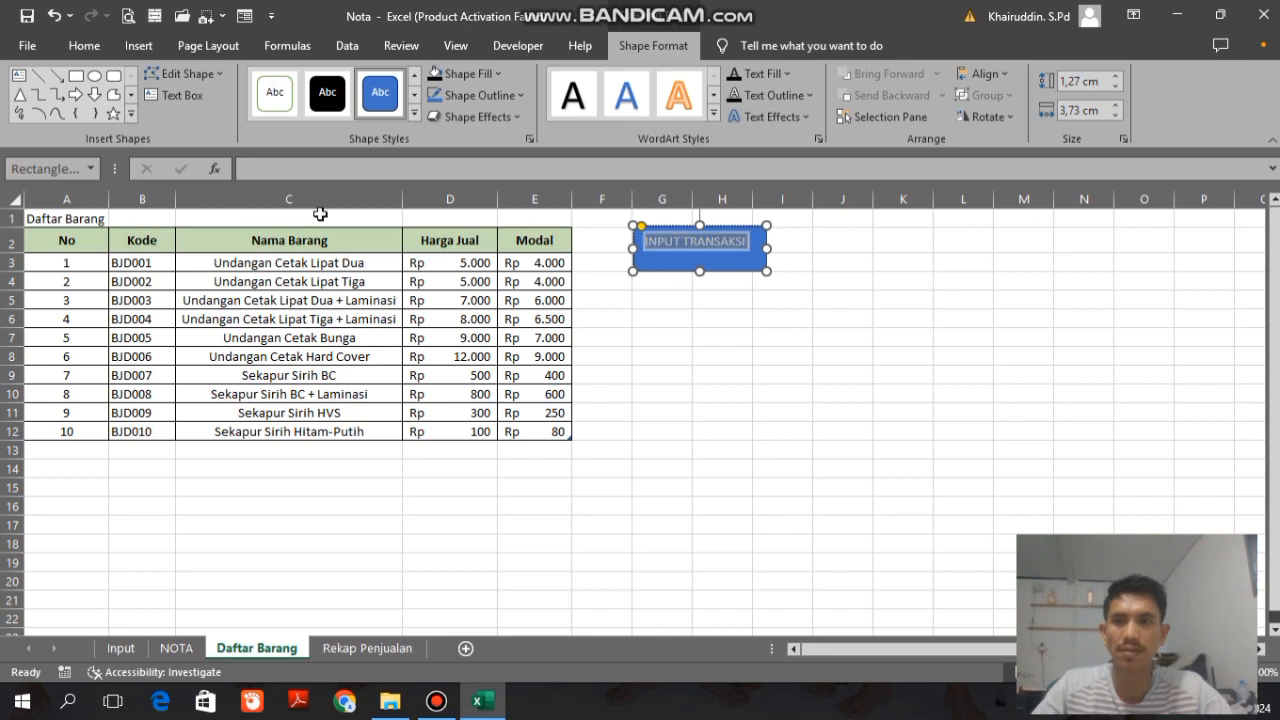
click(84, 46)
click(352, 110)
click(349, 80)
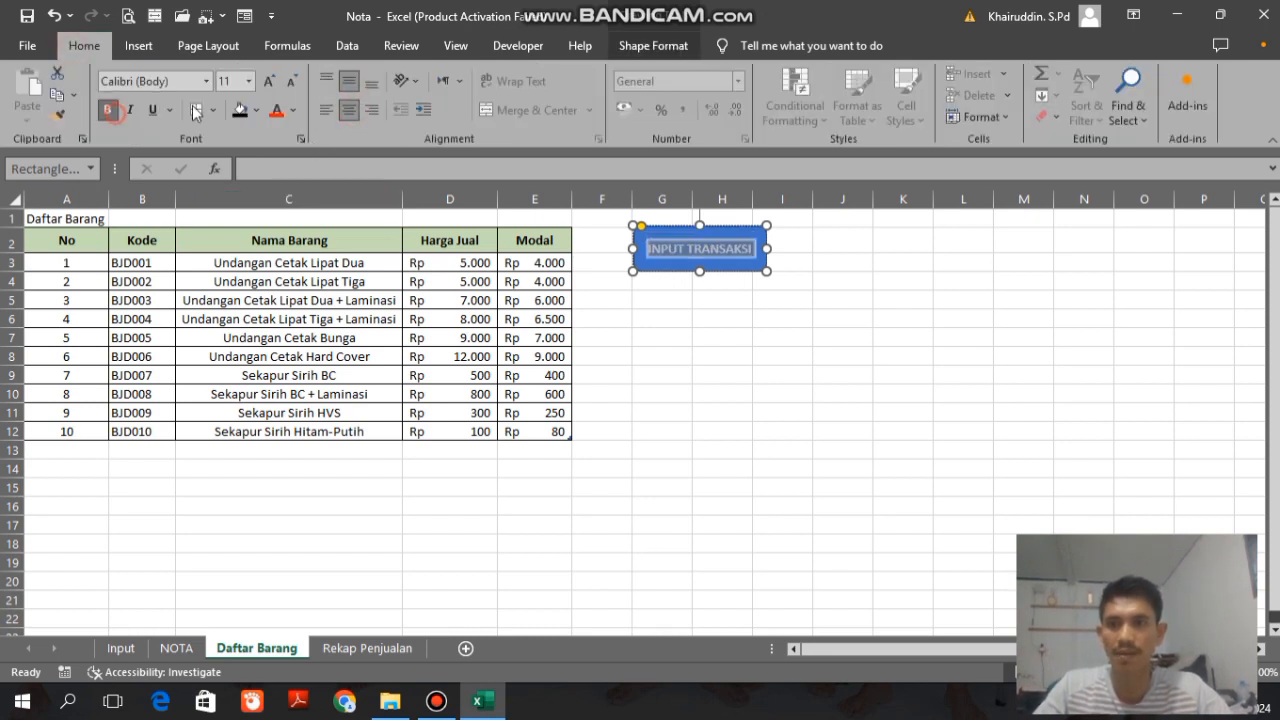
key(ctrl+b)
click(270, 82)
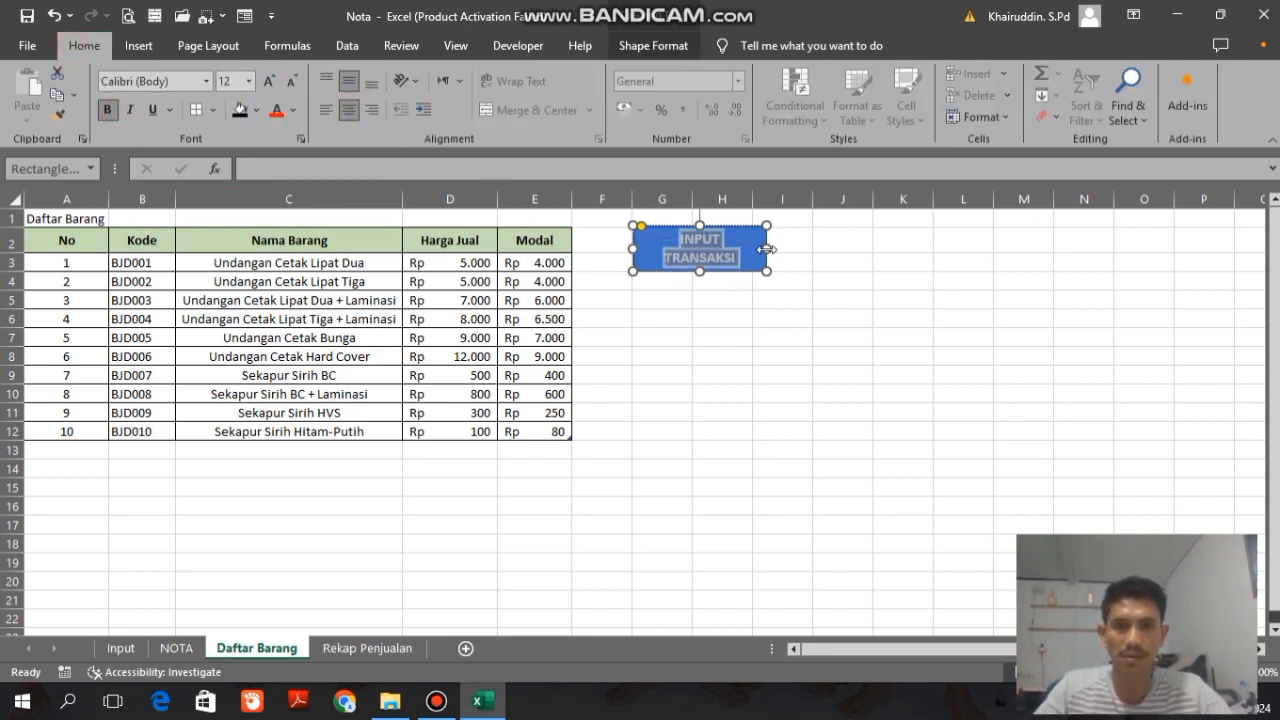
Step: Increase the INPUT TRANSAKSI shape's height to about 1.54 cm and enlarge its label to 14 pt
drag(704, 272, 706, 281)
click(270, 83)
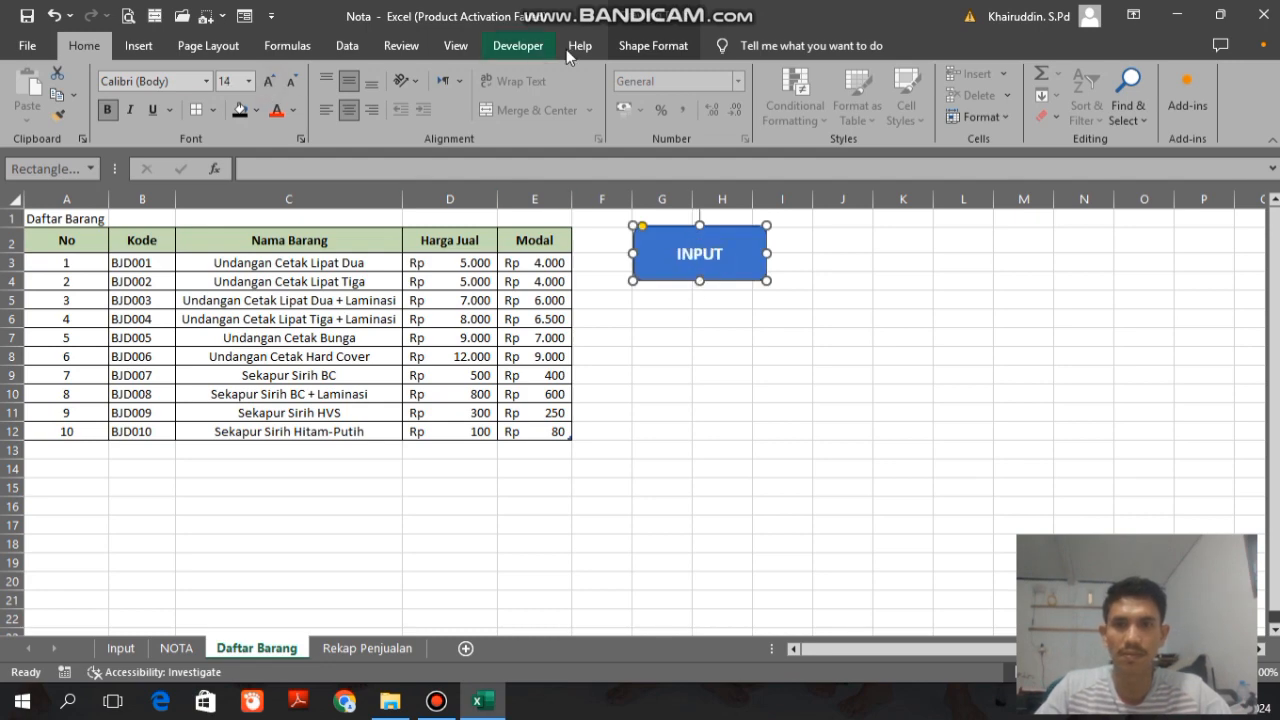
Step: Apply the first preset shape effect to the INPUT TRANSAKSI shape on the Daftar Barang sheet
click(651, 46)
click(470, 116)
mouse_move(480, 149)
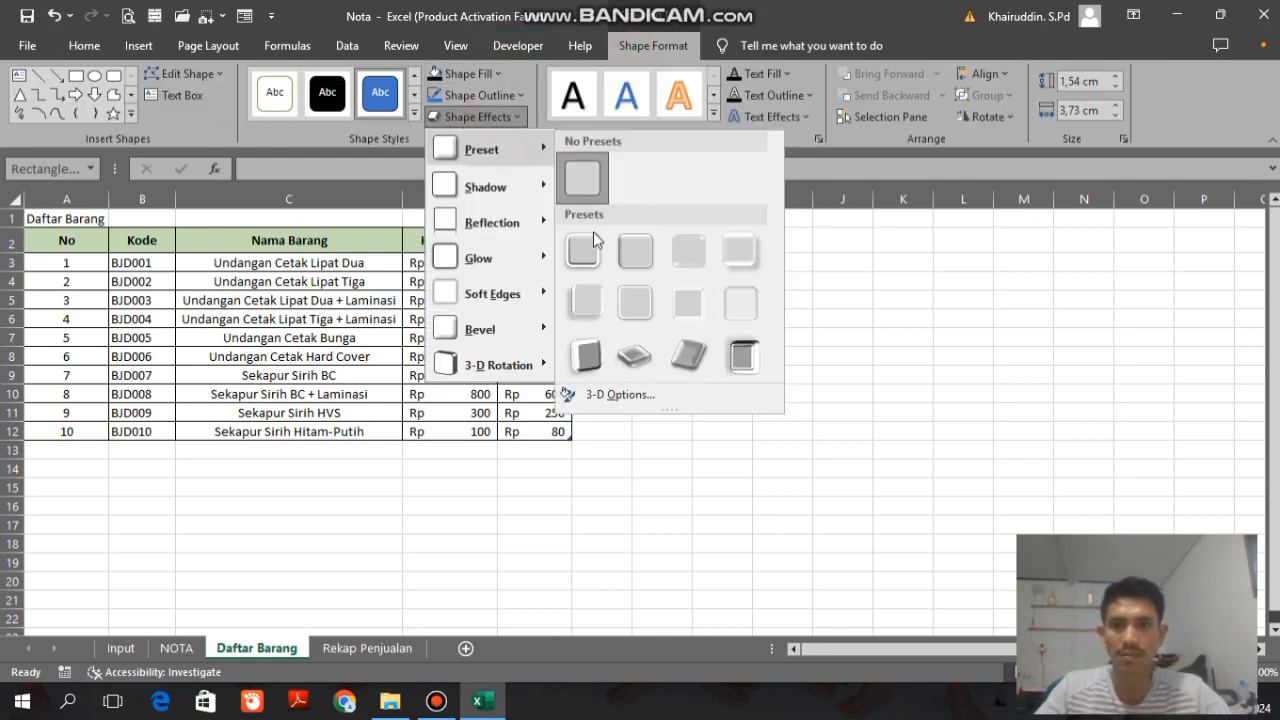
click(590, 252)
click(785, 433)
Step: Duplicate the INPUT TRANSAKSI shape directly below itself and relabel the copy REKAP PENJUALAN
click(707, 254)
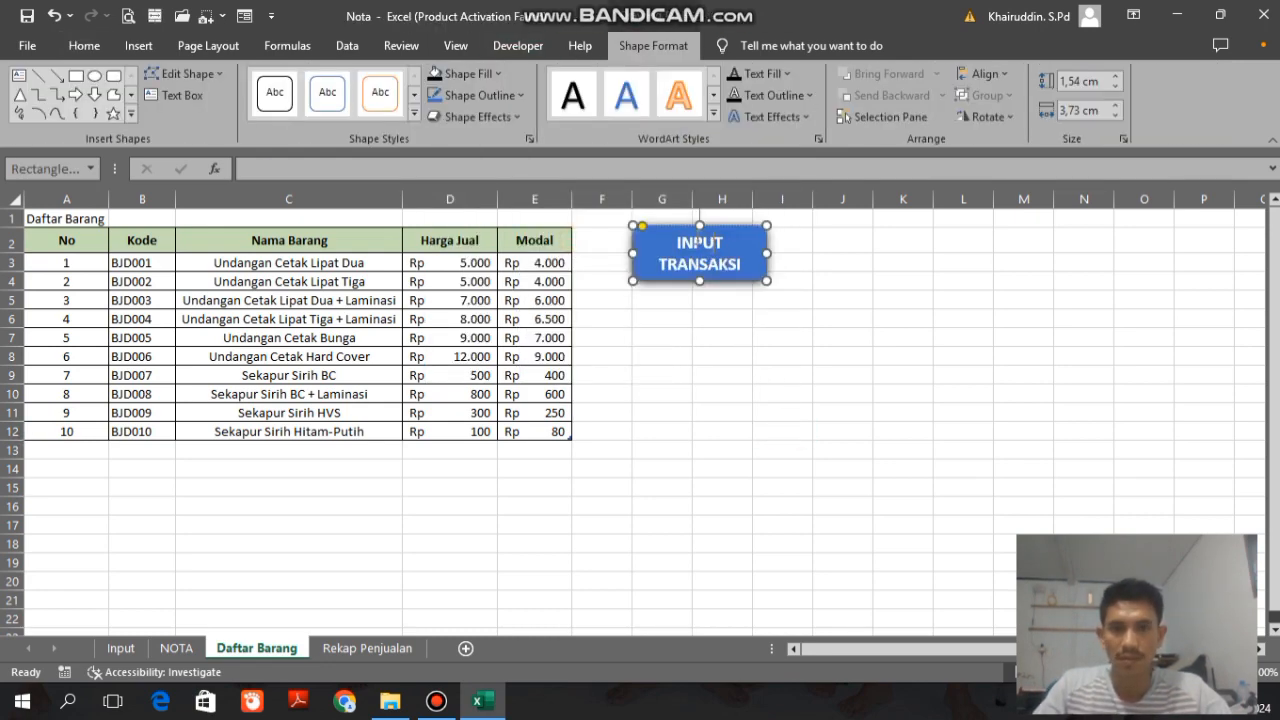
click(698, 226)
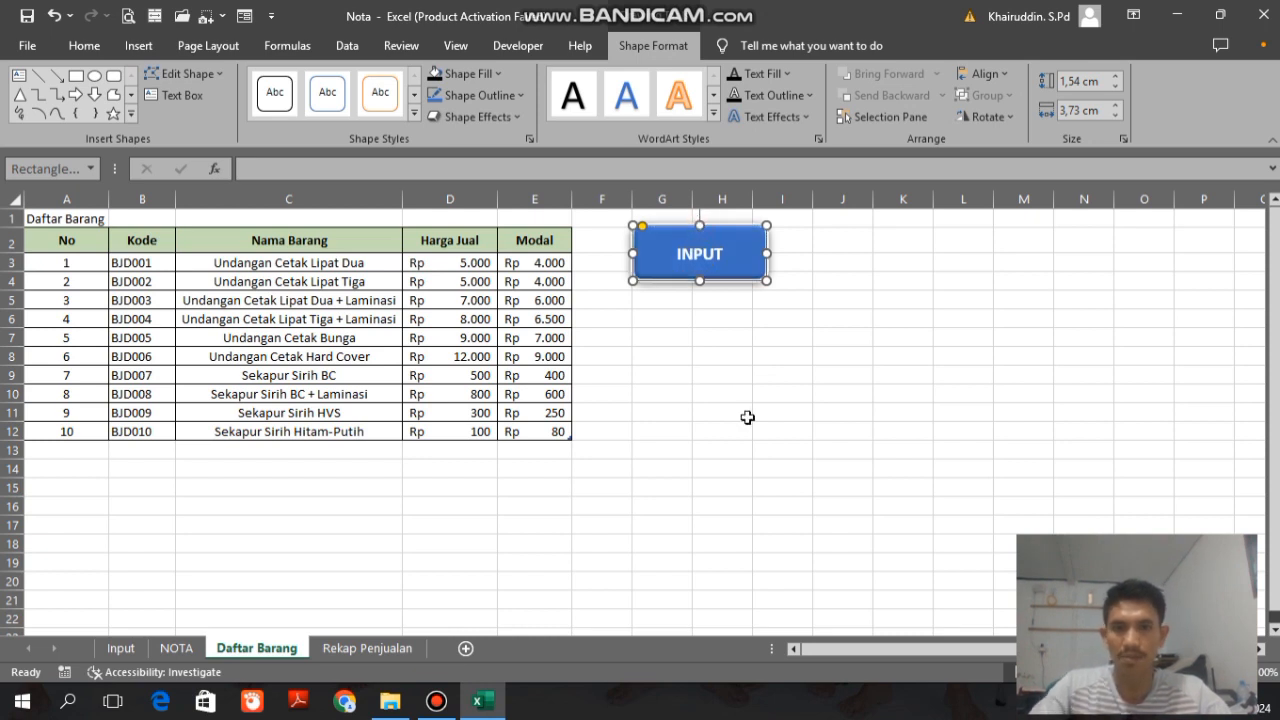
drag(740, 246, 728, 295)
triple_click(712, 320)
text(REKA)
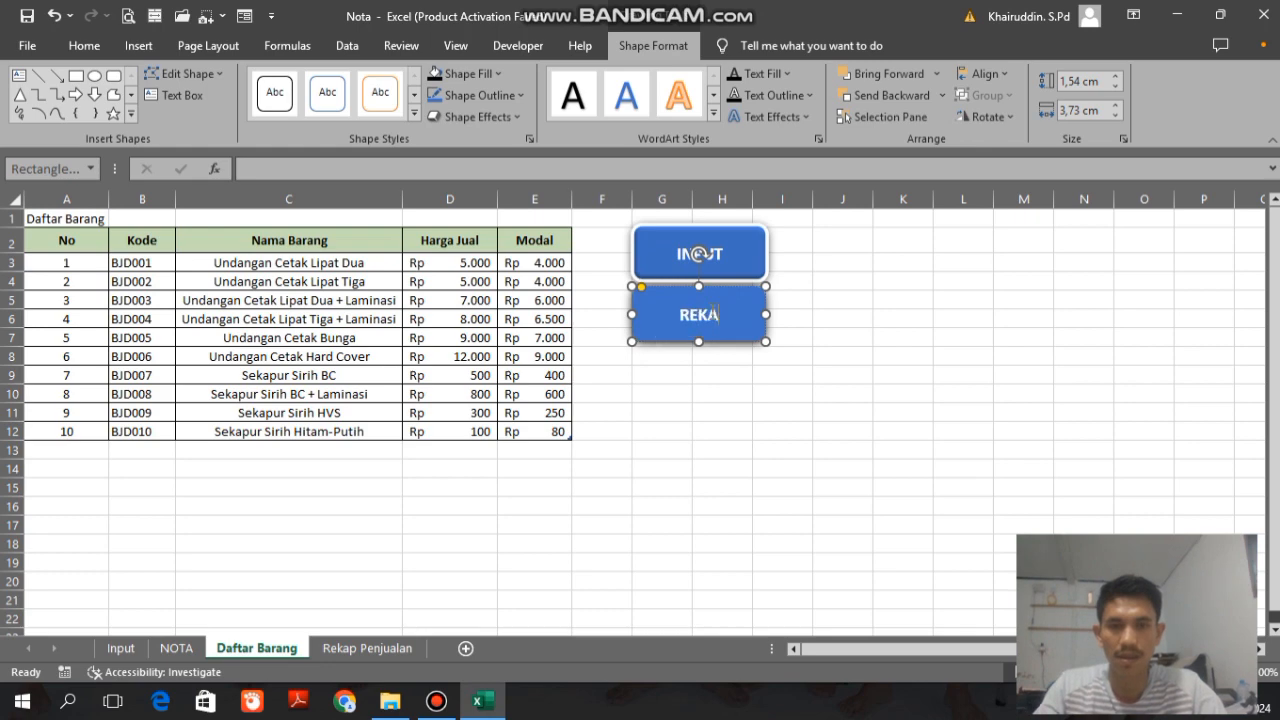
text(P PENJUALAN)
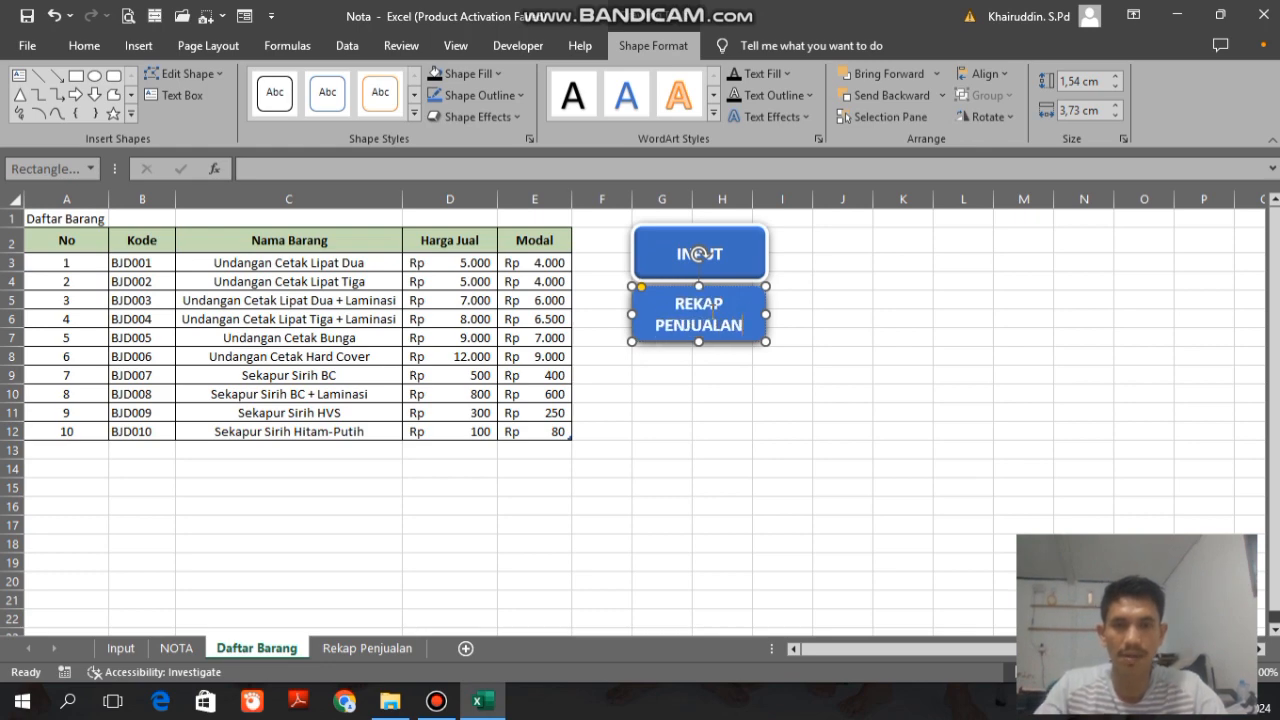
key(ctrl+BackSpace)
Step: Reduce both button labels to 12 pt and nudge the REKAP PENJUALAN shape slightly down
shift+click(725, 266)
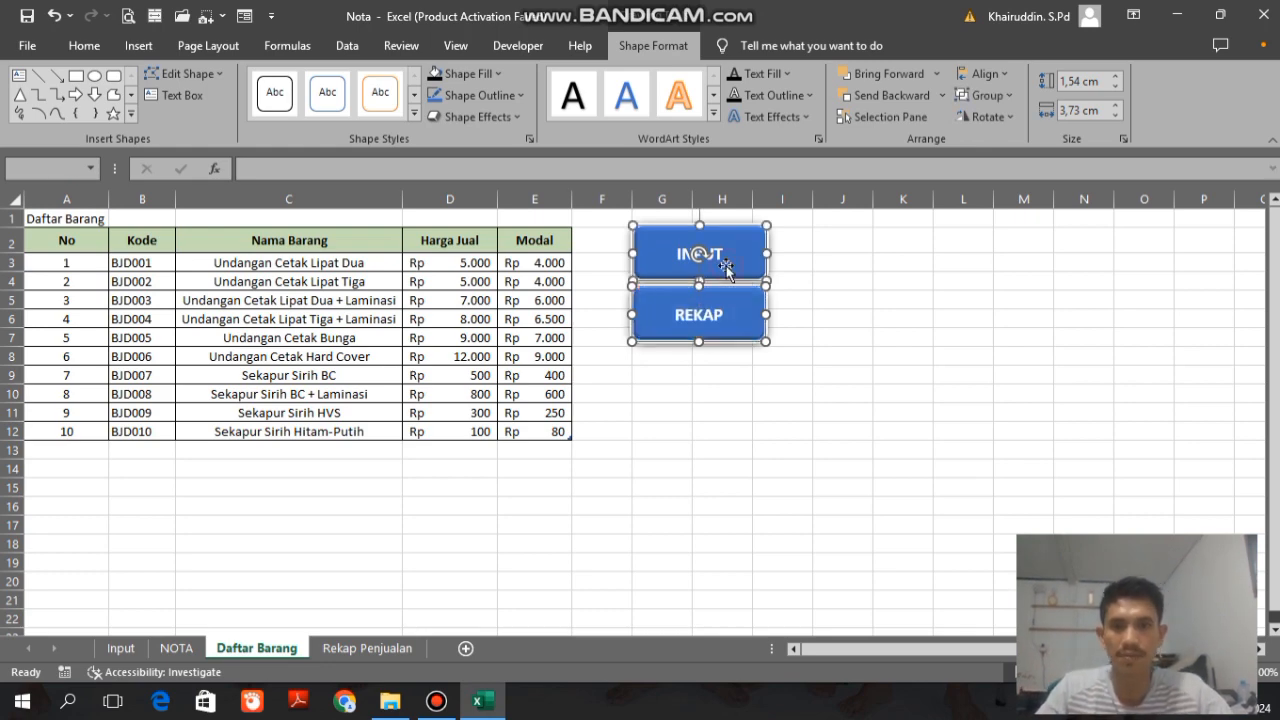
click(89, 50)
click(759, 430)
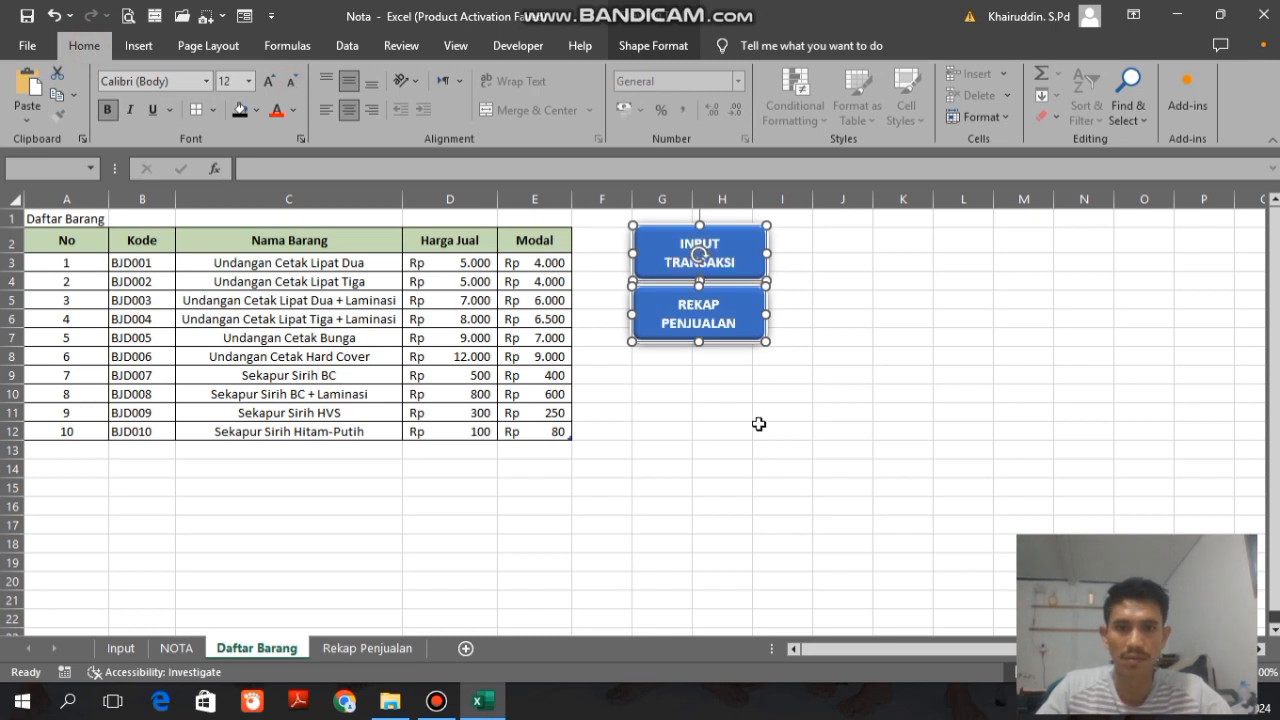
click(738, 343)
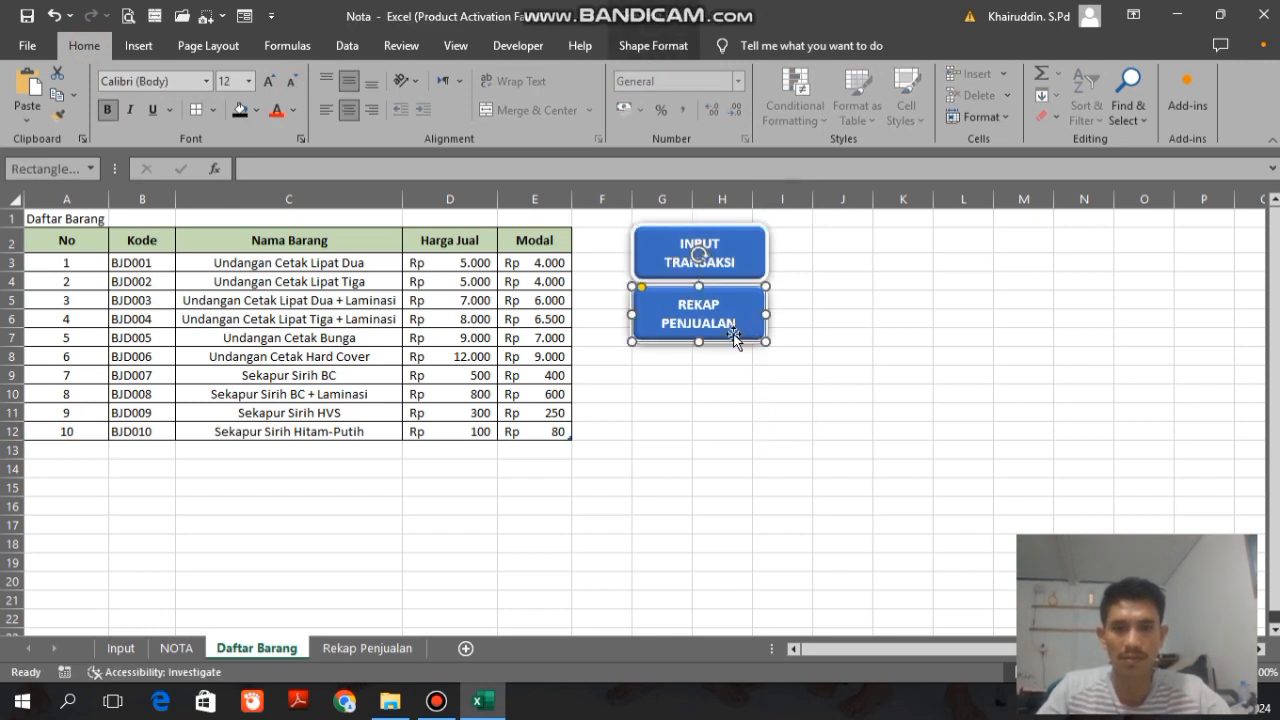
key(Down)
click(748, 486)
Step: Hyperlink the REKAP PENJUALAN shape to cell A1 of the Rekap Penjualan sheet in this document
right_click(731, 326)
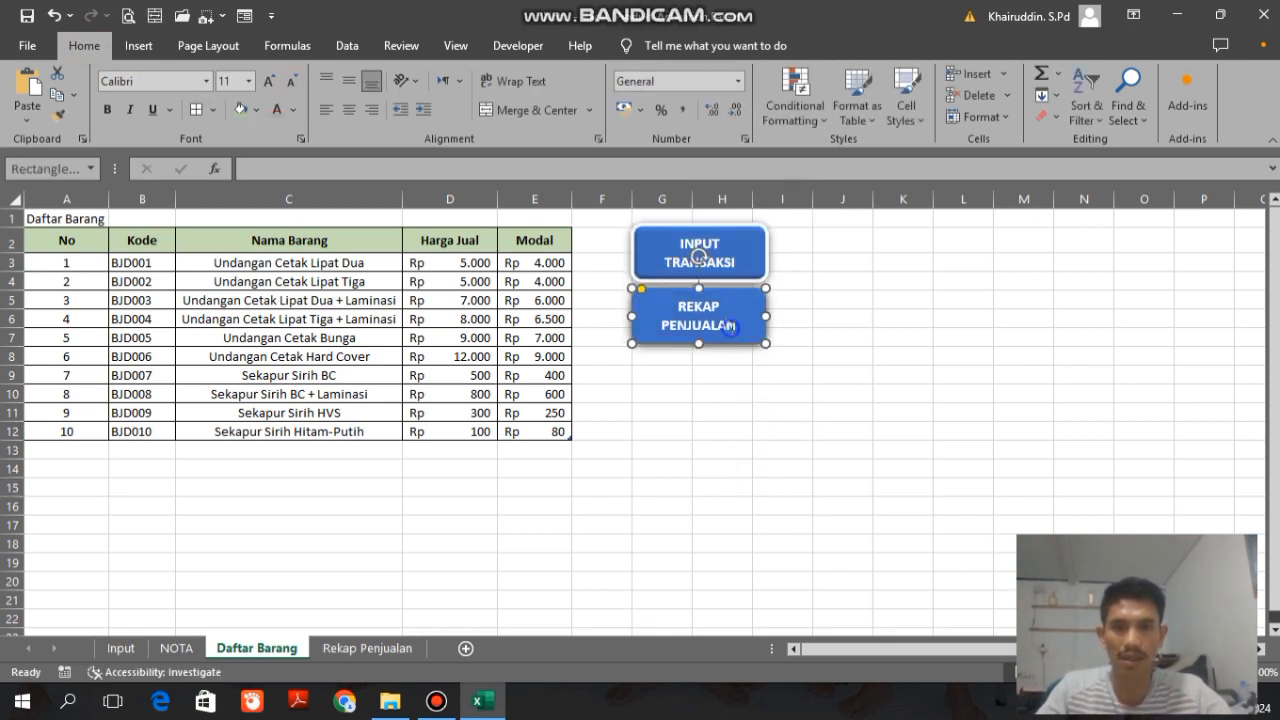
click(772, 560)
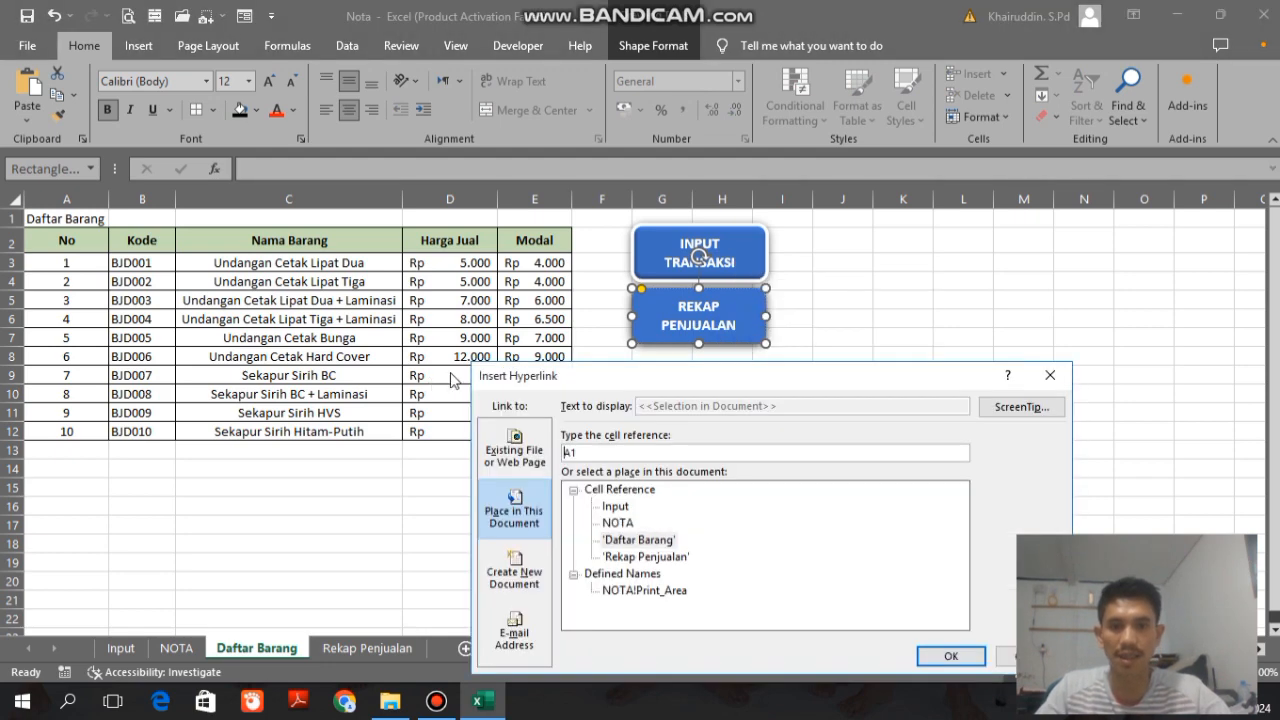
drag(686, 387, 256, 281)
click(216, 450)
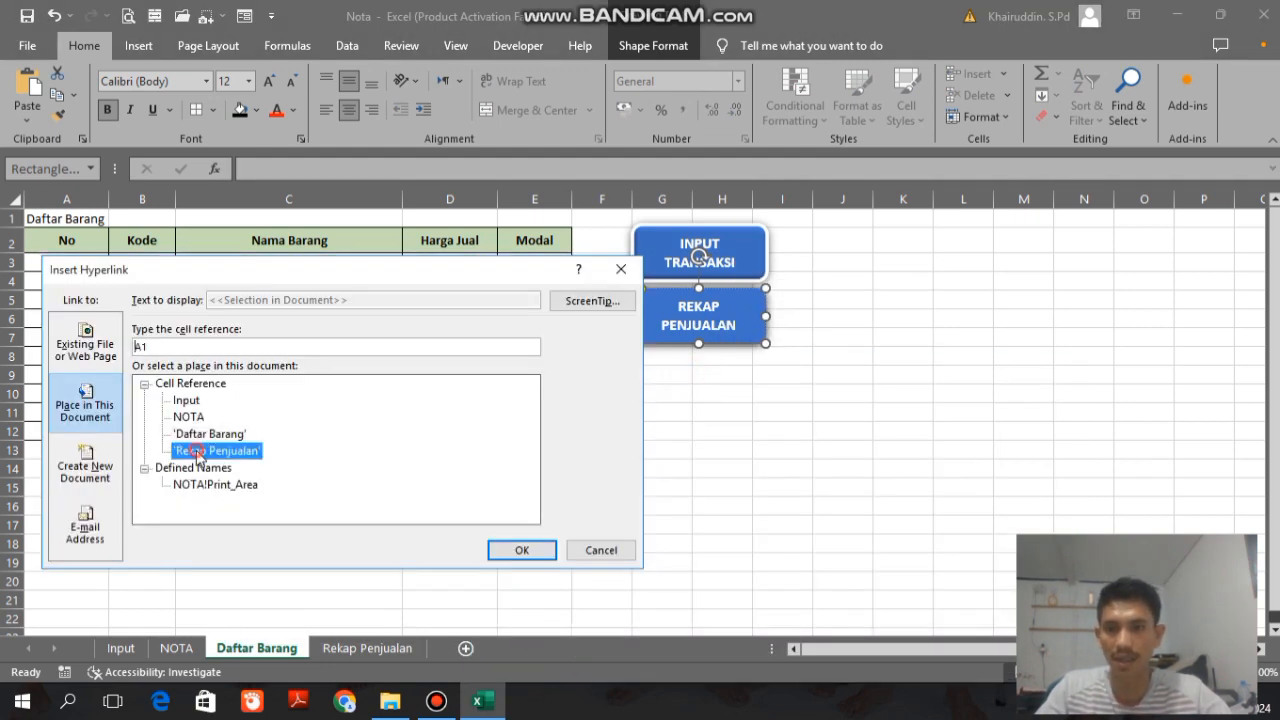
click(522, 549)
Step: Hyperlink the INPUT TRANSAKSI shape to cell A1 of the Input sheet and deselect it
right_click(748, 262)
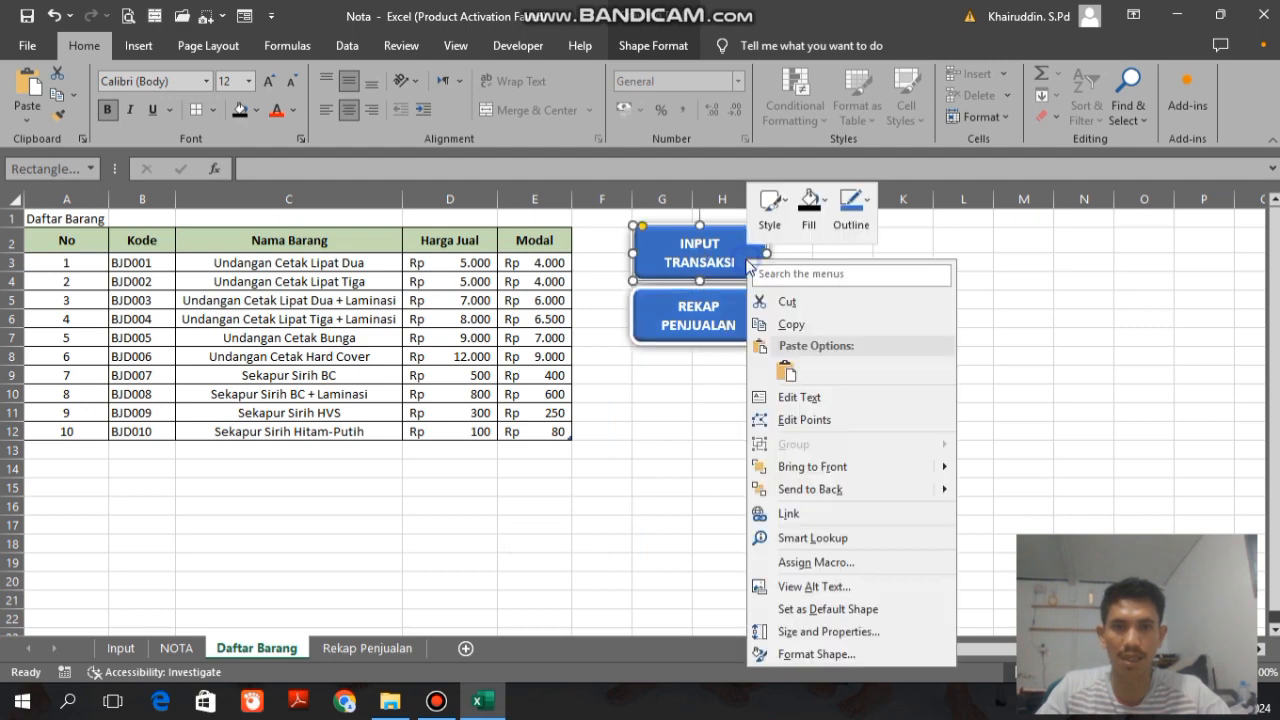
click(789, 513)
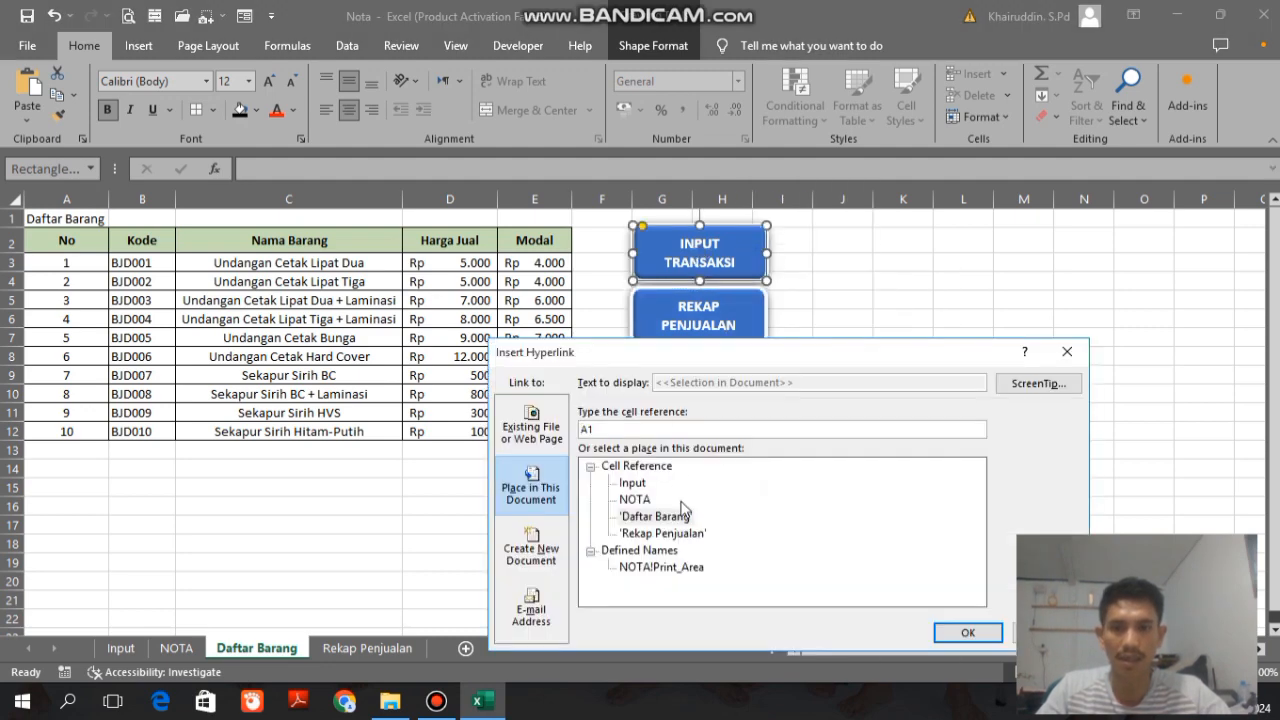
click(633, 484)
click(968, 632)
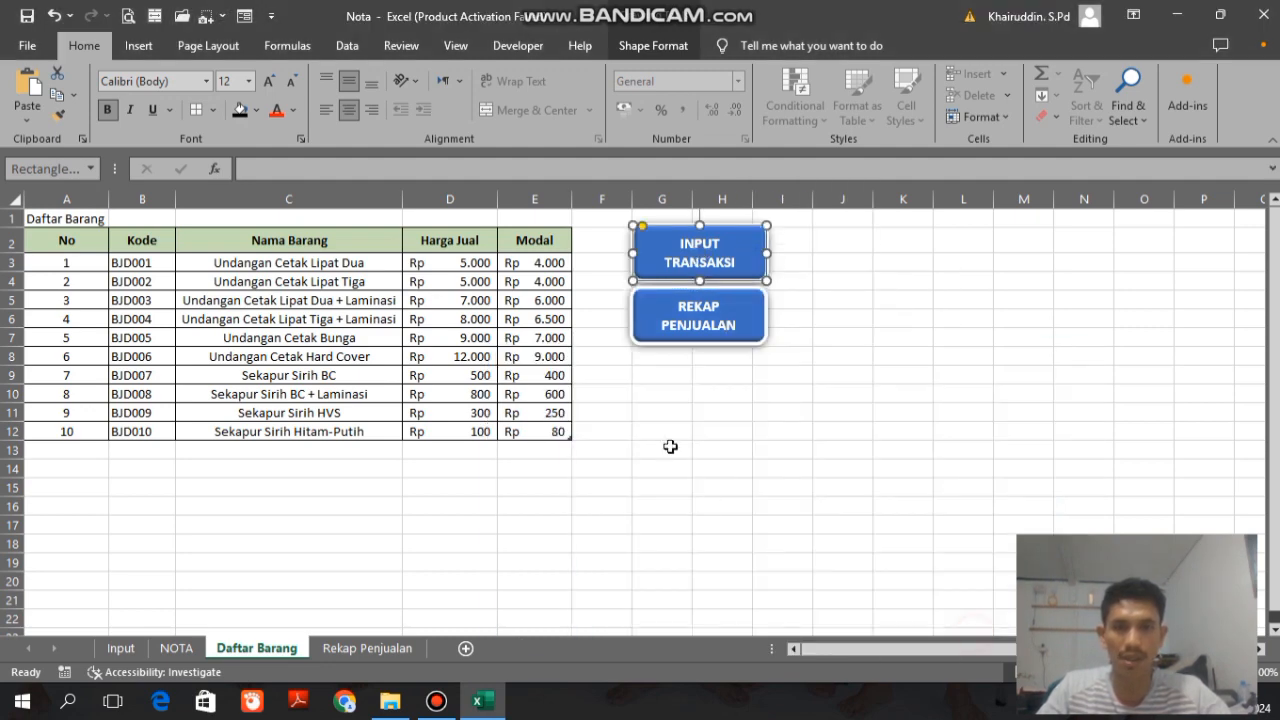
click(665, 449)
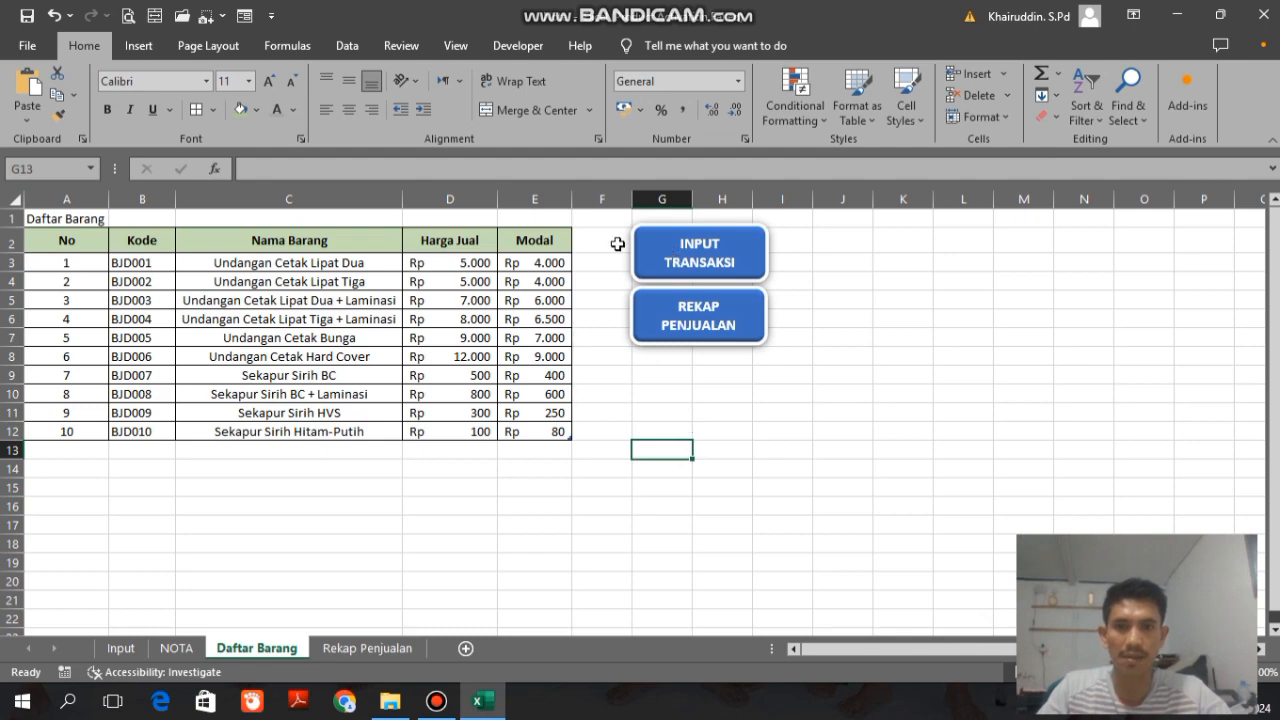
Step: Test the INPUT TRANSAKSI link, return through the Input sheet's DAFTAR BARANG button, and follow the REKAP PENJUALAN link
click(684, 229)
click(749, 548)
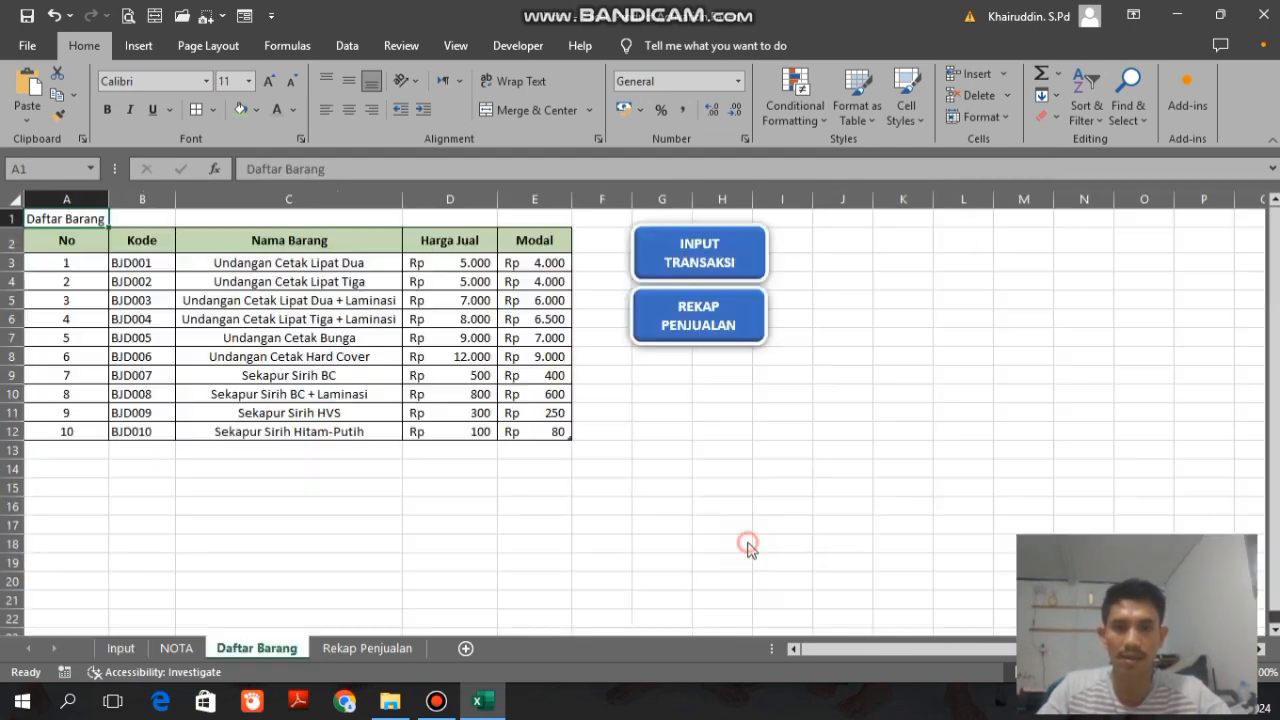
click(725, 336)
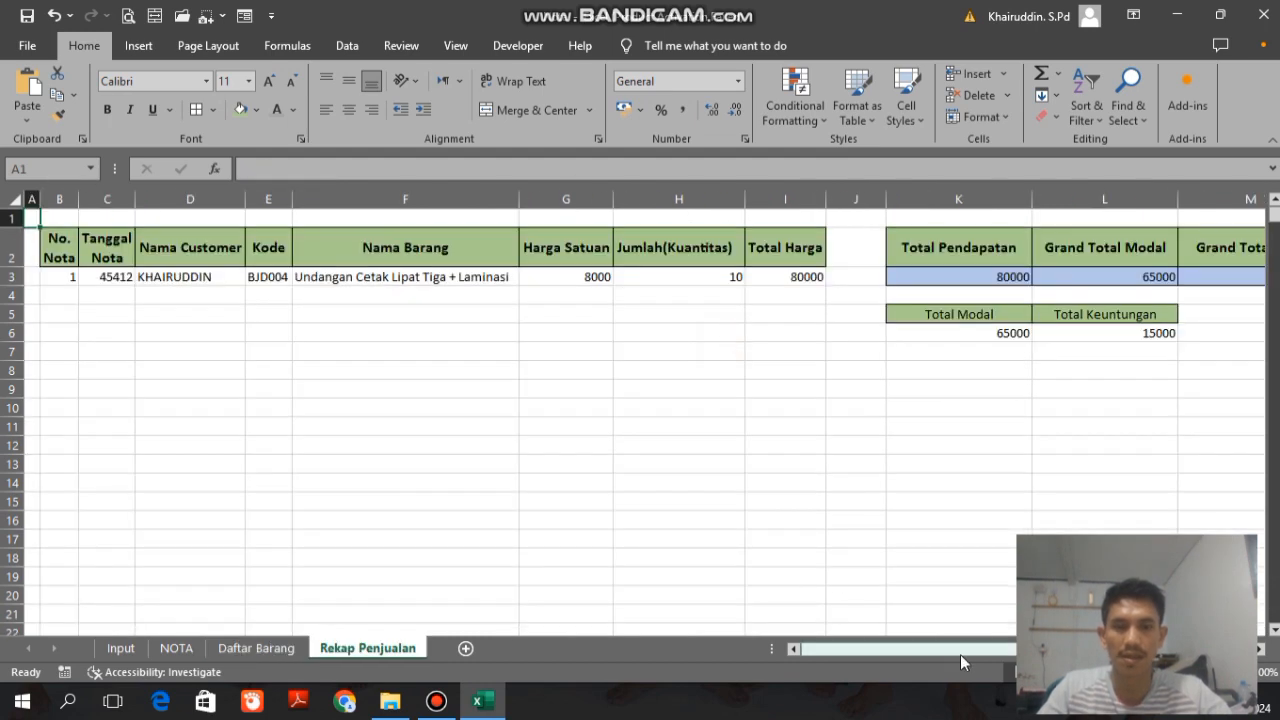
Step: Widen column J between the sales table and the totals on the Rekap Penjualan sheet
drag(958, 648, 672, 676)
drag(814, 651, 855, 651)
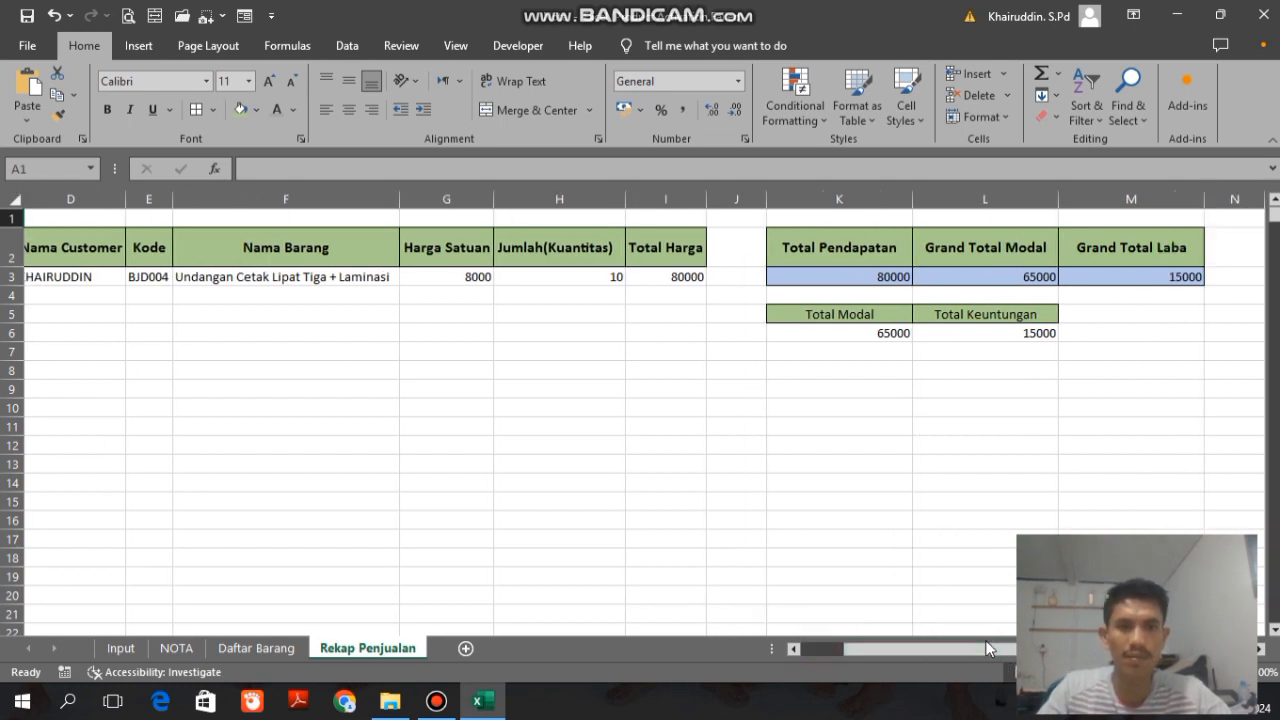
drag(770, 197, 817, 200)
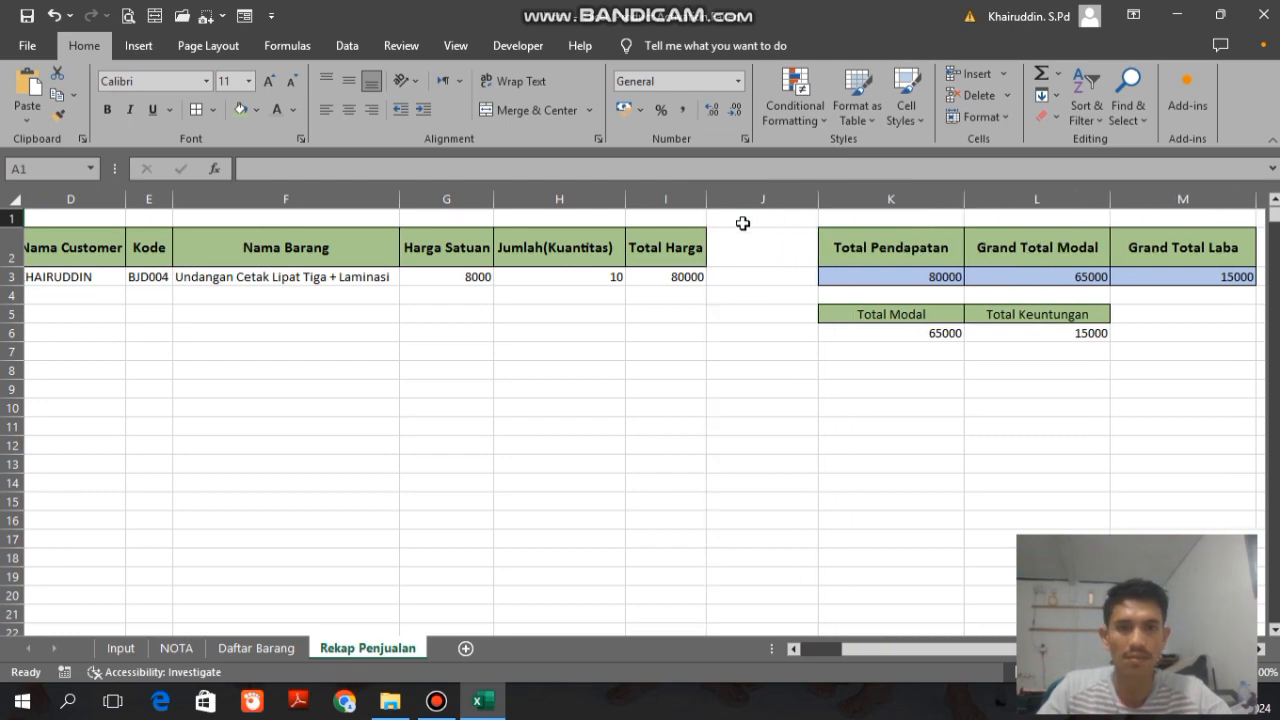
Step: Draw a rounded rectangle about 2.3 by 1.16 cm in column J and duplicate it just below
click(138, 45)
click(281, 74)
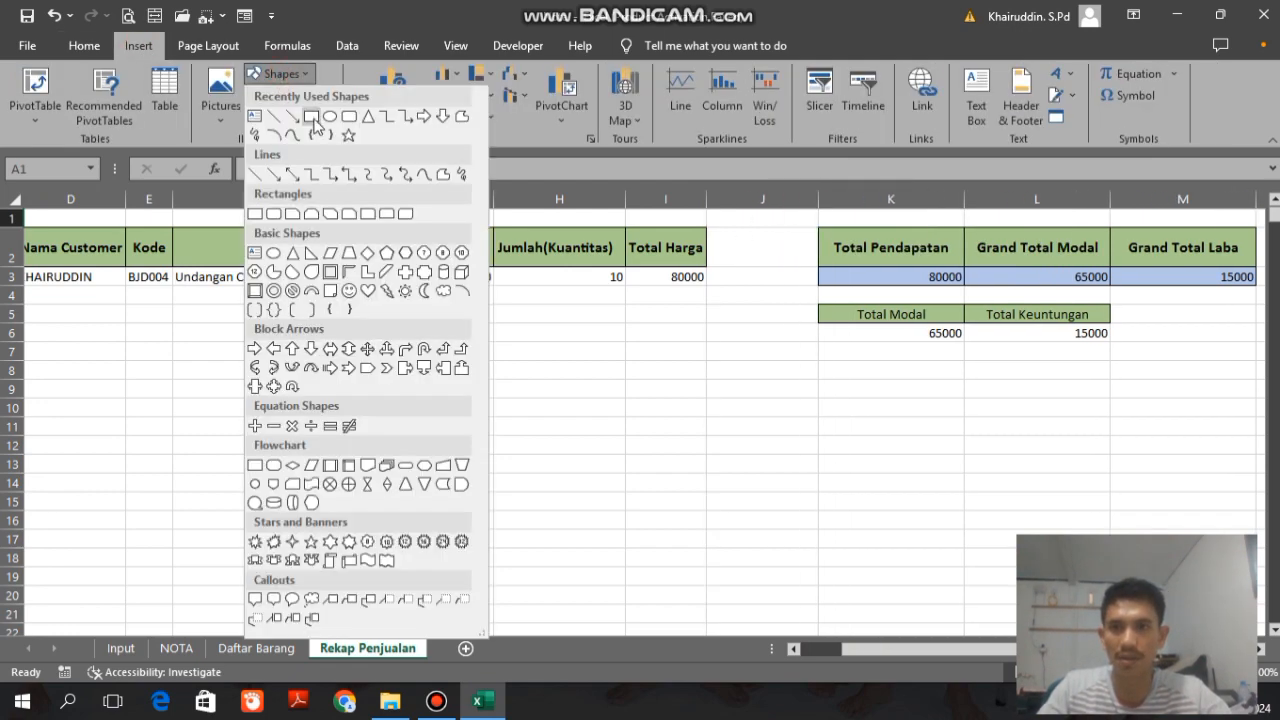
click(312, 117)
drag(722, 257, 800, 298)
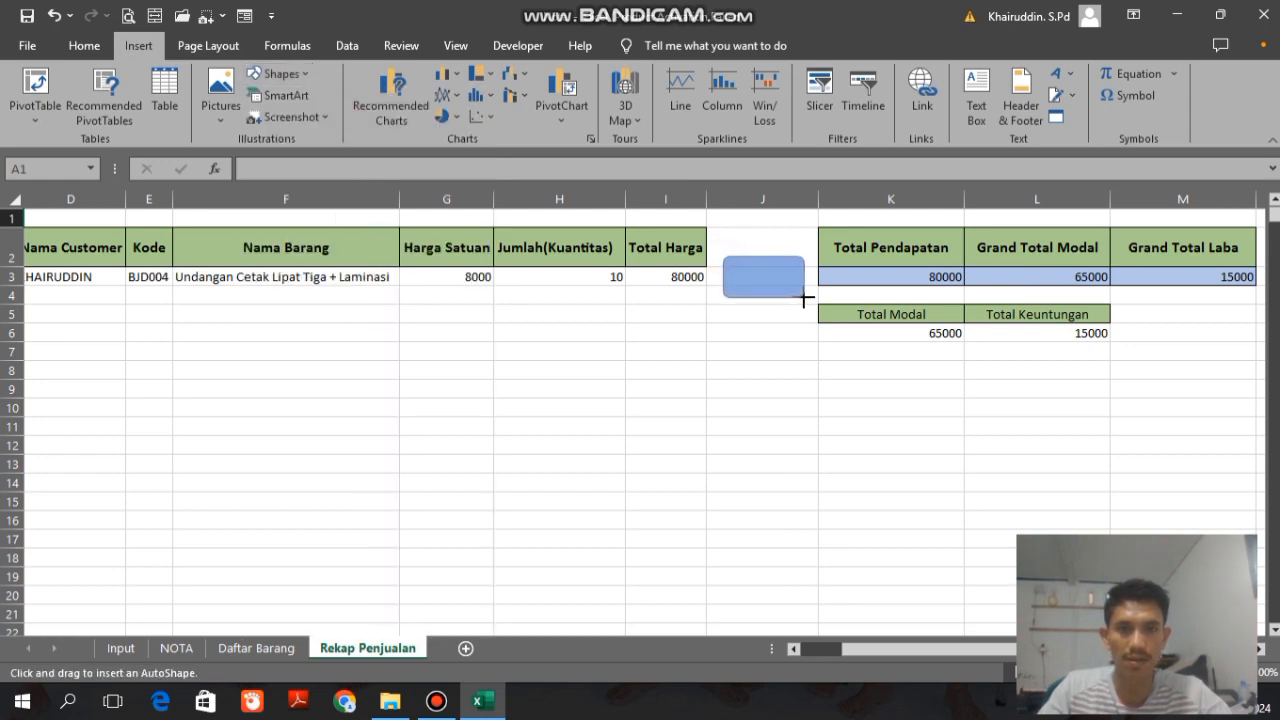
drag(806, 297, 776, 310)
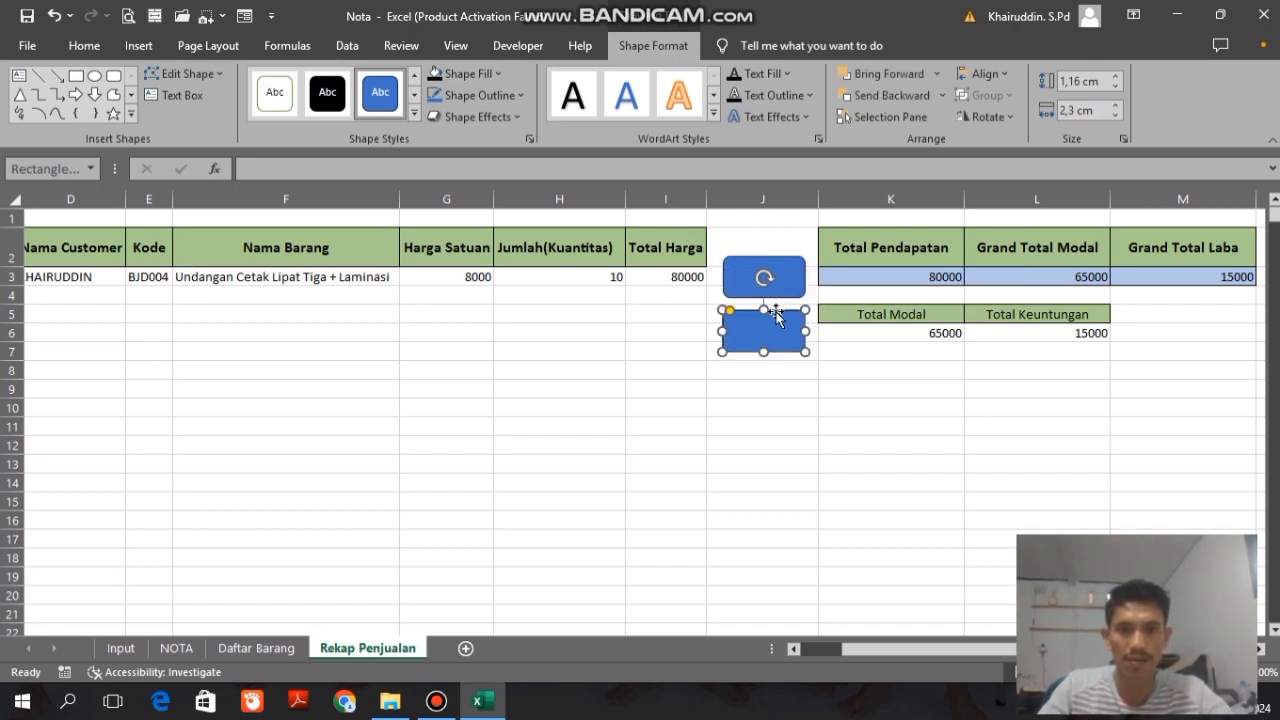
Step: Select the upper blank rounded rectangle in column J and shift it slightly
drag(842, 651, 963, 656)
click(787, 464)
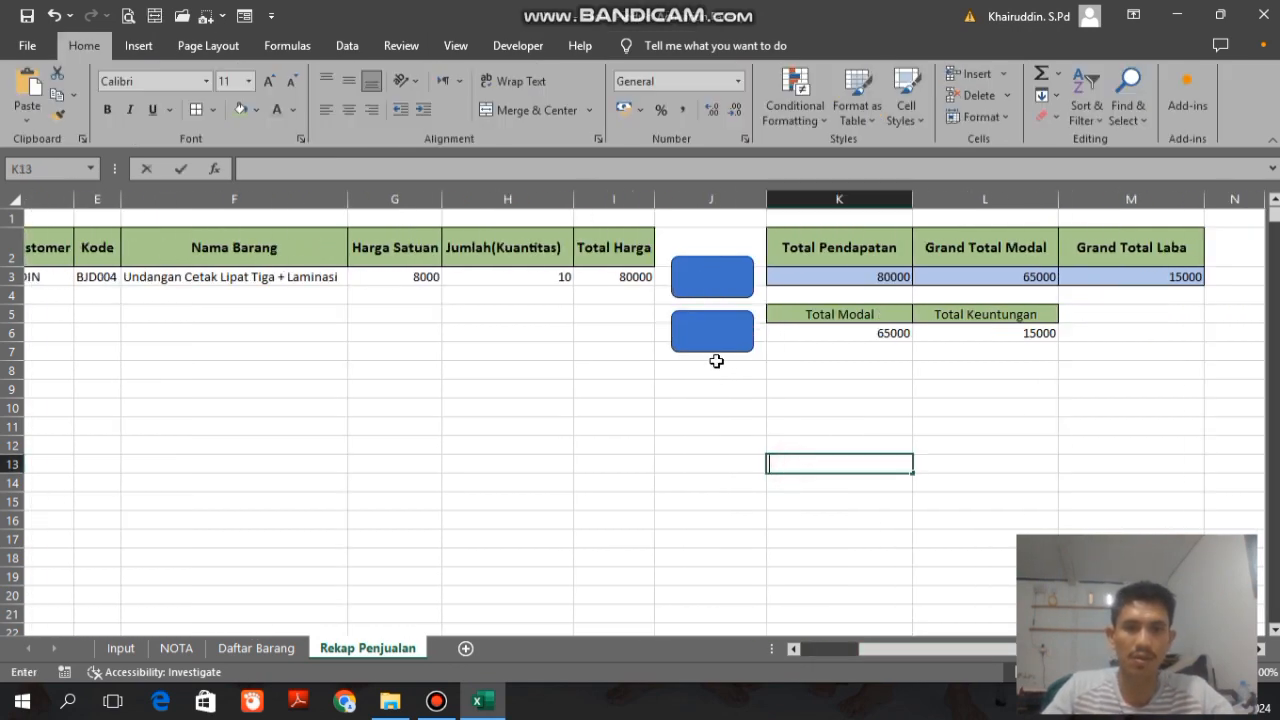
click(713, 341)
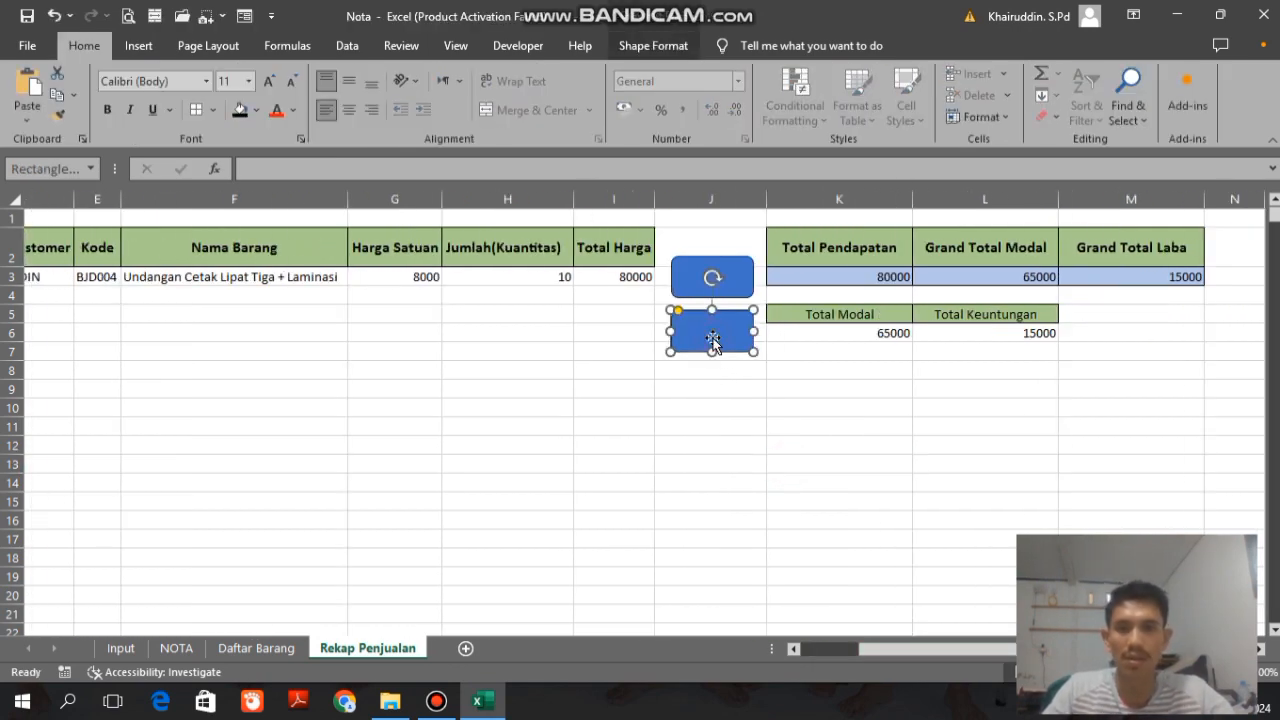
click(728, 279)
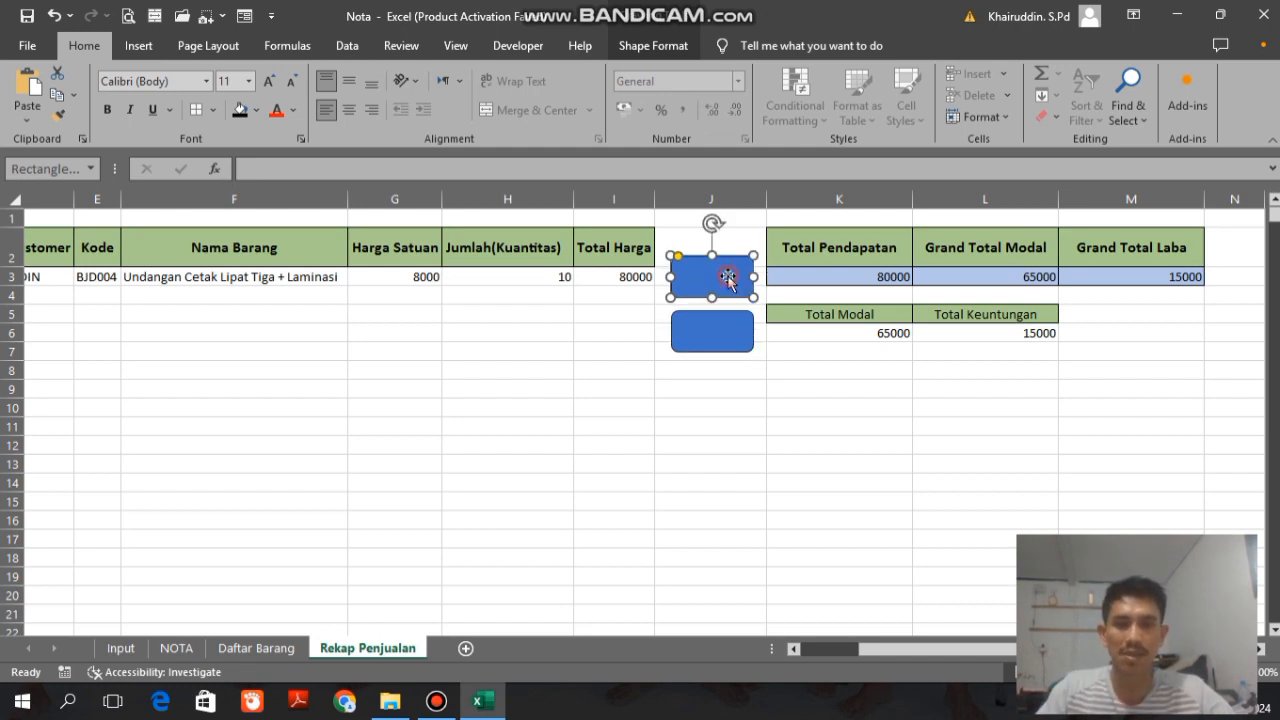
mouse_move(728, 272)
mouse_down()
mouse_move(640, 314)
mouse_move(334, 340)
mouse_move(666, 260)
mouse_move(740, 258)
mouse_move(730, 266)
mouse_up()
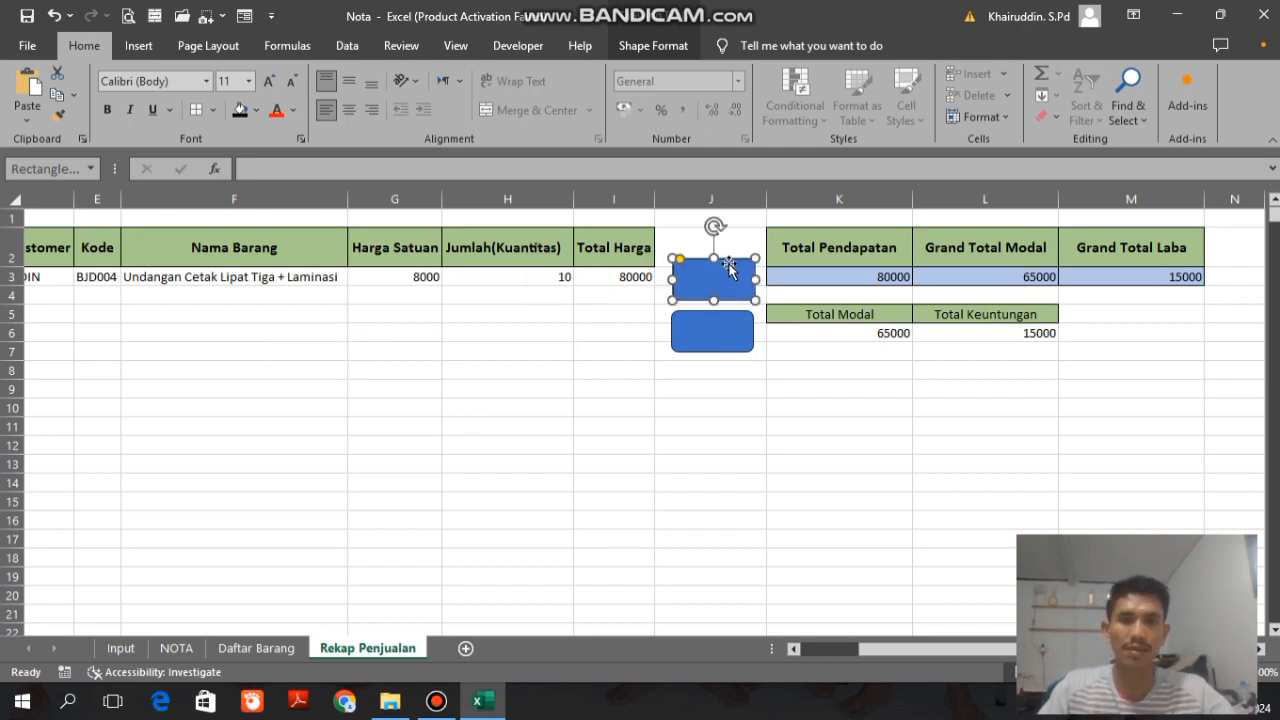
Step: Try the NOTA sheet's printer button above the Modal table, undo its move and return to the Rekap Penjualan sheet
click(177, 647)
right_click(691, 407)
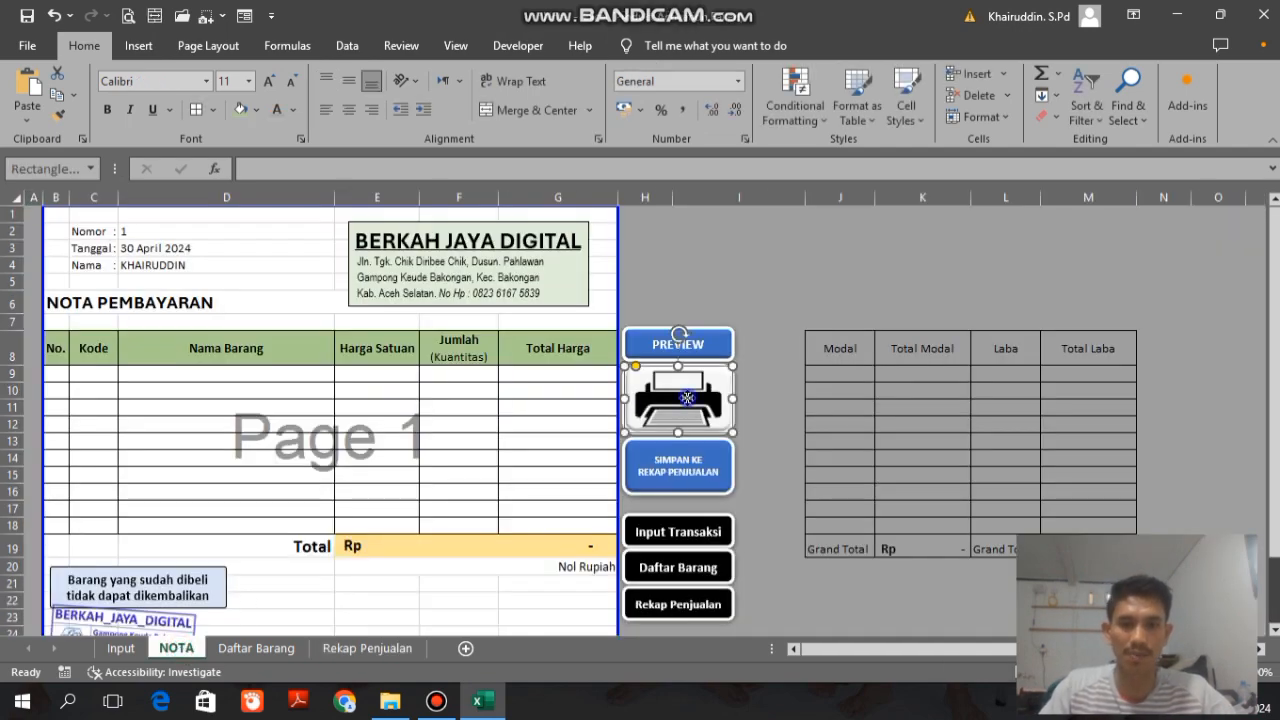
click(671, 366)
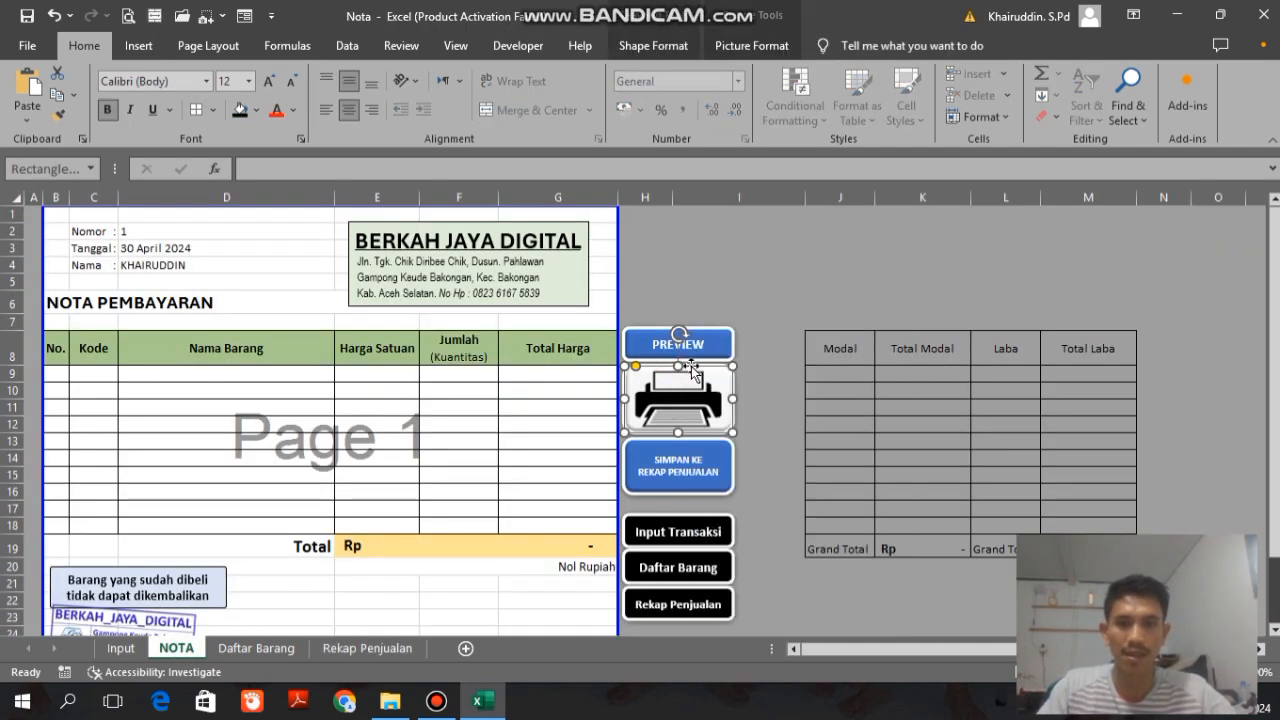
drag(691, 370, 883, 240)
click(1063, 246)
click(870, 288)
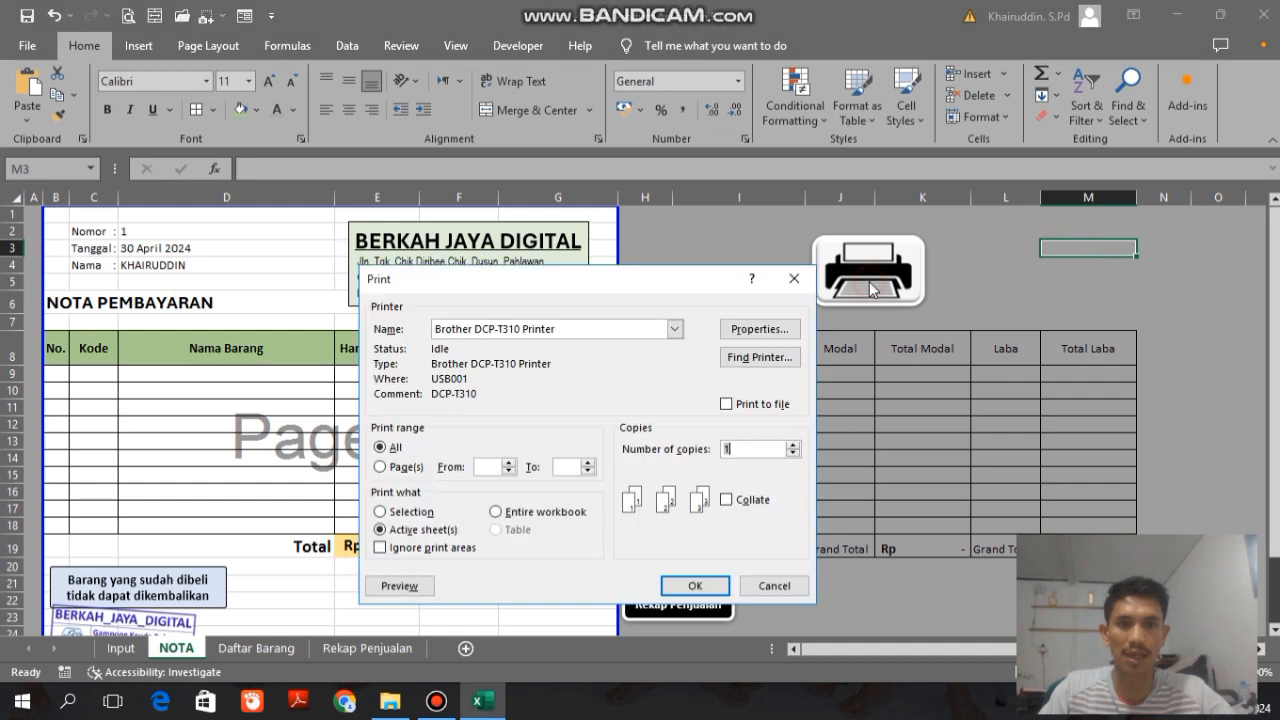
key(Escape)
key(ctrl+z)
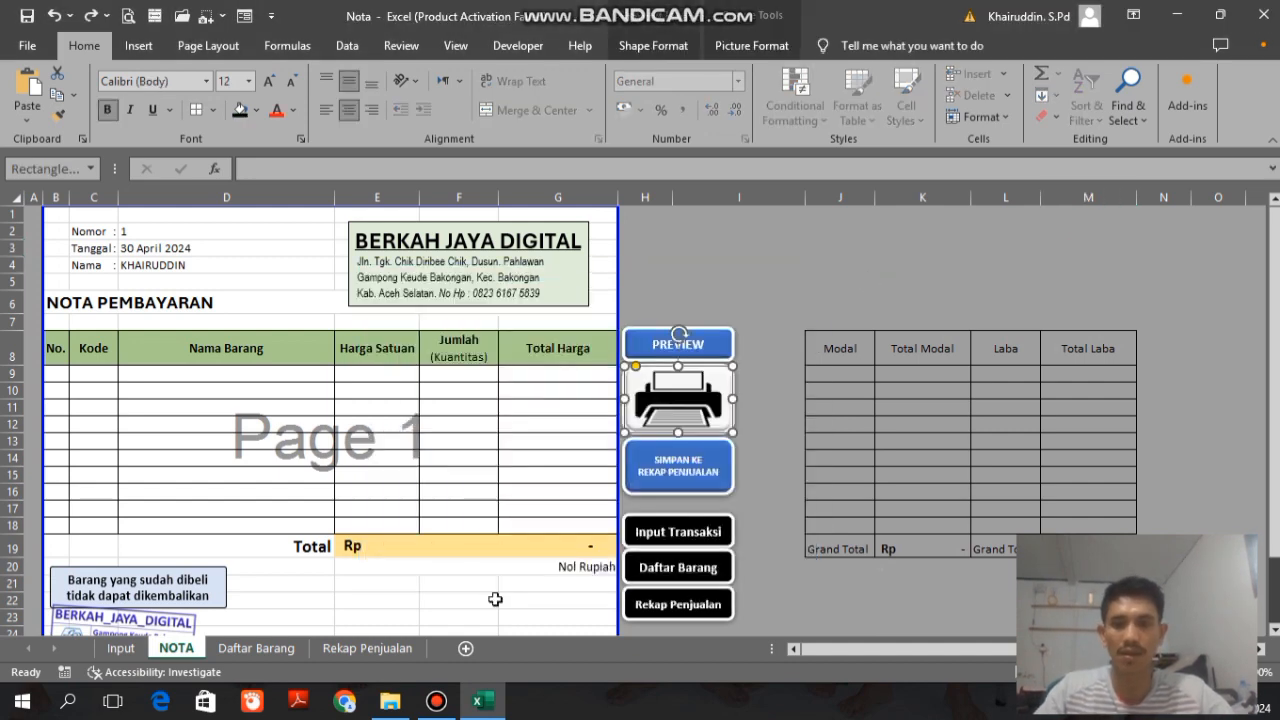
click(340, 648)
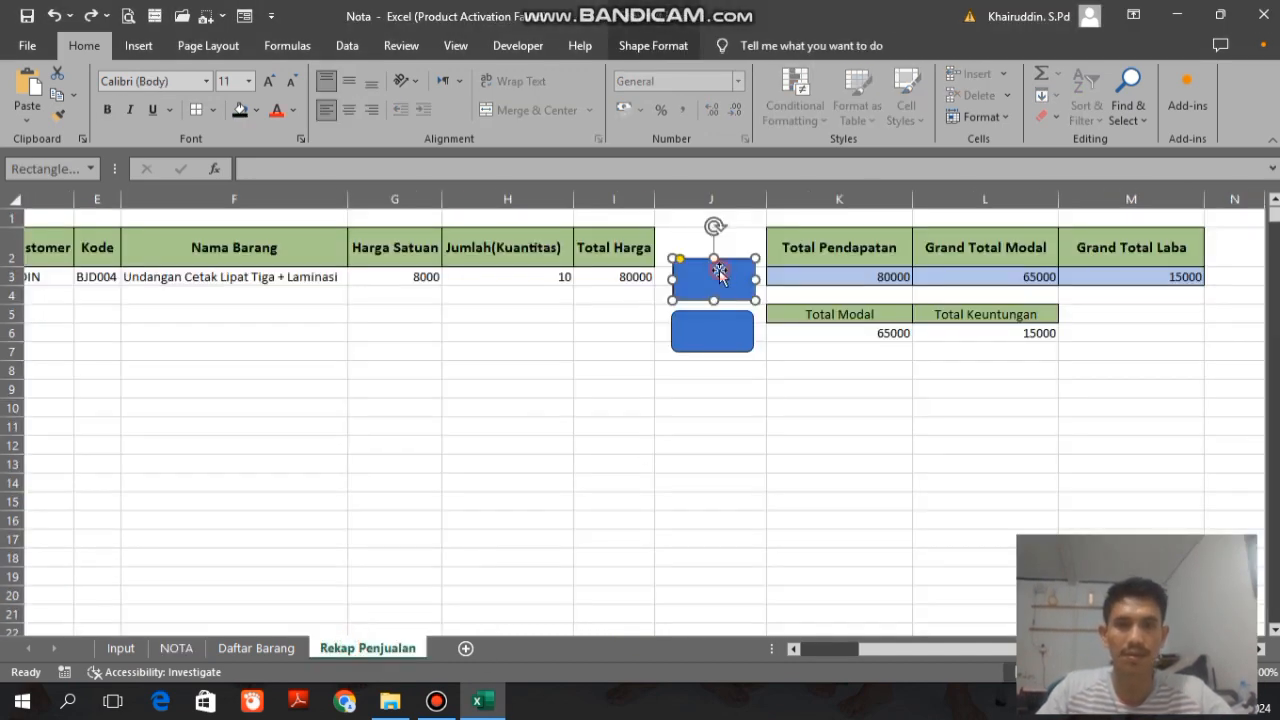
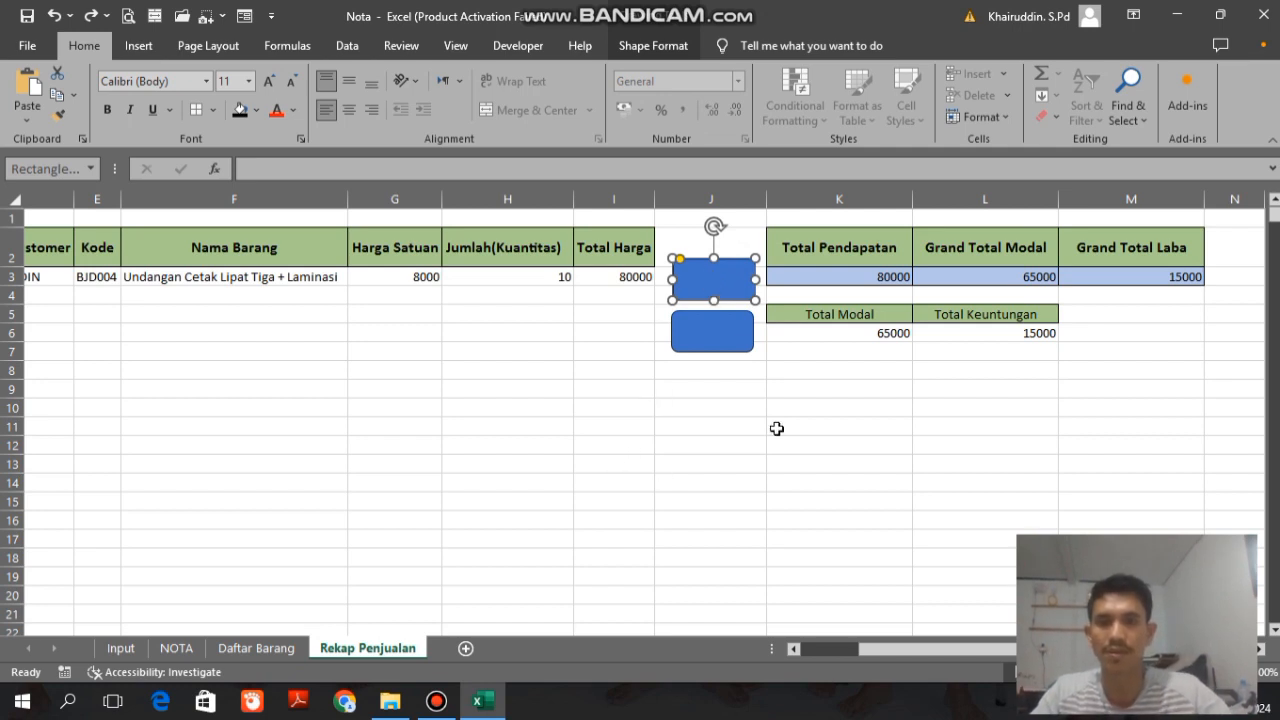
Step: Label the upper rounded rectangle in column J INPUT TRANSAKSI at font size 10, centred horizontally and vertically
text(INPUT)
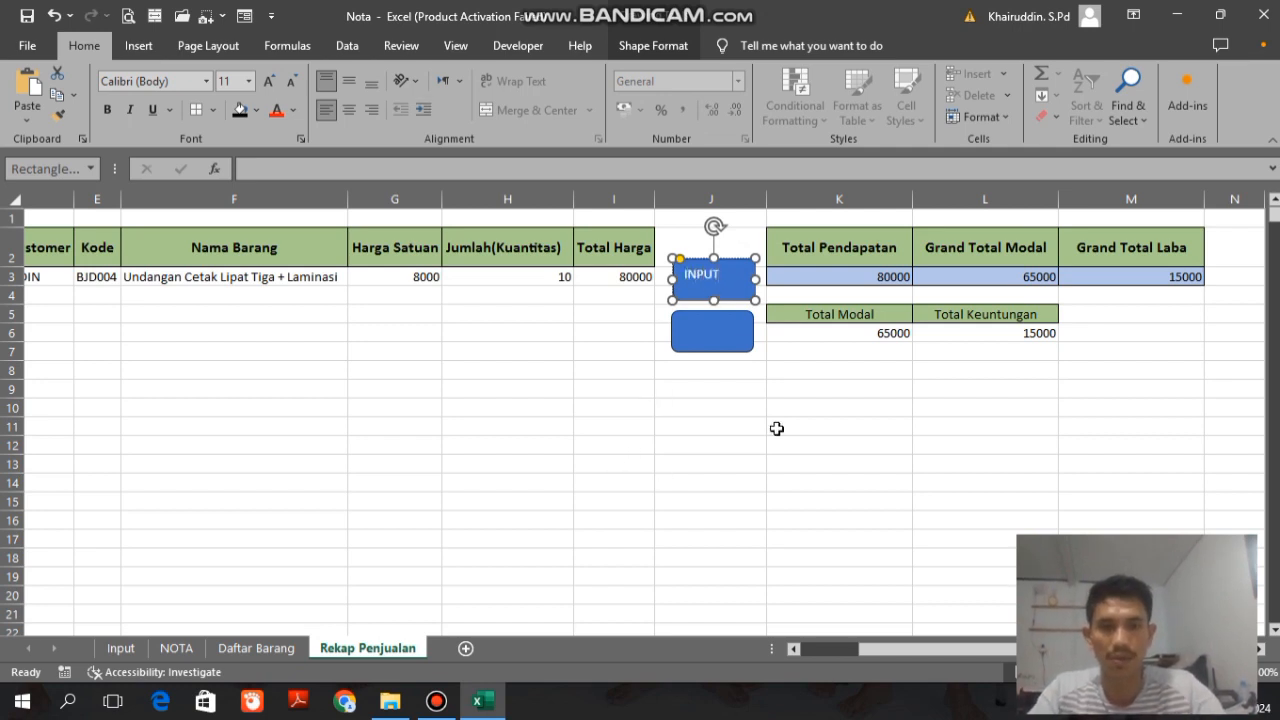
text( TRANSAK)
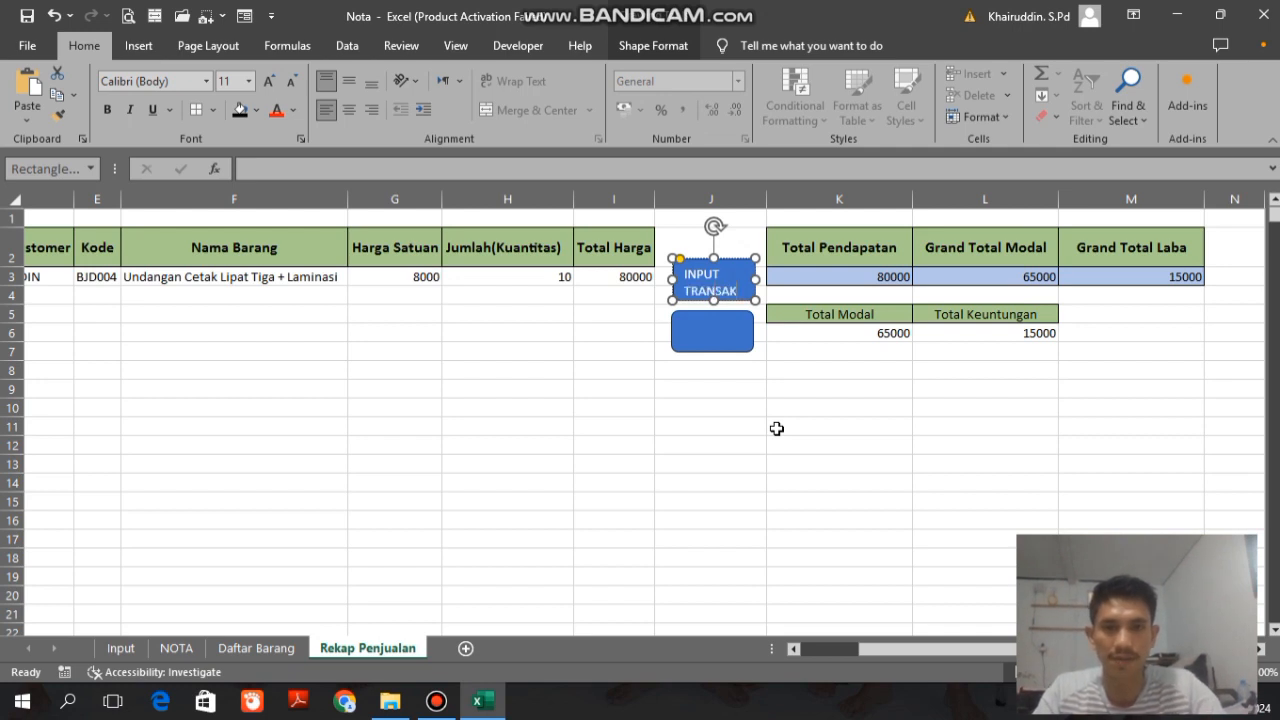
text(SI)
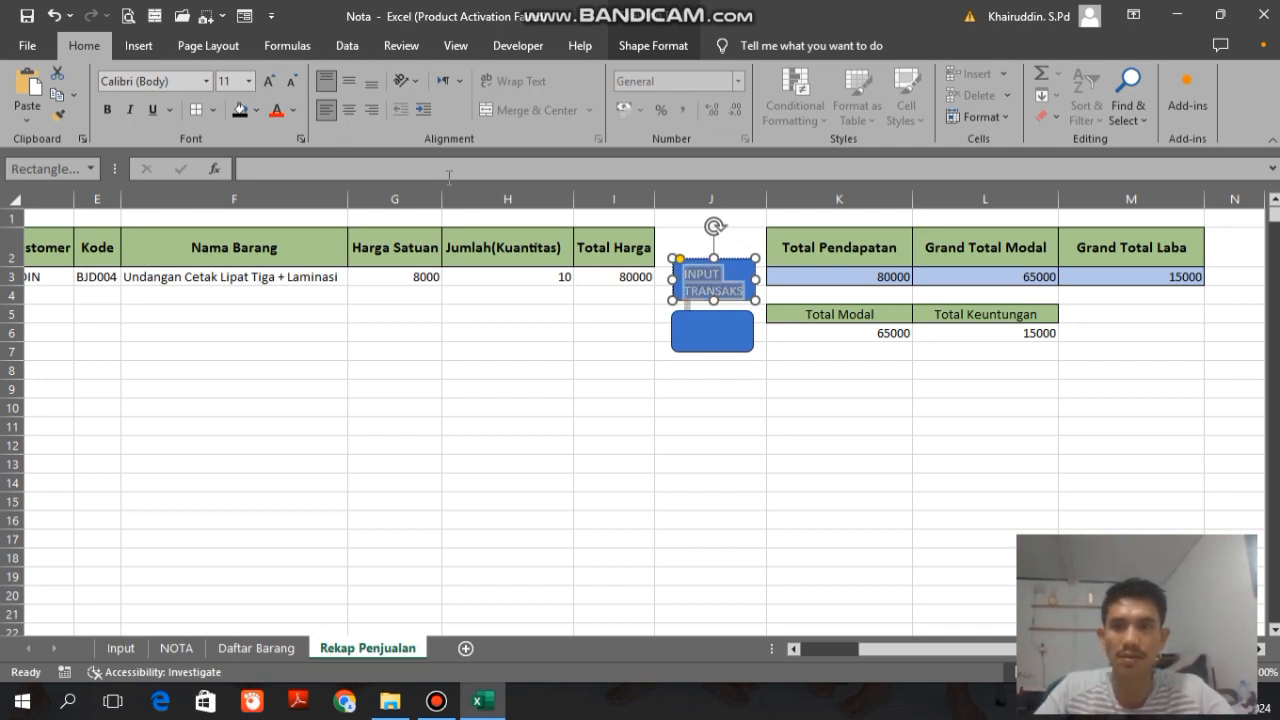
key(ctrl+a)
click(292, 81)
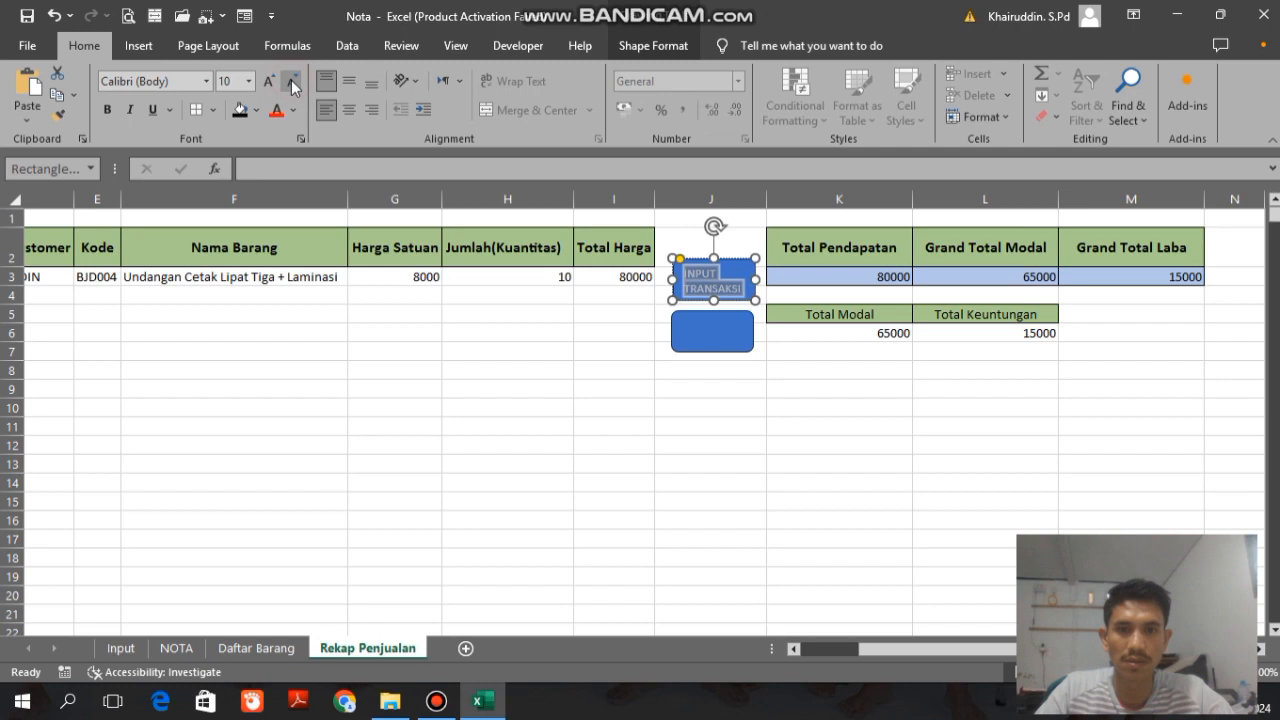
click(349, 110)
click(349, 81)
click(537, 374)
Step: Increase the INPUT TRANSAKSI button's height to about 1.38 cm and apply a raised preset shape effect
click(729, 293)
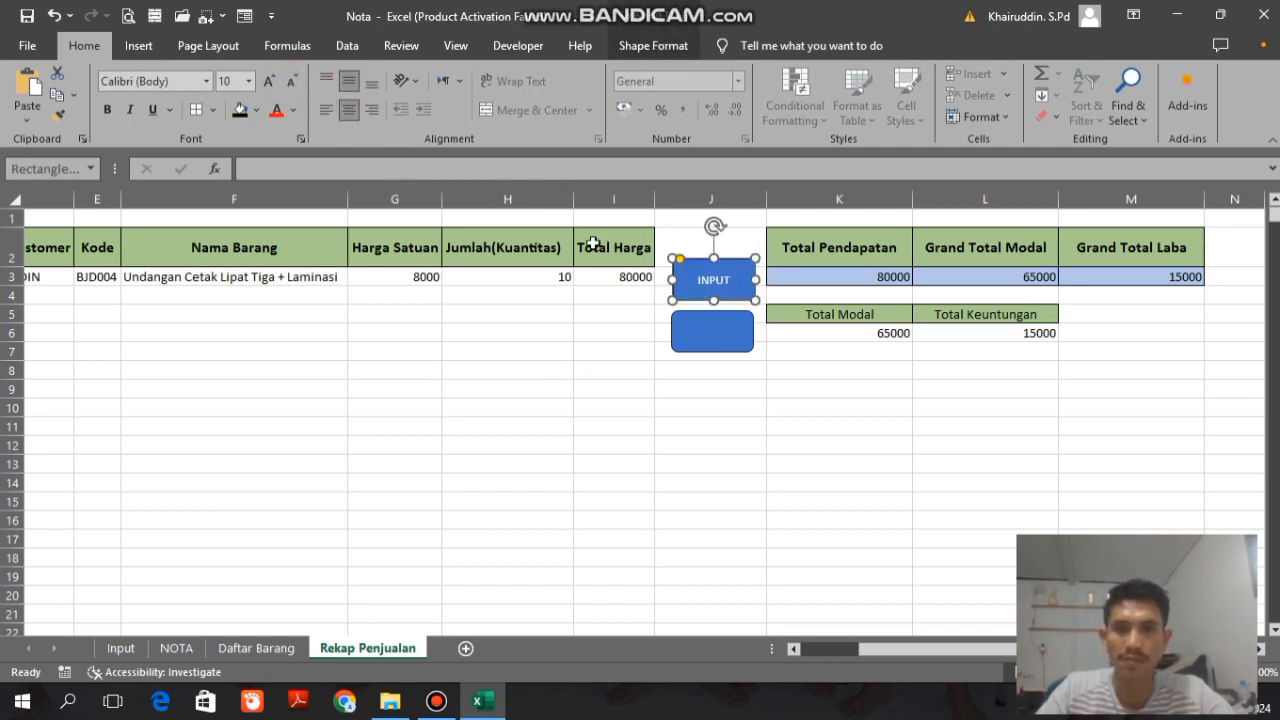
drag(713, 258, 713, 250)
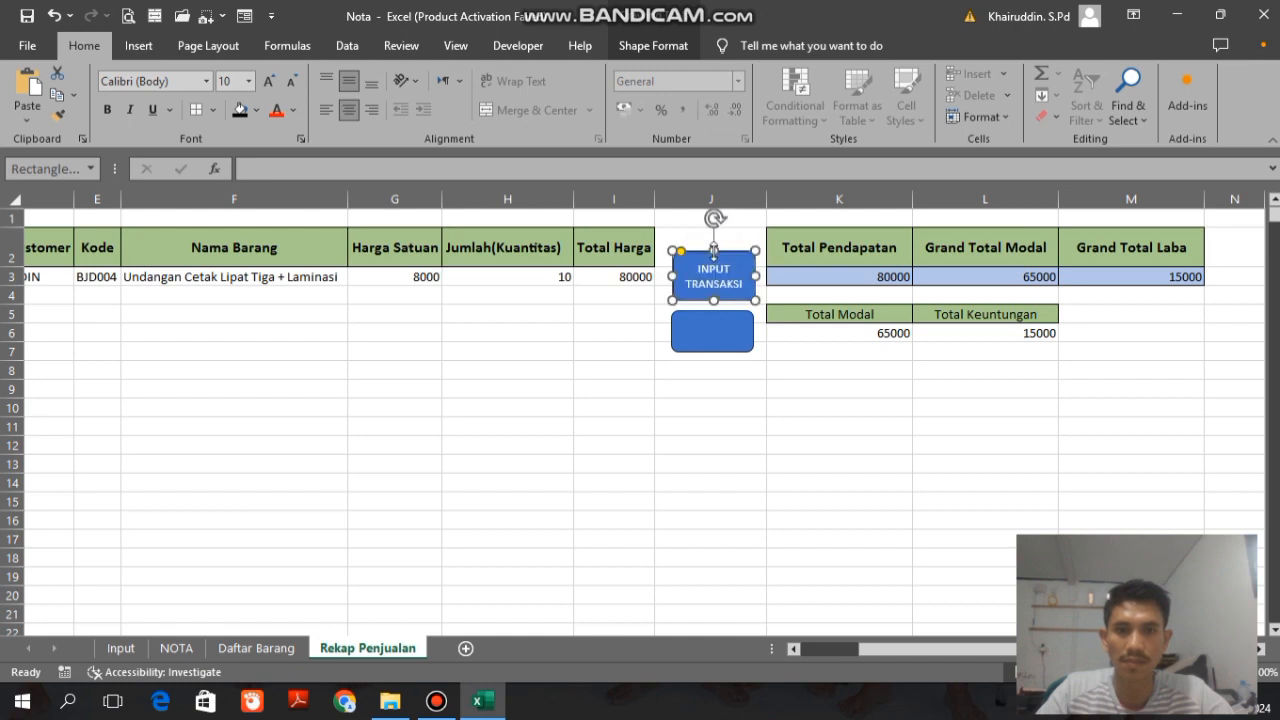
click(653, 46)
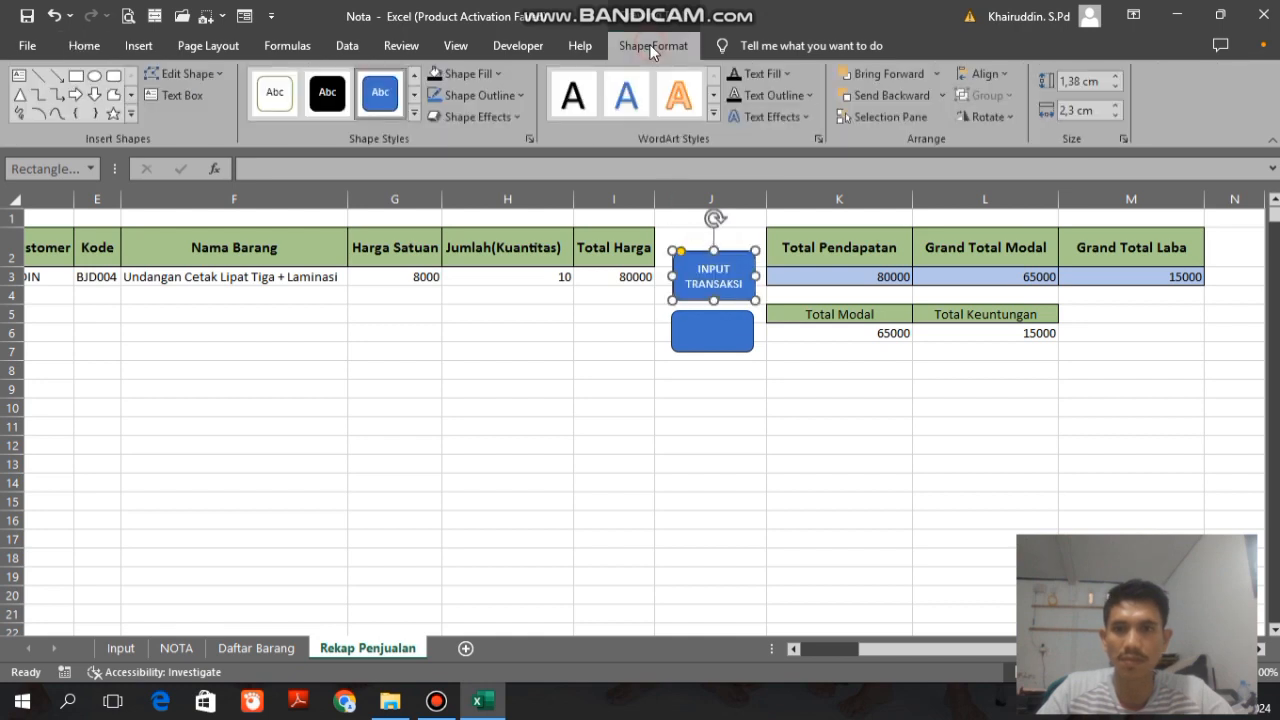
click(472, 117)
mouse_move(497, 158)
click(590, 262)
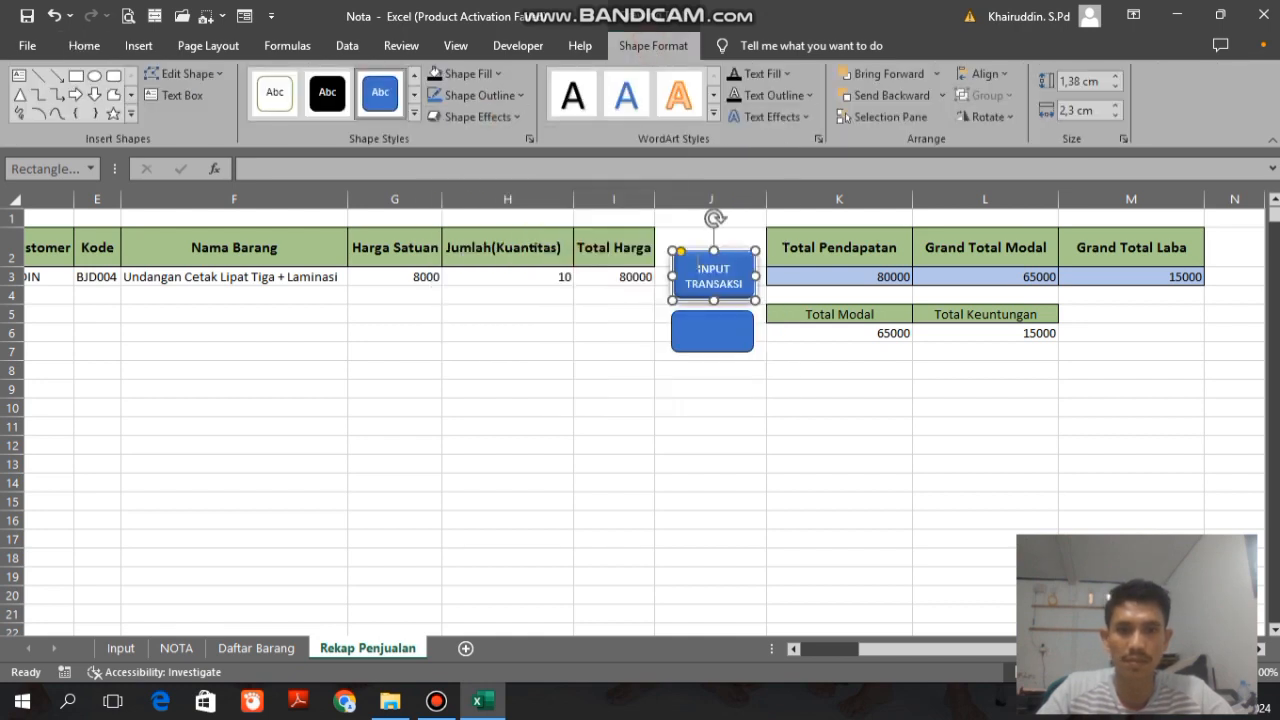
Step: Delete the blank lower rectangle and place a duplicate of the INPUT TRANSAKSI button directly below the original
click(706, 347)
key(Delete)
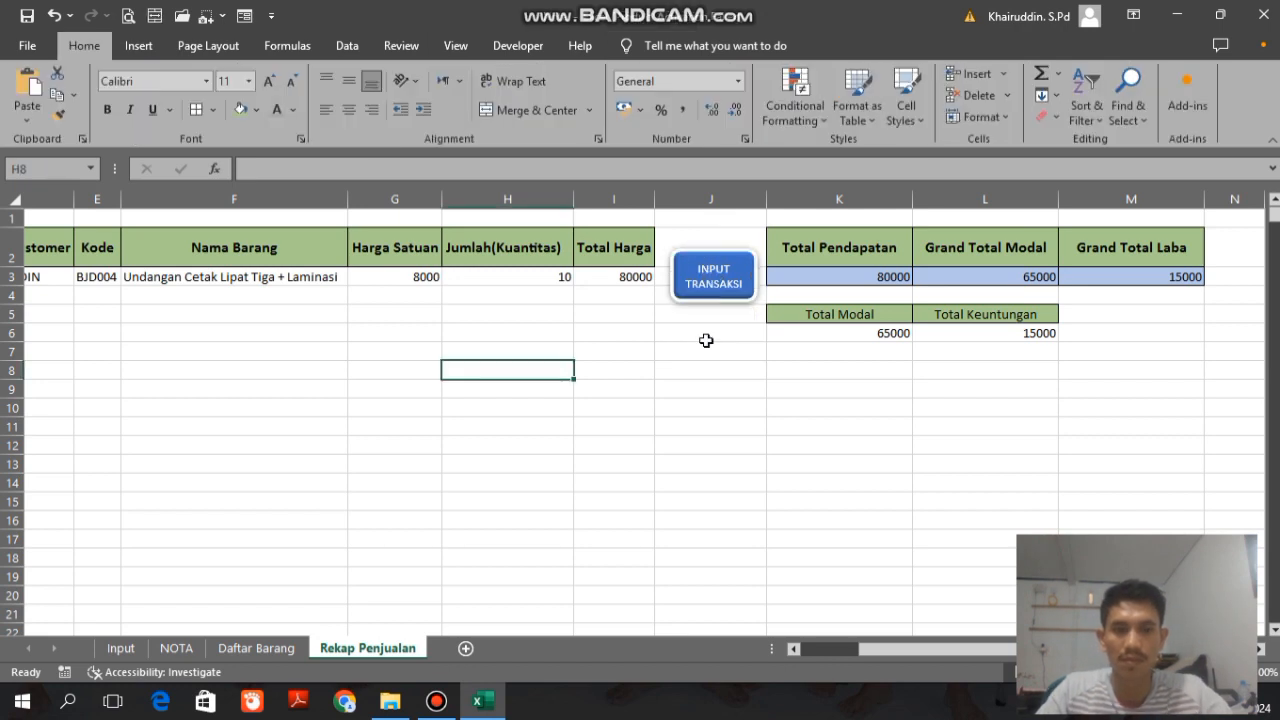
click(714, 276)
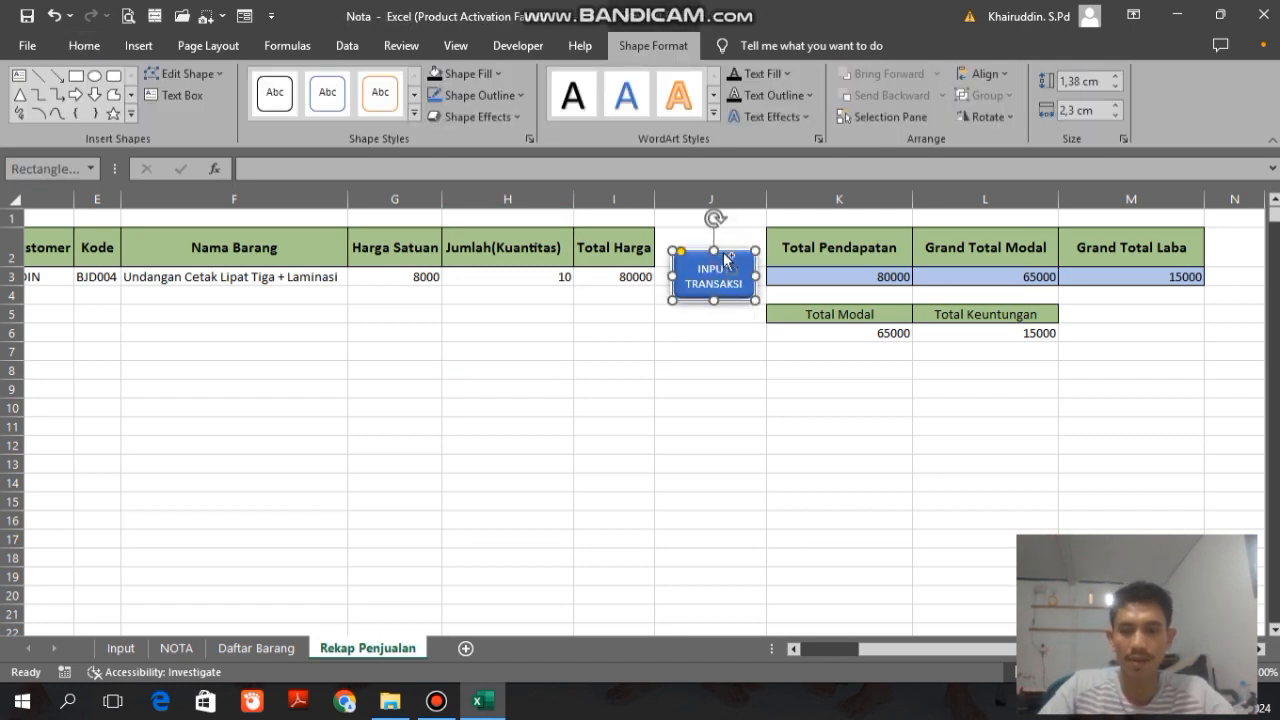
key(ctrl+d)
drag(748, 278, 733, 315)
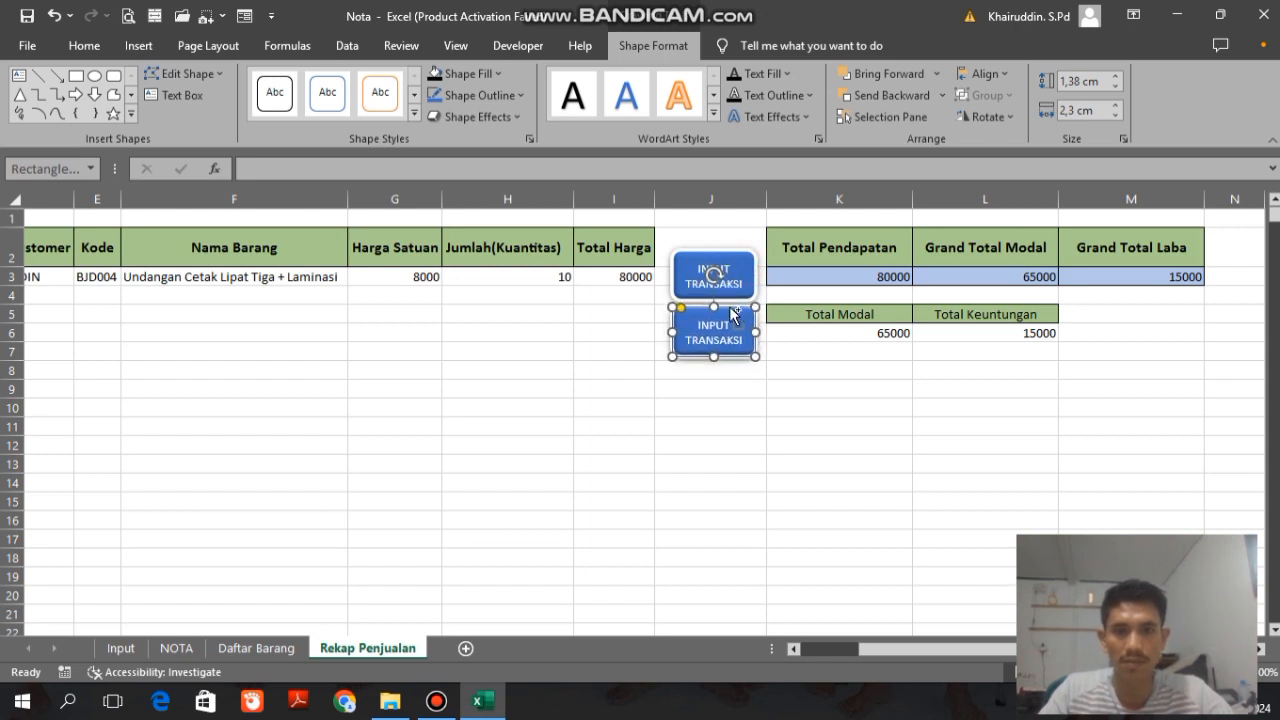
Step: Select both column J buttons and align them vertically with each other
shift+click(737, 268)
click(977, 79)
click(980, 120)
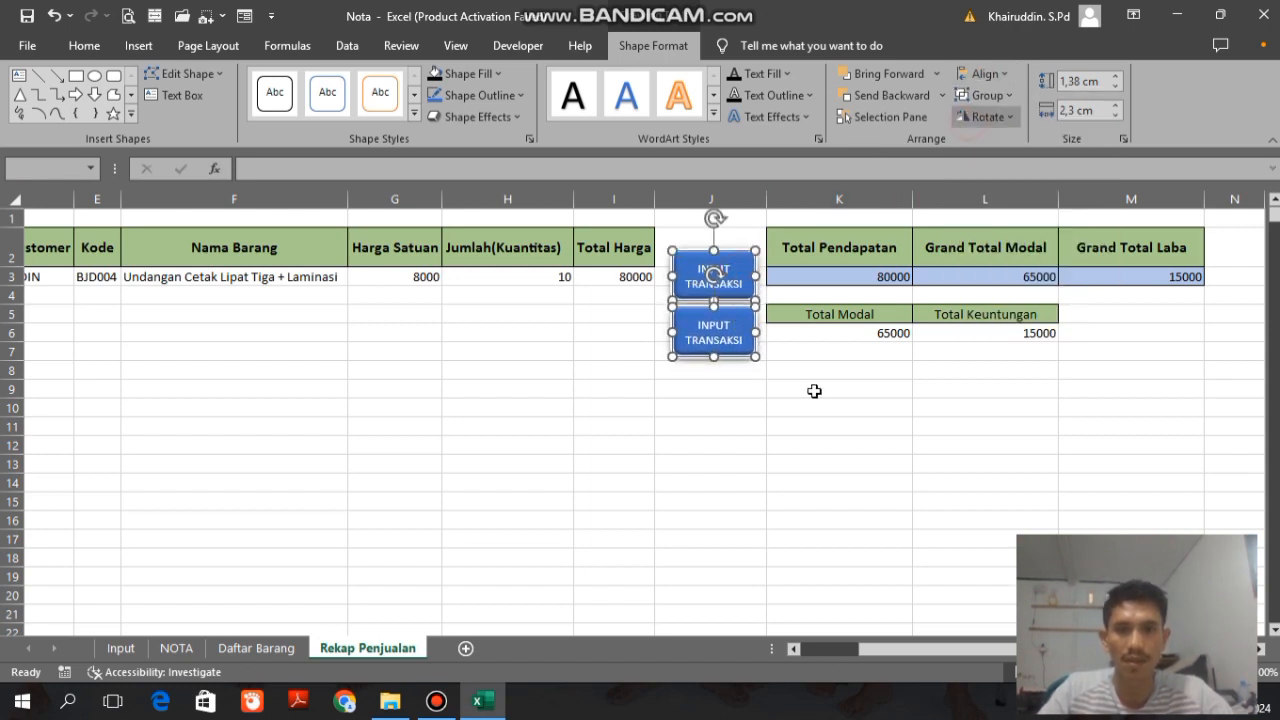
click(801, 434)
Step: Change the lower button's label to DAFTAR BARANG
click(728, 346)
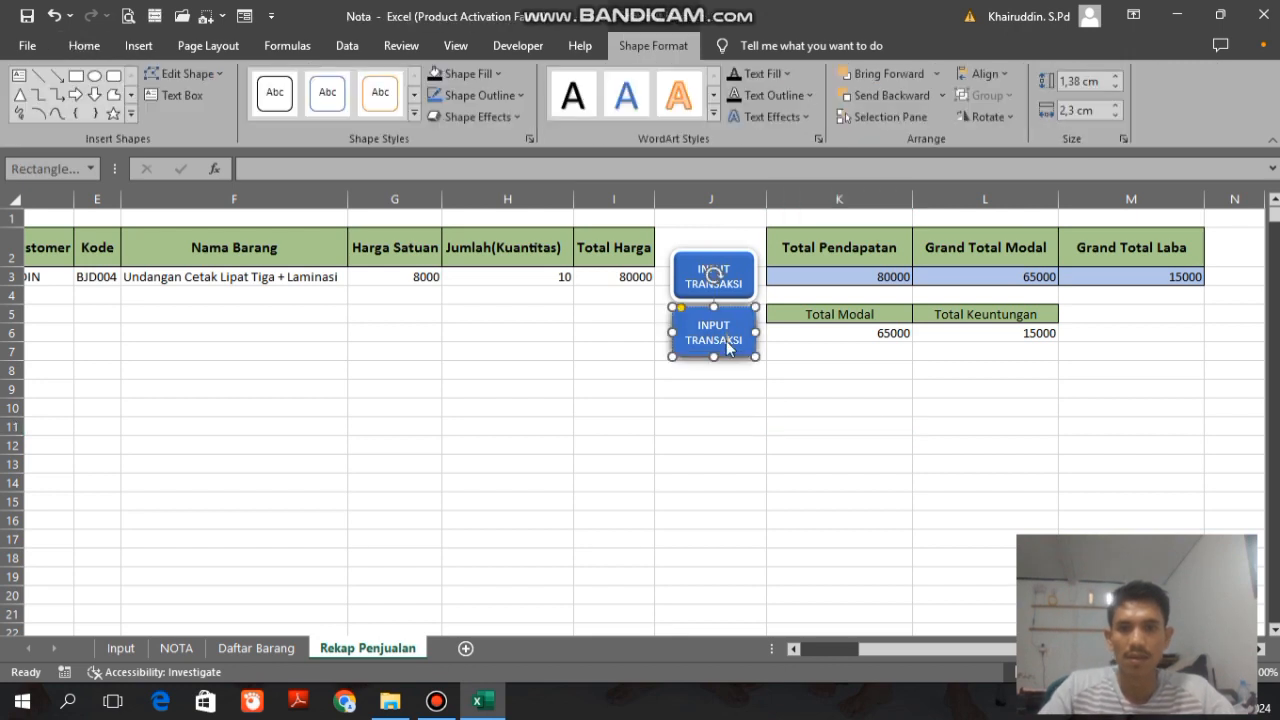
text(DAFTAR)
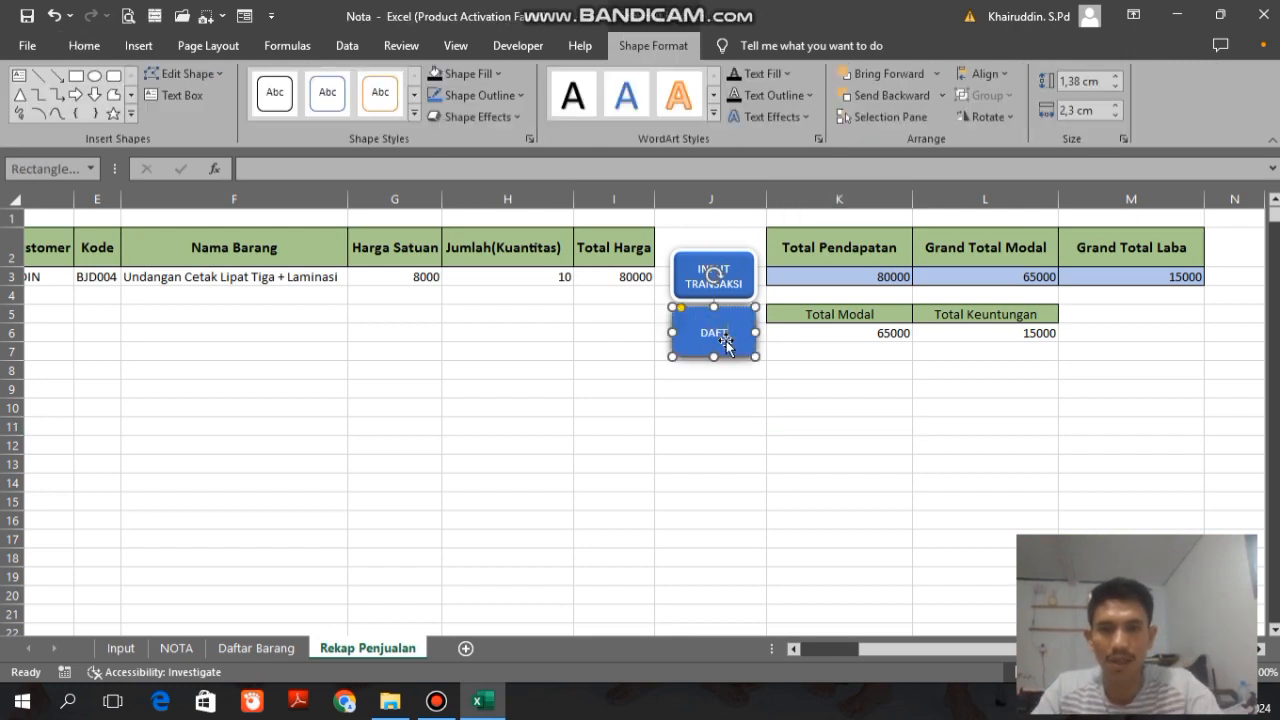
text( BARANG)
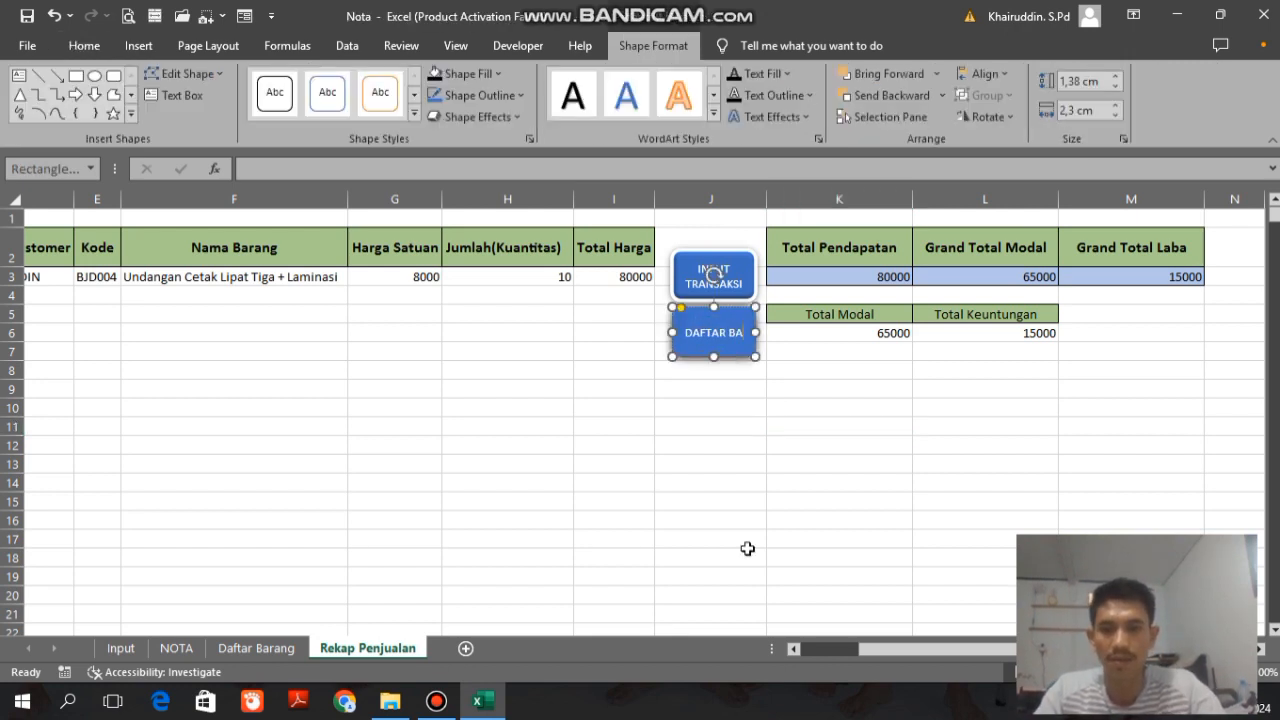
click(746, 484)
click(697, 430)
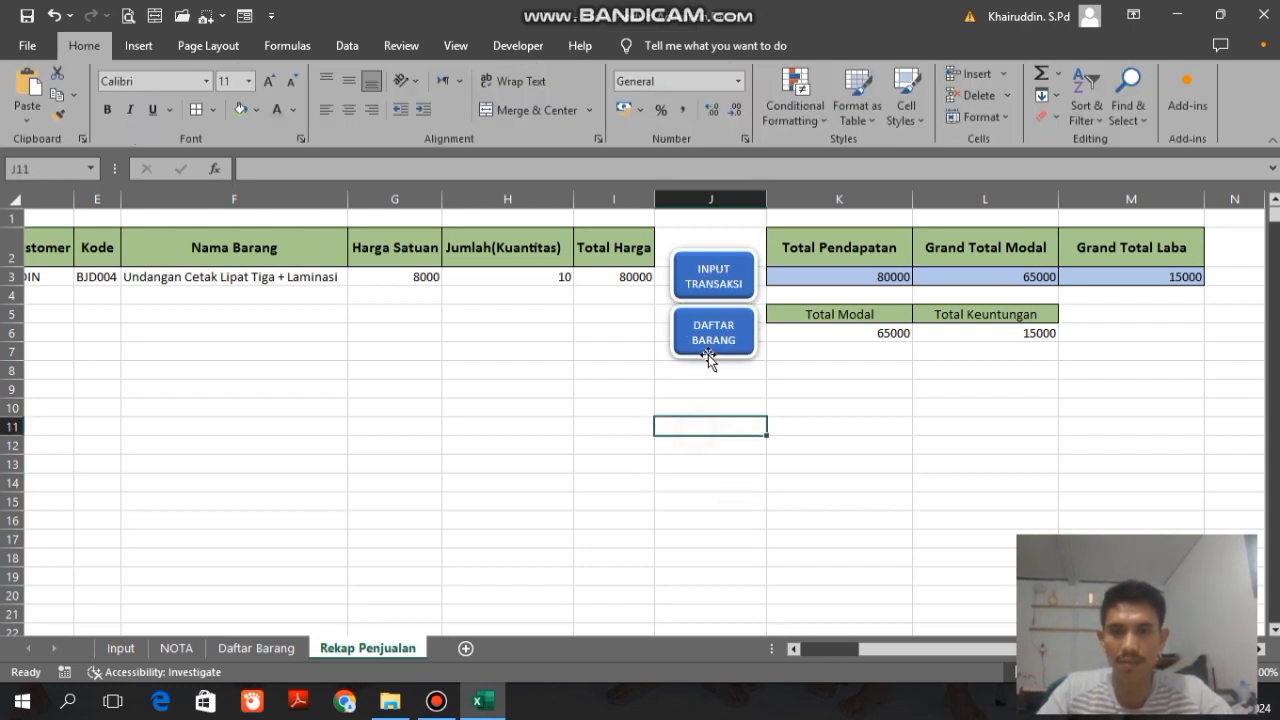
Step: Link the INPUT TRANSAKSI button to cell A1 of the Input sheet in this document
click(715, 237)
right_click(727, 300)
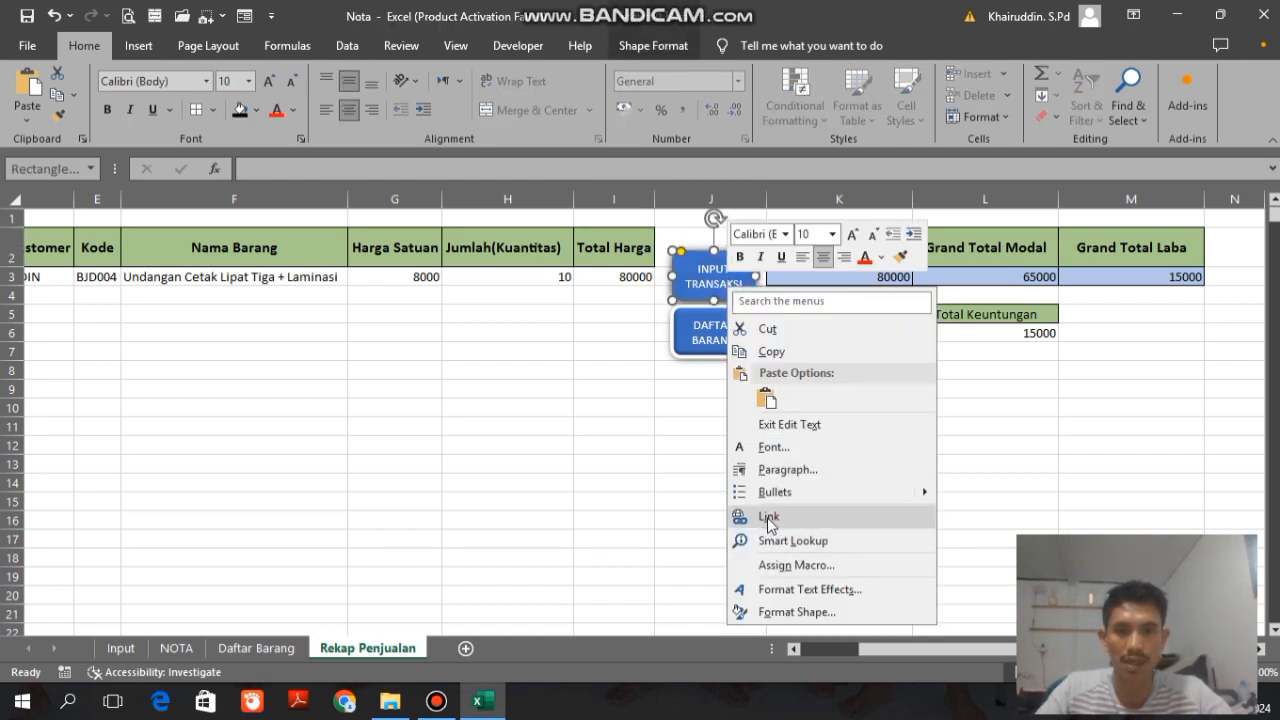
click(766, 516)
click(612, 492)
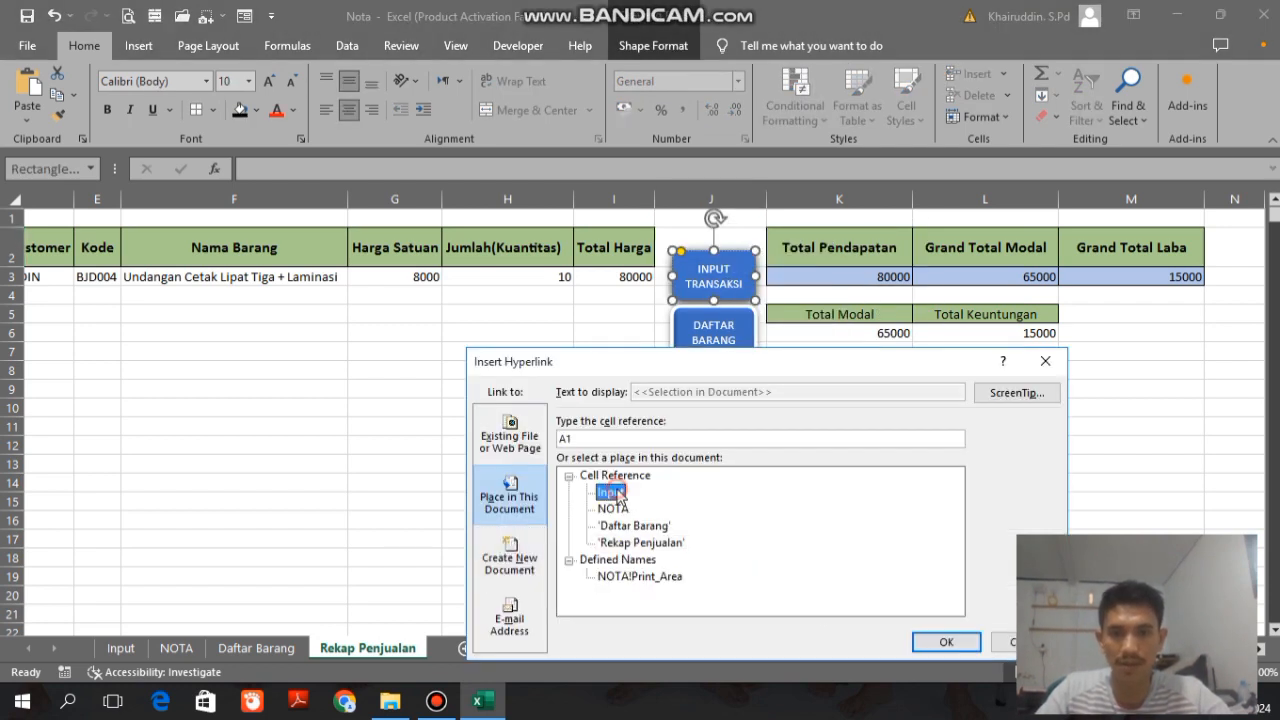
click(946, 641)
Step: Link the DAFTAR BARANG button to cell A1 of the Daftar Barang sheet in this document
right_click(731, 354)
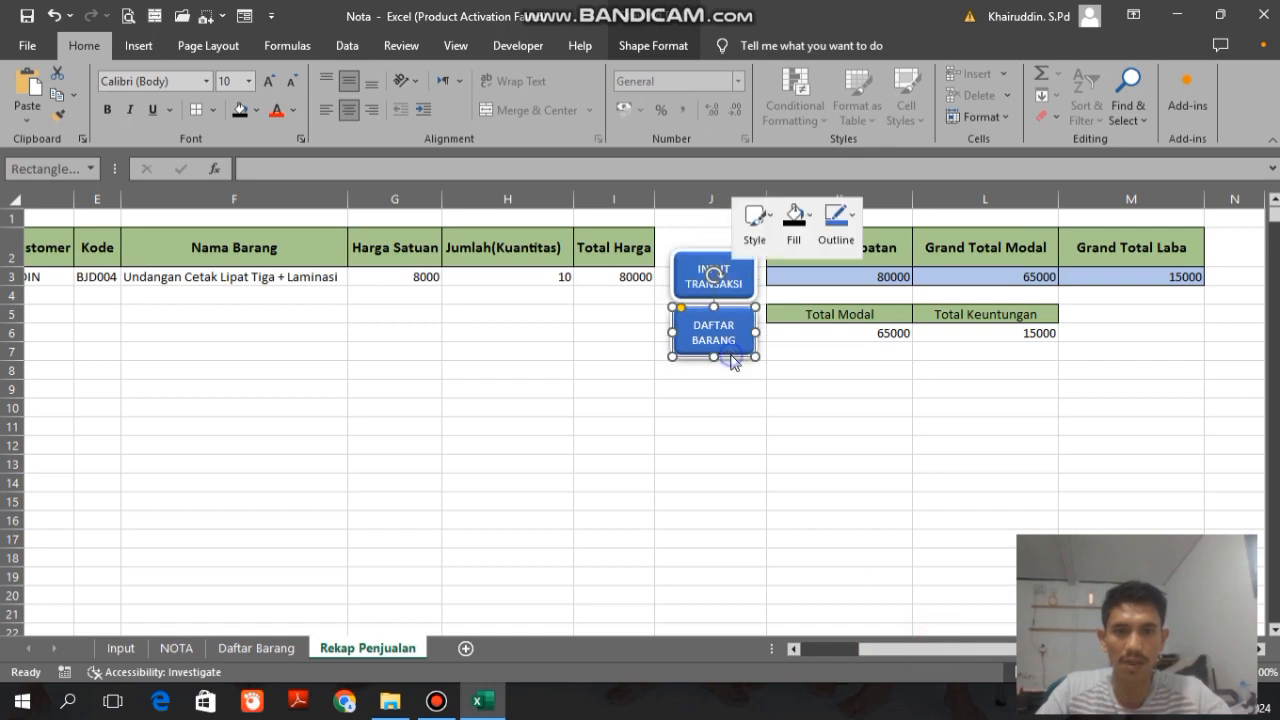
click(768, 528)
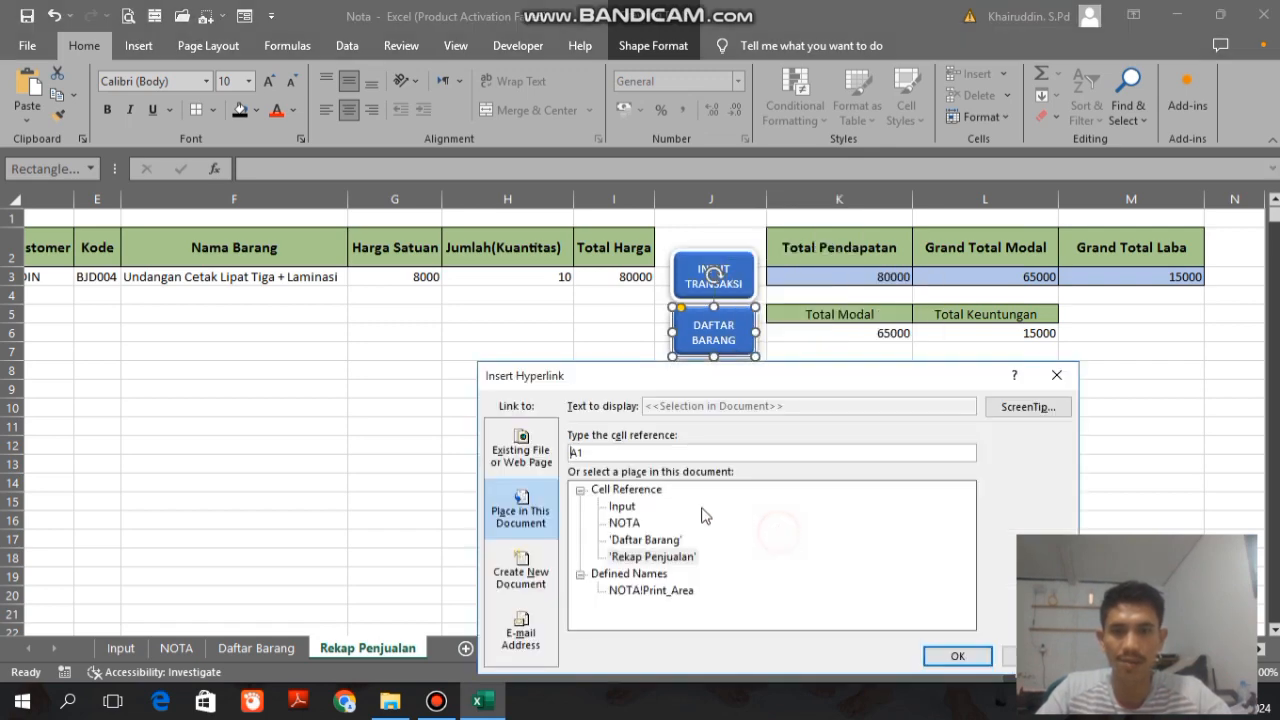
click(645, 539)
click(957, 655)
click(622, 513)
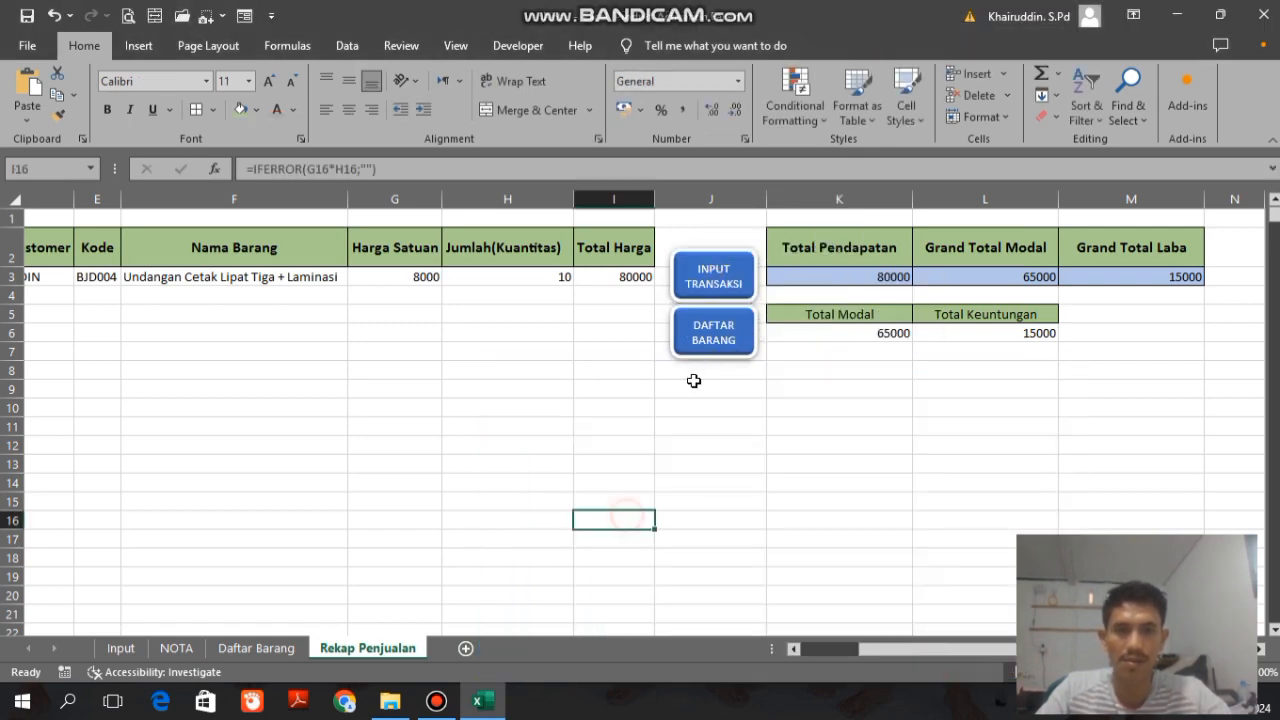
Step: Test the navigation buttons across the Daftar Barang, Rekap Penjualan, Input and NOTA sheets, ending on the Input sheet
click(698, 350)
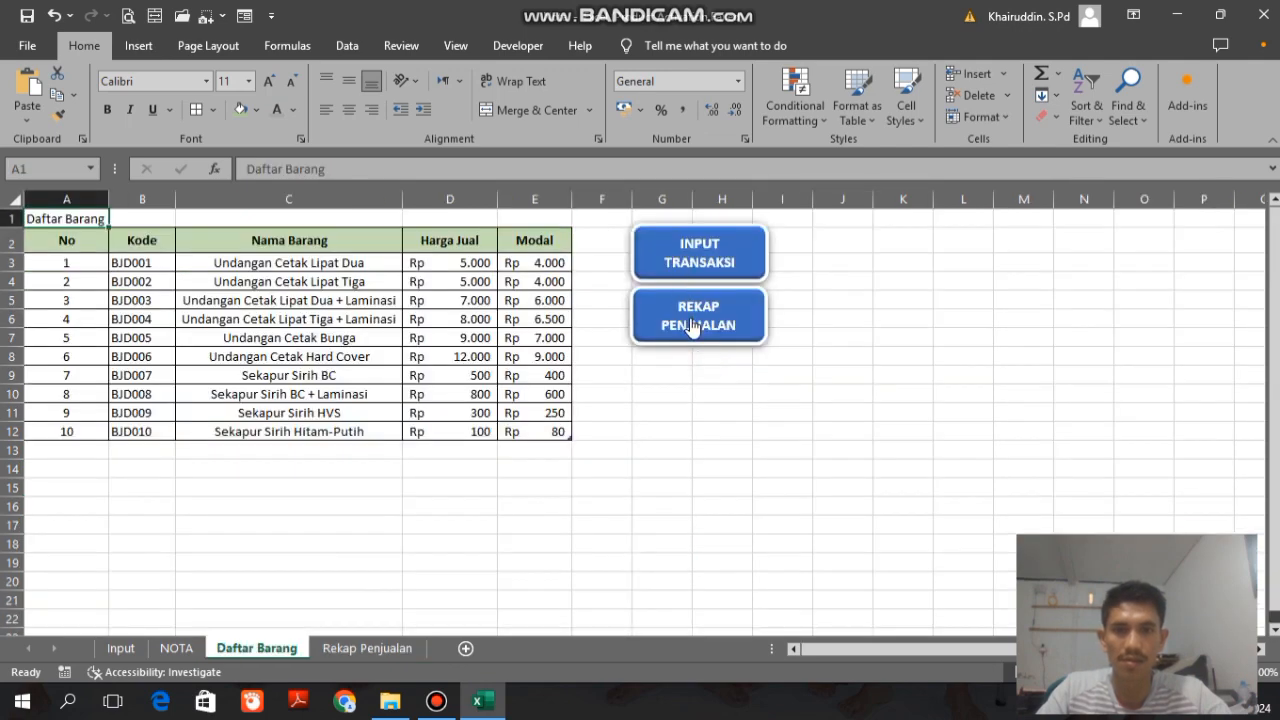
click(692, 330)
click(861, 349)
click(700, 268)
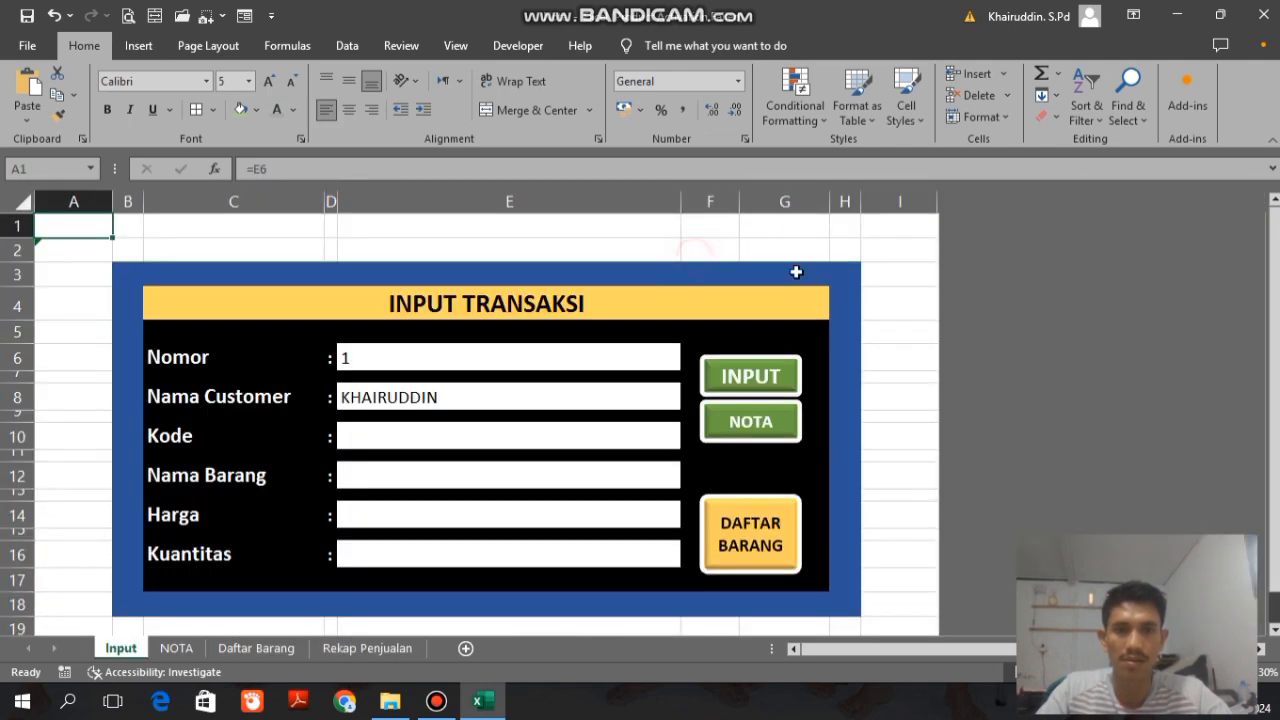
click(757, 421)
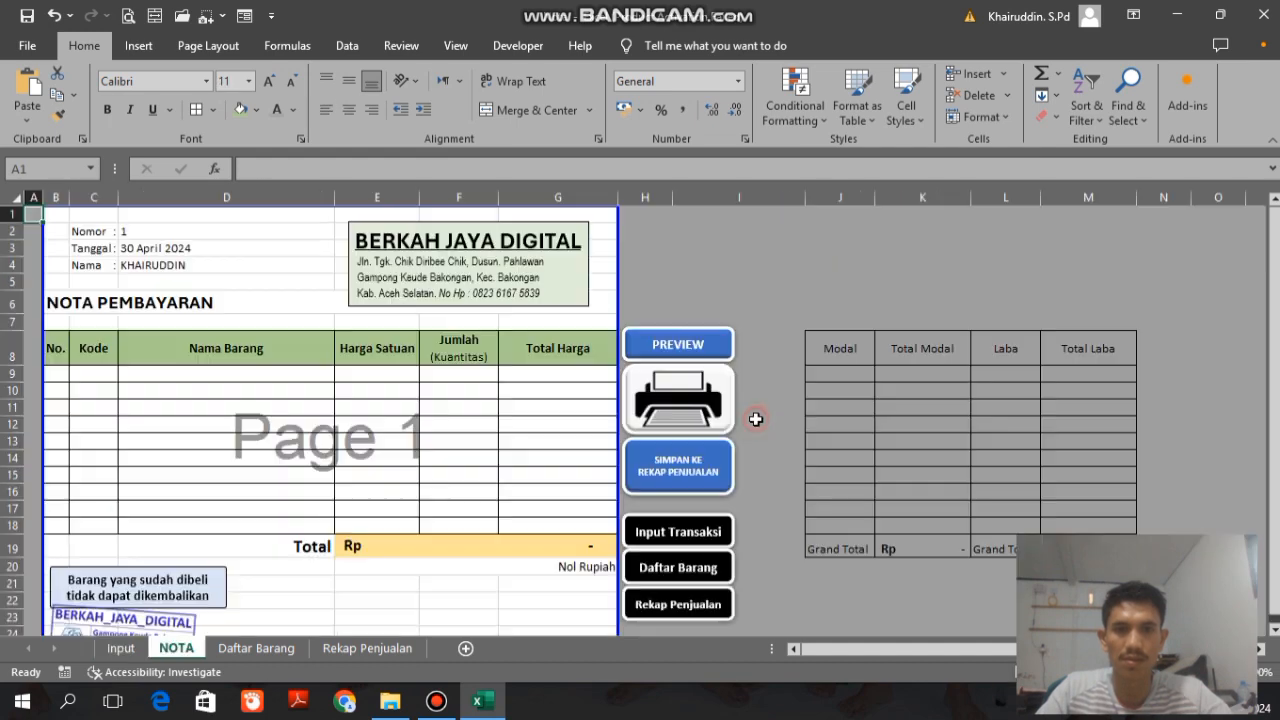
click(668, 567)
click(713, 253)
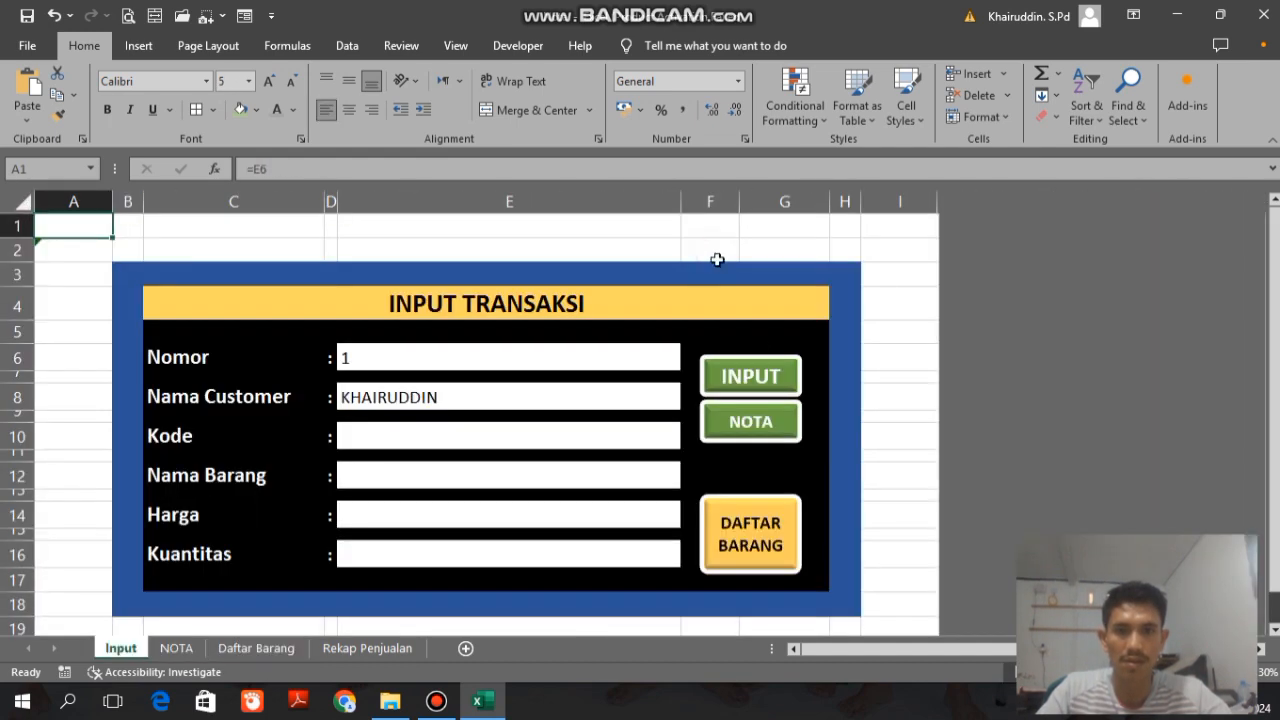
click(762, 558)
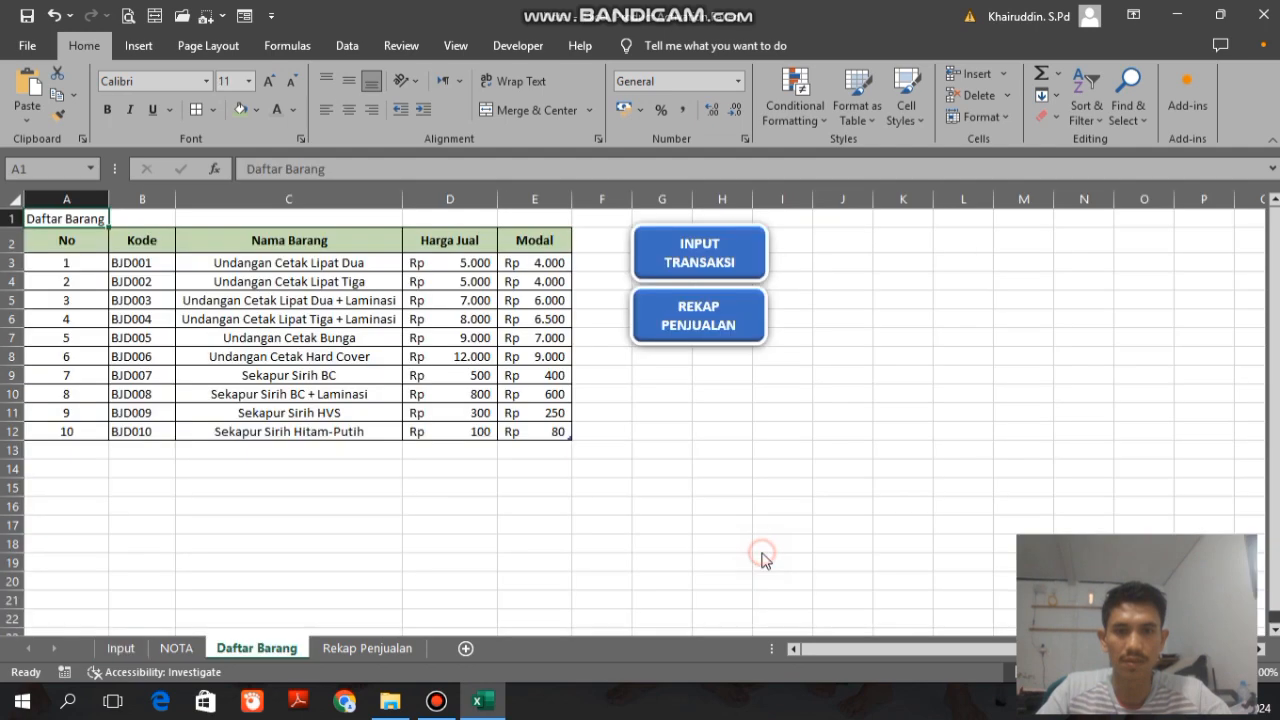
click(704, 328)
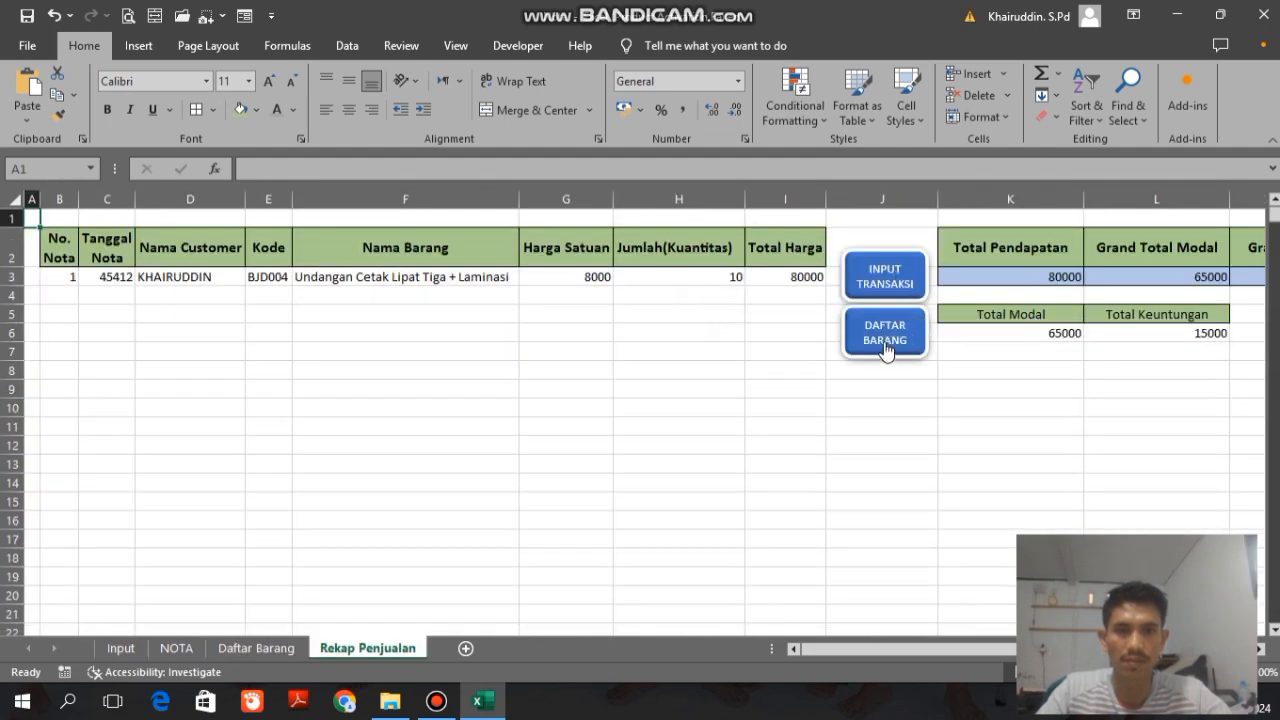
click(887, 279)
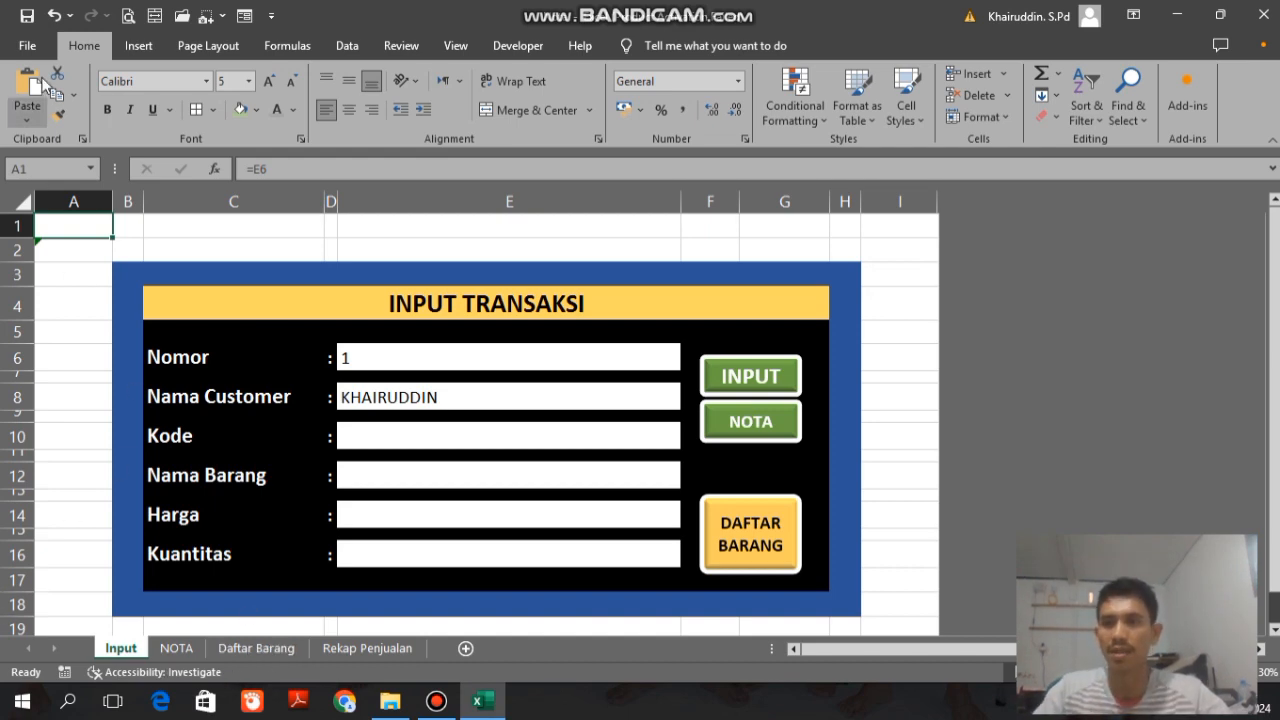
Step: Turn off Show sheet tabs in the advanced display options for the Nota workbook
click(27, 46)
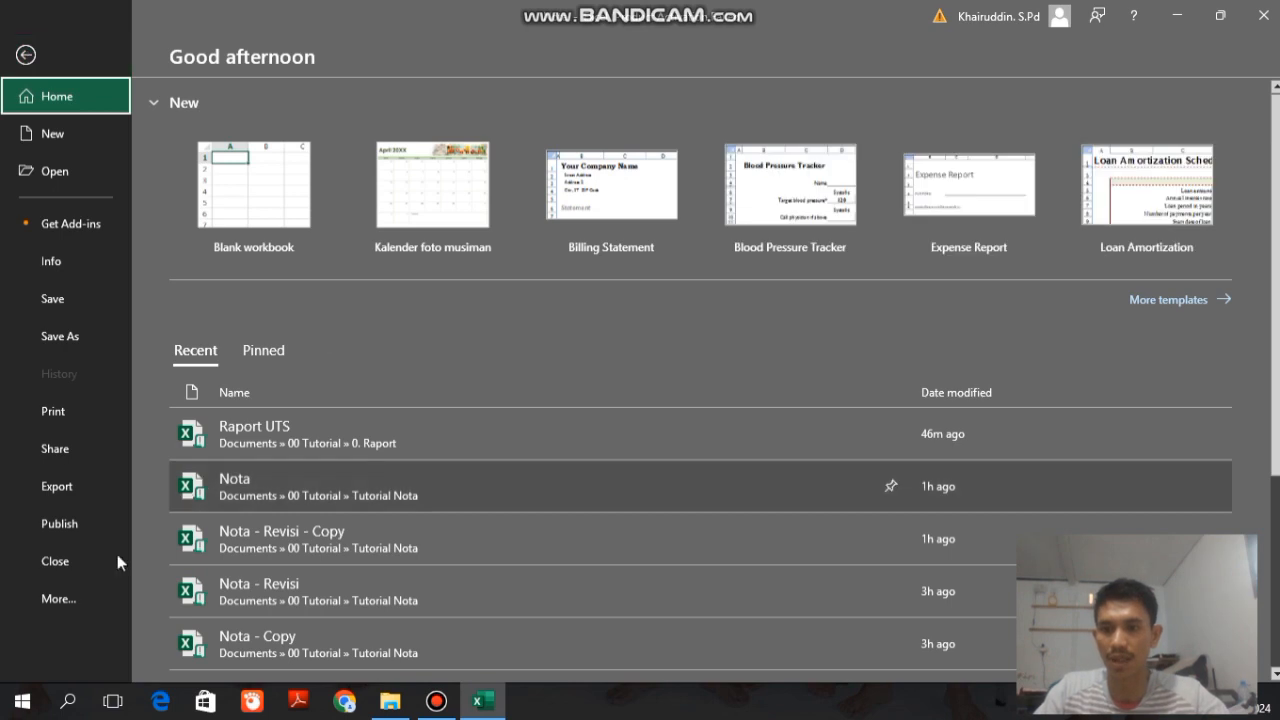
click(56, 598)
click(184, 596)
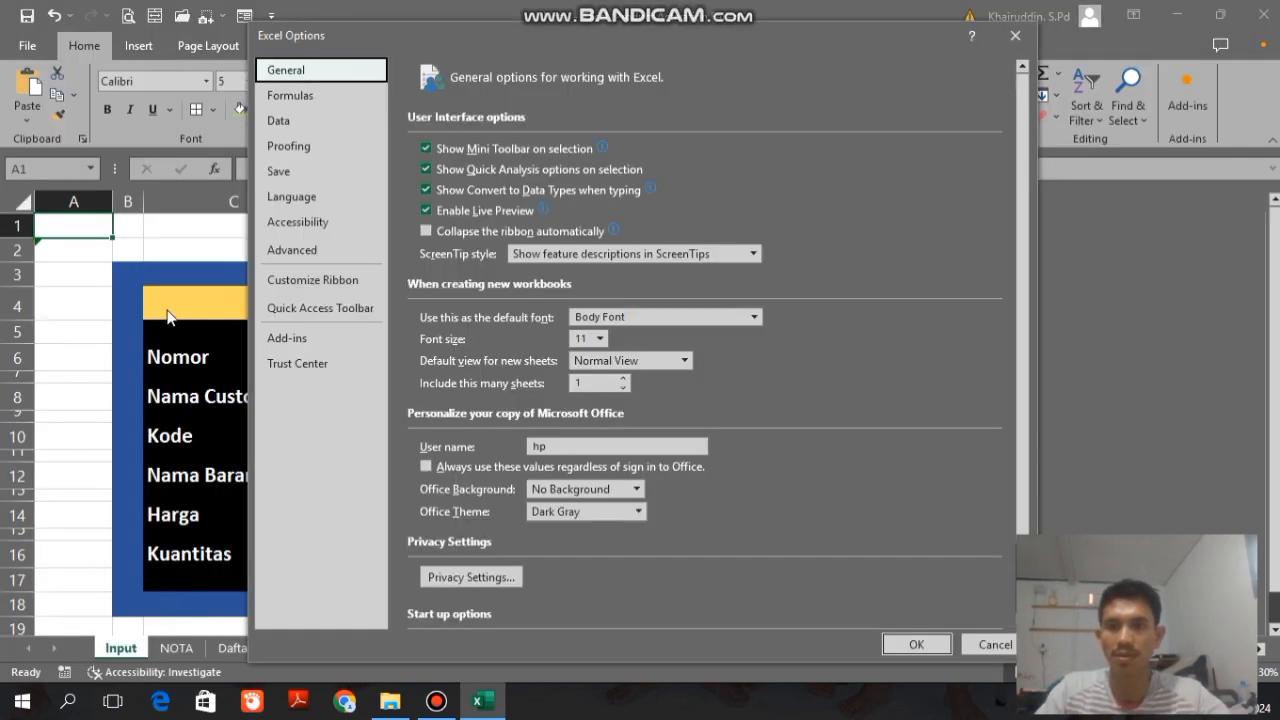
click(322, 252)
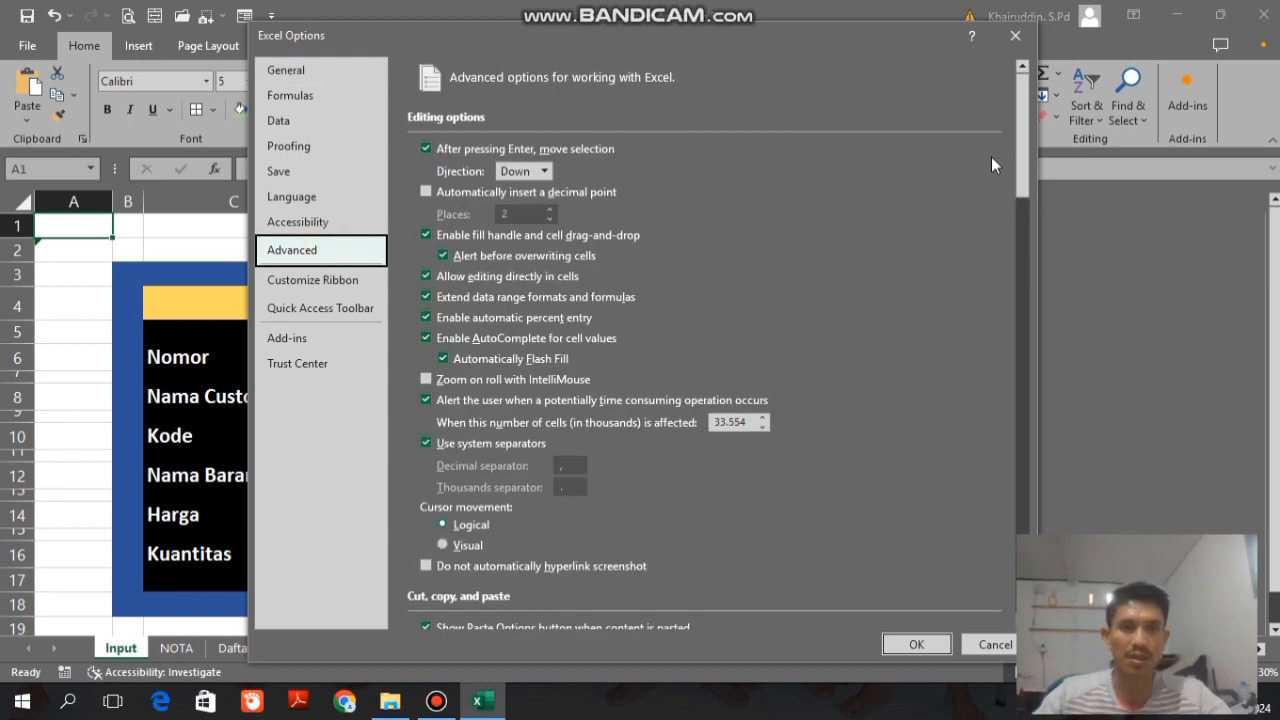
drag(1016, 160, 1031, 389)
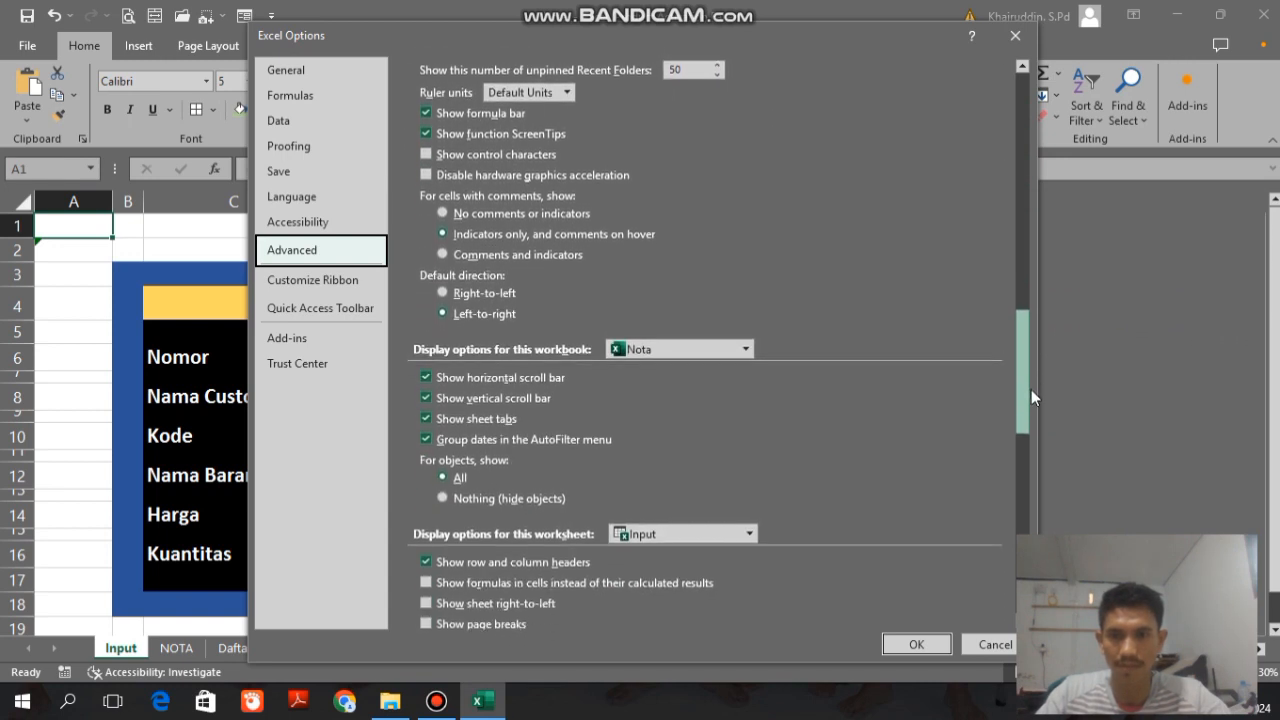
click(427, 415)
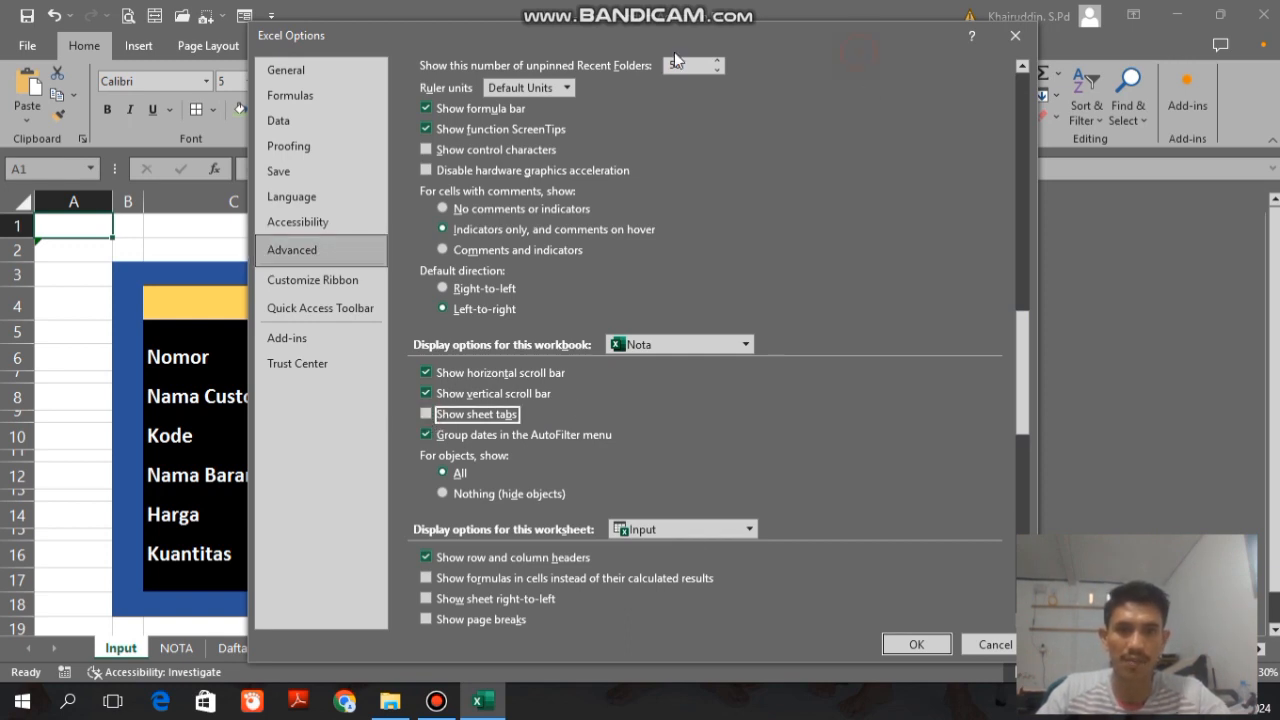
drag(674, 36, 440, 15)
click(684, 622)
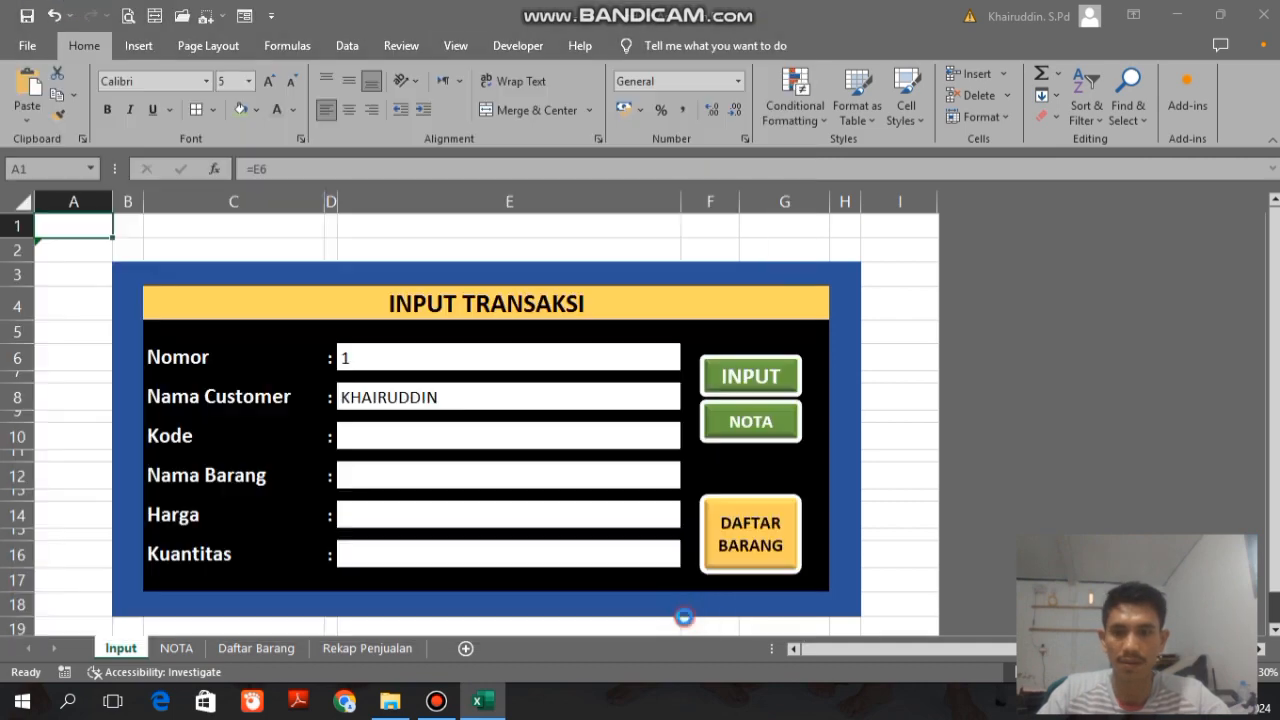
drag(1273, 387, 1274, 388)
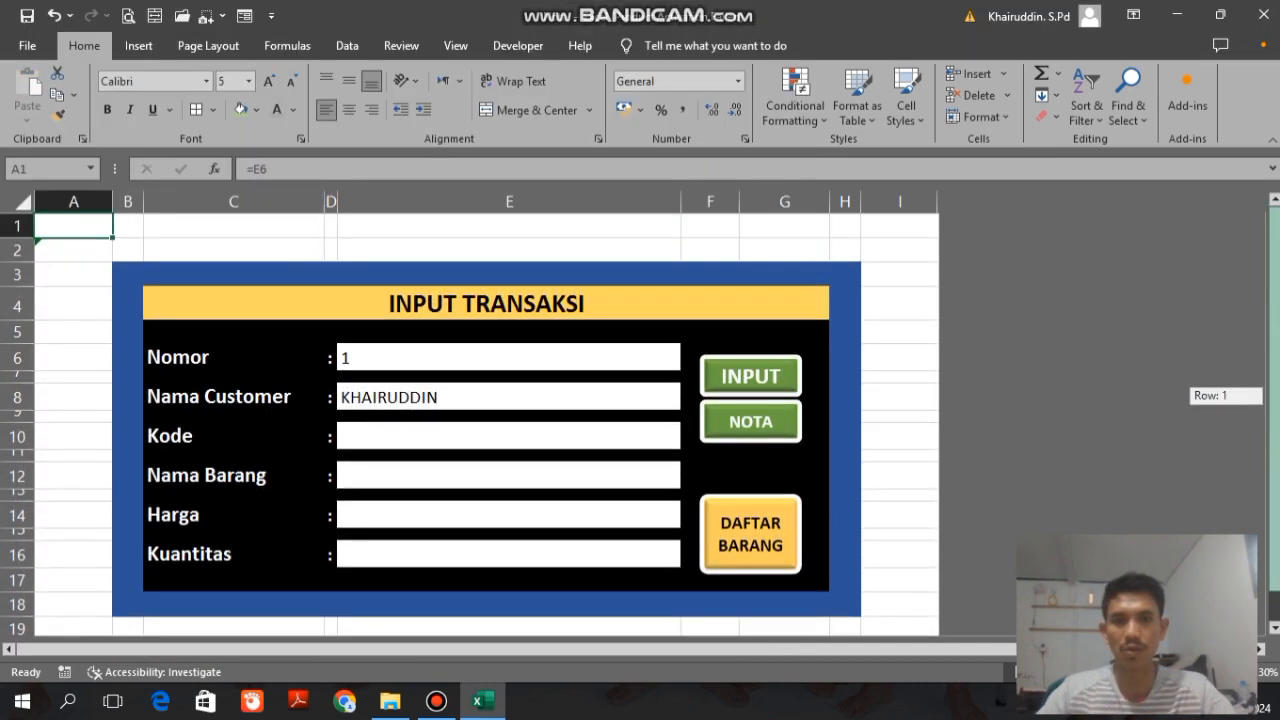
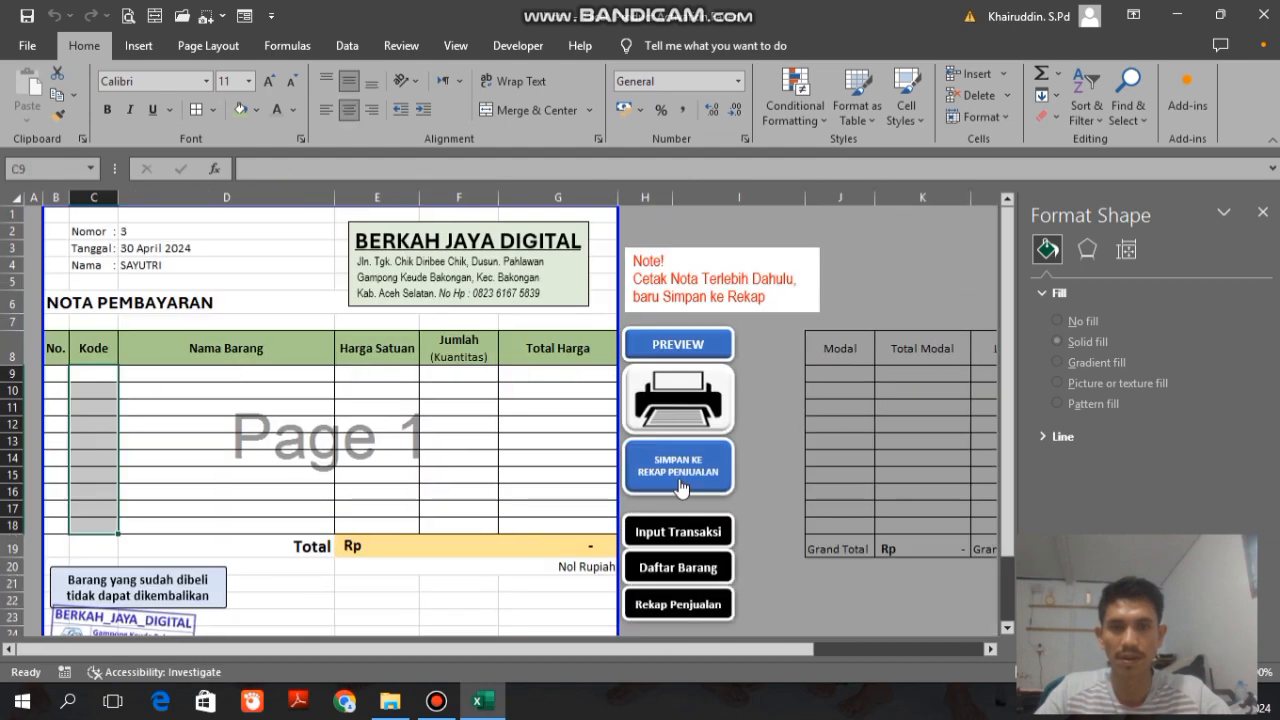
Step: Go through the Input and Daftar Barang sheets to Rekap Penjualan and examine the Total Modal and Total Keuntungan columns
click(695, 530)
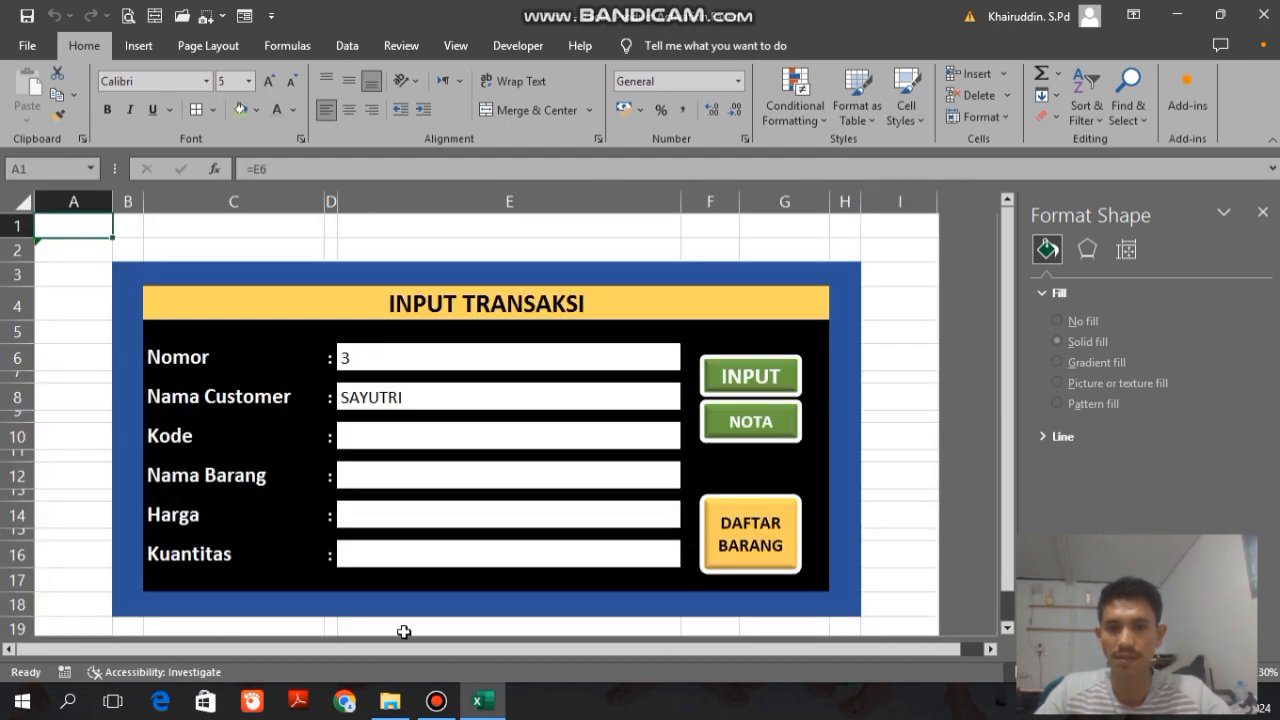
click(731, 526)
click(706, 330)
drag(360, 649, 790, 652)
click(590, 337)
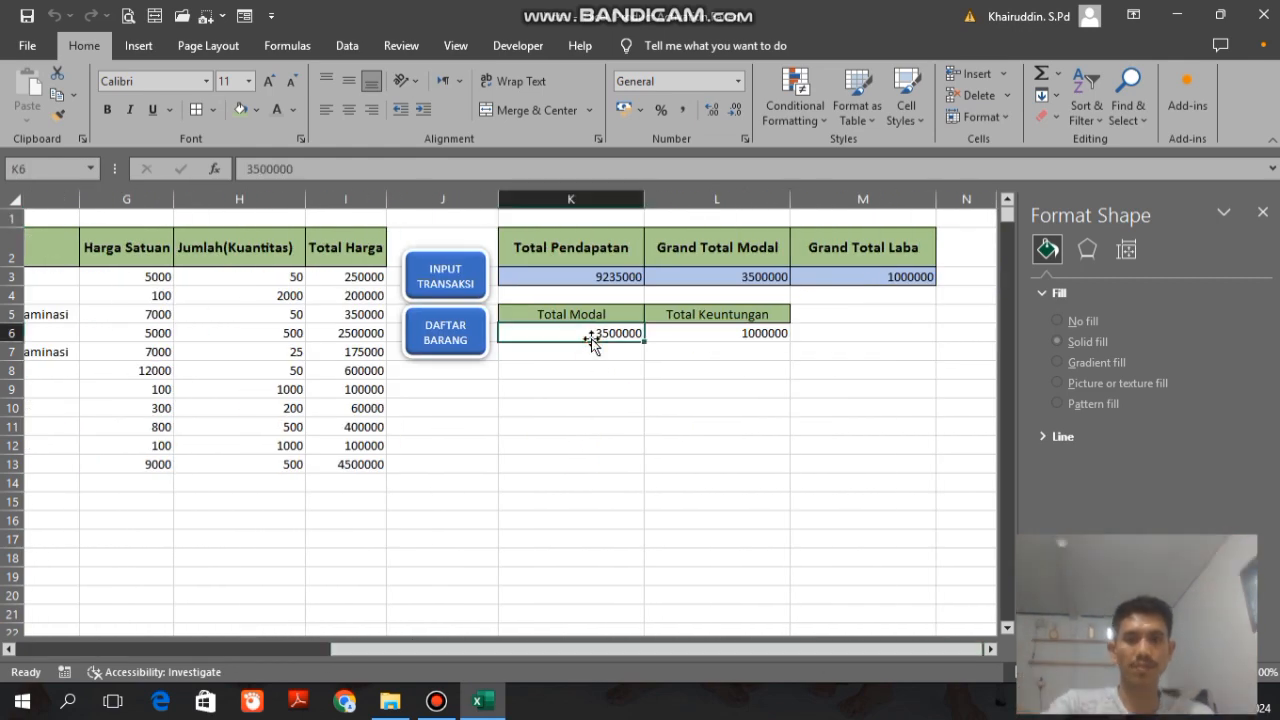
double_click(582, 292)
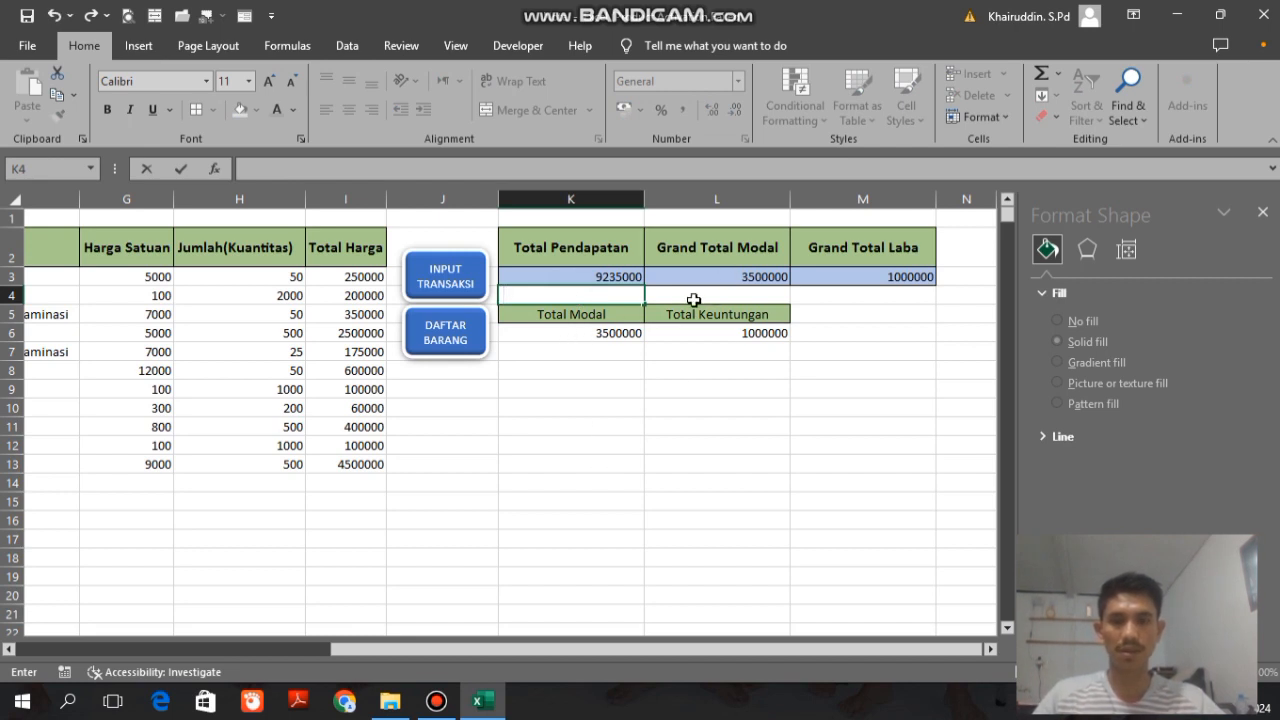
double_click(694, 299)
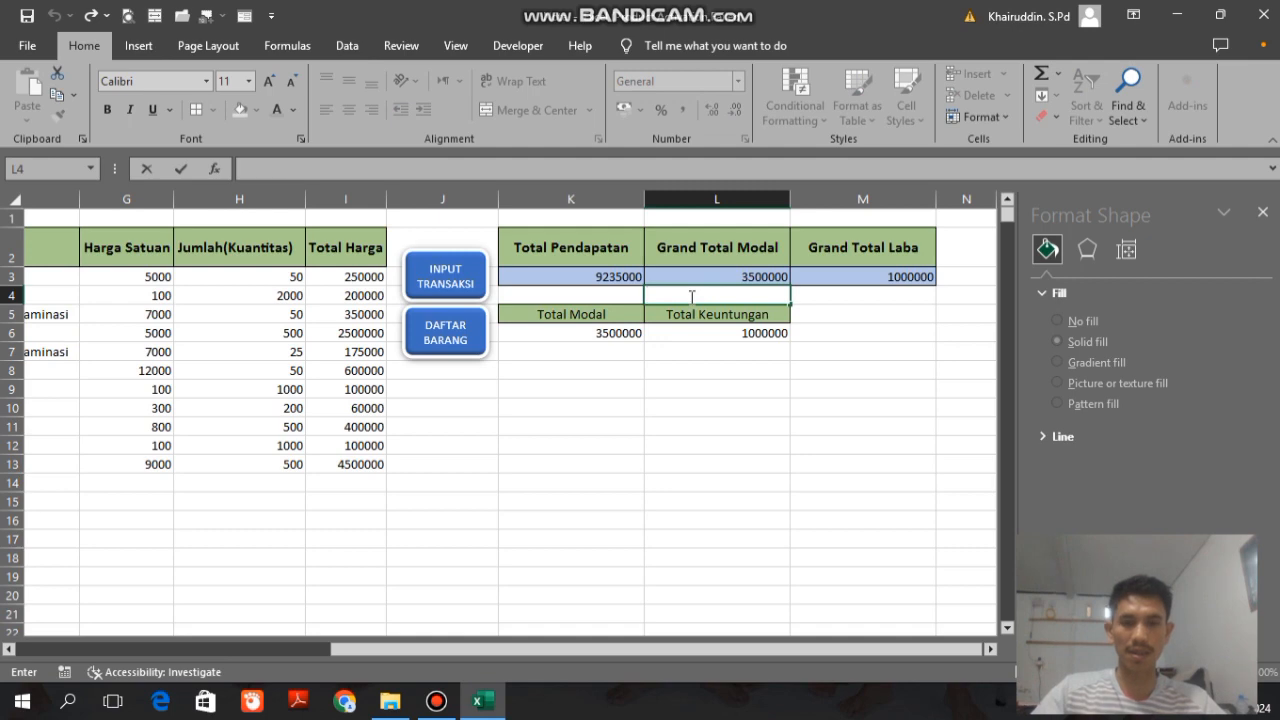
key(Down)
key(Down)
key(Down)
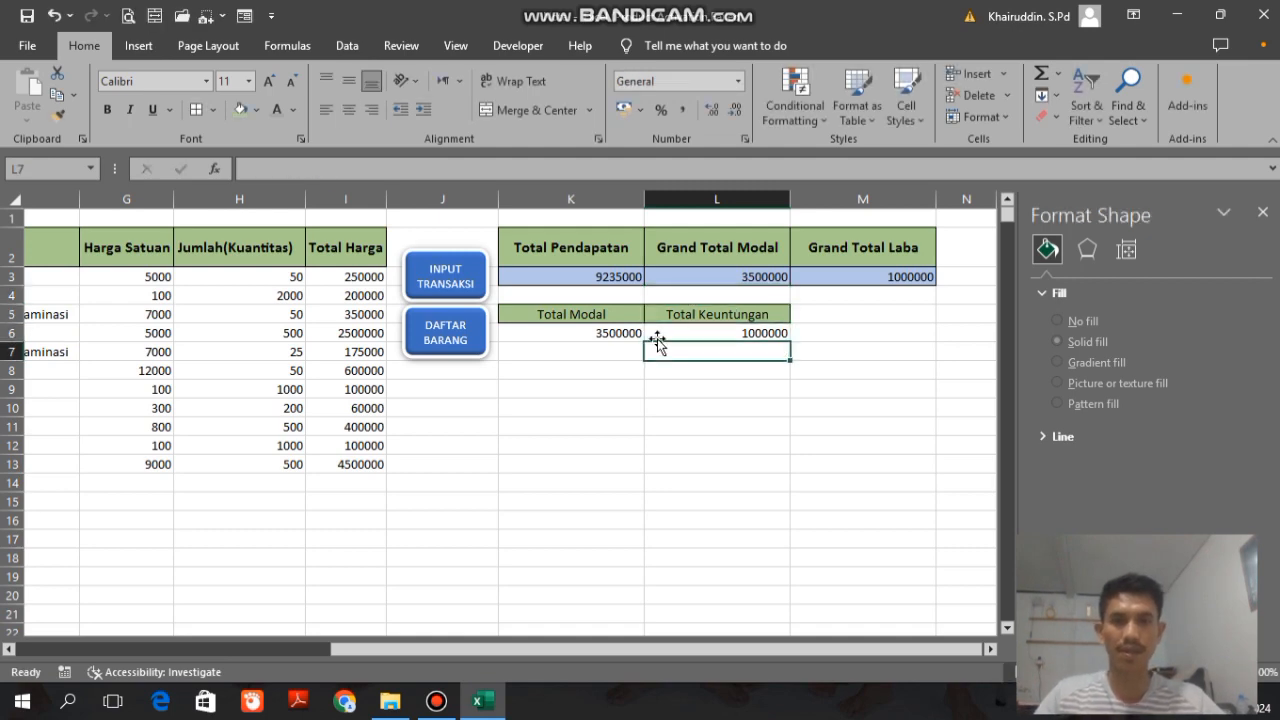
Step: Clear the old note number, date, customer, code and quantity entries in rows 3 to 13 of the Rekap Penjualan sheet
key(Up)
key(Left)
key(Left)
key(Left)
key(Left)
key(Left)
key(Left)
key(Left)
key(Left)
key(Left)
key(Left)
key(Left)
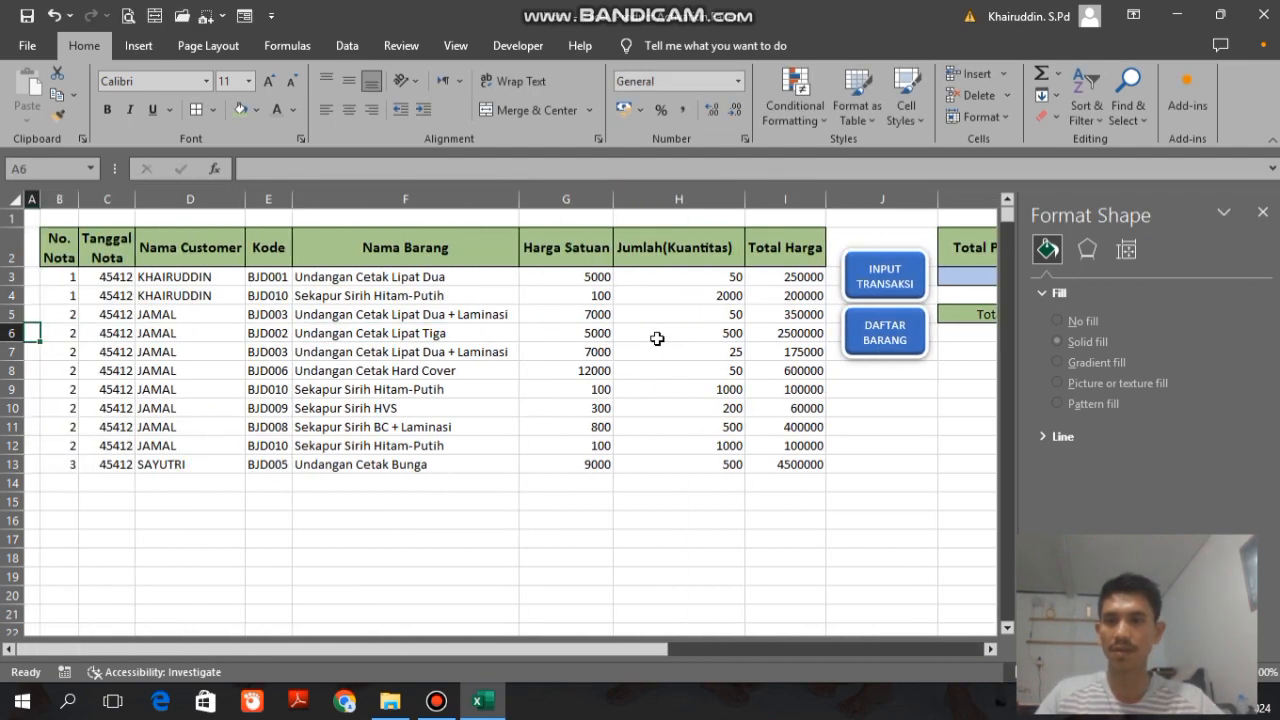
drag(60, 267, 256, 467)
key(Delete)
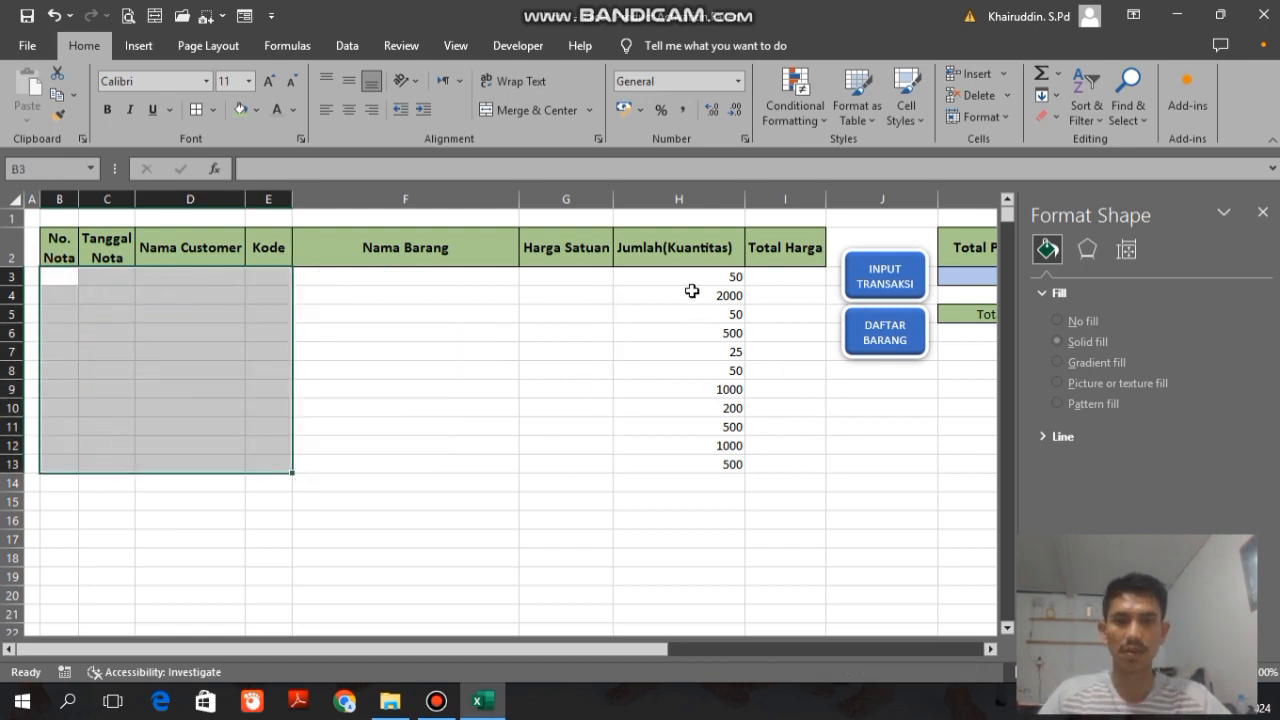
click(688, 276)
drag(694, 380, 694, 461)
key(Delete)
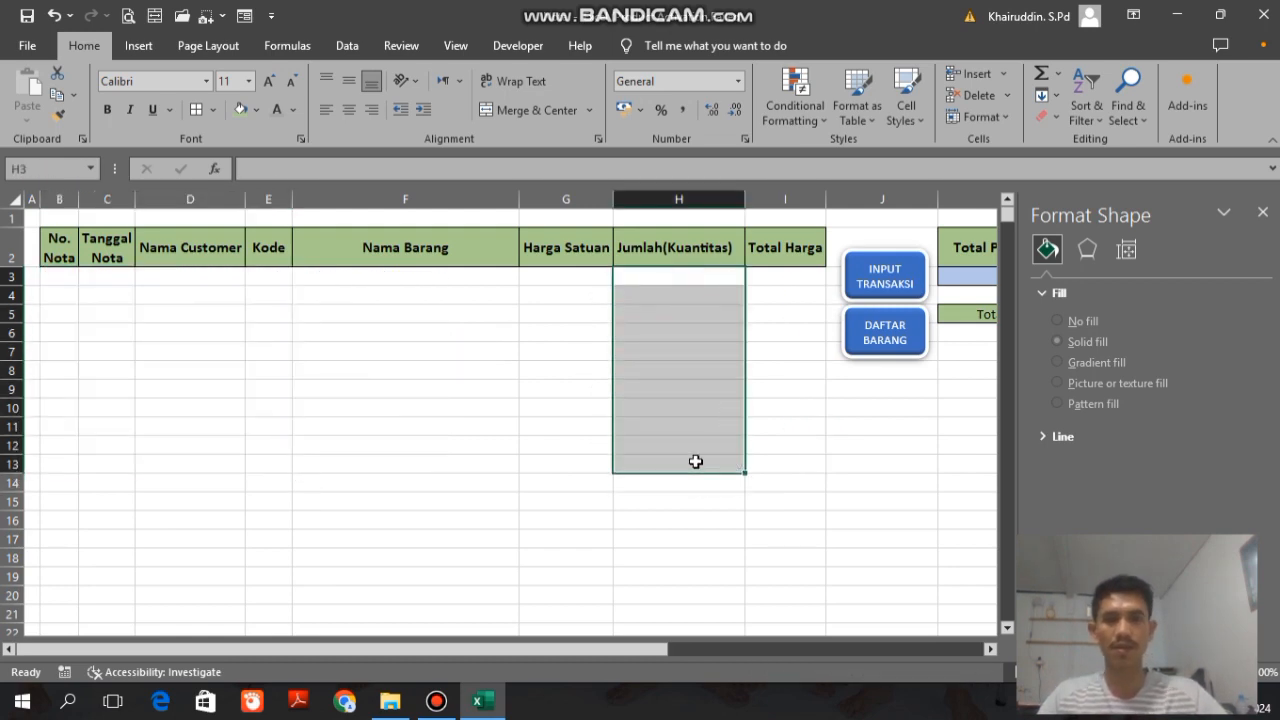
Step: Clear the recorded Total Modal and Total Keuntungan values in K6:L6 of the recap
key(Right)
key(Right)
key(Right)
key(Right)
key(Right)
key(Right)
key(Right)
key(Right)
key(Right)
key(Right)
key(Right)
key(Left)
key(Left)
key(Left)
key(Left)
key(Left)
key(Left)
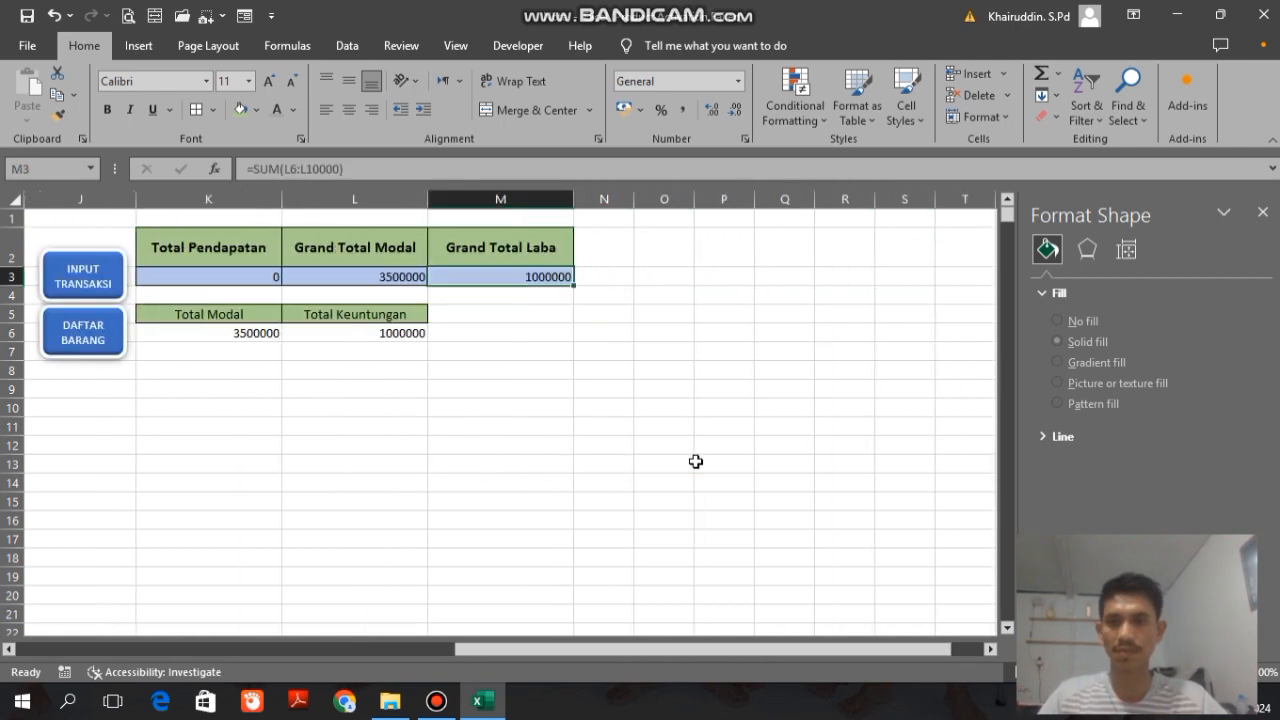
drag(227, 333, 343, 329)
key(Delete)
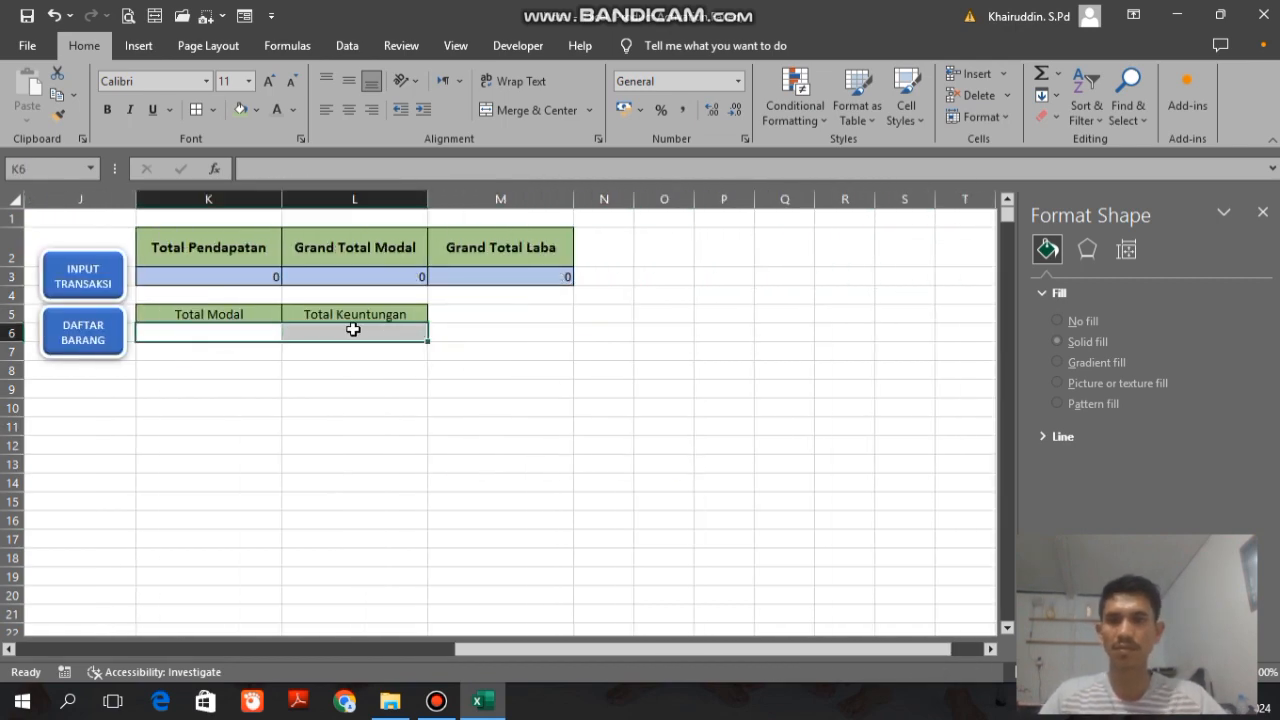
Step: Return to the Input Transaksi form, checking the NOTA sheet on the way, and set Nomor to 1
drag(651, 646, 286, 646)
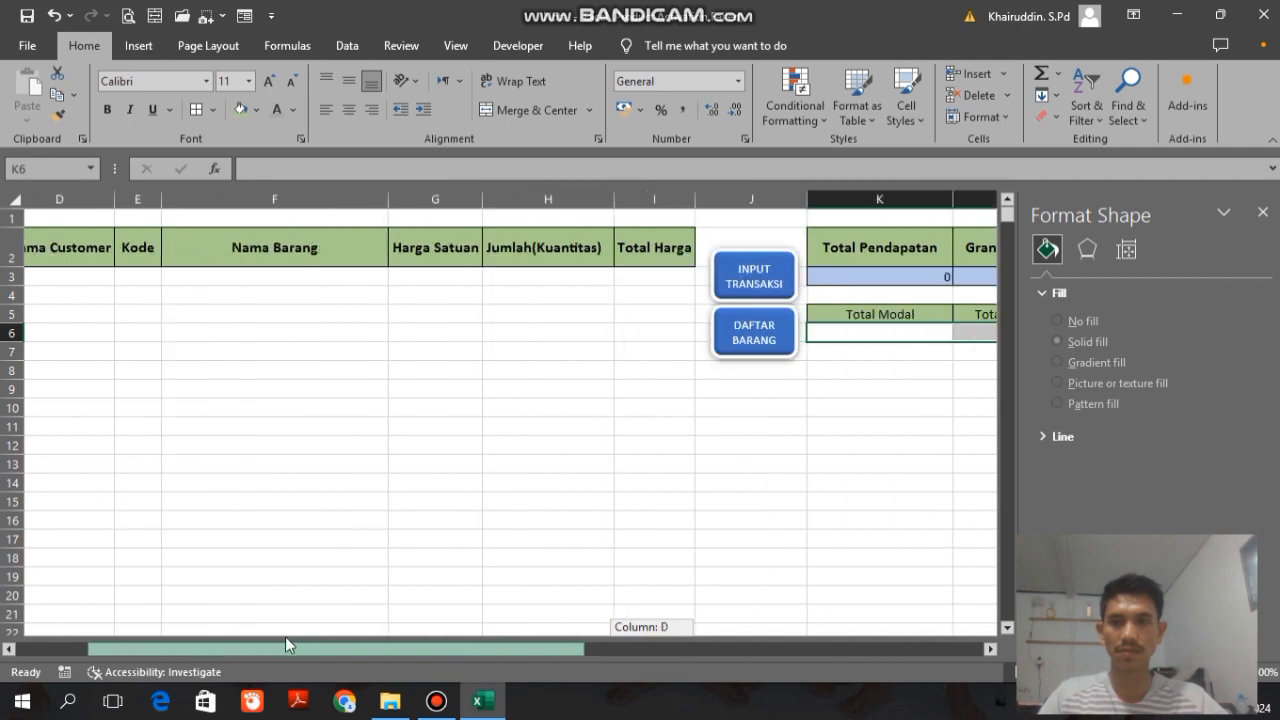
click(712, 296)
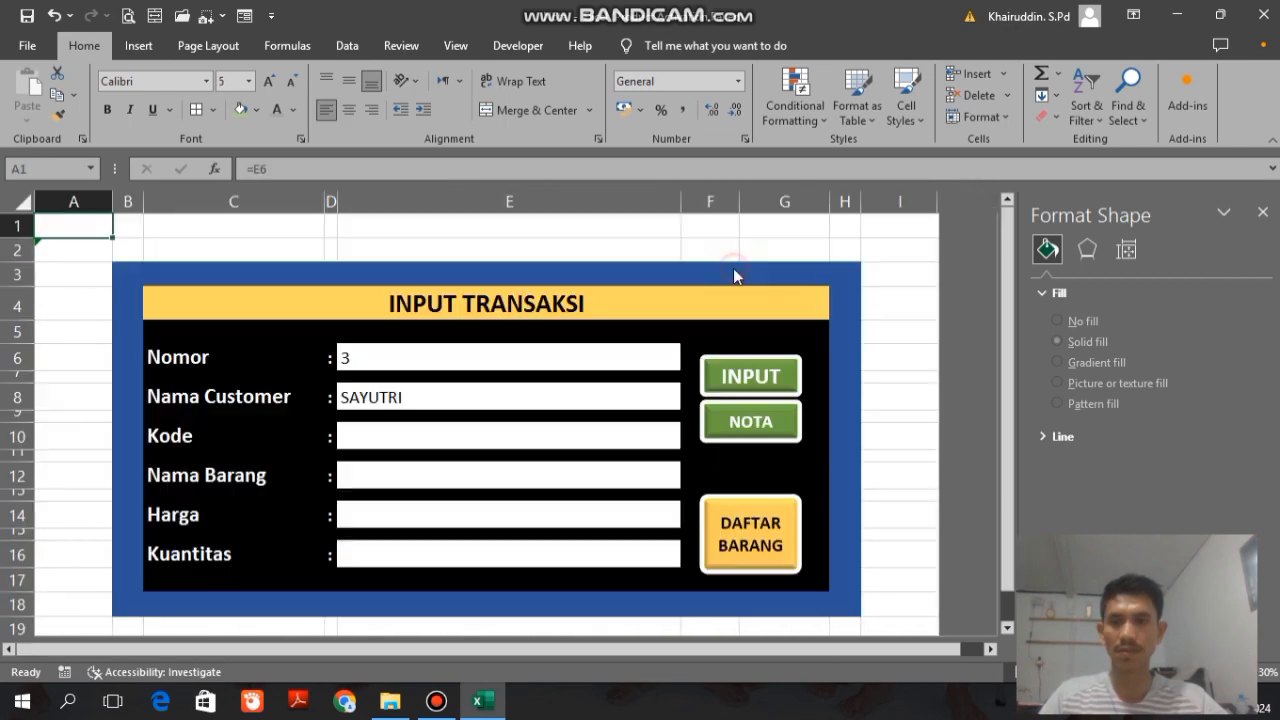
click(765, 421)
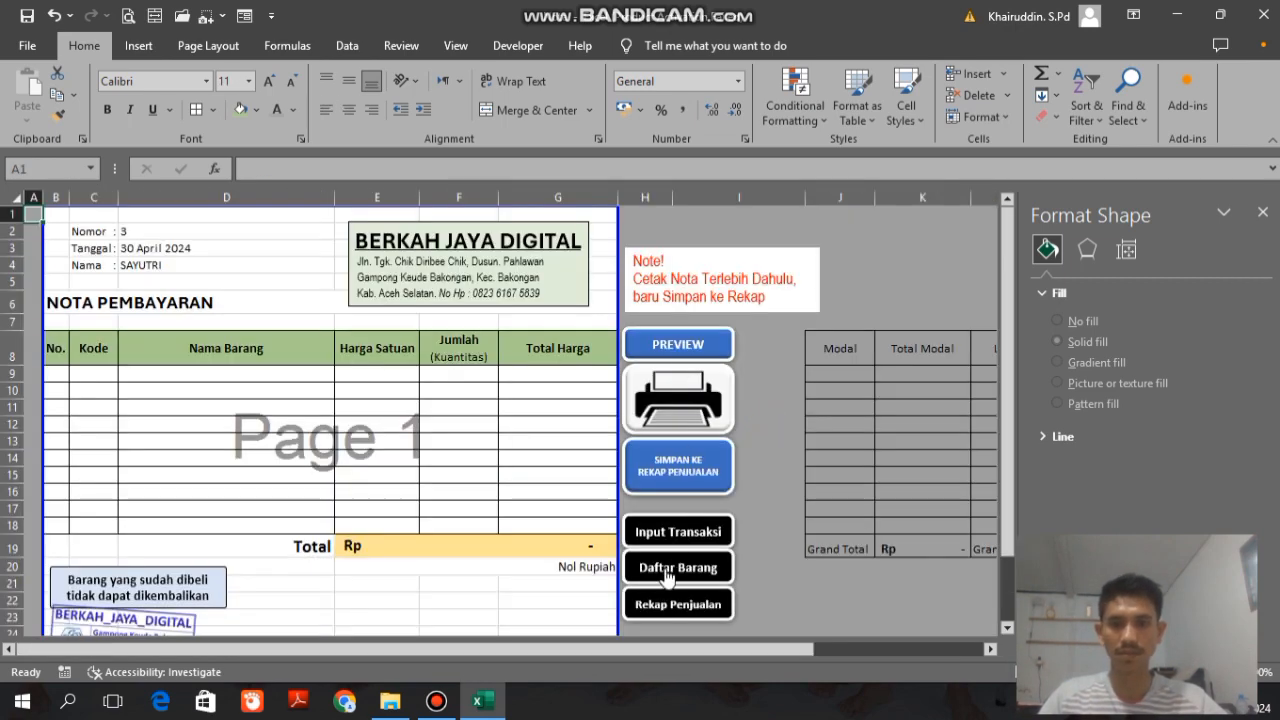
click(665, 531)
click(449, 357)
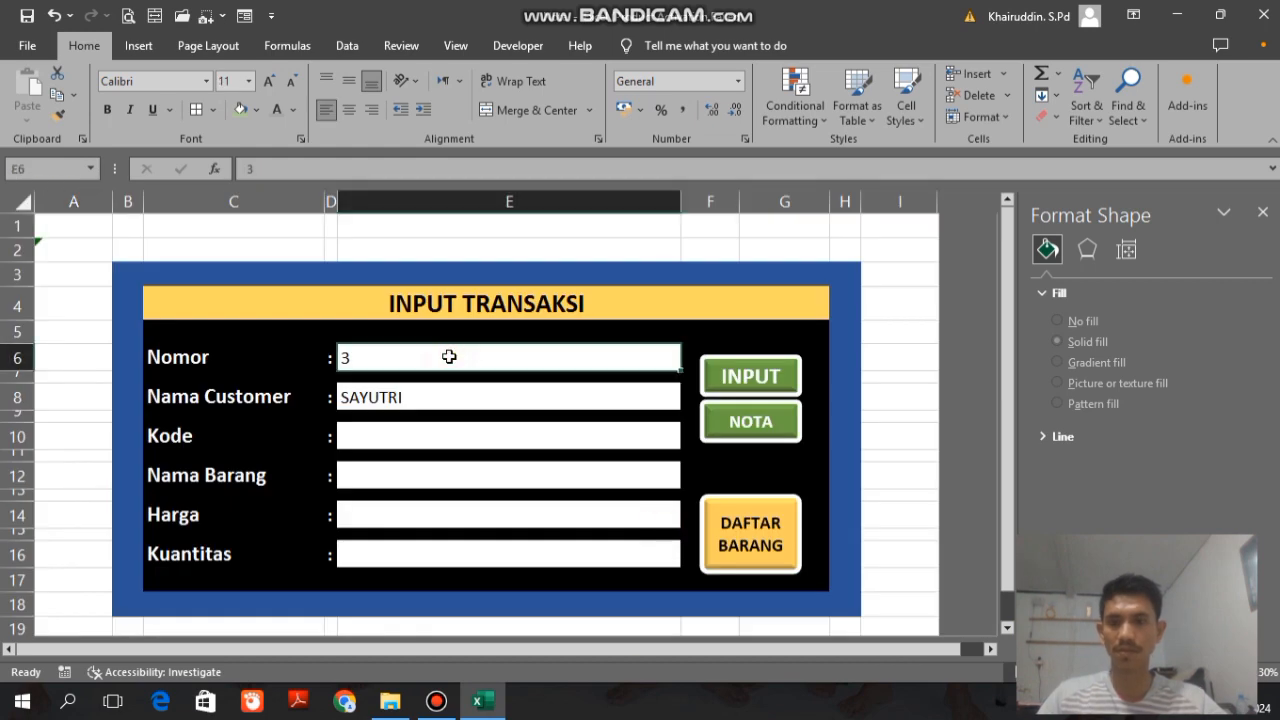
text(1)
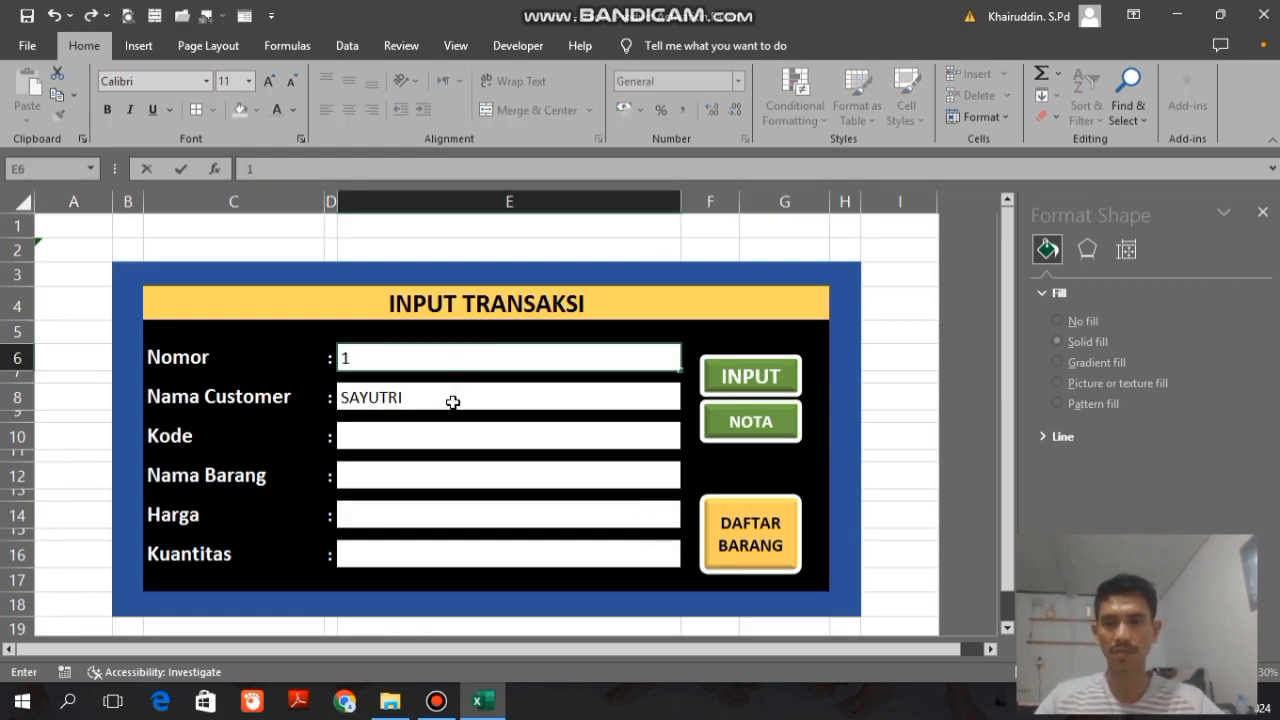
double_click(455, 402)
Step: Choose item code BJD001 with a Kuantitas of 200 and submit it to the NOTA
click(437, 448)
click(690, 452)
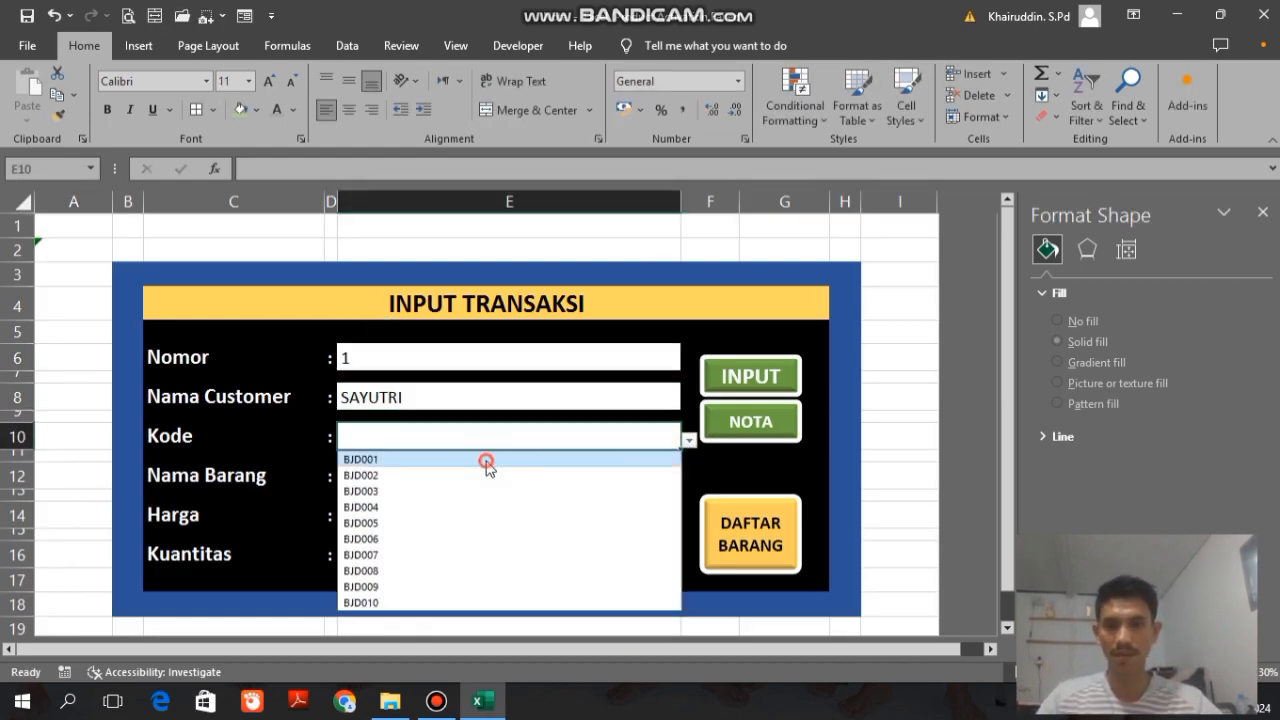
click(487, 458)
click(368, 562)
text(200)
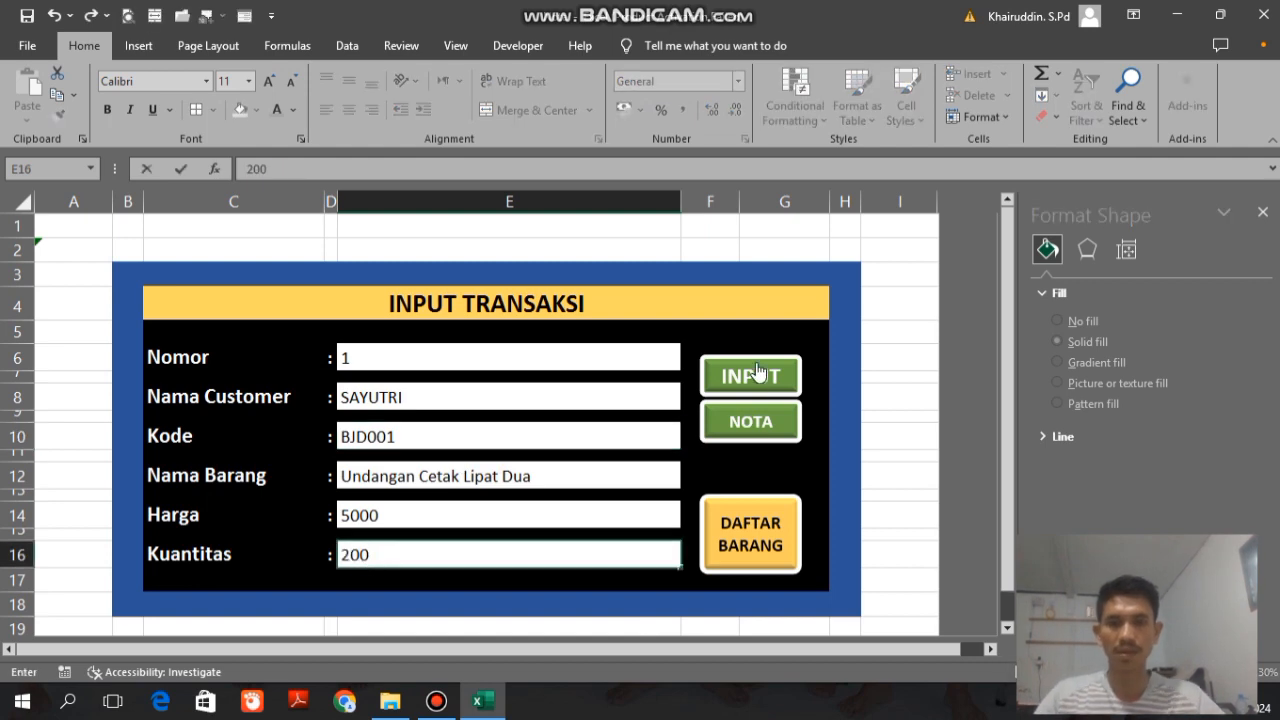
click(757, 375)
Step: Choose item code BJD010 with a Kuantitas of 2500 and submit it to the NOTA
click(690, 443)
click(371, 603)
click(389, 560)
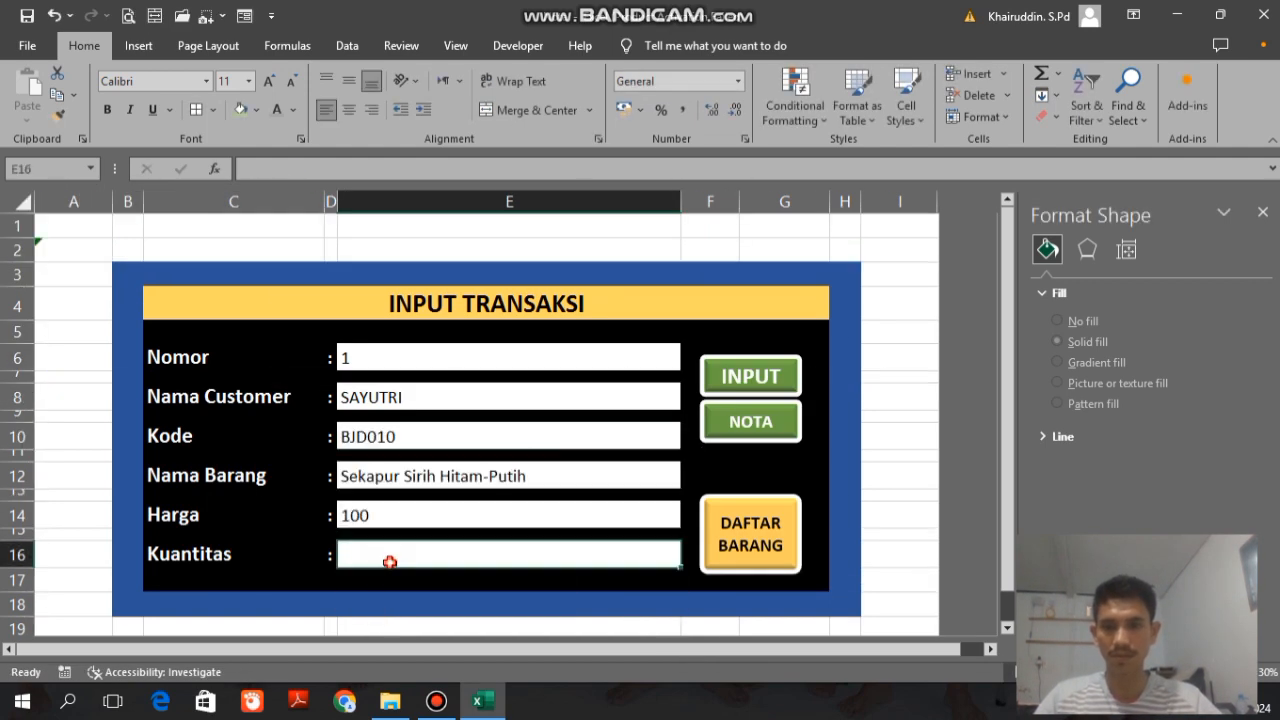
text(2500)
click(746, 372)
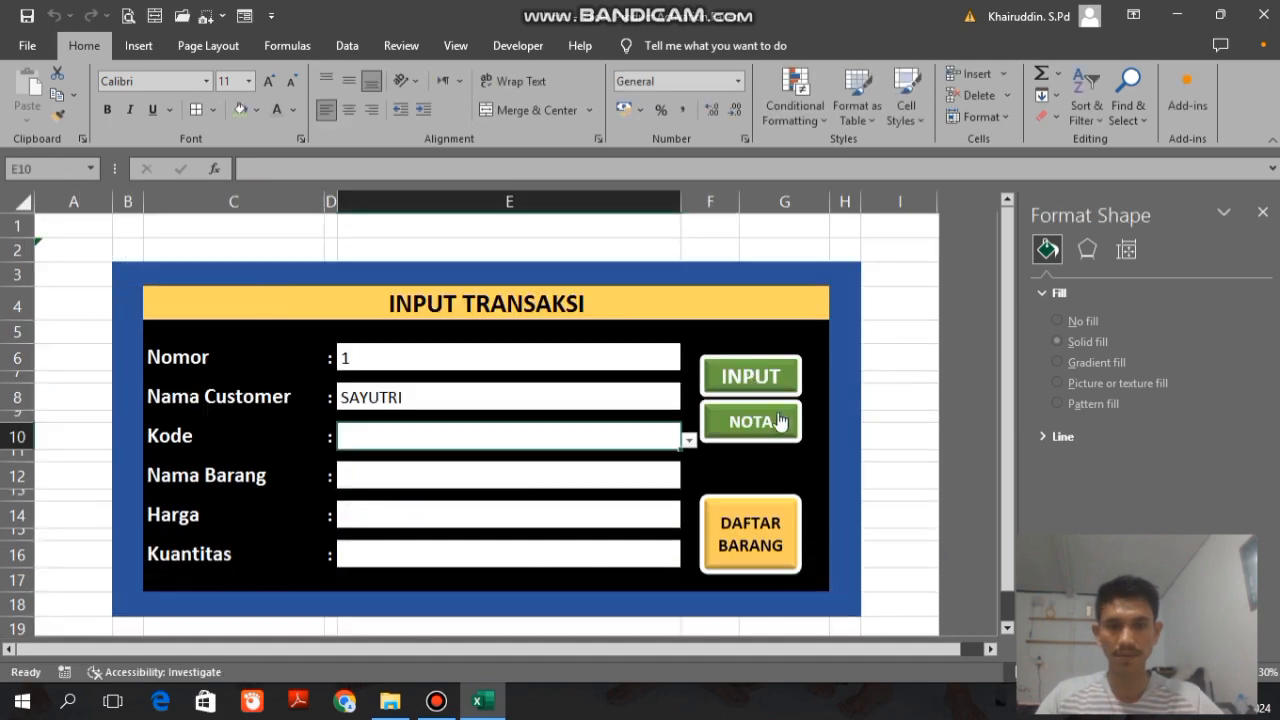
Step: Open the NOTA sheet, review note 1 with its Modal and Laba columns, and save it to the sales recap
click(772, 424)
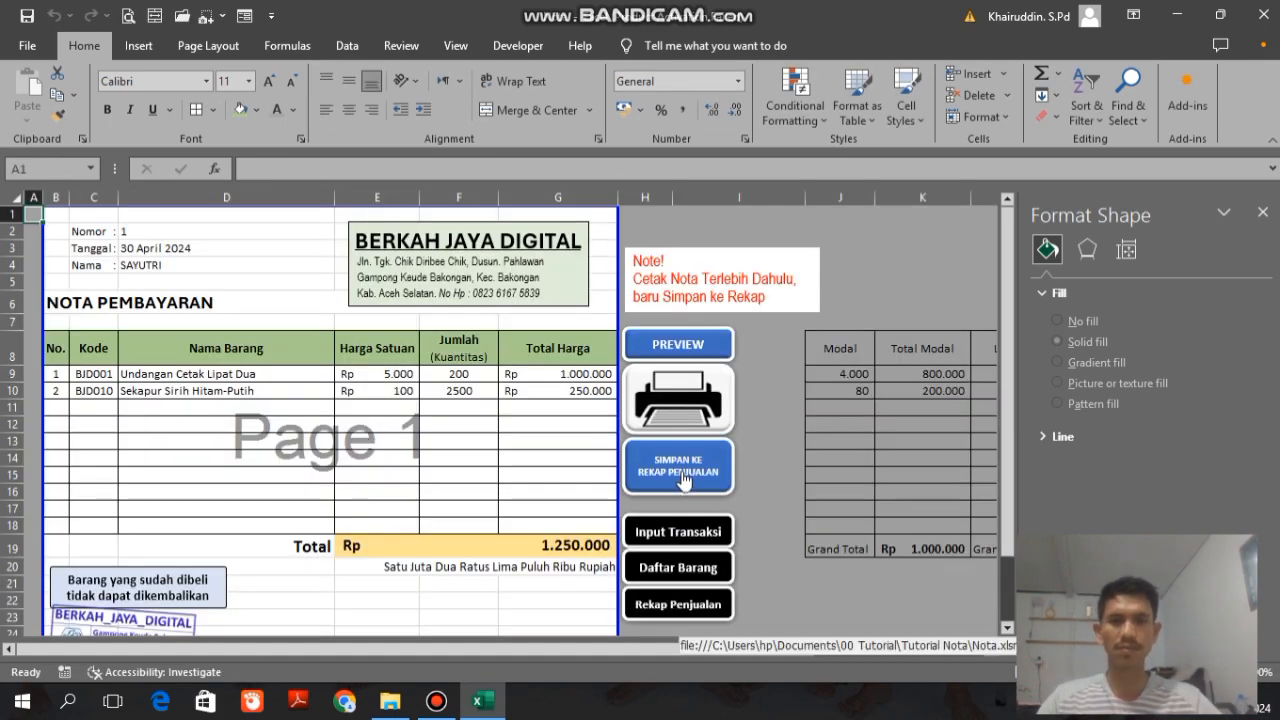
drag(614, 650, 645, 652)
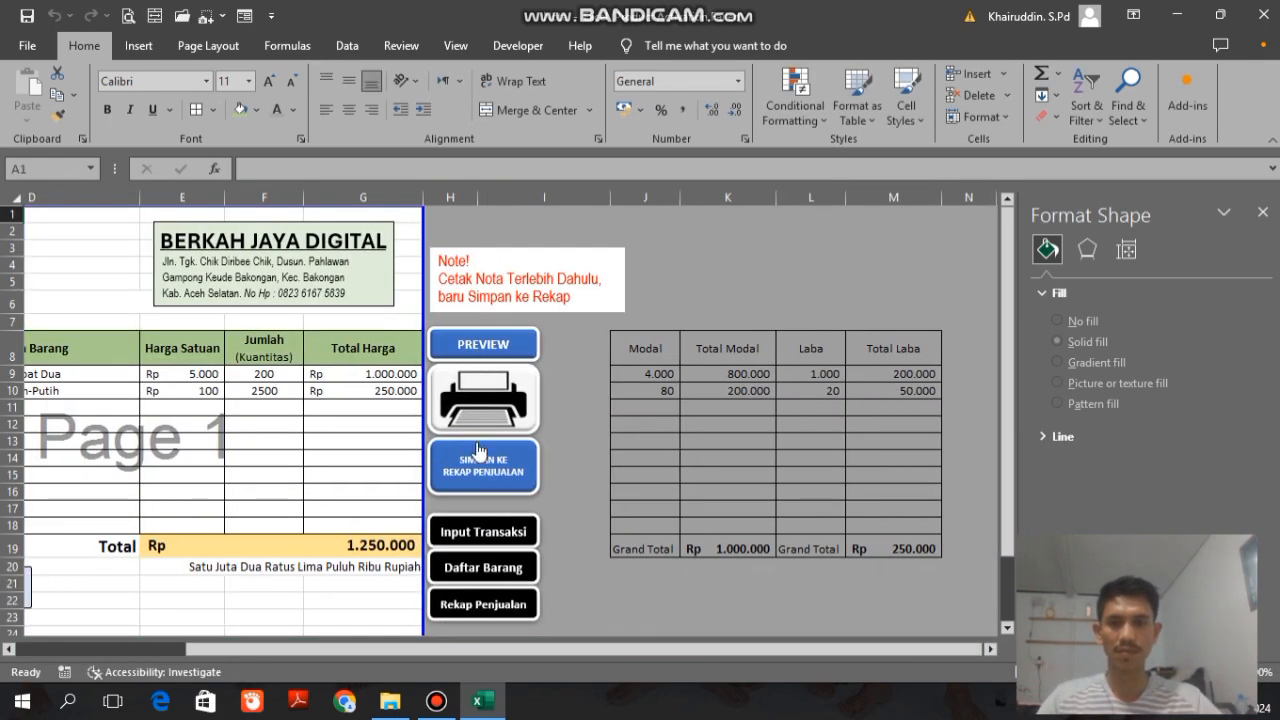
click(478, 452)
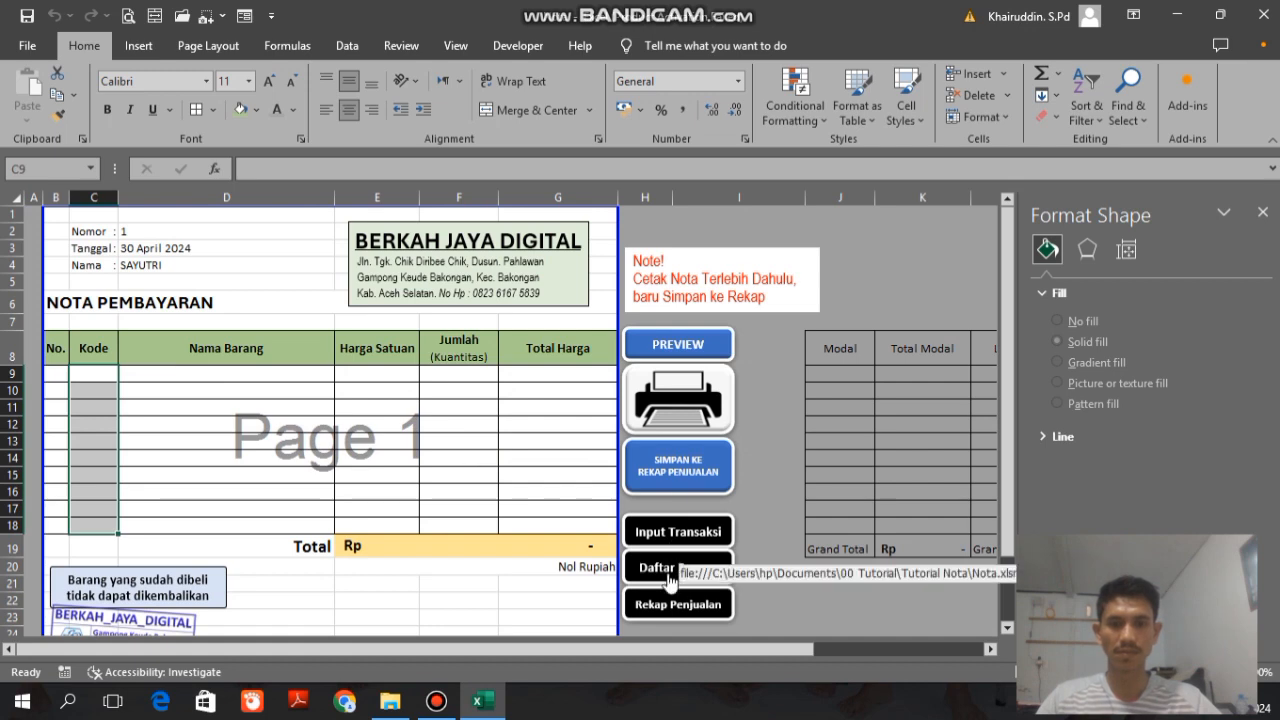
Step: Open the Rekap Penjualan sheet and check the saved rows of note 1 and the income, capital and profit totals
click(658, 612)
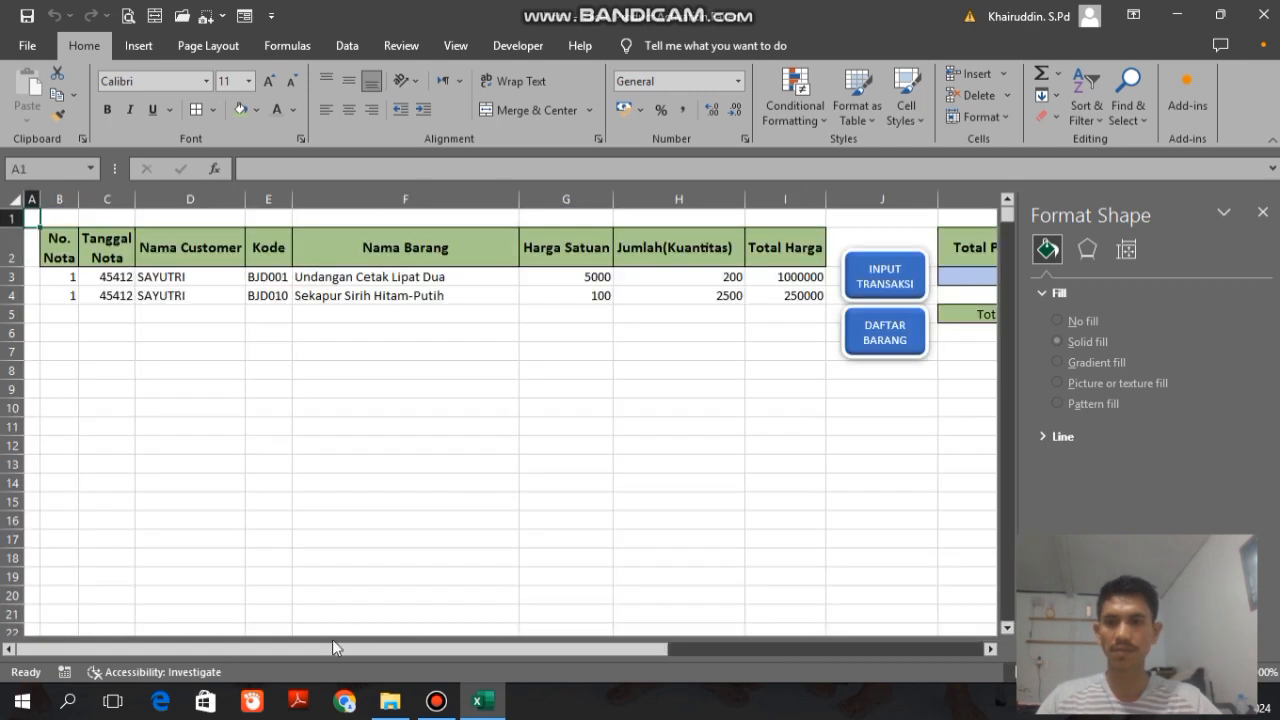
drag(333, 641, 787, 666)
click(592, 333)
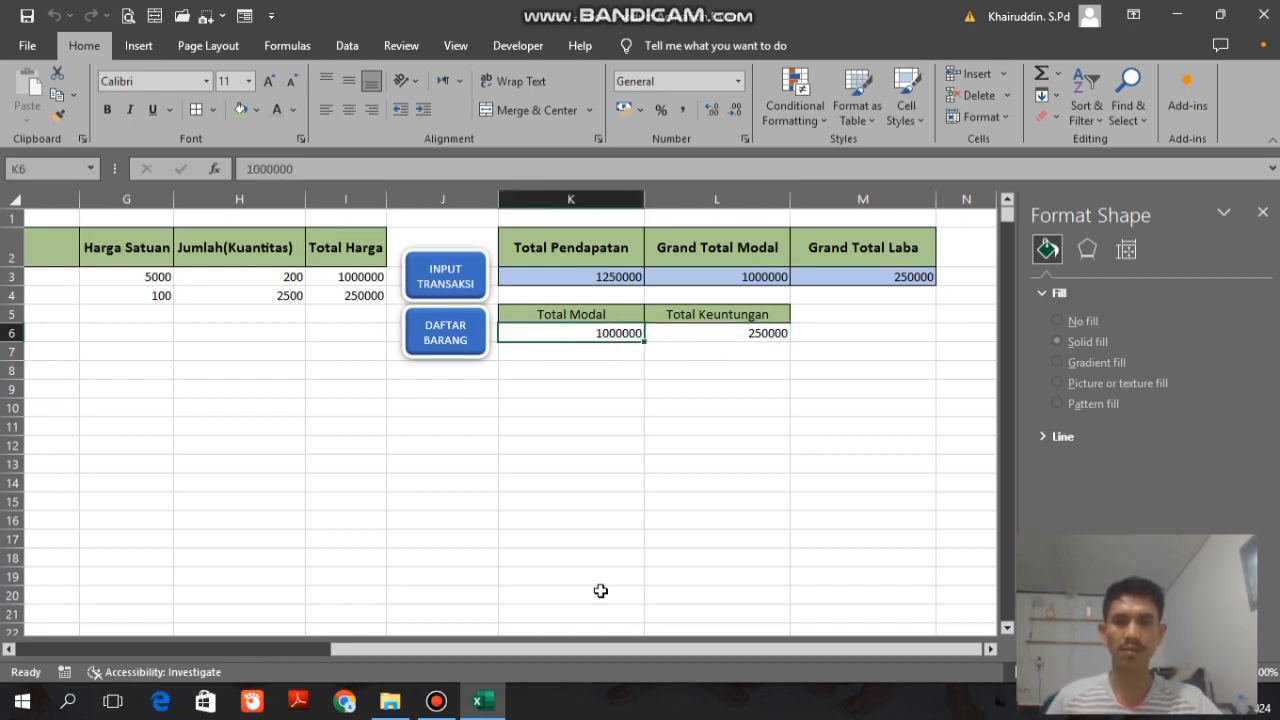
key(Left)
key(Left)
key(Left)
key(Left)
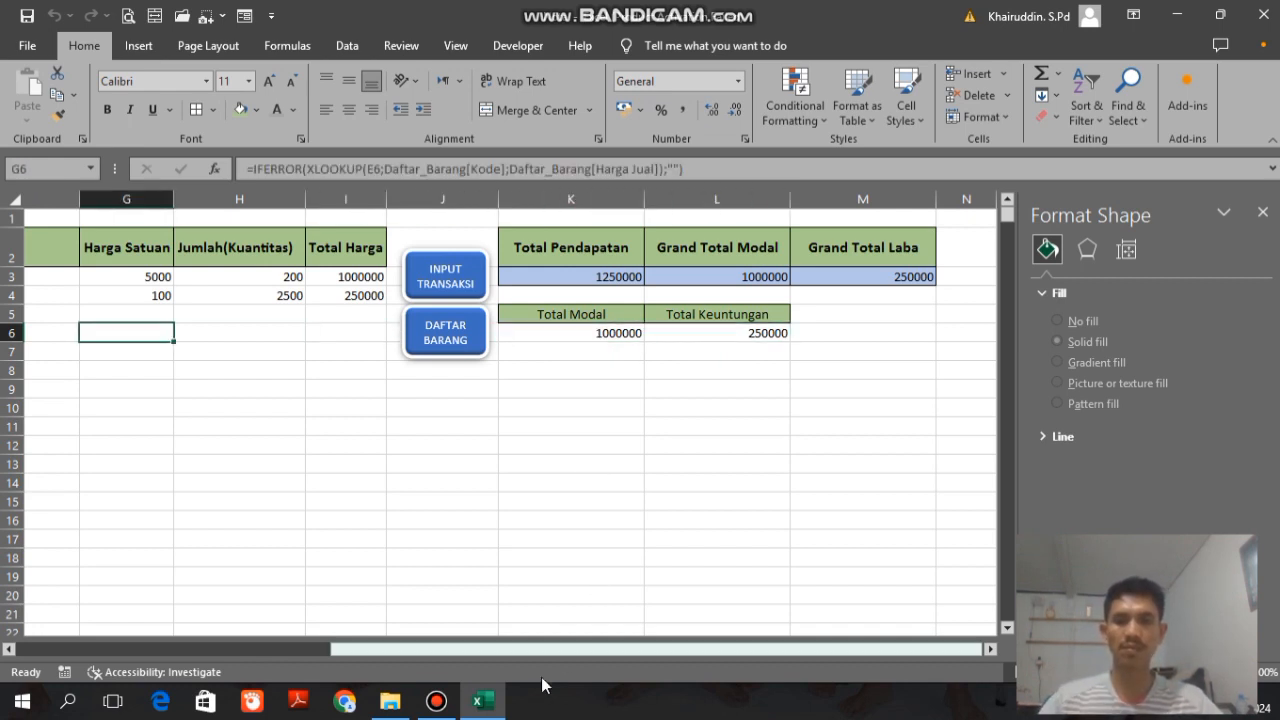
Step: Return to the Input Transaksi form, set Nomor to 2 and replace the customer's name
click(447, 273)
click(390, 358)
text(2)
click(491, 401)
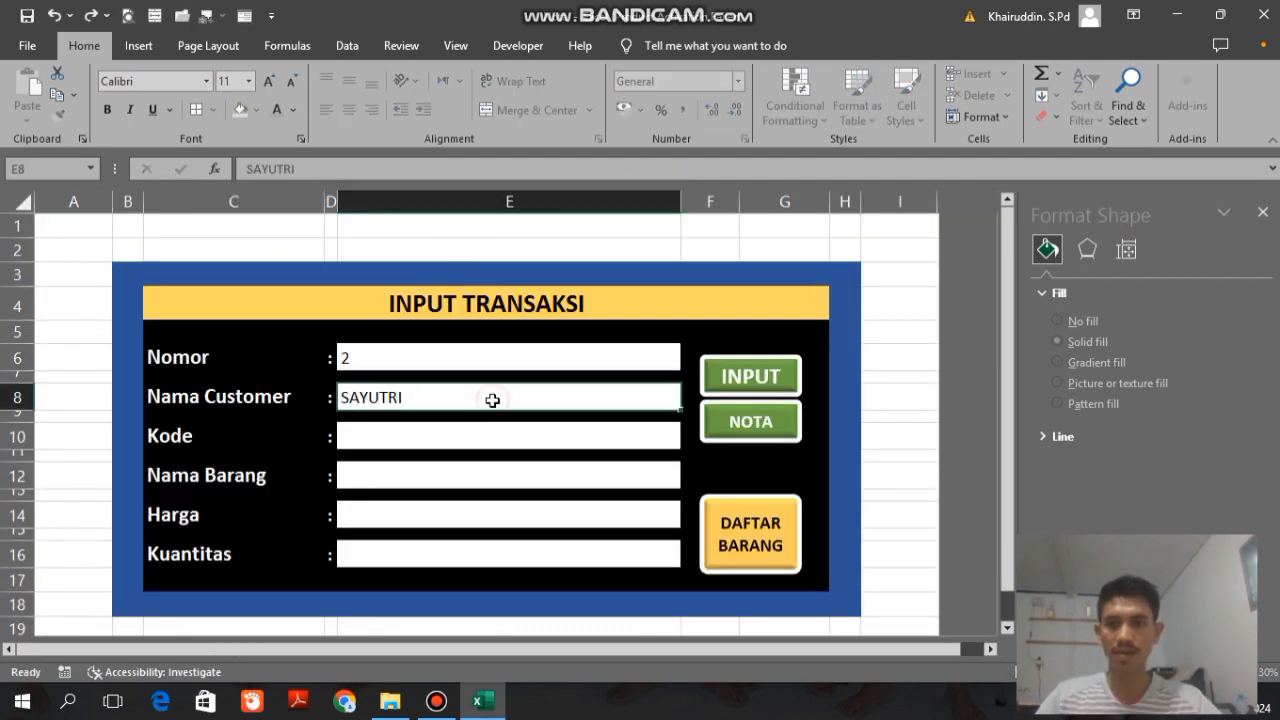
double_click(390, 397)
text(kh)
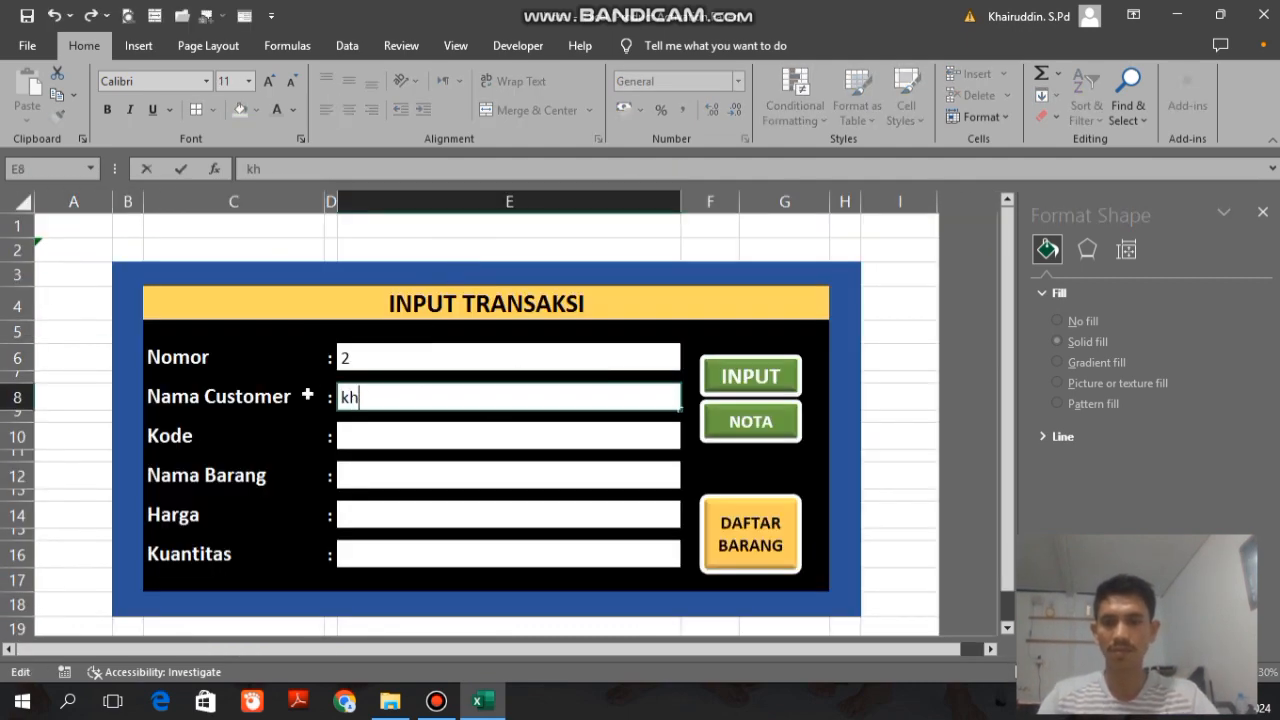
text(aiAIRUDDIN)
Step: Choose item code BJD005 with a Kuantitas of 50 and submit it to the NOTA
click(378, 440)
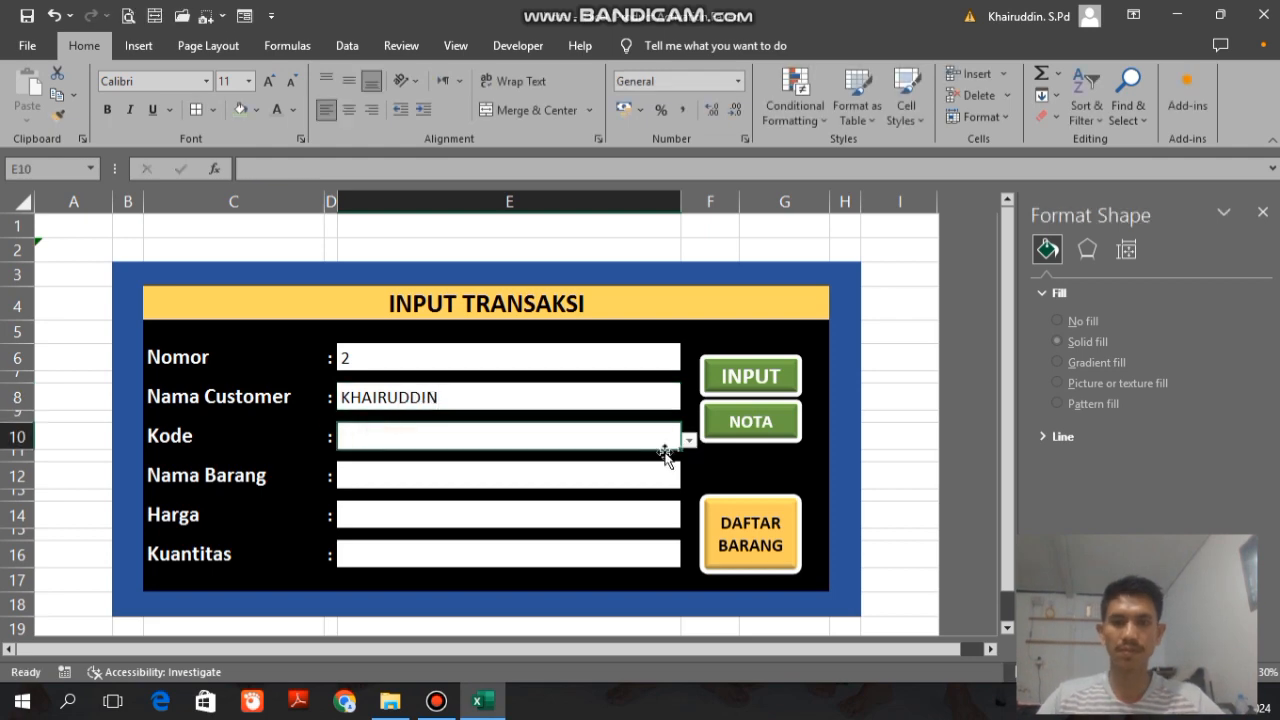
click(688, 443)
click(409, 523)
click(371, 559)
text(50)
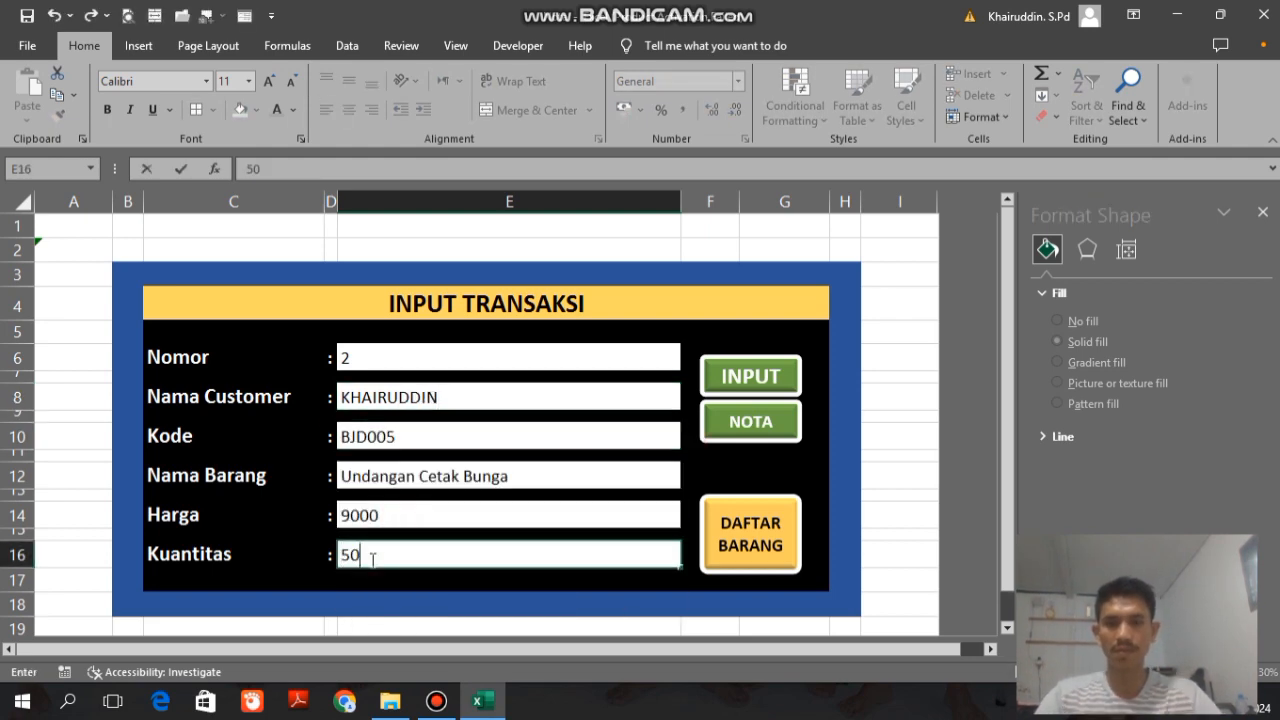
click(720, 388)
Step: Choose item code BJD008 with a Kuantitas of 2000 and submit it to the NOTA
click(690, 441)
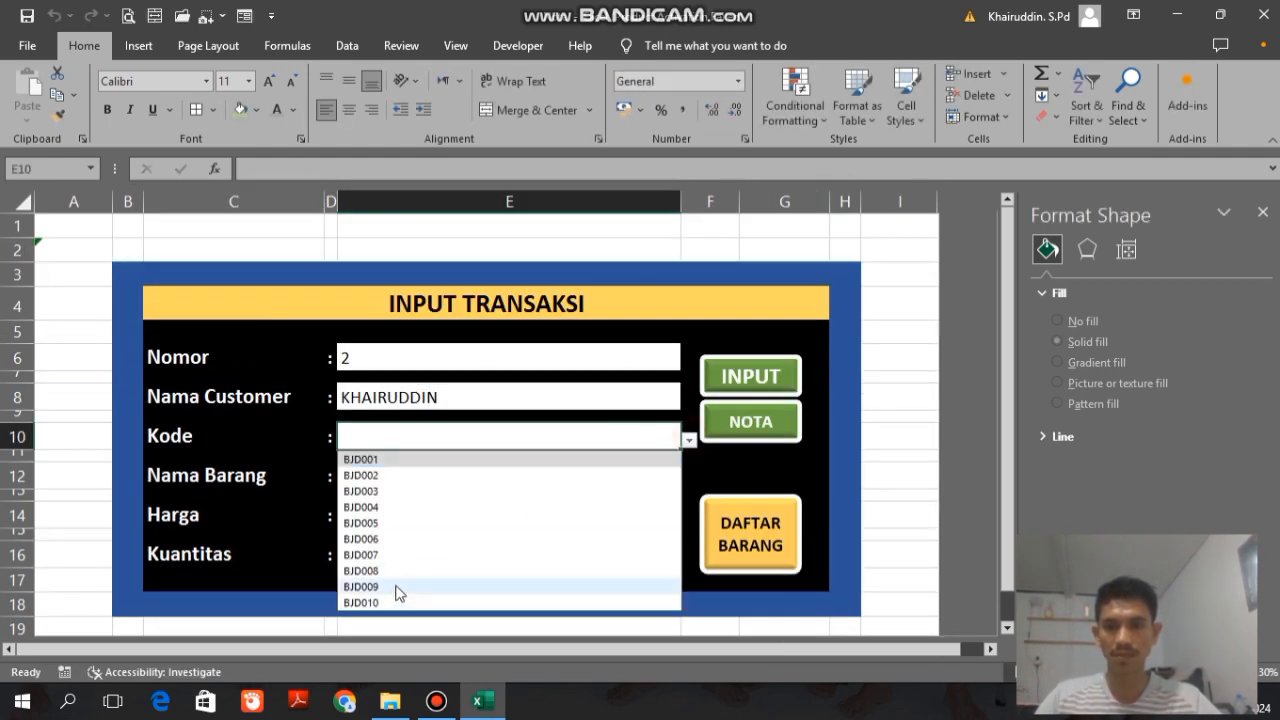
click(392, 588)
click(385, 557)
text(2000)
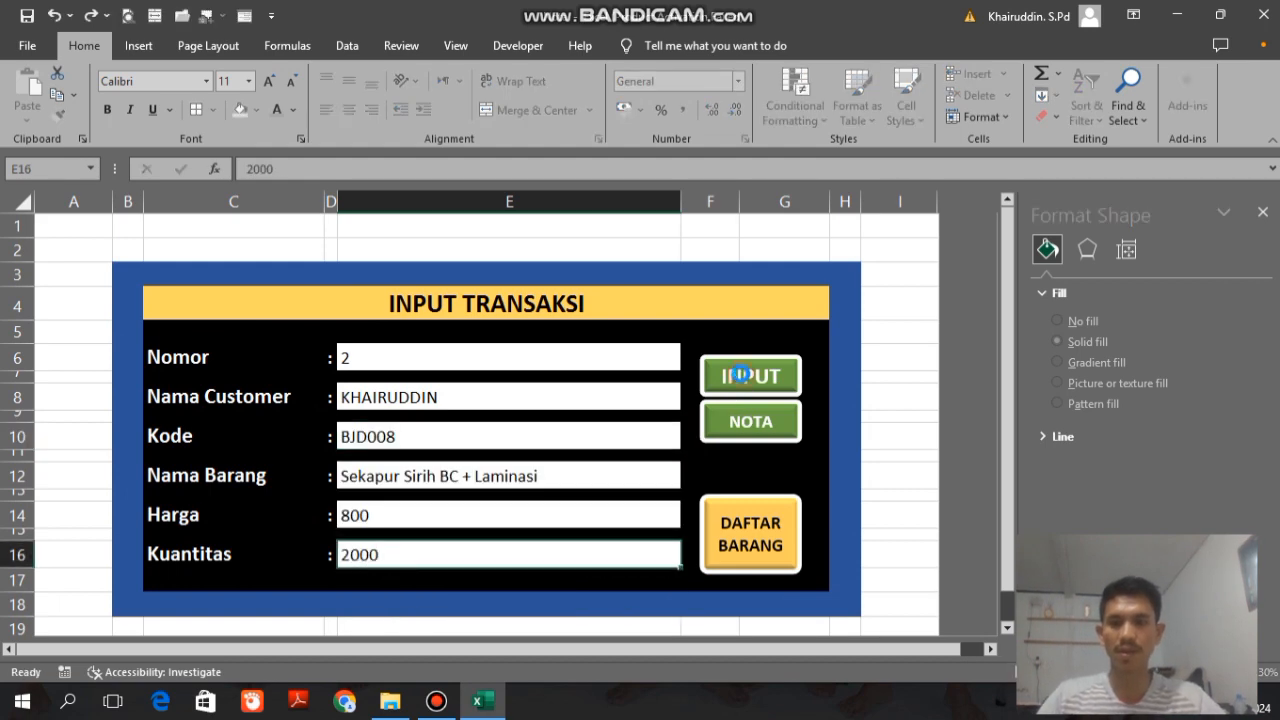
click(750, 376)
Step: Choose item code BJD010 with a Kuantitas of 500 and submit it to the NOTA
click(689, 440)
click(368, 604)
click(388, 553)
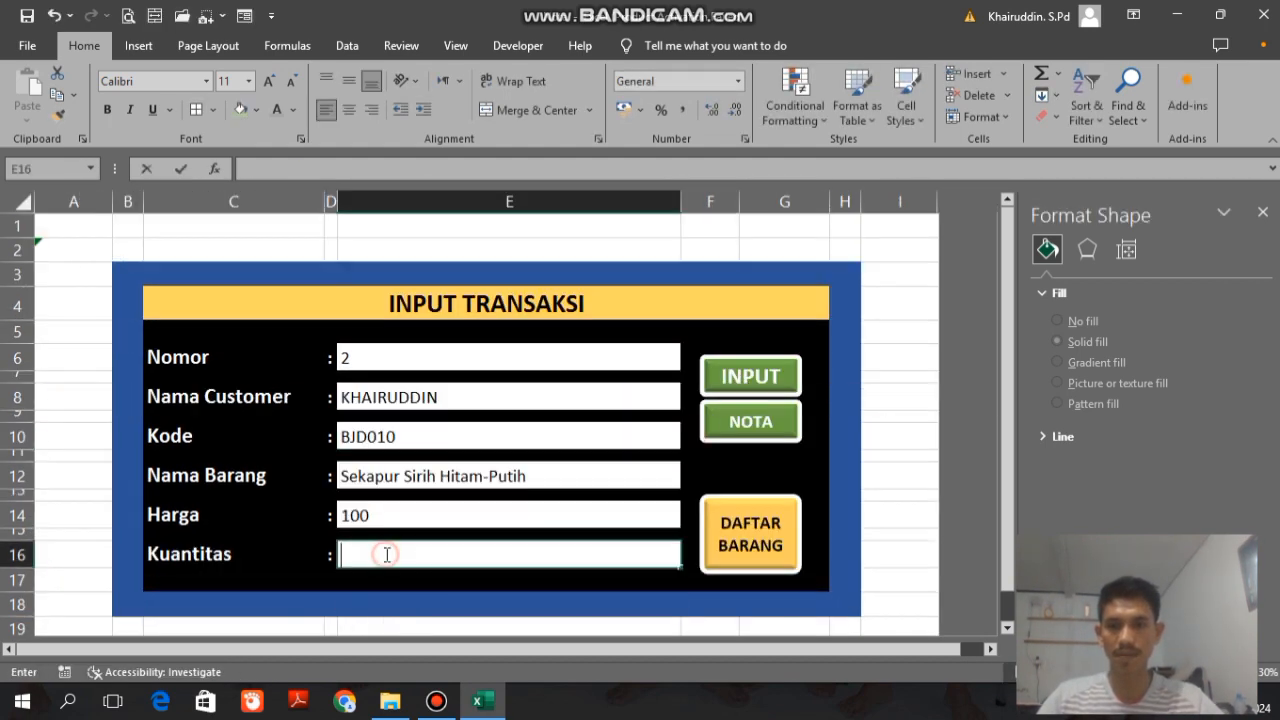
text(500)
click(734, 378)
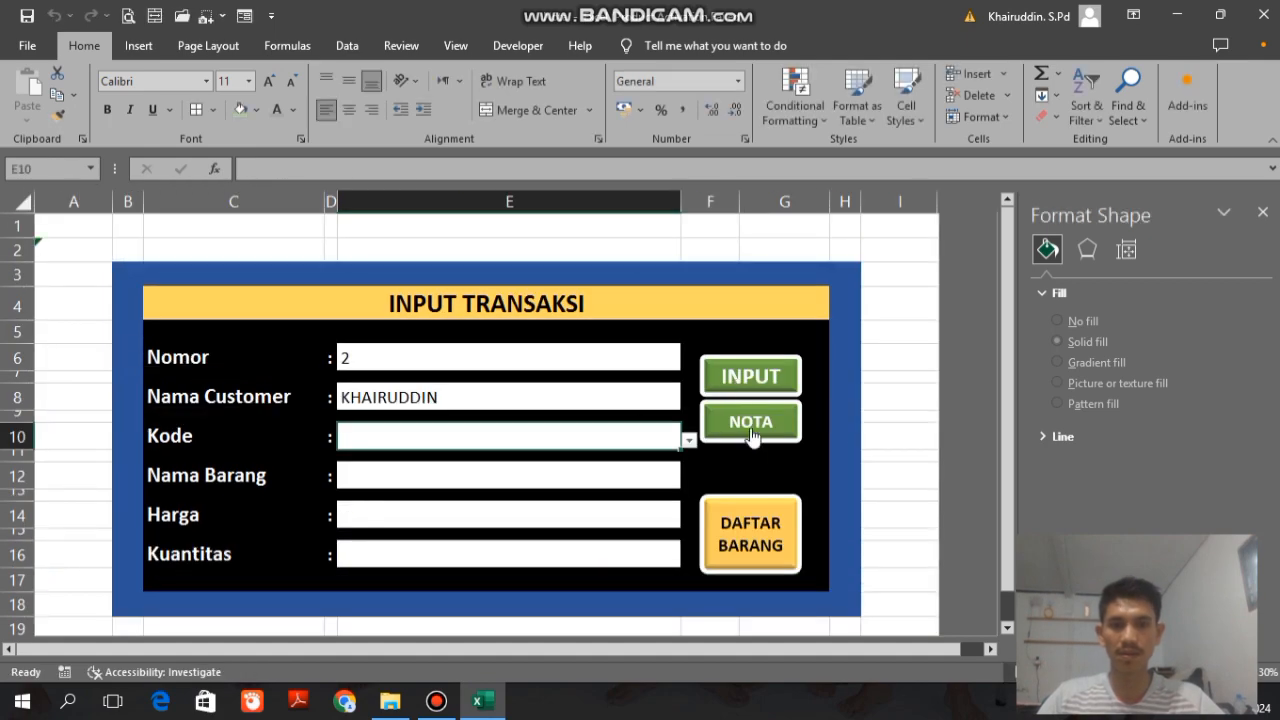
Step: Open the NOTA sheet and save note 2 to the sales recap
click(750, 428)
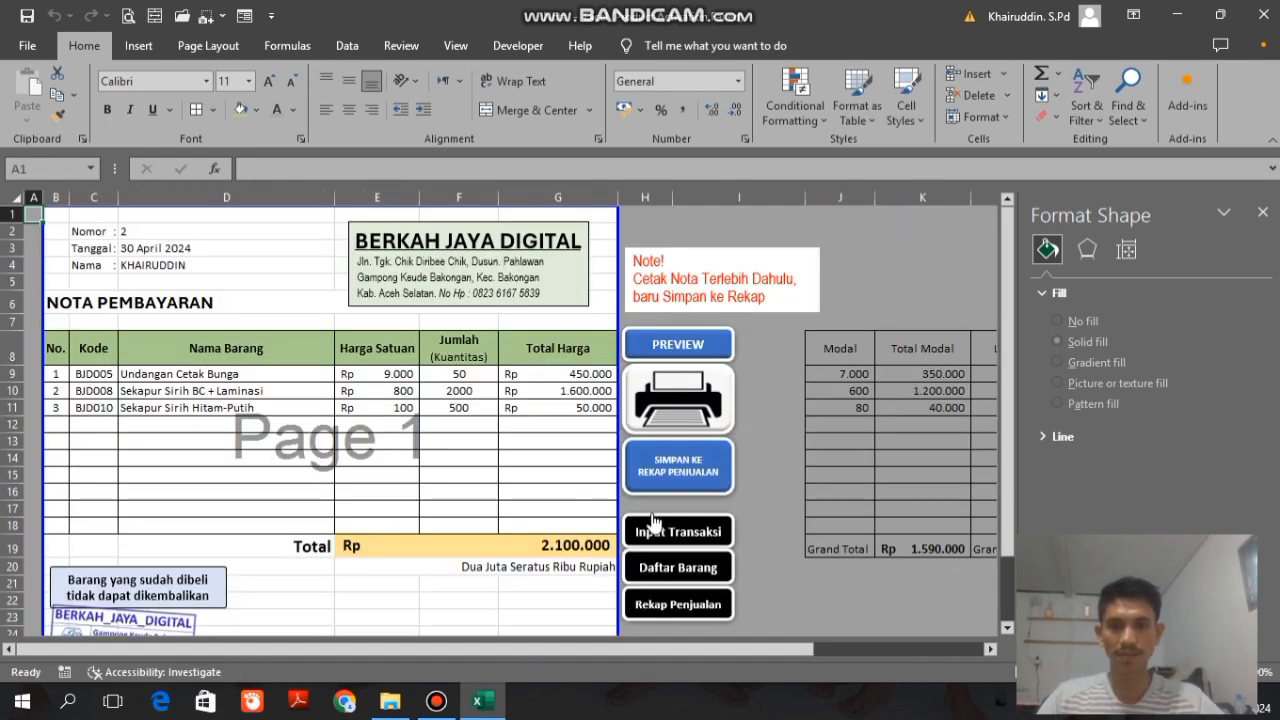
click(683, 482)
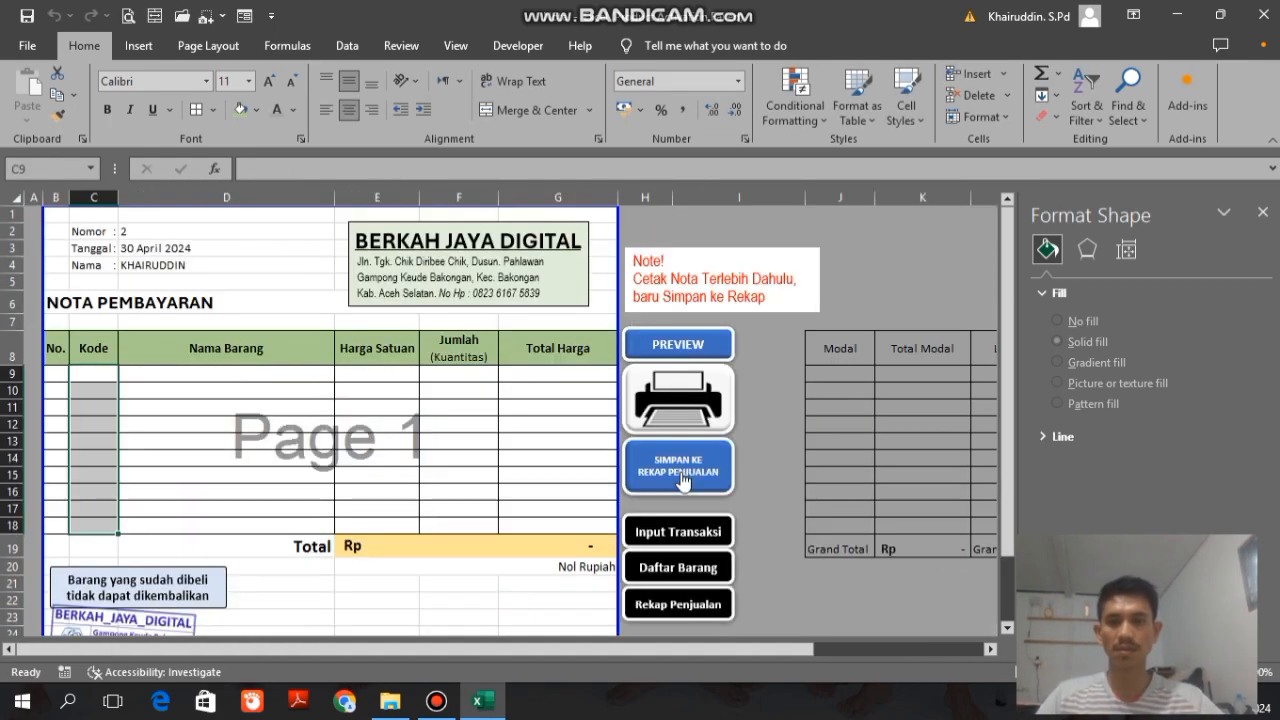
Step: Open the Rekap Penjualan sheet and examine the Total Modal and Total Keuntungan entries for the saved notes
click(656, 604)
drag(611, 646, 969, 654)
click(592, 328)
key(Down)
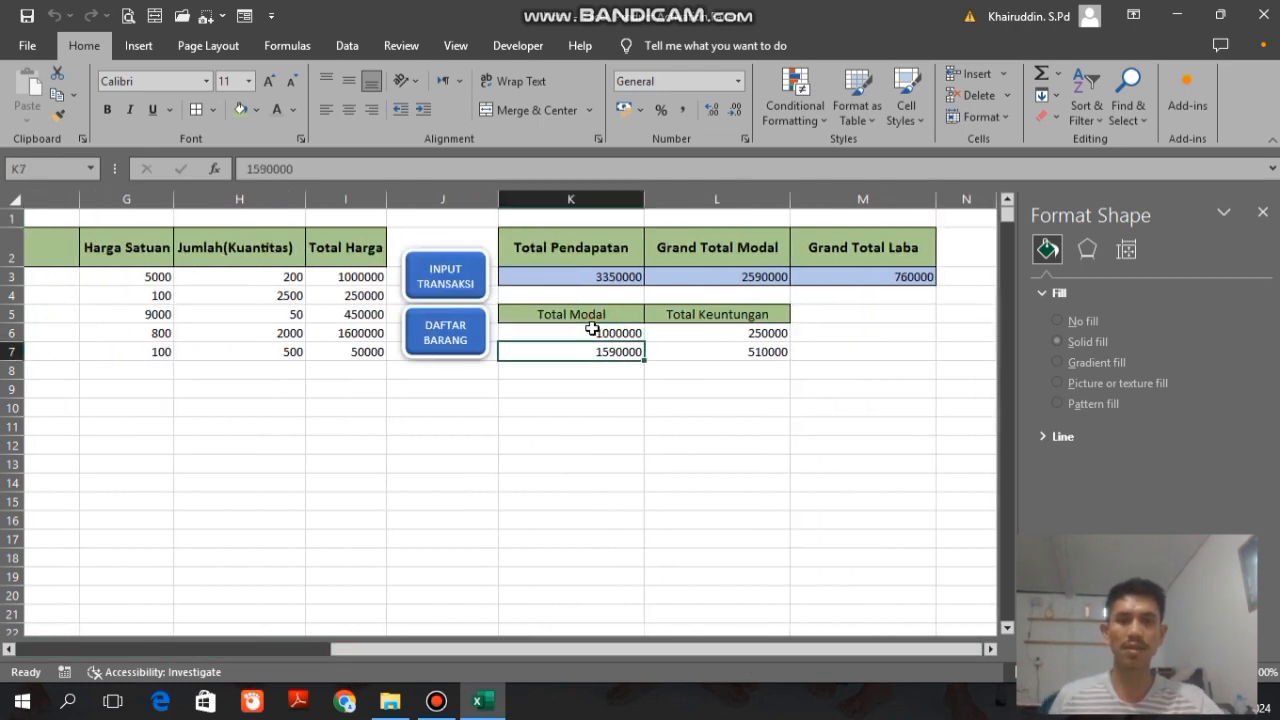
key(Right)
key(Up)
key(Left)
key(Left)
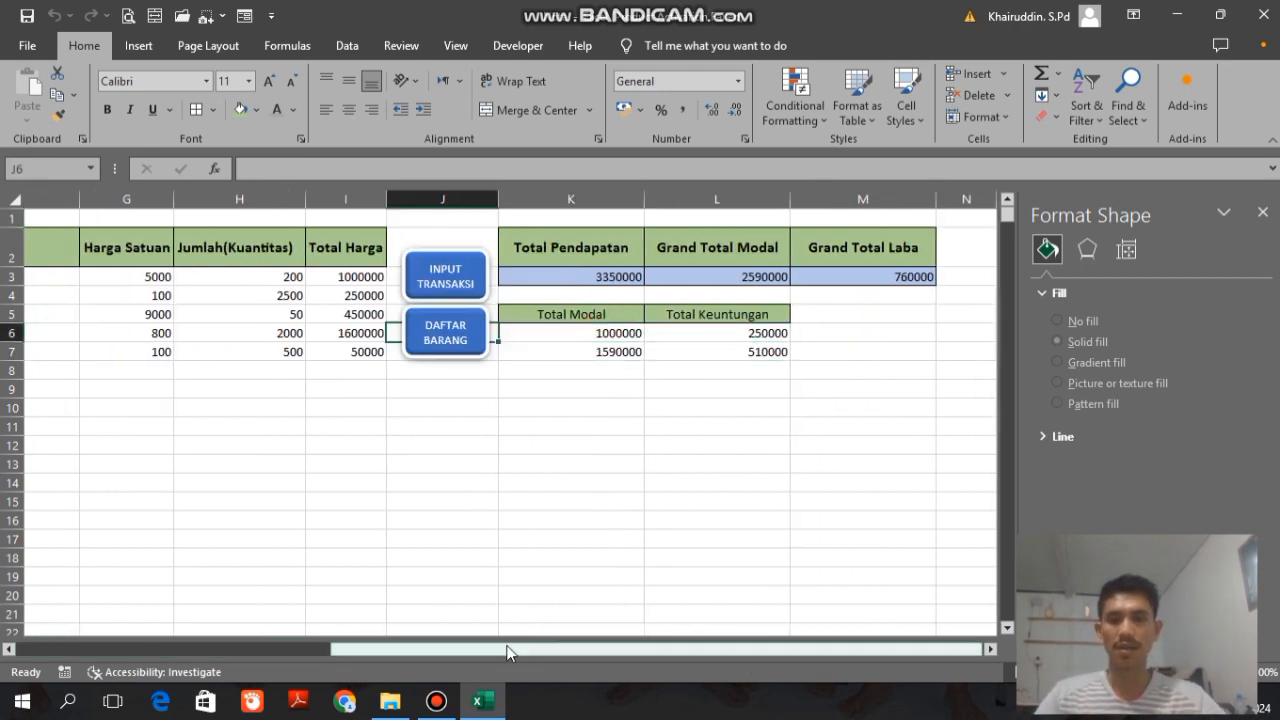
drag(508, 648, 221, 648)
Step: On the Input Transaksi form, set Nomor to 3 and enter the new customer's full name
click(841, 285)
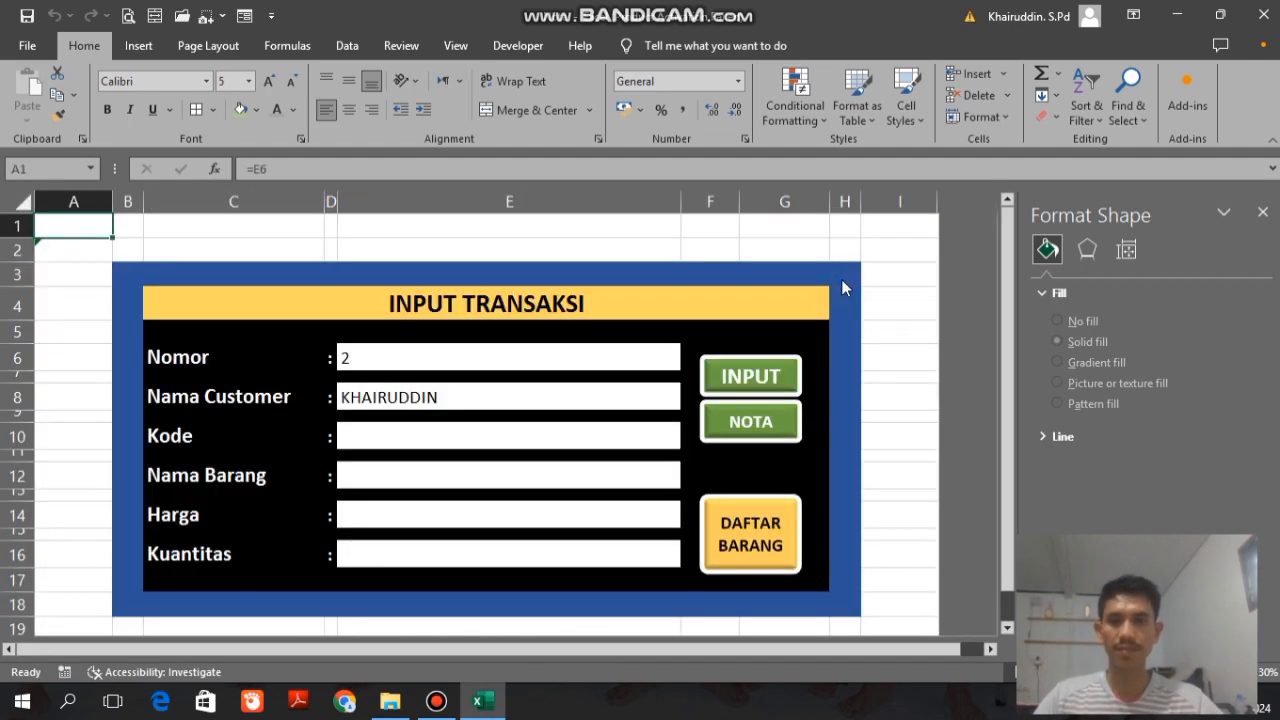
double_click(381, 359)
double_click(428, 397)
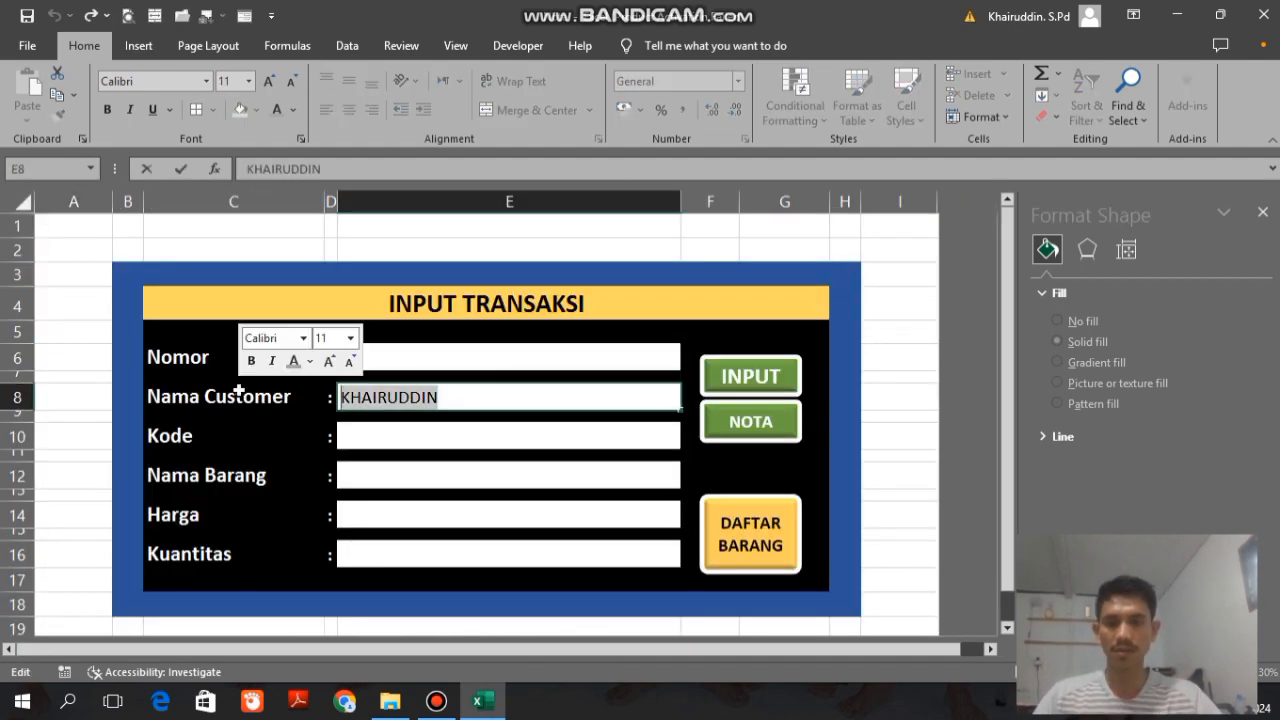
text(HIJRATUL ZULFA)
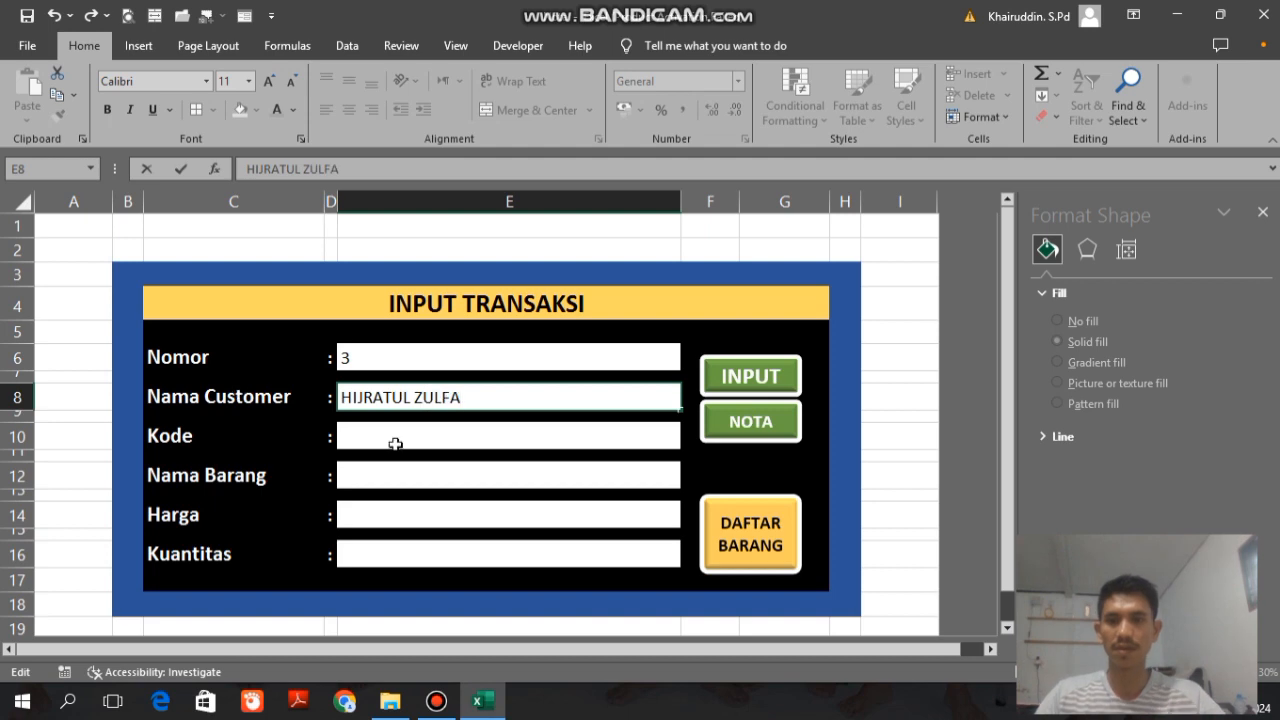
Step: Choose item code BJD001 with a Kuantitas of 10 and submit it to the NOTA
click(394, 437)
click(689, 440)
click(387, 462)
double_click(474, 555)
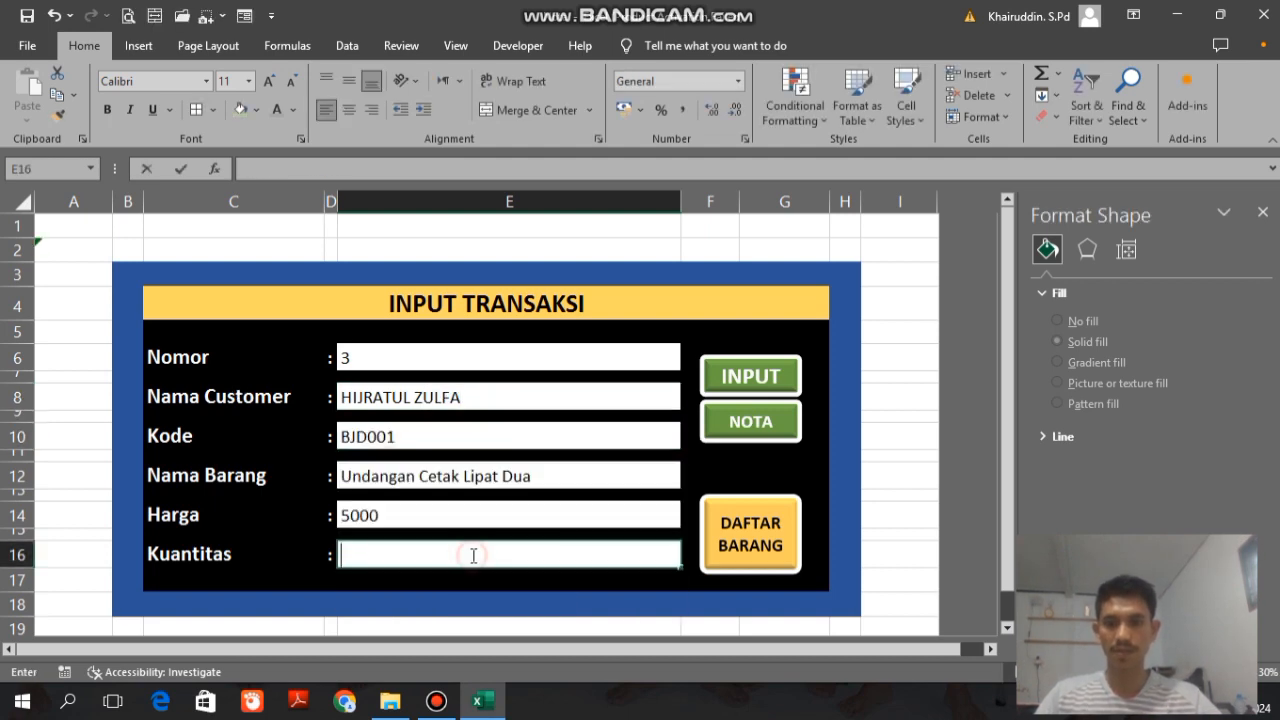
text(10)
click(766, 381)
Step: Choose item code BJD002 with a Kuantitas of 50 and submit it to the NOTA
click(689, 440)
click(400, 475)
click(371, 554)
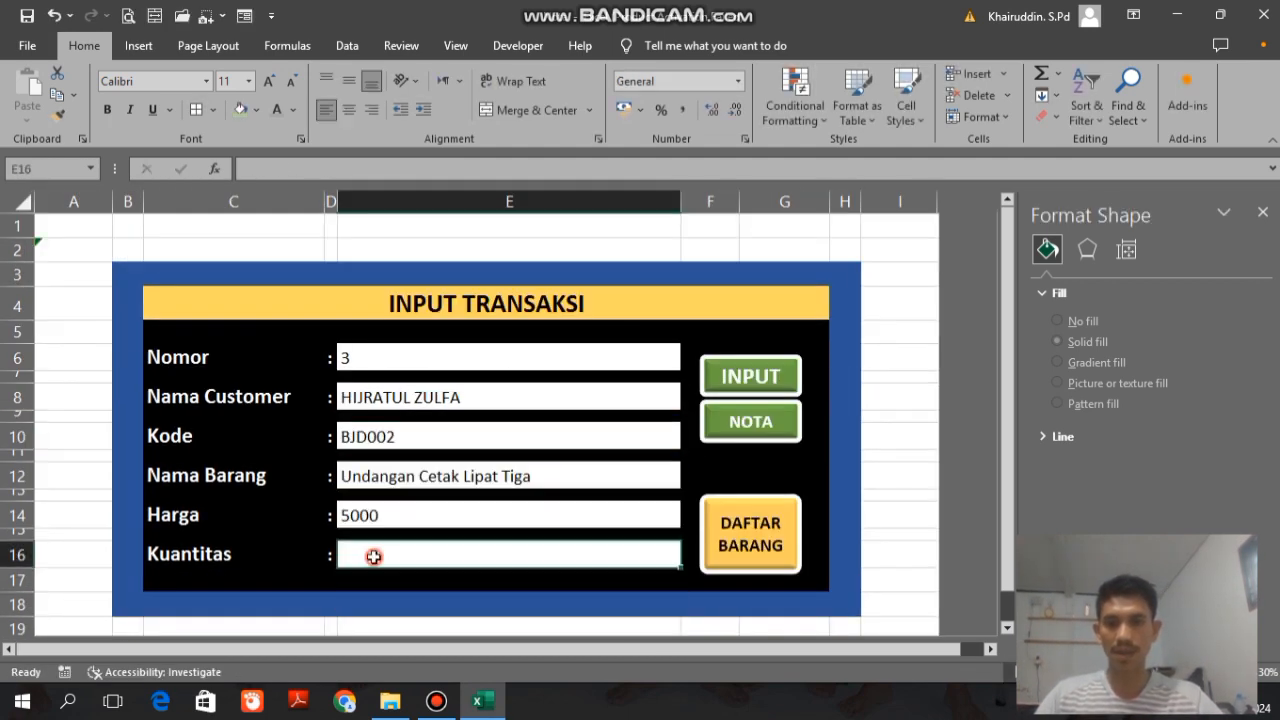
text(1)
text(50)
click(750, 376)
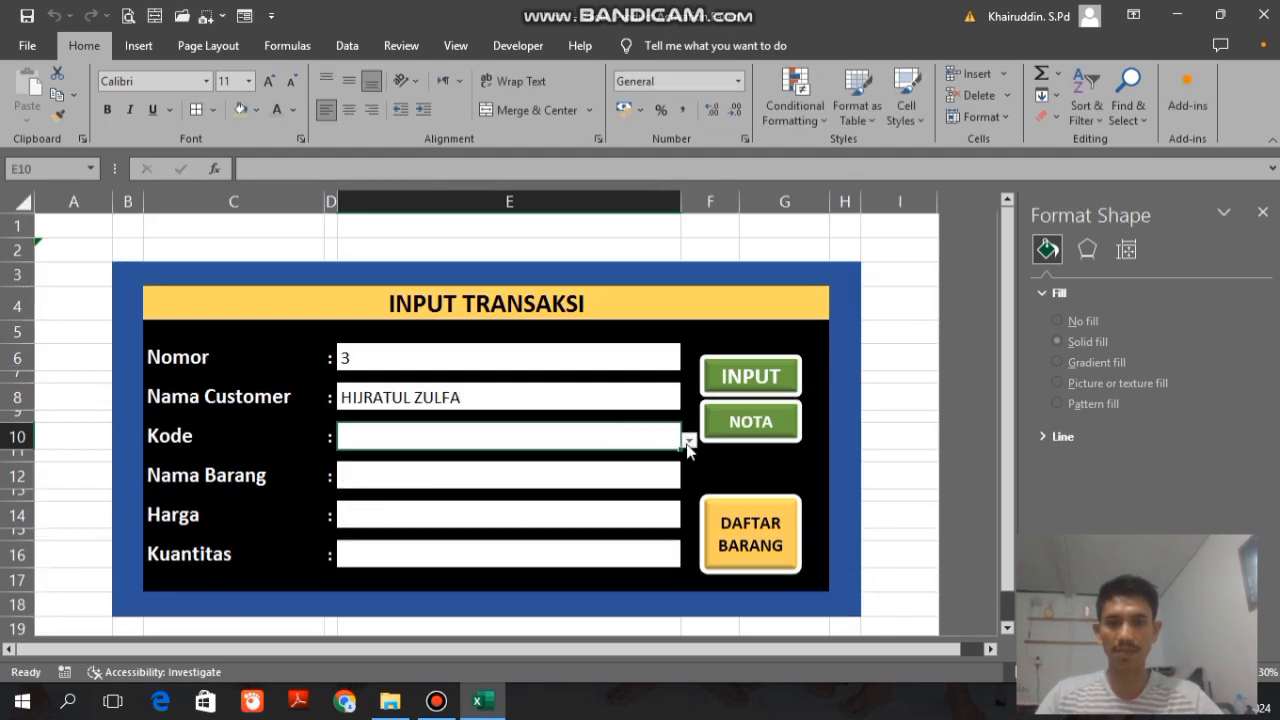
Step: Choose item code BJD003 with a Kuantitas of 20 and submit it to the NOTA
click(689, 440)
click(403, 493)
click(372, 555)
text(20)
click(750, 376)
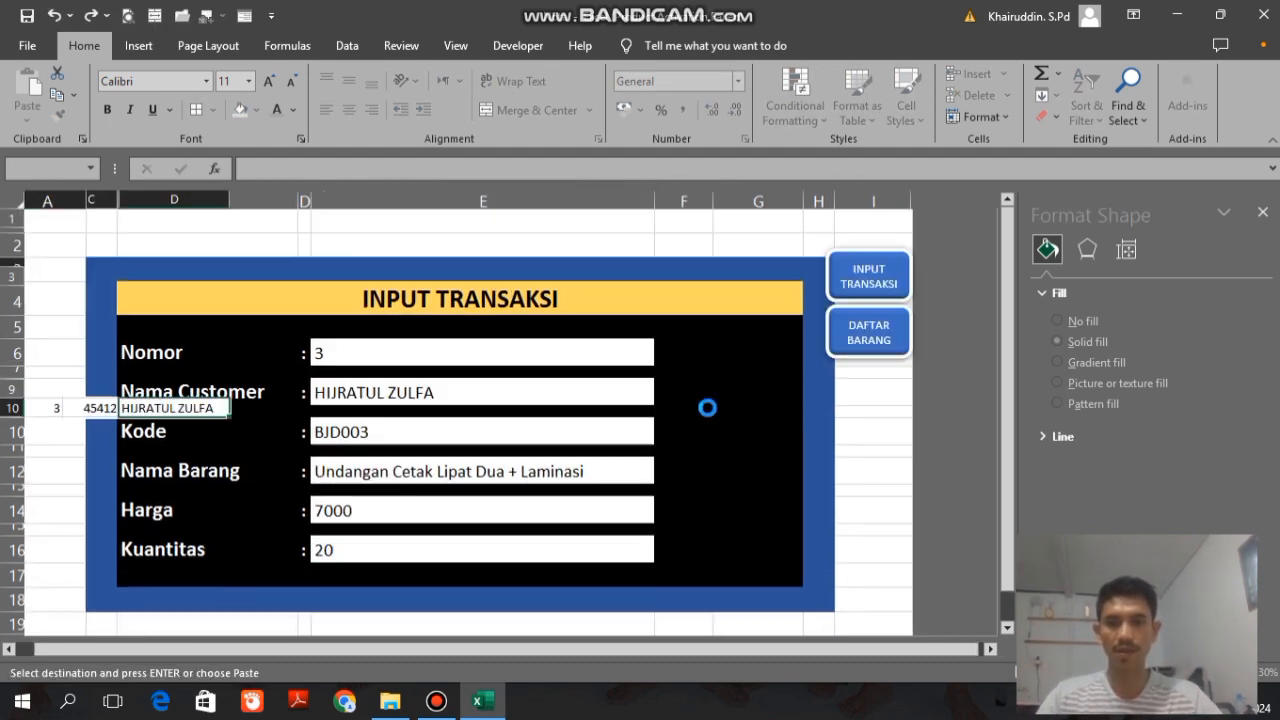
Step: Choose item code BJD004 with a Kuantitas of 40 and submit it to the NOTA
click(689, 440)
click(400, 510)
click(360, 546)
text(40)
click(750, 376)
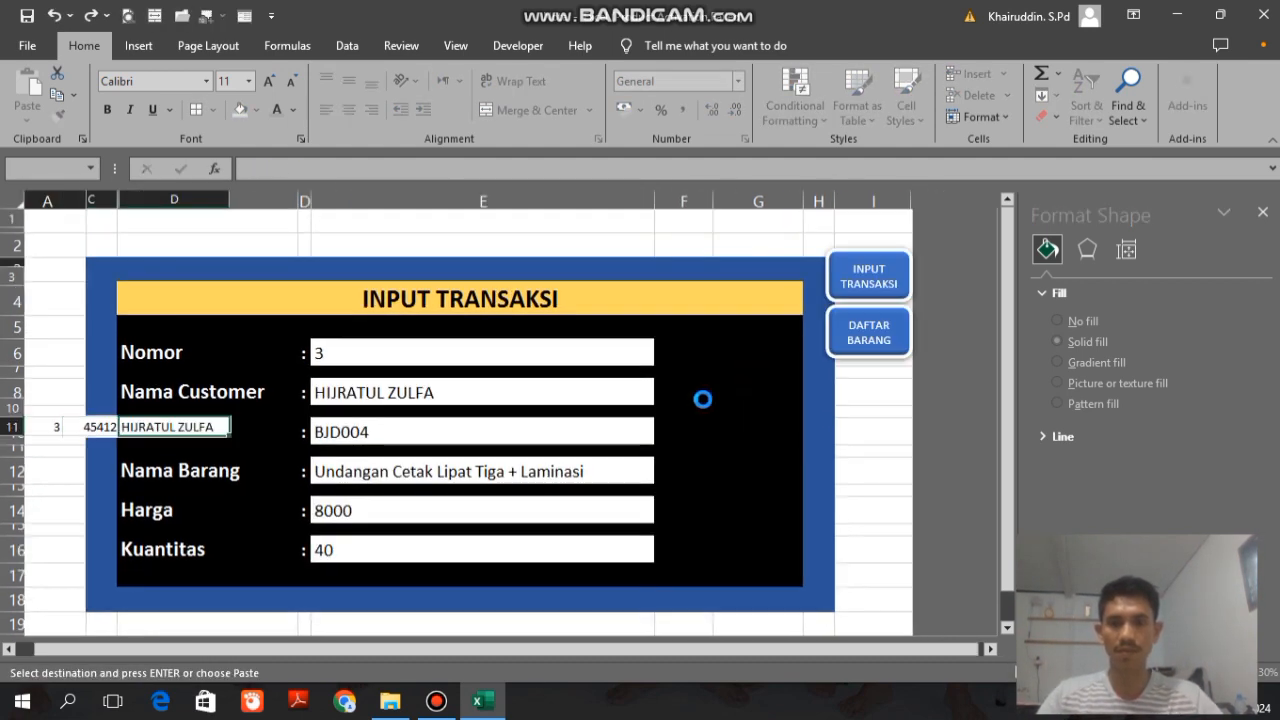
Step: Choose item code BJD005 with a Kuantitas of 500 and submit it to the NOTA
click(689, 440)
click(378, 525)
click(385, 553)
text(100)
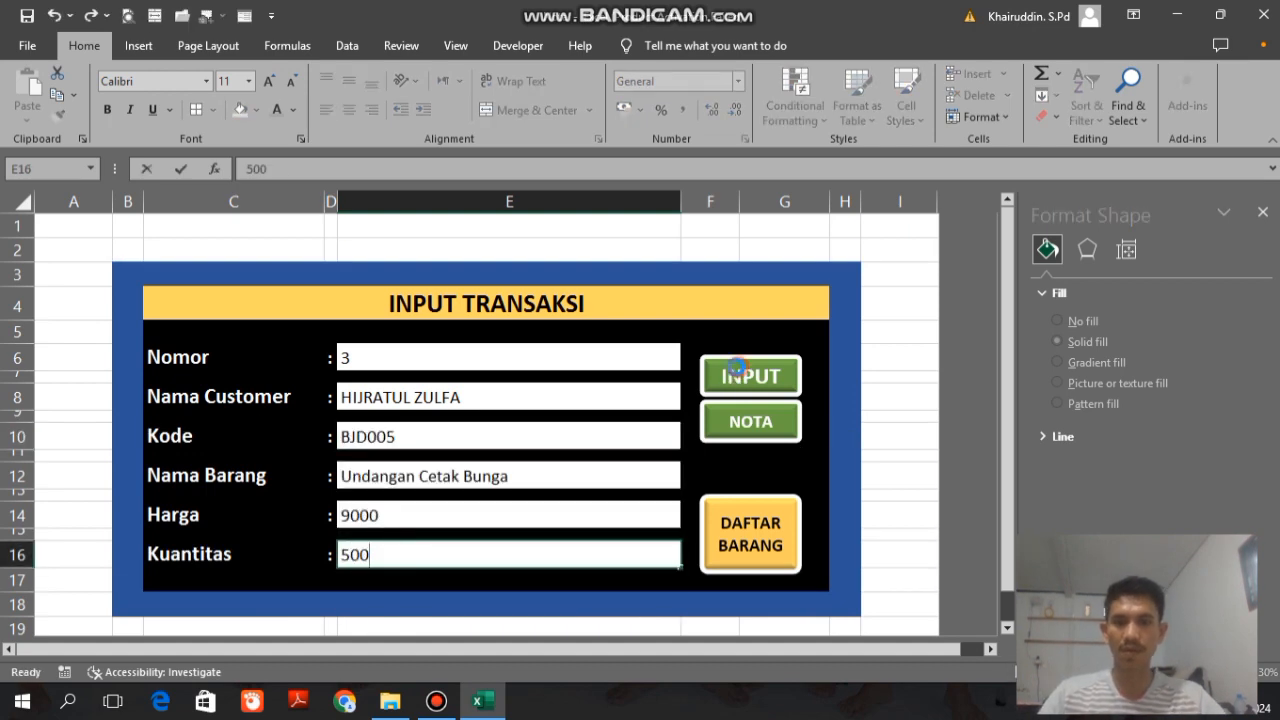
click(750, 376)
Step: Choose item code BJD006 with a Kuantitas of 600 and submit it to the NOTA
click(689, 440)
click(362, 539)
click(389, 551)
text(600)
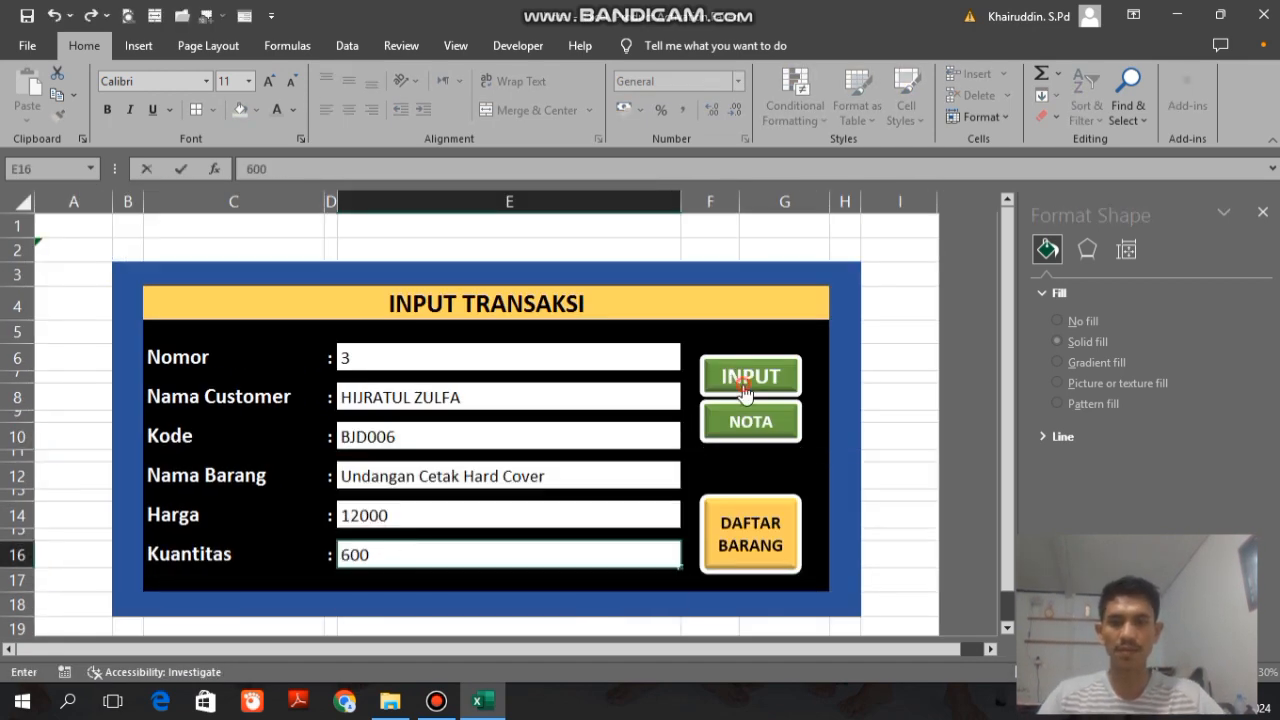
click(750, 376)
Step: Choose item code BJD007 with a Kuantitas of 70 and submit it to the NOTA
click(689, 440)
click(398, 553)
click(398, 550)
text(70)
click(750, 376)
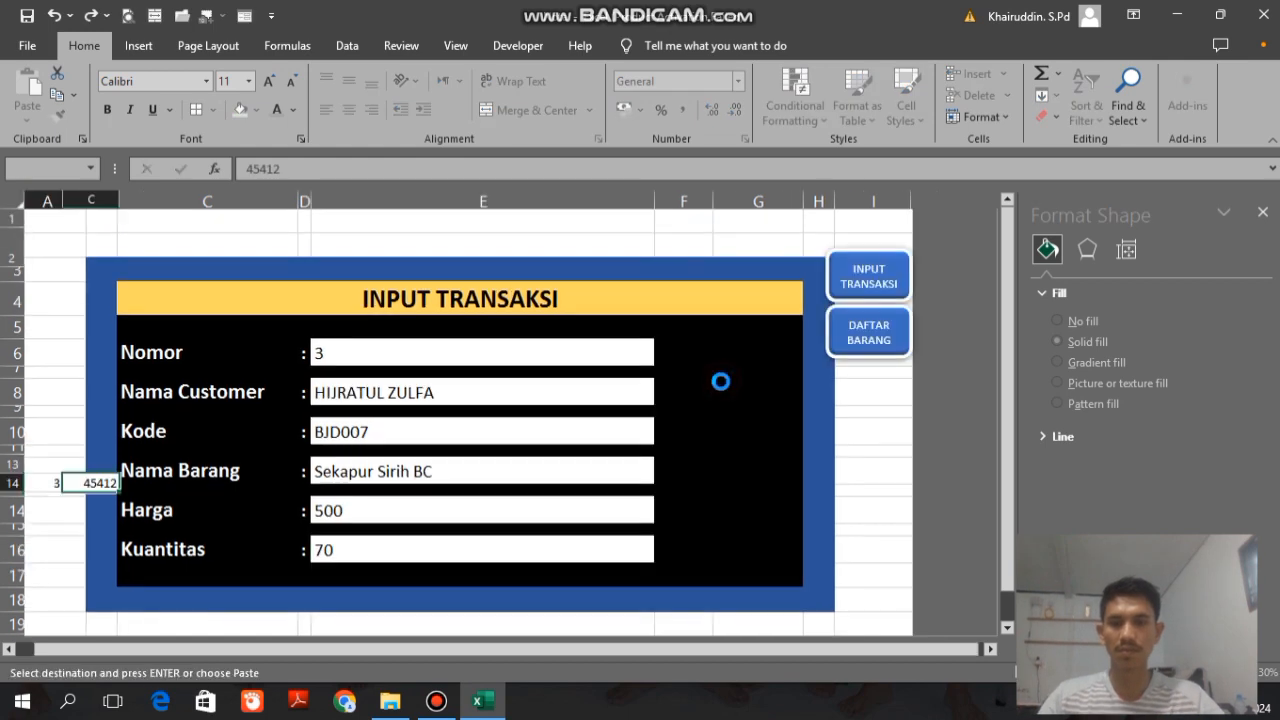
Step: Choose item code BJD008 with a Kuantitas of 80 and submit it to the NOTA
click(689, 440)
click(420, 560)
click(420, 560)
text(80)
click(750, 376)
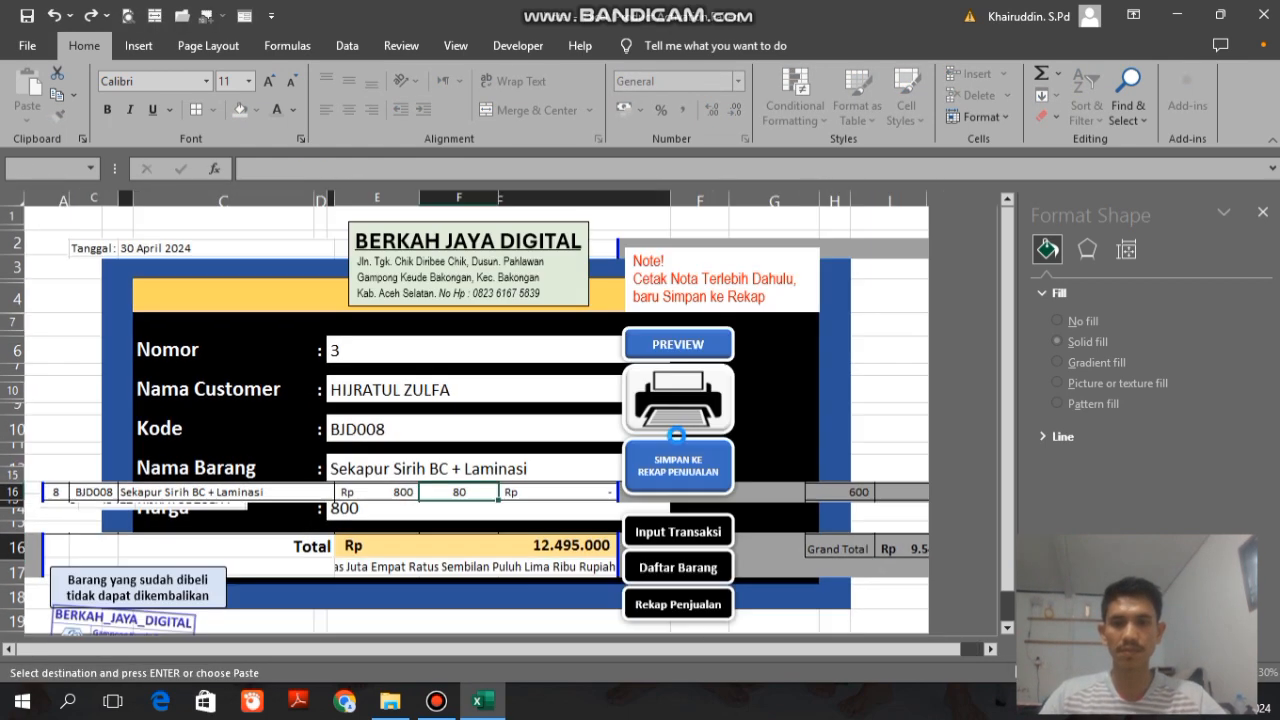
Step: Choose item code BJD009 with a Kuantitas of 200 and submit it to the NOTA
click(689, 440)
click(396, 565)
click(396, 560)
text(200)
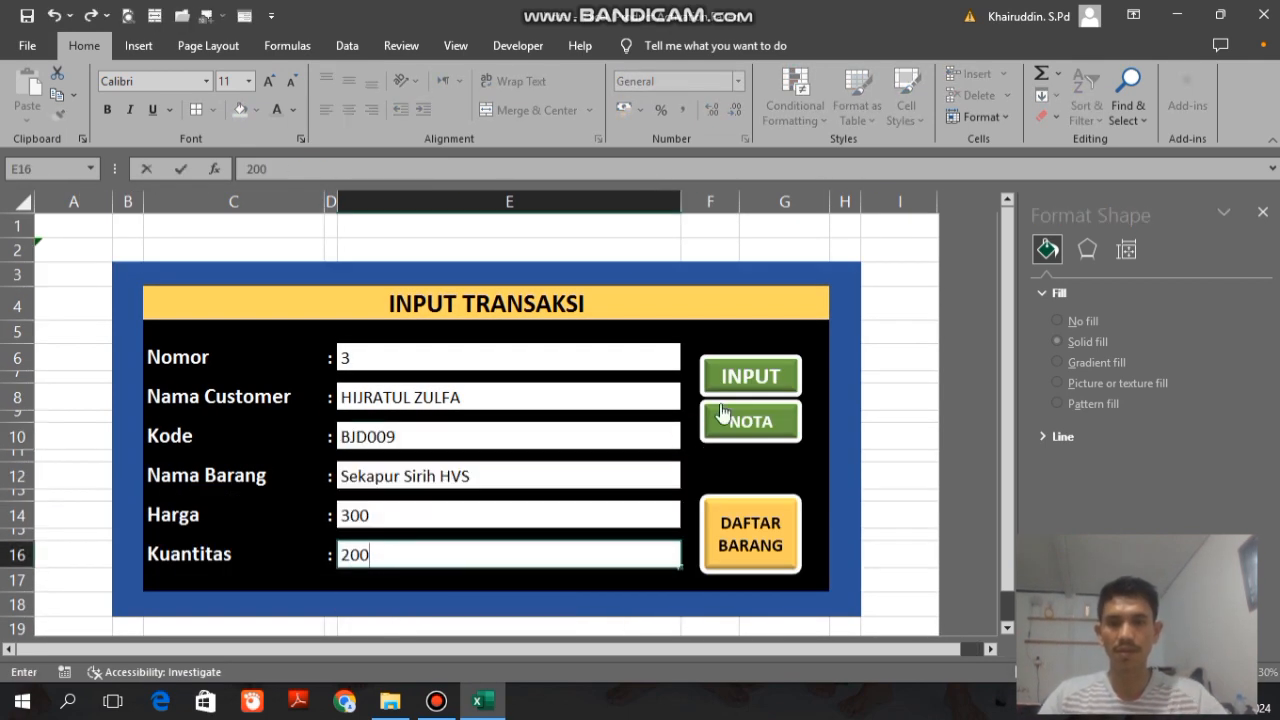
click(750, 376)
Step: Open the NOTA sheet, merge the amount-in-words cell across D20:G20 and right-align its text
click(769, 423)
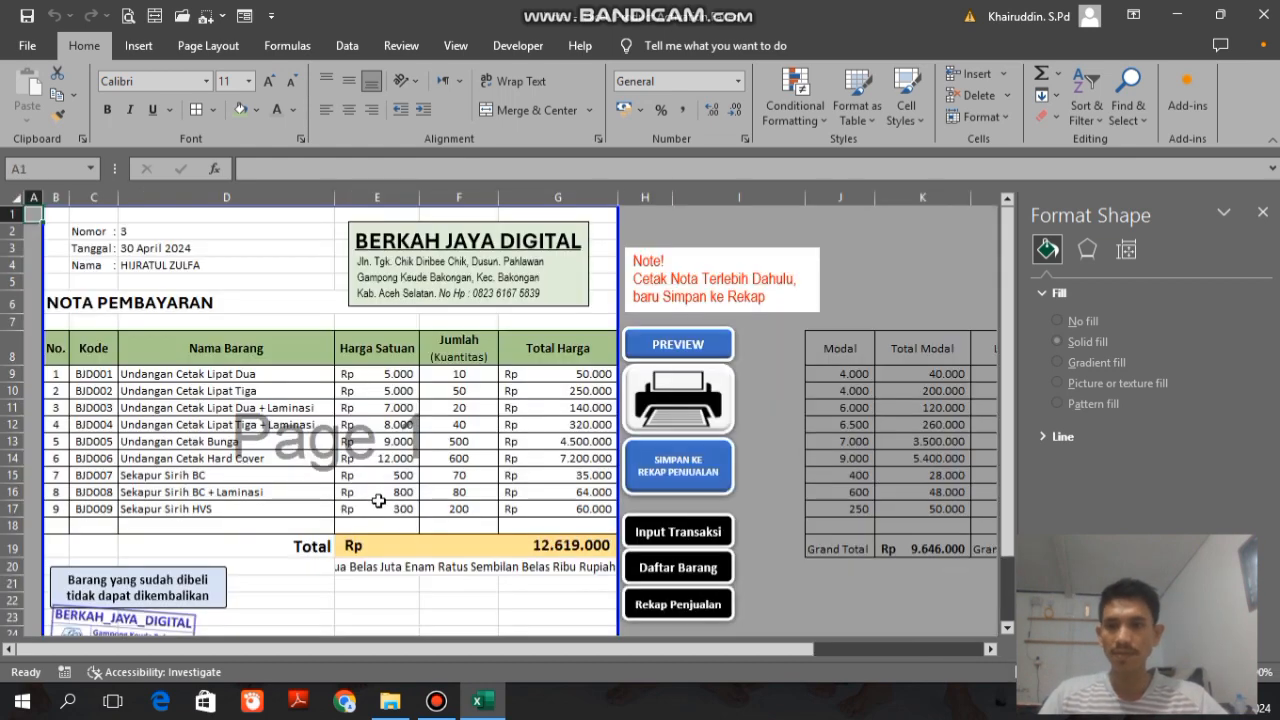
click(478, 568)
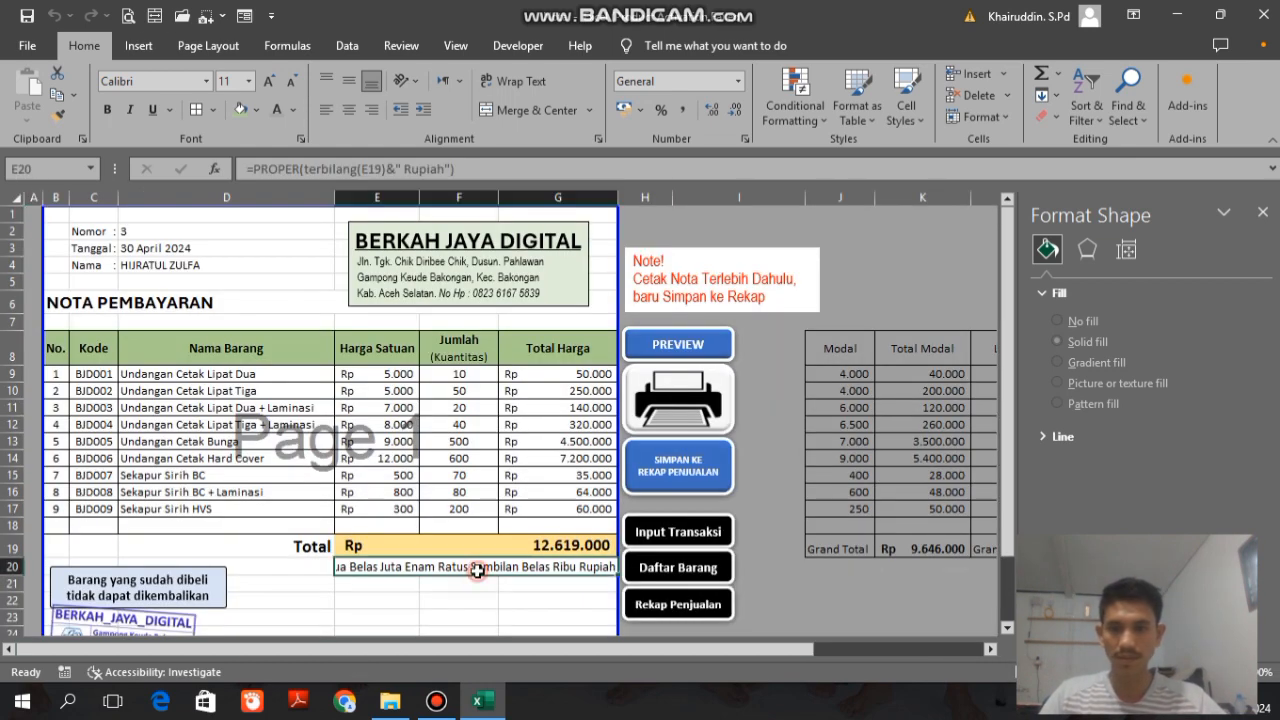
scroll(512, 643, down, 1)
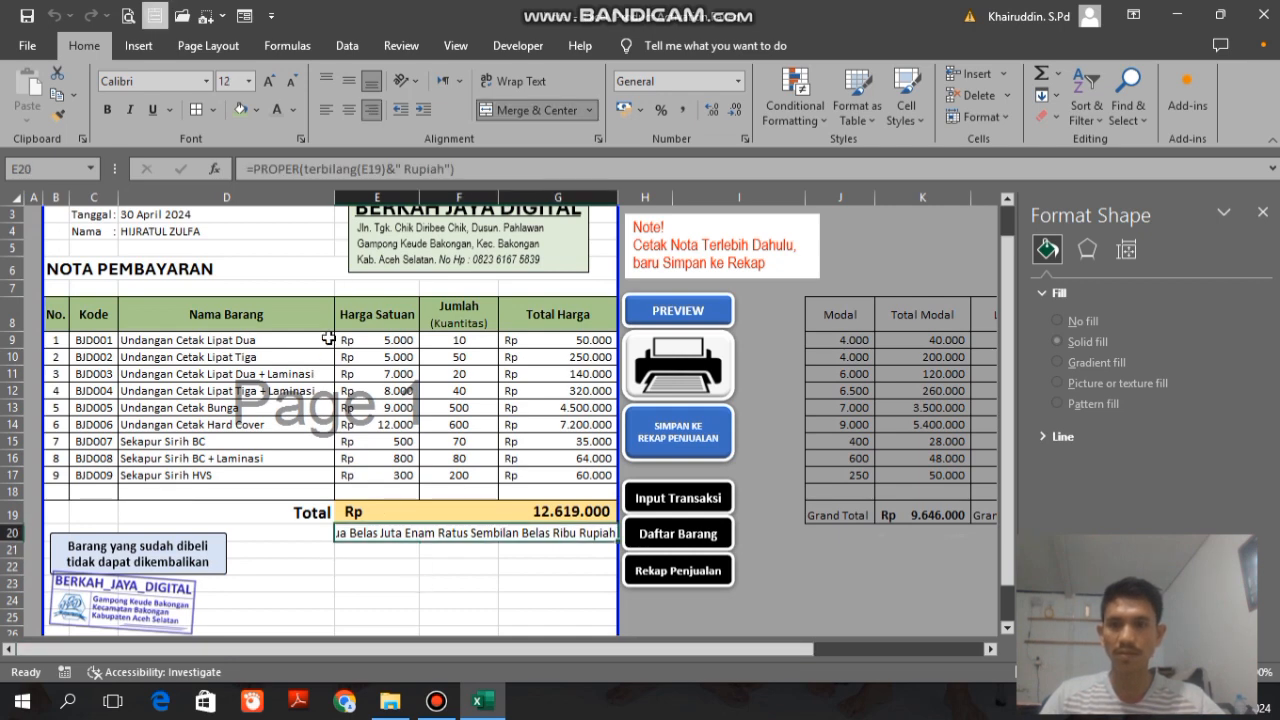
click(305, 534)
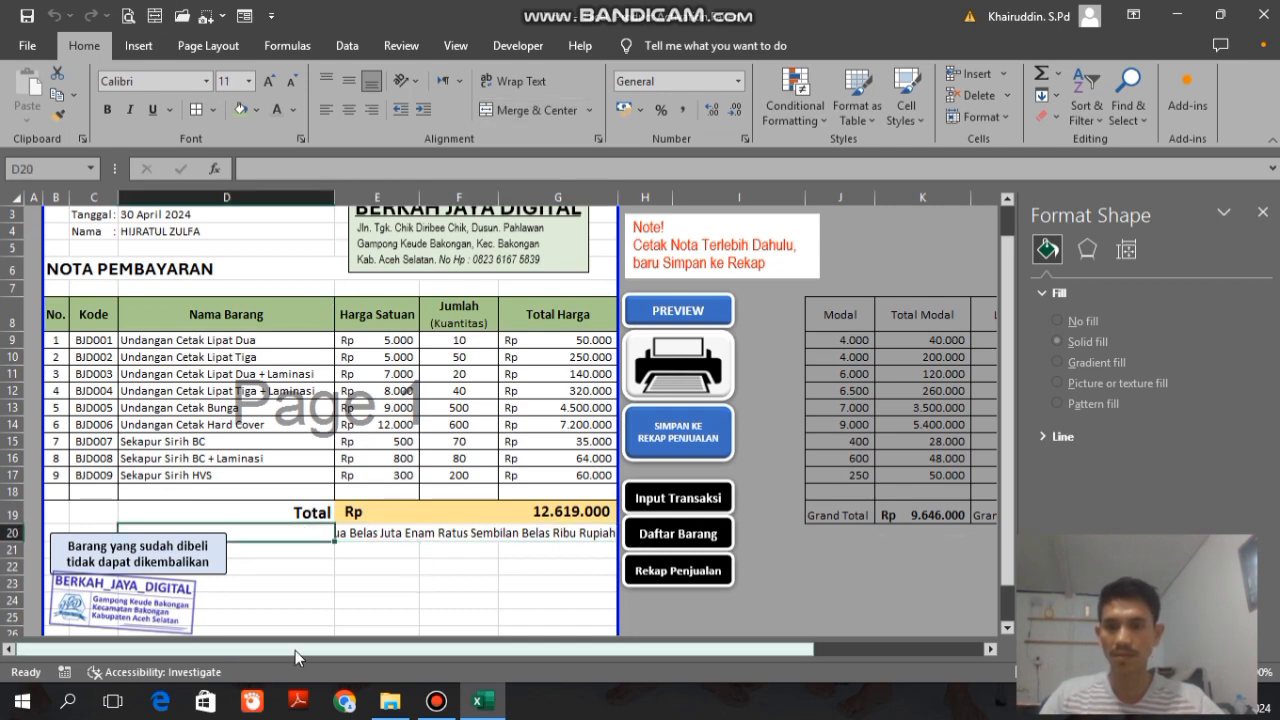
key(shift+Right)
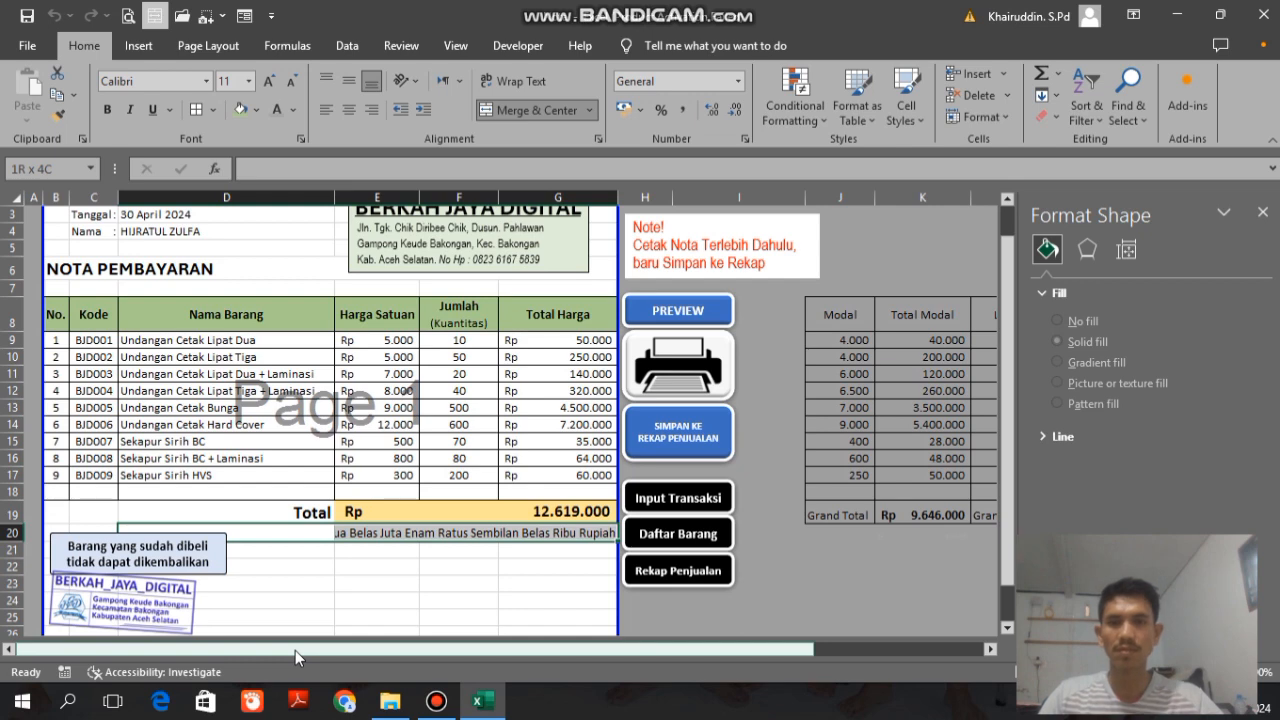
click(499, 114)
click(499, 114)
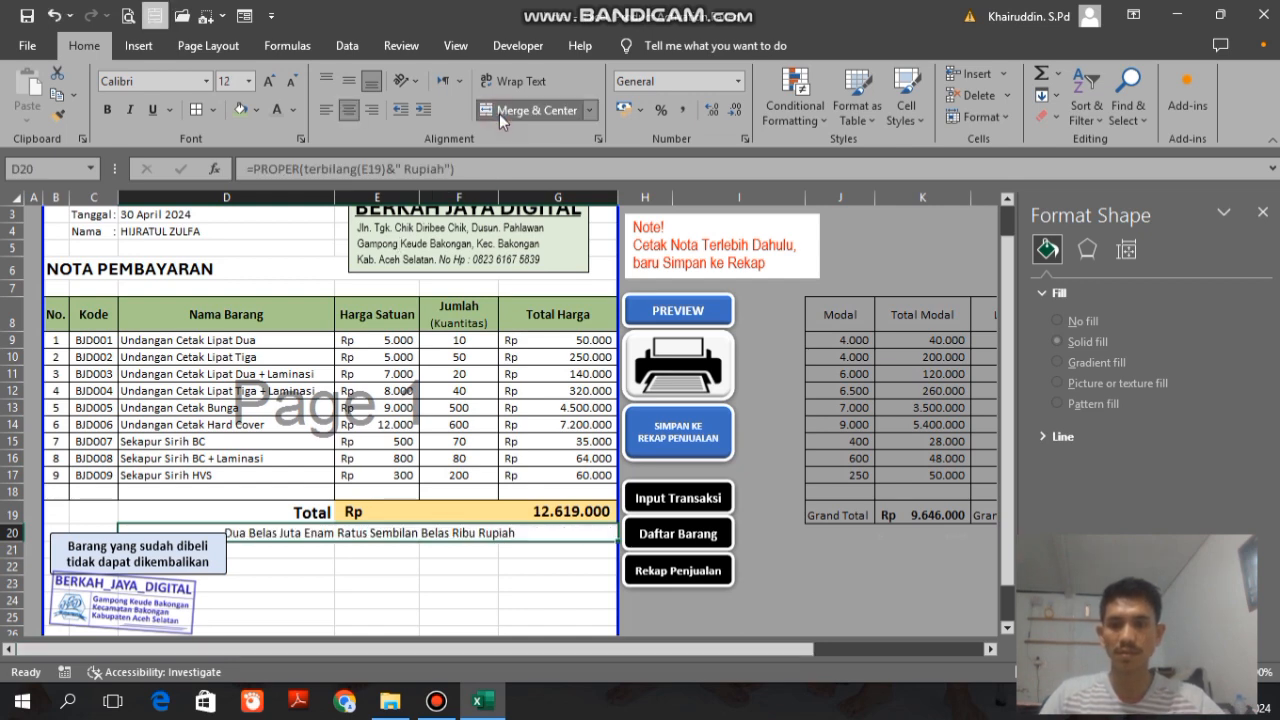
click(371, 110)
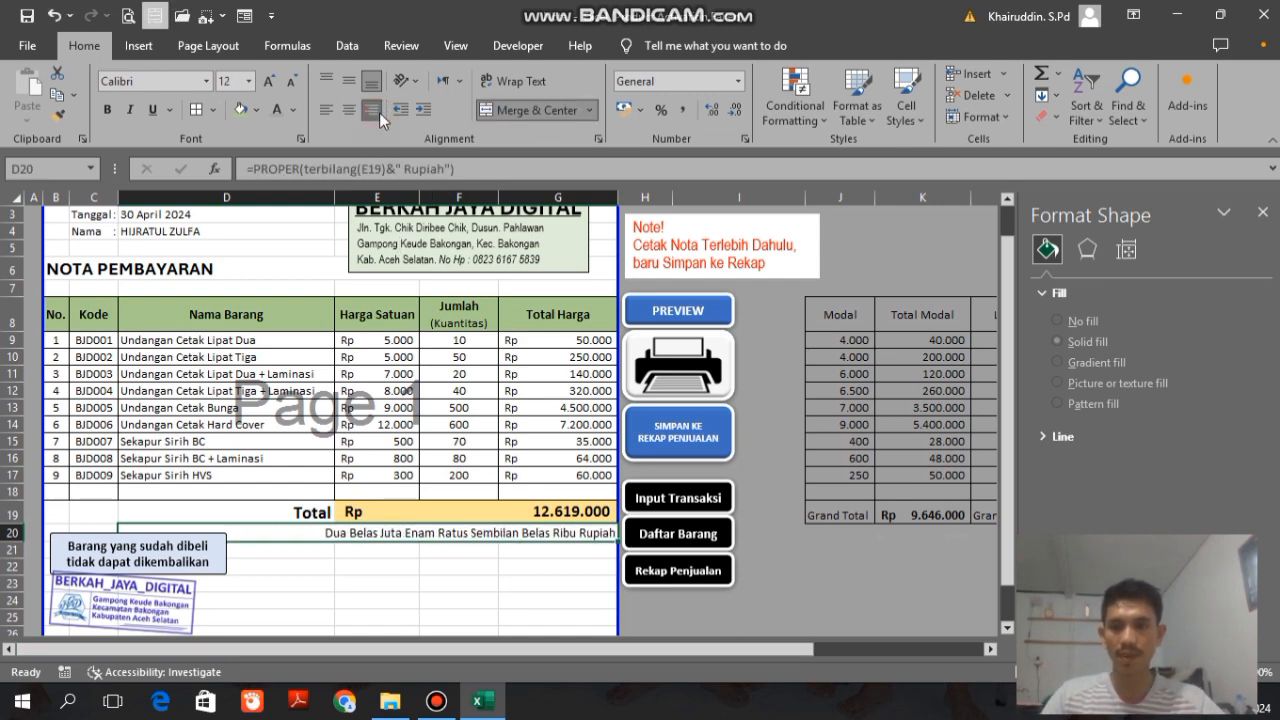
Step: Save note 3 from the NOTA sheet to the sales recap
click(427, 563)
key(Down)
key(Down)
key(Down)
drag(406, 648, 303, 645)
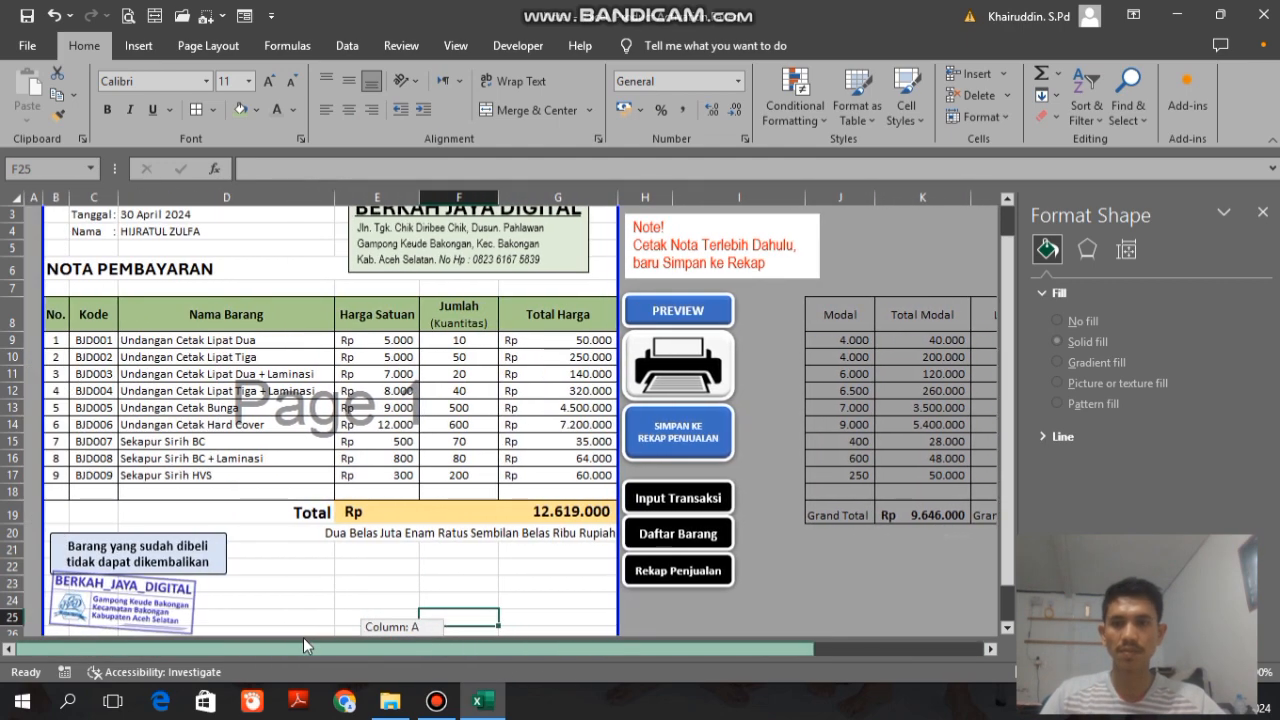
click(698, 438)
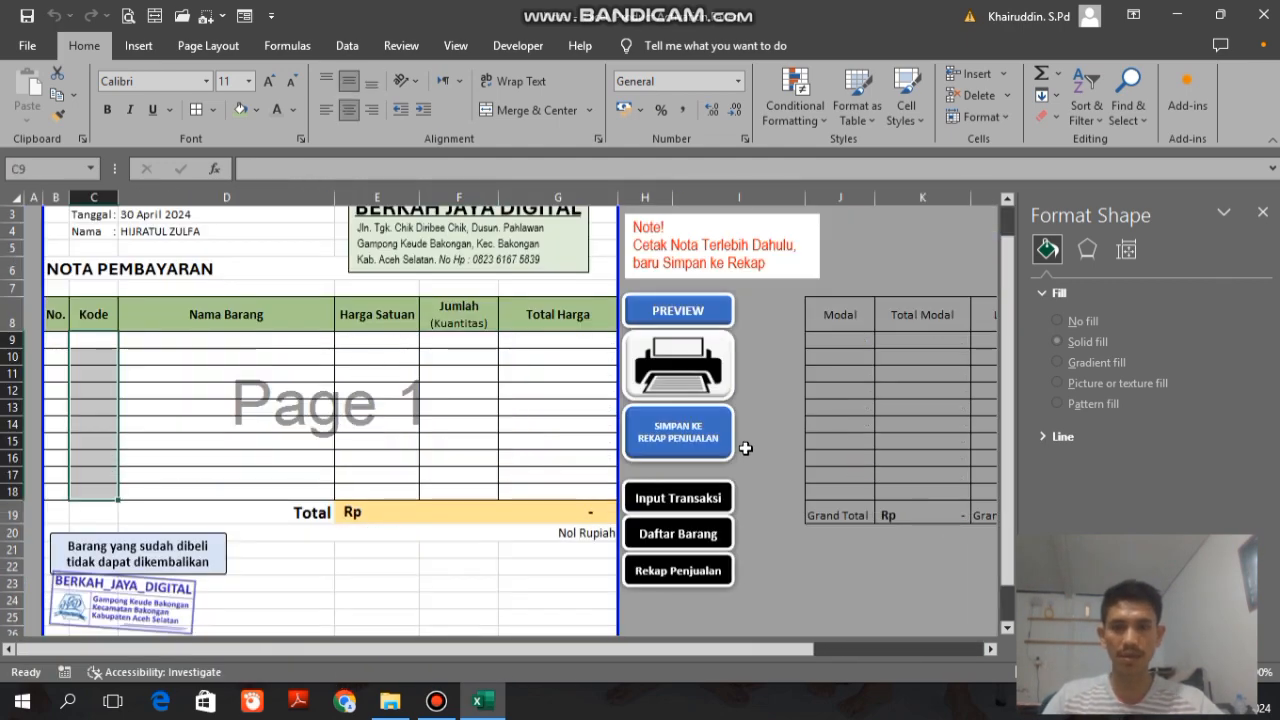
Step: Open the Rekap Penjualan sheet and review the totals and item rows recorded for note 3
click(676, 570)
drag(553, 649, 906, 657)
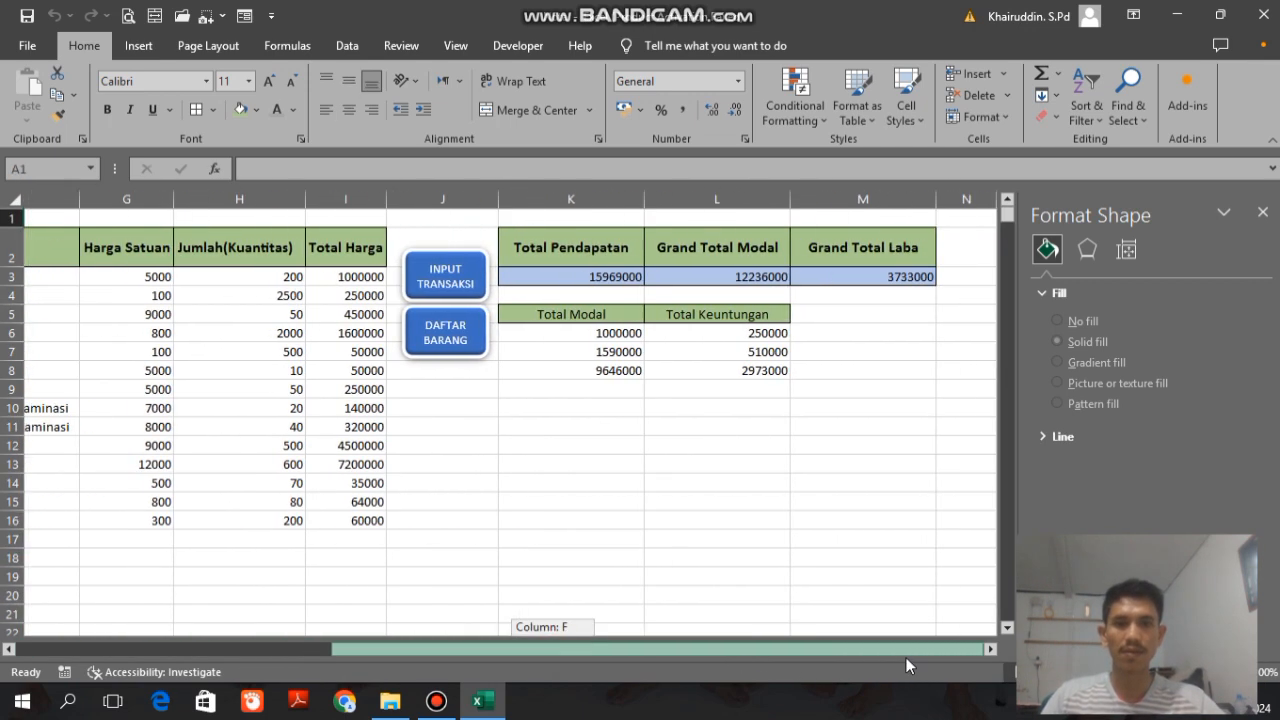
click(612, 369)
drag(612, 651, 144, 608)
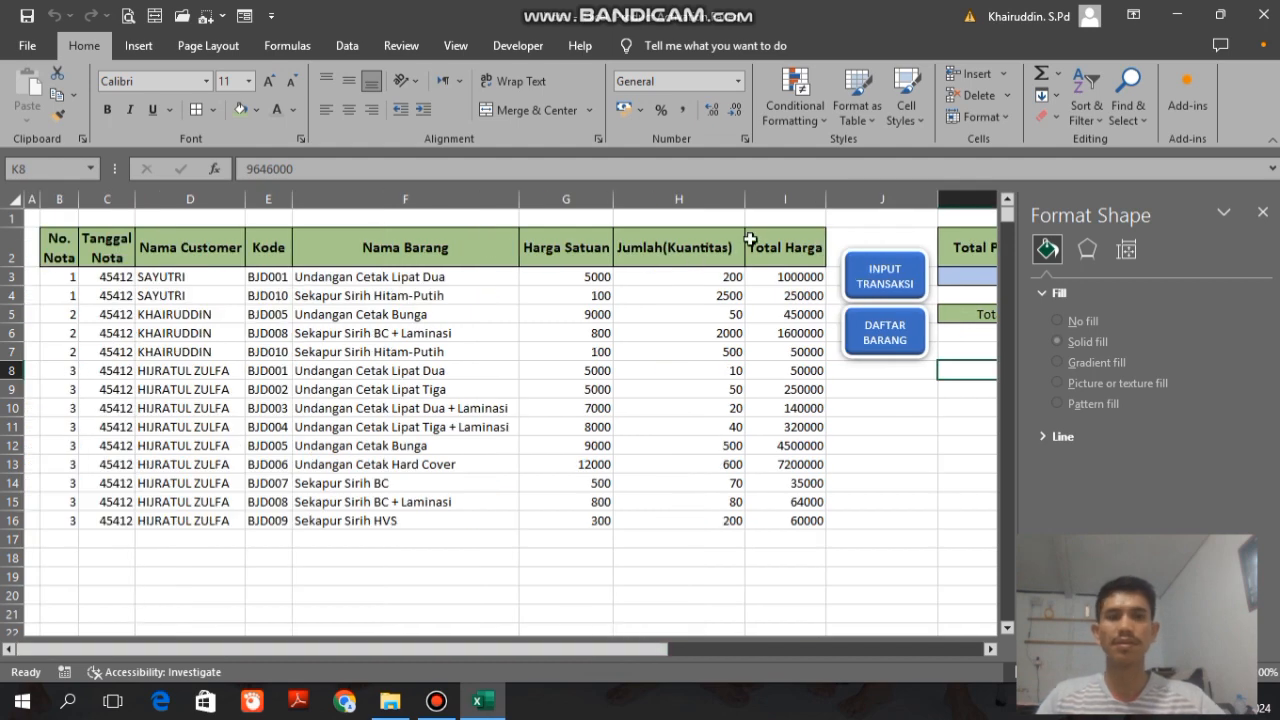
Step: Close the Format Shape pane and save the workbook
click(1262, 212)
key(Up)
key(Up)
key(Up)
key(Up)
key(Up)
key(Up)
key(Up)
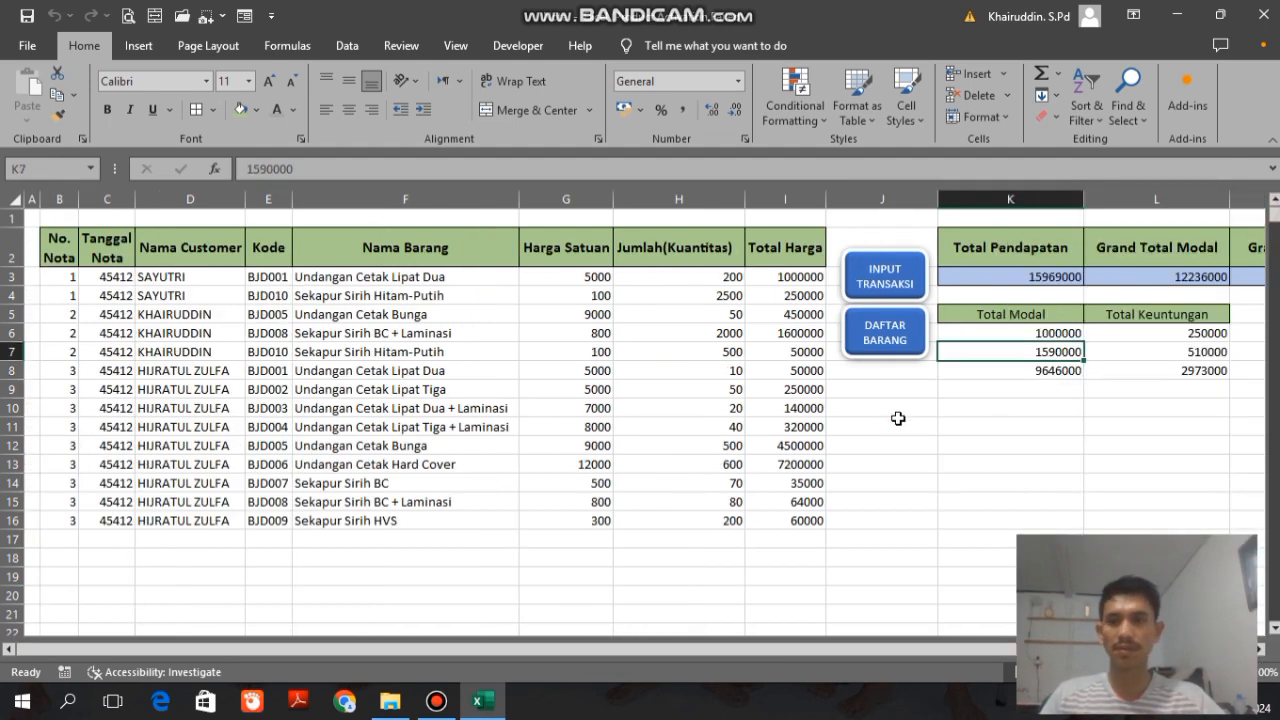
key(ctrl+s)
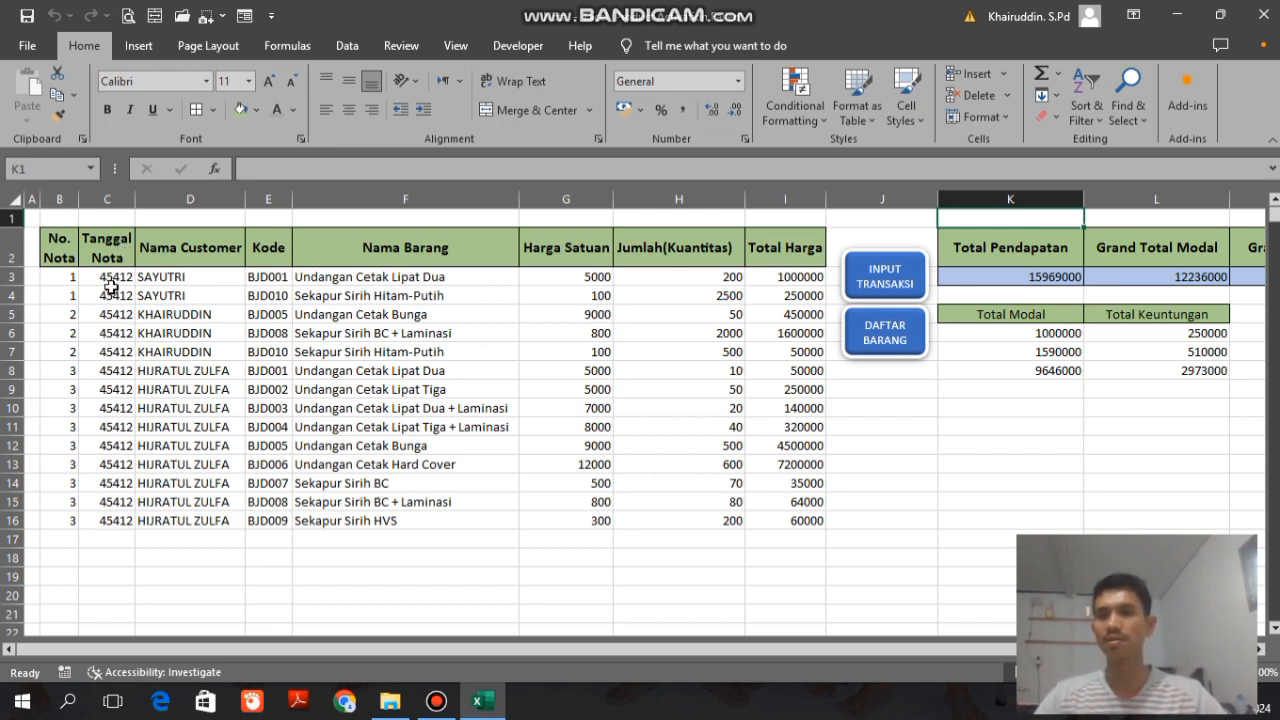
Step: Format the whole Tanggal Nota column of the sales recap as Short Date
drag(107, 280, 106, 371)
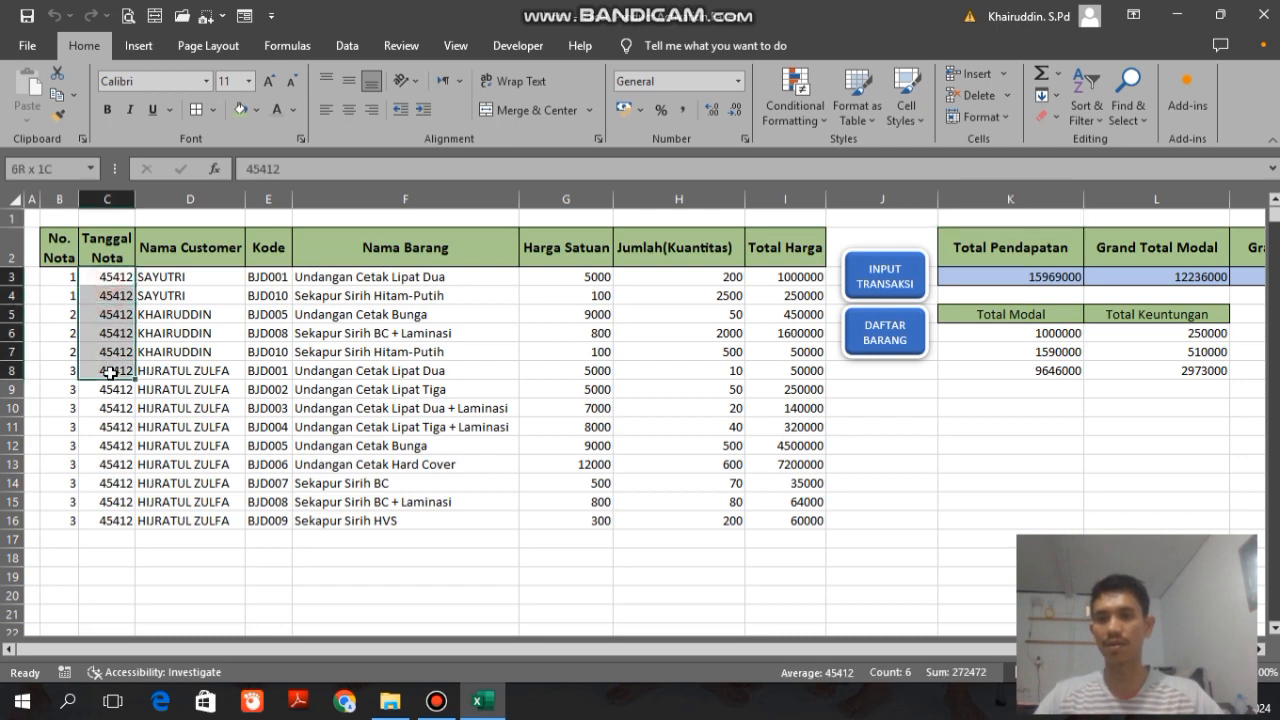
click(110, 199)
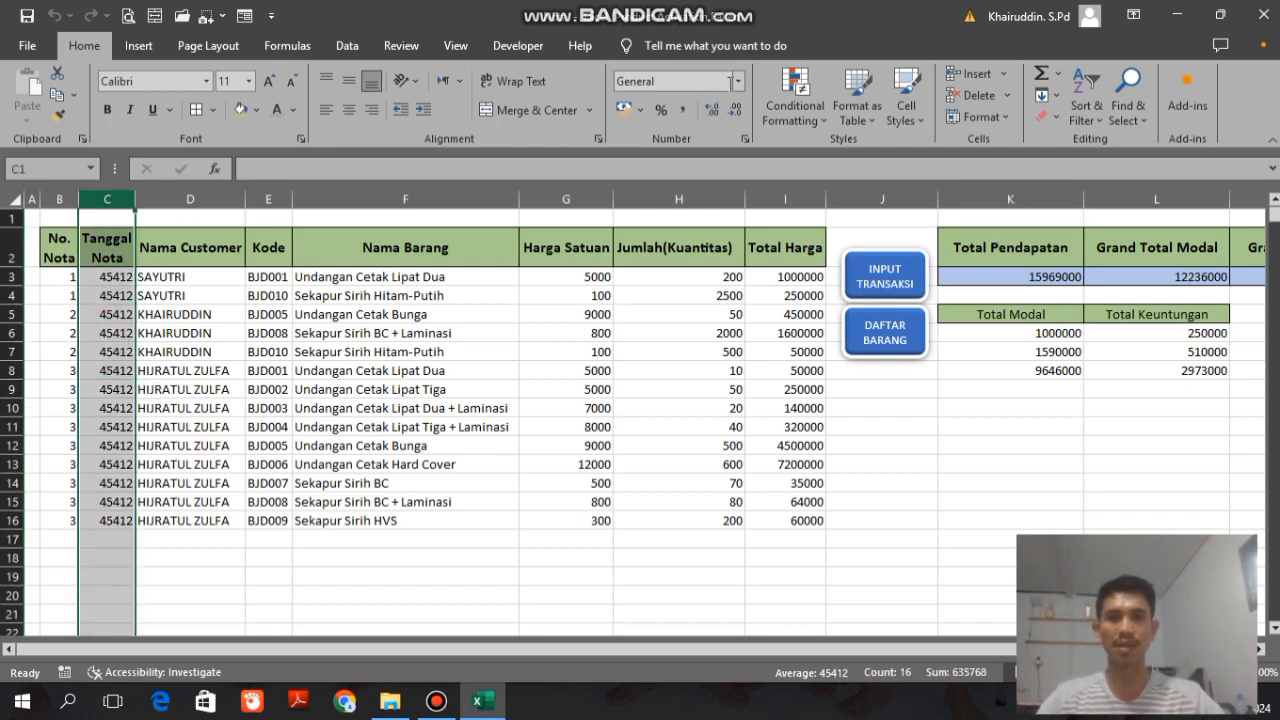
click(738, 81)
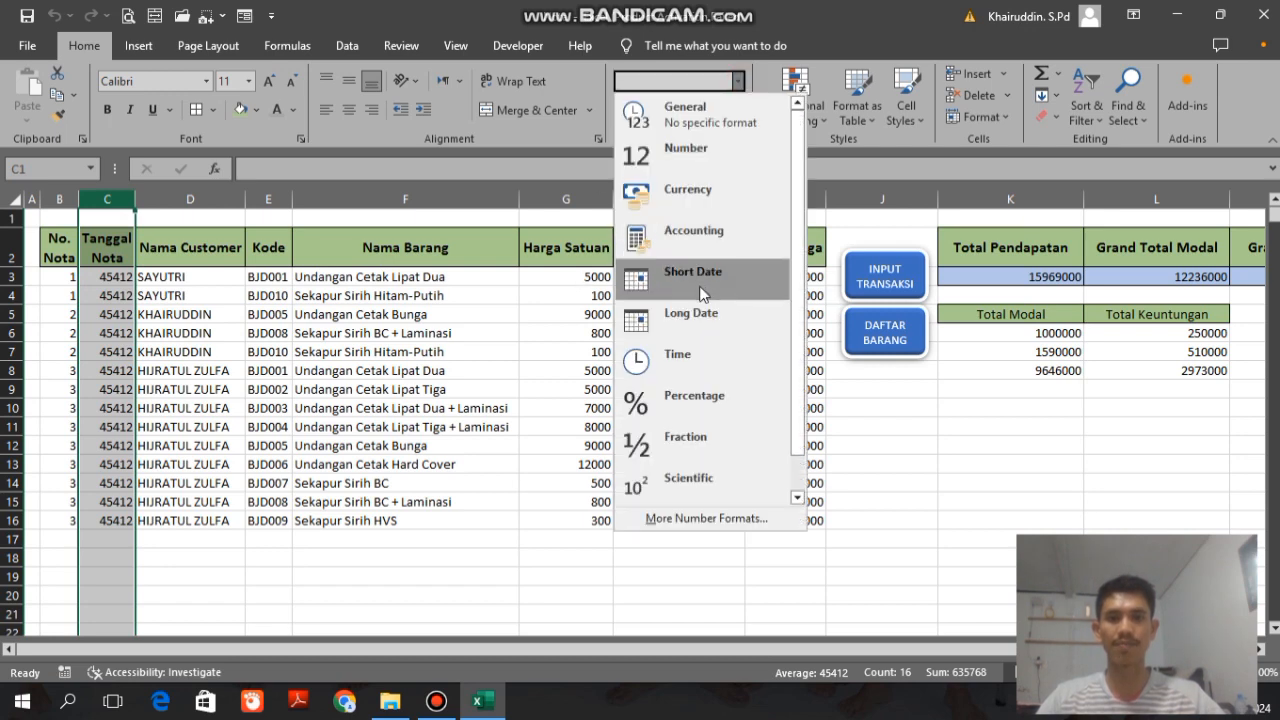
click(748, 282)
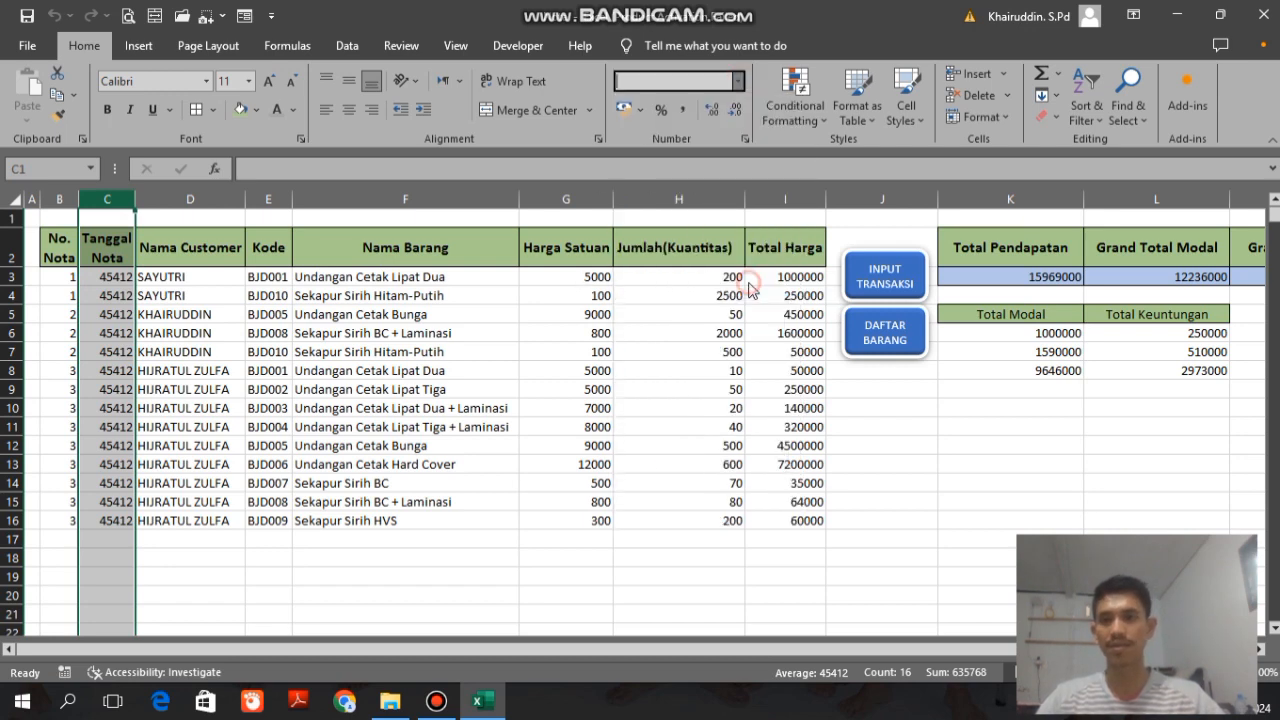
click(126, 290)
key(Up)
key(Up)
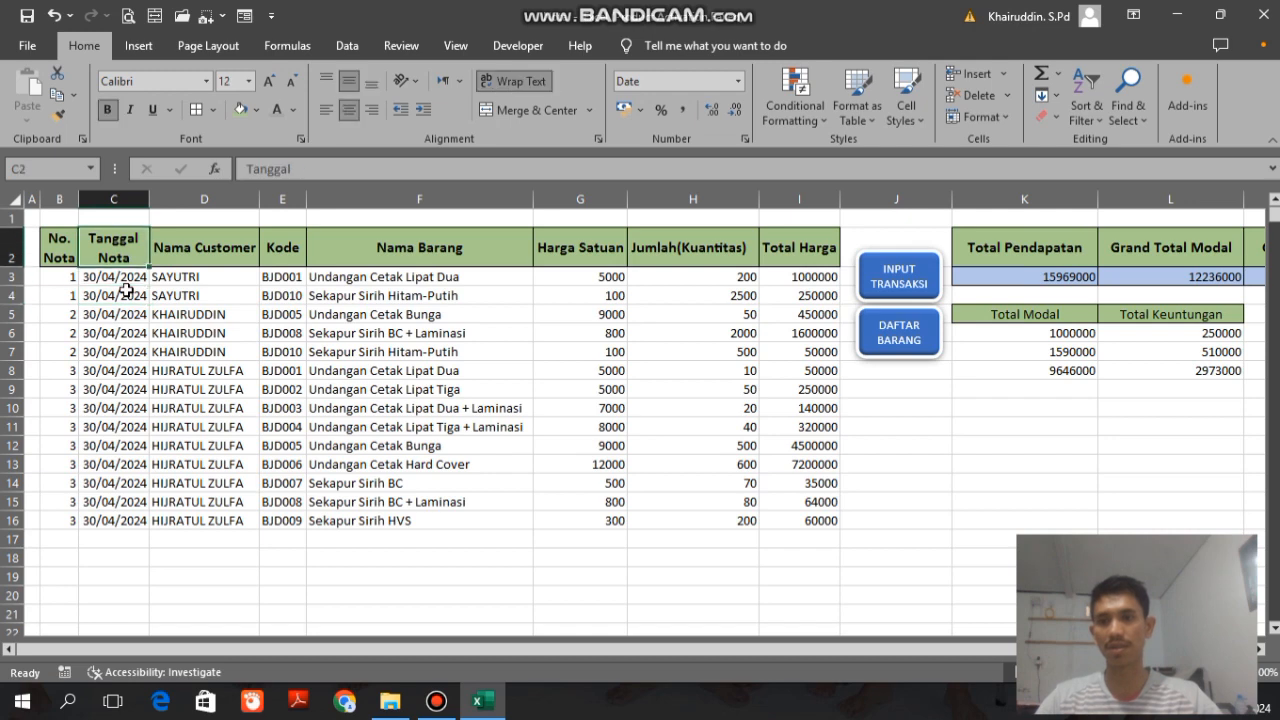
Step: Examine the Tanggal Nota dates and the item rows throughout the sales recap
key(Down)
key(Down)
key(Down)
key(Down)
key(Down)
key(Down)
key(Down)
key(Down)
key(Down)
key(Down)
key(Down)
key(Down)
key(Down)
key(Down)
key(Down)
key(Down)
key(Down)
key(Down)
key(Down)
key(Down)
key(Down)
key(Down)
key(Down)
key(Down)
key(Down)
key(Down)
key(Down)
key(Up)
key(Up)
key(Up)
key(Up)
key(Up)
key(Up)
key(Up)
key(Up)
key(Up)
key(Up)
key(Up)
key(Up)
key(Up)
key(Up)
key(Up)
key(Up)
key(Up)
key(Up)
key(Up)
key(Up)
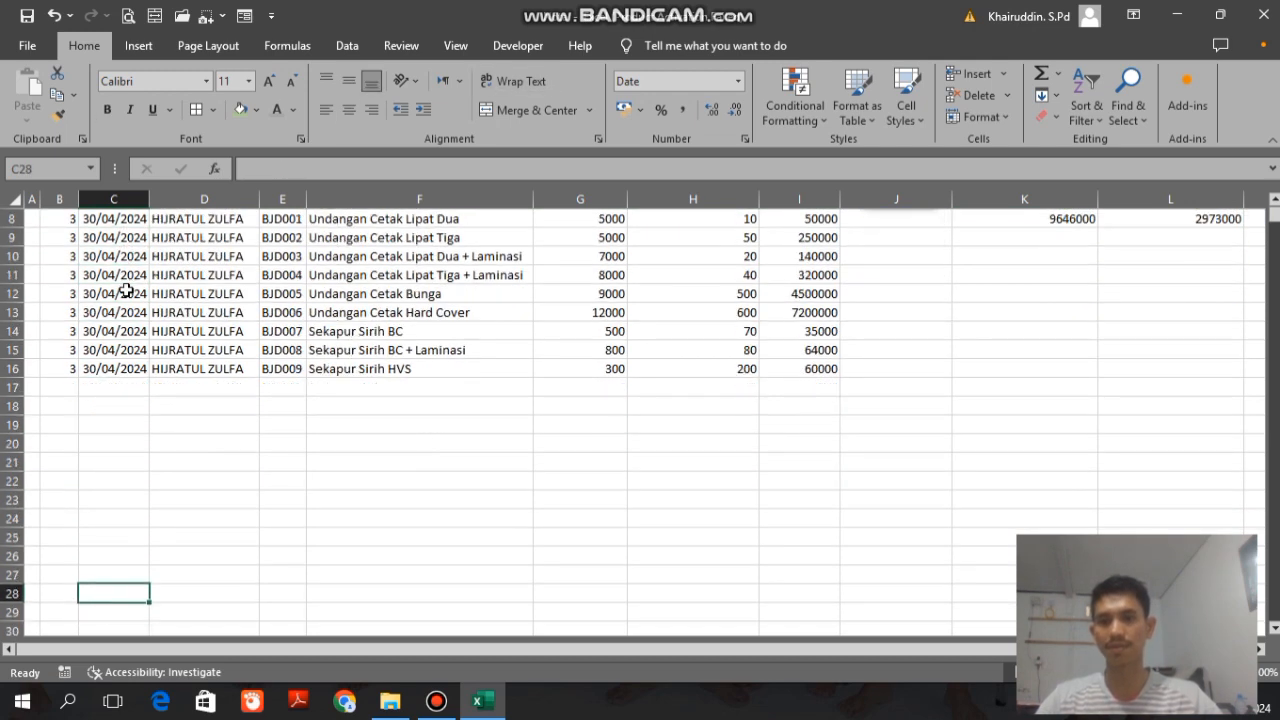
key(Up)
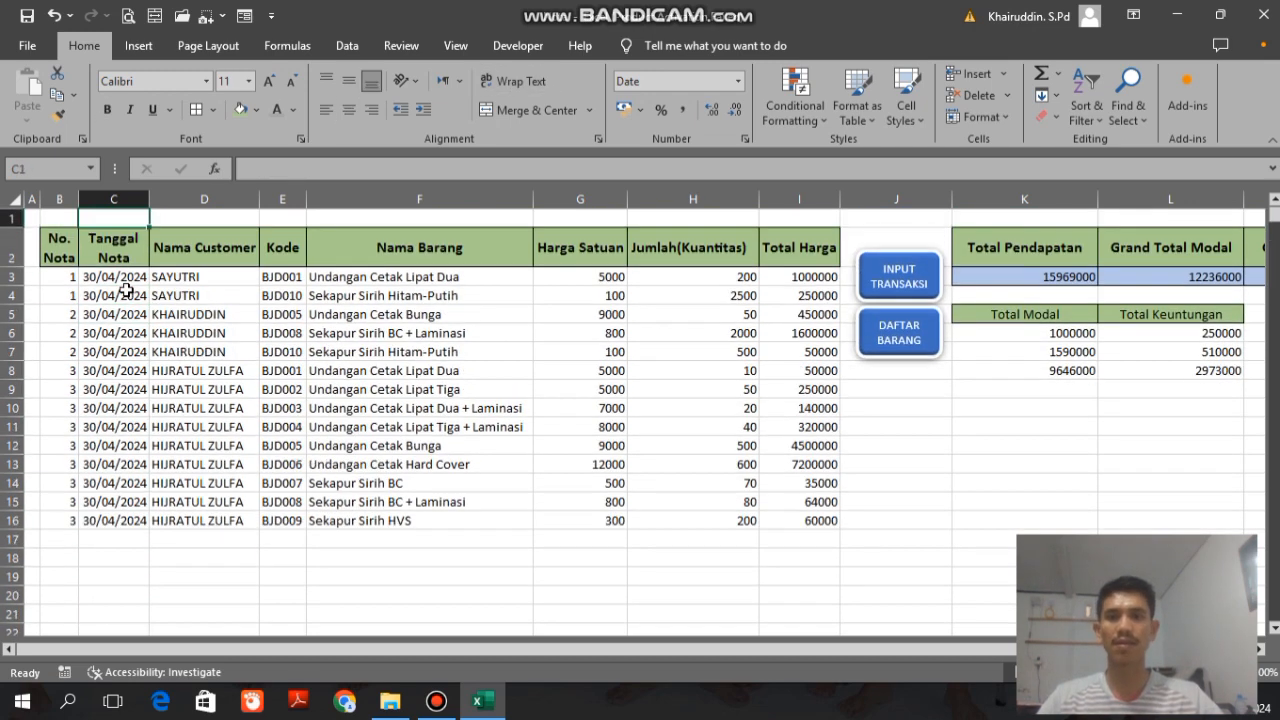
click(262, 349)
click(349, 353)
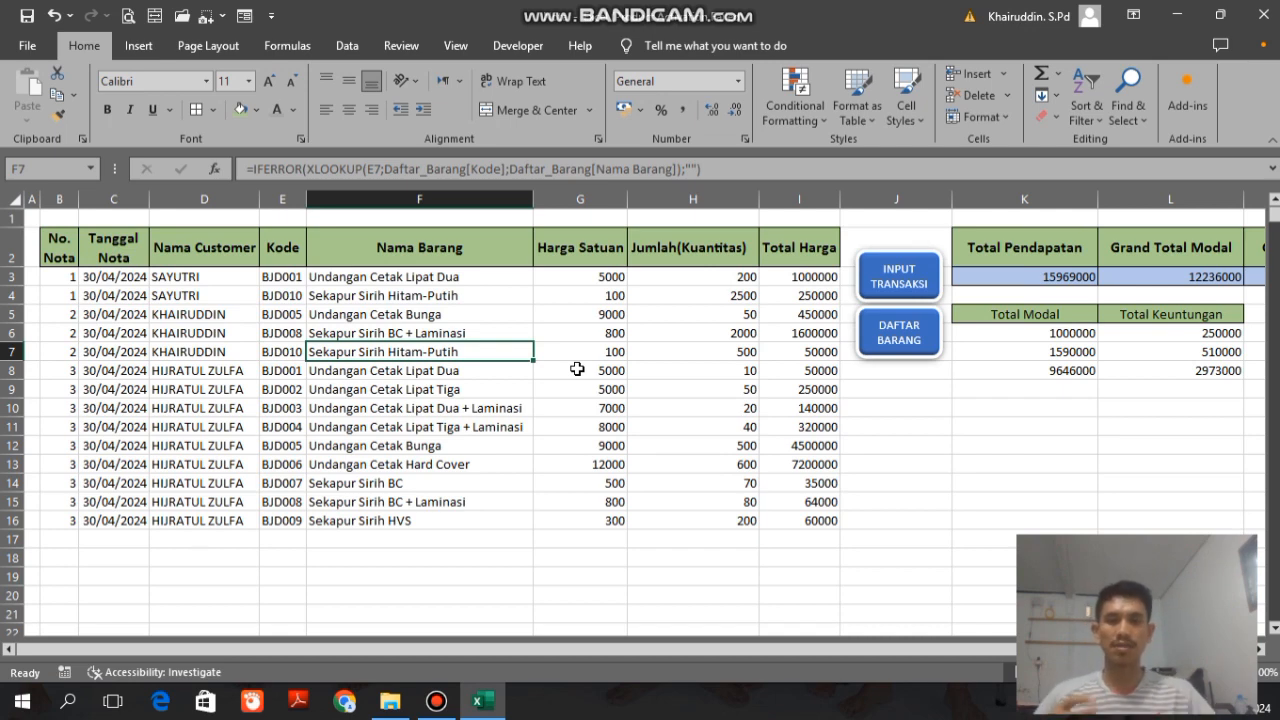
Step: View the Daftar Barang sheet, return to Input Transaksi and inspect the date formula in cell A2
click(900, 338)
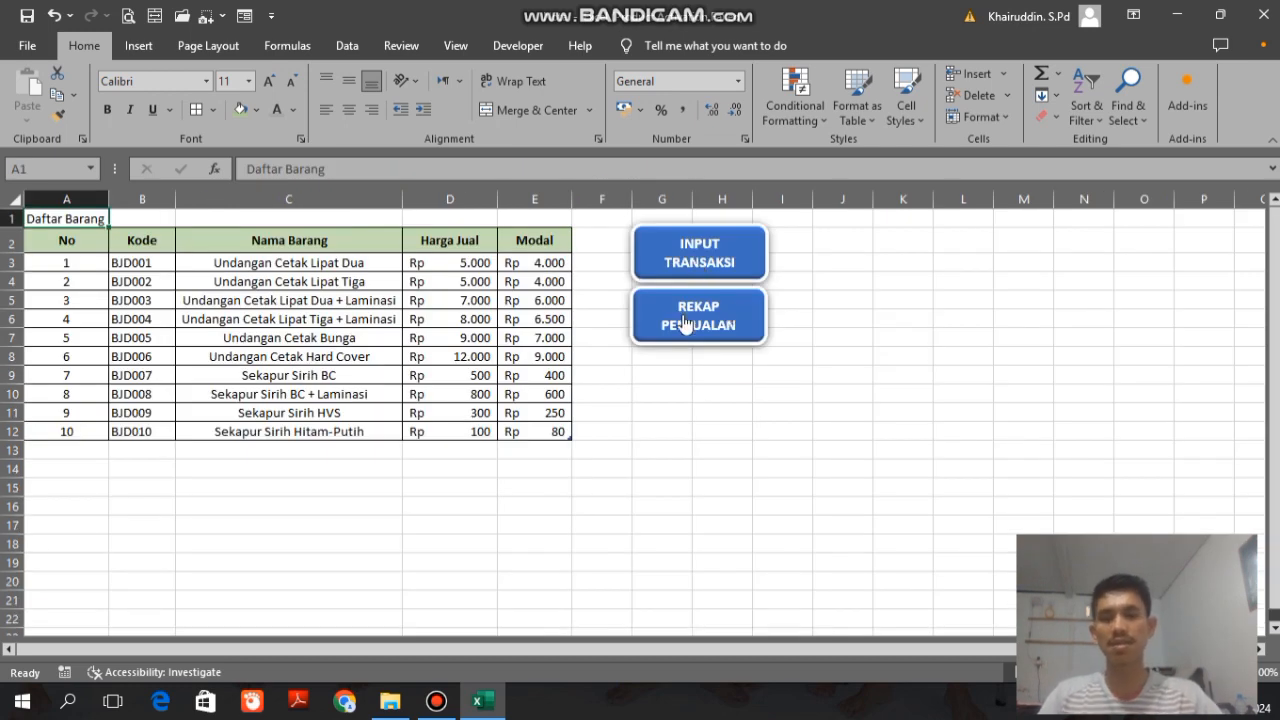
click(671, 260)
click(55, 254)
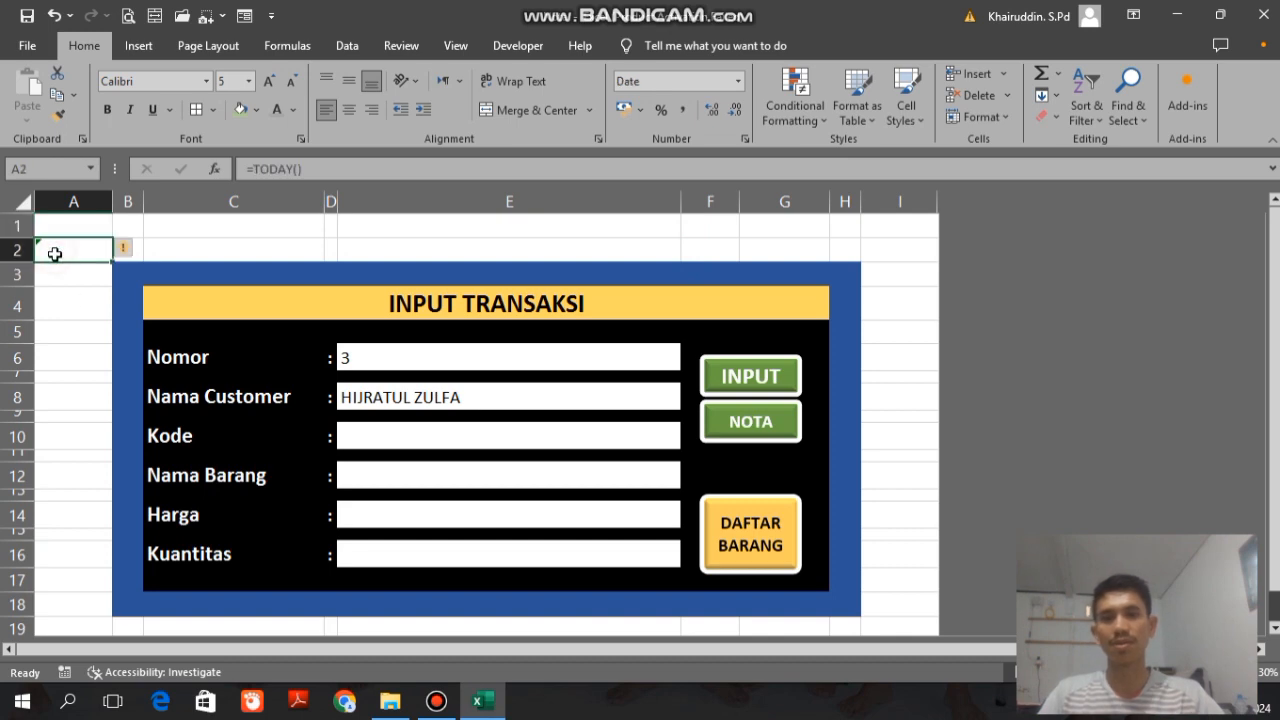